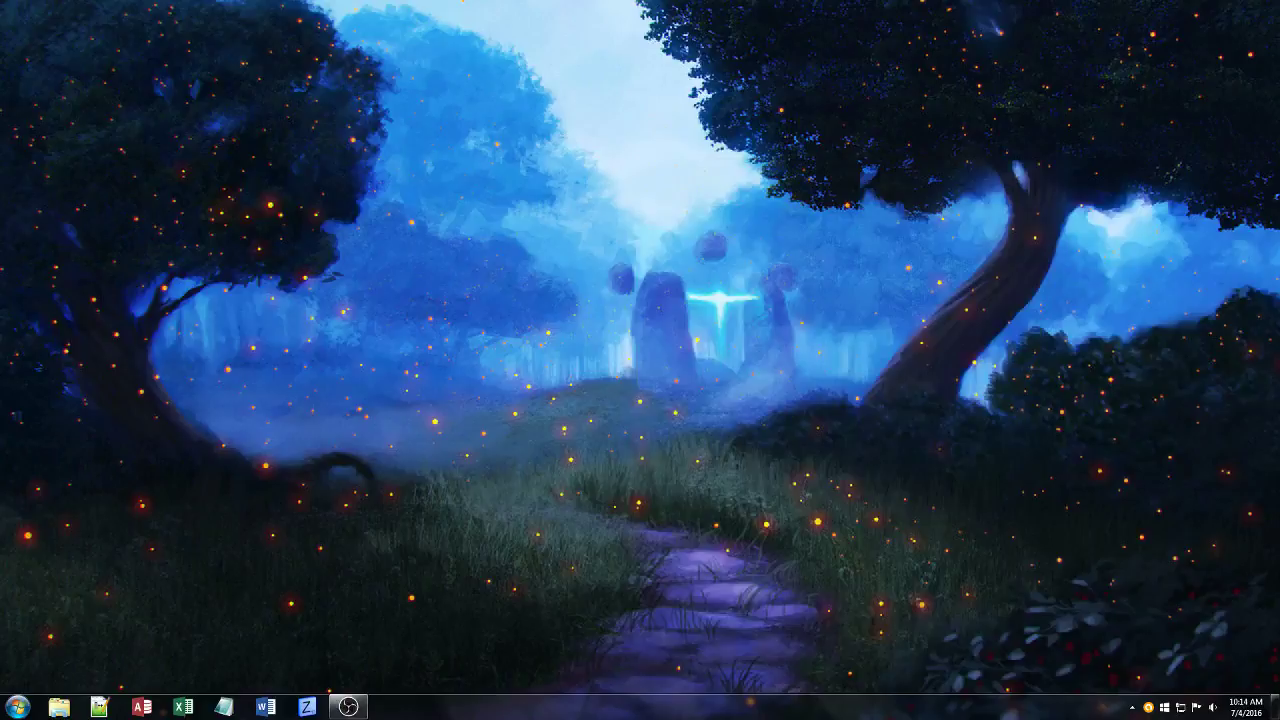
Launch LMMS.
{"action": "key", "text": "super"}
{"action": "type", "text": "lmms"}
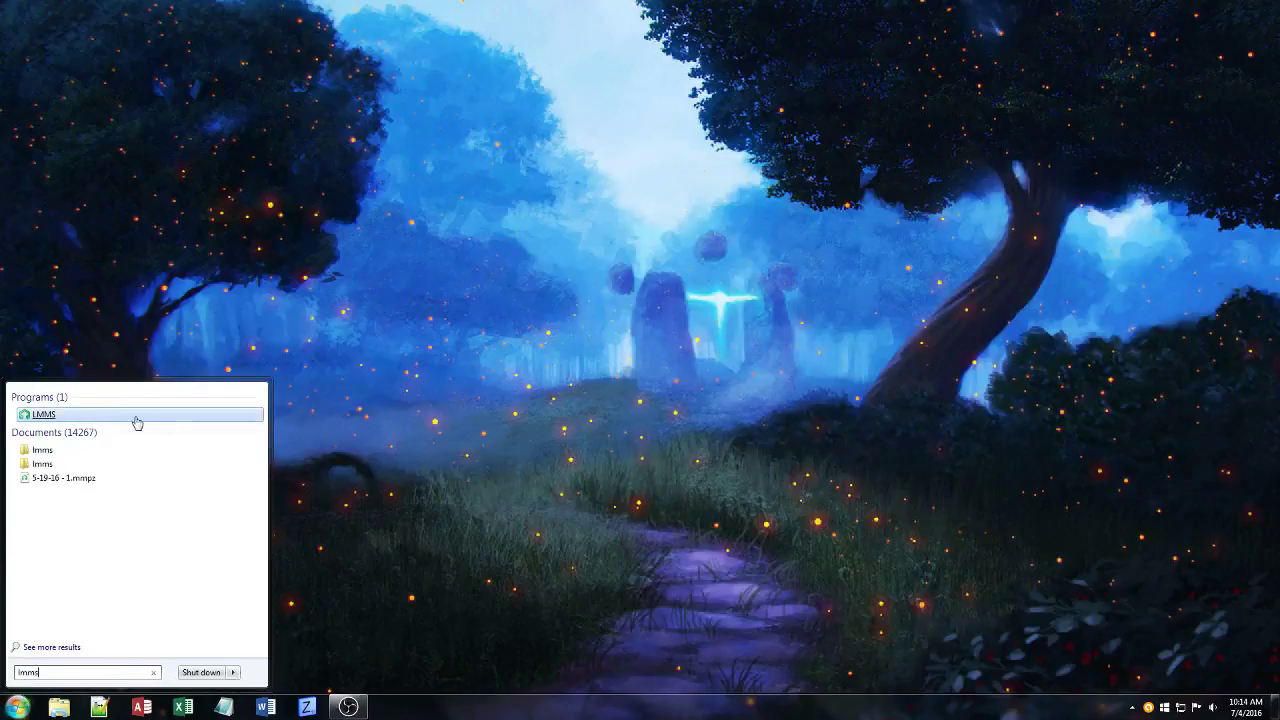
{"action": "left_click", "coordinate": [75, 418]}
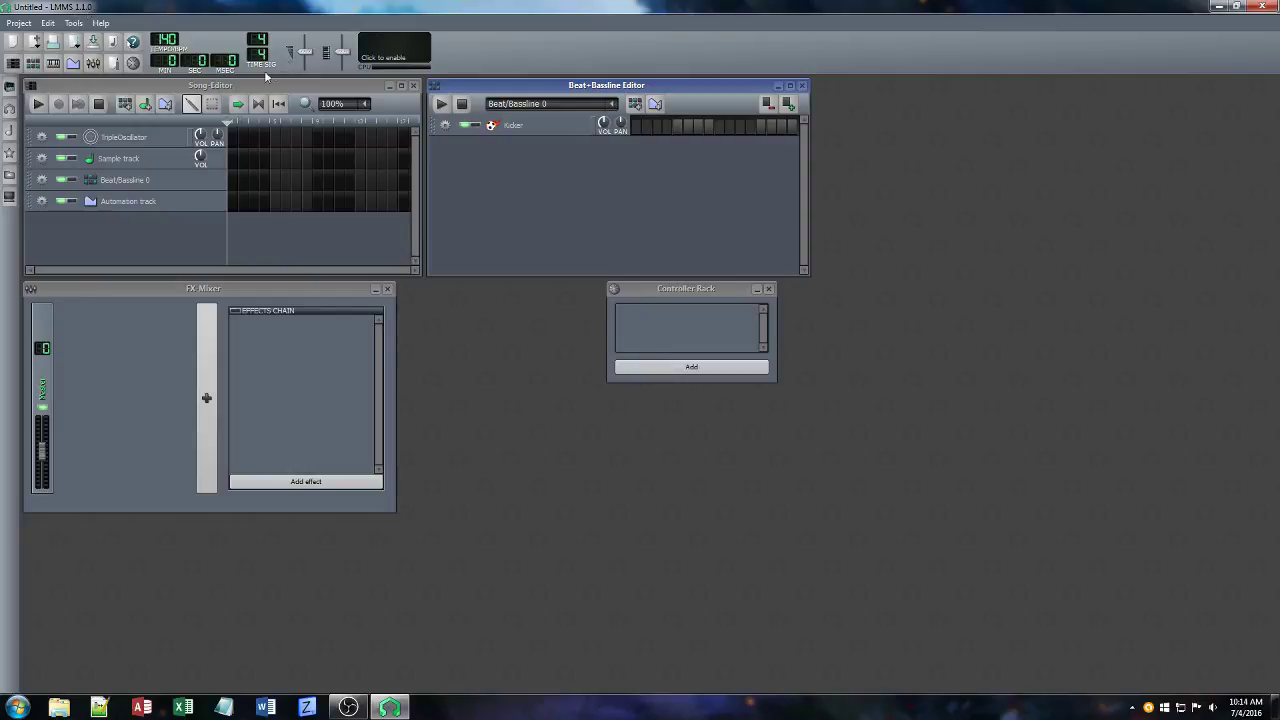
Remove the Kicker track from the Beat+Bassline Editor and the TripleOscillator, Sample and Automation tracks from the Song-Editor.
{"action": "left_click", "coordinate": [445, 125]}
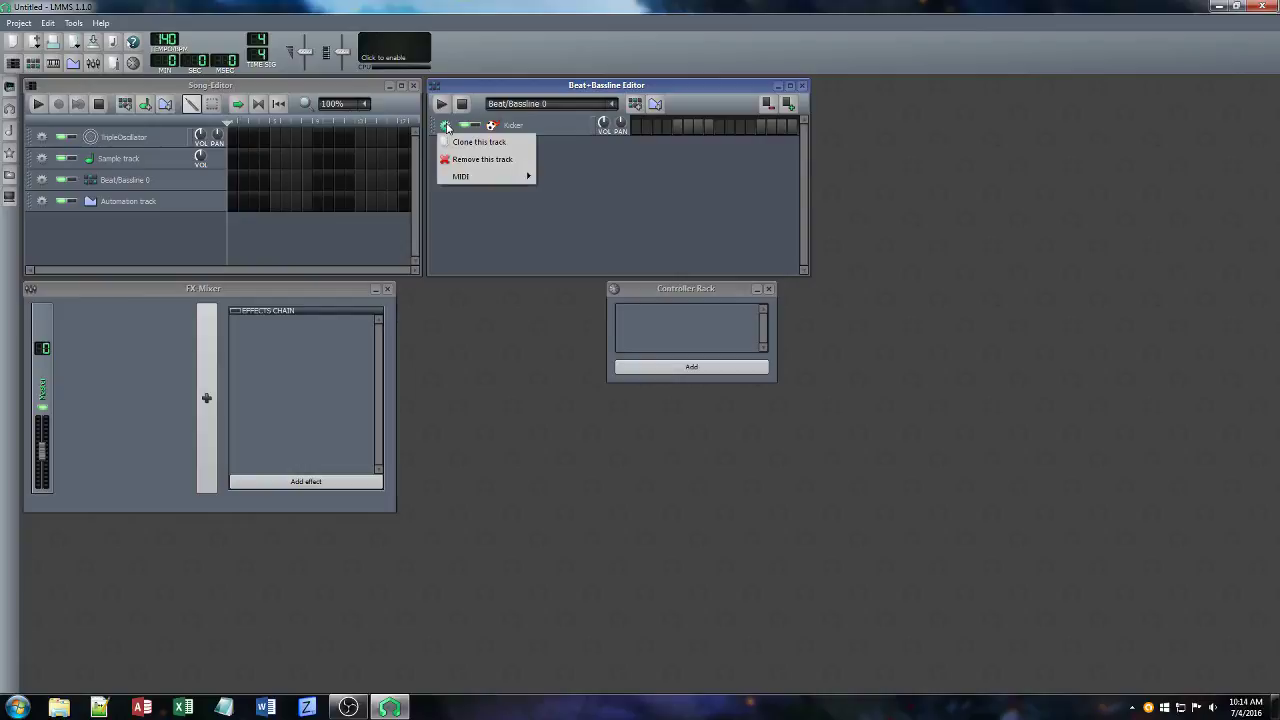
{"action": "left_click", "coordinate": [464, 160]}
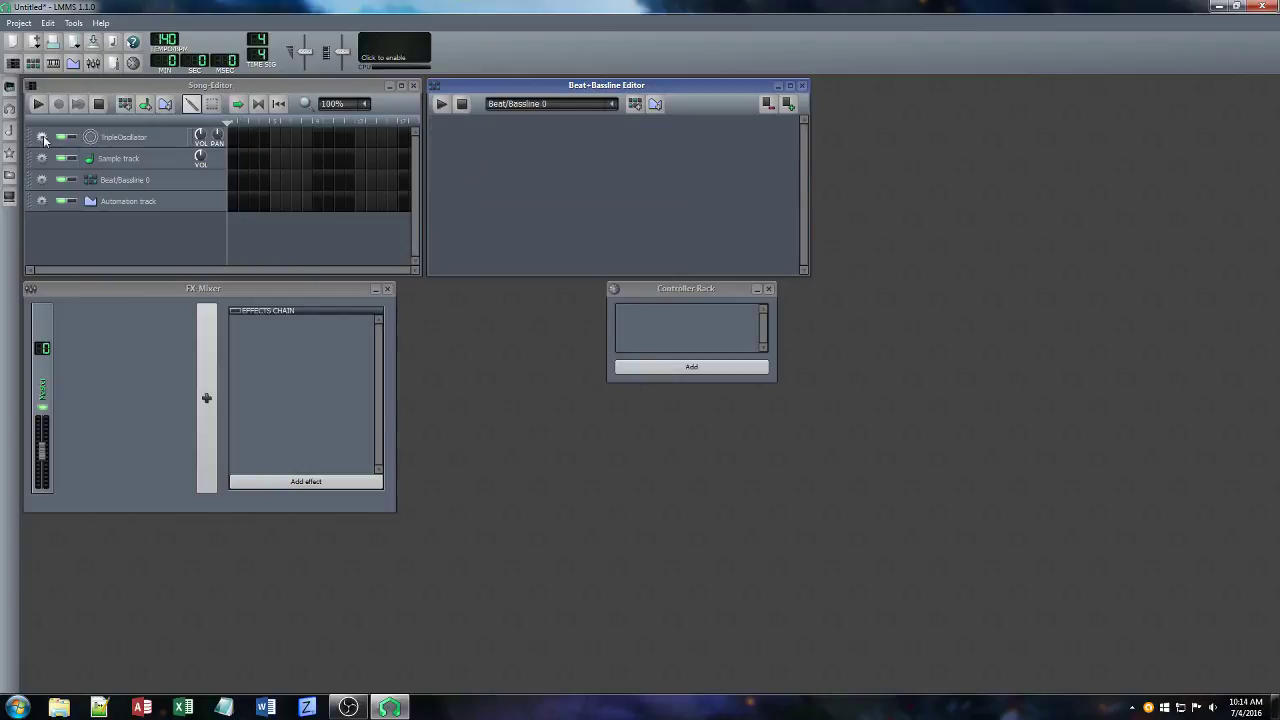
{"action": "left_click", "coordinate": [43, 138]}
{"action": "left_click", "coordinate": [75, 169]}
{"action": "left_click", "coordinate": [41, 137]}
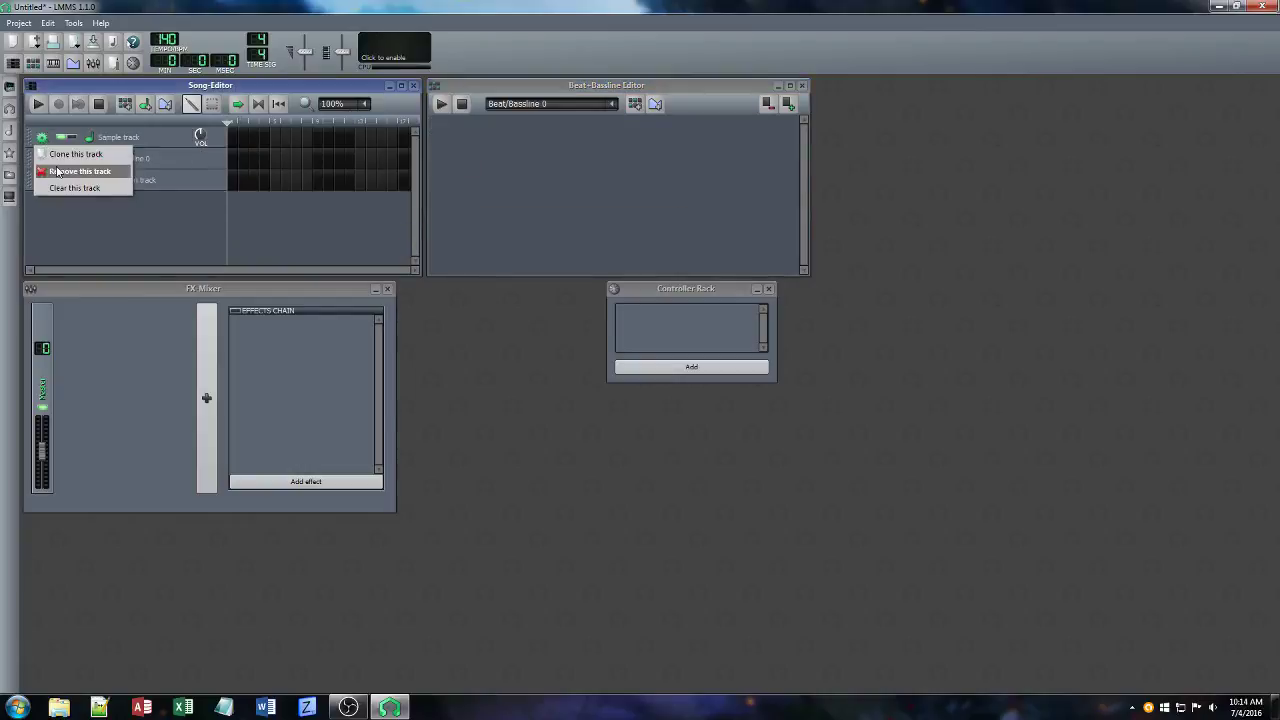
{"action": "left_click", "coordinate": [57, 172]}
{"action": "left_click", "coordinate": [42, 158]}
{"action": "left_click", "coordinate": [70, 192]}
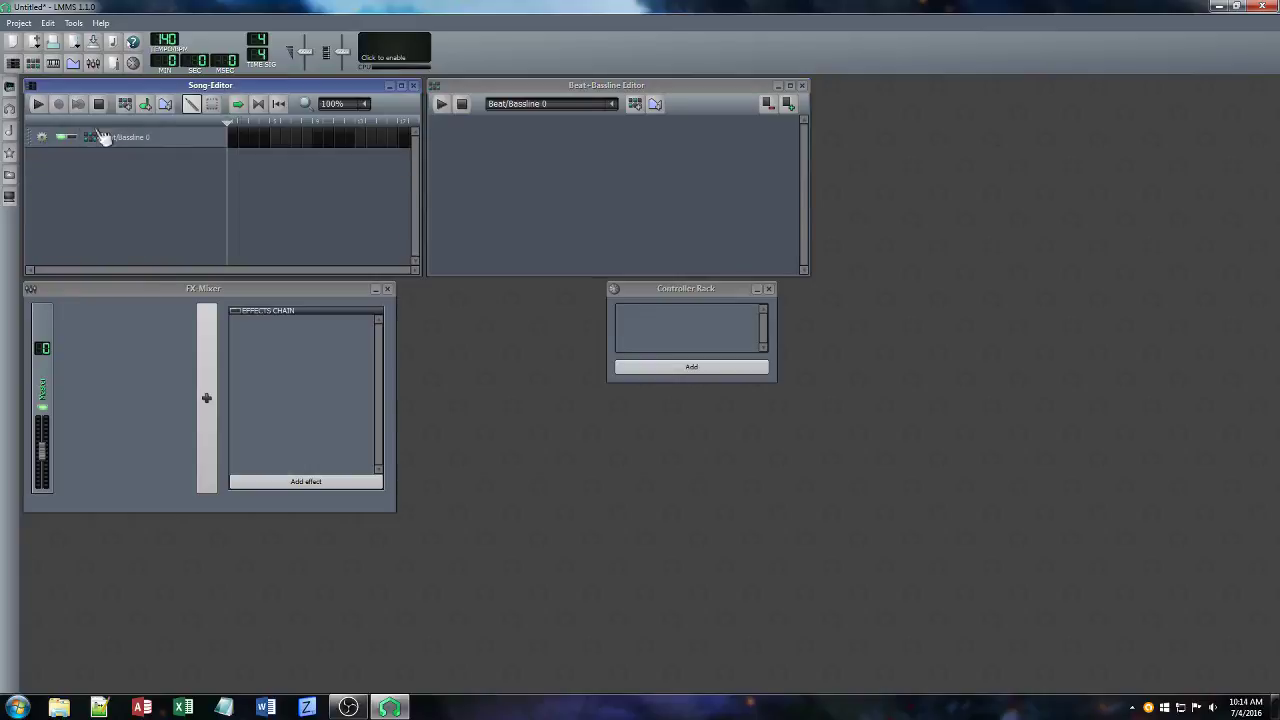
Add a VeSTige instrument to the Beat+Bassline Editor and open its instrument window.
{"action": "left_click", "coordinate": [9, 90]}
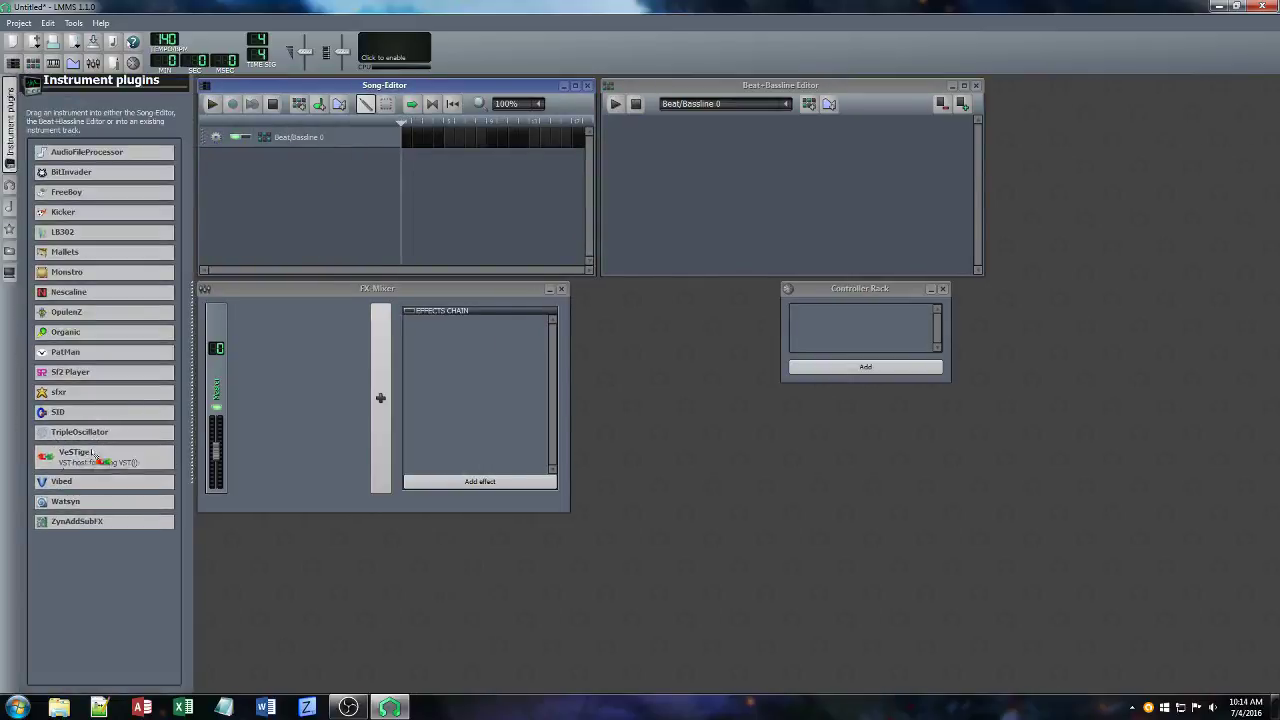
{"action": "left_click_drag", "start_coordinate": [95, 455], "coordinate": [745, 180]}
{"action": "left_click", "coordinate": [690, 126]}
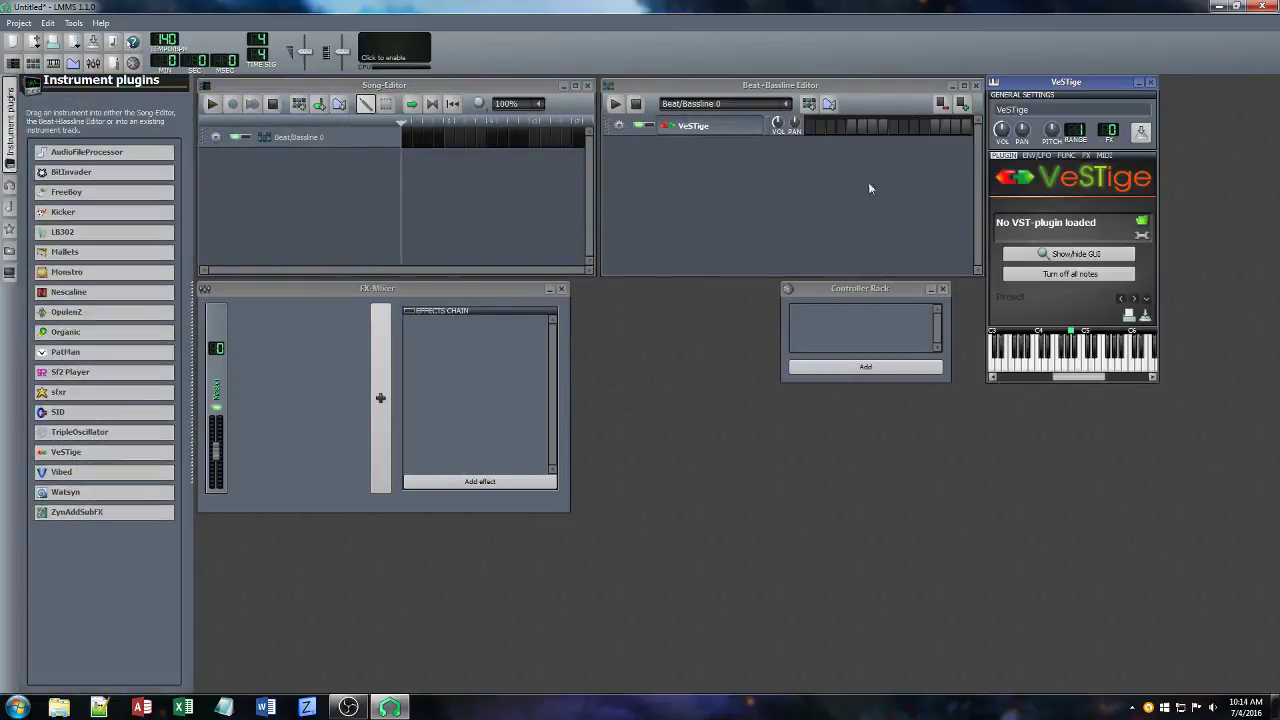
Load Synth1 VST64.dll from the VST/Instruments/Synths/Synth1 folder into VeSTige and collapse the instrument plugin list.
{"action": "left_click", "coordinate": [1139, 226]}
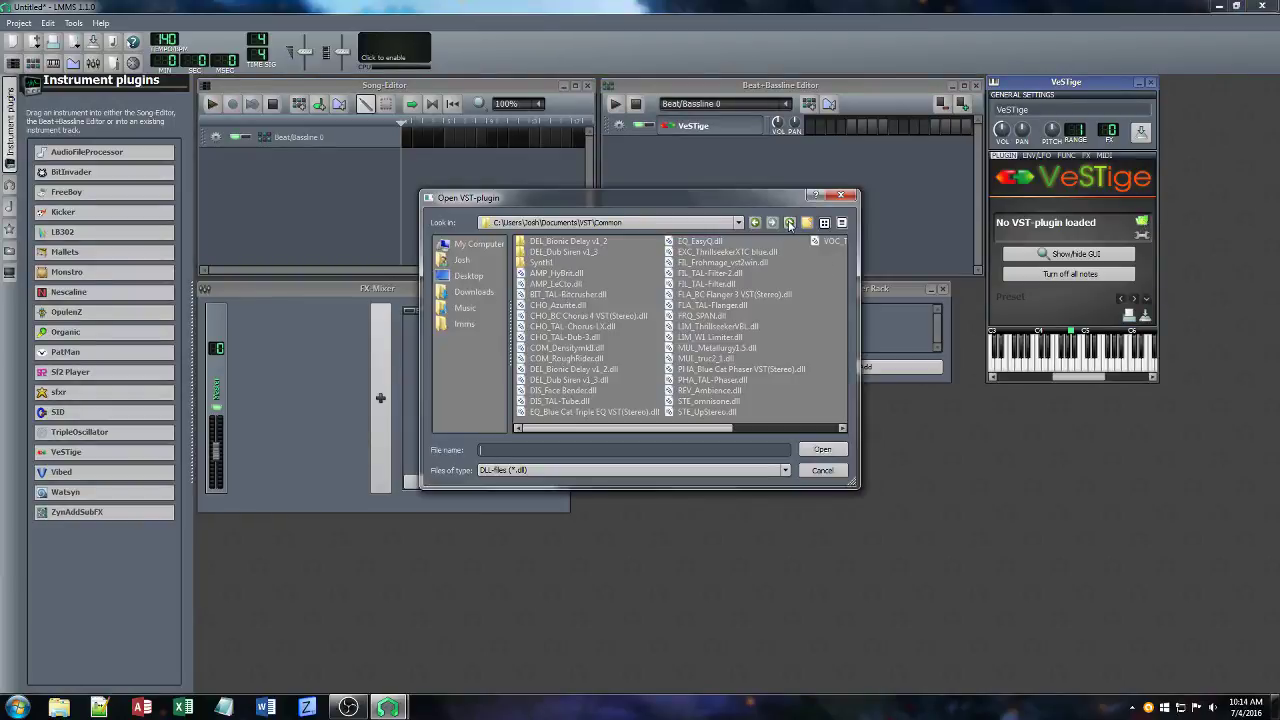
{"action": "left_click", "coordinate": [789, 223]}
{"action": "double_click", "coordinate": [545, 264]}
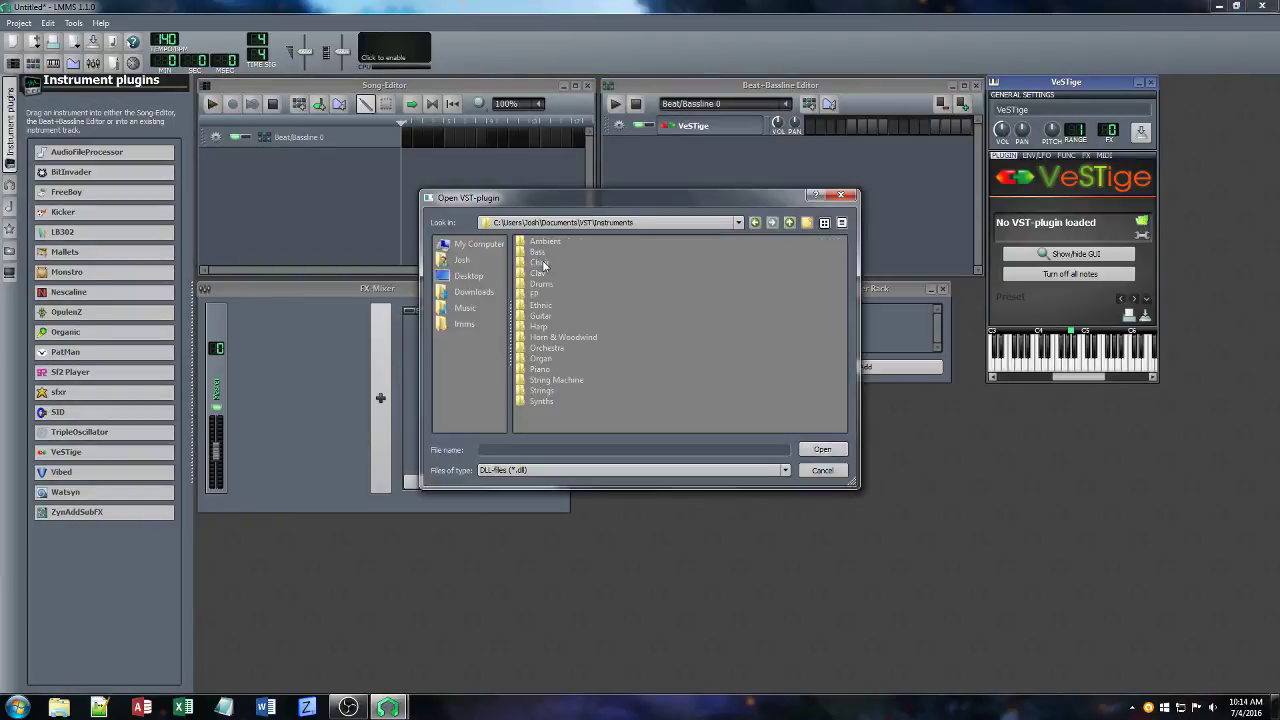
{"action": "double_click", "coordinate": [542, 402]}
{"action": "double_click", "coordinate": [541, 401]}
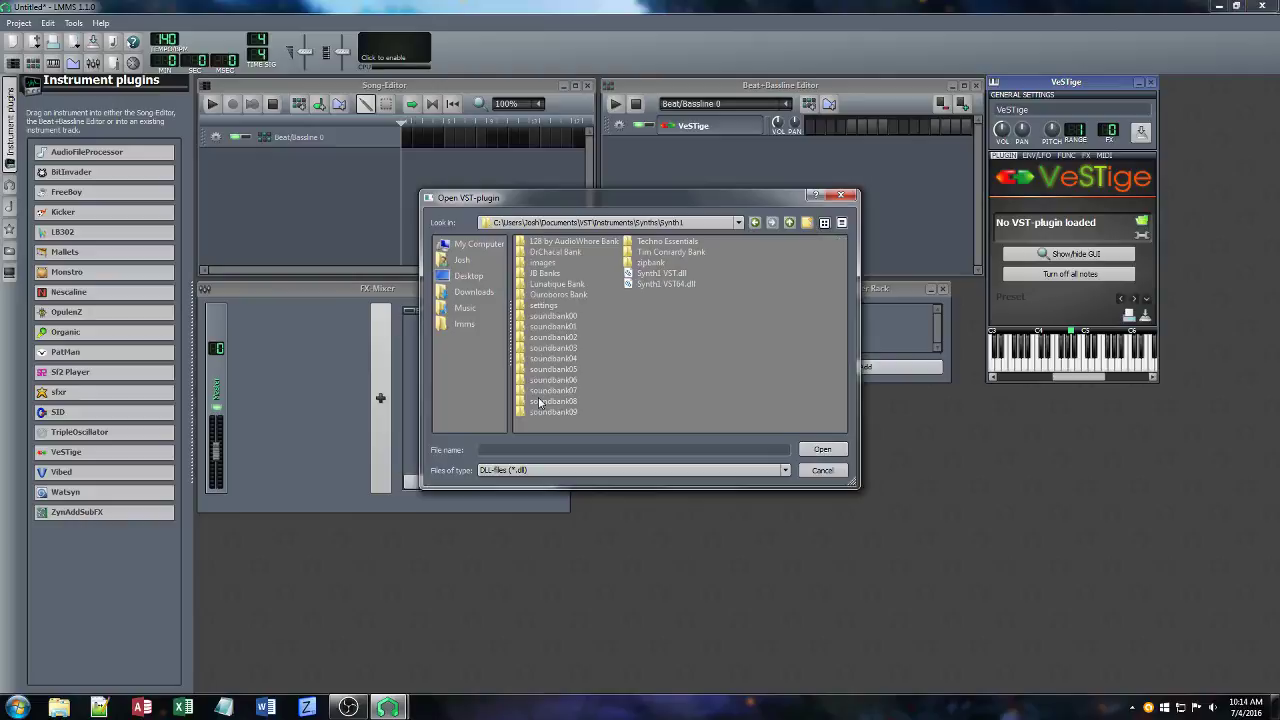
{"action": "double_click", "coordinate": [684, 284]}
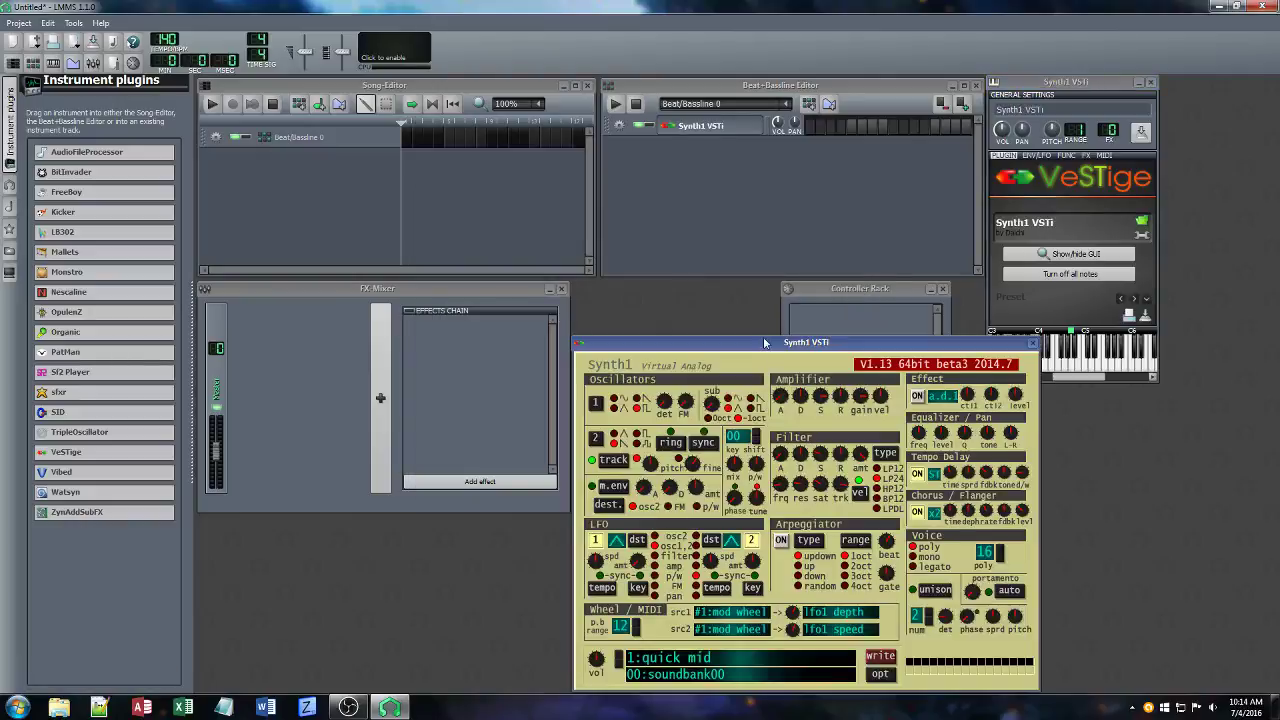
{"action": "left_click_drag", "start_coordinate": [765, 343], "coordinate": [729, 286]}
{"action": "left_click", "coordinate": [8, 125]}
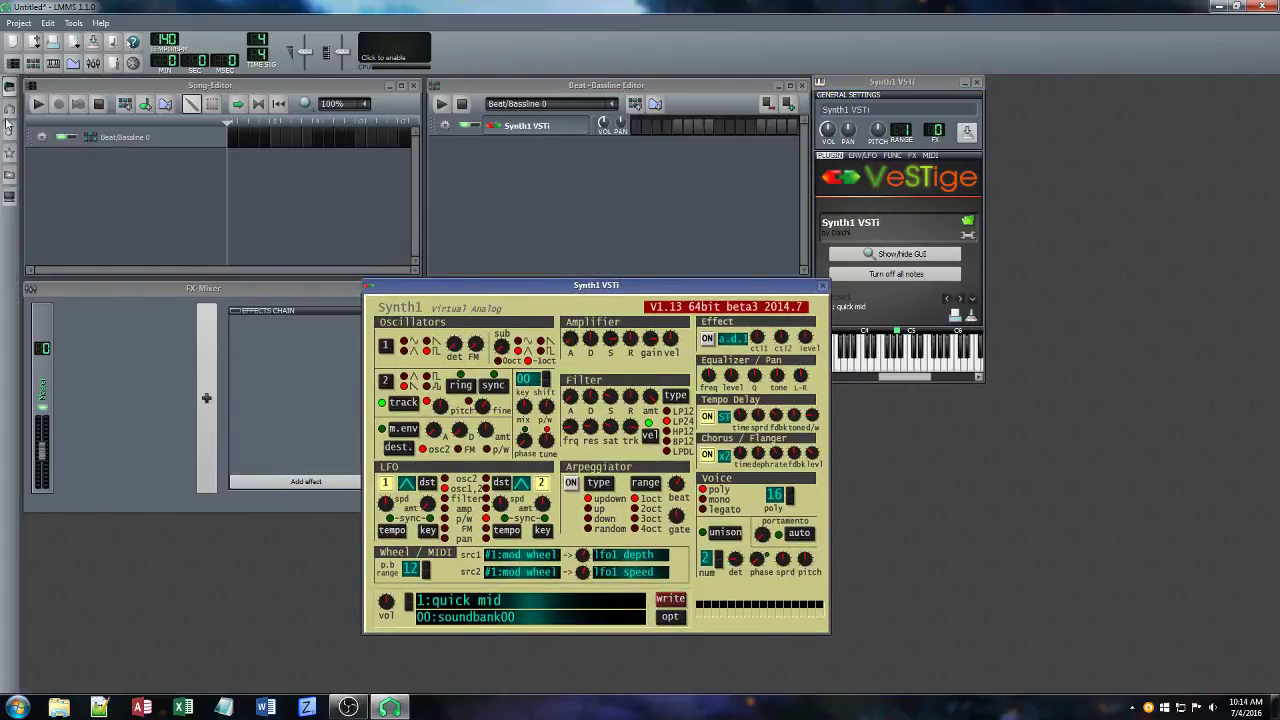
Show the Synth1 instrument's effects chain and open the effect selection without adding an effect.
{"action": "left_click", "coordinate": [912, 155]}
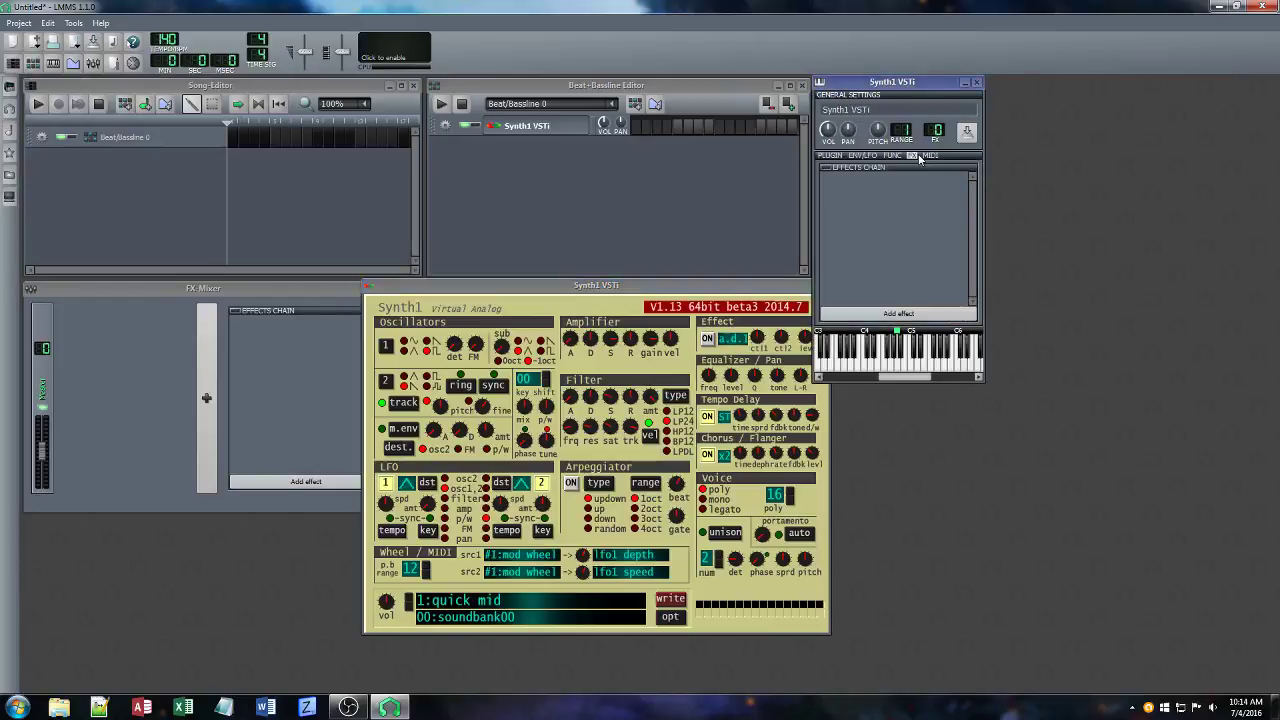
{"action": "left_click", "coordinate": [898, 313]}
{"action": "left_click", "coordinate": [803, 521]}
Save the project as 7-4-16 - 1.
{"action": "key", "text": "ctrl+s"}
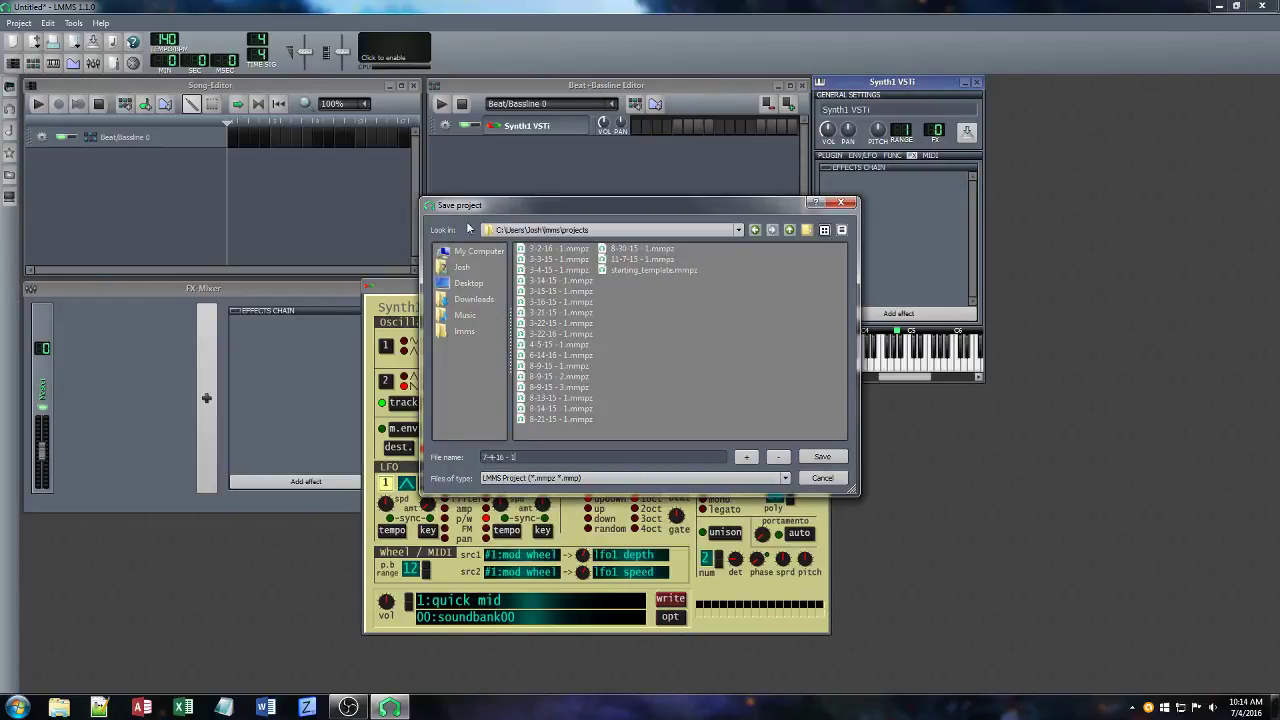
{"action": "type", "text": "7-4-16 - 1"}
{"action": "key", "text": "Return"}
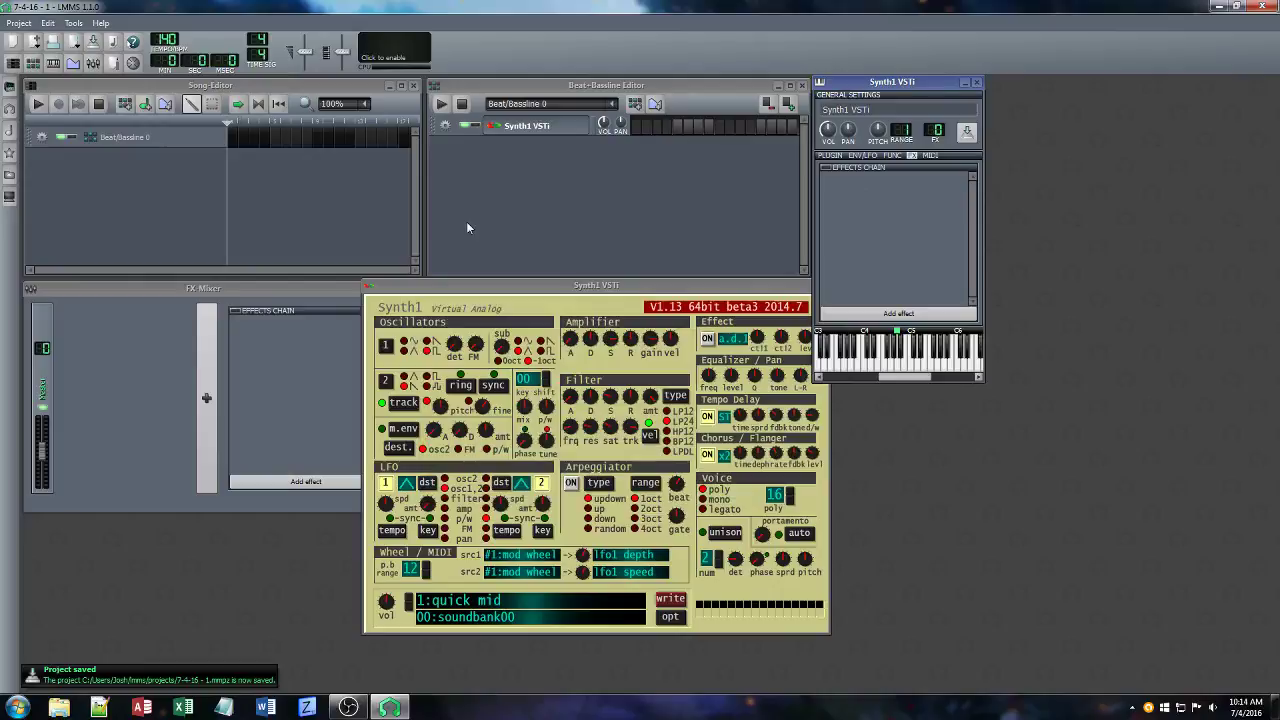
Enable the master output waveform display and open the Synth1 VSTi track's pattern in the Piano-Roll.
{"action": "left_click", "coordinate": [402, 44]}
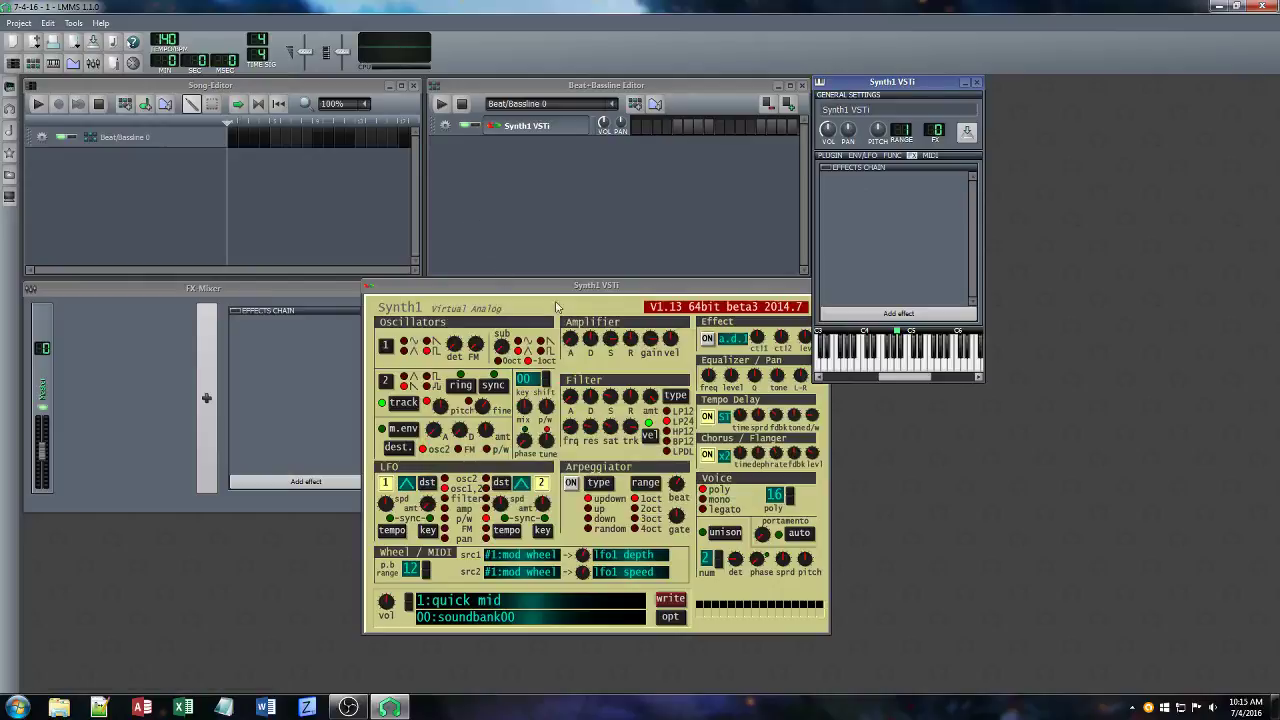
{"action": "left_click_drag", "start_coordinate": [560, 292], "coordinate": [435, 305]}
{"action": "left_click", "coordinate": [562, 152]}
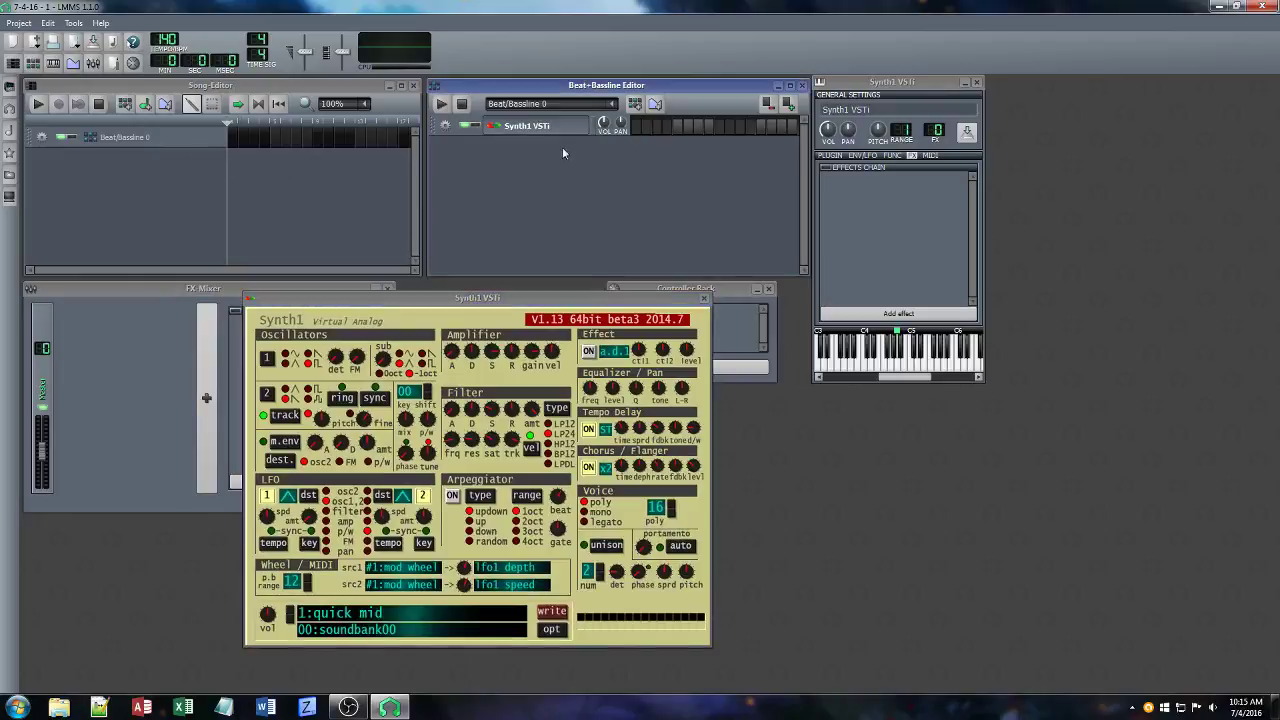
{"action": "right_click", "coordinate": [660, 138]}
{"action": "left_click", "coordinate": [672, 142]}
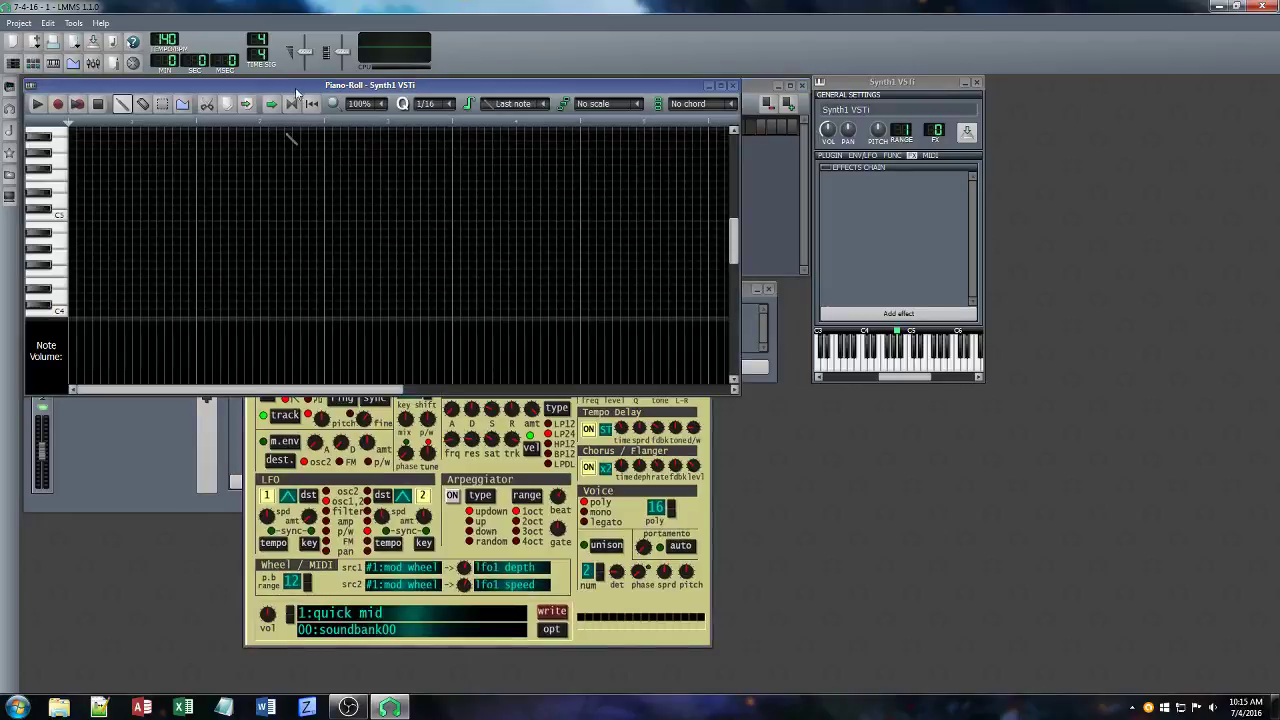
{"action": "left_click_drag", "start_coordinate": [295, 80], "coordinate": [466, 185]}
Draw two consecutive eighth notes at the pattern's start, A4 followed by F4.
{"action": "left_click", "coordinate": [243, 336]}
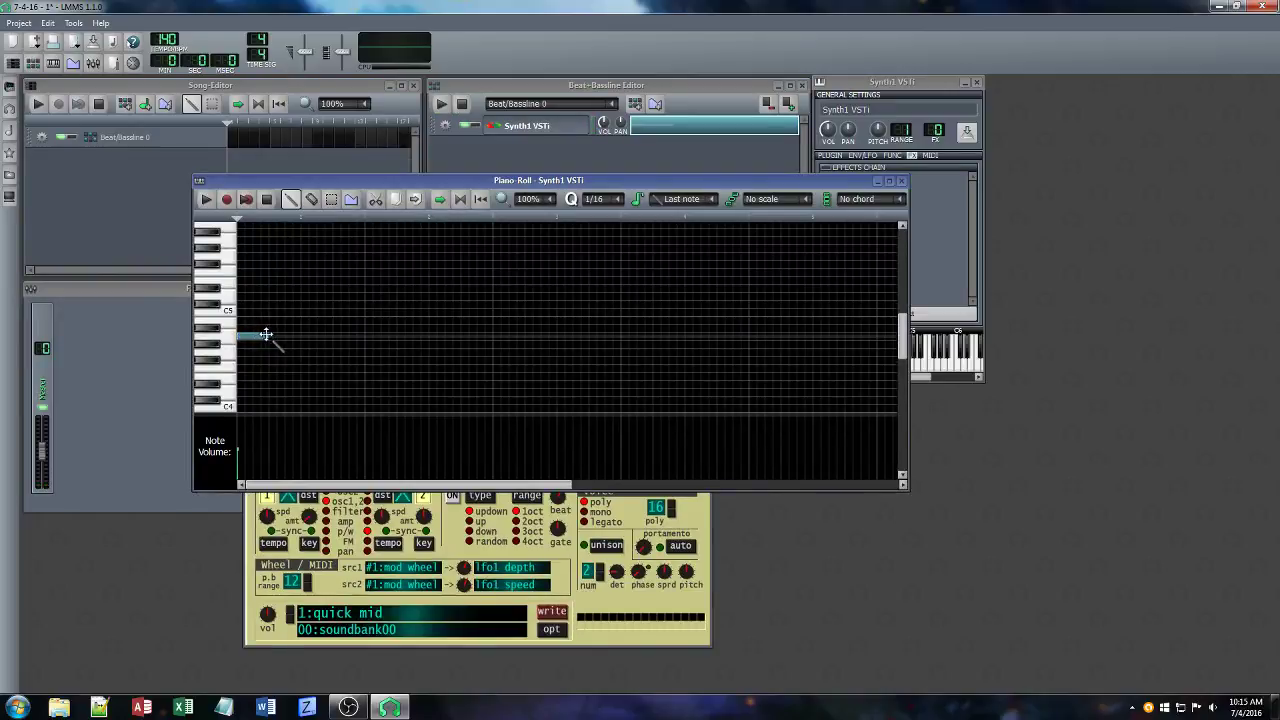
{"action": "left_click_drag", "start_coordinate": [269, 337], "coordinate": [251, 336]}
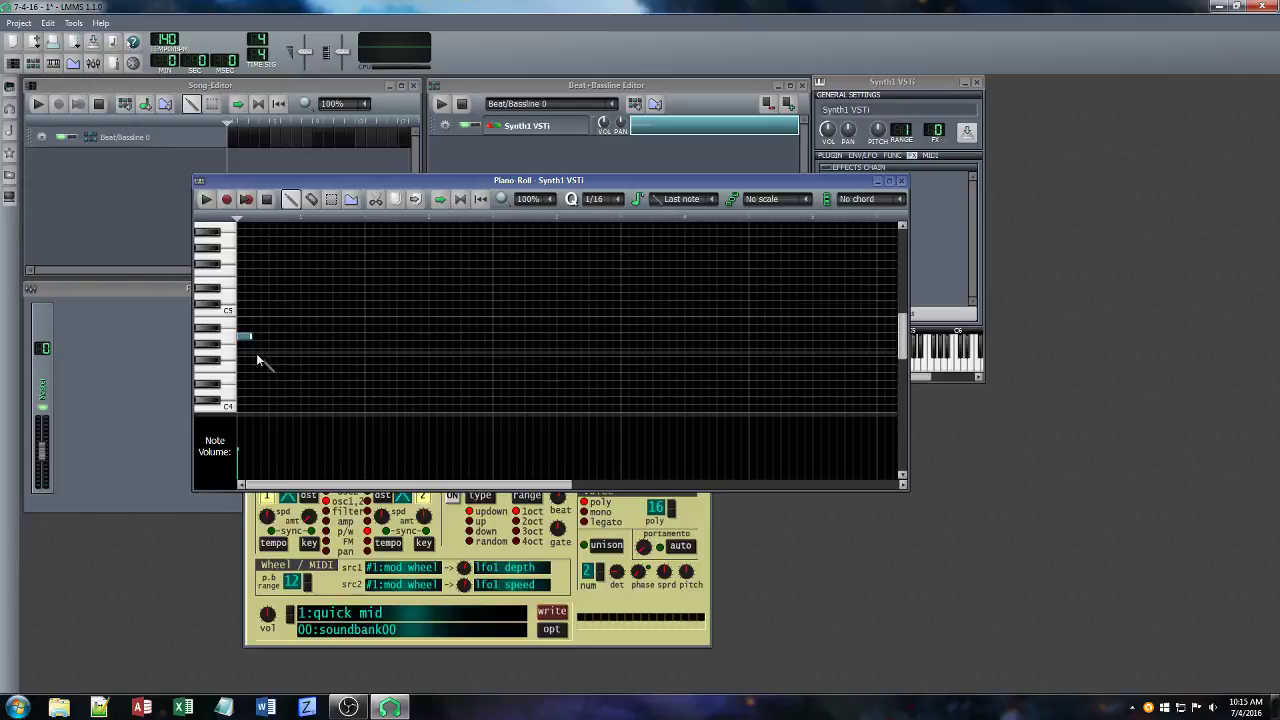
{"action": "left_click", "coordinate": [256, 352]}
{"action": "left_click_drag", "start_coordinate": [262, 351], "coordinate": [264, 367]}
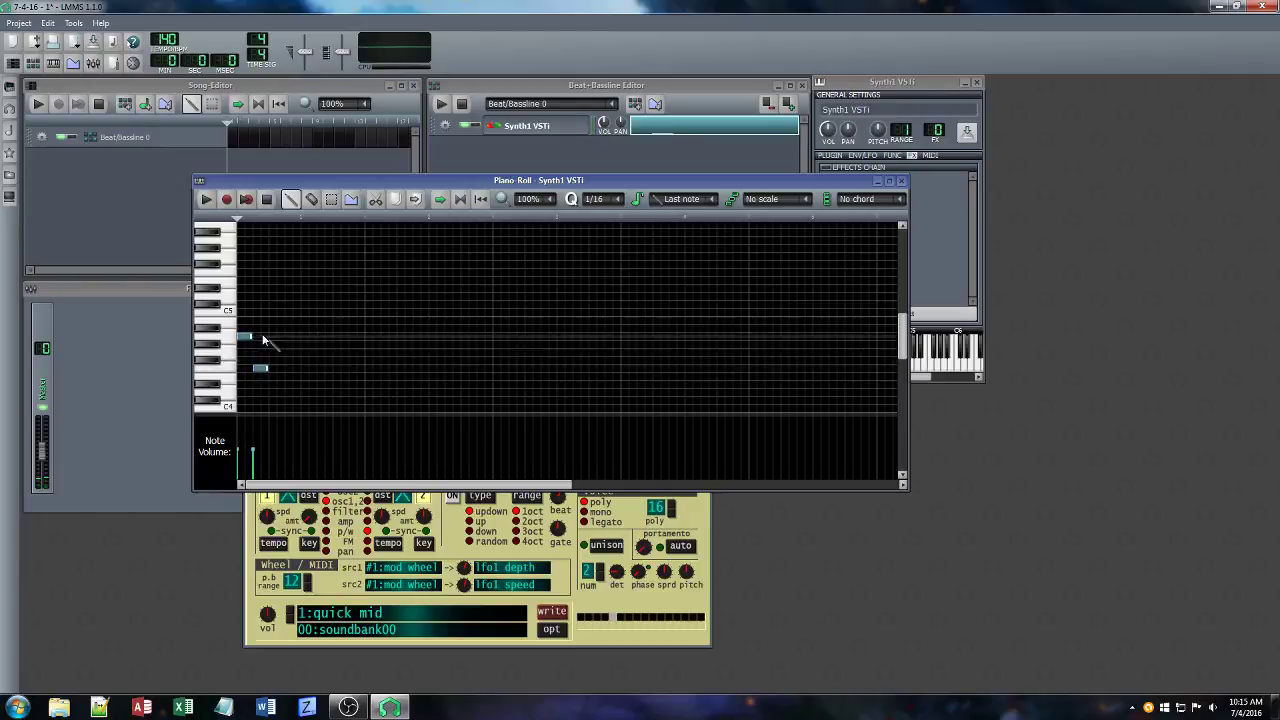
Paste the A4–F4 note pair three more times, one after another, to fill the first bar.
{"action": "left_click", "coordinate": [268, 221]}
{"action": "key", "text": "ctrl+v"}
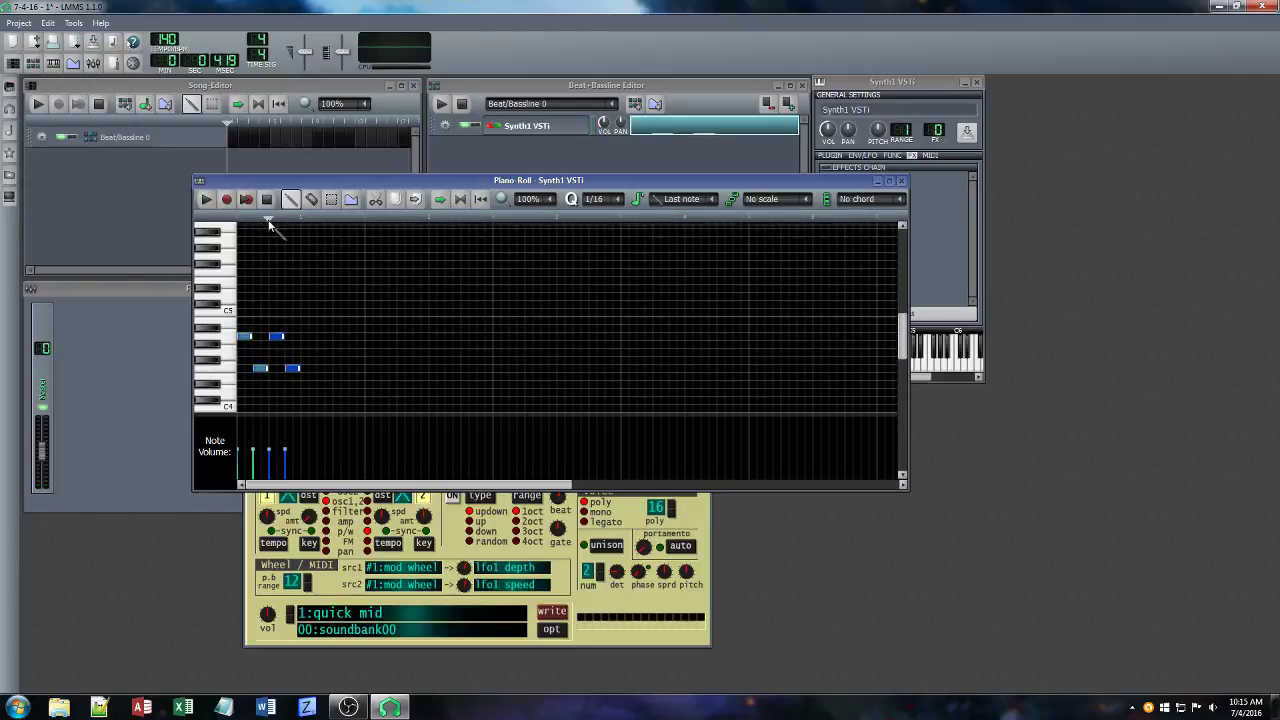
{"action": "left_click", "coordinate": [301, 220]}
{"action": "key", "text": "ctrl+v"}
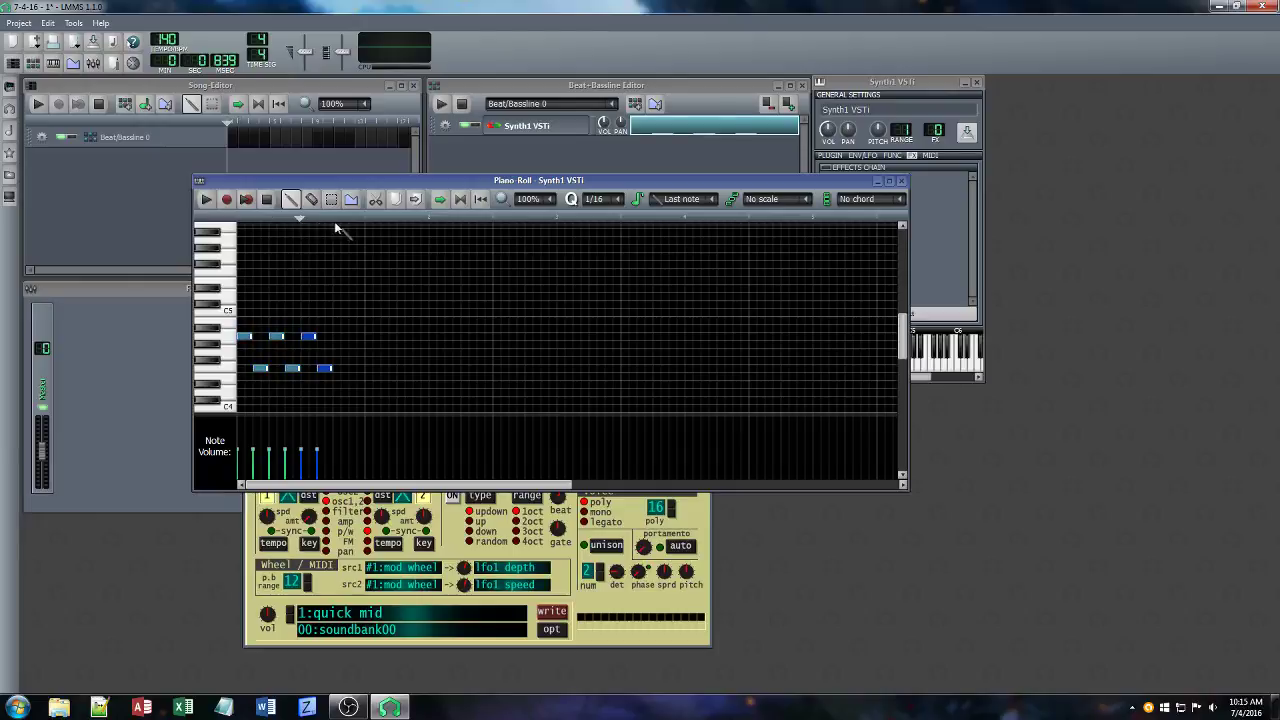
{"action": "left_click", "coordinate": [342, 223], "text": "ctrl"}
{"action": "key", "text": "ctrl+v"}
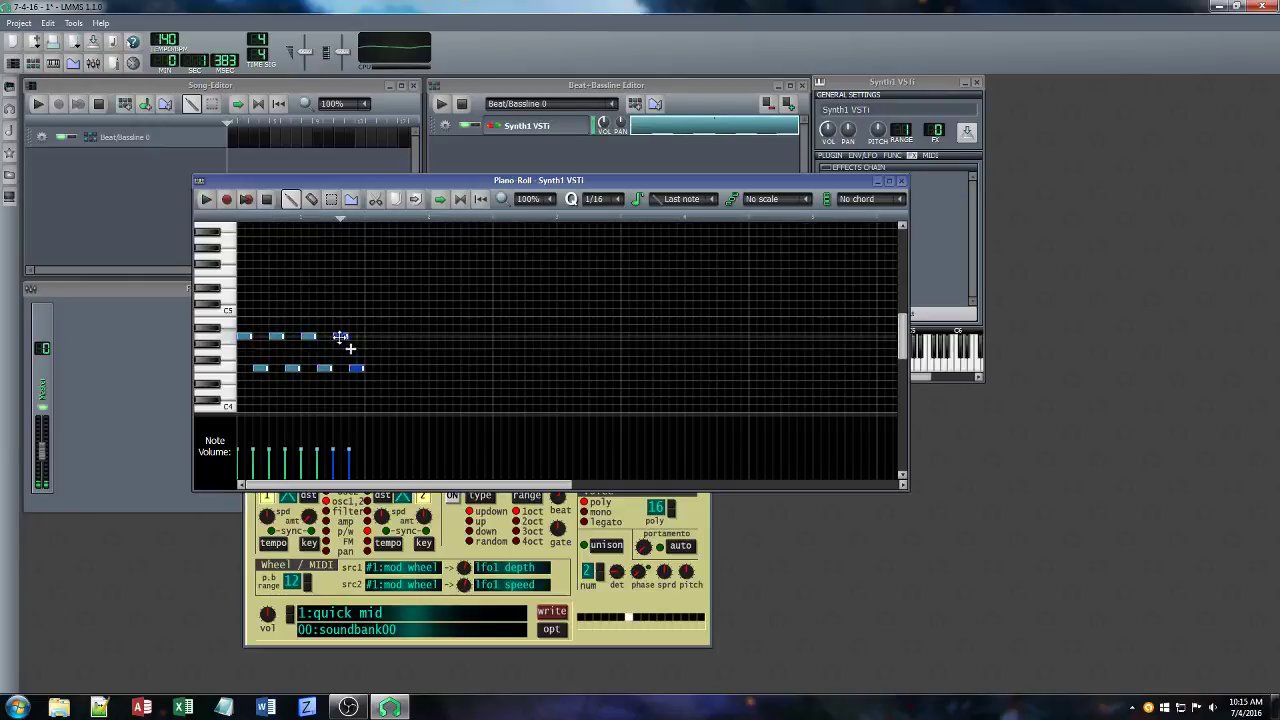
Select all eight notes and listen to the pattern in the Piano-Roll.
{"action": "key", "text": "ctrl+a"}
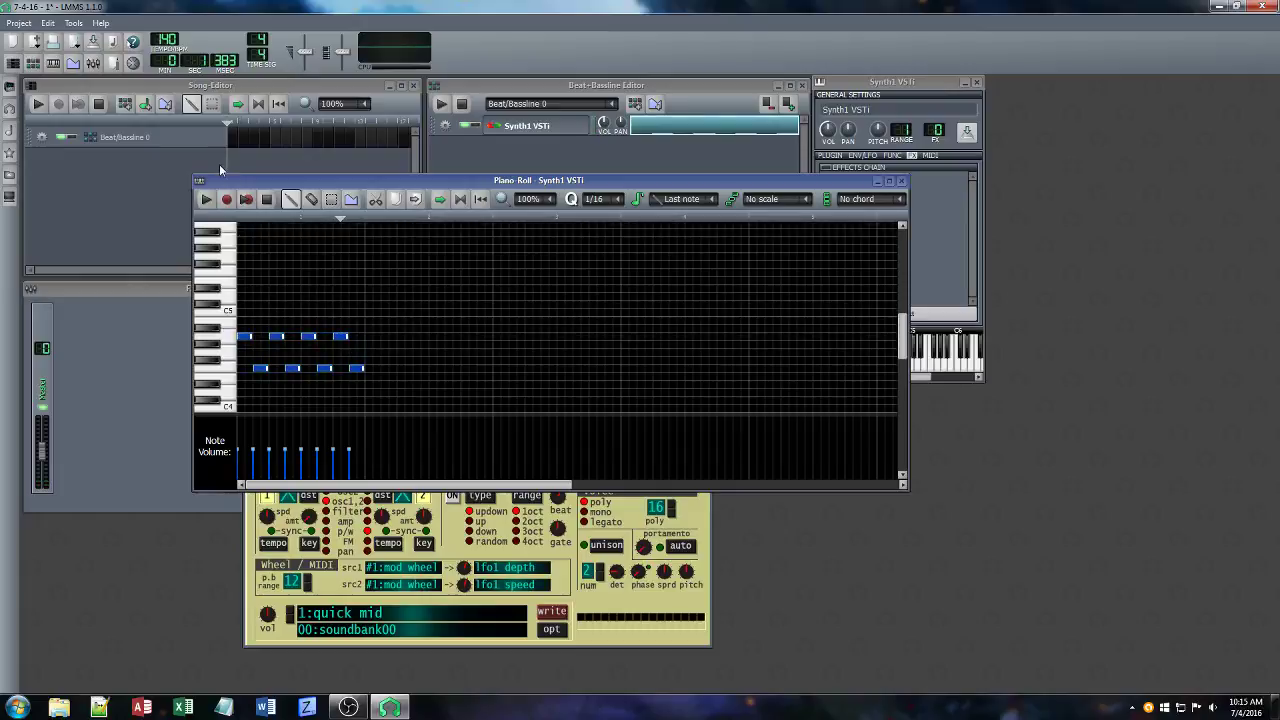
{"action": "left_click", "coordinate": [206, 199]}
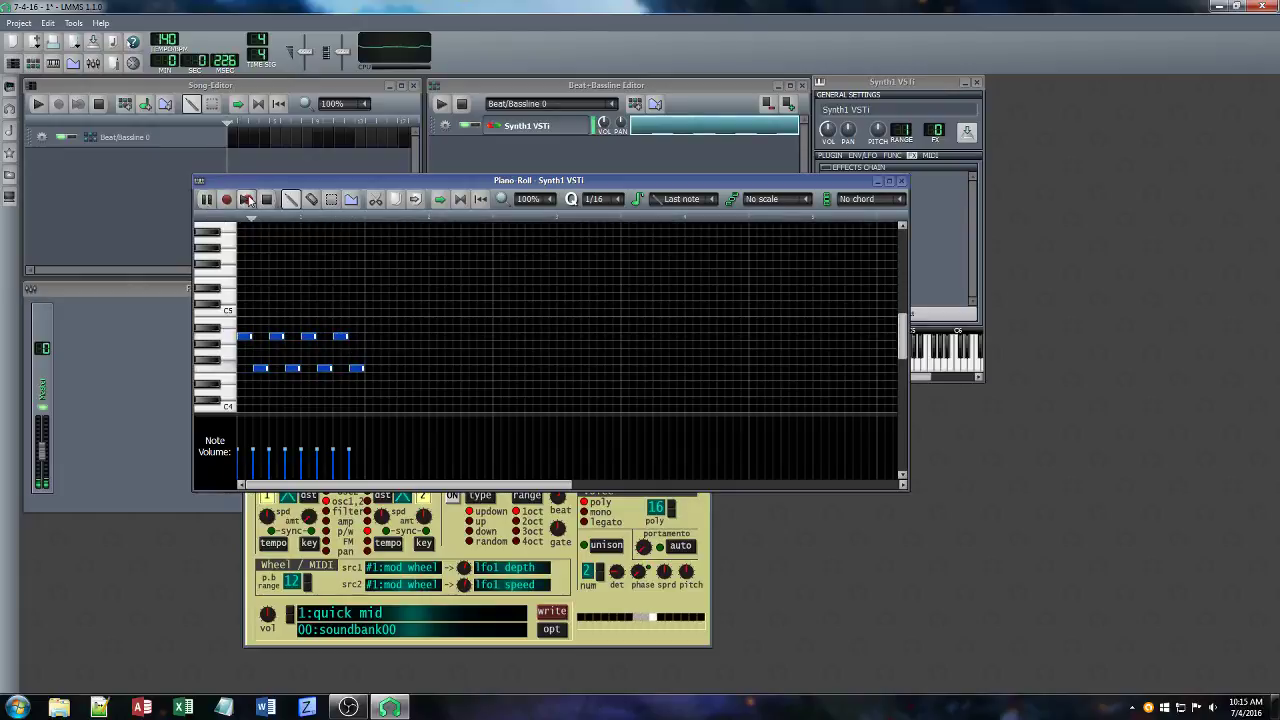
{"action": "left_click", "coordinate": [266, 199]}
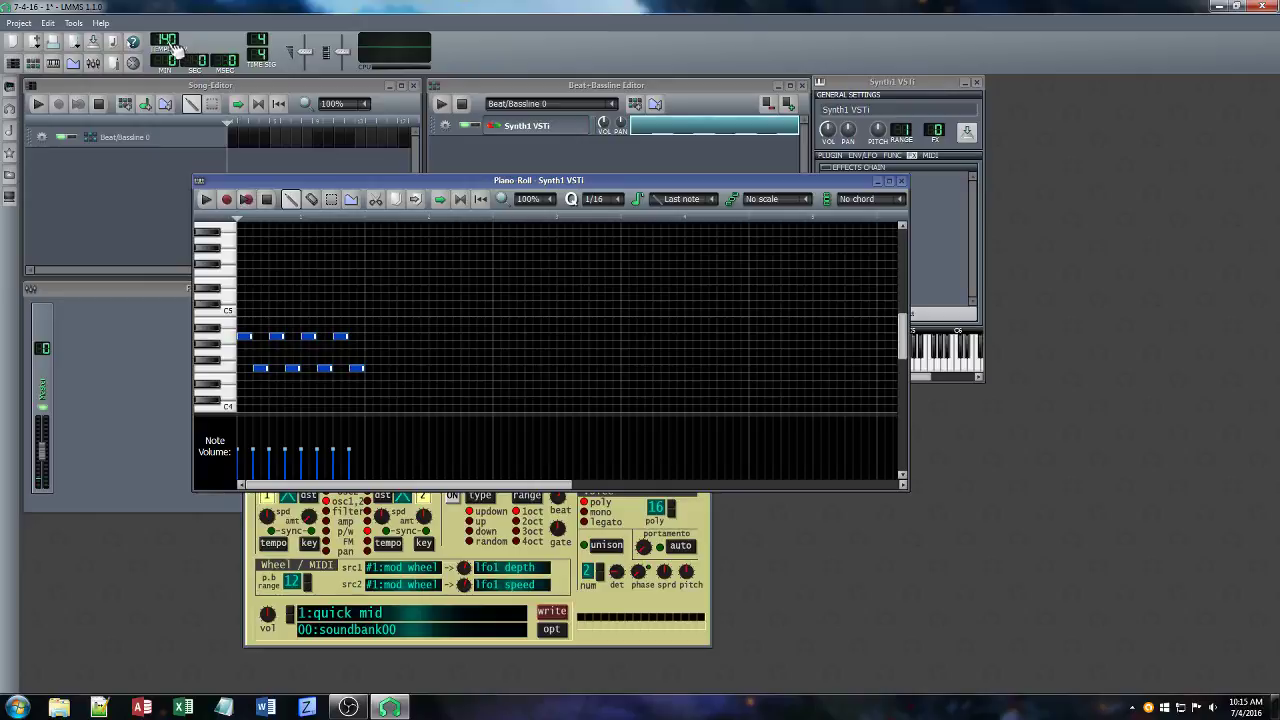
Raise the tempo to 166 BPM and listen to the pattern.
{"action": "left_click_drag", "start_coordinate": [172, 42], "coordinate": [172, 32]}
{"action": "left_click", "coordinate": [206, 199]}
{"action": "left_click", "coordinate": [266, 199]}
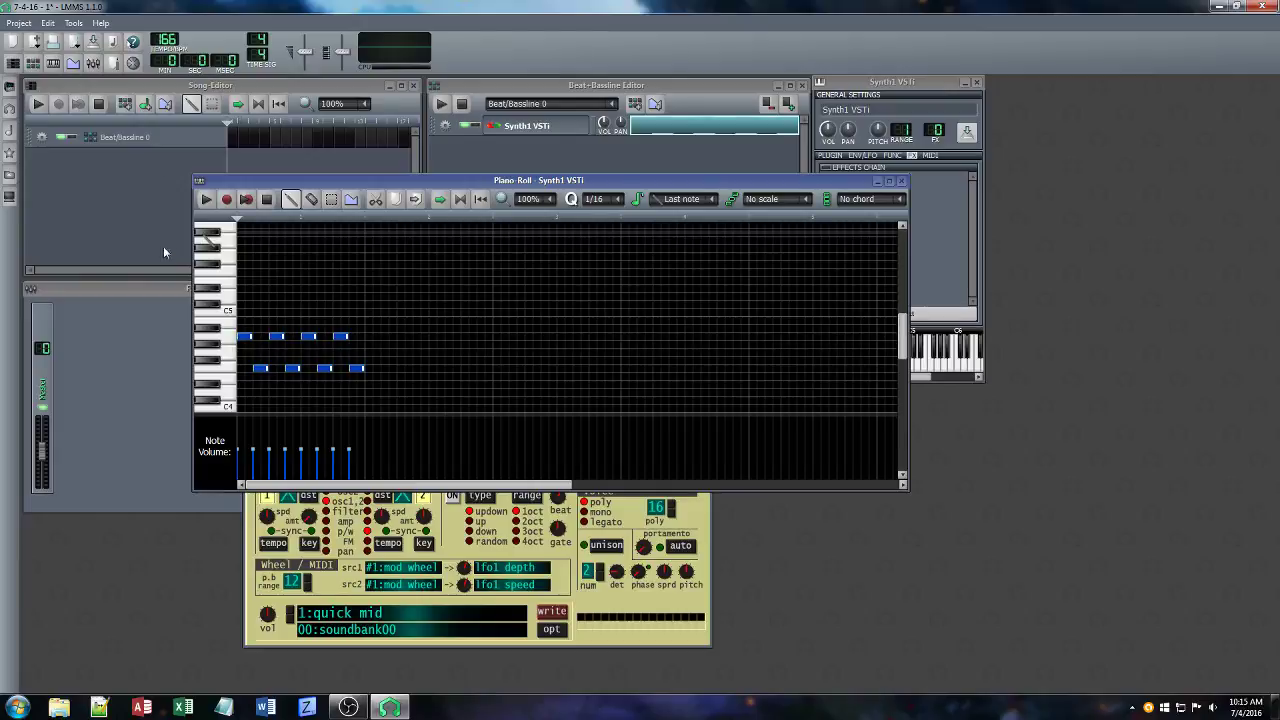
Audition the pattern at a tempo of 289 BPM and set the tempo back down to 145 BPM.
{"action": "left_click_drag", "start_coordinate": [176, 42], "coordinate": [174, 0]}
{"action": "left_click", "coordinate": [206, 198]}
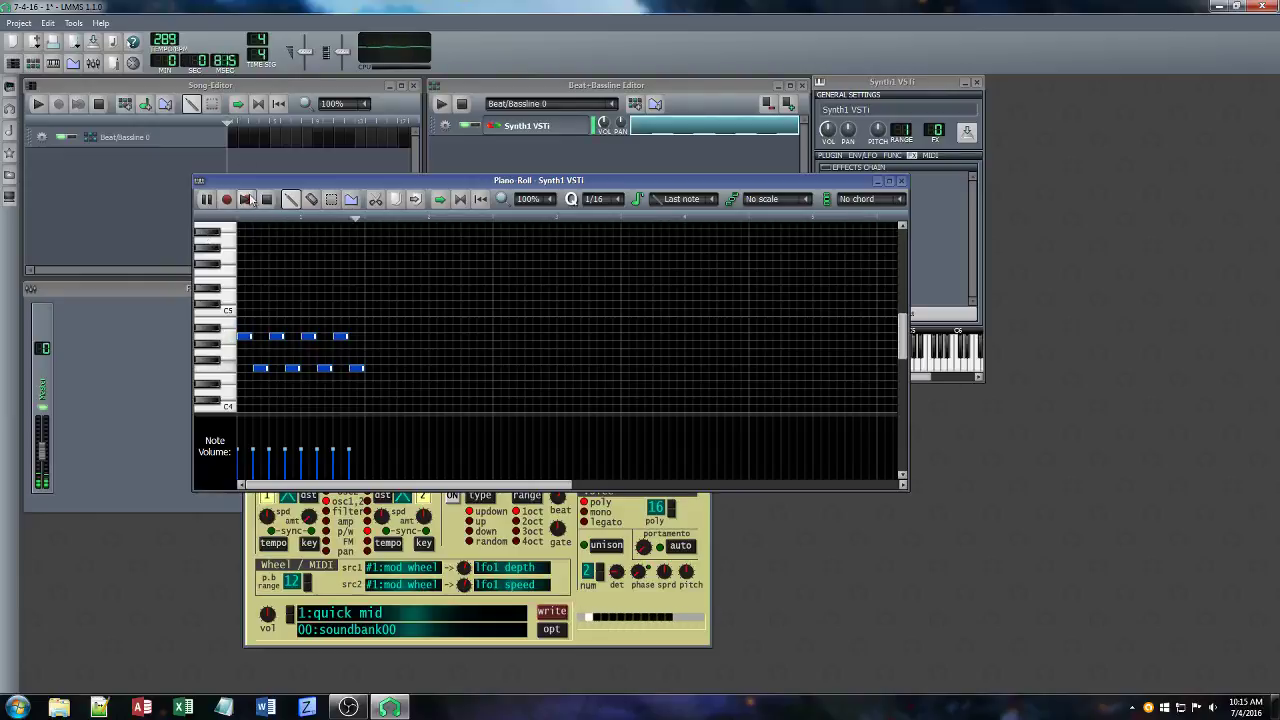
{"action": "left_click", "coordinate": [267, 200]}
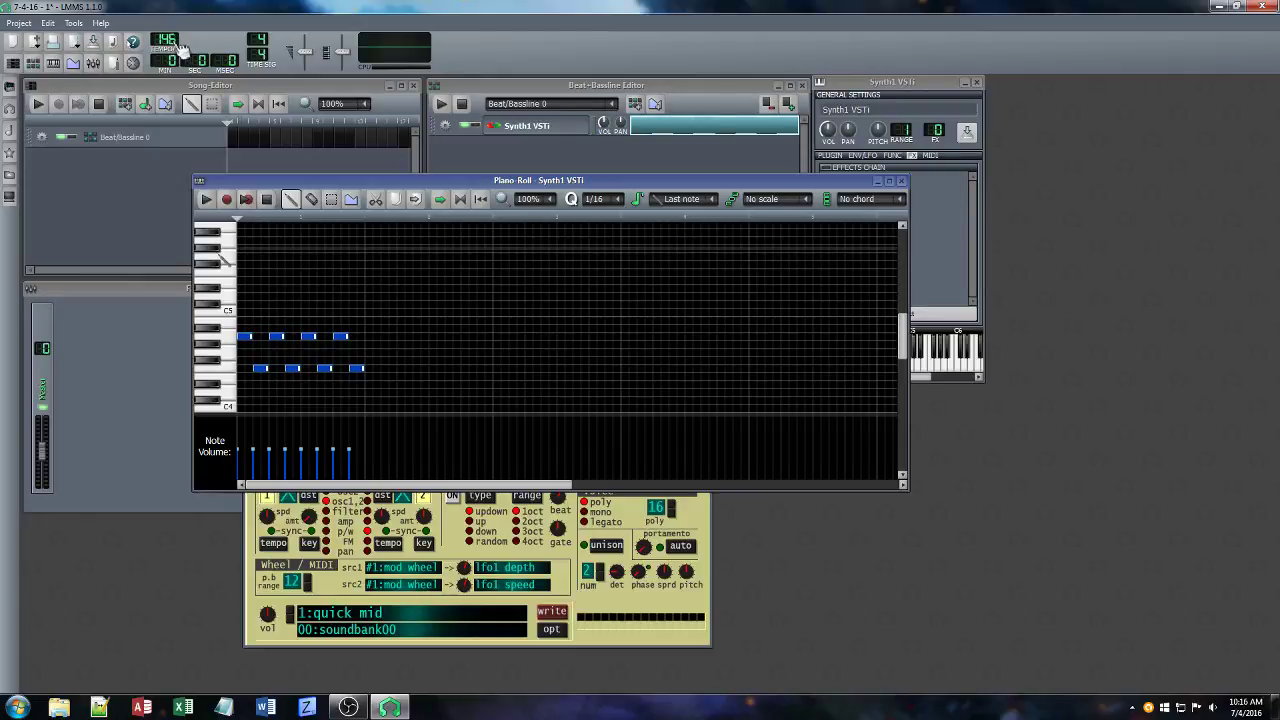
{"action": "left_click_drag", "start_coordinate": [178, 46], "coordinate": [178, 46]}
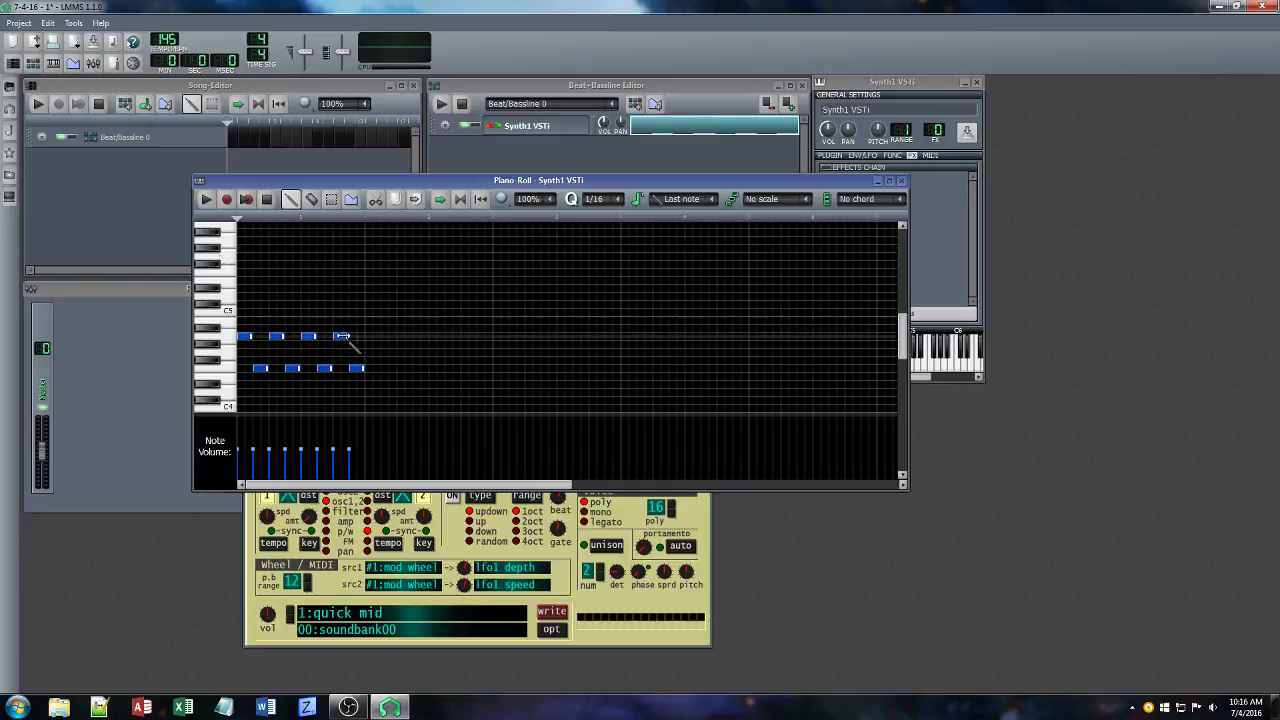
Shorten all notes to sixteenths, make the first two pairs contiguous and delete the last two pairs.
{"action": "left_click_drag", "start_coordinate": [352, 338], "coordinate": [243, 370]}
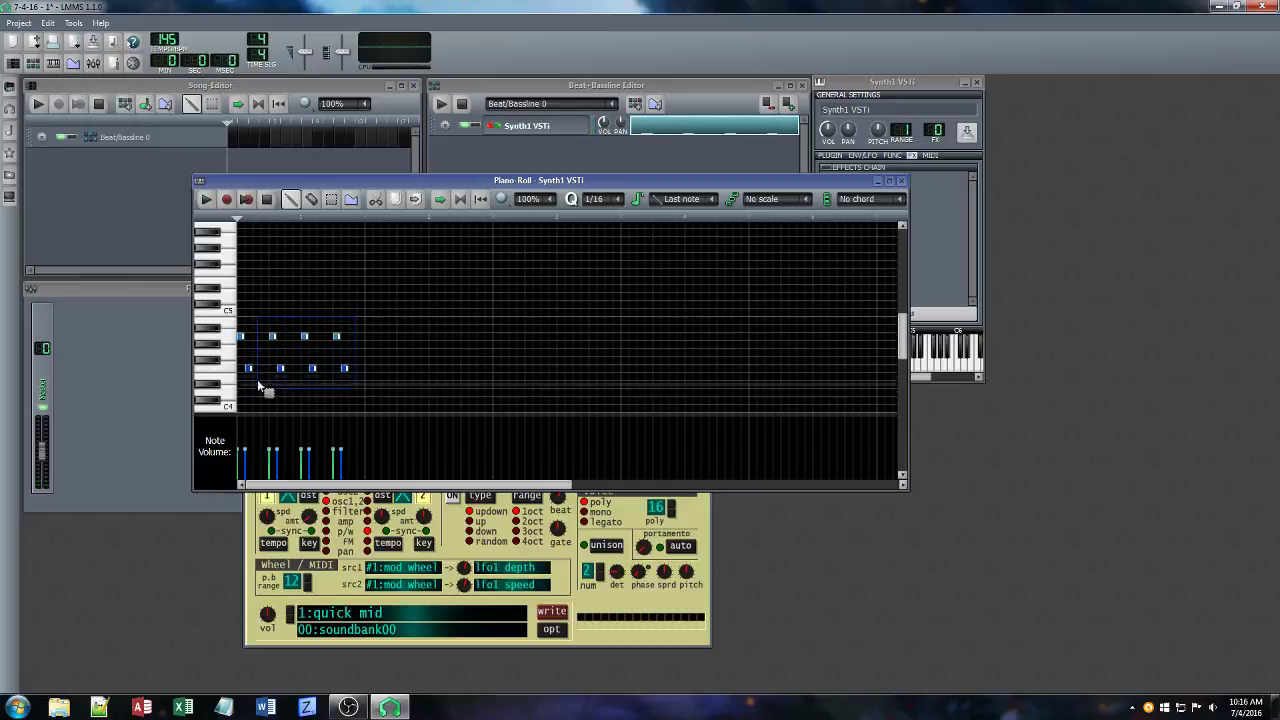
{"action": "left_click_drag", "start_coordinate": [363, 316], "coordinate": [260, 370]}
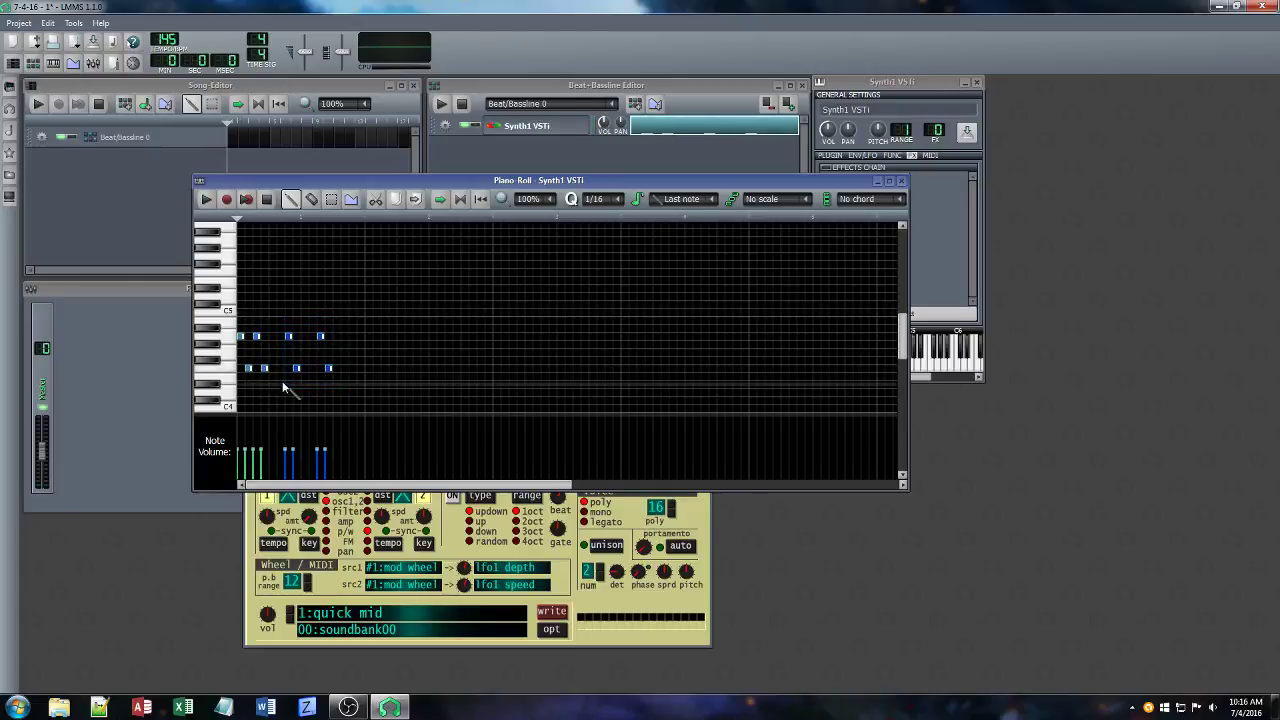
{"action": "key", "text": "Delete"}
Paste the four-note group three more times along the timeline so sixteenth notes fill the first bar without gaps.
{"action": "left_click", "coordinate": [272, 220]}
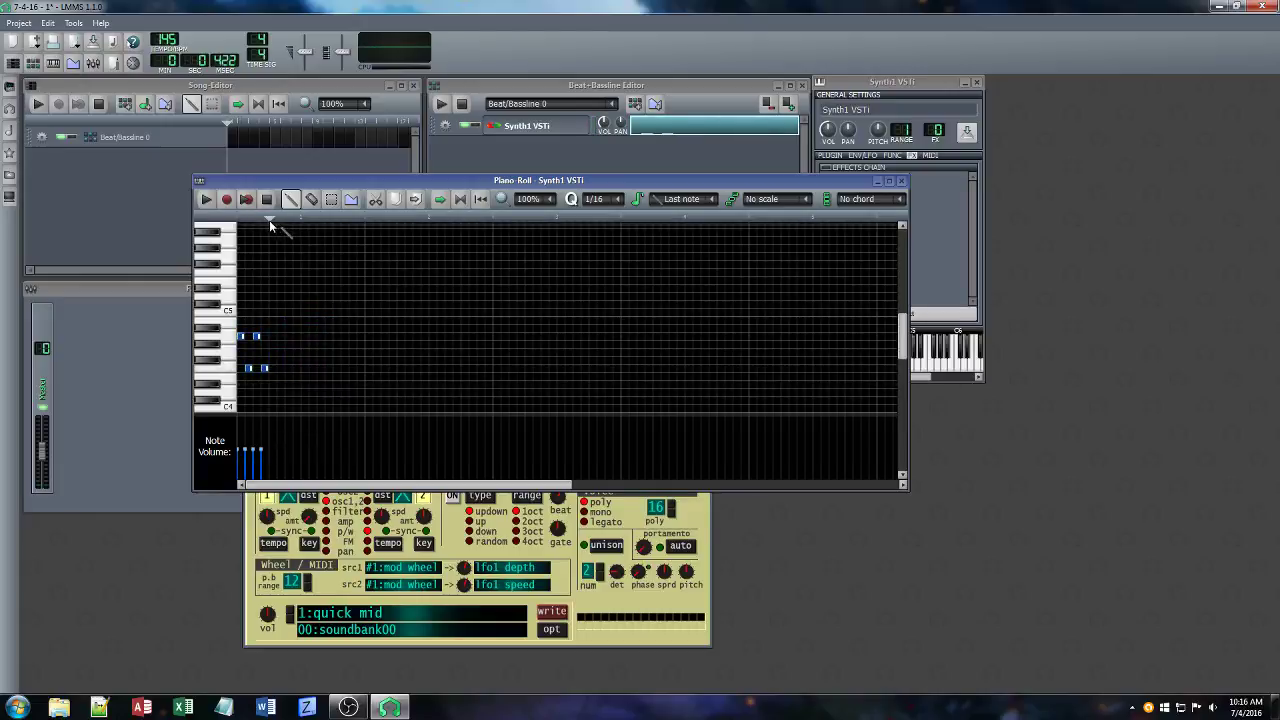
{"action": "key", "text": "ctrl+v"}
{"action": "left_click", "coordinate": [299, 219]}
{"action": "key", "text": "ctrl+v"}
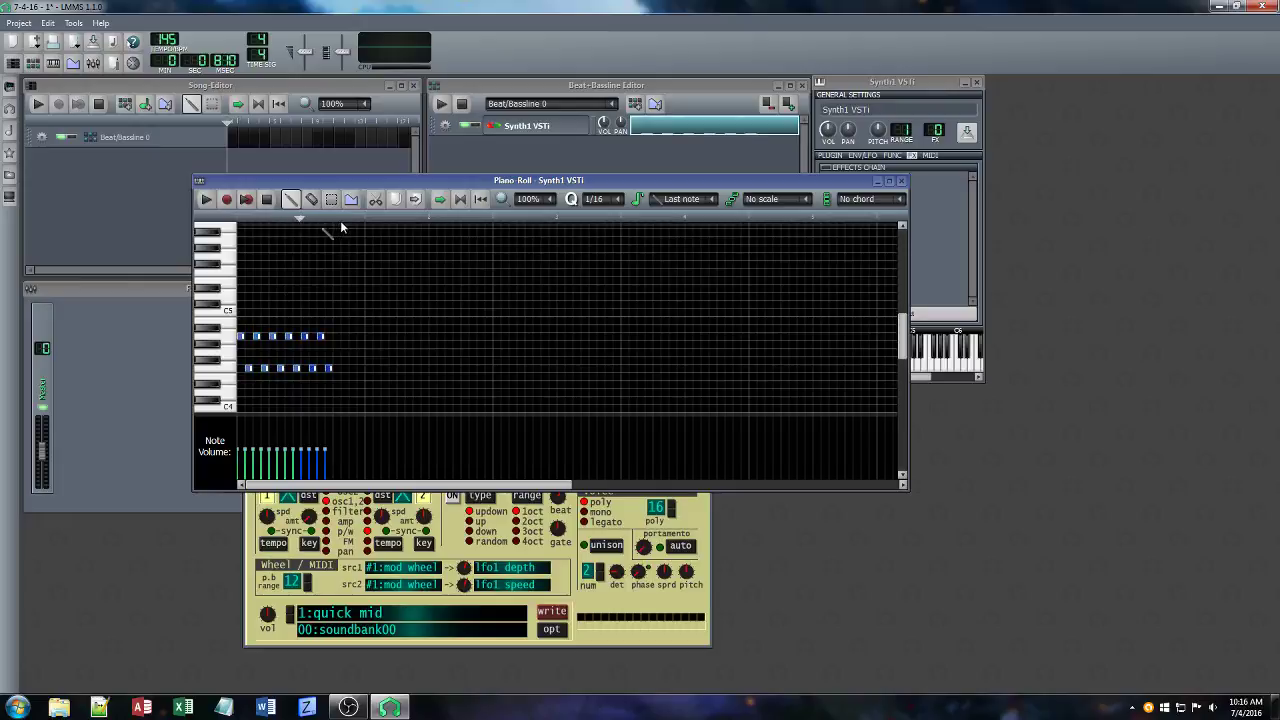
{"action": "left_click", "coordinate": [340, 220]}
{"action": "key", "text": "ctrl+v"}
{"action": "left_click_drag", "start_coordinate": [351, 337], "coordinate": [331, 335]}
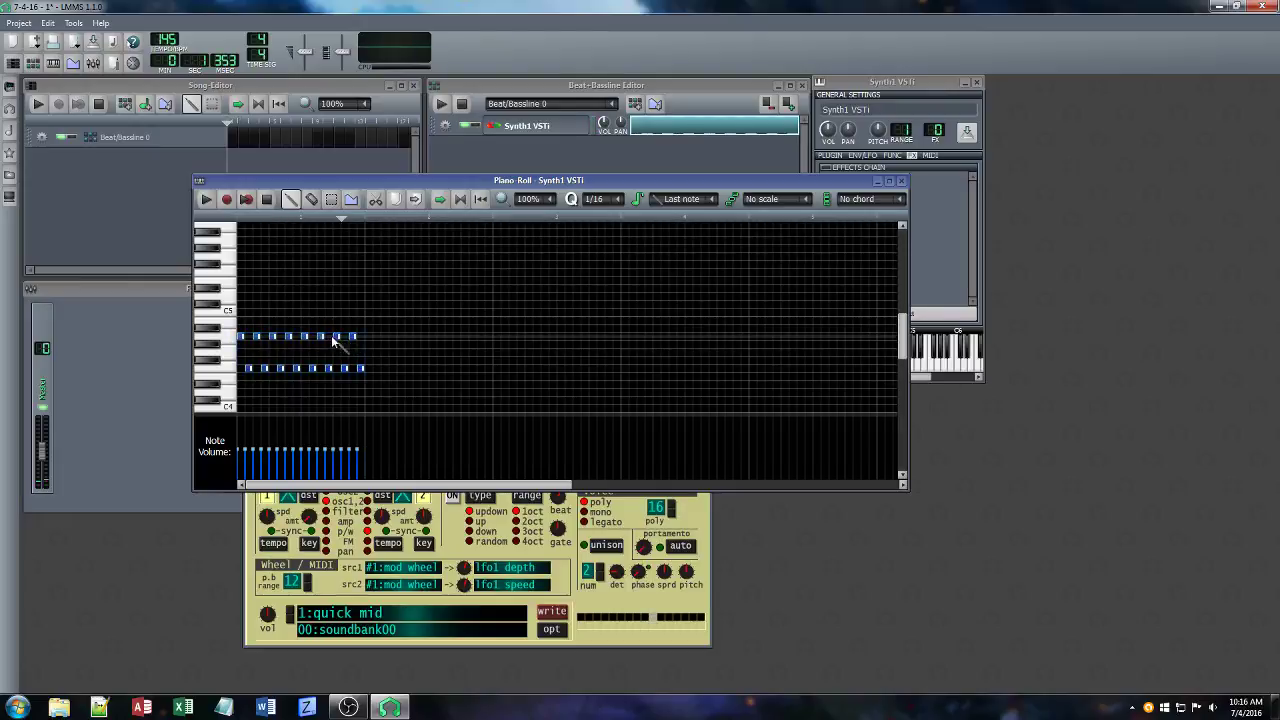
Paste a copy of the pattern into the second bar and raise that bar's upper notes by one semitone.
{"action": "left_click", "coordinate": [366, 220]}
{"action": "key", "text": "ctrl+v"}
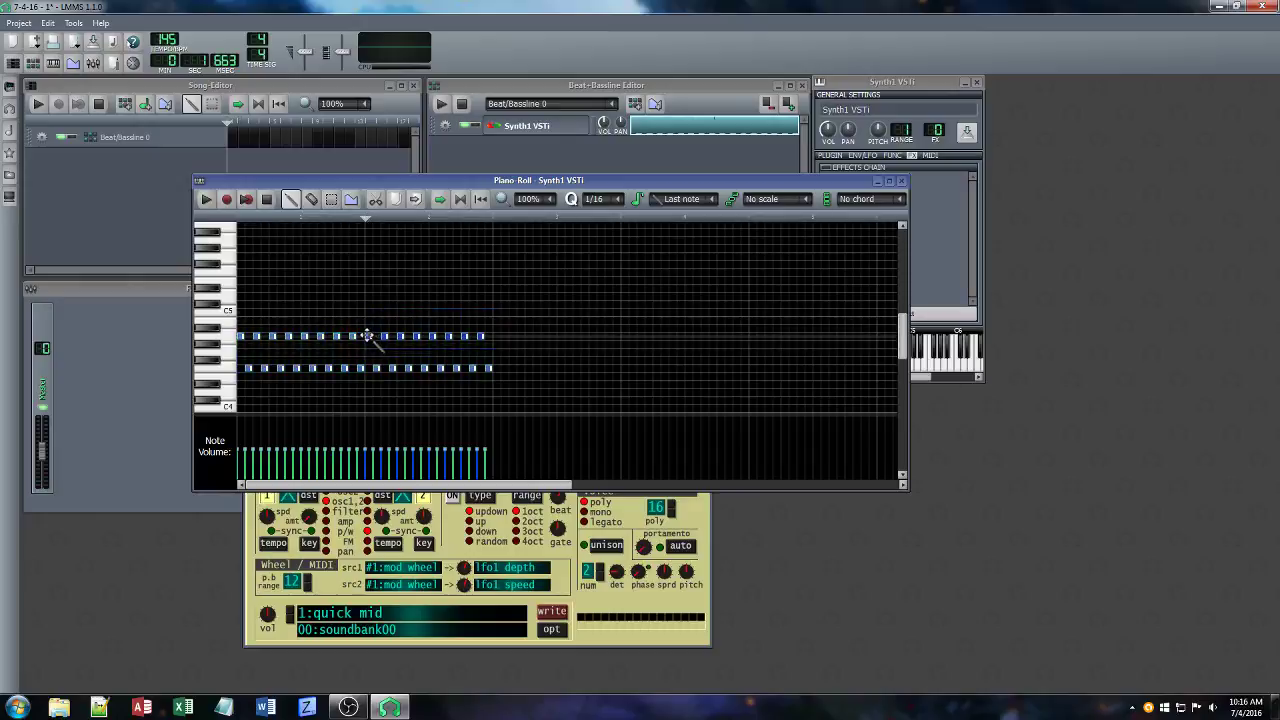
{"action": "left_click_drag", "start_coordinate": [367, 335], "coordinate": [369, 328]}
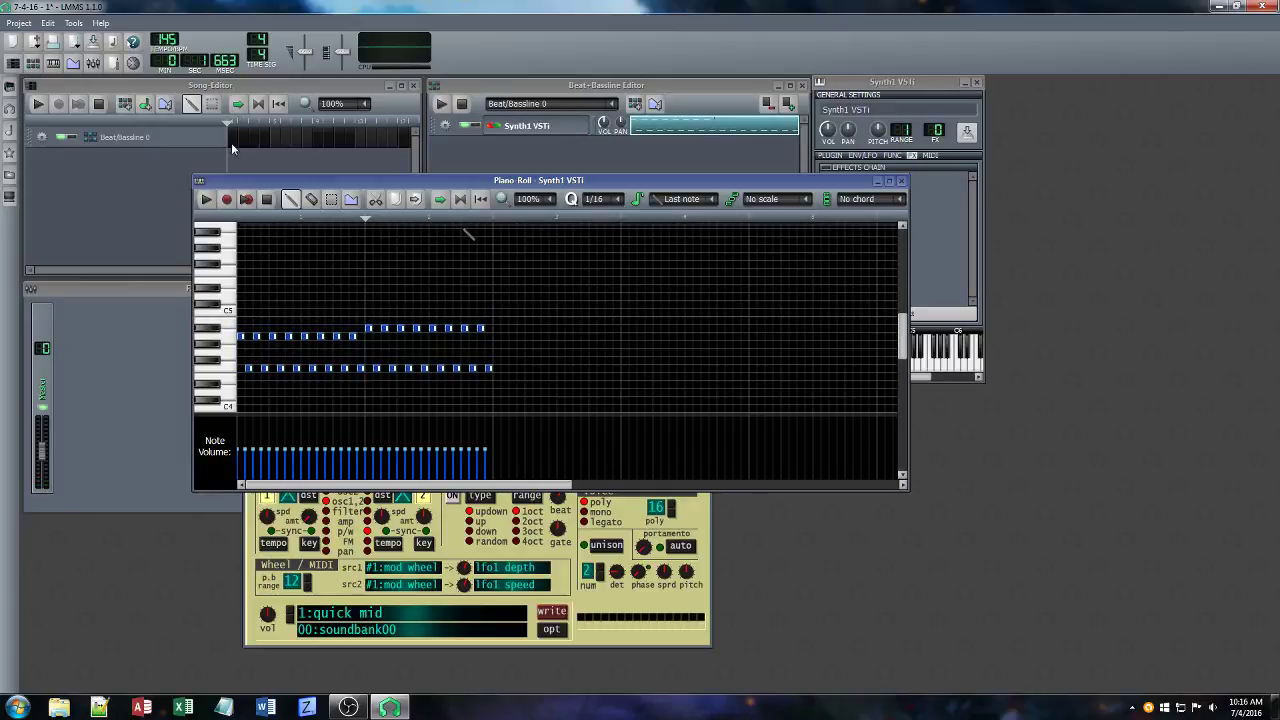
Place a Beat/Bassline 0 block at the start of the song, extend it to about eight bars and play the song.
{"action": "left_click", "coordinate": [677, 95]}
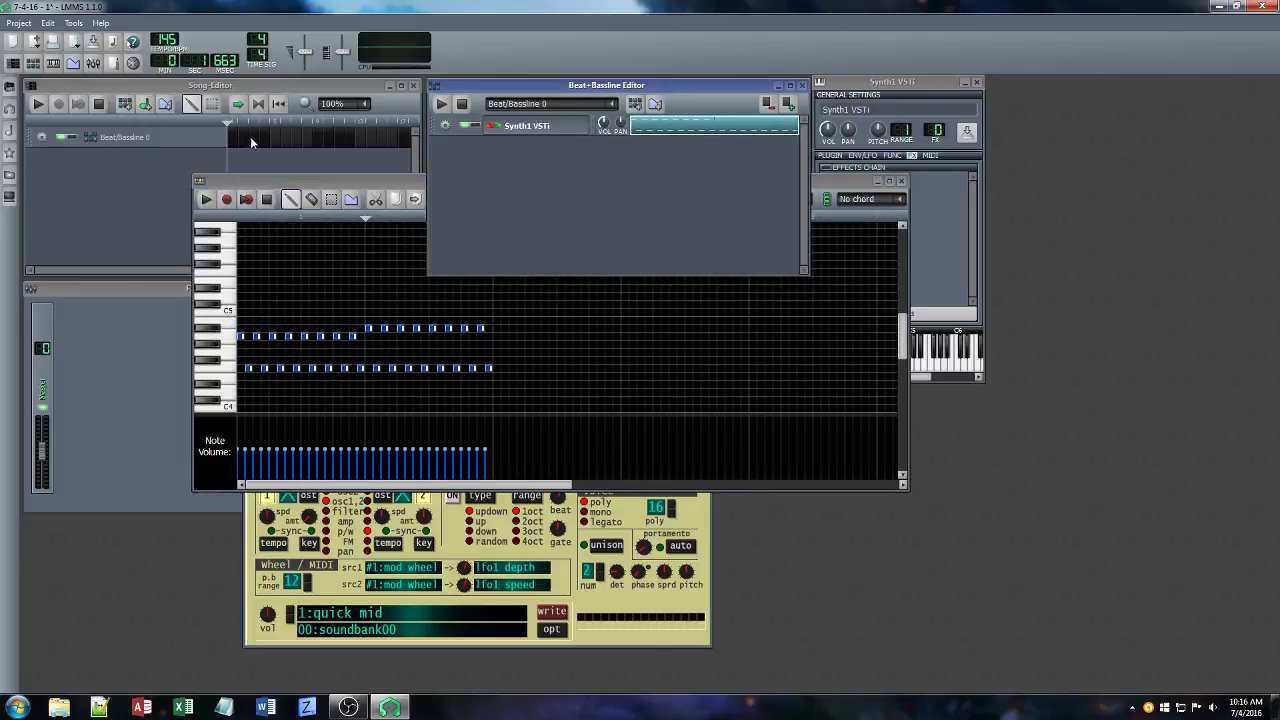
{"action": "left_click", "coordinate": [251, 142]}
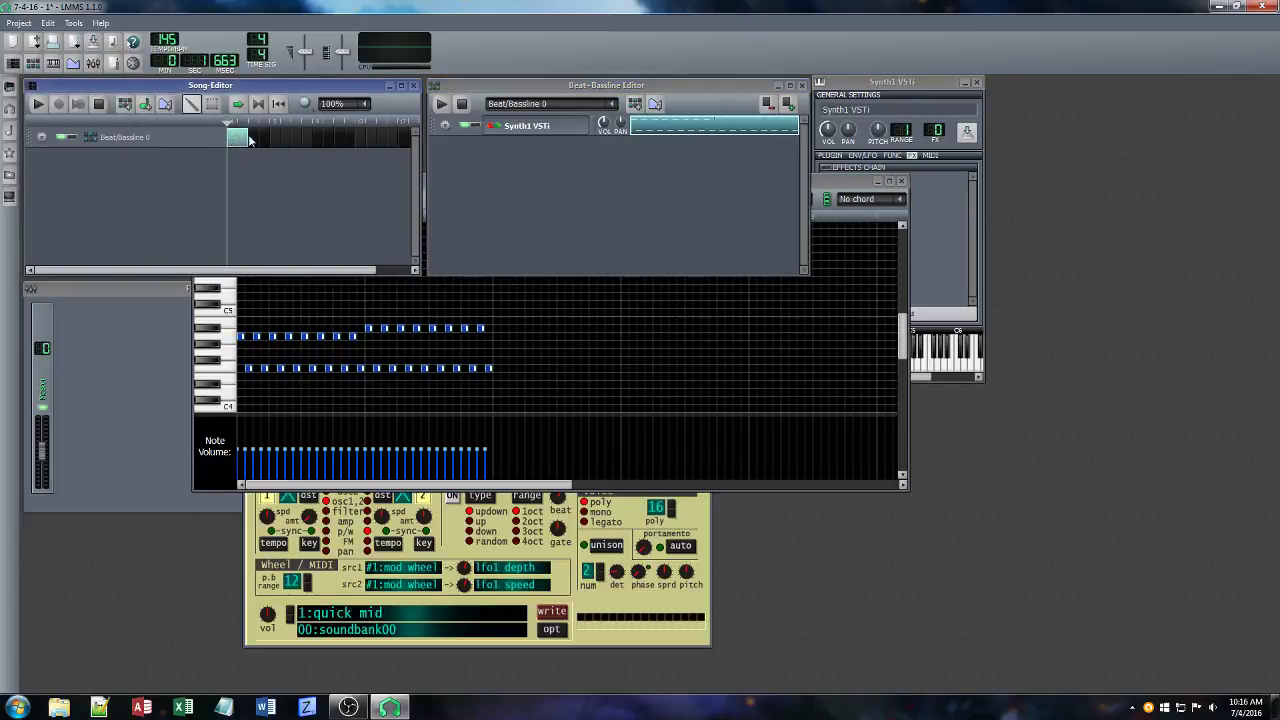
{"action": "left_click_drag", "start_coordinate": [253, 143], "coordinate": [310, 138]}
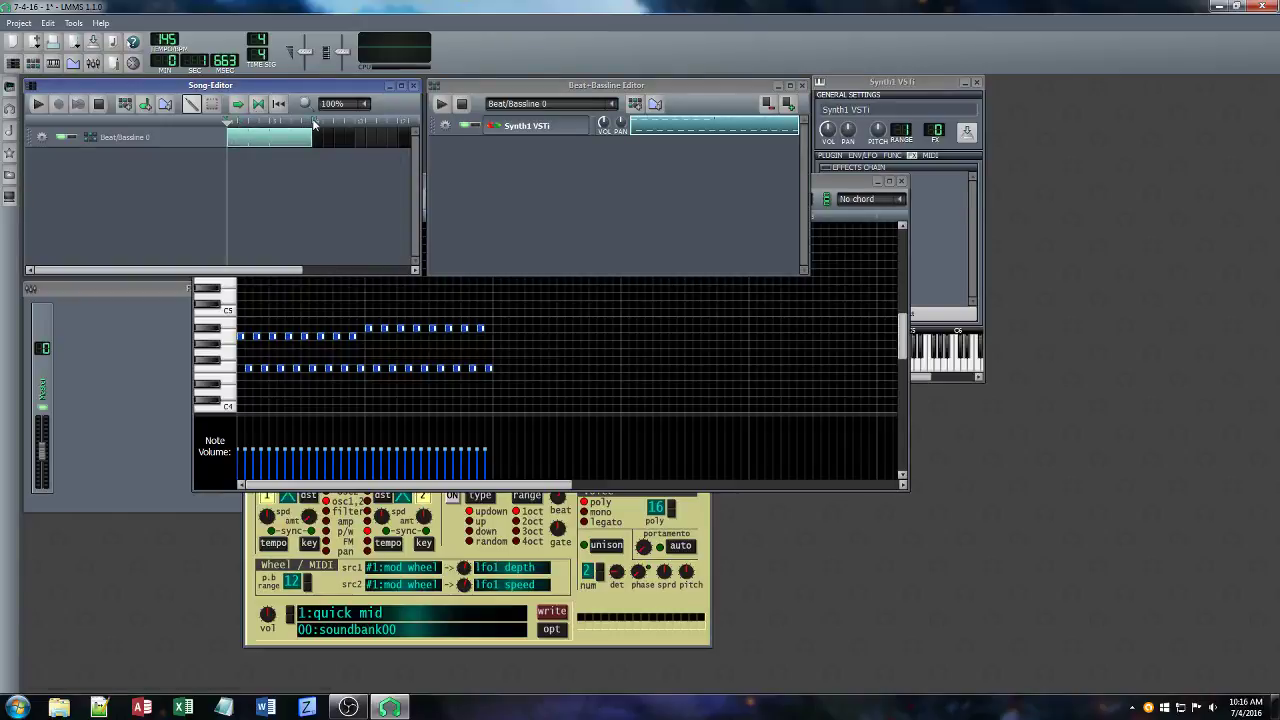
{"action": "left_click", "coordinate": [37, 105]}
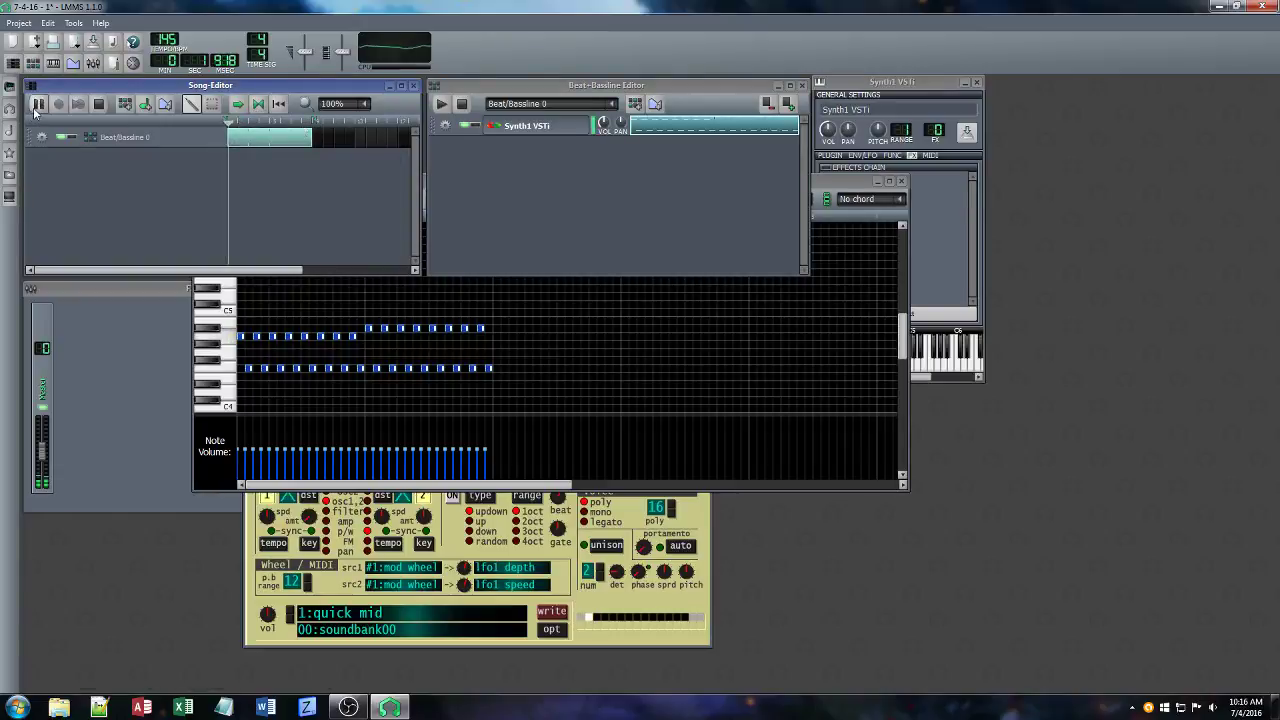
Close the Piano-Roll, then adjust Synth1's filter and sub-oscillator level and try the triangle waveform on oscillator 1.
{"action": "left_click", "coordinate": [902, 186]}
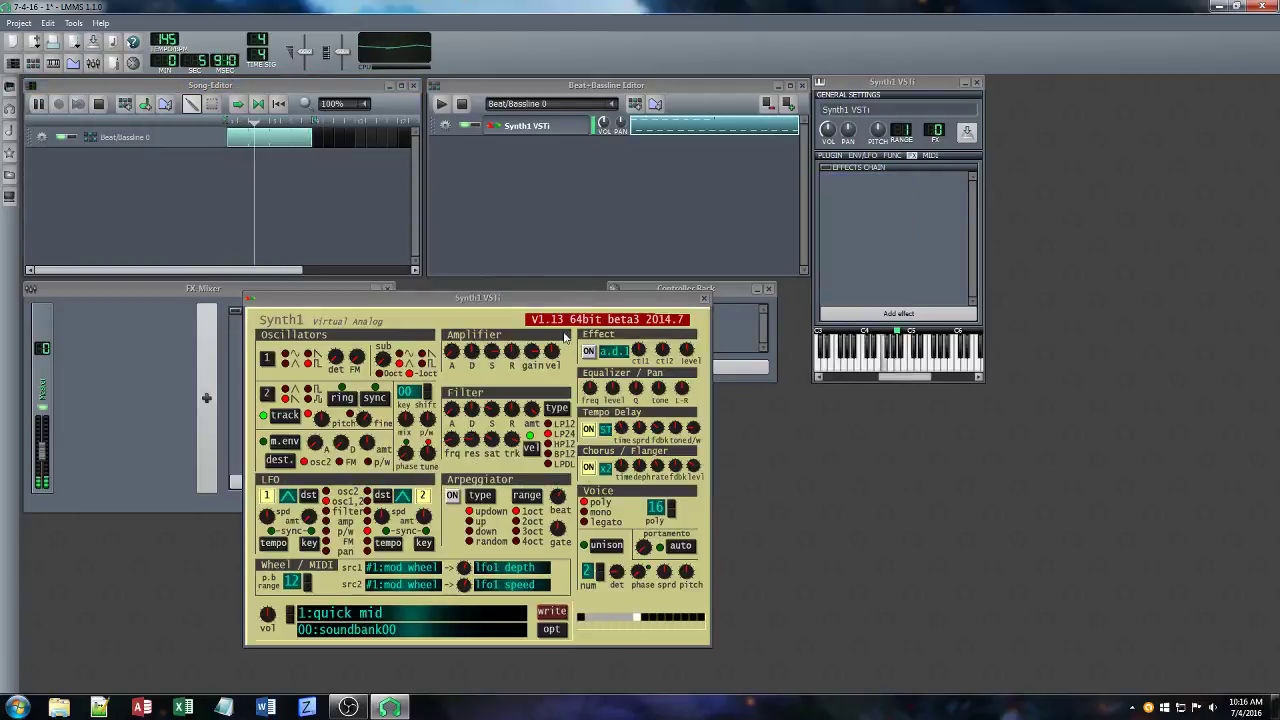
{"action": "left_click_drag", "start_coordinate": [564, 298], "coordinate": [650, 289]}
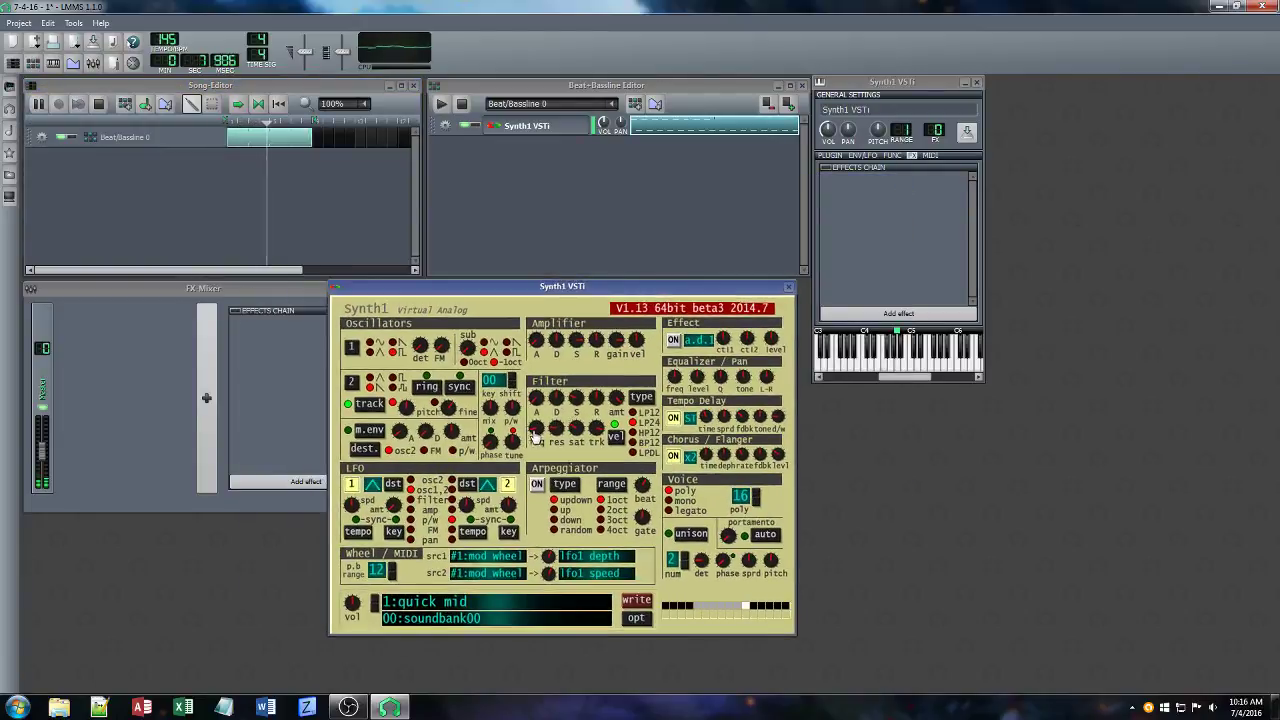
{"action": "left_click_drag", "start_coordinate": [533, 433], "coordinate": [572, 398]}
{"action": "left_click_drag", "start_coordinate": [466, 349], "coordinate": [464, 327]}
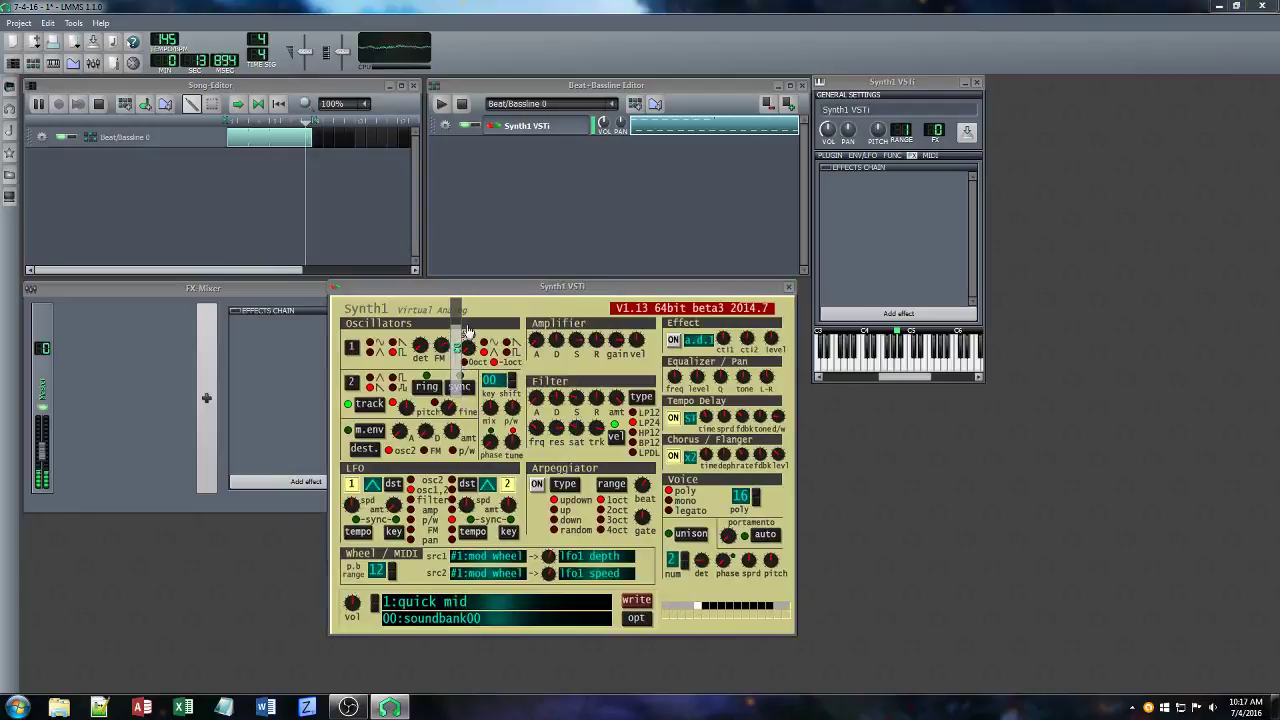
{"action": "left_click", "coordinate": [374, 352]}
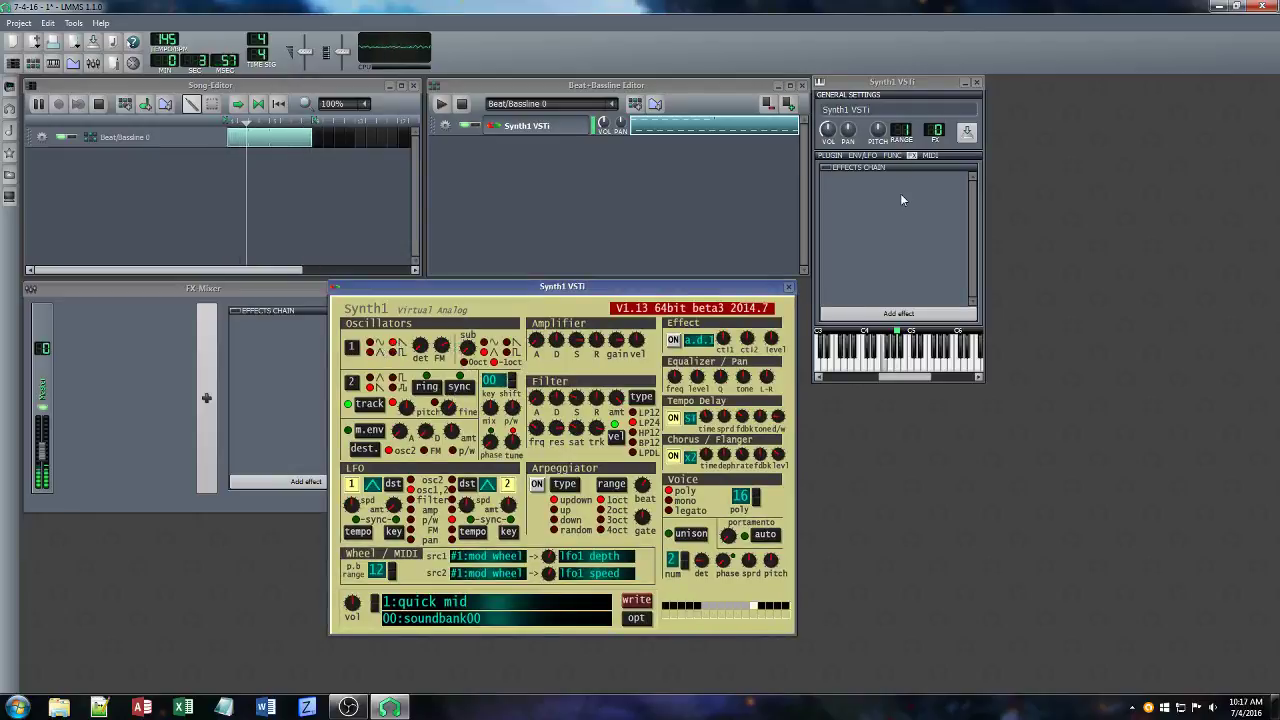
Add the Calf Reverb LADSPA effect to the Synth1 effects chain and adjust its wet amount and decay time.
{"action": "left_click", "coordinate": [900, 313]}
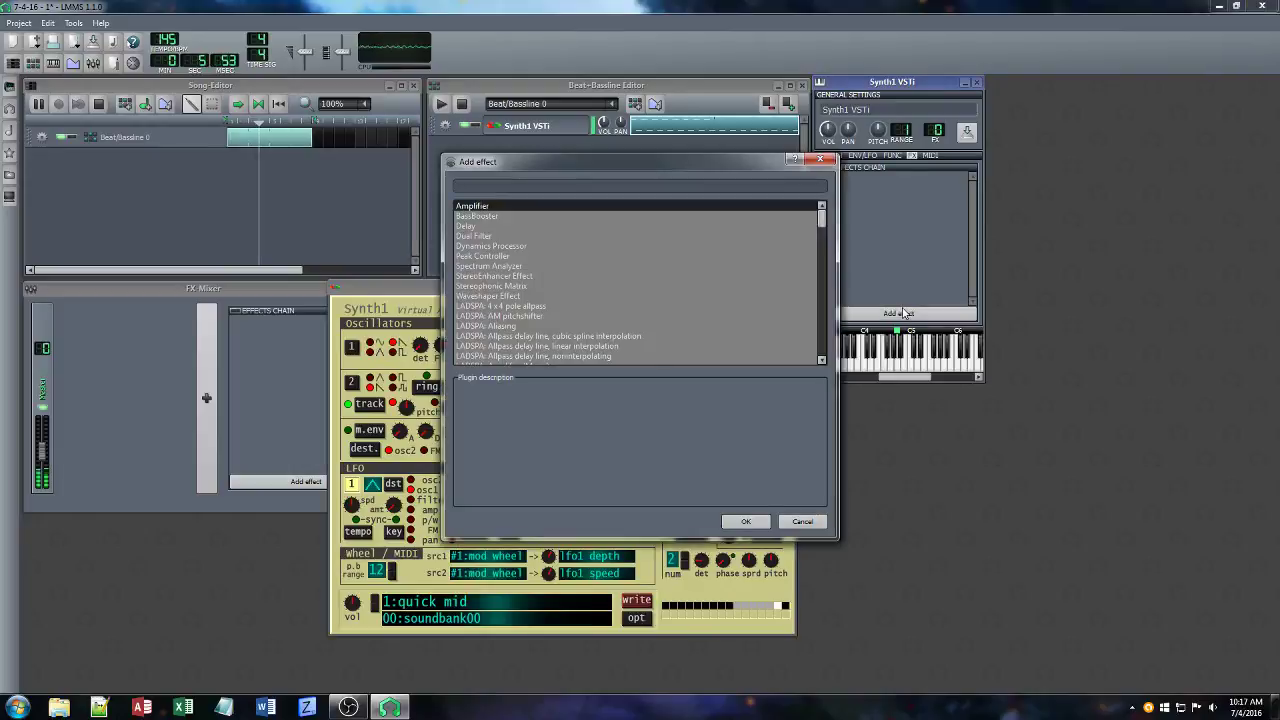
{"action": "type", "text": "verb"}
{"action": "left_click", "coordinate": [533, 217]}
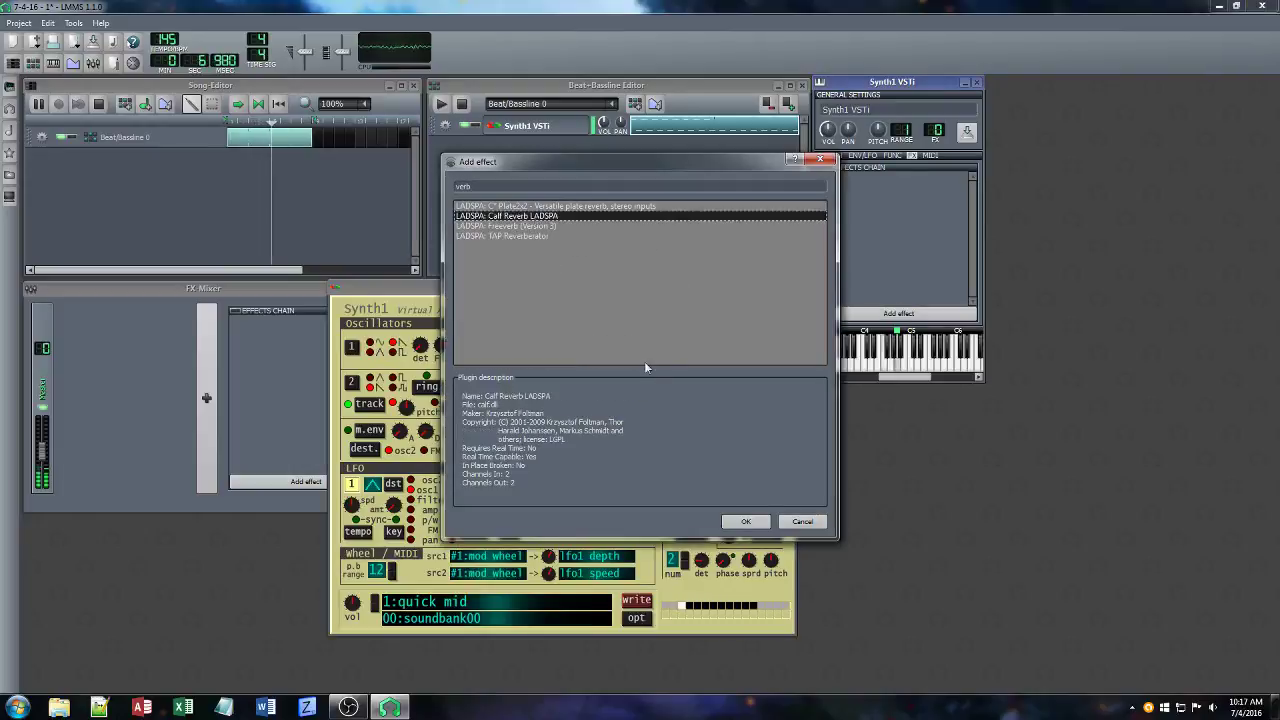
{"action": "left_click", "coordinate": [745, 521]}
{"action": "left_click_drag", "start_coordinate": [1051, 152], "coordinate": [1104, 180]}
{"action": "left_click_drag", "start_coordinate": [1018, 124], "coordinate": [1018, 100]}
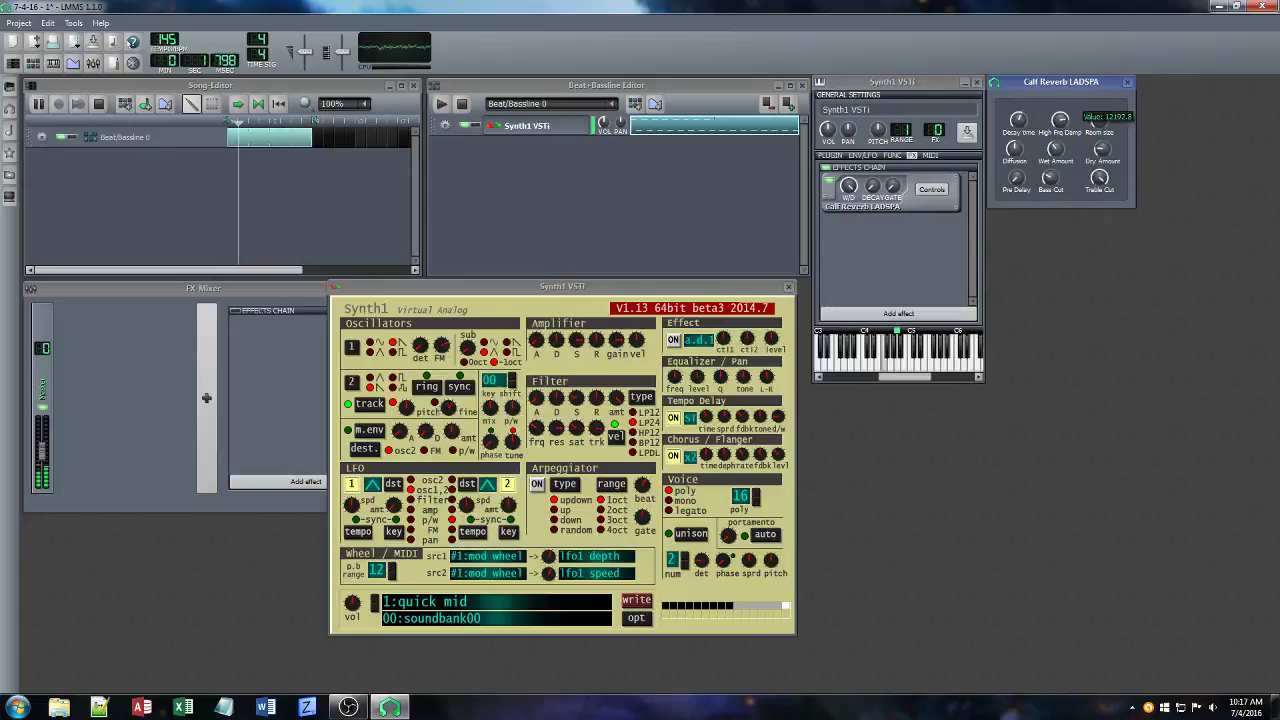
Add the C* Eq effect to the Synth1 effects chain and adjust its 4 kHz band.
{"action": "left_click", "coordinate": [925, 313]}
{"action": "type", "text": "eq"}
{"action": "key", "text": "Return"}
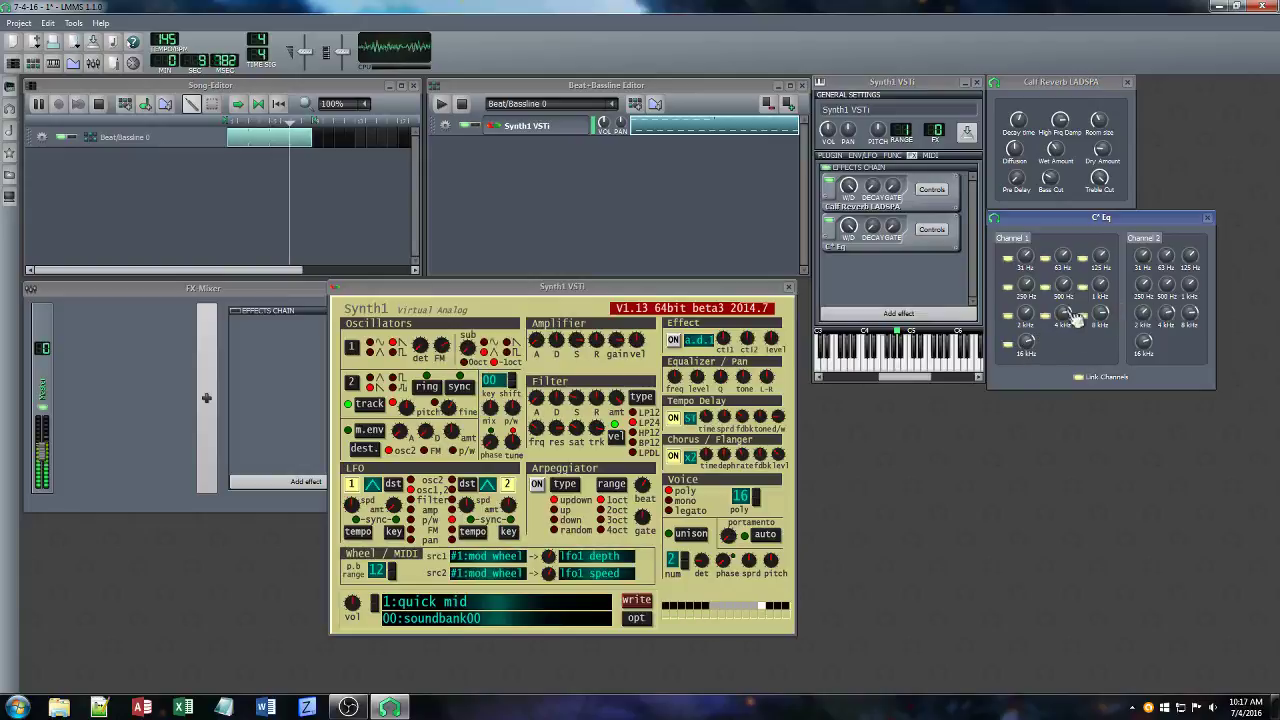
{"action": "left_click_drag", "start_coordinate": [1075, 318], "coordinate": [1068, 316]}
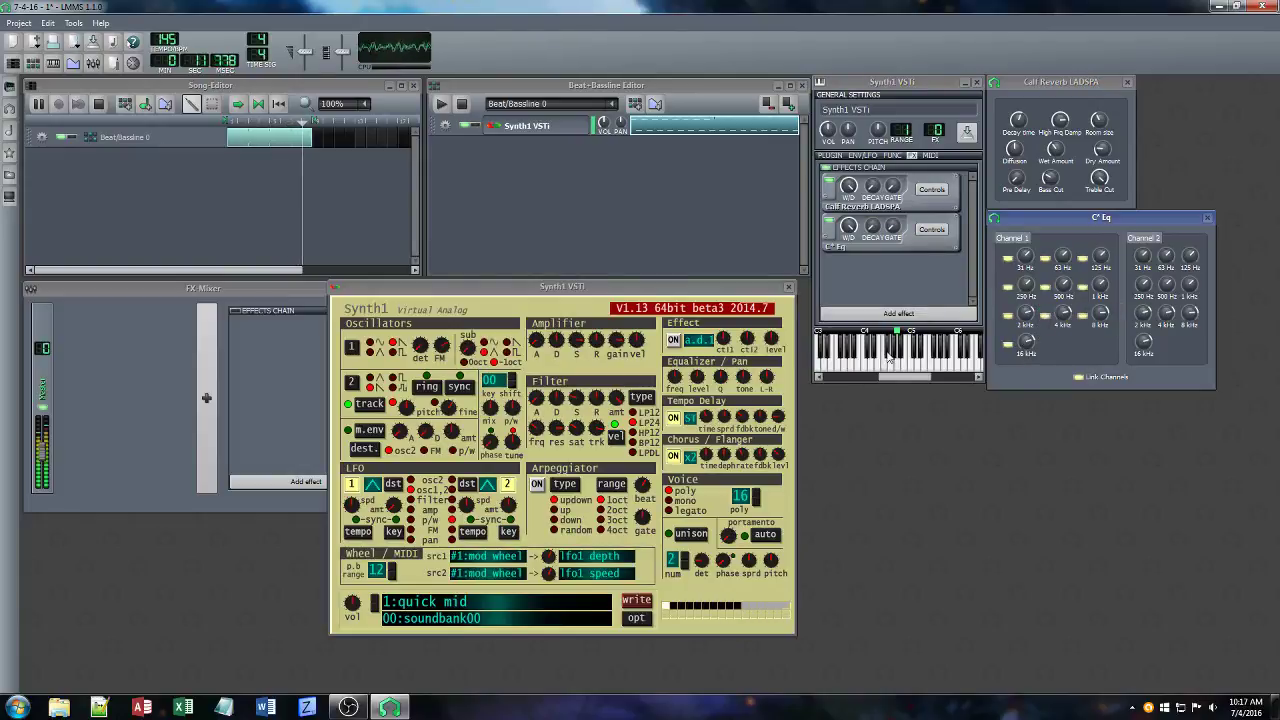
Adjust the key tracking and lower the saturation of Synth1's filter.
{"action": "left_click_drag", "start_coordinate": [576, 428], "coordinate": [593, 453]}
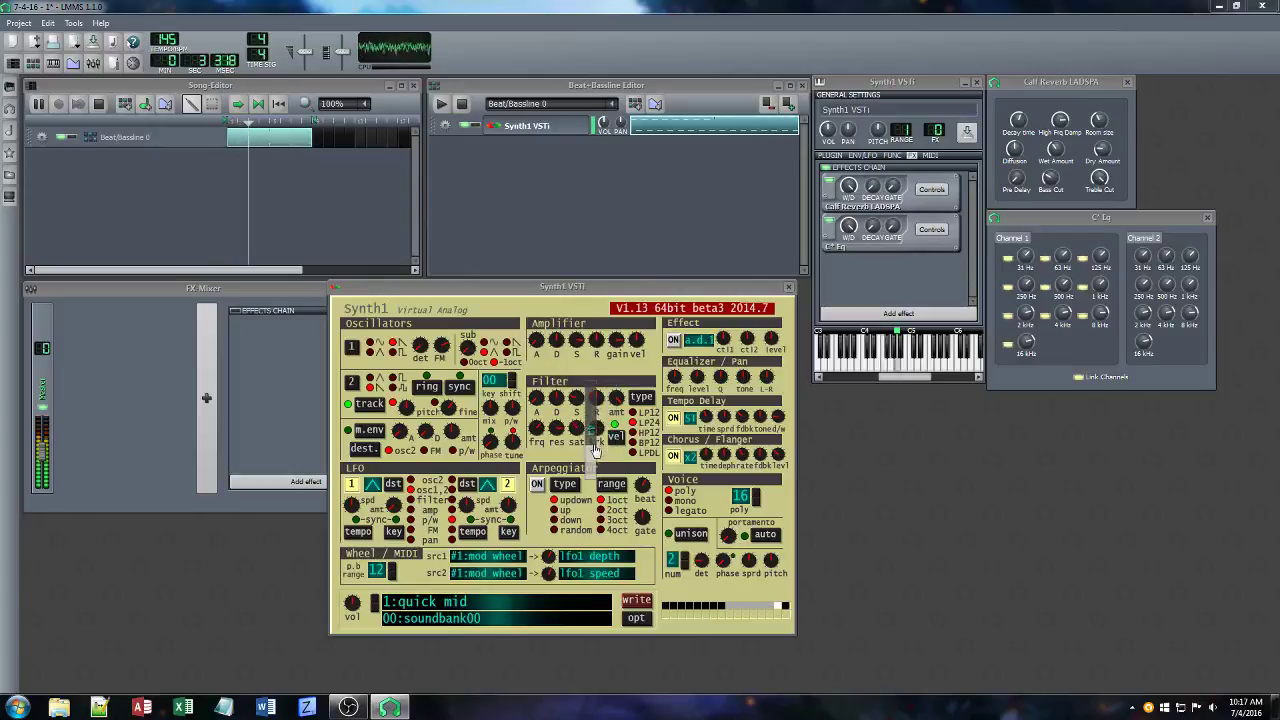
{"action": "left_click_drag", "start_coordinate": [574, 443], "coordinate": [572, 468]}
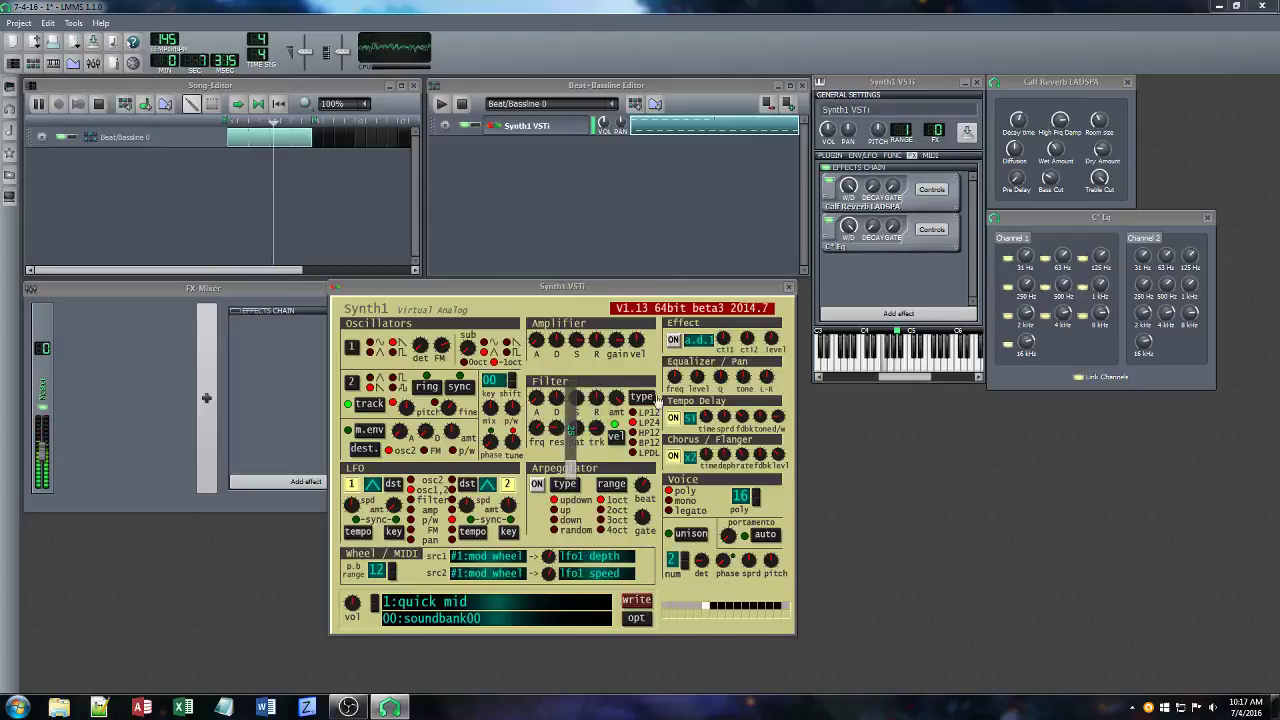
Add the CHO_Azurite chorus to the effects chain, load its Subtle preset and switch it to stereo.
{"action": "left_click", "coordinate": [895, 313]}
{"action": "type", "text": "azu"}
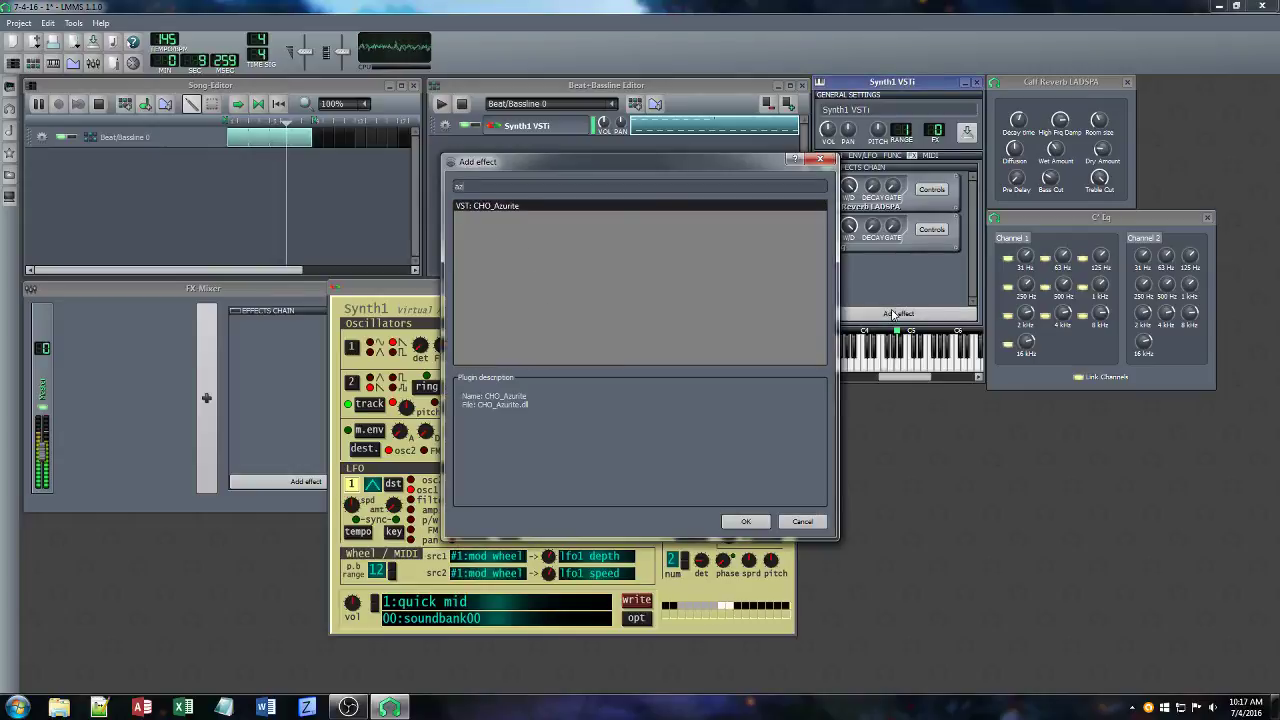
{"action": "left_click", "coordinate": [745, 521]}
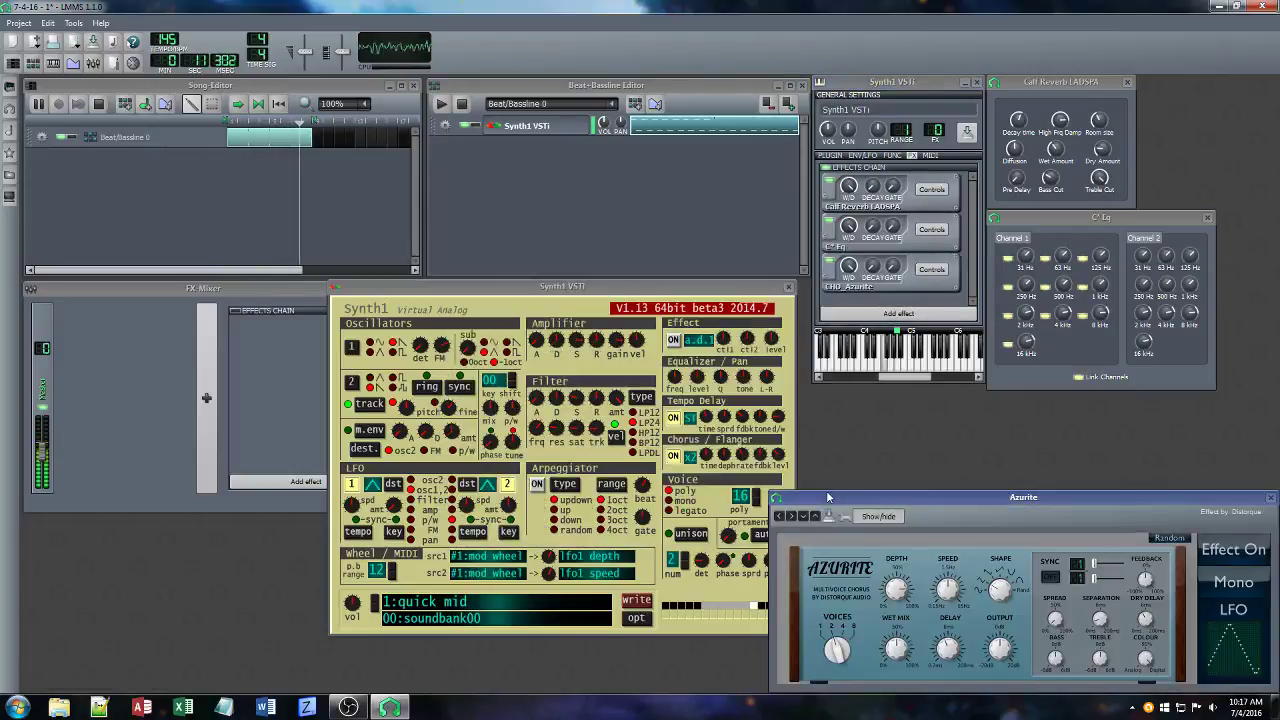
{"action": "left_click", "coordinate": [1260, 588]}
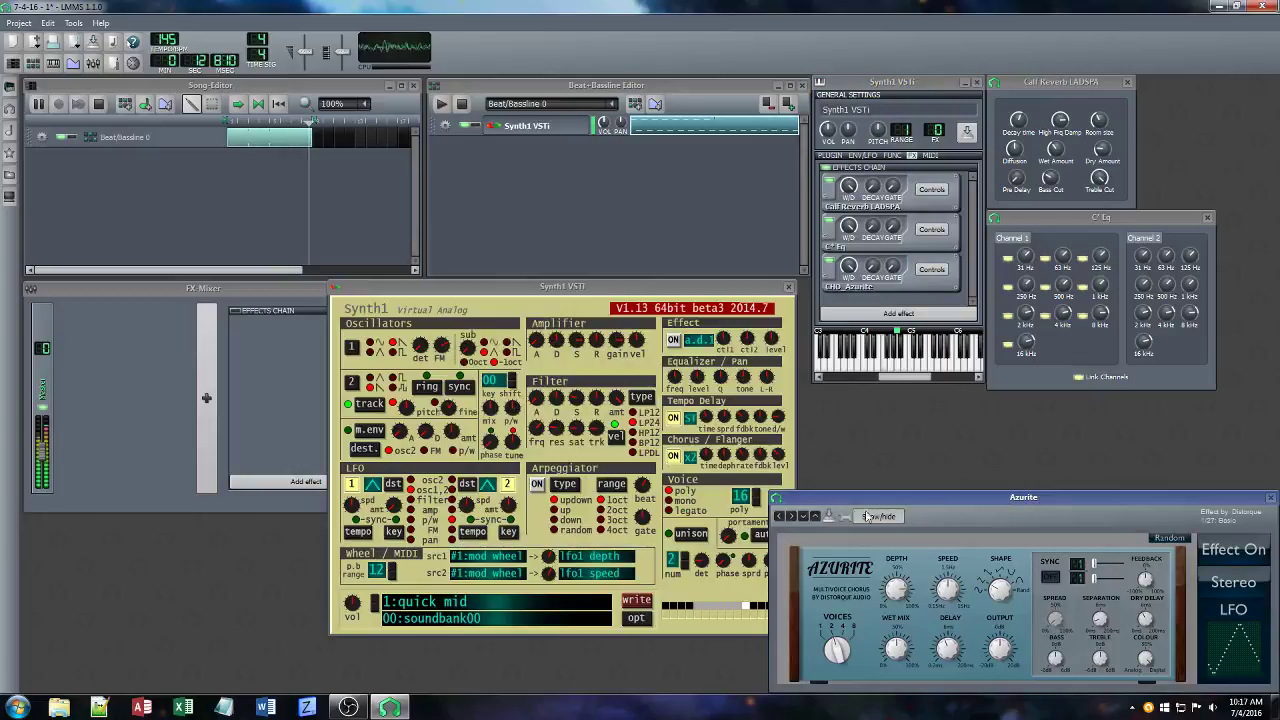
{"action": "left_click", "coordinate": [790, 517]}
{"action": "left_click", "coordinate": [790, 517]}
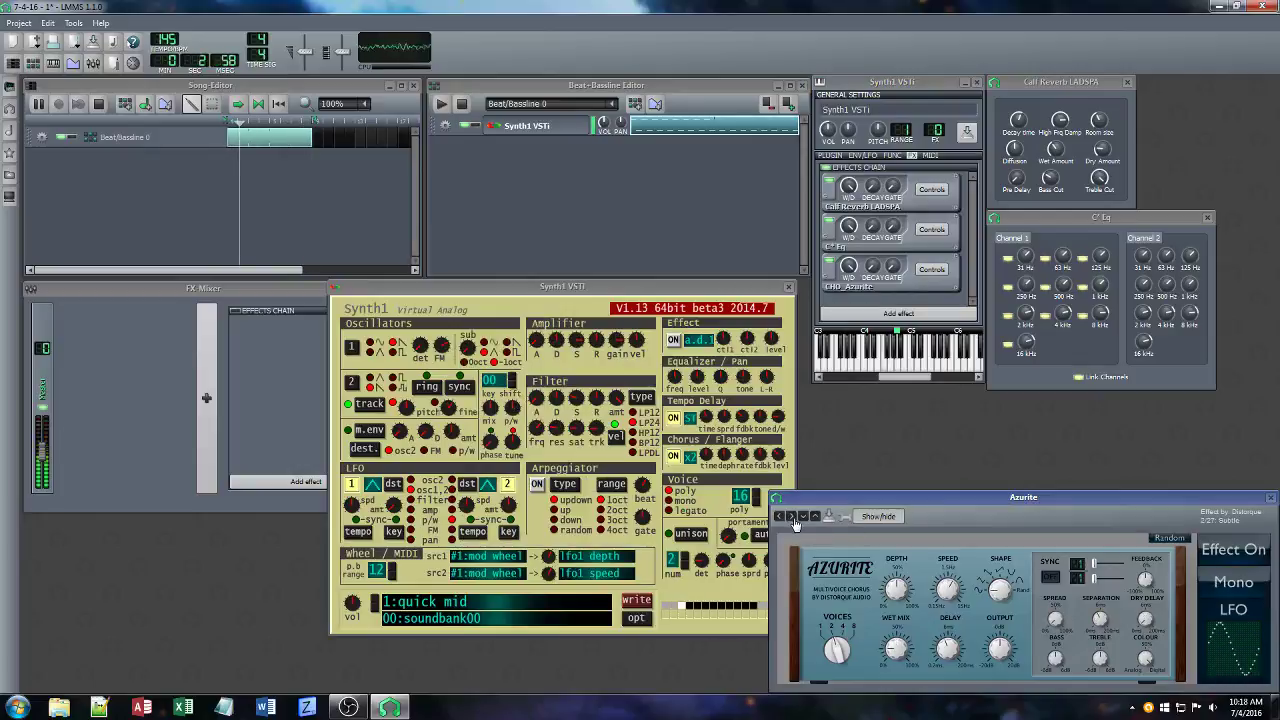
{"action": "left_click", "coordinate": [1234, 588]}
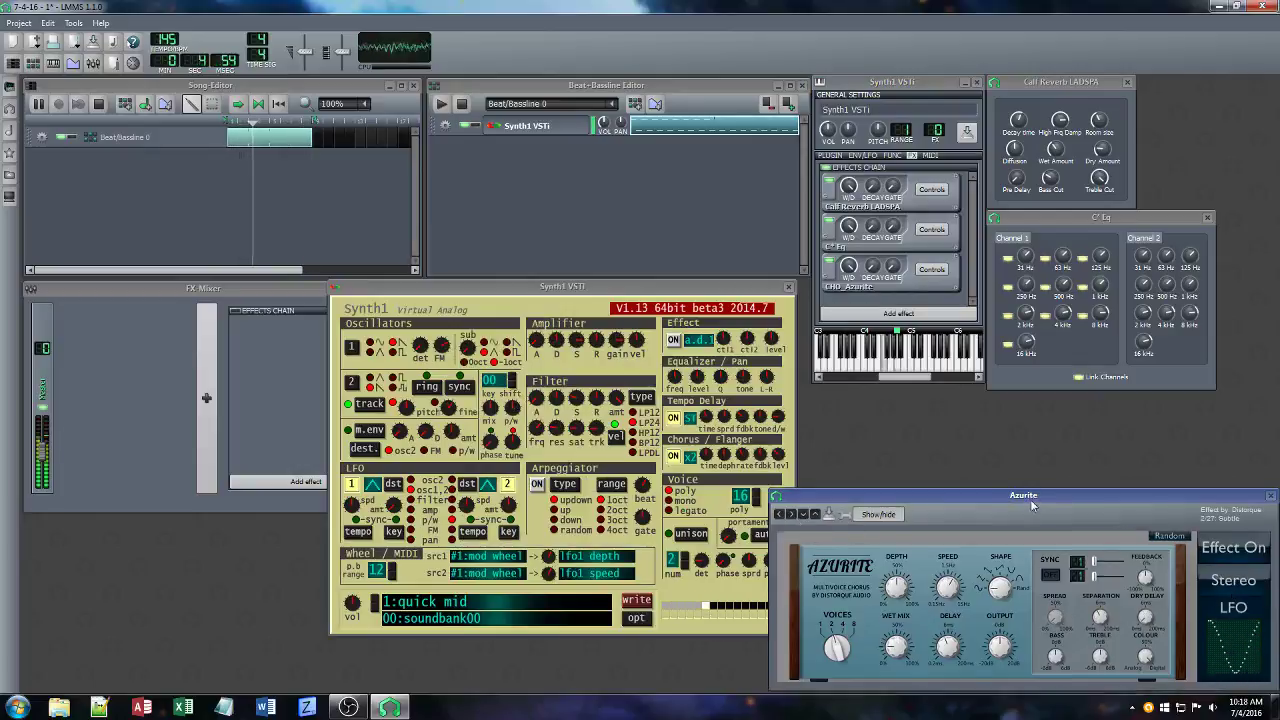
{"action": "left_click_drag", "start_coordinate": [1035, 497], "coordinate": [1021, 406]}
Set Synth1's oscillator 1 to the triangle waveform and readjust the filter saturation and sub-oscillator level.
{"action": "left_click_drag", "start_coordinate": [558, 430], "coordinate": [575, 453]}
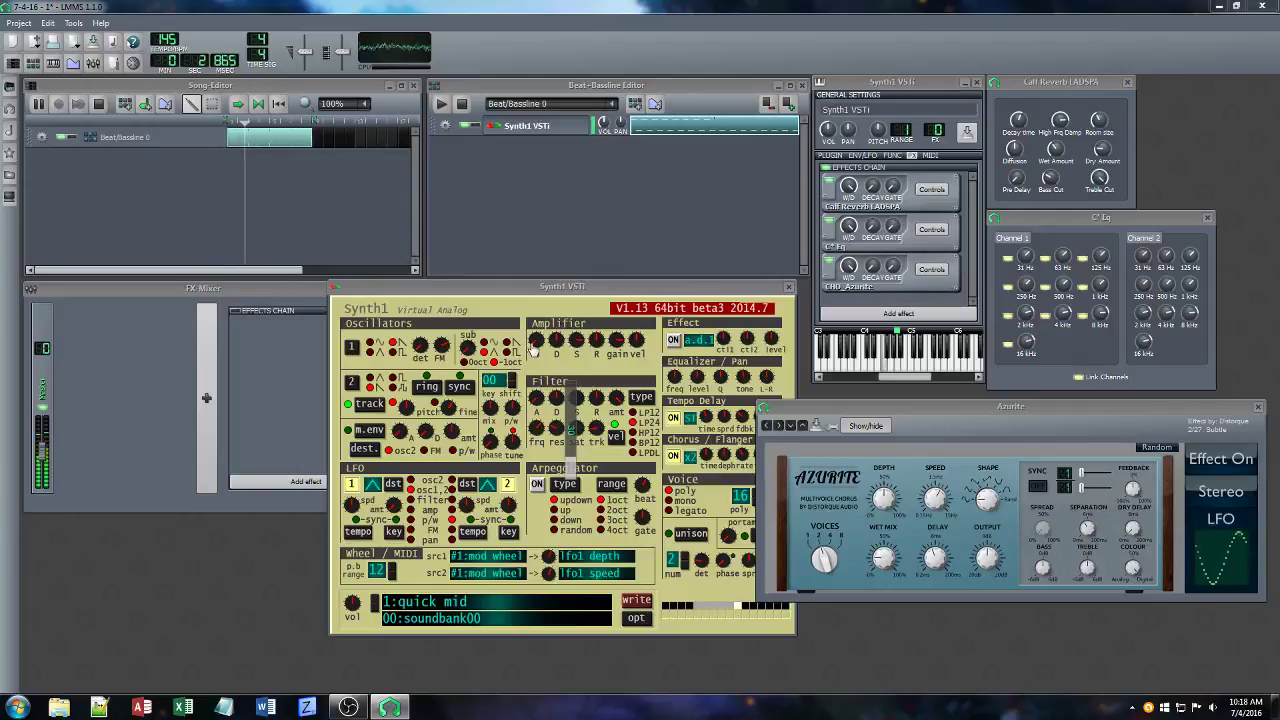
{"action": "left_click_drag", "start_coordinate": [460, 348], "coordinate": [369, 381]}
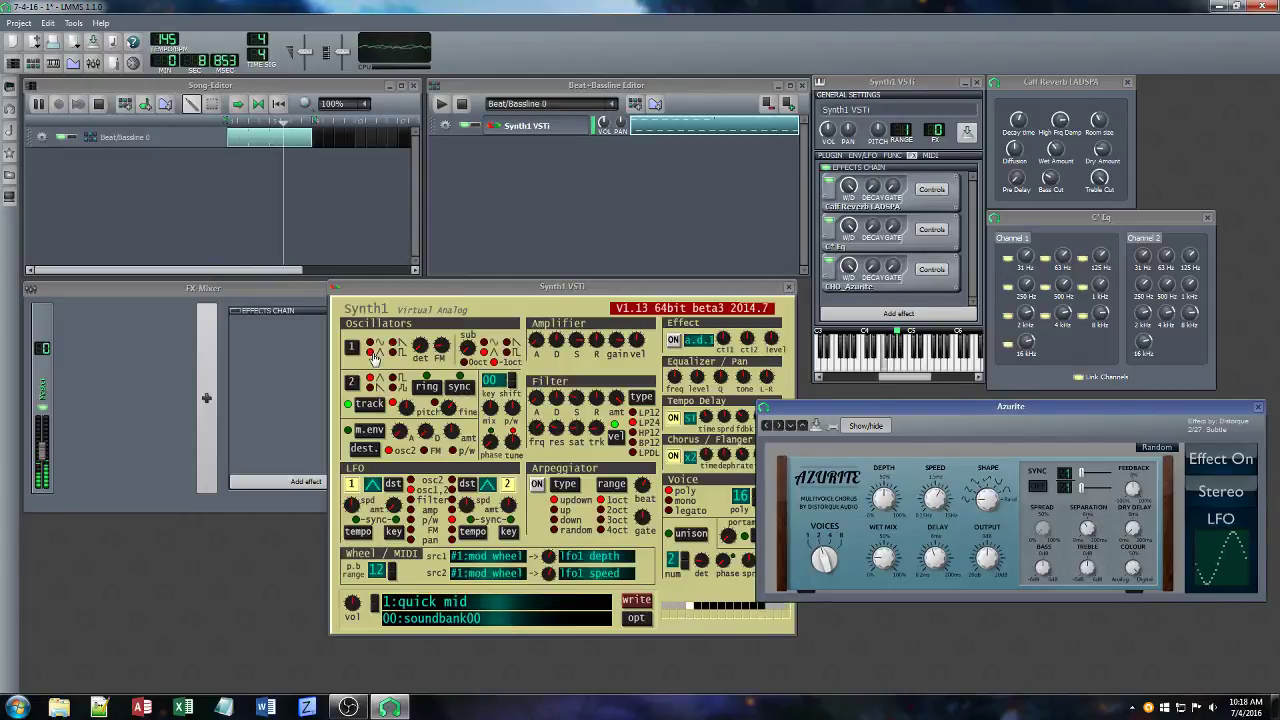
{"action": "left_click_drag", "start_coordinate": [466, 348], "coordinate": [438, 340]}
{"action": "left_click_drag", "start_coordinate": [465, 348], "coordinate": [466, 346]}
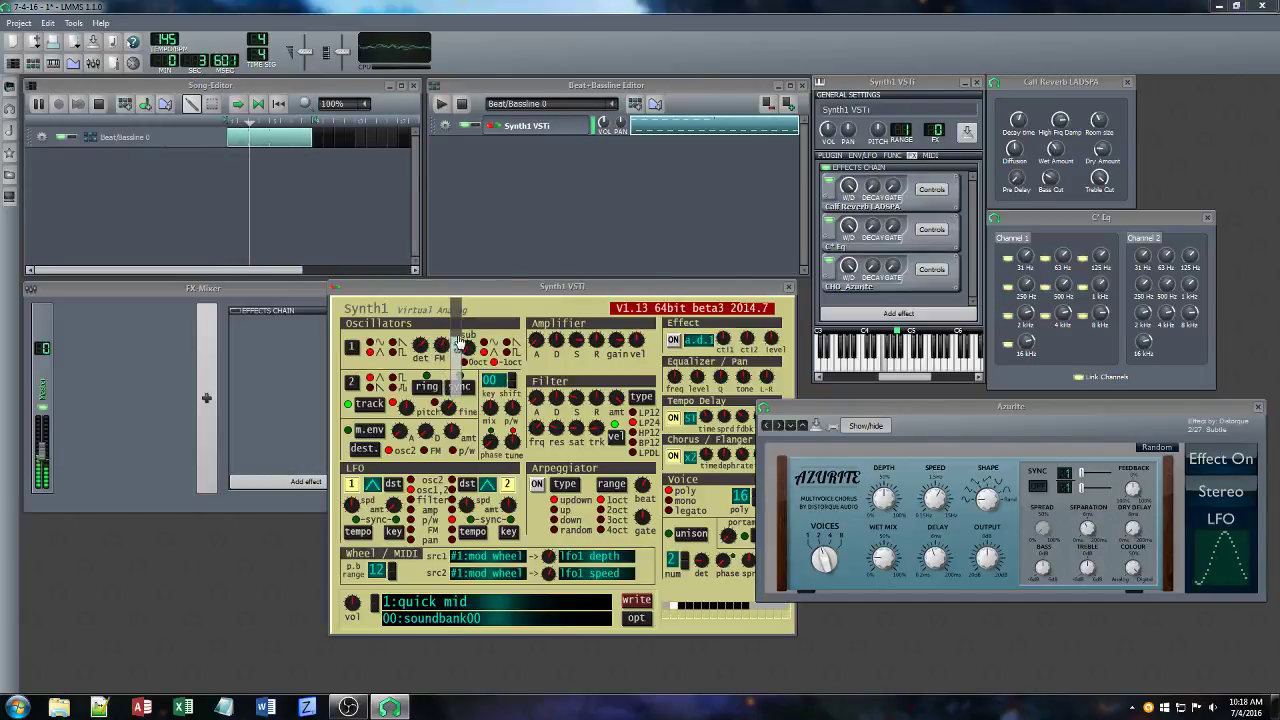
Adjust the dry and wet amounts of Calf Reverb and the 500 Hz, 8 kHz and 16 kHz bands of C* Eq.
{"action": "left_click", "coordinate": [1101, 149]}
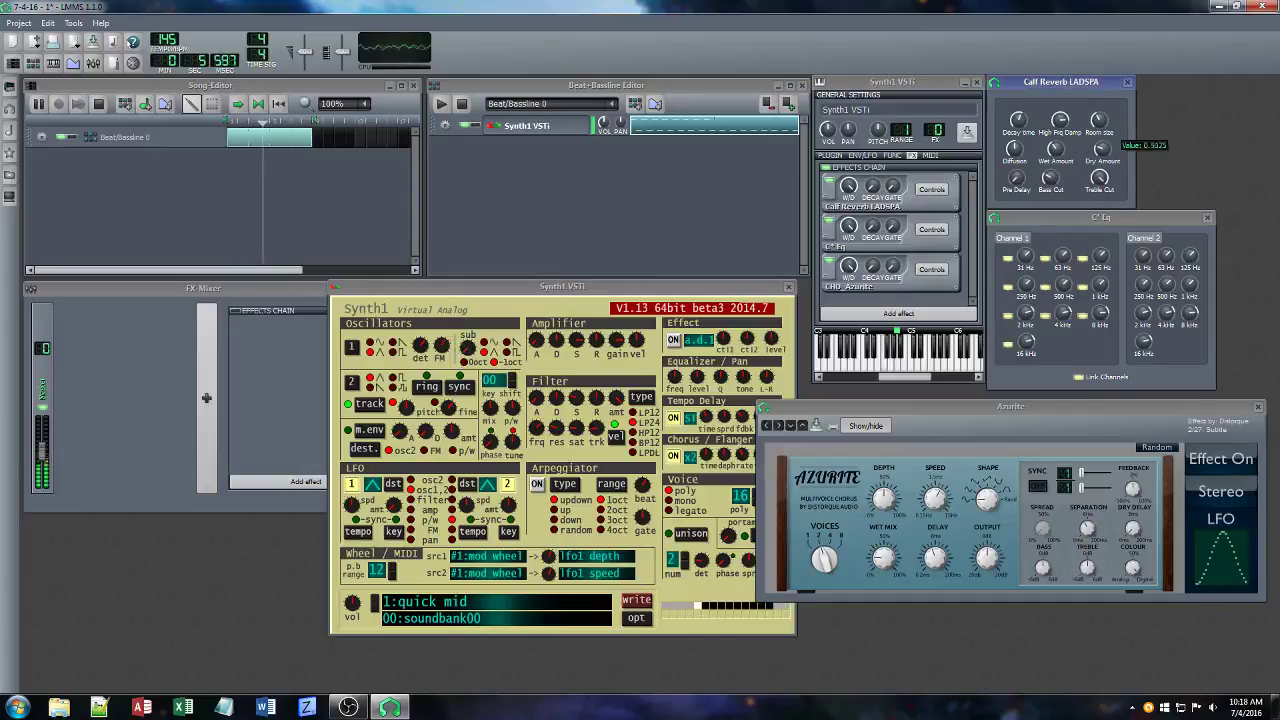
{"action": "left_click_drag", "start_coordinate": [1058, 149], "coordinate": [1058, 149]}
{"action": "left_click_drag", "start_coordinate": [1062, 285], "coordinate": [1030, 296]}
{"action": "left_click_drag", "start_coordinate": [1028, 343], "coordinate": [1028, 356]}
{"action": "left_click_drag", "start_coordinate": [1102, 313], "coordinate": [1028, 313]}
Lower the song tempo to 100 BPM.
{"action": "scroll", "coordinate": [172, 42], "scroll_direction": "up", "scroll_amount": 1}
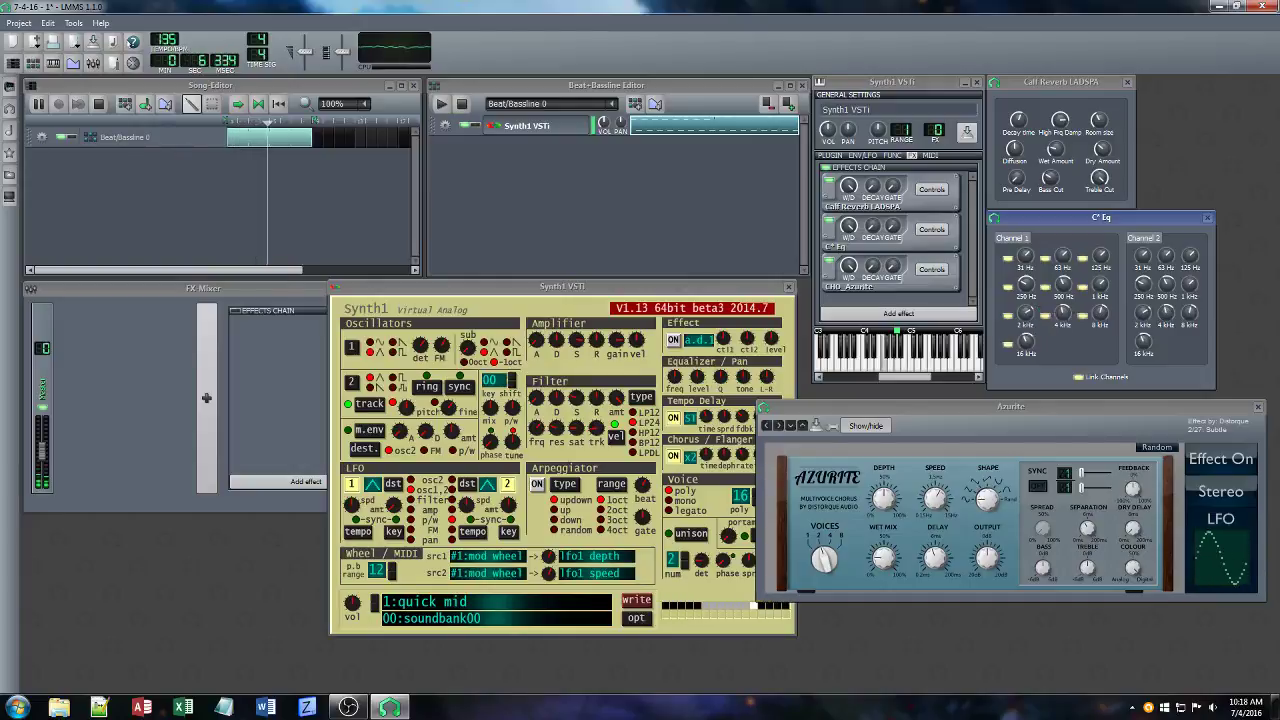
{"action": "left_click_drag", "start_coordinate": [172, 42], "coordinate": [172, 48]}
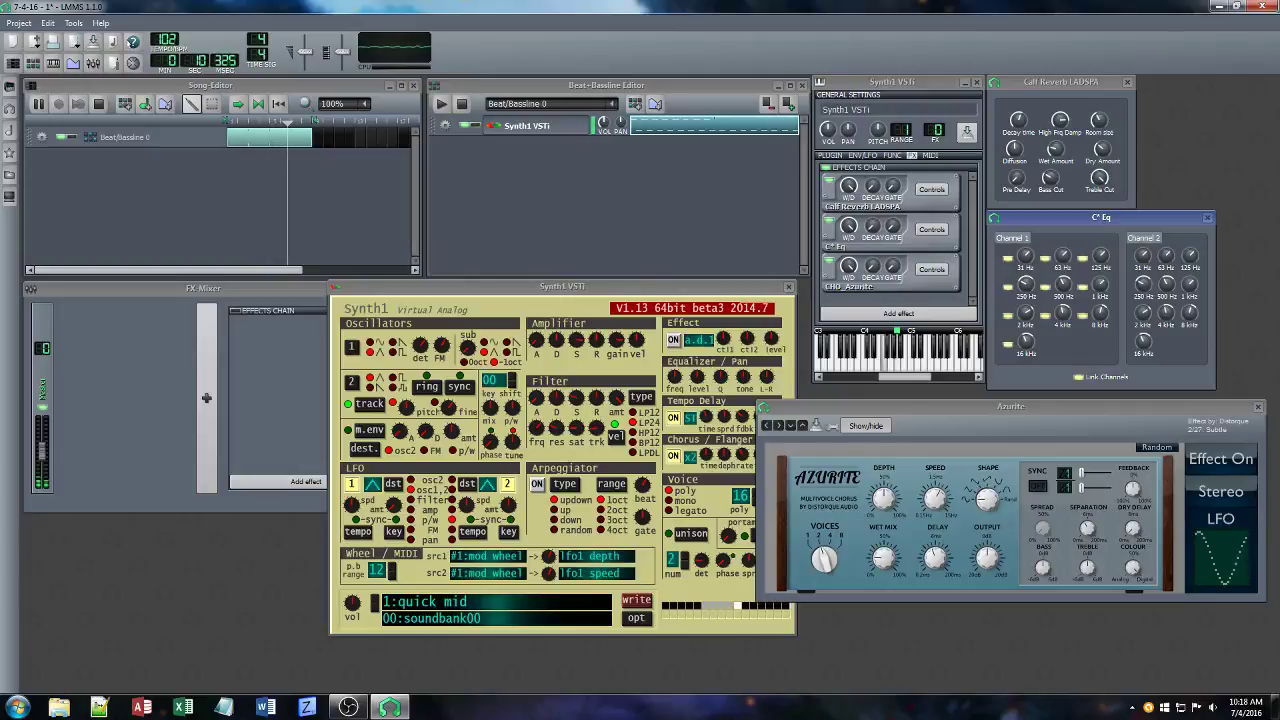
{"action": "left_click_drag", "start_coordinate": [165, 46], "coordinate": [165, 47]}
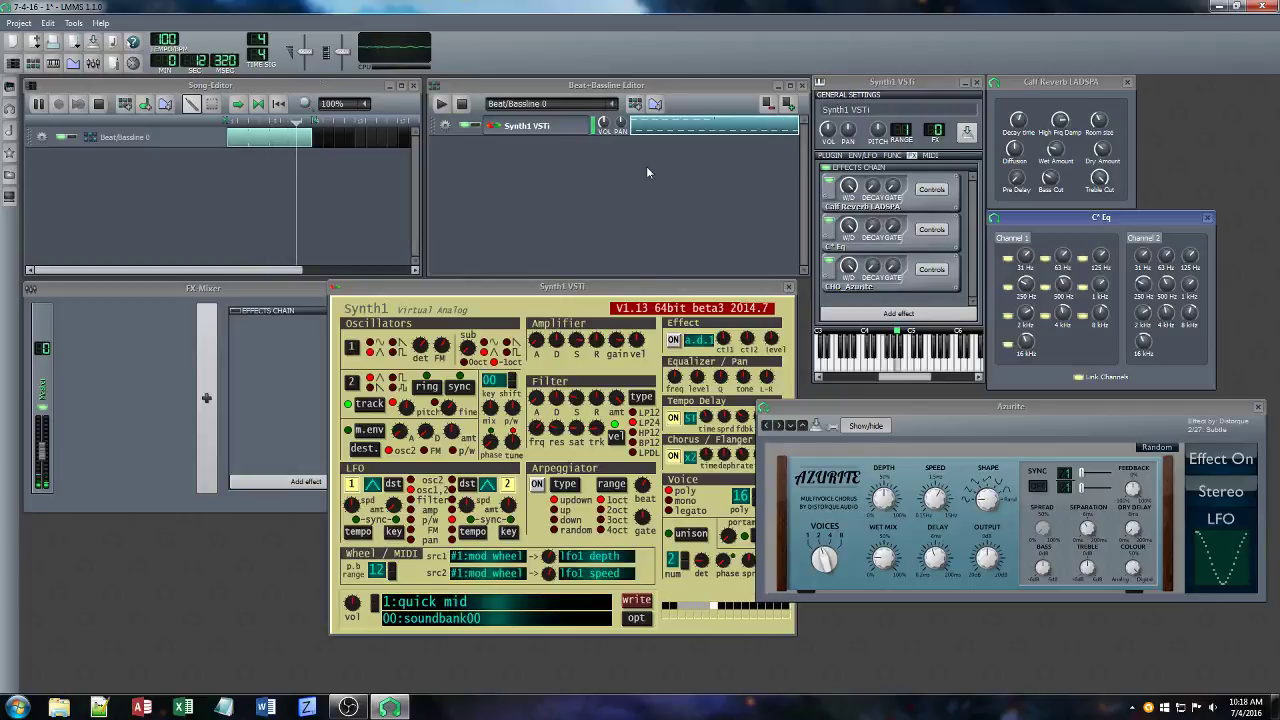
Raise Synth1's filter saturation and sub-oscillator level, and try the square waveform on oscillator 1.
{"action": "left_click_drag", "start_coordinate": [595, 434], "coordinate": [595, 398]}
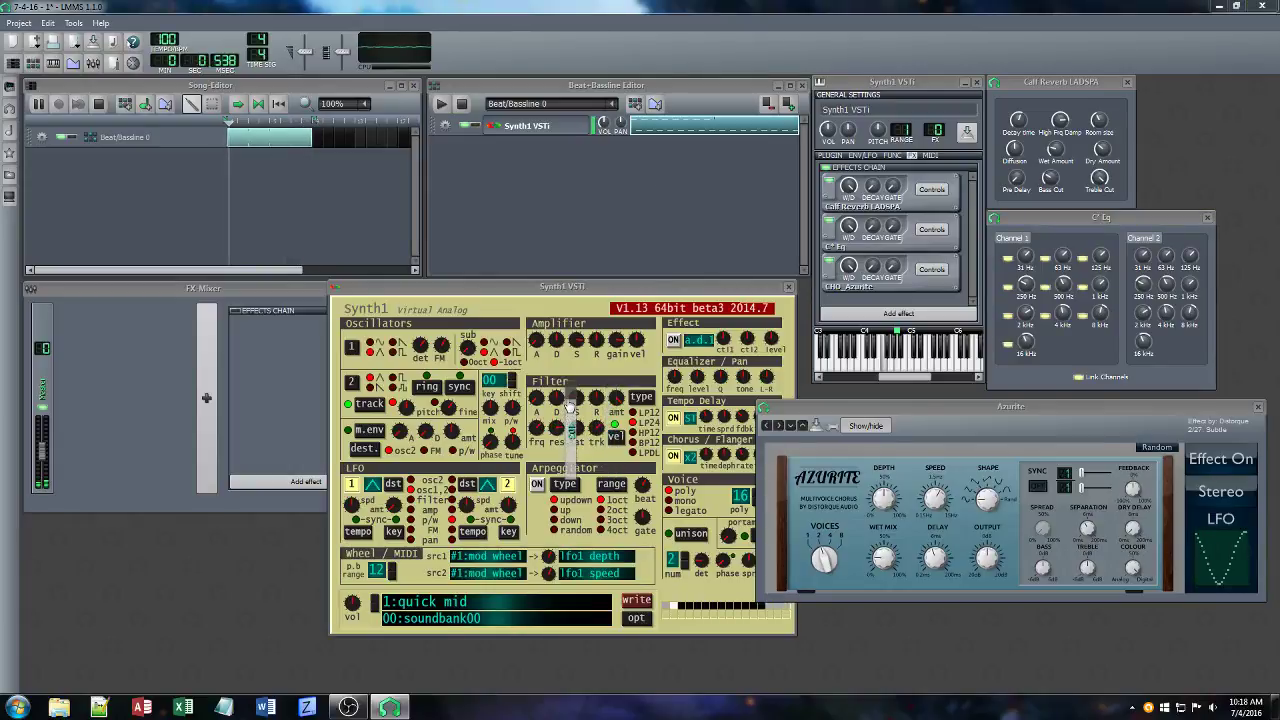
{"action": "left_click_drag", "start_coordinate": [461, 339], "coordinate": [462, 320]}
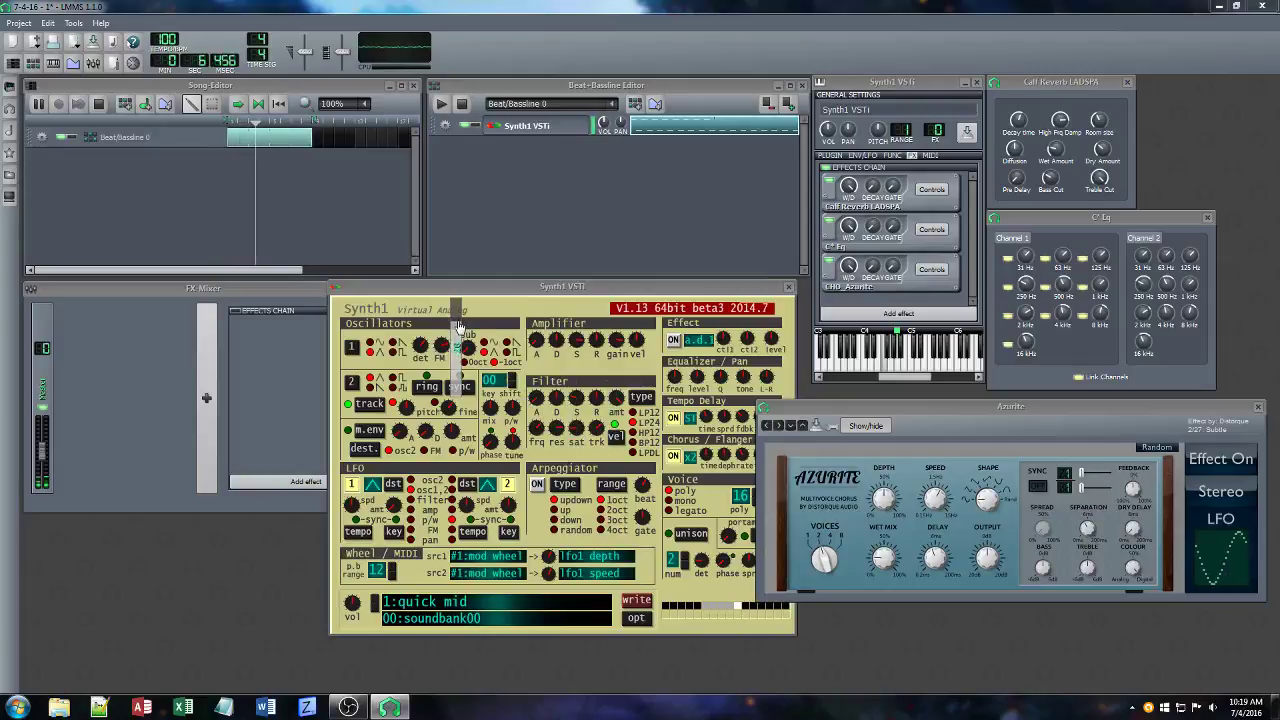
{"action": "left_click", "coordinate": [400, 352]}
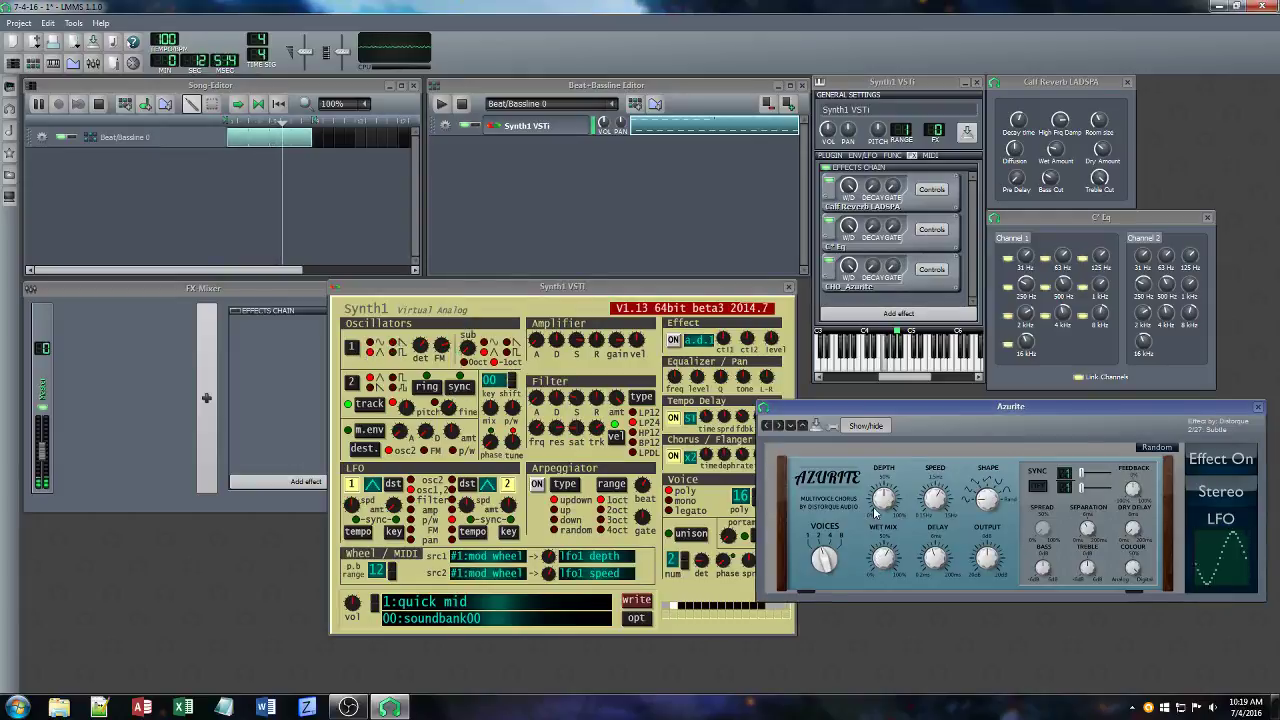
Move Calf Reverb down to the end of Synth1's effects chain, after C* Eq and Azurite.
{"action": "right_click", "coordinate": [910, 203]}
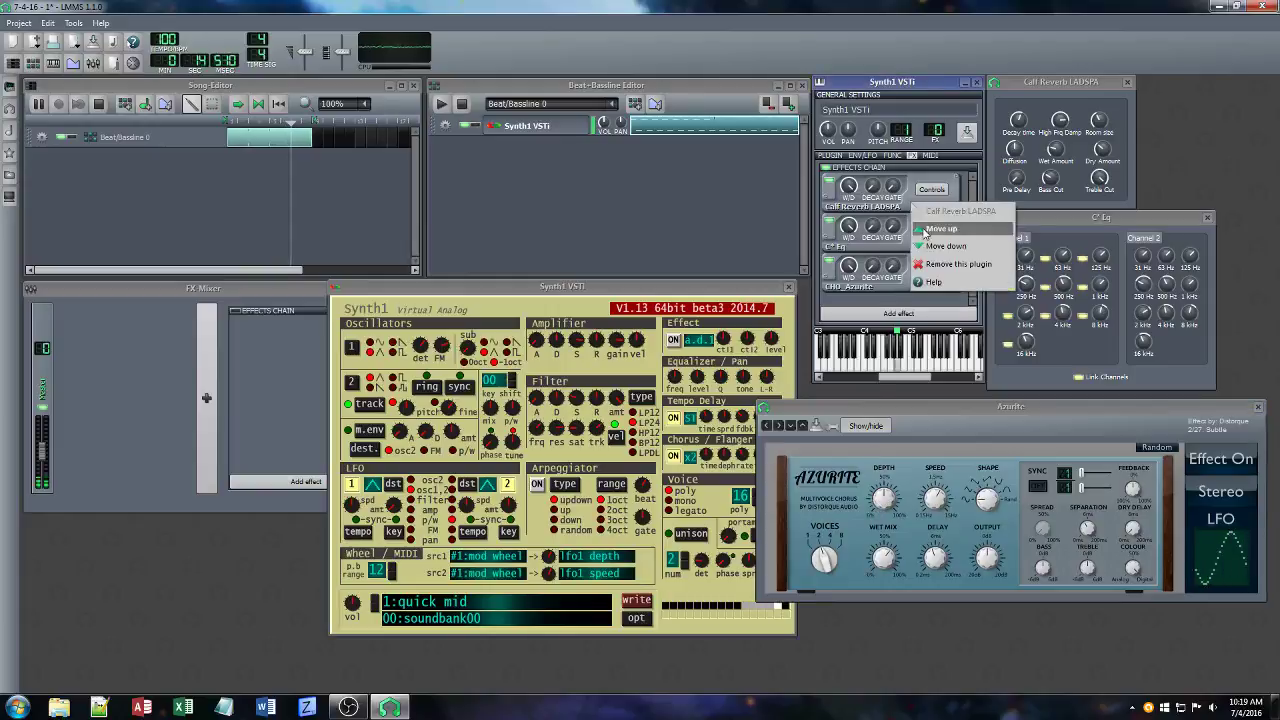
{"action": "left_click", "coordinate": [937, 244]}
{"action": "right_click", "coordinate": [925, 242]}
{"action": "left_click", "coordinate": [944, 287]}
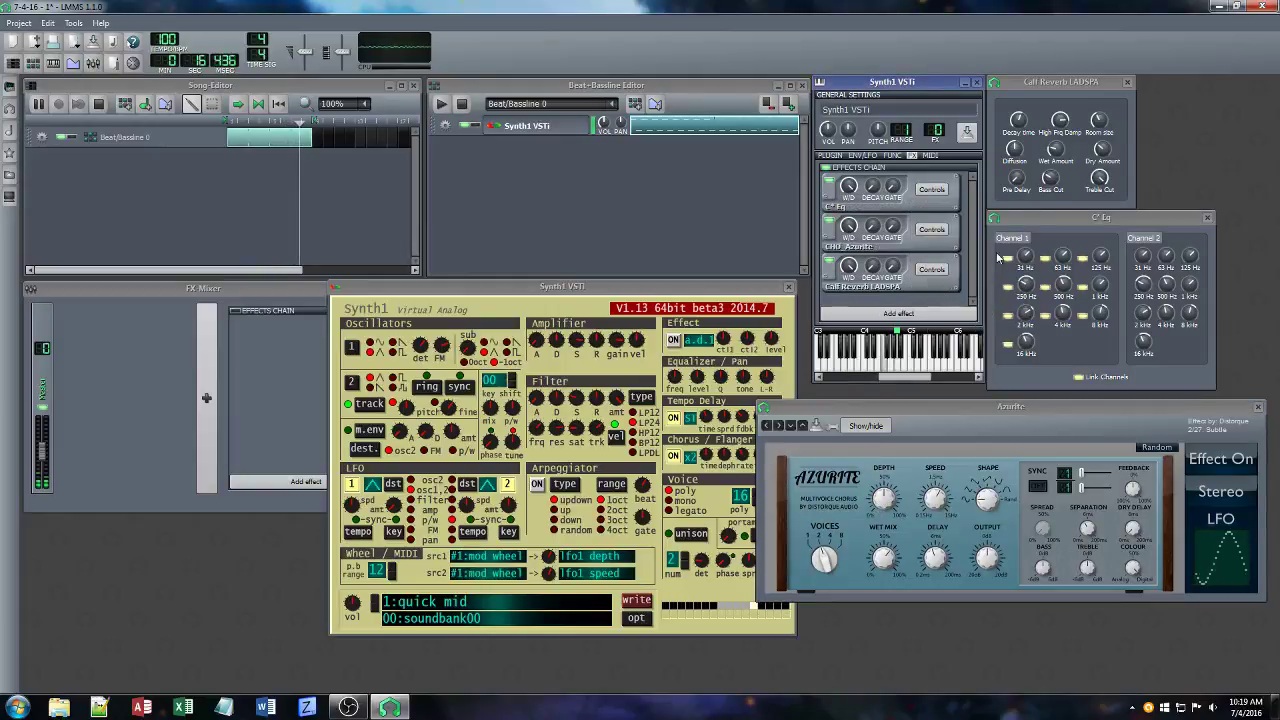
Adjust the dry amount of Calf Reverb and retune C* Eq, including its 16 kHz and 1 kHz bands.
{"action": "left_click", "coordinate": [1099, 149]}
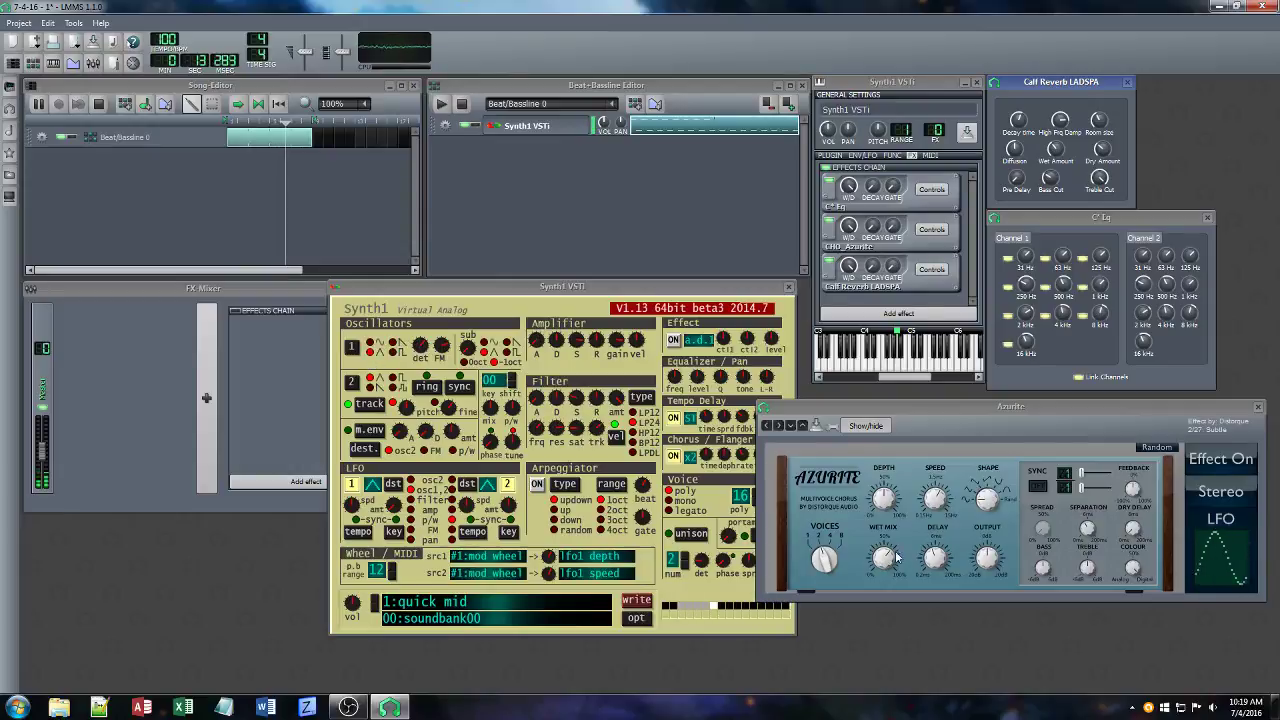
{"action": "left_click", "coordinate": [1026, 284]}
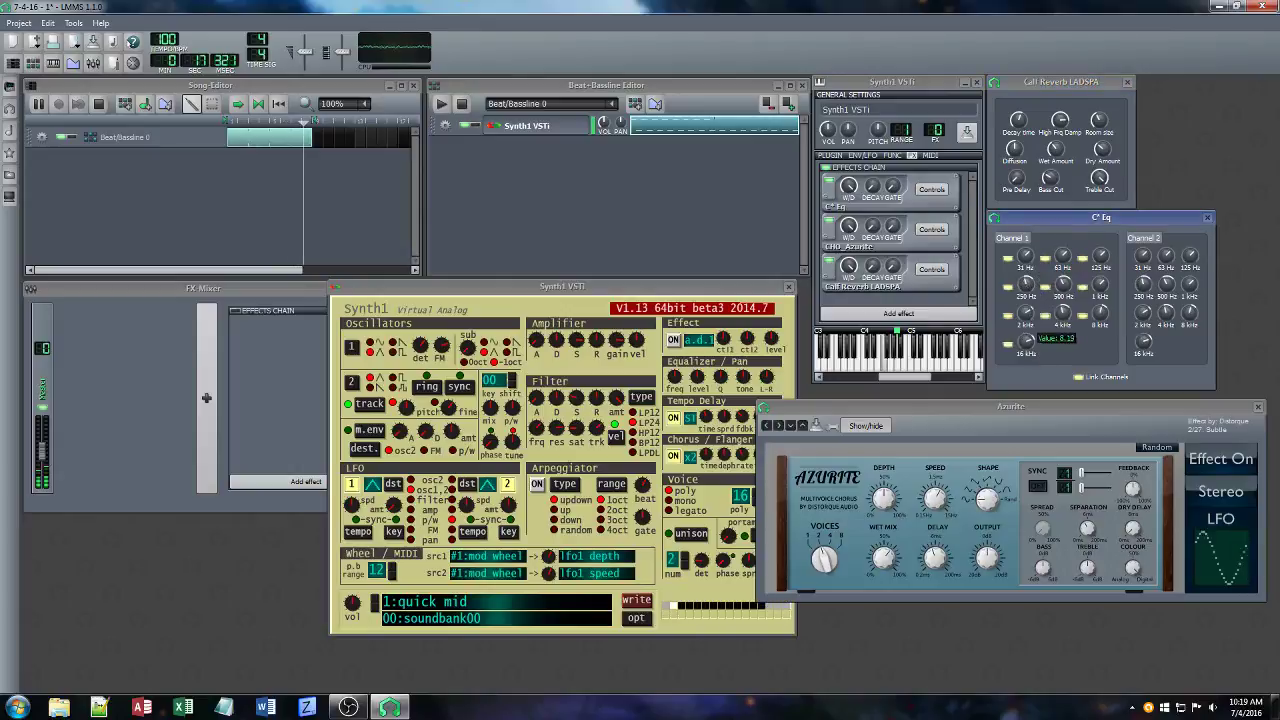
{"action": "left_click", "coordinate": [1036, 316]}
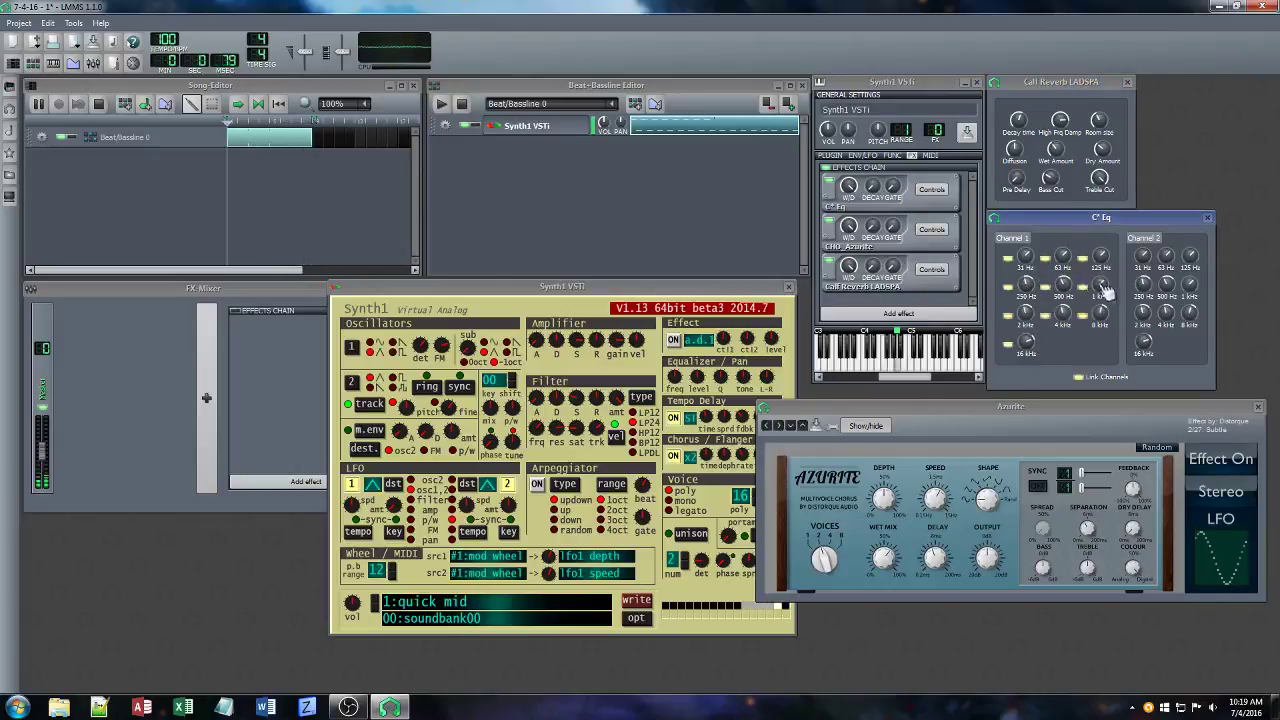
{"action": "left_click_drag", "start_coordinate": [1103, 285], "coordinate": [1103, 316]}
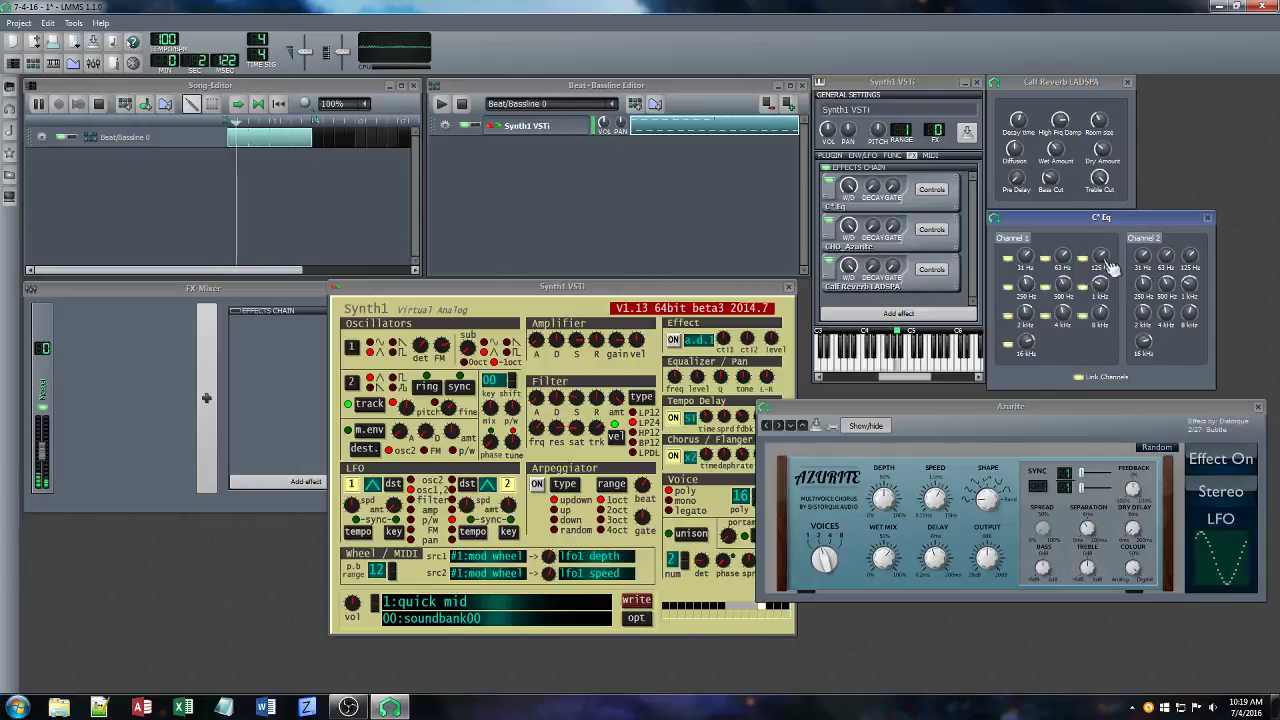
Adjust Synth1's amplifier decay and sustain and its filter saturation and tracking, and toggle the effect section.
{"action": "left_click", "coordinate": [670, 290]}
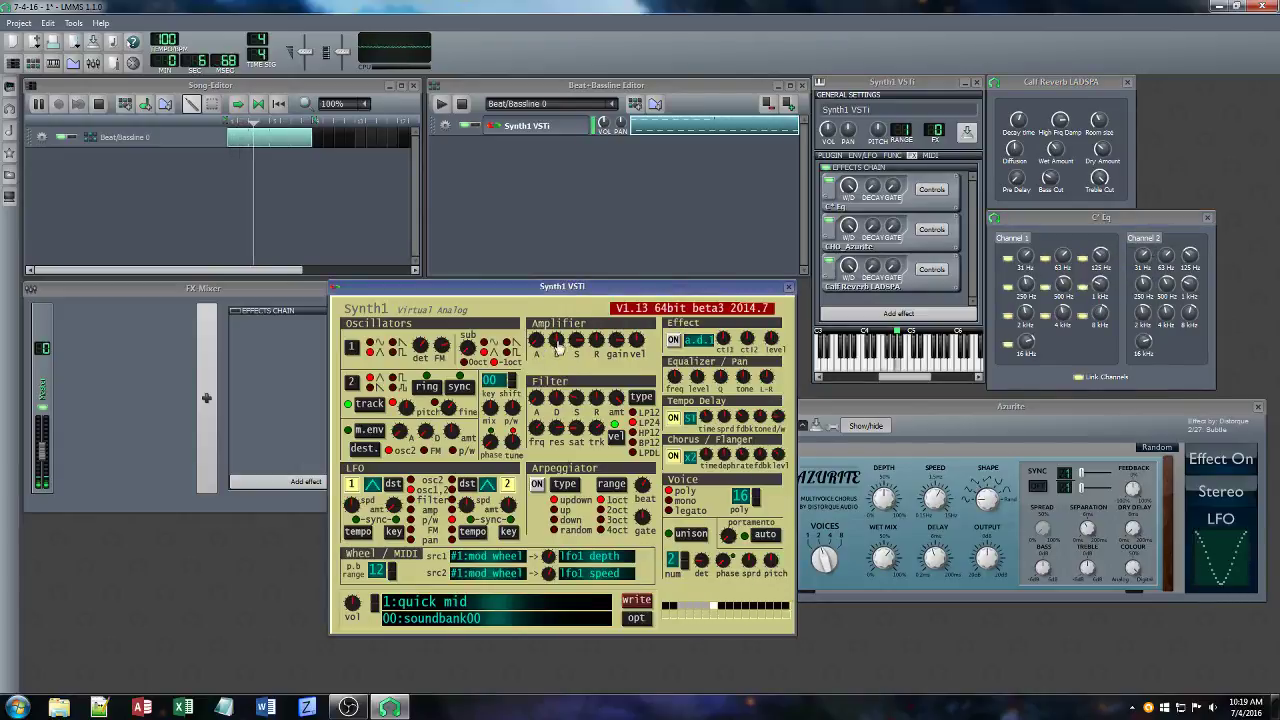
{"action": "left_click_drag", "start_coordinate": [557, 346], "coordinate": [577, 396]}
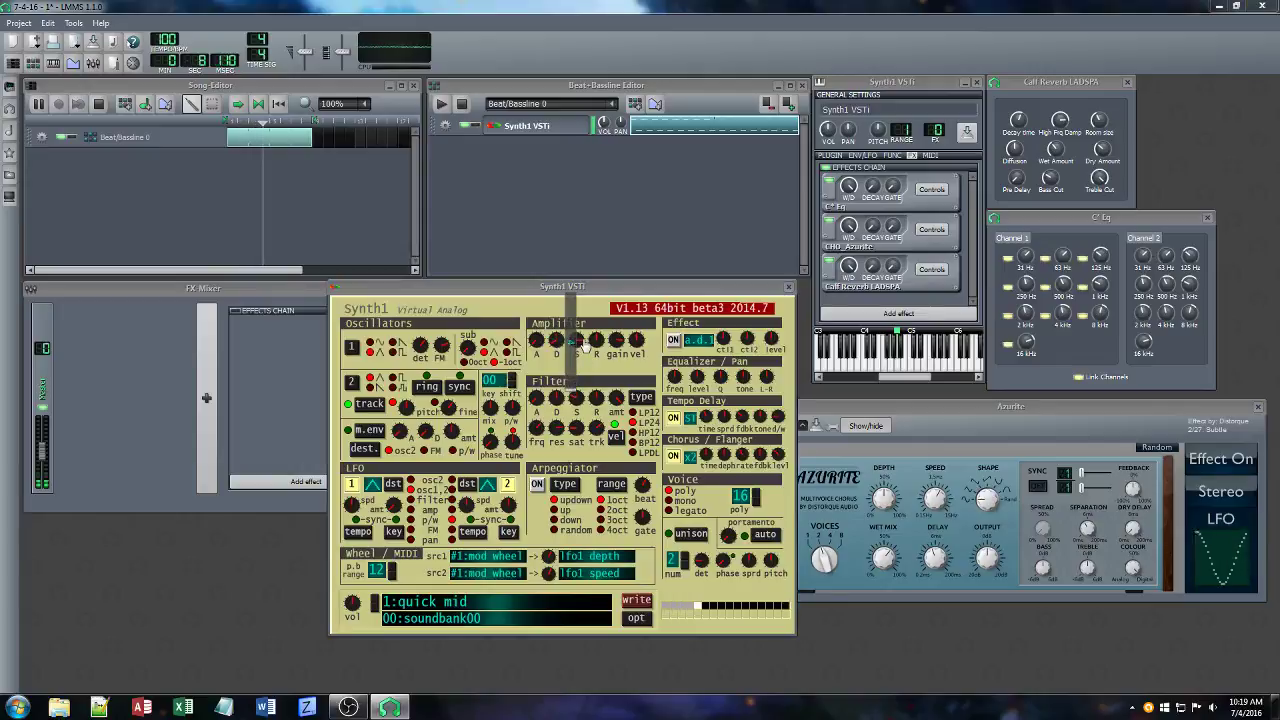
{"action": "left_click_drag", "start_coordinate": [581, 343], "coordinate": [592, 378]}
{"action": "left_click", "coordinate": [575, 432]}
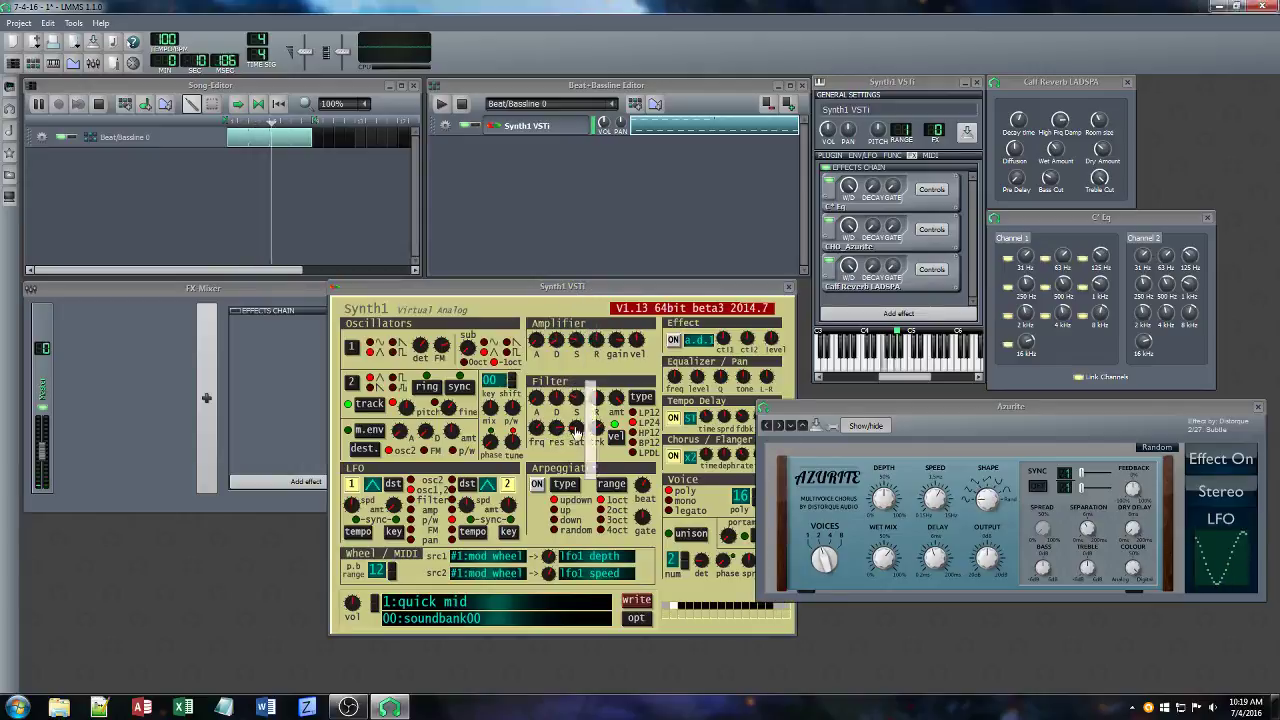
{"action": "left_click_drag", "start_coordinate": [576, 432], "coordinate": [597, 416]}
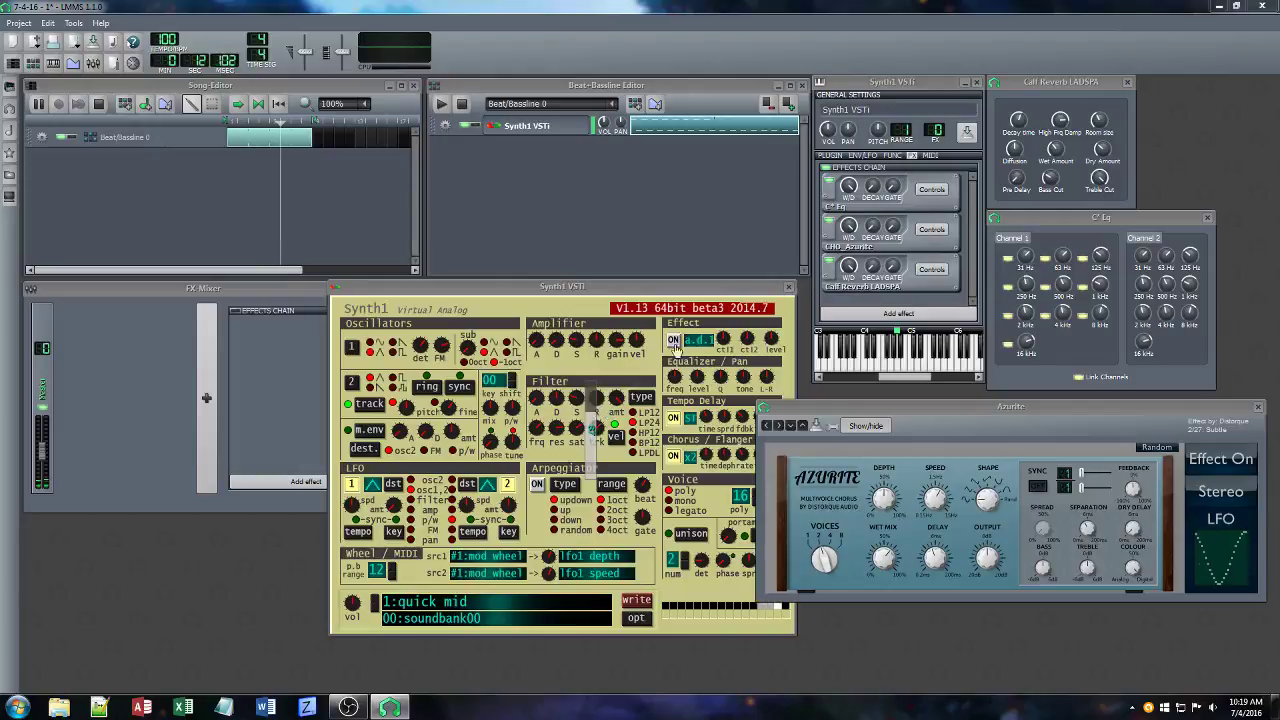
{"action": "left_click", "coordinate": [675, 342]}
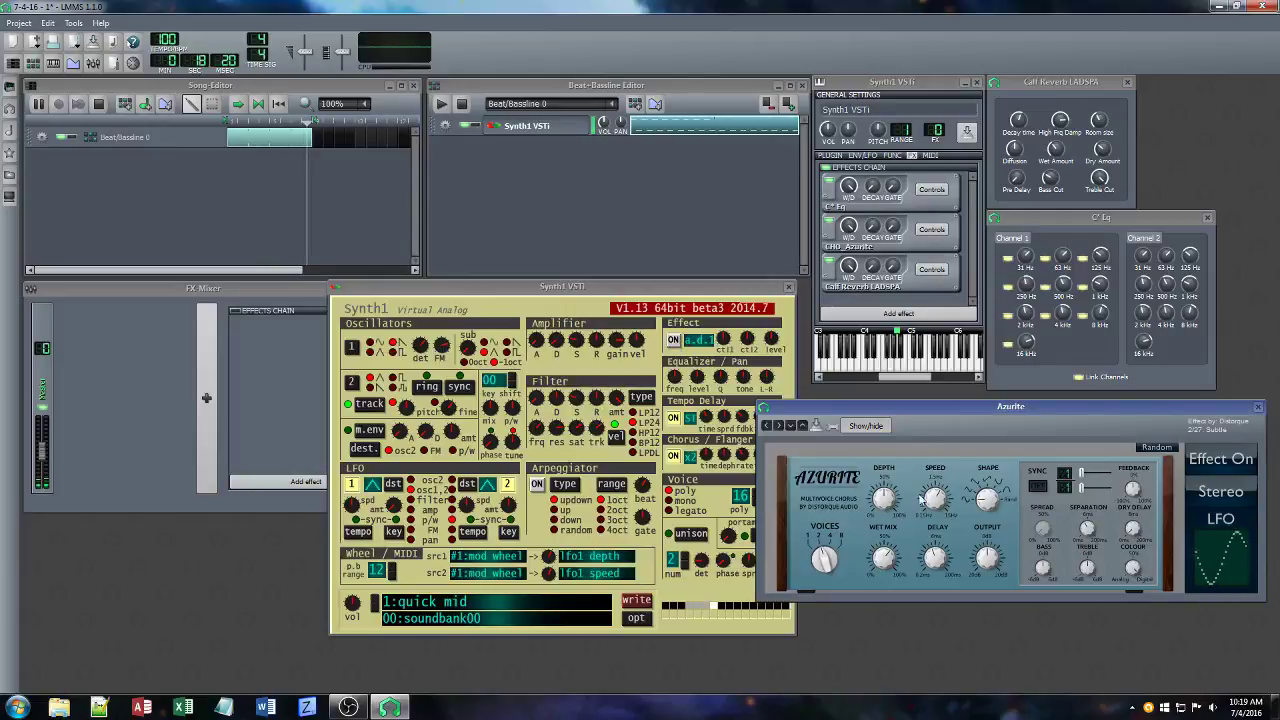
Readjust the 8 kHz and 4 kHz bands of C* Eq and the dry amount and decay time of Calf Reverb.
{"action": "left_click", "coordinate": [1100, 311]}
{"action": "left_click_drag", "start_coordinate": [1064, 314], "coordinate": [1064, 298]}
{"action": "left_click_drag", "start_coordinate": [1101, 147], "coordinate": [1101, 142]}
{"action": "left_click", "coordinate": [1024, 119]}
{"action": "left_click_drag", "start_coordinate": [1025, 119], "coordinate": [1025, 124]}
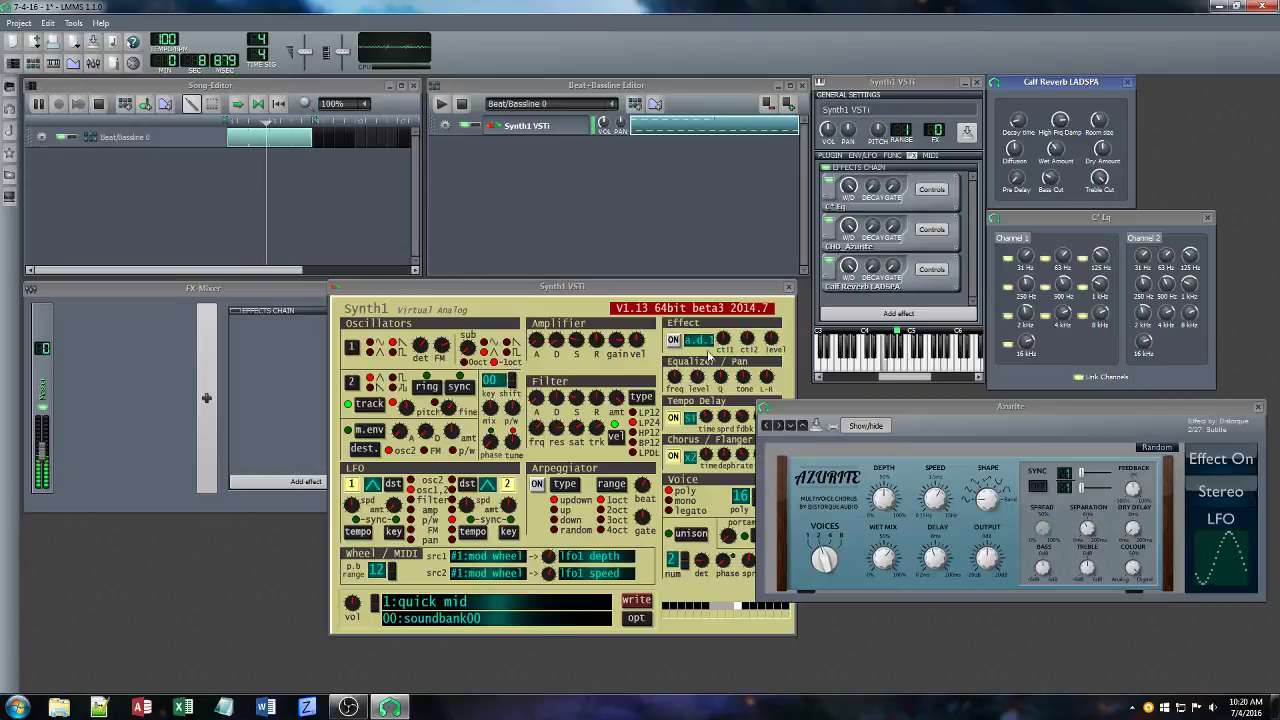
Create a second beat/bassline and add bassdrum02.ogg from the drums samples to it as a new track.
{"action": "left_click", "coordinate": [660, 233]}
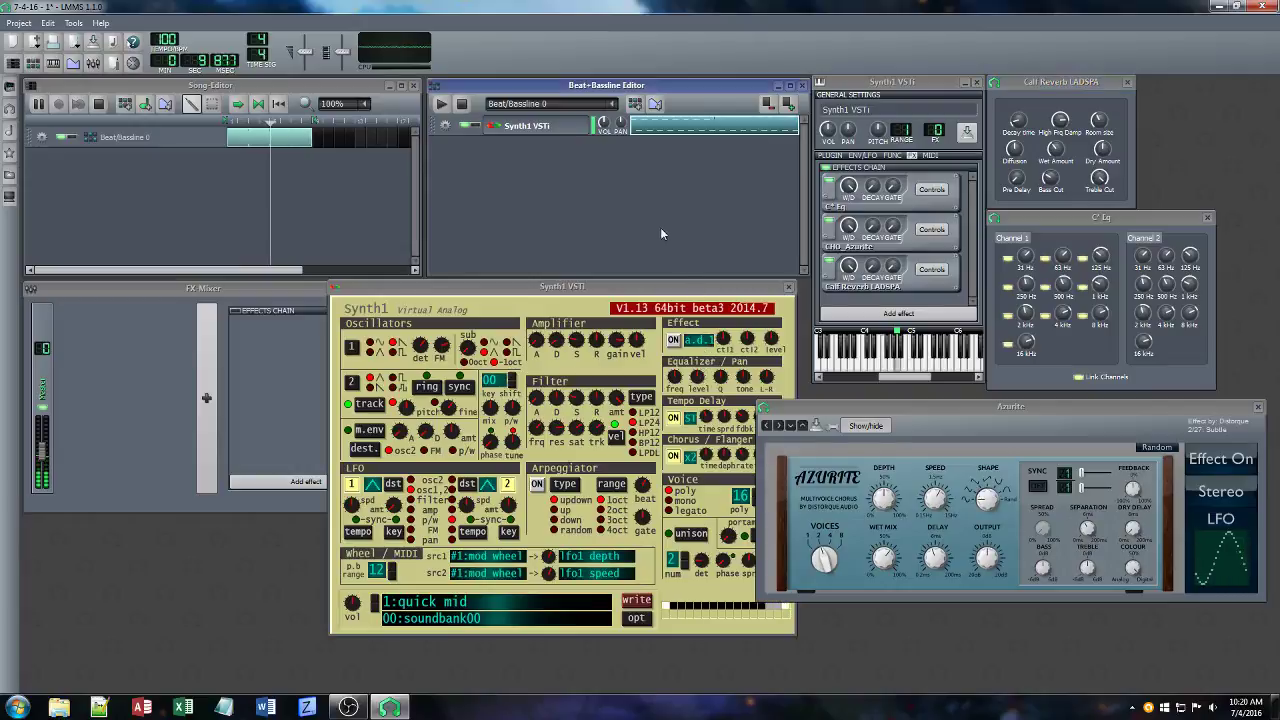
{"action": "left_click", "coordinate": [634, 104]}
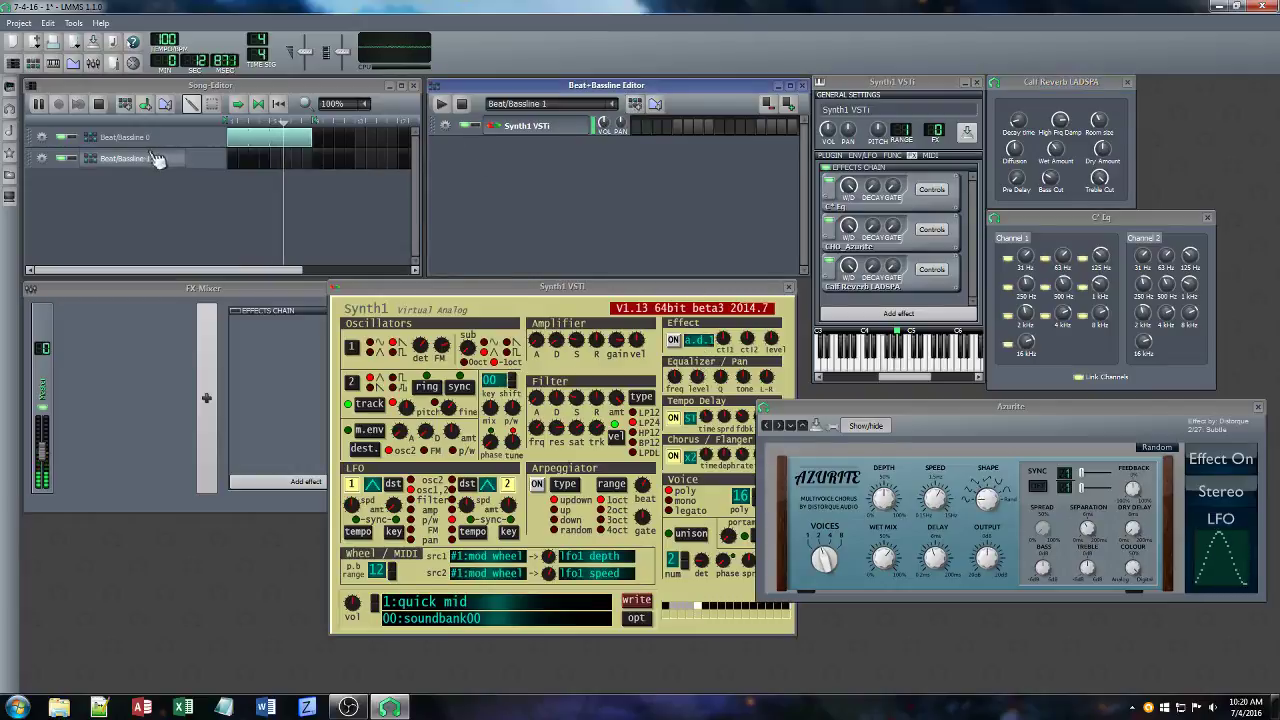
{"action": "left_click", "coordinate": [8, 88]}
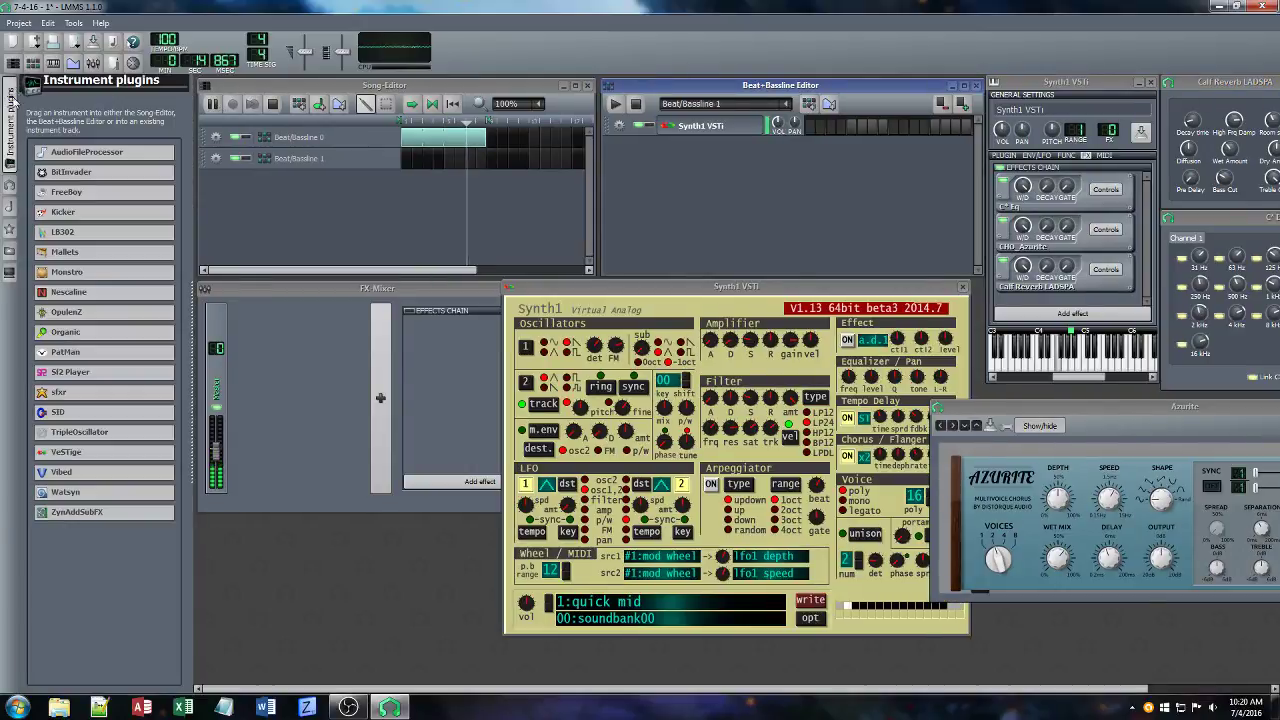
{"action": "left_click", "coordinate": [9, 89]}
{"action": "left_click", "coordinate": [9, 108]}
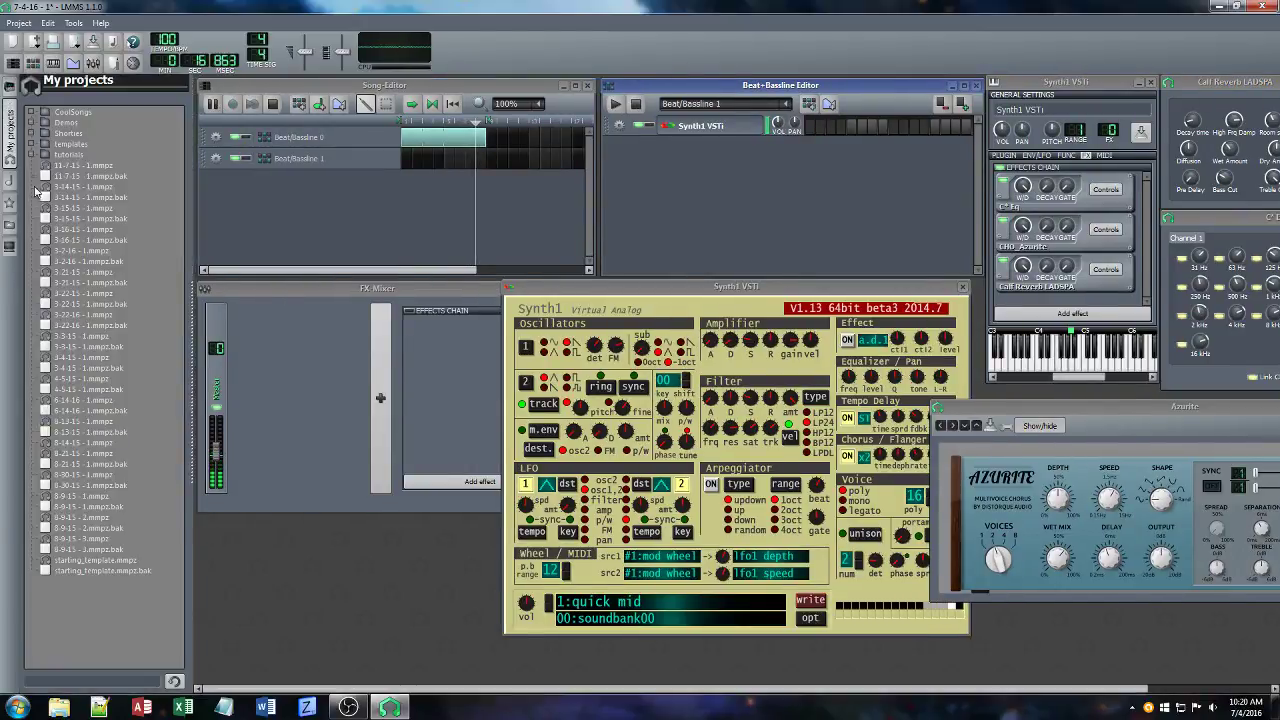
{"action": "left_click", "coordinate": [11, 182]}
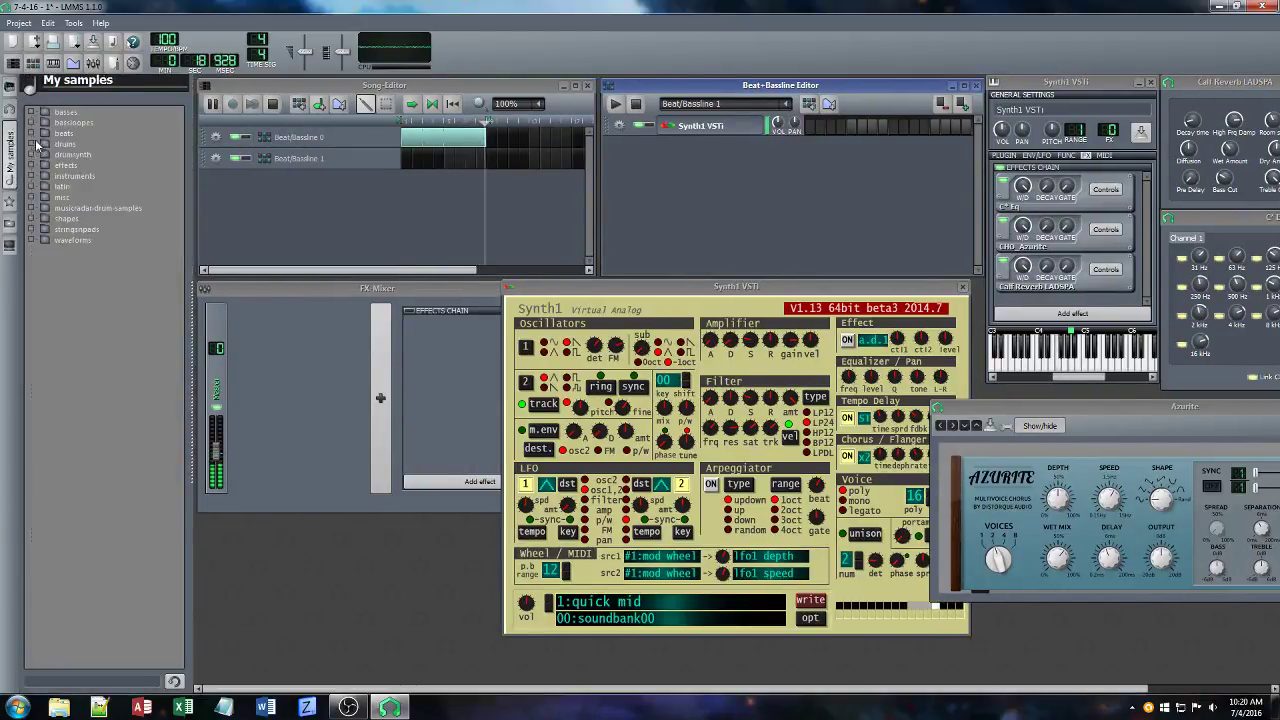
{"action": "left_click", "coordinate": [44, 144]}
{"action": "left_click", "coordinate": [71, 166]}
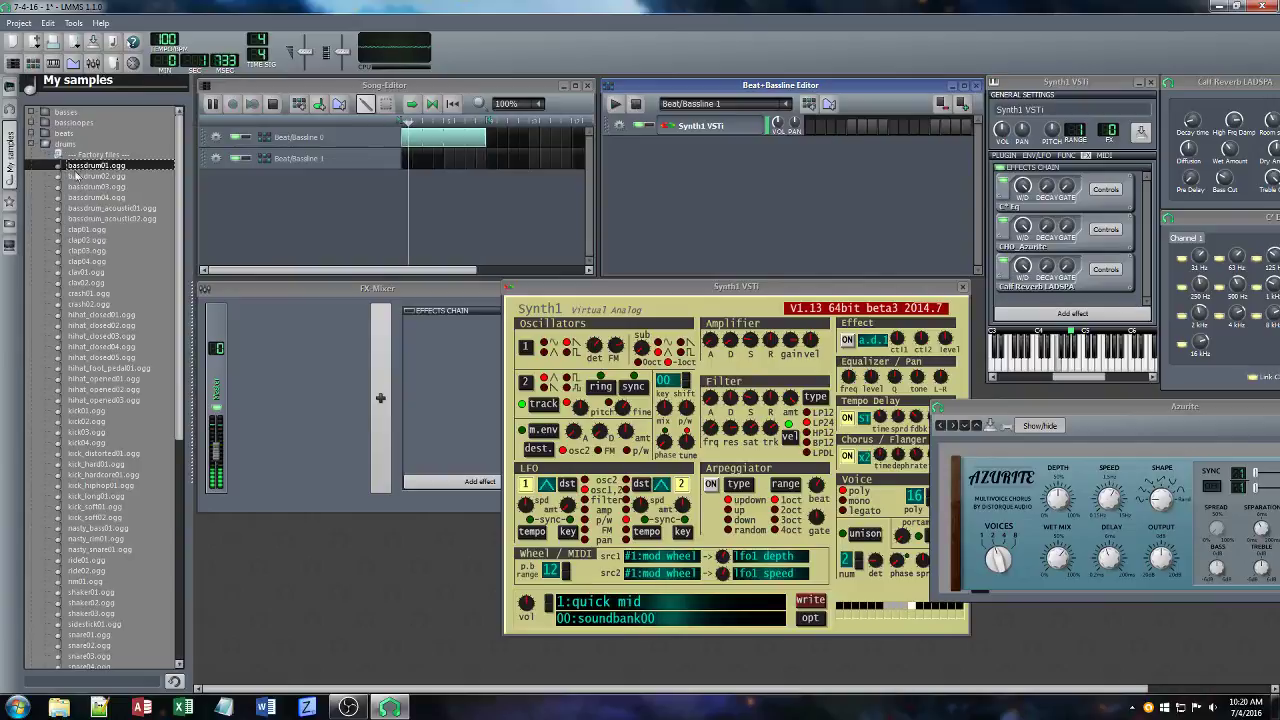
{"action": "left_click", "coordinate": [80, 177]}
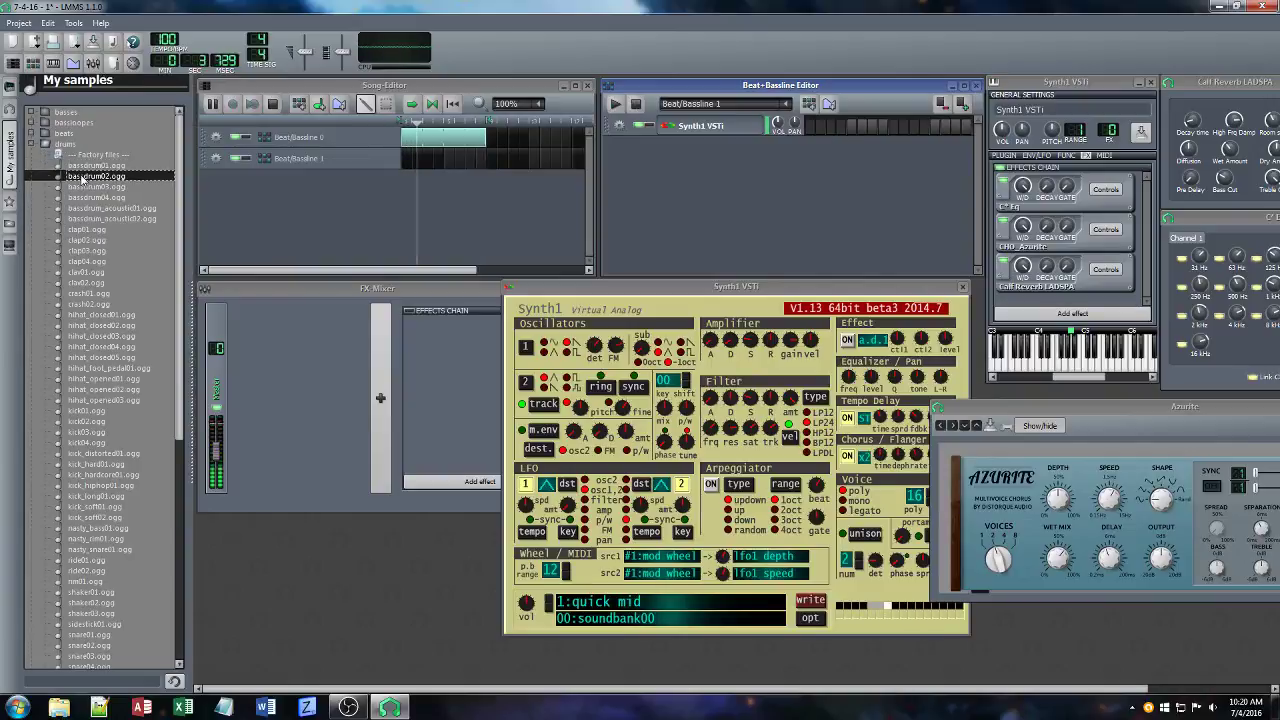
{"action": "left_click_drag", "start_coordinate": [797, 112], "coordinate": [672, 180]}
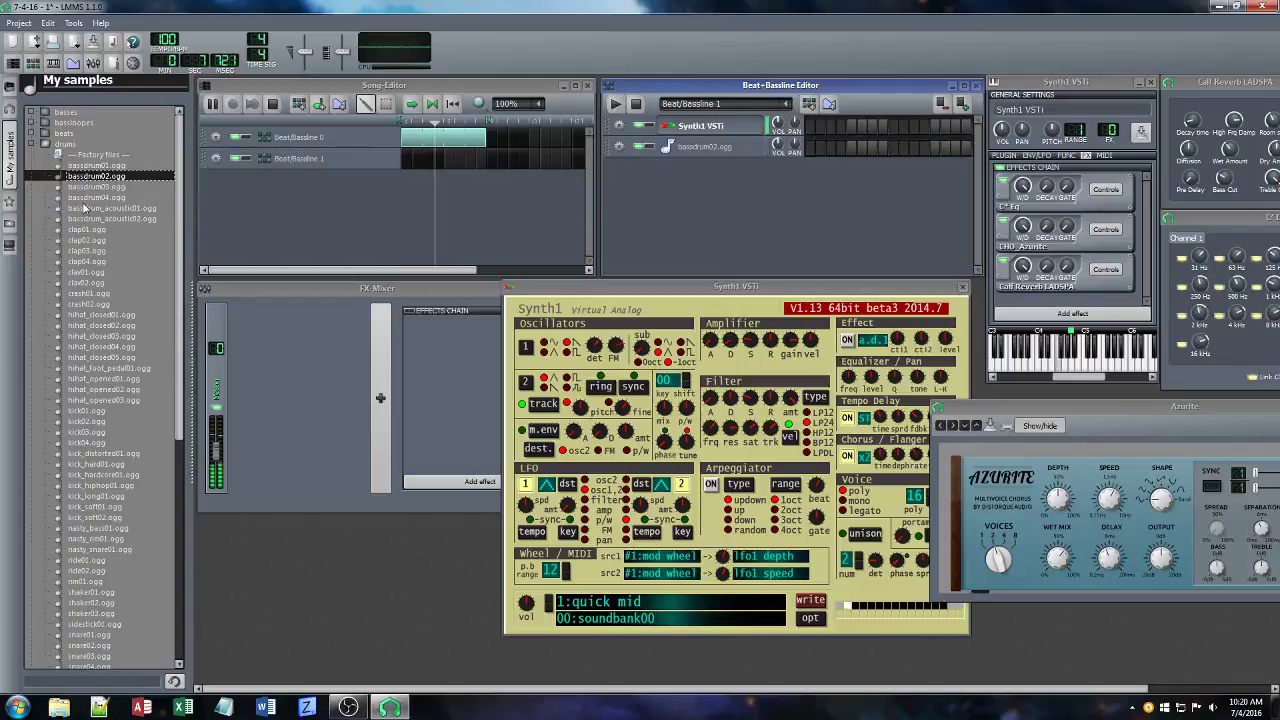
Add hihat_closed01.ogg as another track and place its hits on steps 3, 7, 11 and 15.
{"action": "left_click", "coordinate": [86, 240]}
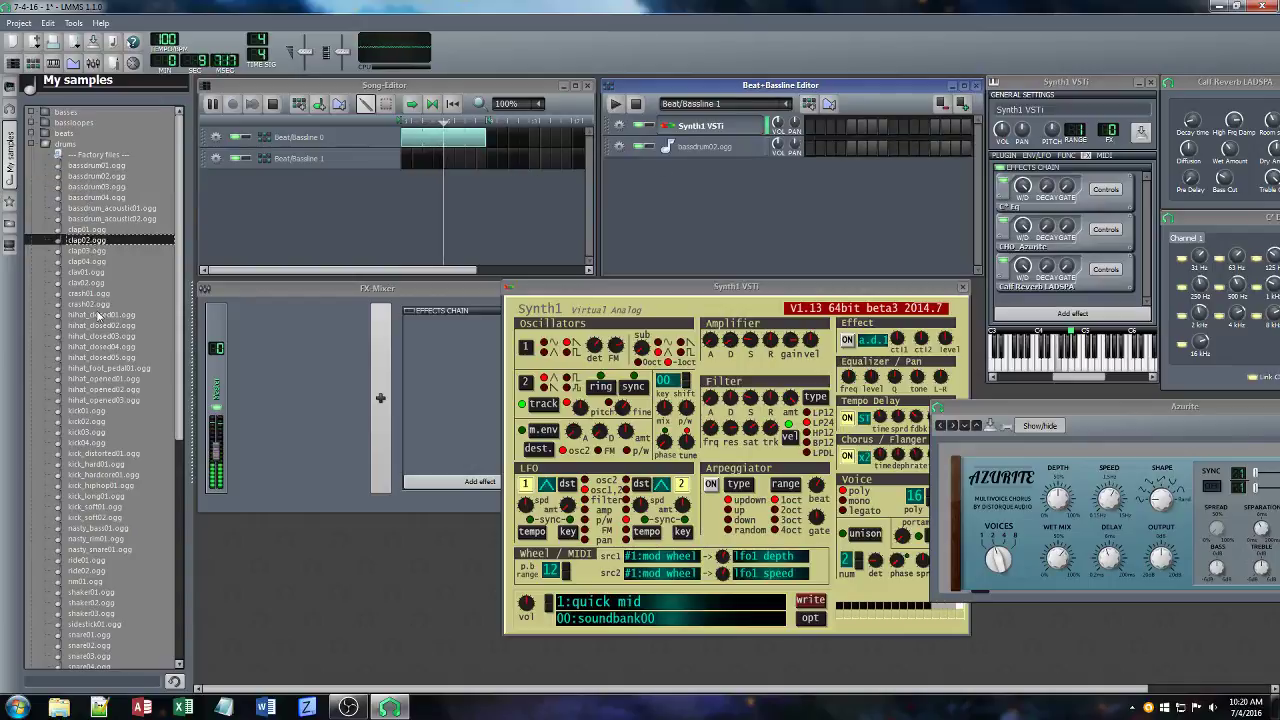
{"action": "left_click_drag", "start_coordinate": [98, 316], "coordinate": [857, 177]}
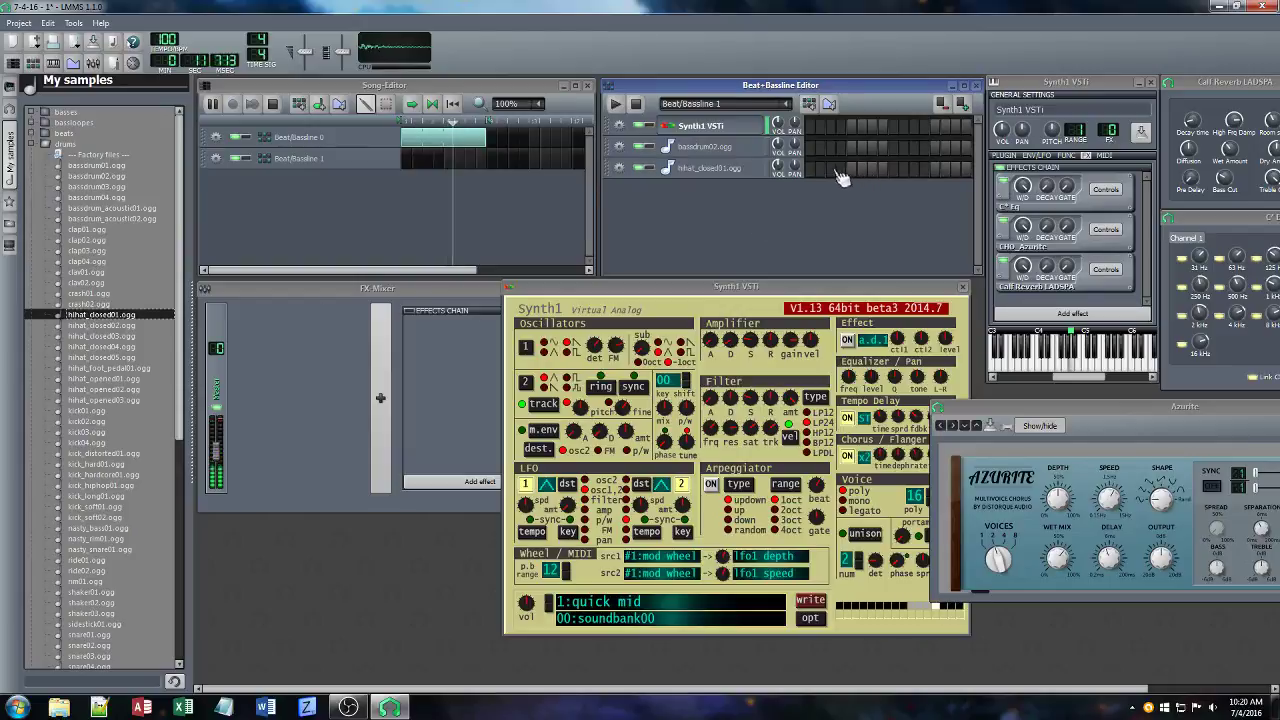
{"action": "left_click", "coordinate": [831, 170]}
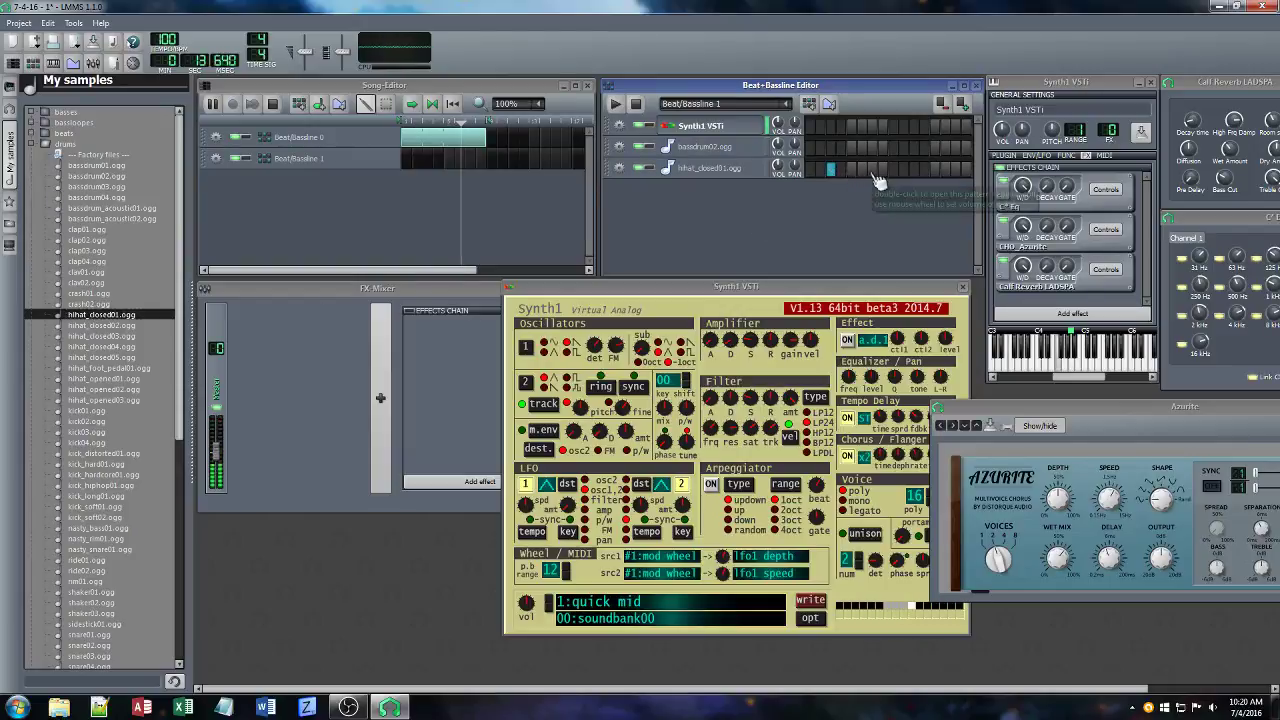
{"action": "left_click", "coordinate": [872, 170]}
{"action": "left_click", "coordinate": [914, 170]}
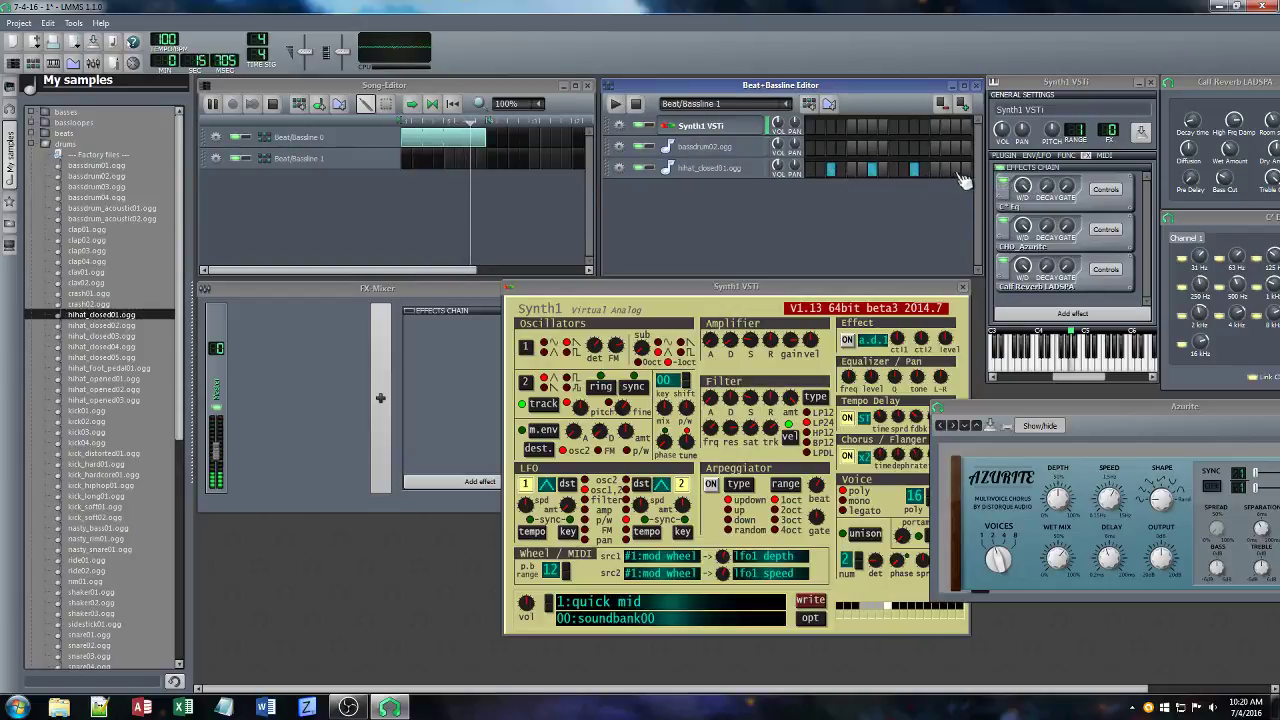
{"action": "left_click", "coordinate": [955, 170]}
Place bassdrum02.ogg hits on steps 1, 5, 9 and 13 and audition the drum pattern.
{"action": "left_click", "coordinate": [810, 148]}
{"action": "left_click", "coordinate": [851, 148]}
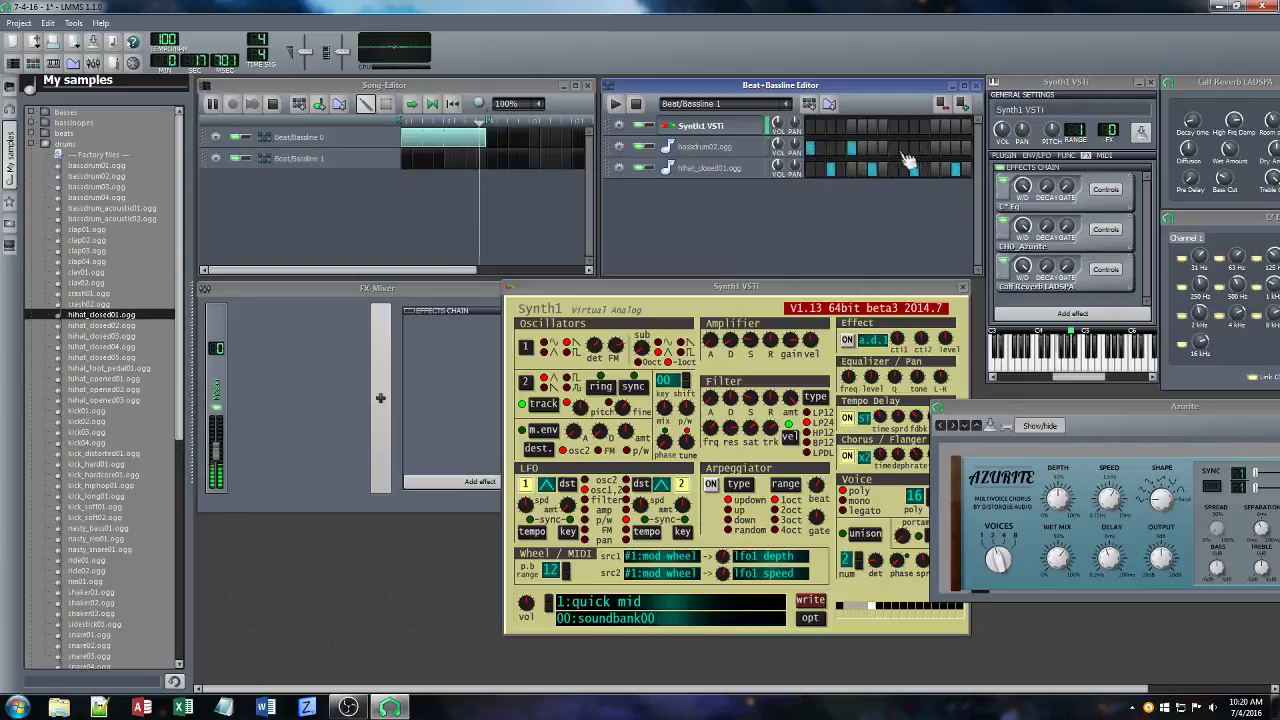
{"action": "left_click", "coordinate": [893, 148]}
{"action": "left_click", "coordinate": [935, 148]}
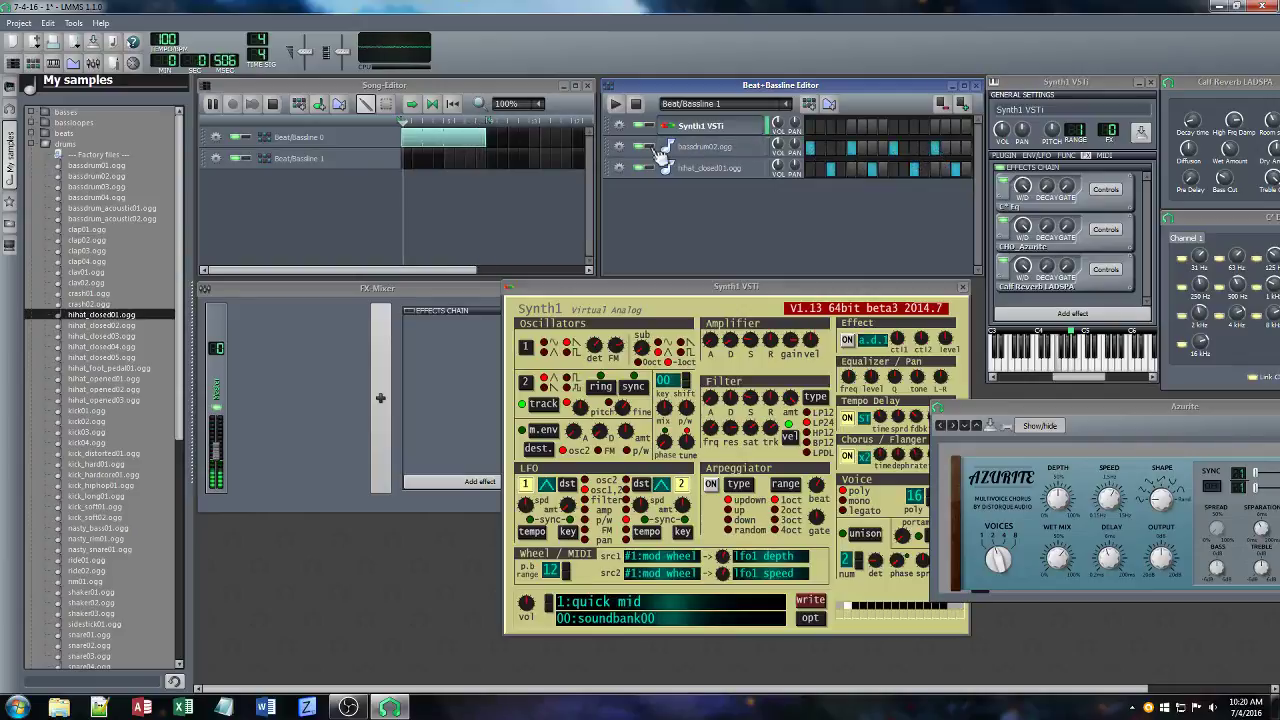
{"action": "left_click", "coordinate": [616, 104]}
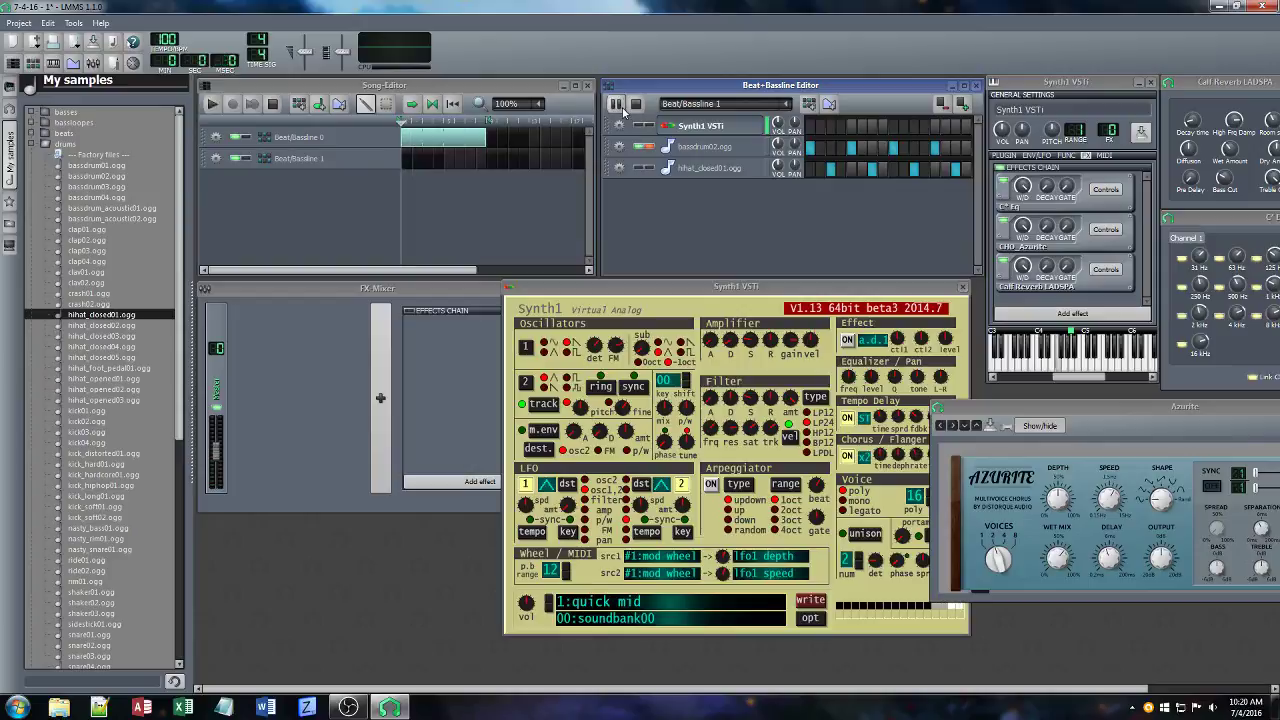
{"action": "left_click", "coordinate": [617, 104]}
Open the bassdrum02.ogg instrument and adjust the sample's end point while the drum pattern plays.
{"action": "left_click", "coordinate": [695, 150]}
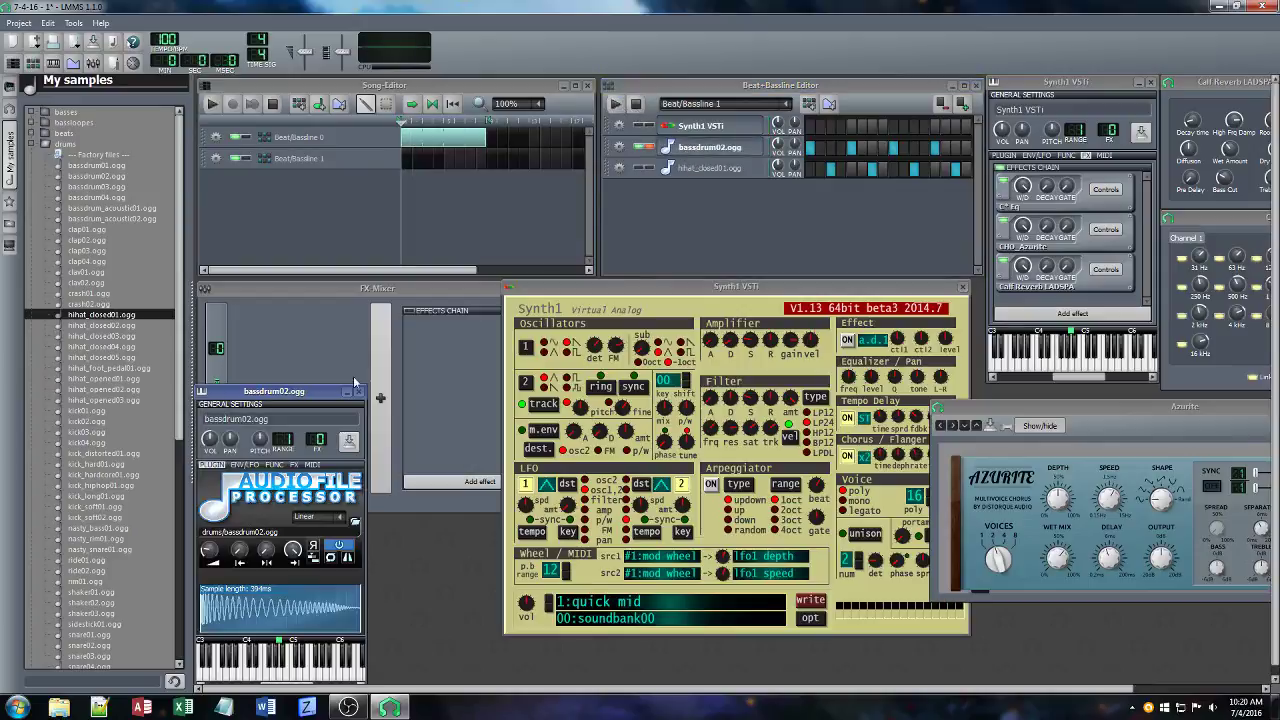
{"action": "left_click", "coordinate": [616, 104]}
{"action": "left_click_drag", "start_coordinate": [288, 558], "coordinate": [288, 600]}
{"action": "left_click_drag", "start_coordinate": [292, 550], "coordinate": [283, 548]}
Lower the bassdrum02.ogg track volume and shape the hold and decay of its volume envelope.
{"action": "left_click", "coordinate": [246, 465]}
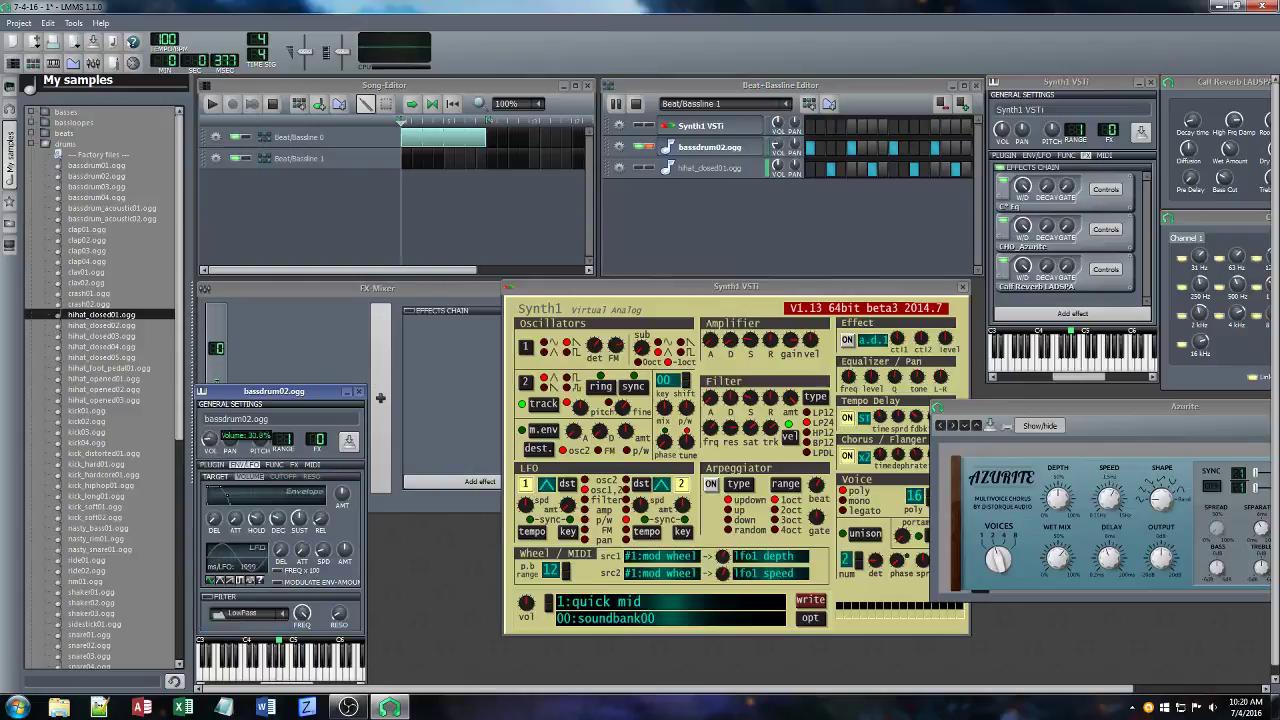
{"action": "left_click_drag", "start_coordinate": [210, 439], "coordinate": [210, 443]}
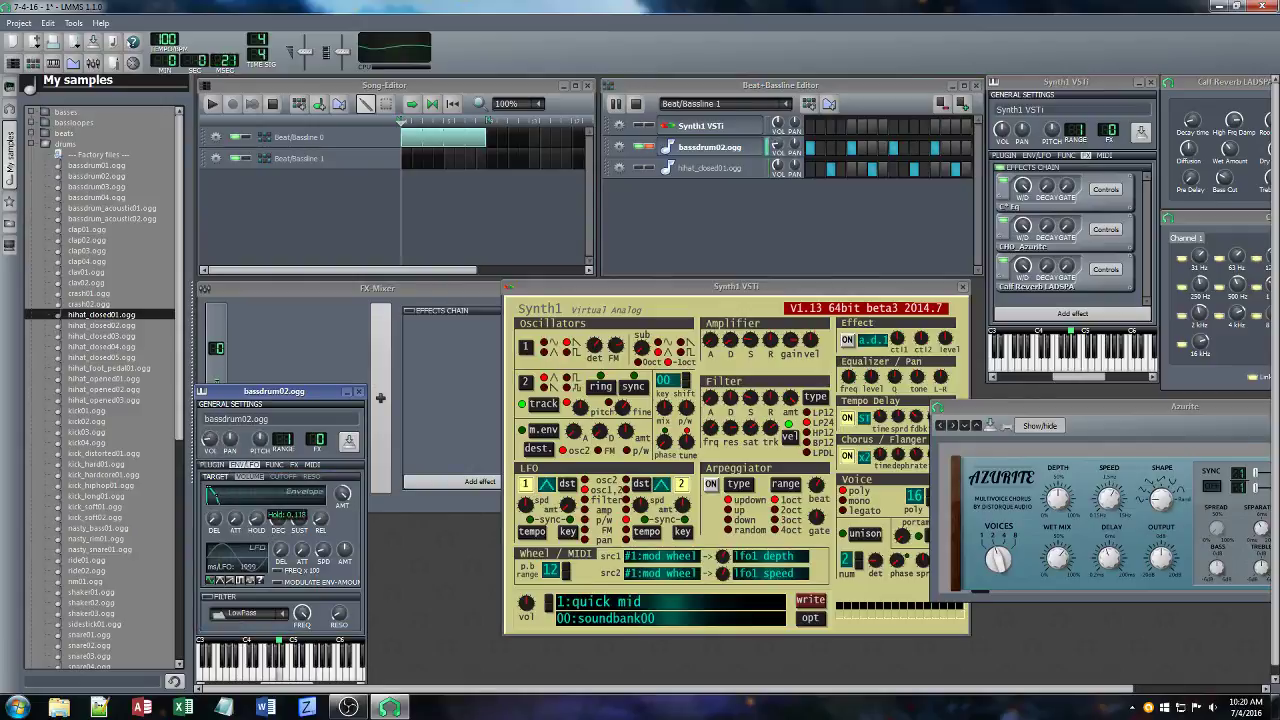
{"action": "left_click_drag", "start_coordinate": [288, 518], "coordinate": [288, 516]}
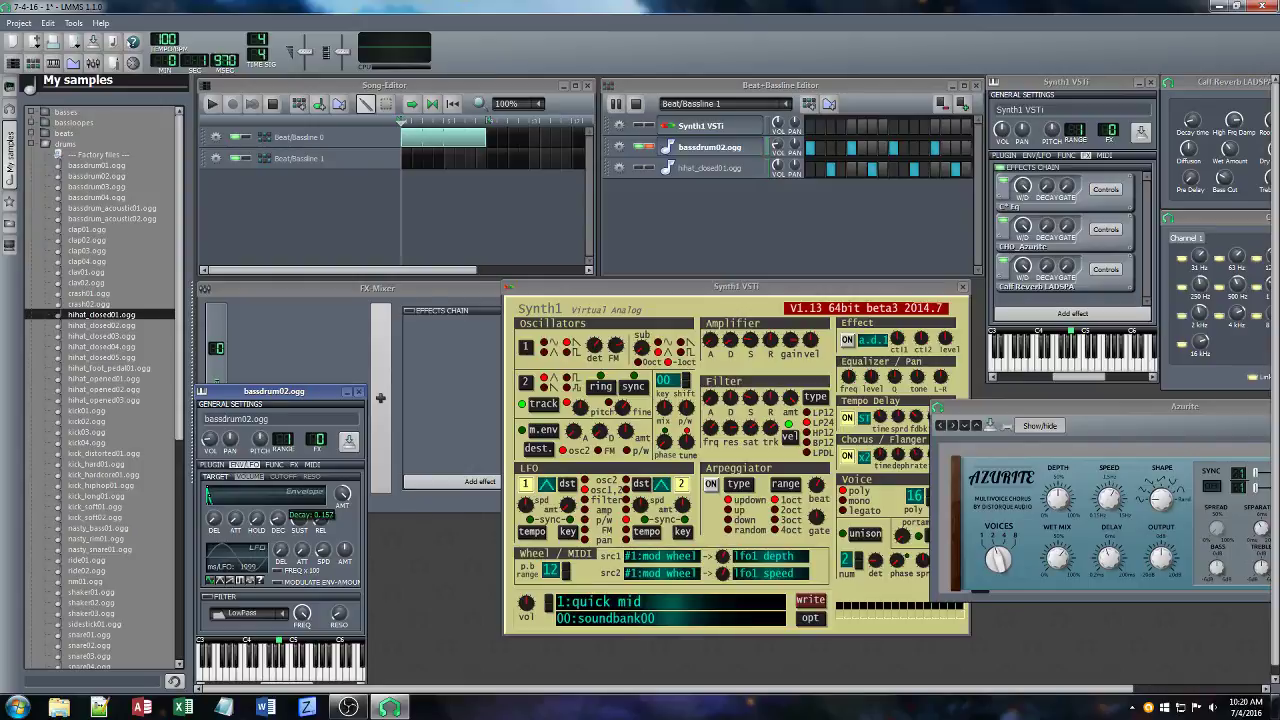
{"action": "left_click_drag", "start_coordinate": [209, 439], "coordinate": [209, 452]}
Apply a LowPass filter to bassdrum02.ogg, tuning its frequency and resonance, and readjust the track volume and envelope hold.
{"action": "left_click_drag", "start_coordinate": [305, 607], "coordinate": [338, 612]}
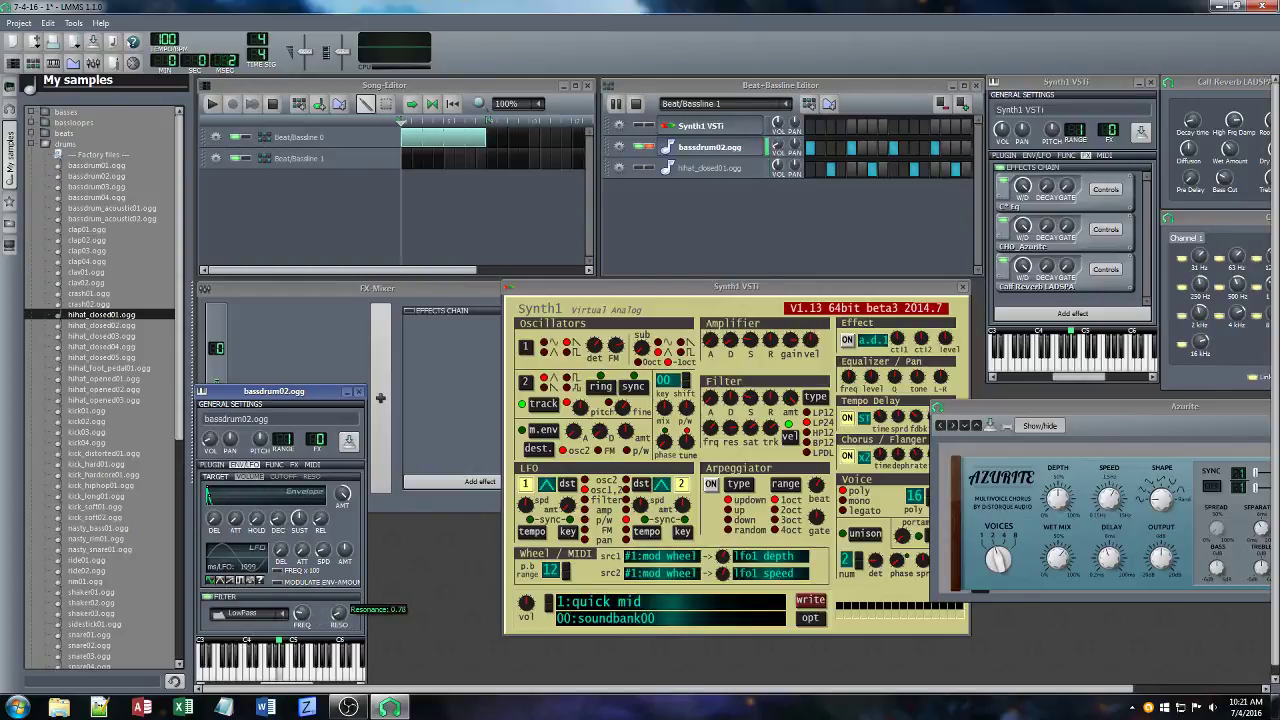
{"action": "left_click_drag", "start_coordinate": [338, 612], "coordinate": [302, 613]}
{"action": "left_click_drag", "start_coordinate": [213, 445], "coordinate": [213, 445]}
{"action": "left_click_drag", "start_coordinate": [256, 518], "coordinate": [256, 518]}
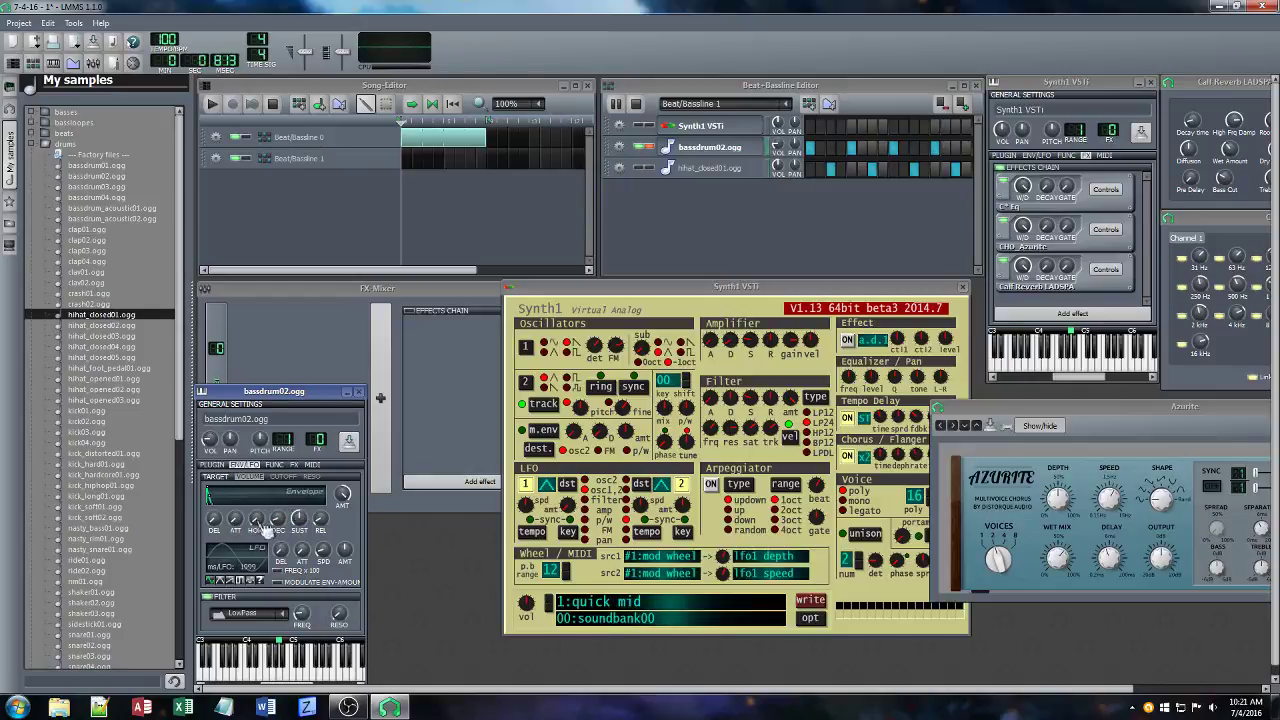
Add the Calf Reverb LADSPA effect to bassdrum02.ogg and adjust the reverb's settings.
{"action": "left_click", "coordinate": [294, 466]}
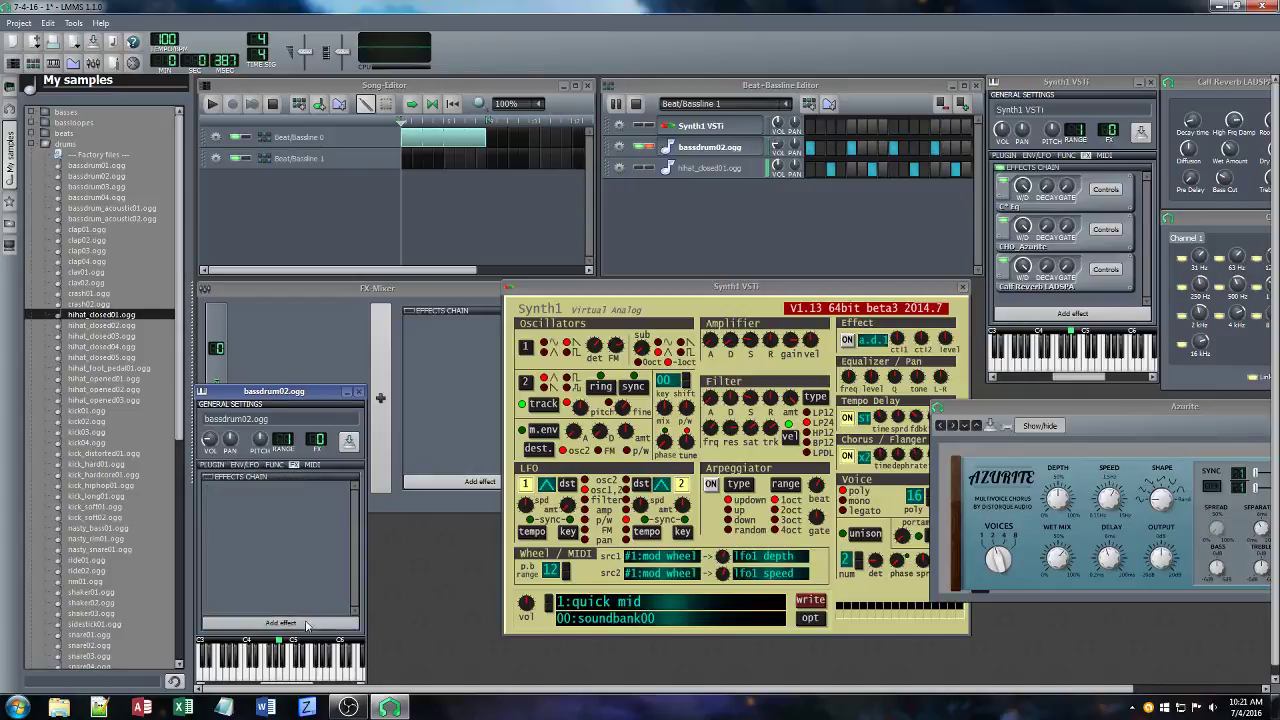
{"action": "left_click", "coordinate": [280, 622]}
{"action": "type", "text": "verb"}
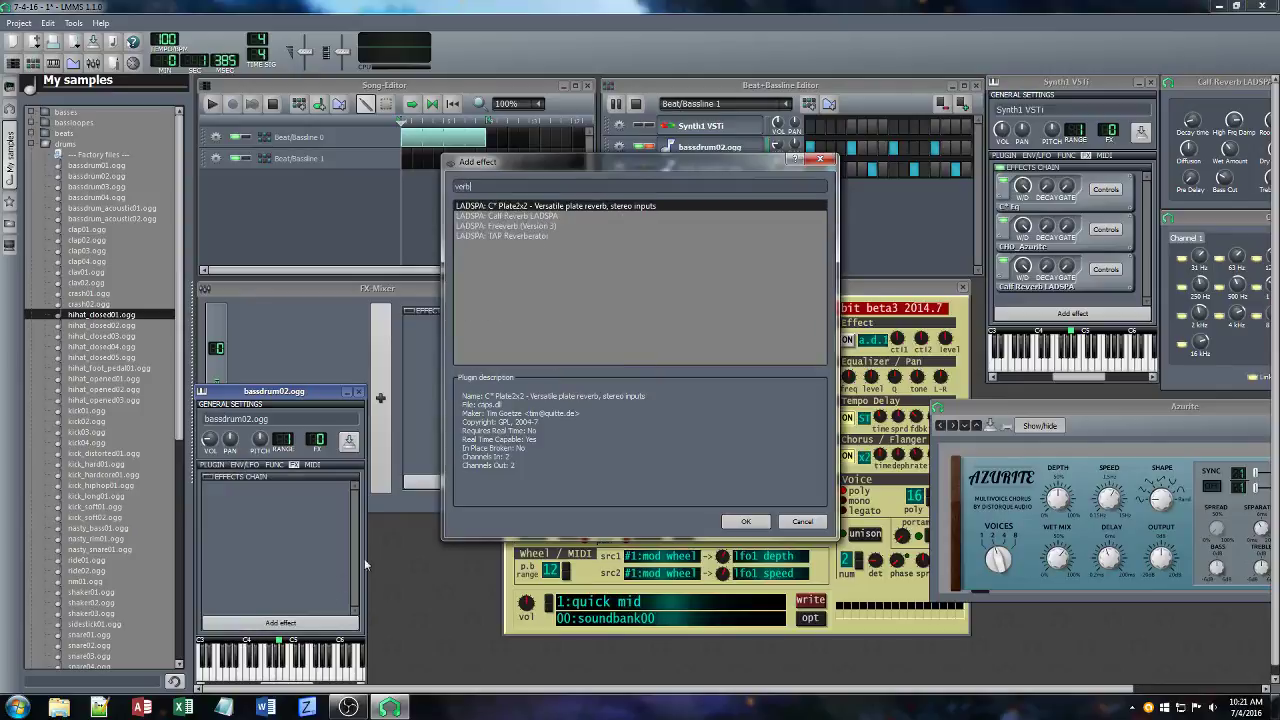
{"action": "left_click", "coordinate": [536, 216]}
{"action": "left_click", "coordinate": [745, 521]}
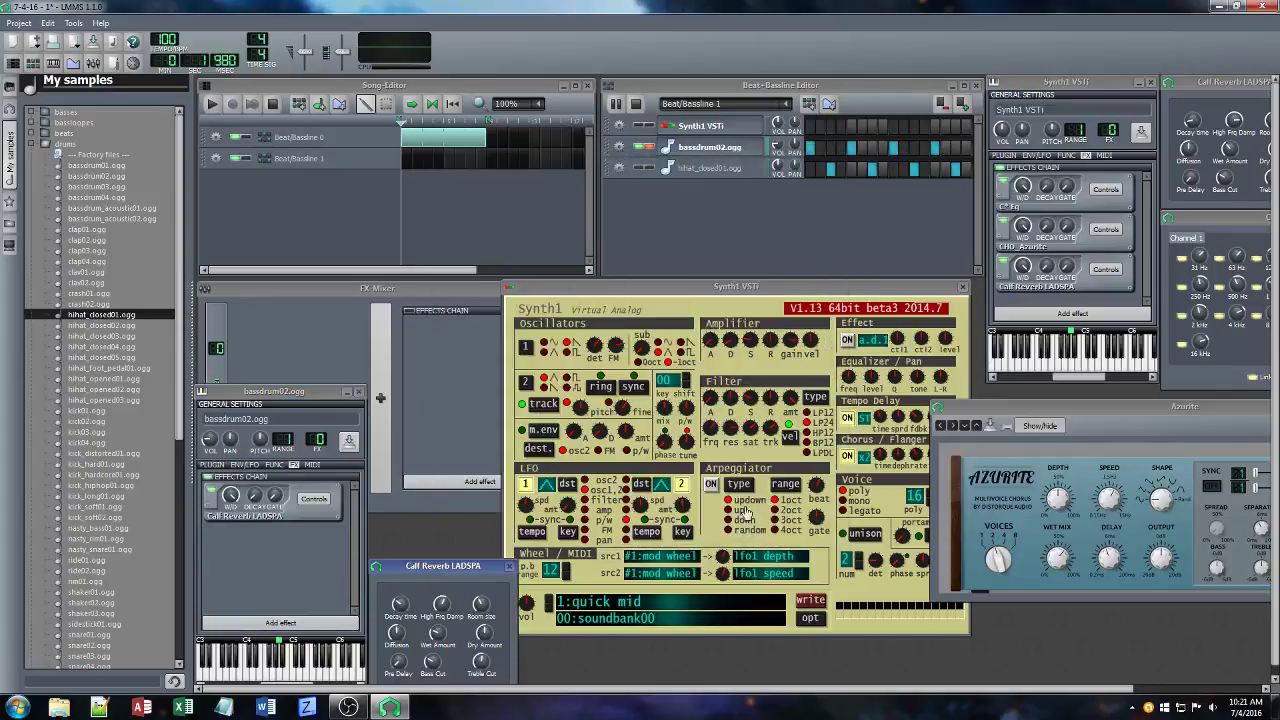
{"action": "left_click_drag", "start_coordinate": [412, 604], "coordinate": [442, 600]}
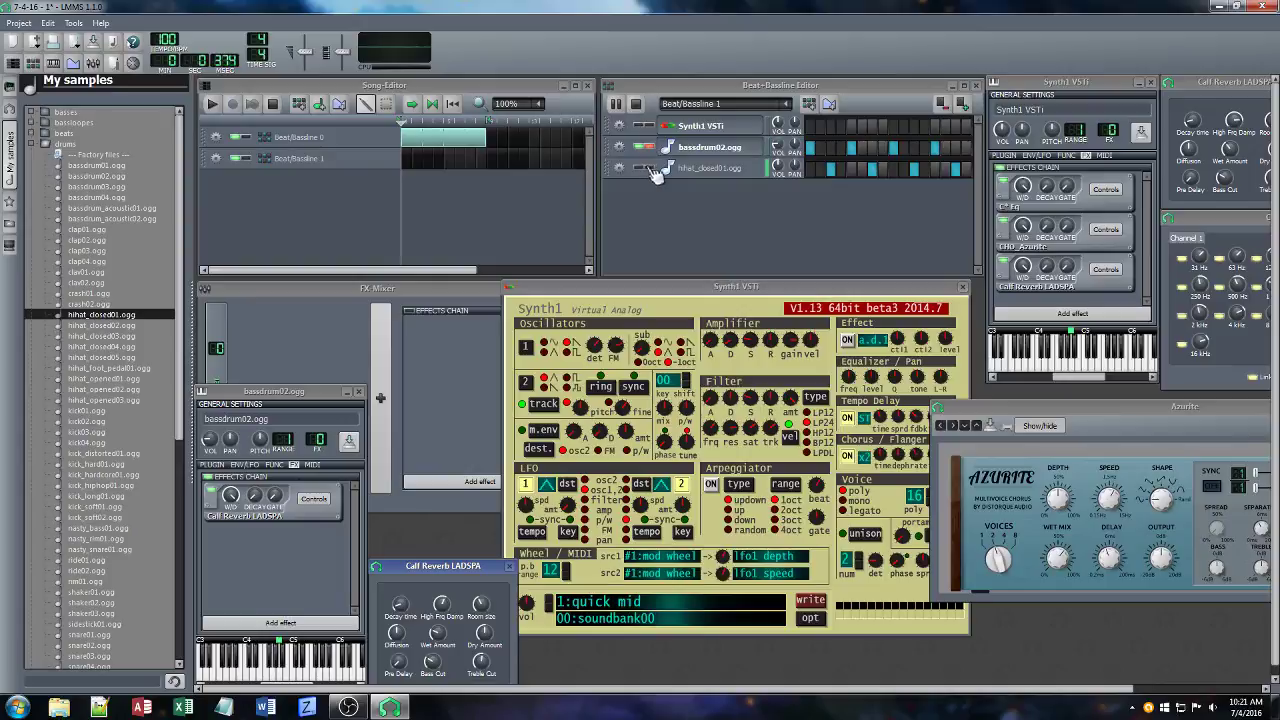
Unmute Synth1 VSTi, extend Beat/Bassline 1 in the song to match Beat/Bassline 0's length, and play the song.
{"action": "left_click", "coordinate": [642, 126]}
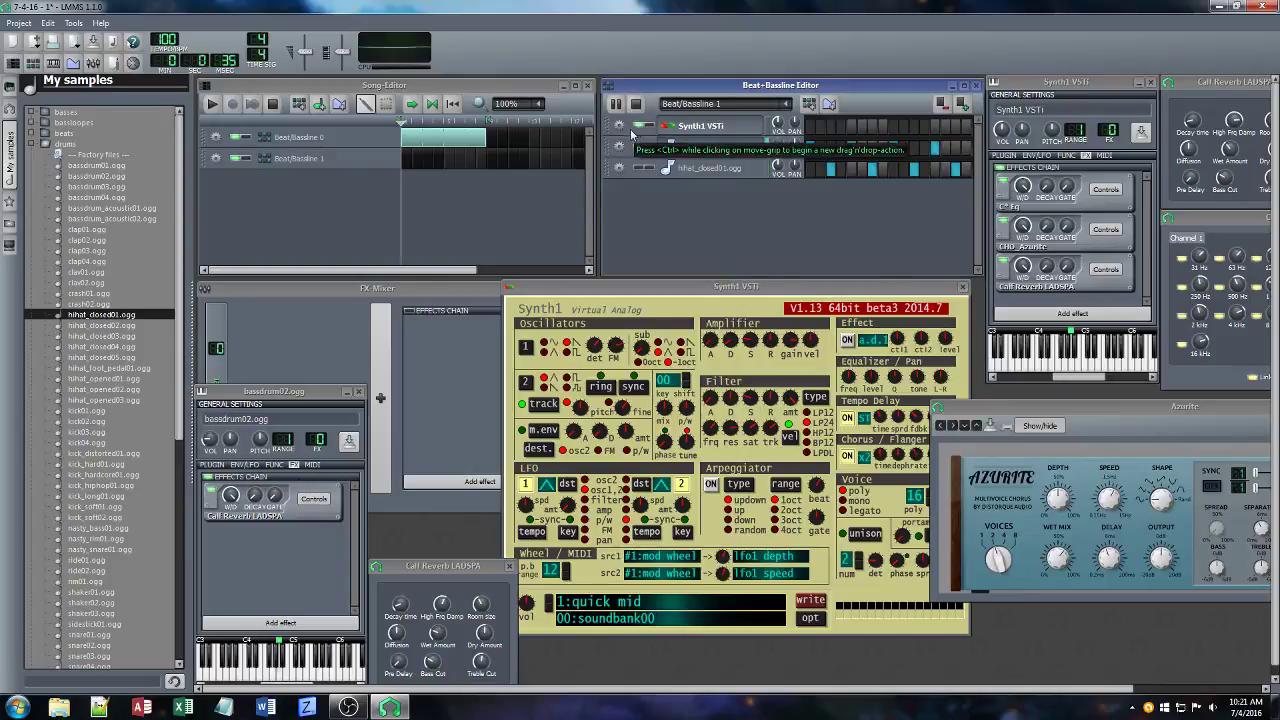
{"action": "left_click", "coordinate": [634, 104]}
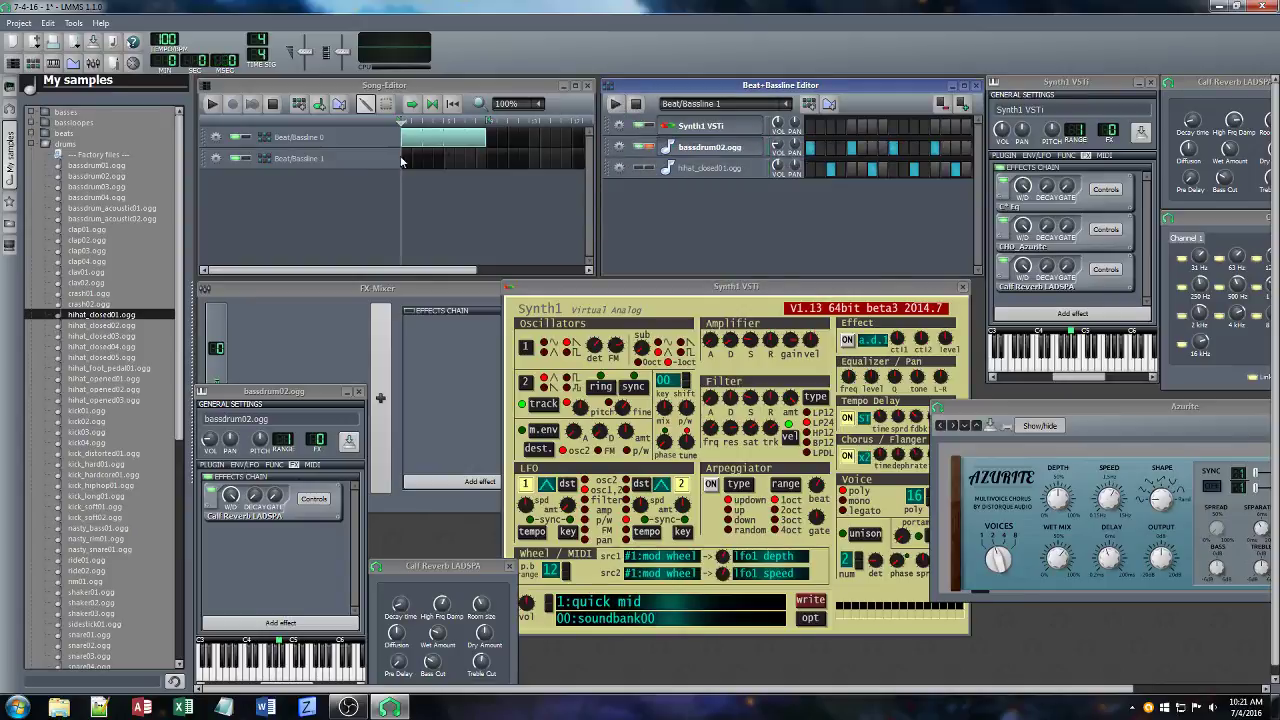
{"action": "left_click", "coordinate": [403, 161]}
{"action": "left_click_drag", "start_coordinate": [410, 157], "coordinate": [490, 172]}
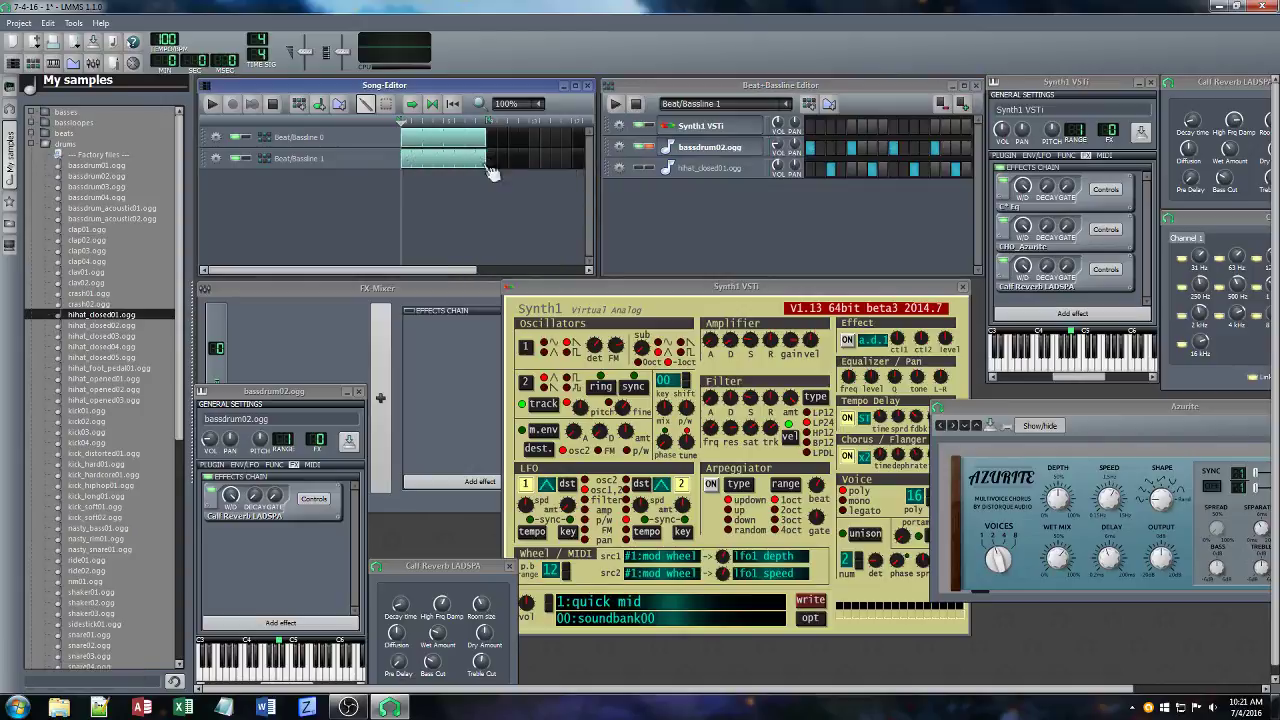
{"action": "left_click", "coordinate": [212, 104]}
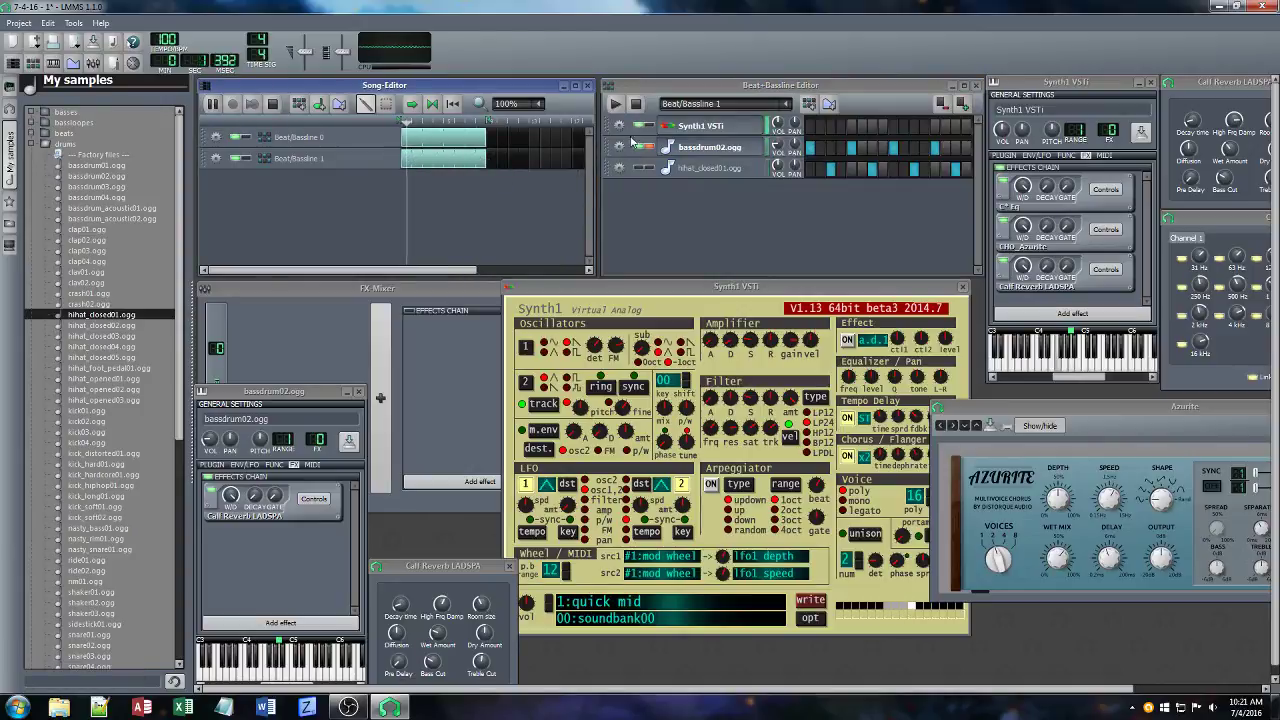
Move the Synth1 window clear of the other editors and adjust its filter while the song plays.
{"action": "left_click", "coordinate": [700, 294]}
{"action": "left_click_drag", "start_coordinate": [700, 294], "coordinate": [614, 237]}
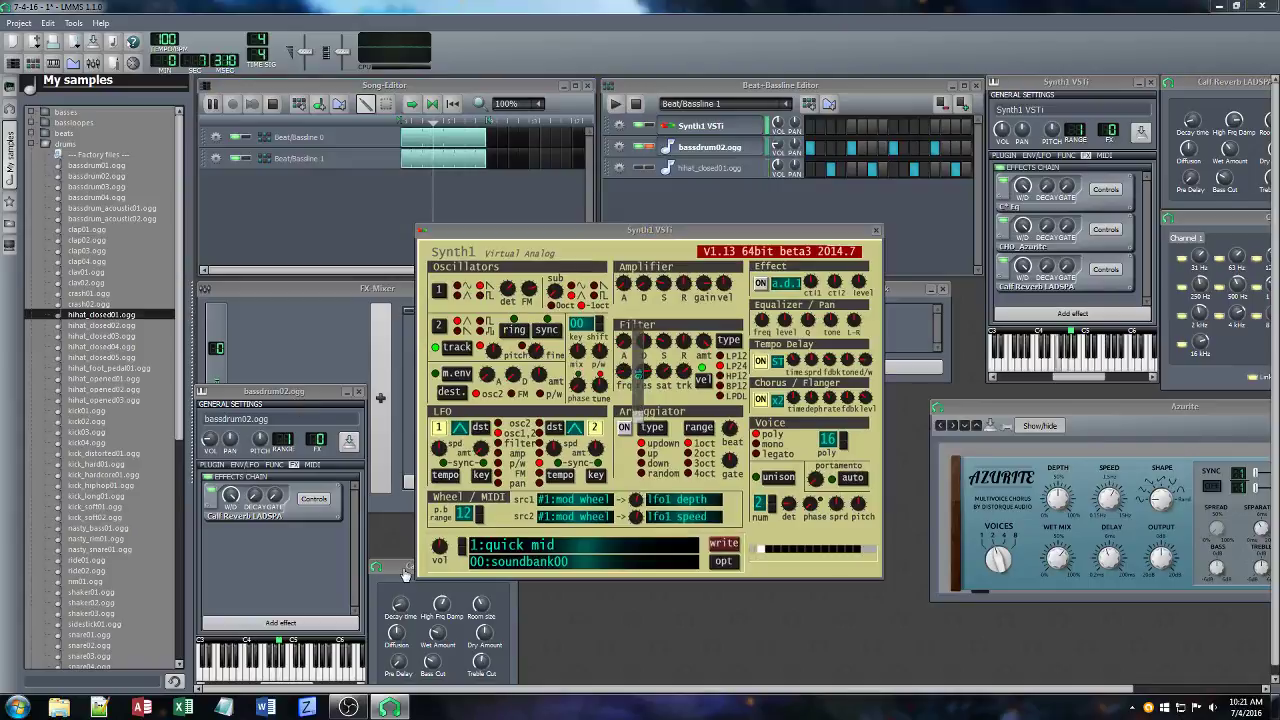
{"action": "left_click", "coordinate": [716, 236]}
{"action": "left_click_drag", "start_coordinate": [679, 284], "coordinate": [652, 343]}
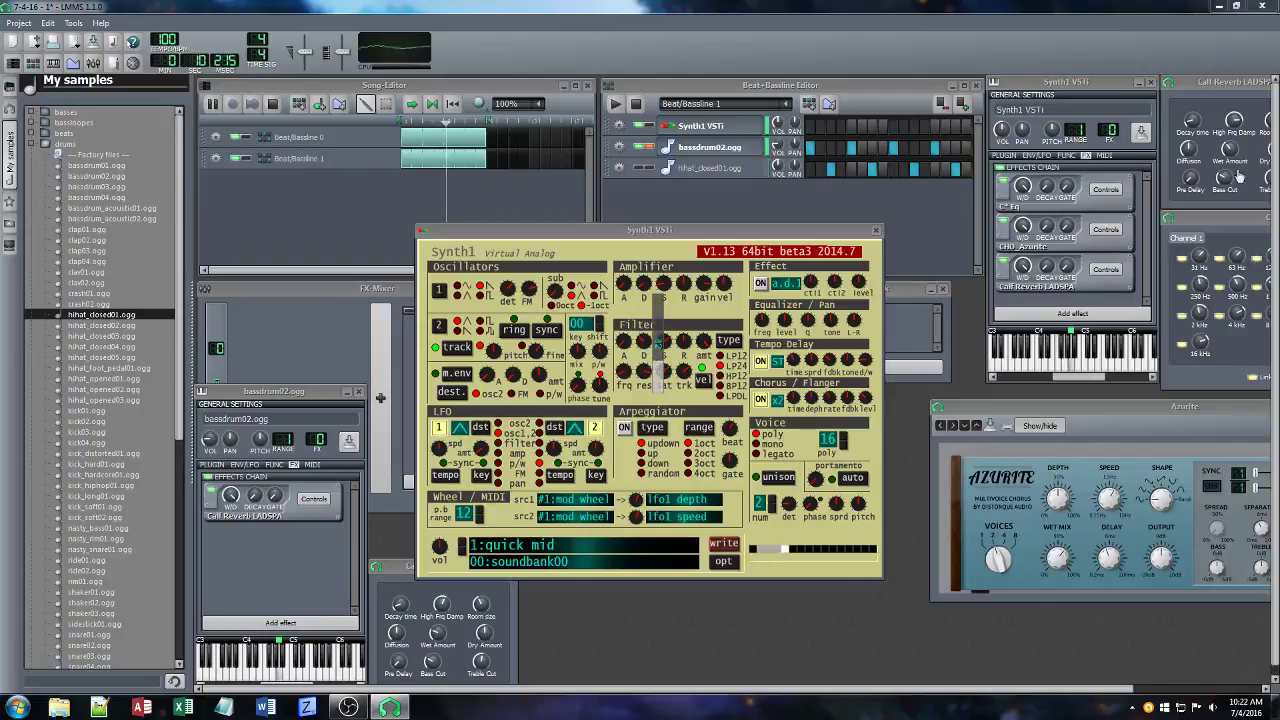
Bring Synth1's C* Eq and Azurite windows into view, tweaking the 2 kHz band and the synth filter.
{"action": "left_click_drag", "start_coordinate": [1234, 220], "coordinate": [1056, 234]}
{"action": "left_click_drag", "start_coordinate": [1022, 329], "coordinate": [1022, 324]}
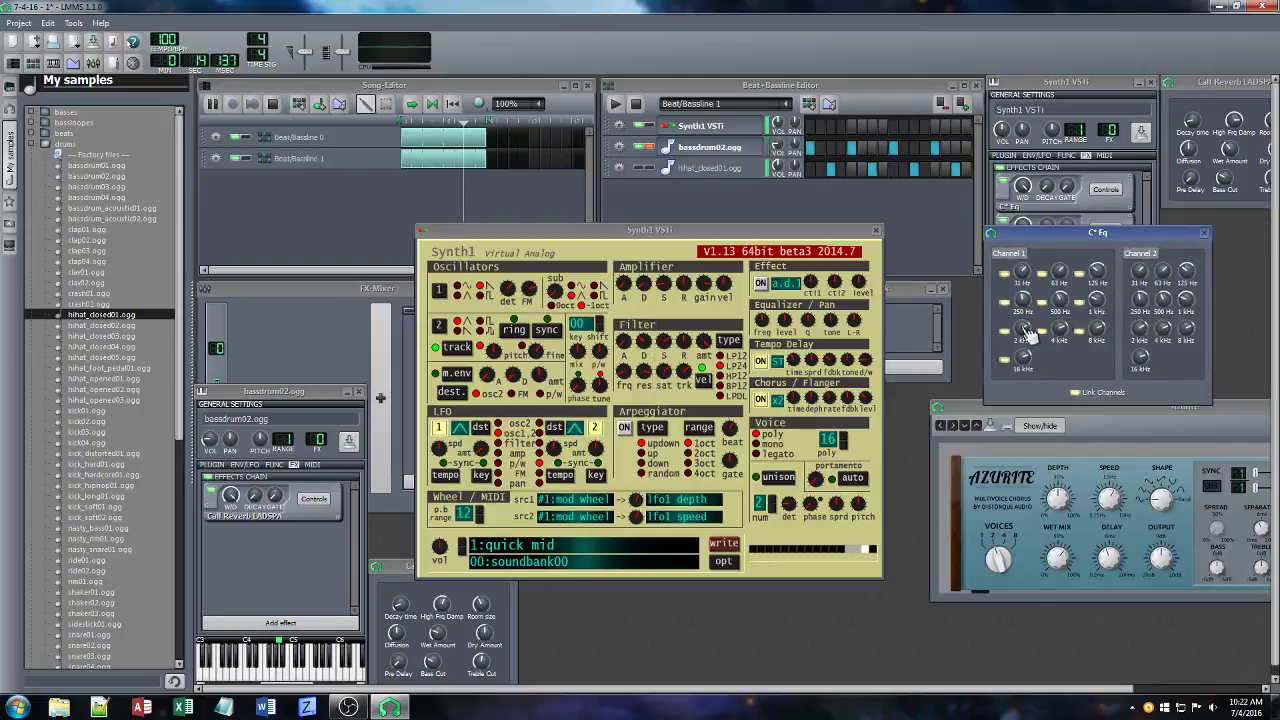
{"action": "left_click_drag", "start_coordinate": [1160, 411], "coordinate": [897, 377]}
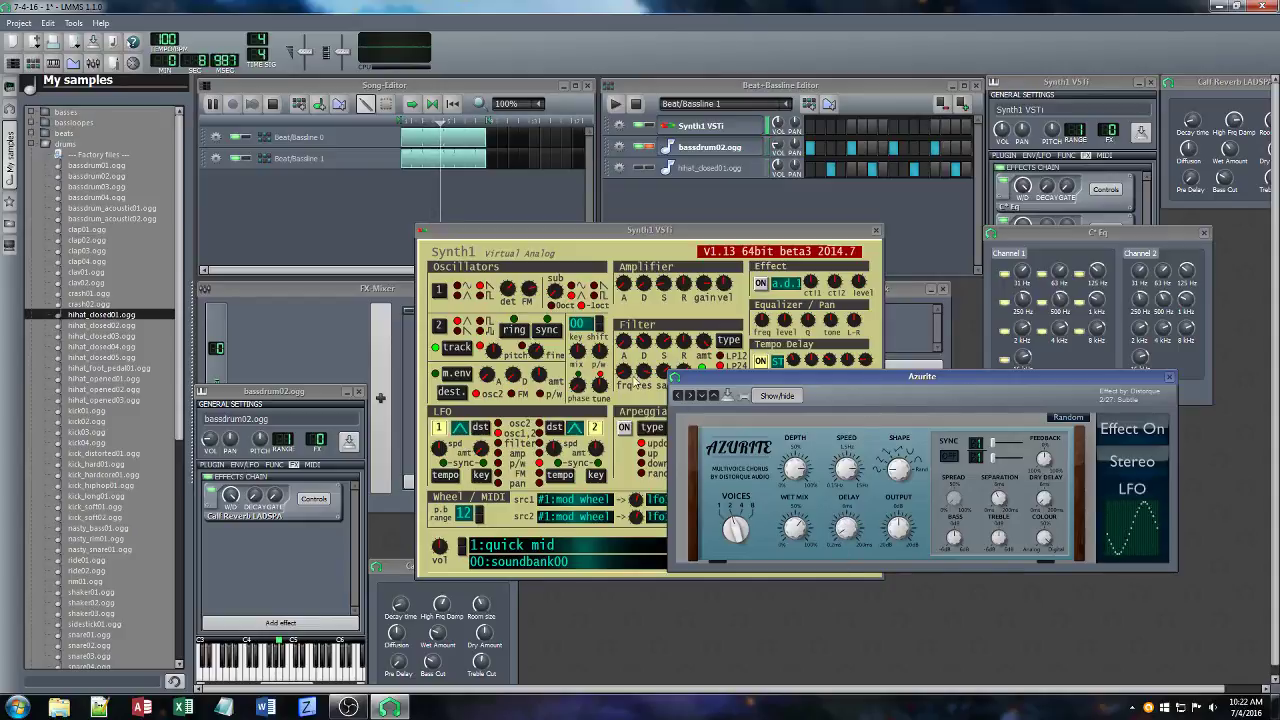
{"action": "left_click_drag", "start_coordinate": [648, 370], "coordinate": [681, 411]}
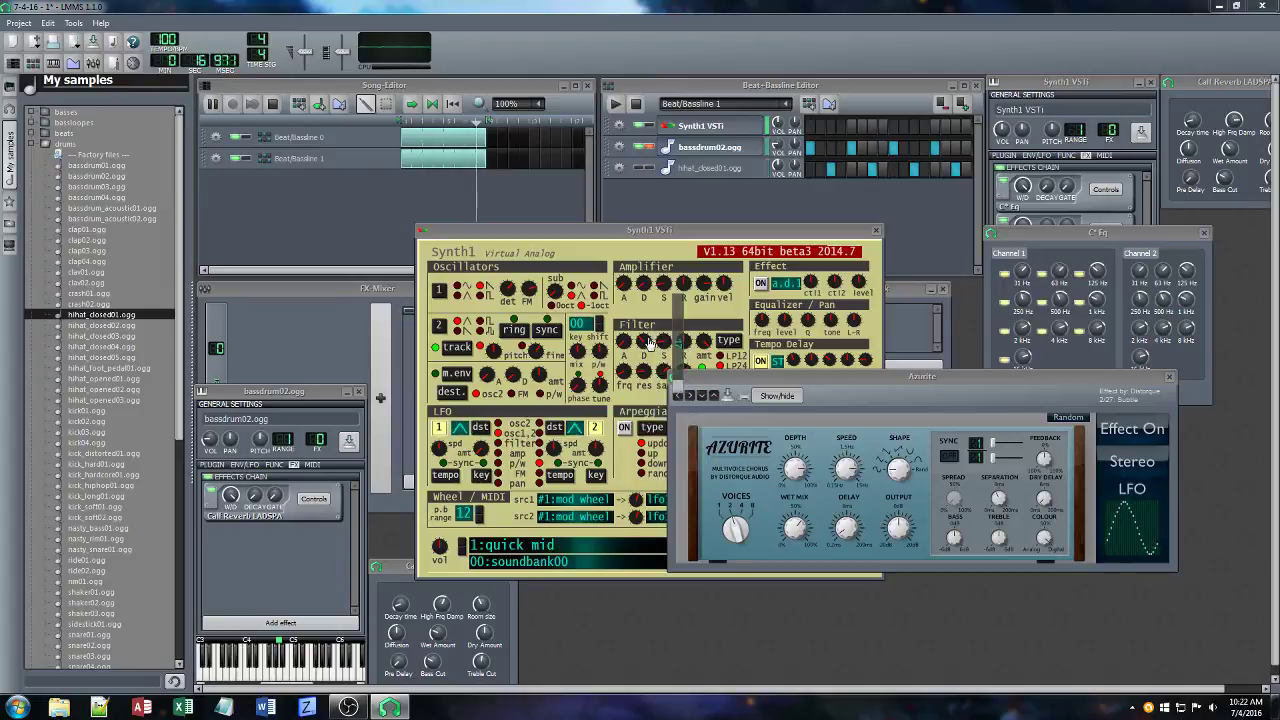
Balance the bassdrum02.ogg and Synth1 VSTi volumes and unmute hihat_closed01.ogg with its volume at 21.9%.
{"action": "left_click", "coordinate": [784, 148]}
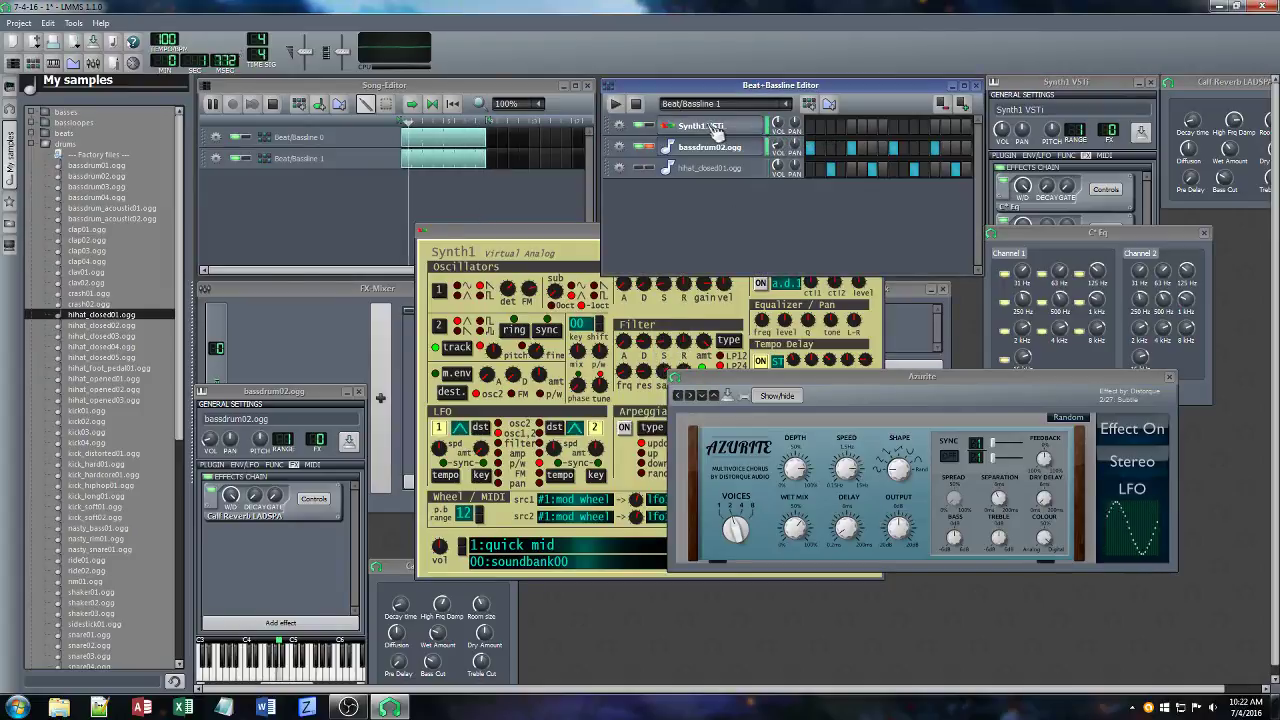
{"action": "left_click", "coordinate": [776, 125]}
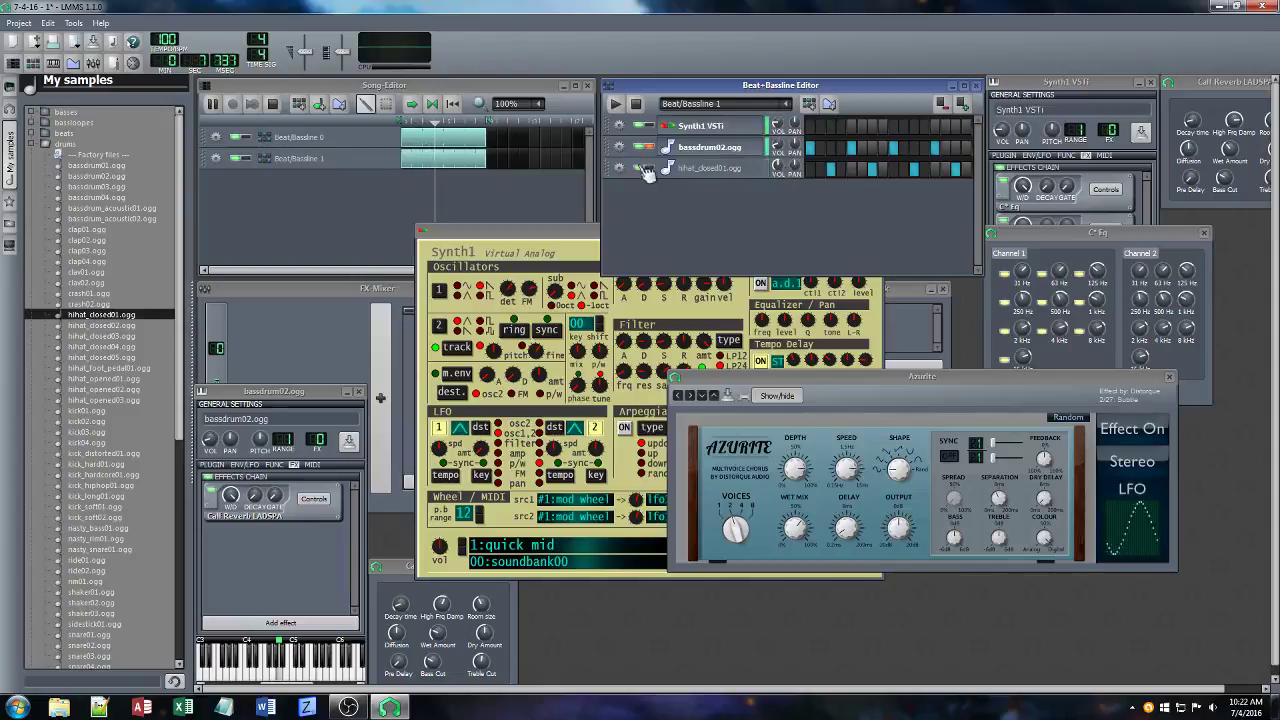
{"action": "left_click", "coordinate": [778, 167]}
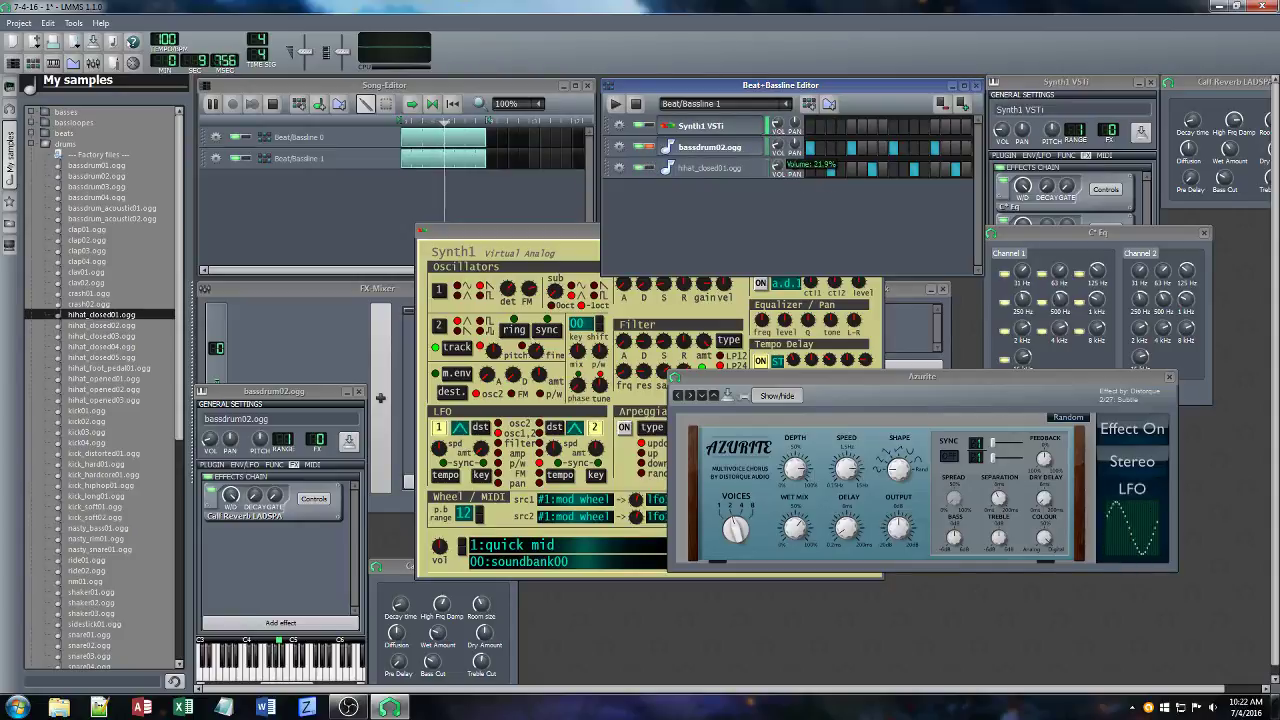
Open the hihat_closed01.ogg instrument, add the CHO_Azurite effect to it, and move its window beside the song.
{"action": "left_click", "coordinate": [712, 168]}
{"action": "left_click", "coordinate": [1207, 466]}
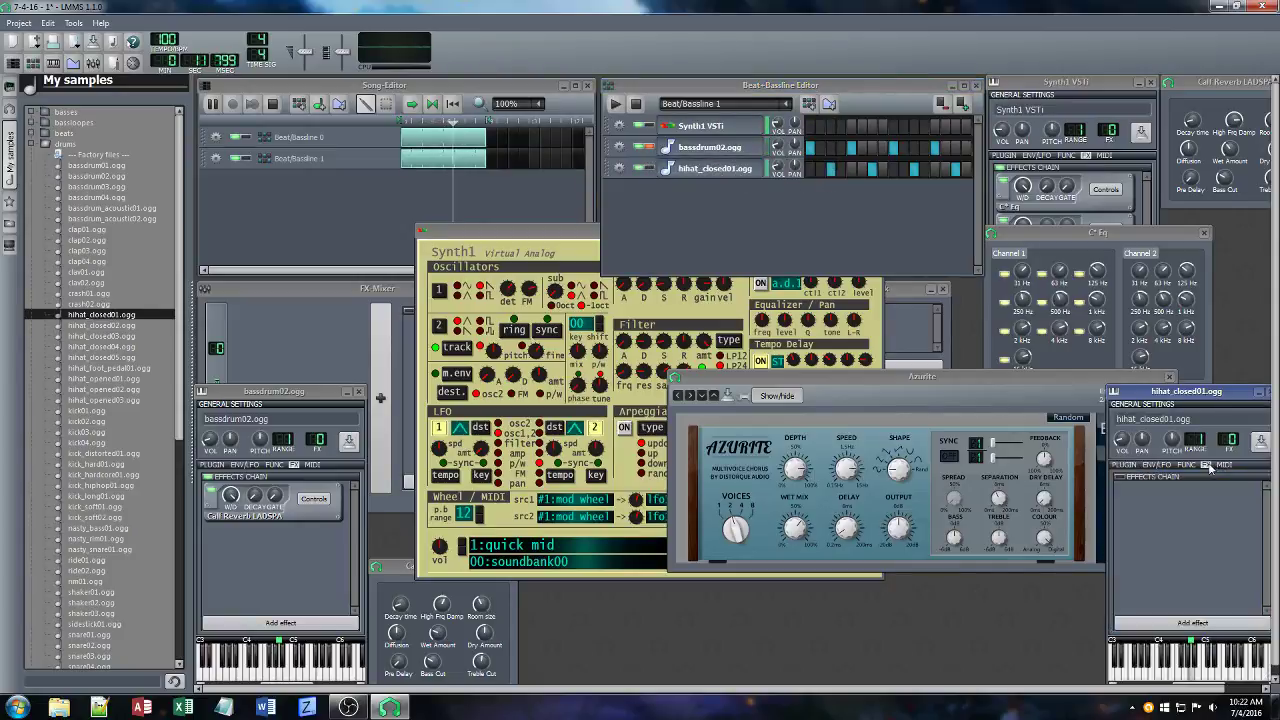
{"action": "left_click", "coordinate": [1192, 622]}
{"action": "type", "text": "azu"}
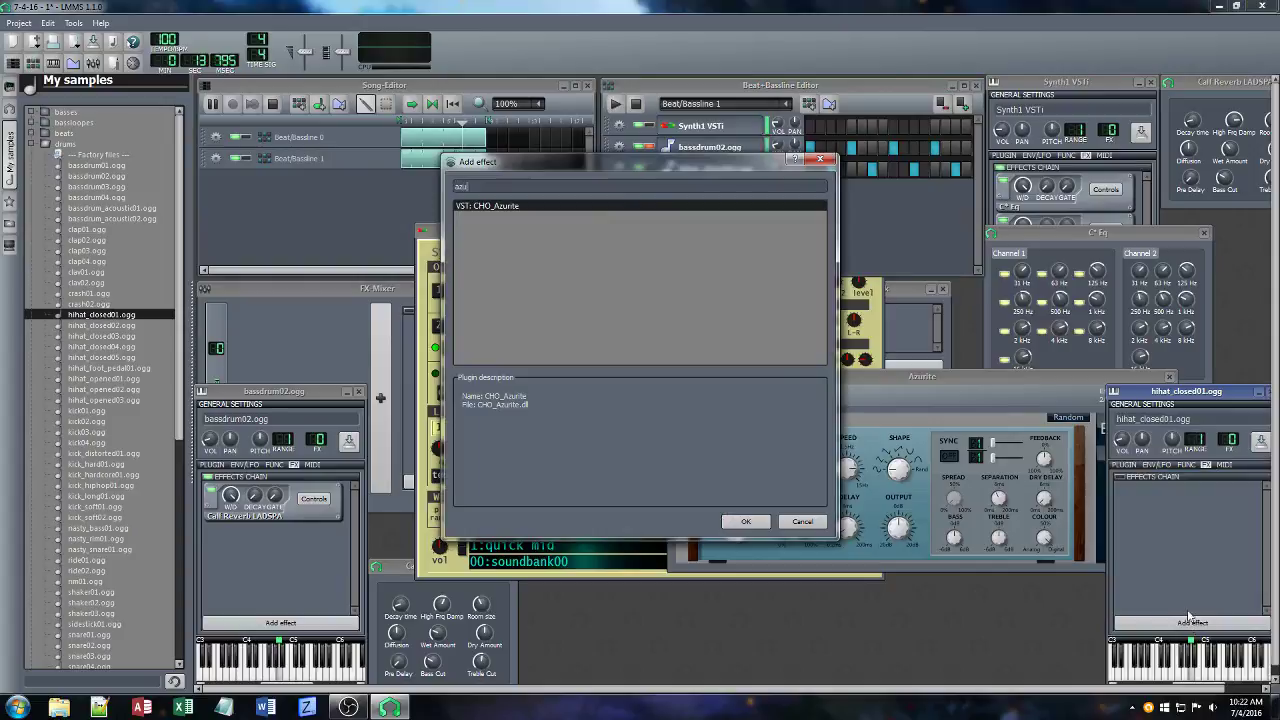
{"action": "key", "text": "Return"}
{"action": "left_click_drag", "start_coordinate": [1219, 391], "coordinate": [468, 175]}
Switch the hi-hat's Azurite chorus to the Subtle preset in Stereo mode.
{"action": "left_click", "coordinate": [812, 497]}
{"action": "left_click", "coordinate": [1026, 580]}
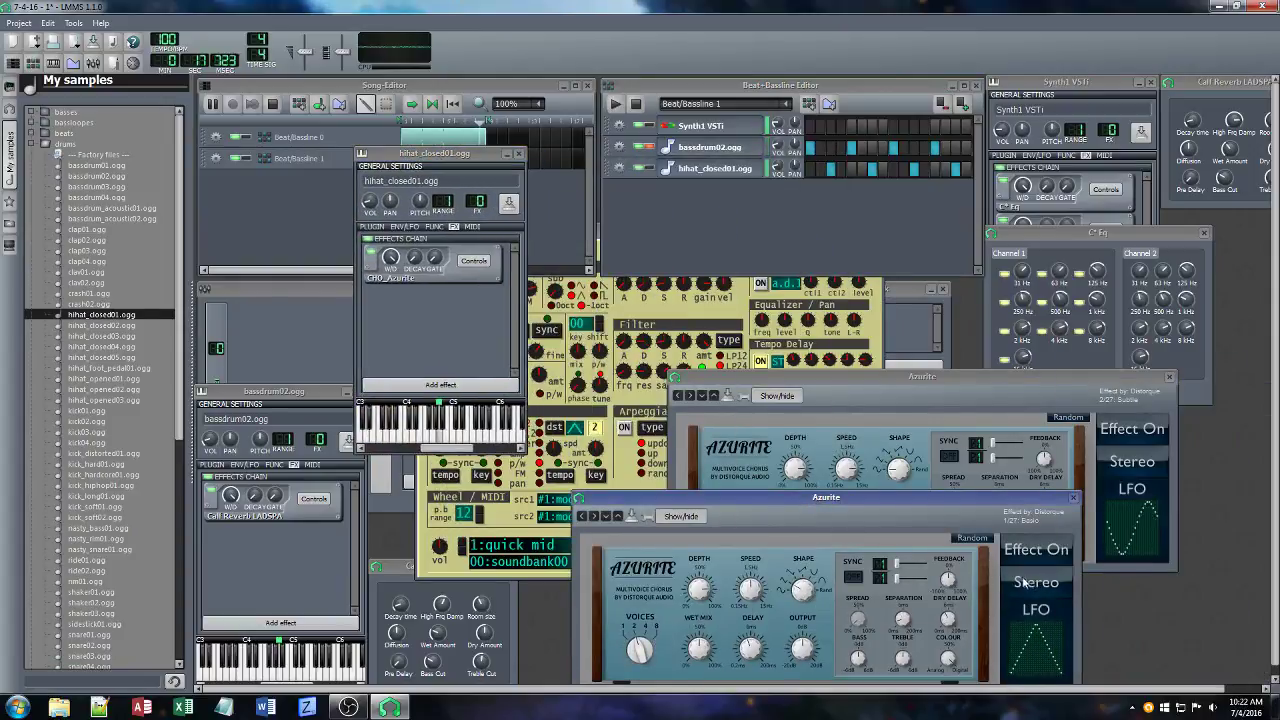
{"action": "left_click", "coordinate": [594, 517]}
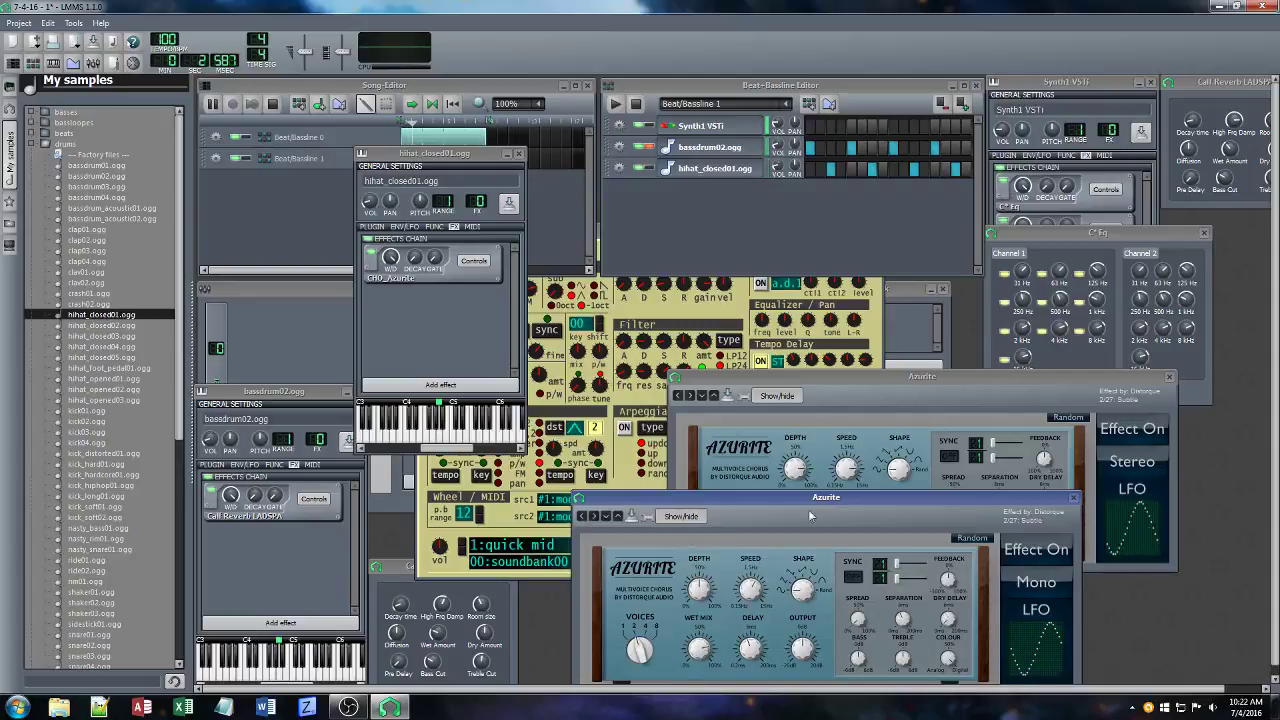
{"action": "left_click", "coordinate": [1022, 586]}
Add a C* Eq effect to the hihat_closed01.ogg effects chain.
{"action": "left_click", "coordinate": [440, 384]}
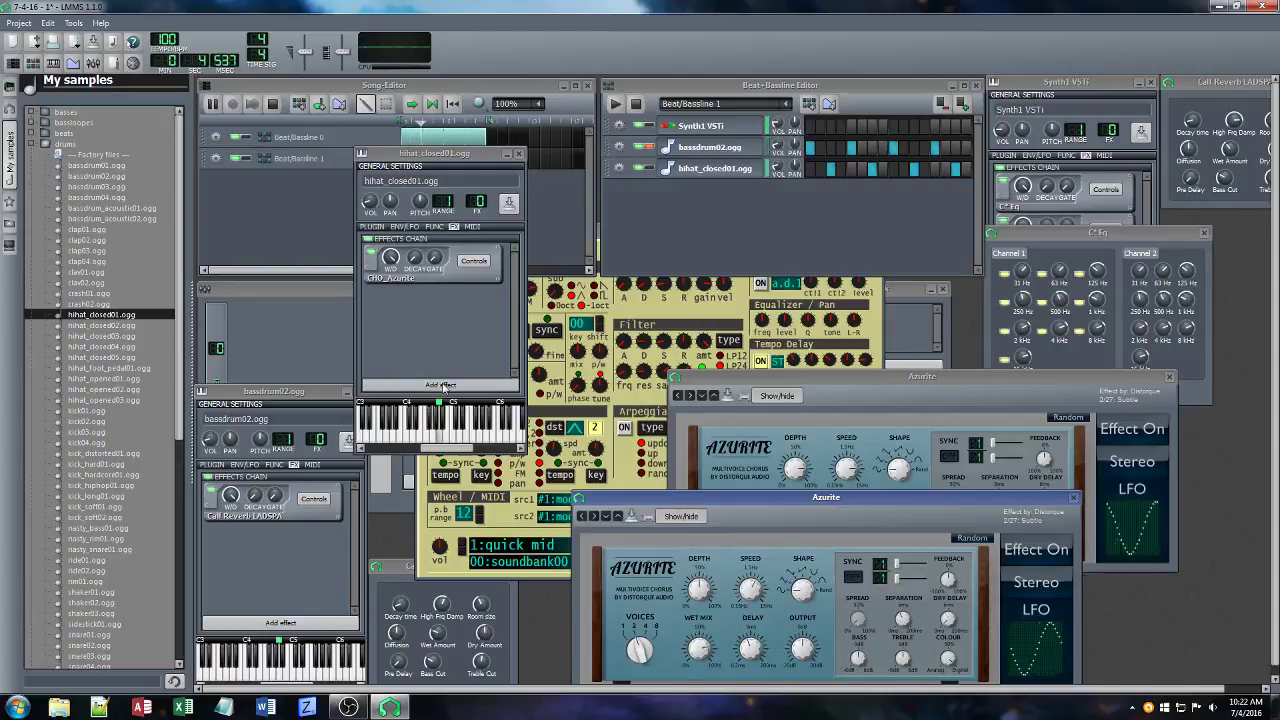
{"action": "type", "text": "e"}
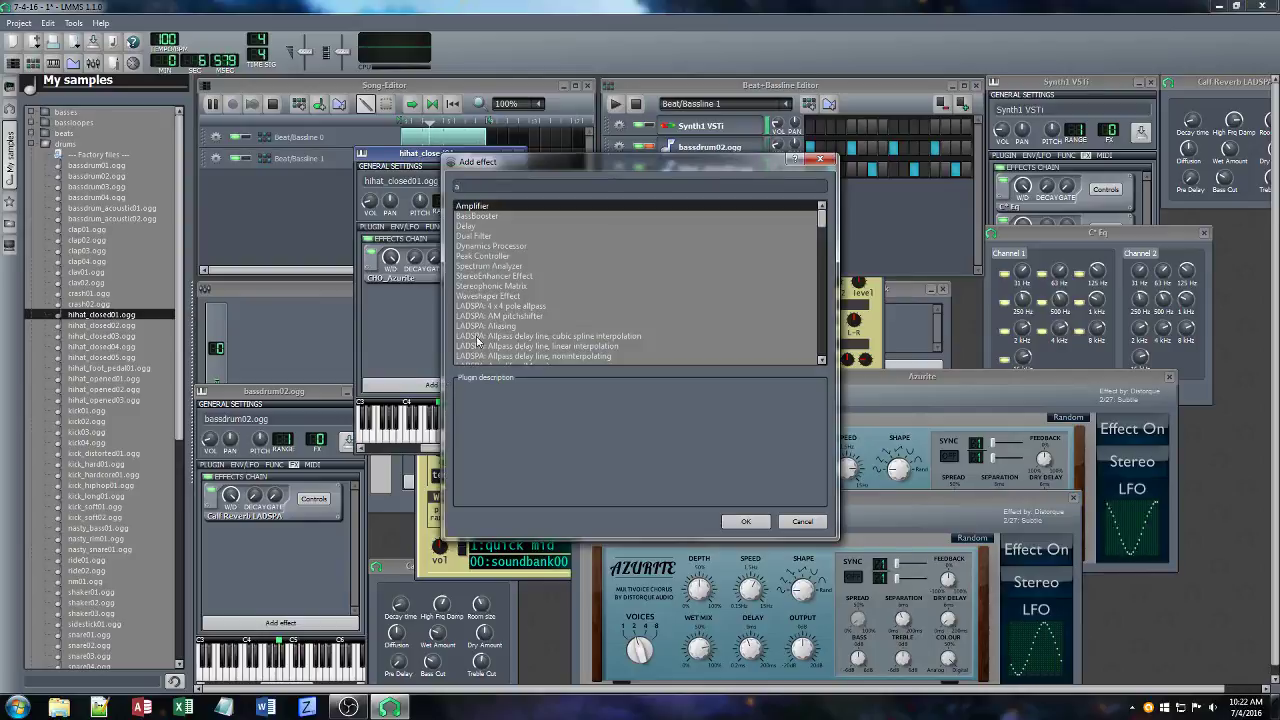
{"action": "type", "text": "q"}
{"action": "key", "text": "Return"}
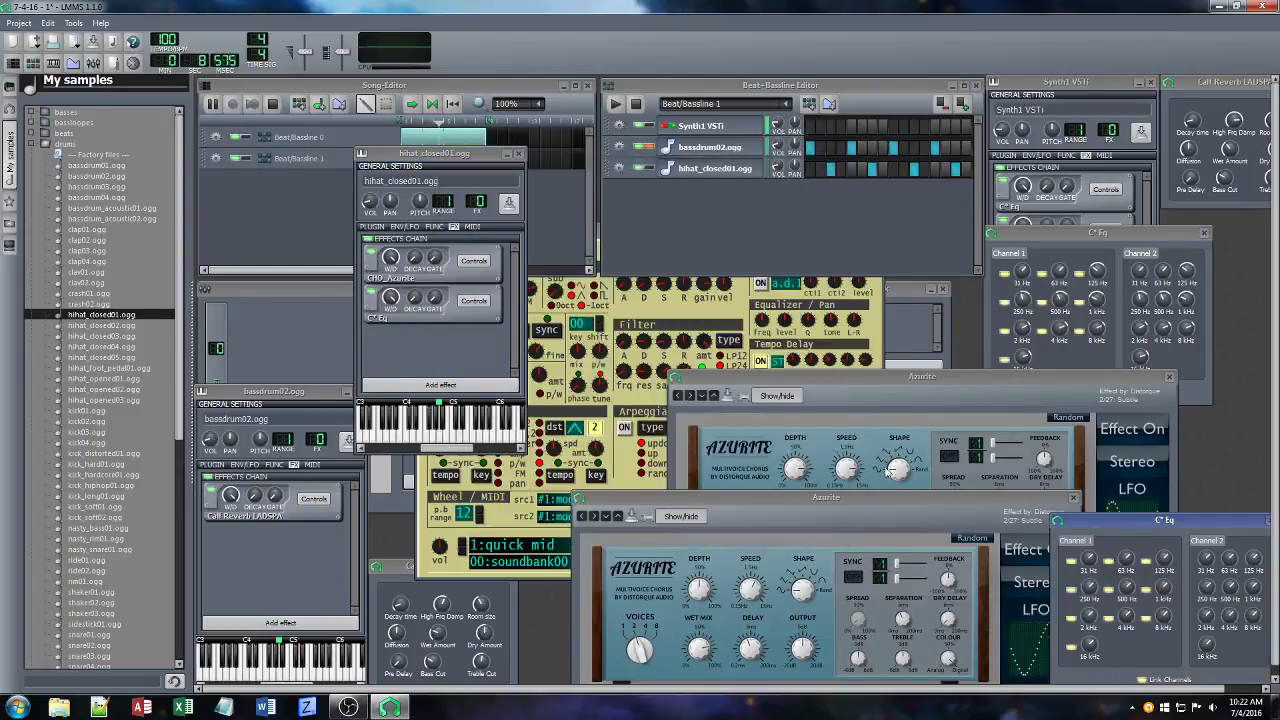
Adjust the 16 kHz and 8 kHz bands of the hi-hat's C* Eq and place it ahead of CHO_Azurite.
{"action": "left_click", "coordinate": [1089, 642]}
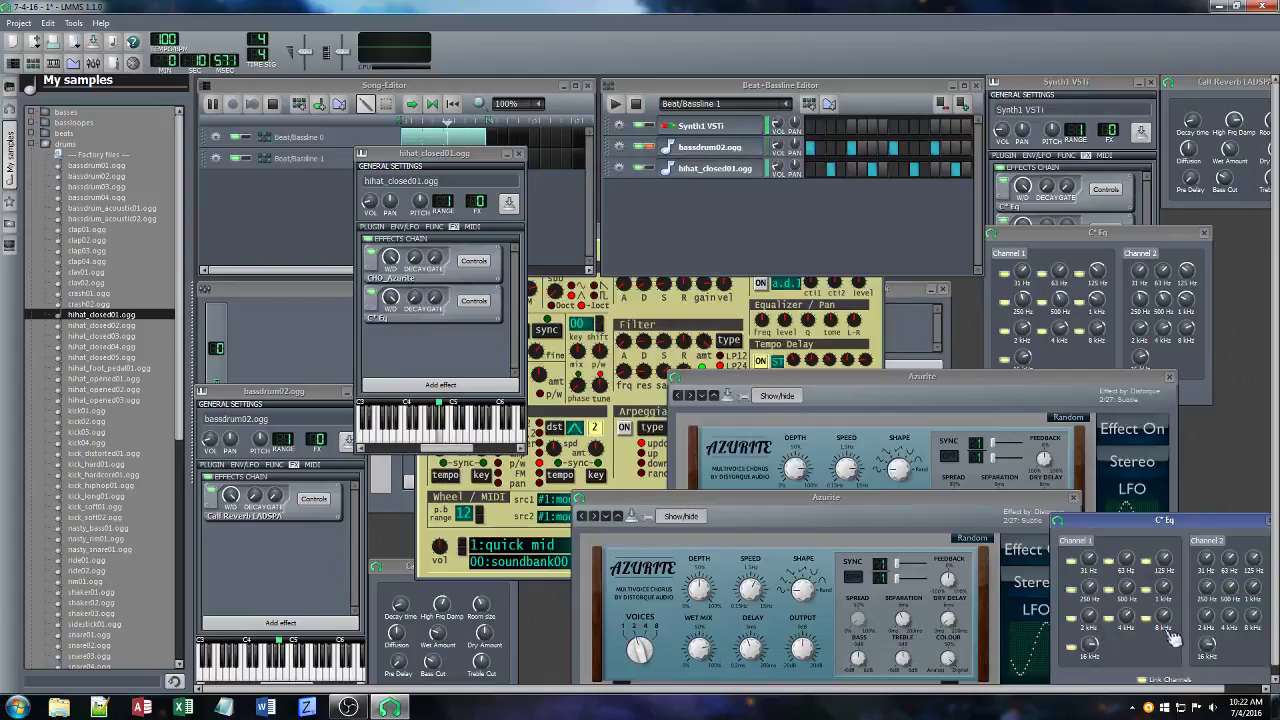
{"action": "left_click_drag", "start_coordinate": [1166, 617], "coordinate": [1166, 590]}
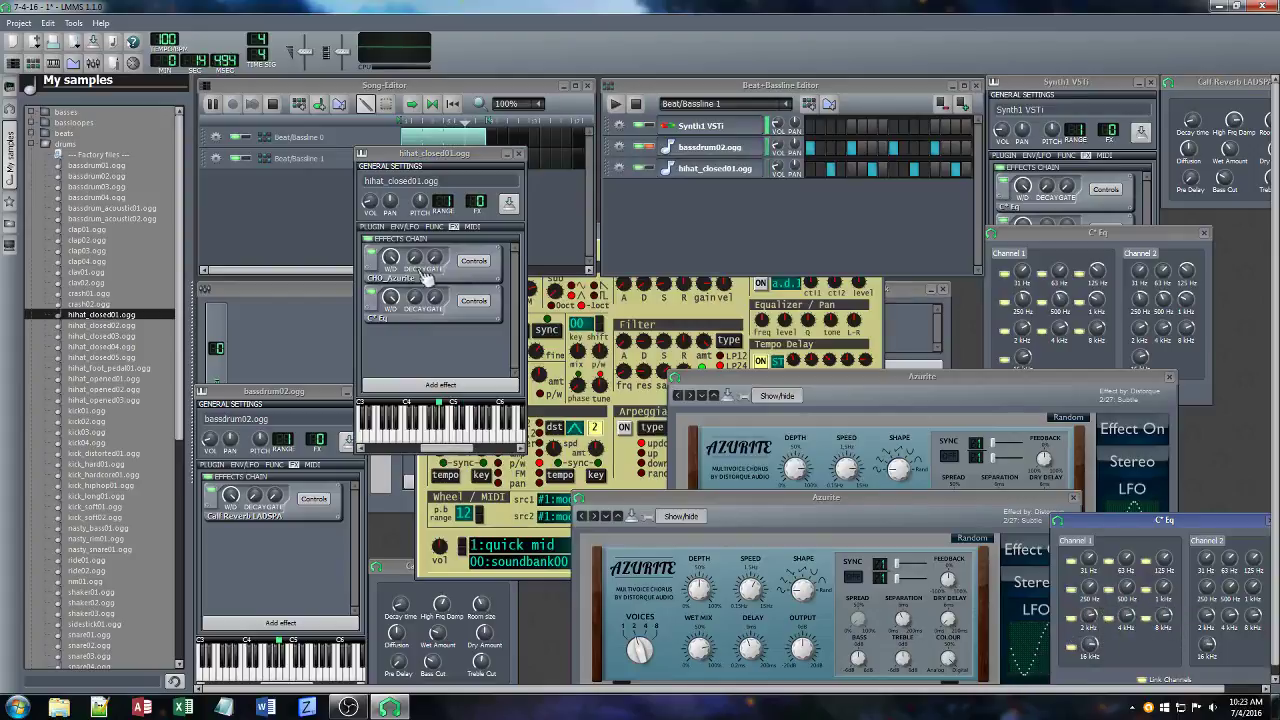
{"action": "right_click", "coordinate": [462, 270]}
{"action": "left_click", "coordinate": [500, 302]}
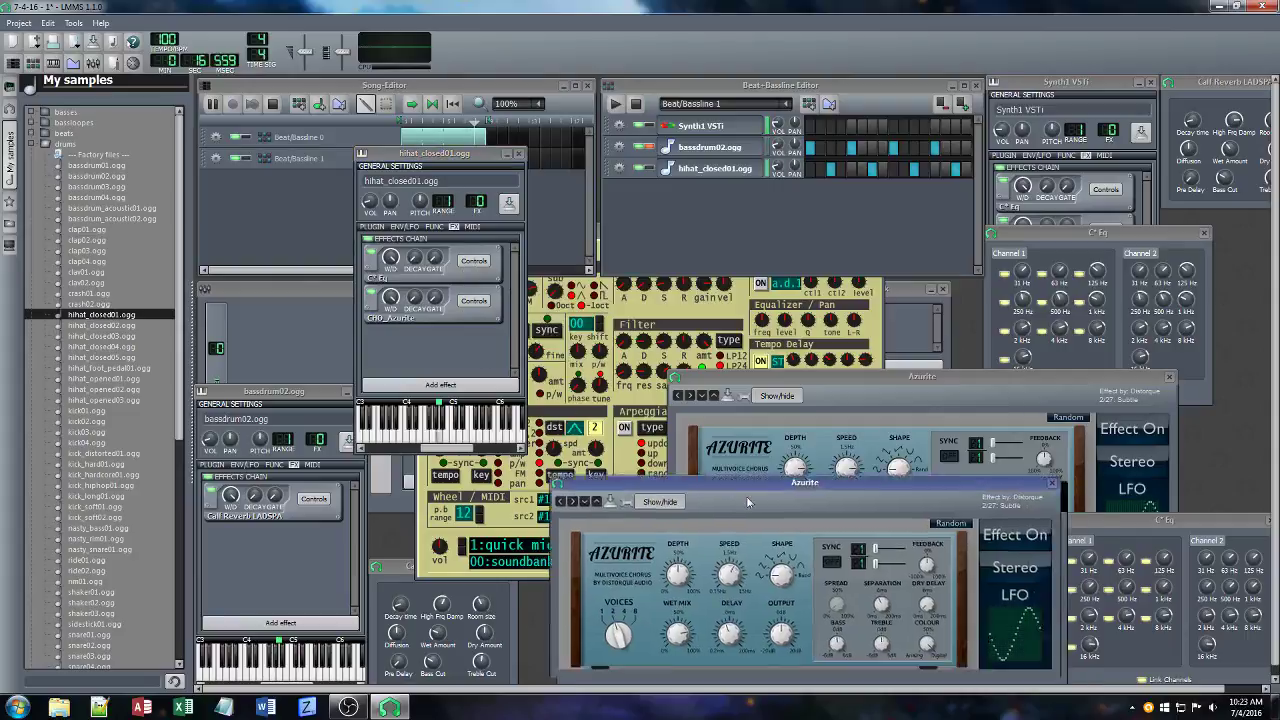
Load the Flanger - TZF preset in the hi-hat's Azurite in Stereo mode and adjust the C* Eq wet/dry level.
{"action": "left_click_drag", "start_coordinate": [714, 483], "coordinate": [568, 396]}
{"action": "left_click", "coordinate": [438, 414]}
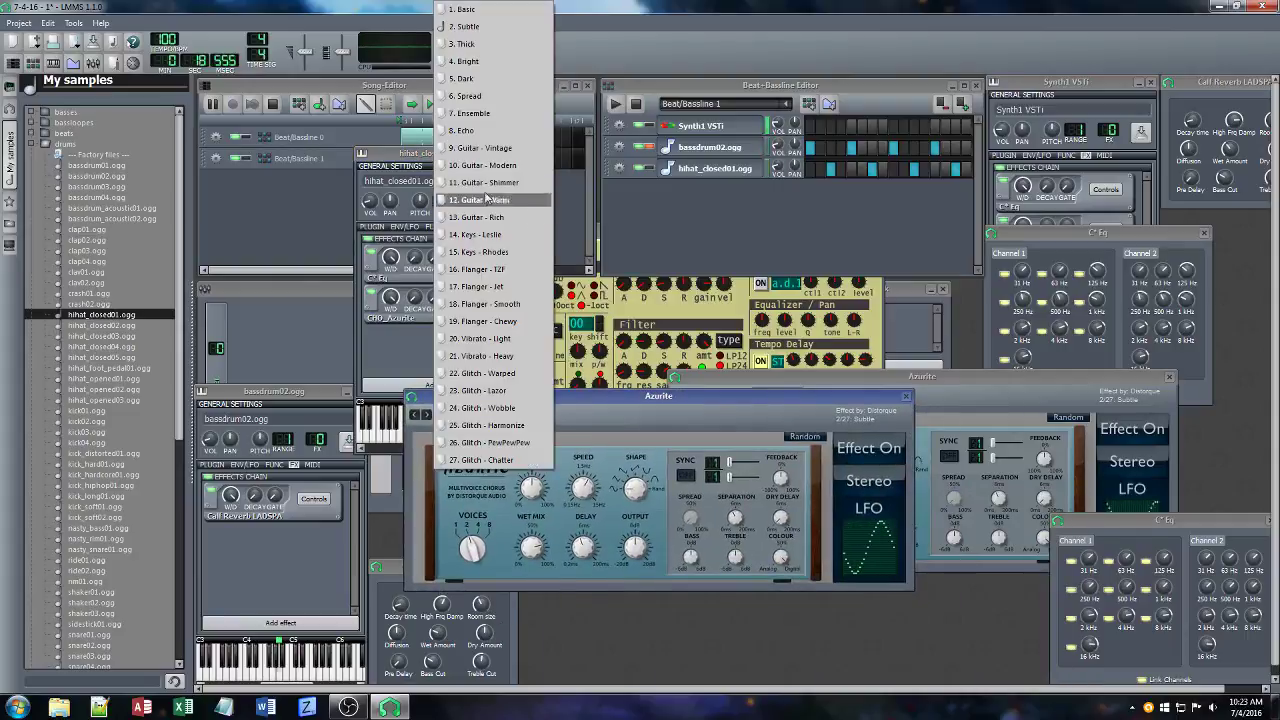
{"action": "left_click", "coordinate": [495, 270]}
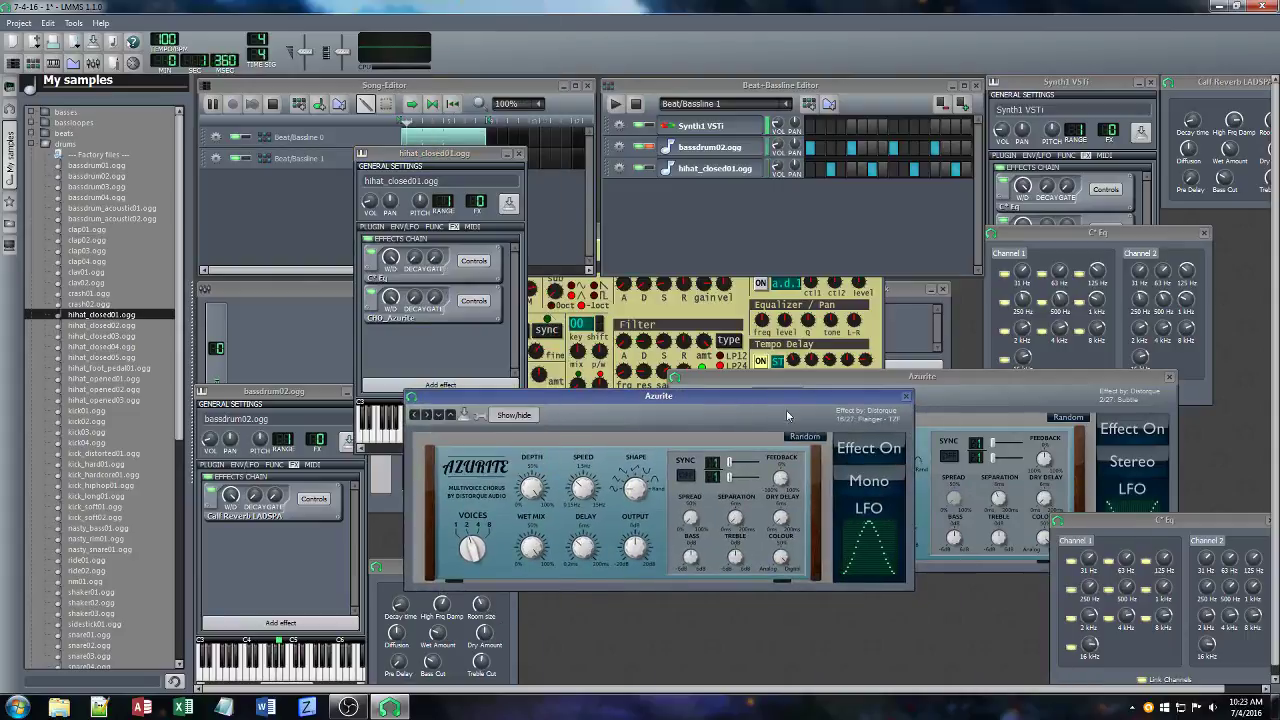
{"action": "left_click", "coordinate": [861, 481]}
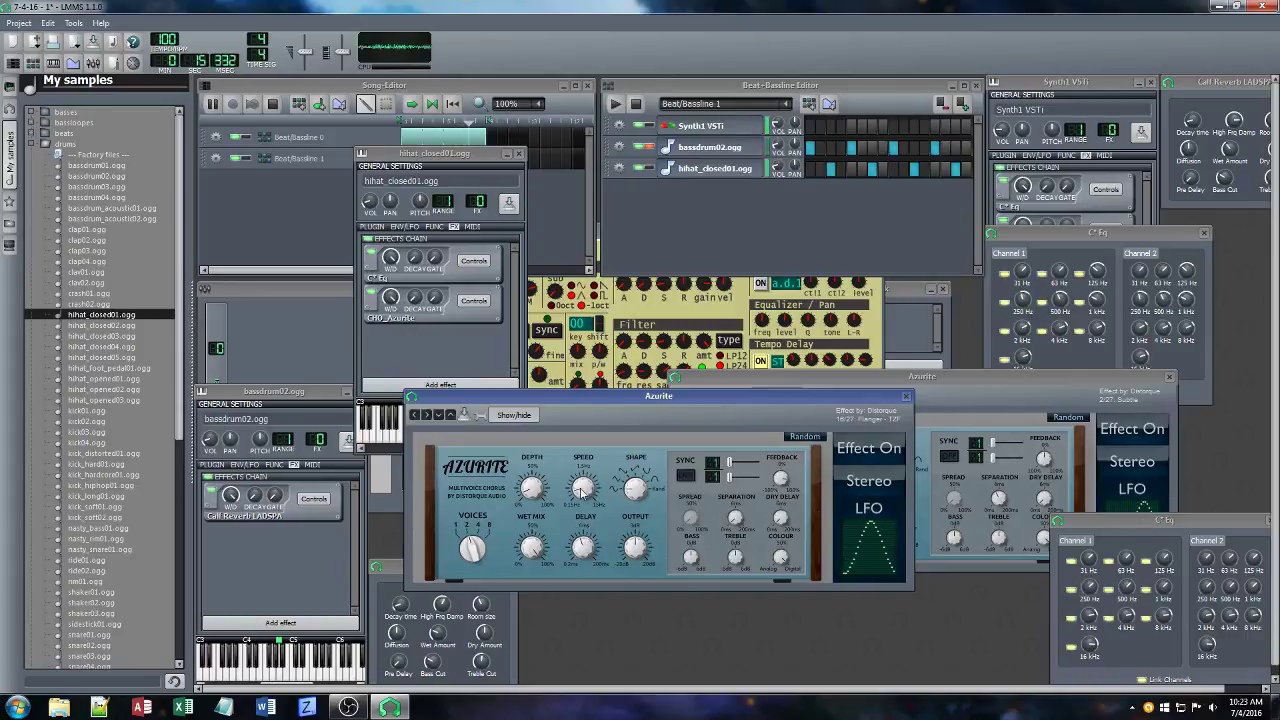
{"action": "left_click", "coordinate": [392, 258]}
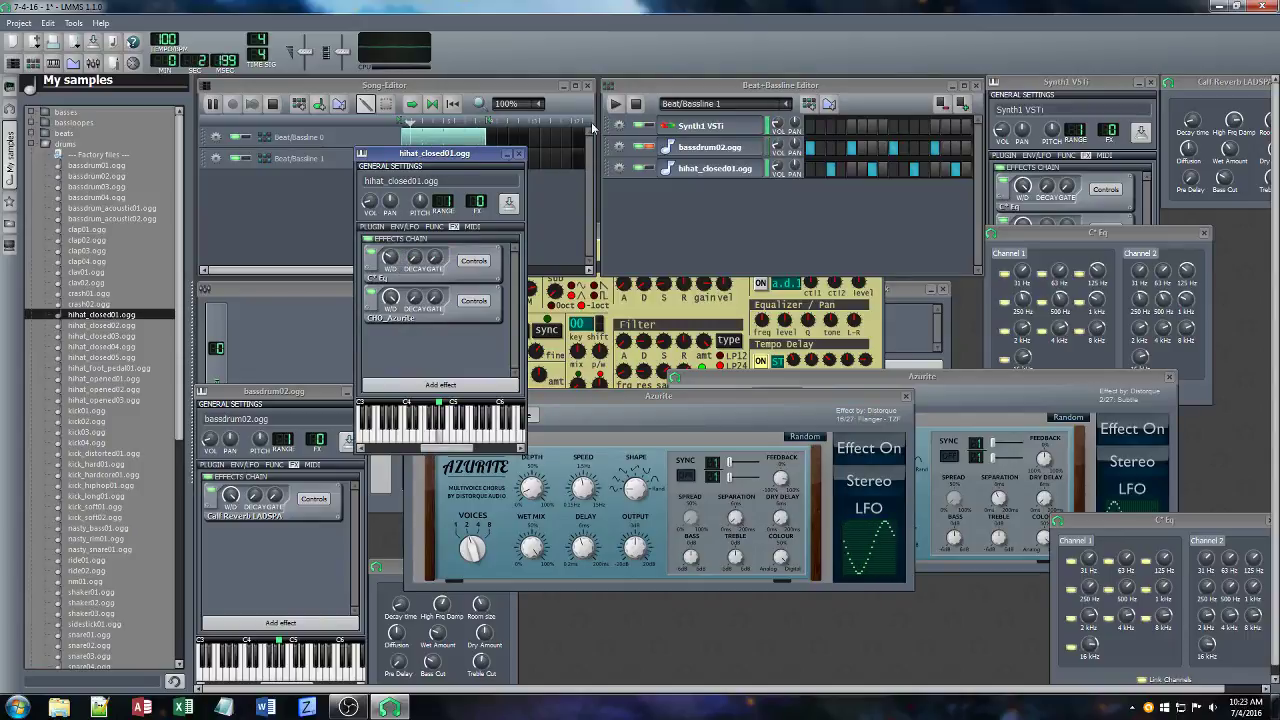
Turn off solo on bassdrum02.ogg and readjust the Synth1 VSTi track volume.
{"action": "left_click", "coordinate": [660, 148]}
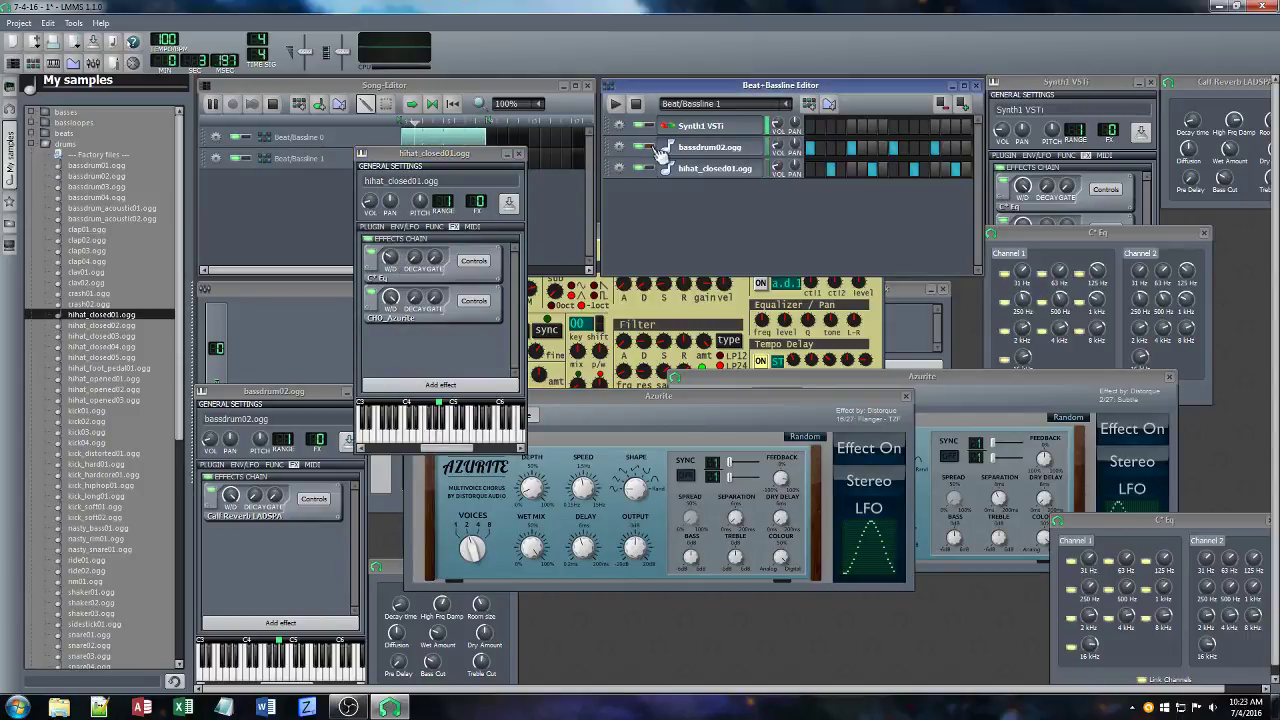
{"action": "left_click", "coordinate": [296, 195]}
{"action": "left_click_drag", "start_coordinate": [777, 125], "coordinate": [777, 125]}
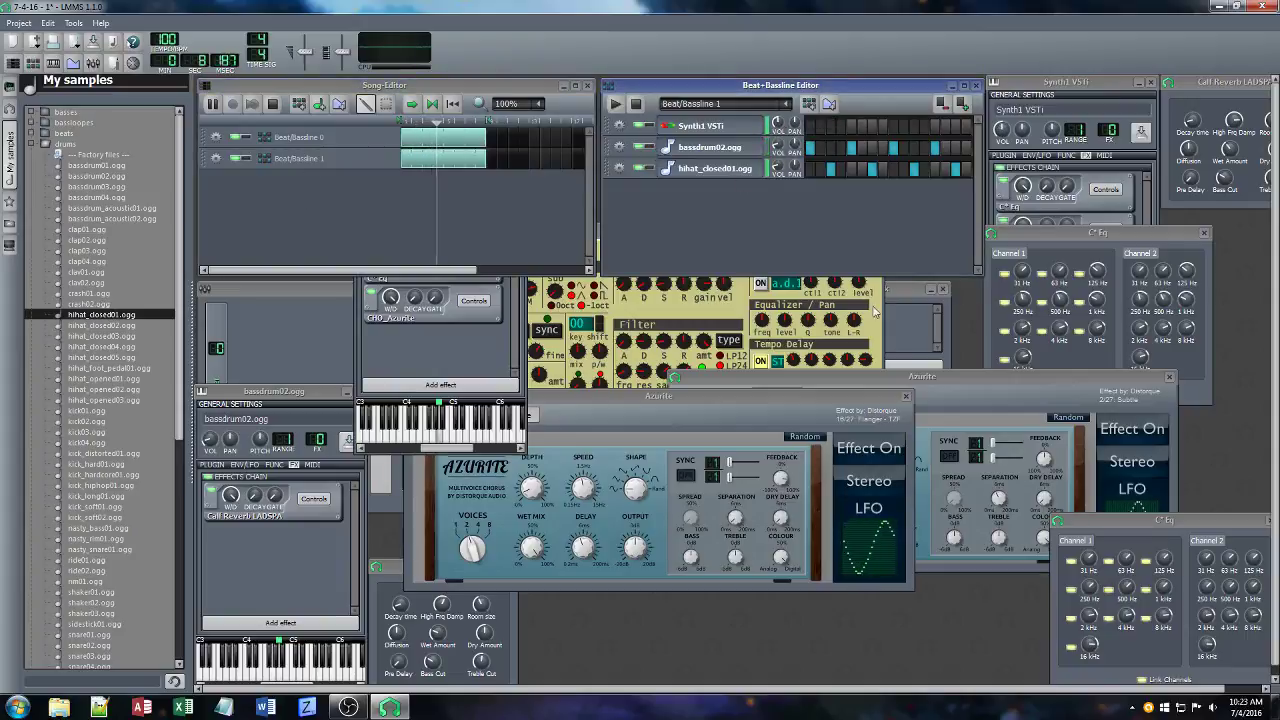
Close the hi-hat's C* Eq and Azurite windows and the hihat_closed01.ogg instrument window.
{"action": "left_click_drag", "start_coordinate": [1275, 522], "coordinate": [1010, 484]}
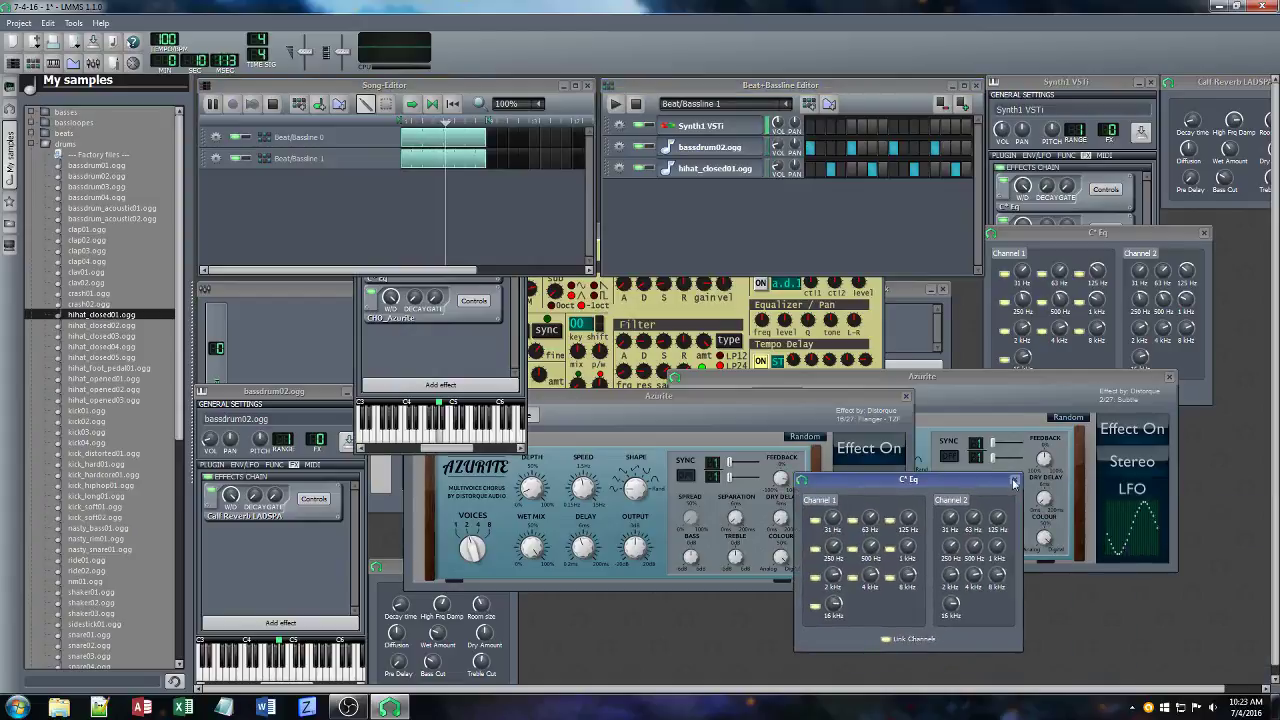
{"action": "left_click", "coordinate": [1010, 484]}
{"action": "left_click", "coordinate": [906, 396]}
{"action": "left_click", "coordinate": [367, 328]}
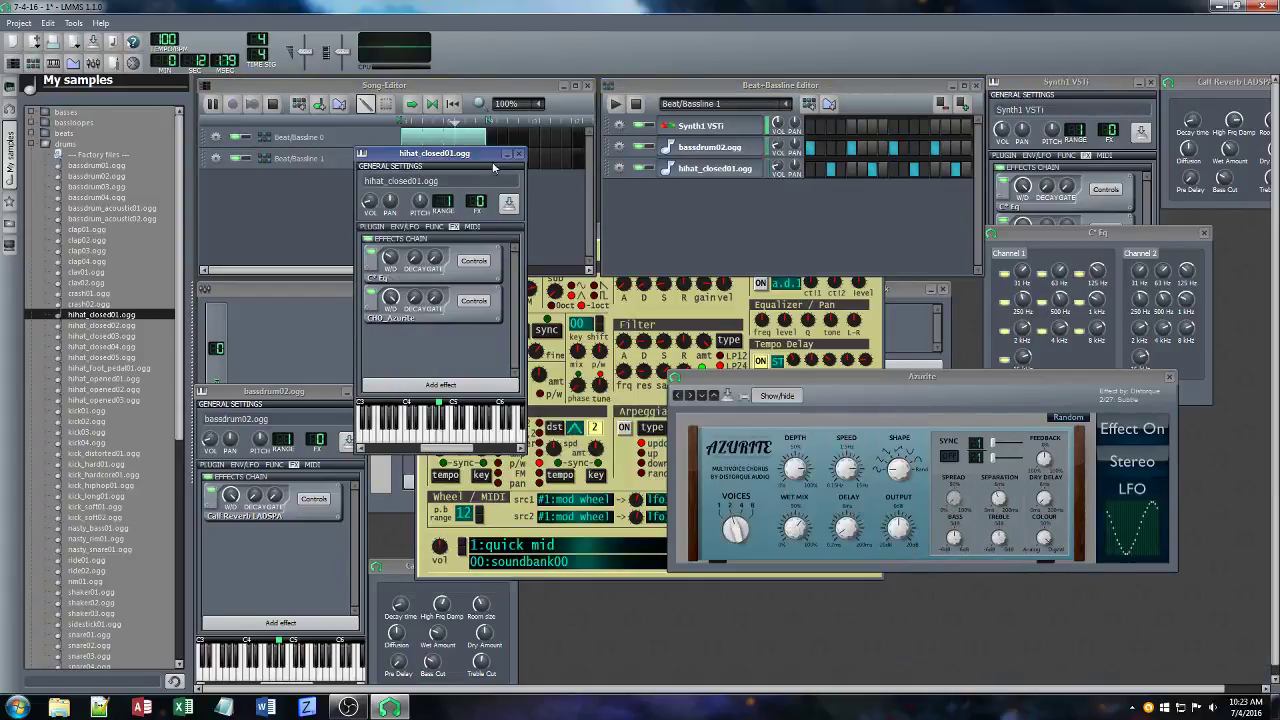
{"action": "left_click", "coordinate": [519, 153]}
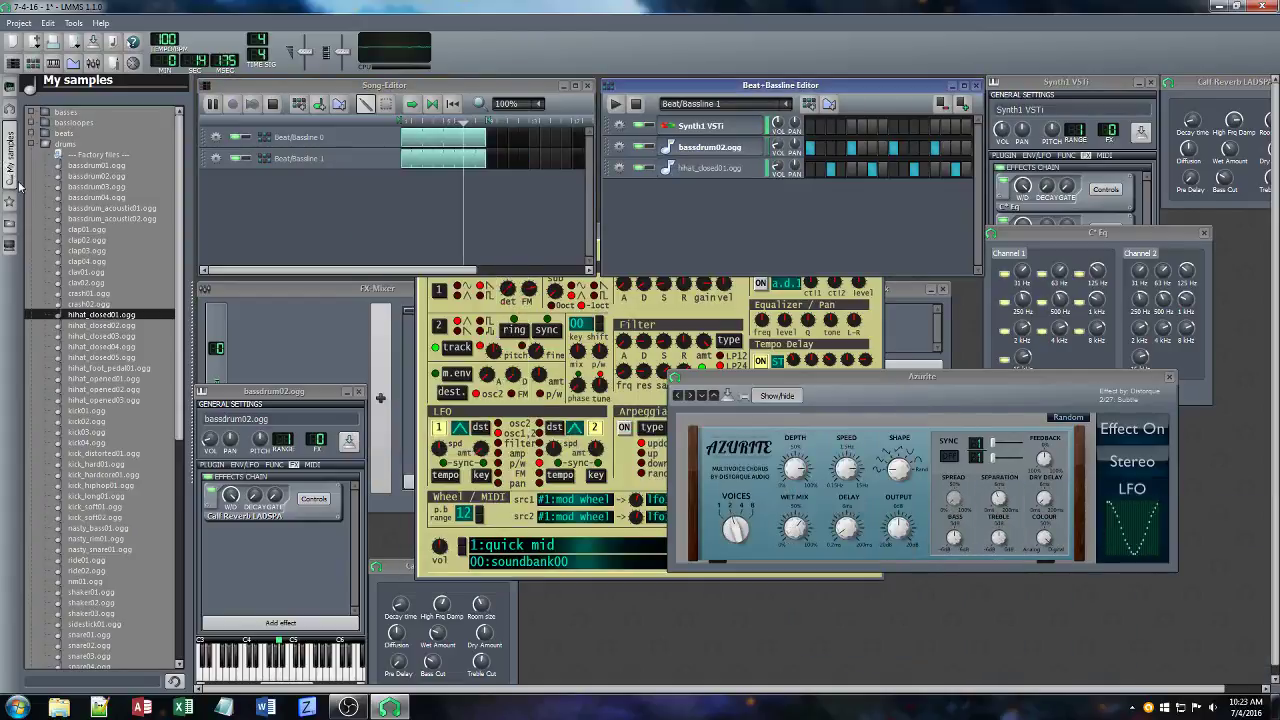
Collapse the samples browser and close the Synth1 VSTi instrument window with its Calf Reverb, C* Eq and Azurite windows.
{"action": "left_click", "coordinate": [8, 168]}
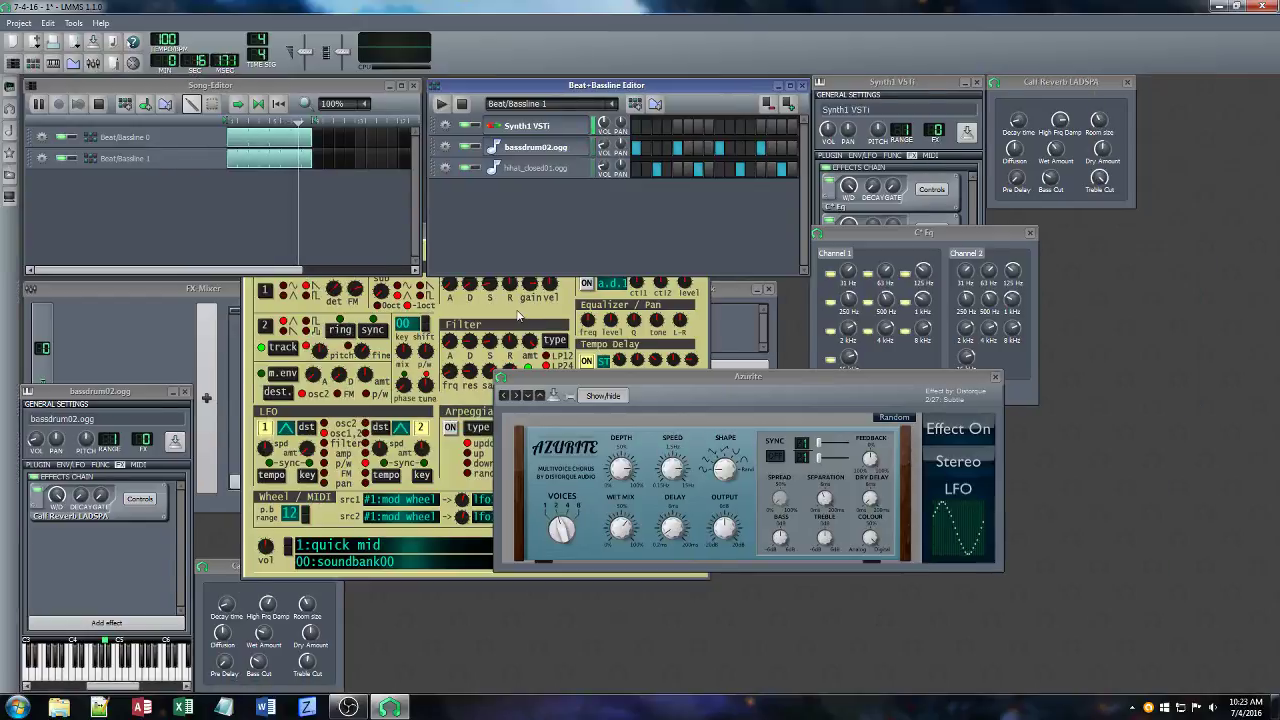
{"action": "left_click", "coordinate": [966, 80]}
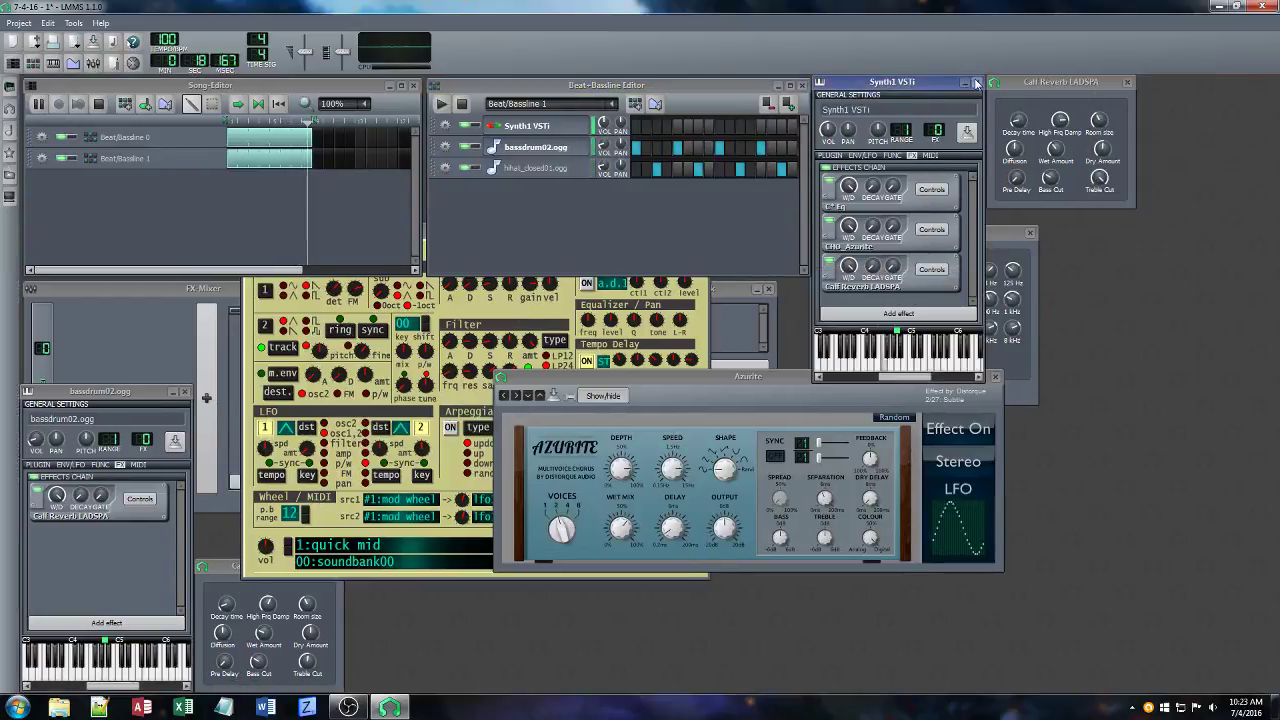
{"action": "left_click", "coordinate": [976, 81]}
{"action": "left_click", "coordinate": [1127, 81]}
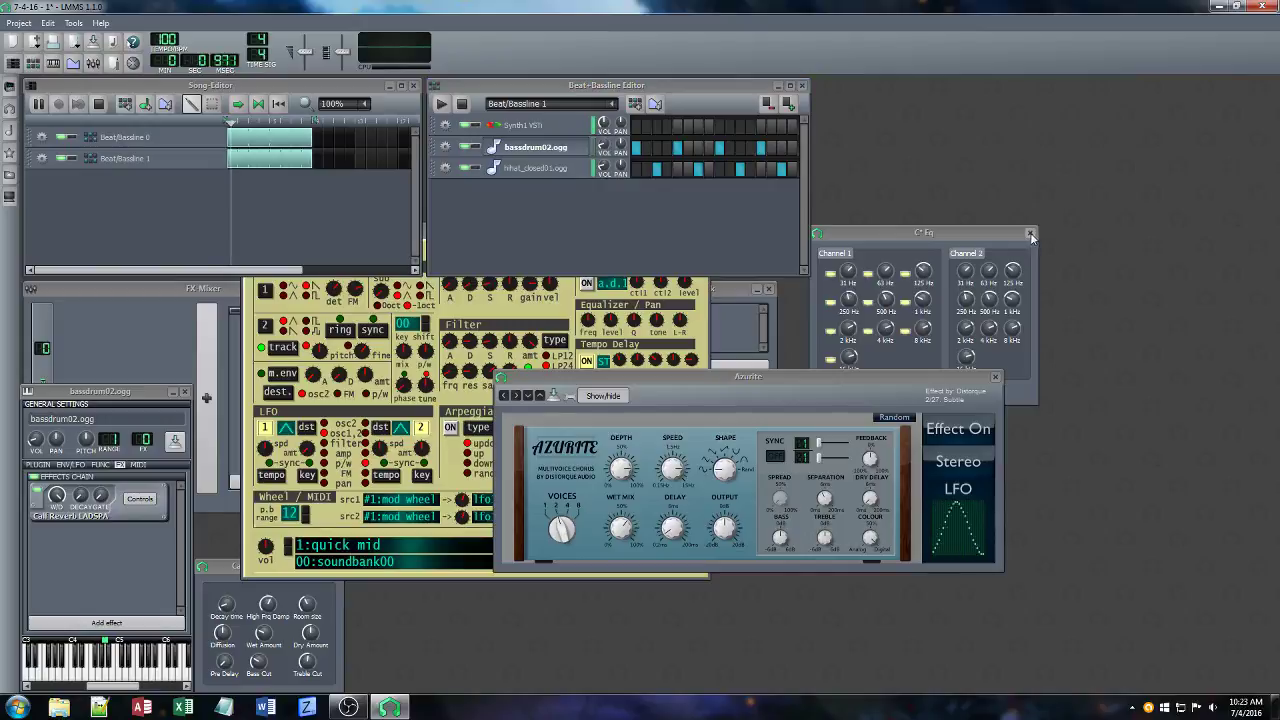
{"action": "left_click", "coordinate": [1032, 232]}
{"action": "left_click", "coordinate": [995, 376]}
Close the Controller Rack, Synth1 interface, bassdrum02.ogg, FX-Mixer and remaining Calf Reverb windows.
{"action": "left_click", "coordinate": [732, 288]}
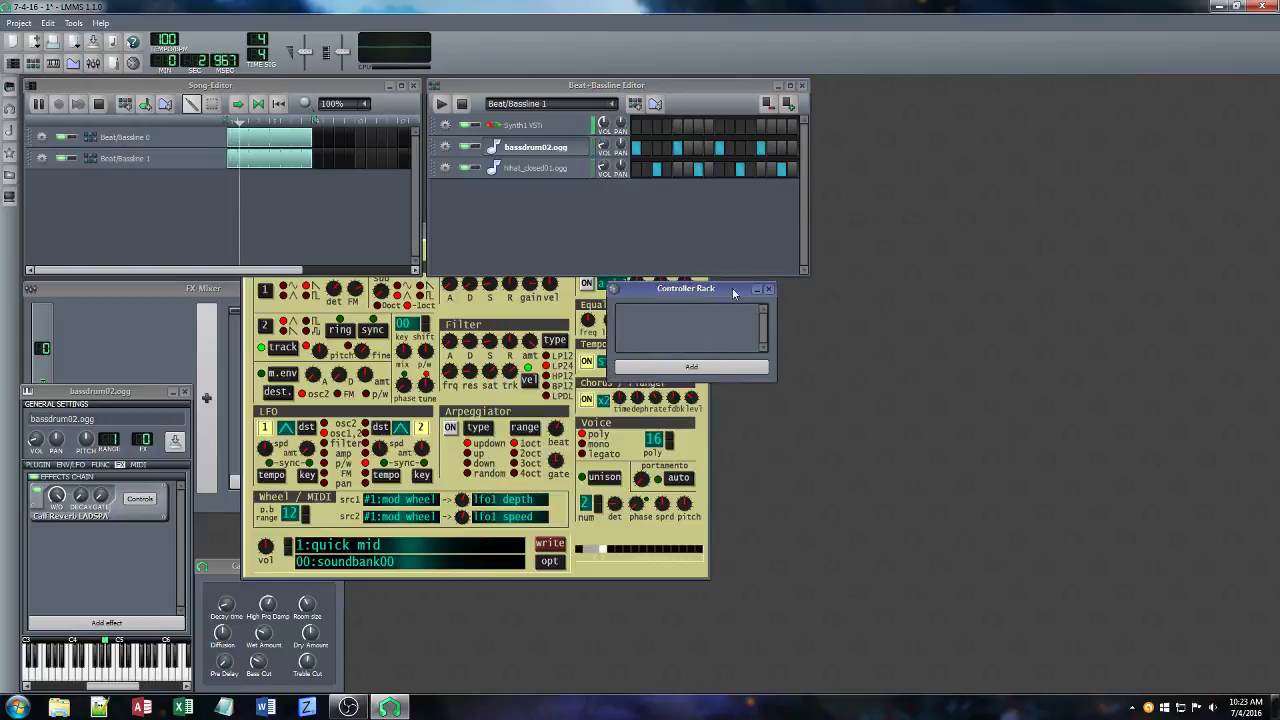
{"action": "left_click", "coordinate": [770, 287]}
{"action": "left_click", "coordinate": [708, 293]}
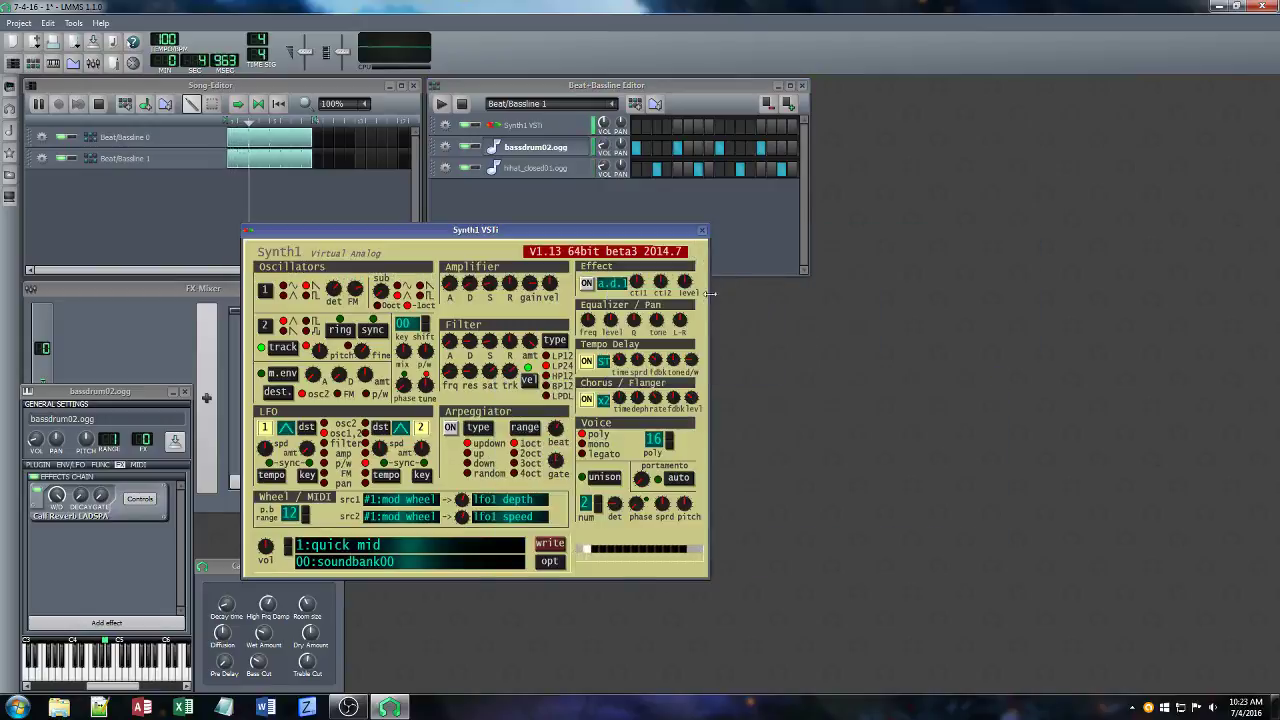
{"action": "left_click", "coordinate": [701, 230]}
{"action": "left_click", "coordinate": [184, 391]}
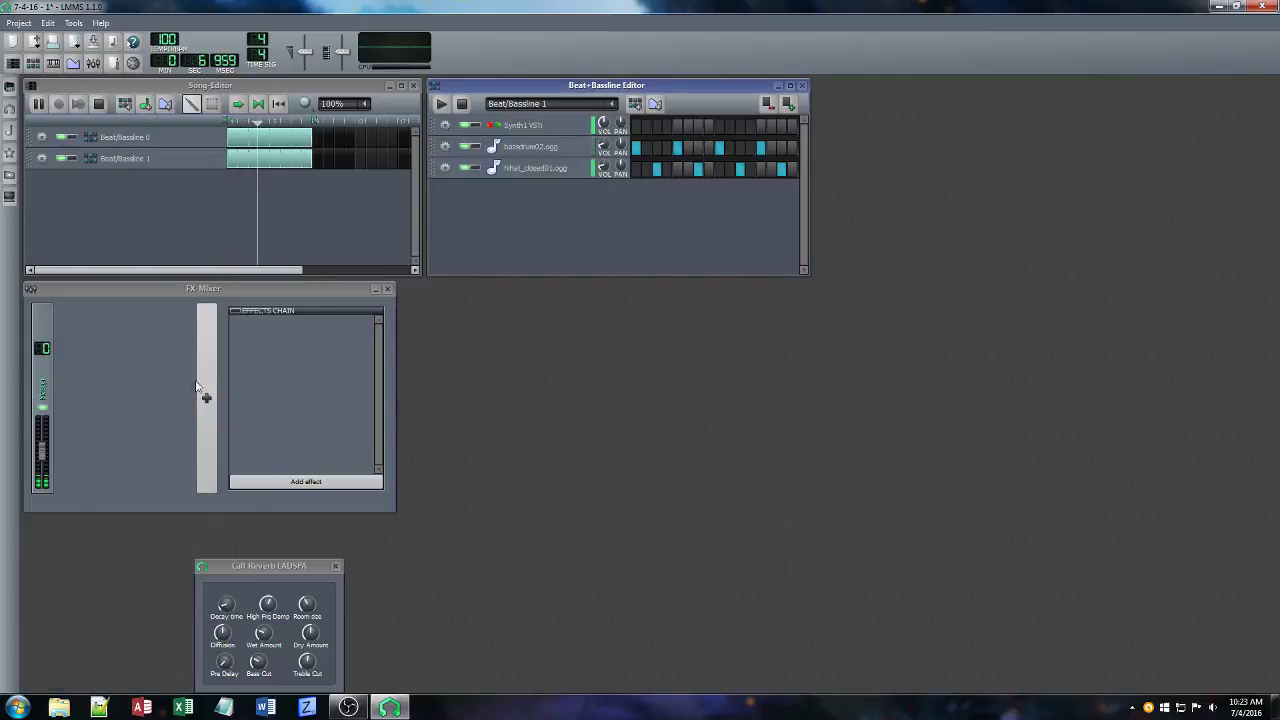
{"action": "left_click", "coordinate": [387, 288]}
{"action": "left_click", "coordinate": [335, 568]}
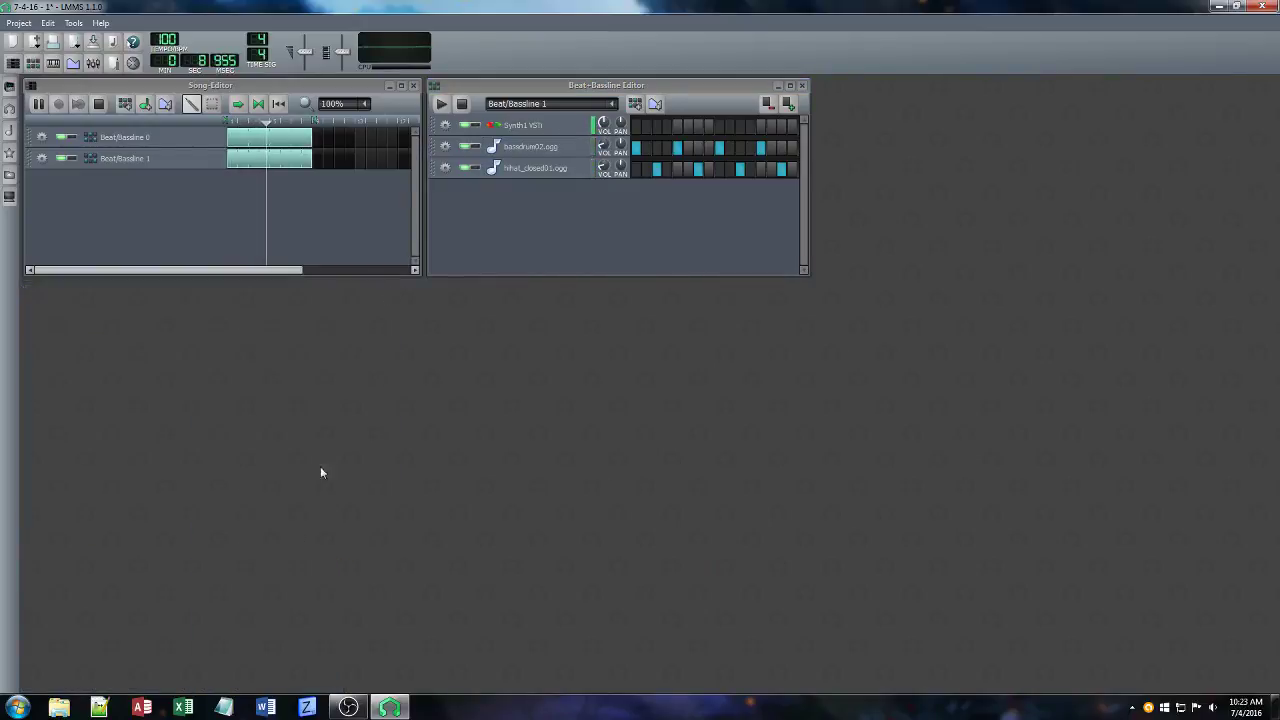
Add a third beat/bassline track, show the instrument plugins, and arrange the Song-Editor and Beat+Bassline Editor side by side.
{"action": "left_click_drag", "start_coordinate": [467, 85], "coordinate": [790, 205]}
{"action": "left_click_drag", "start_coordinate": [305, 88], "coordinate": [470, 212]}
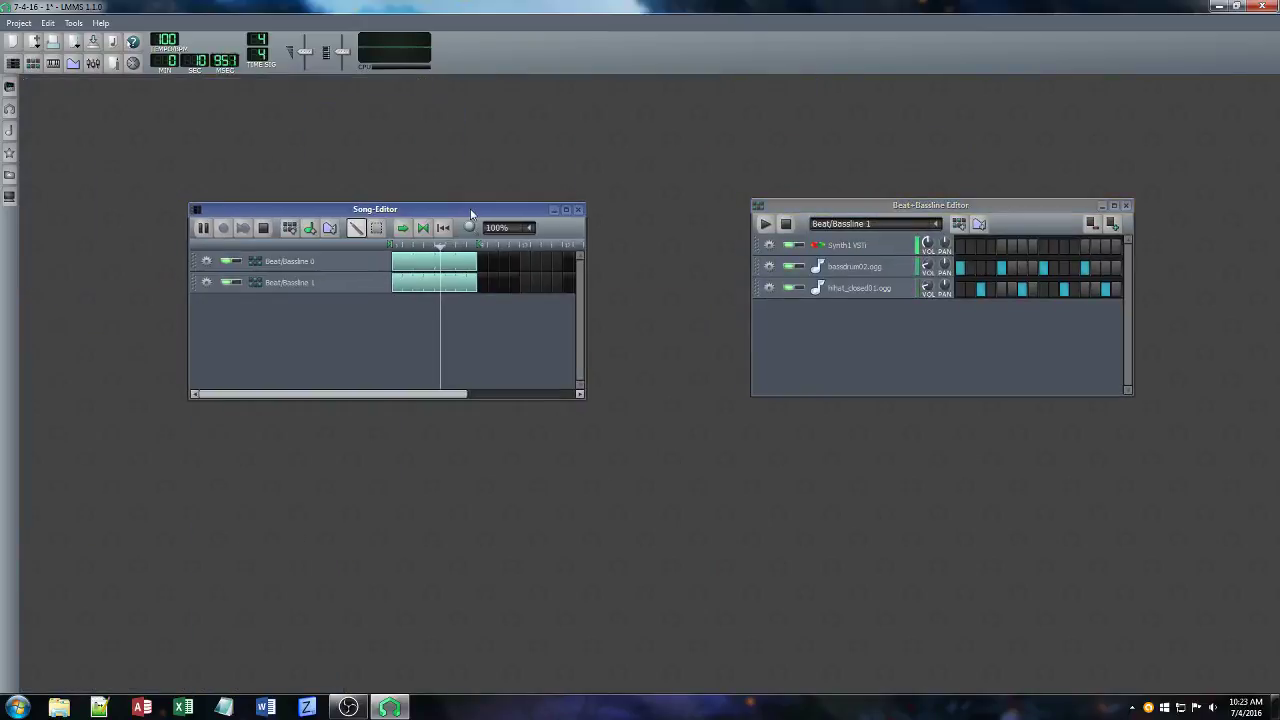
{"action": "left_click", "coordinate": [289, 227]}
{"action": "left_click", "coordinate": [9, 95]}
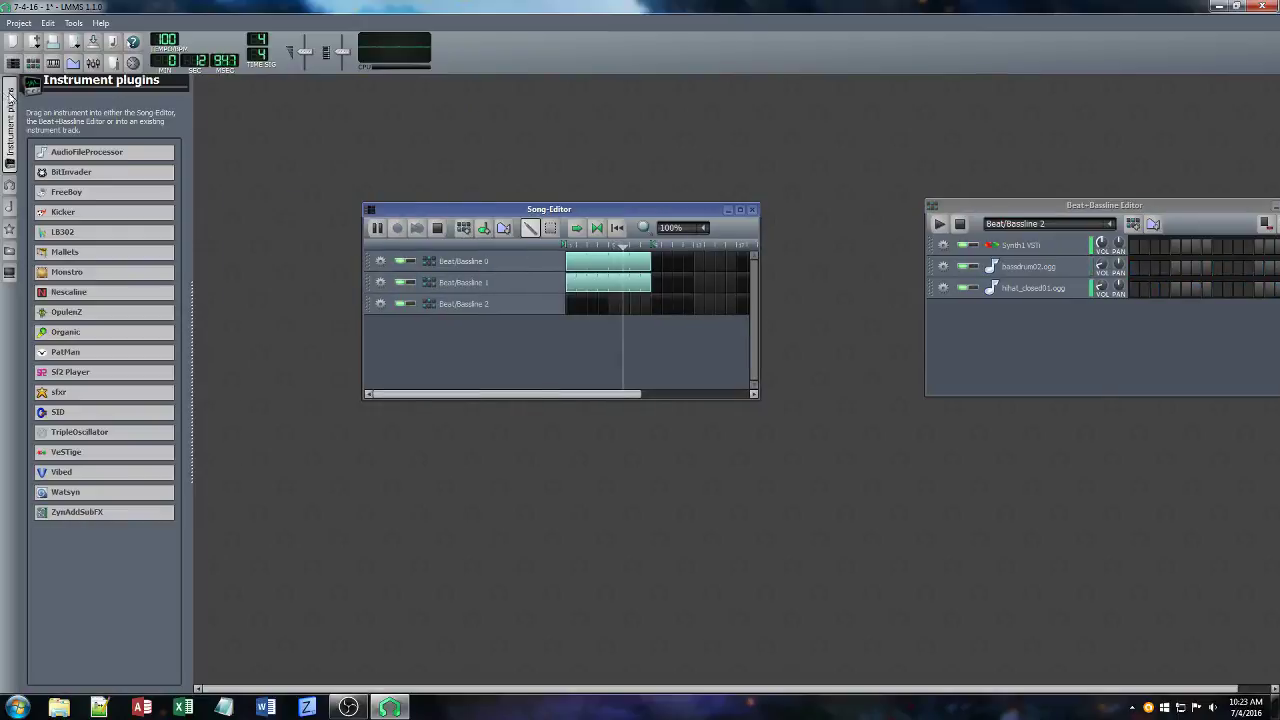
{"action": "left_click_drag", "start_coordinate": [1058, 211], "coordinate": [897, 218]}
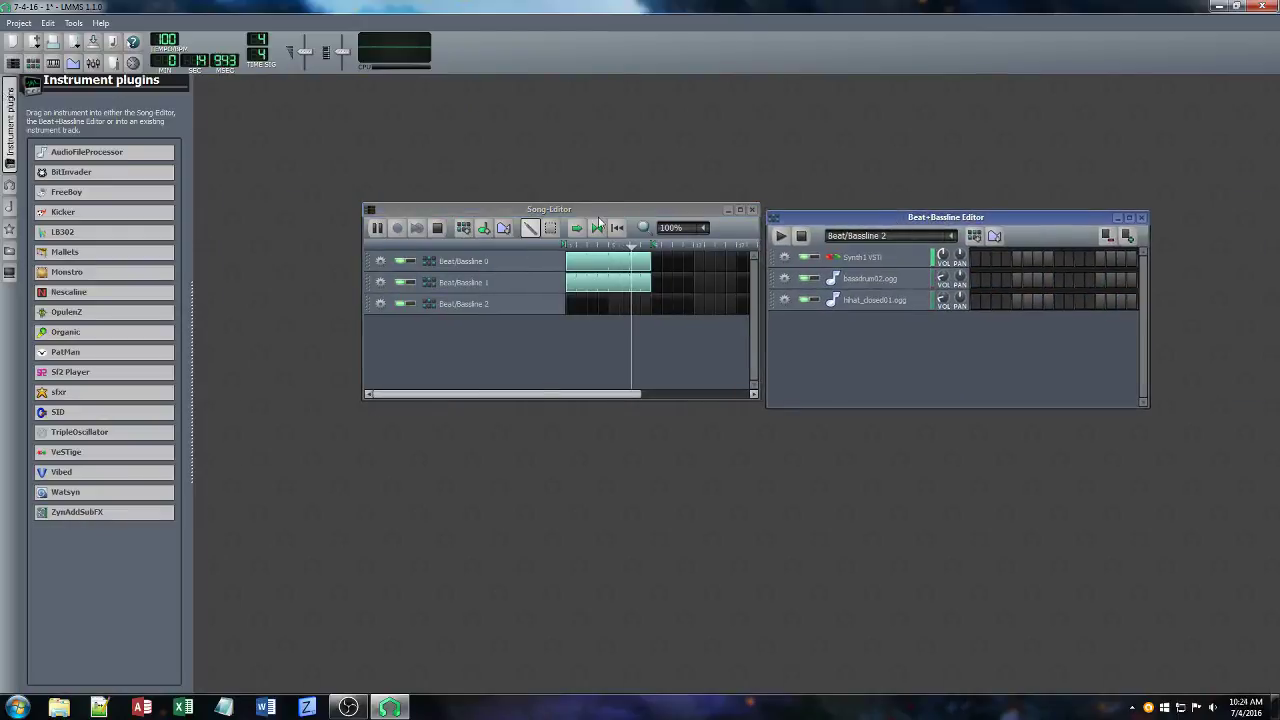
{"action": "left_click_drag", "start_coordinate": [603, 210], "coordinate": [497, 209]}
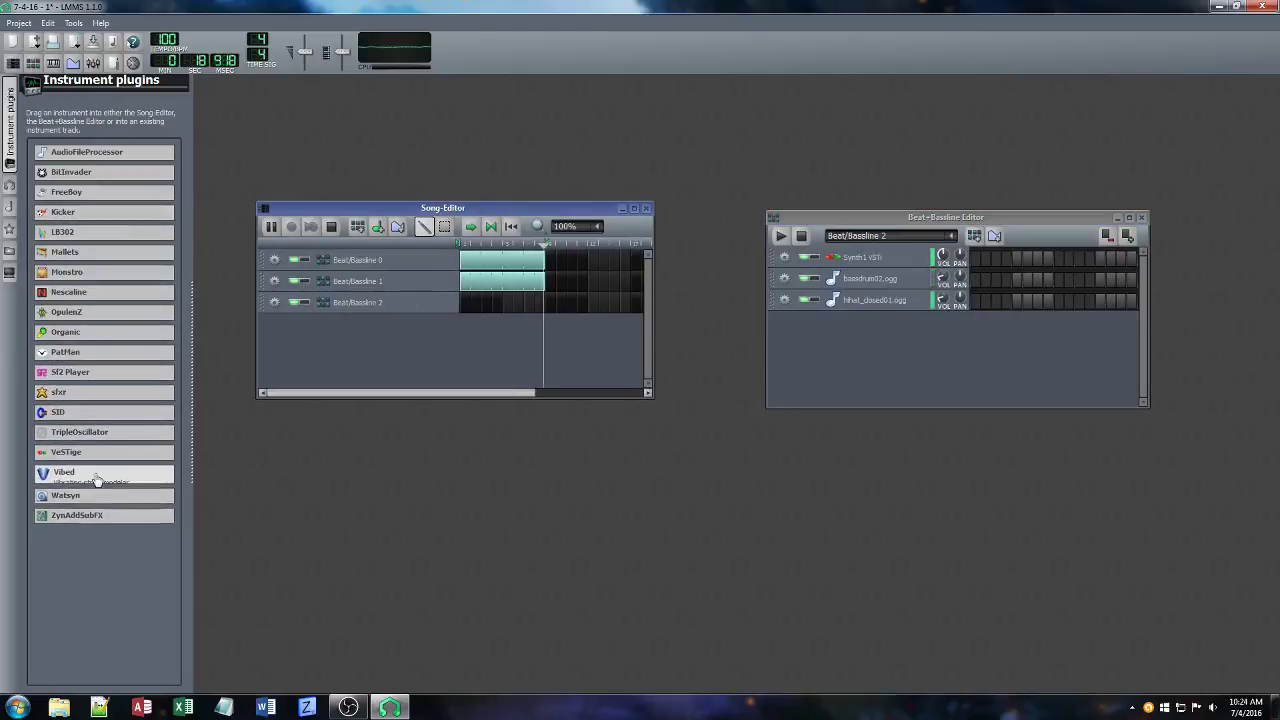
Add a VeSTige instrument to Beat/Bassline 2 and load Synth1 VST64.dll from the Instruments\Synths\Synth1 folder.
{"action": "left_click_drag", "start_coordinate": [66, 452], "coordinate": [871, 322]}
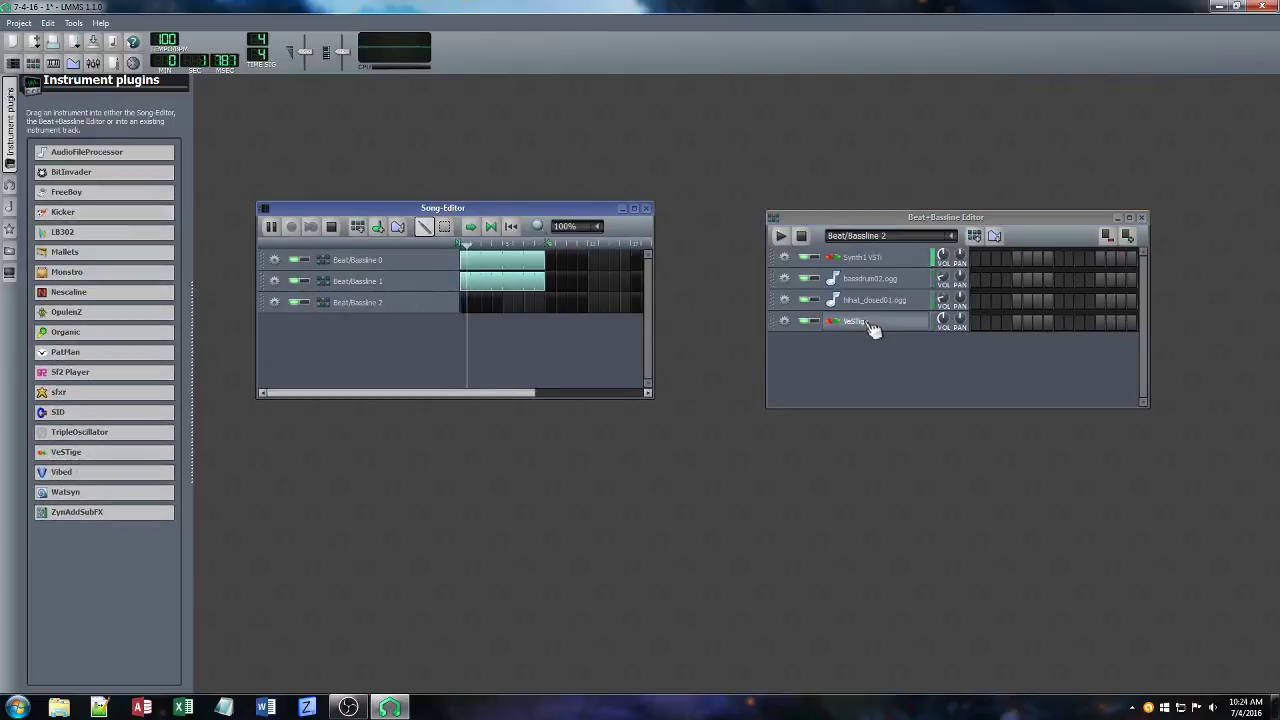
{"action": "left_click", "coordinate": [858, 321]}
{"action": "left_click", "coordinate": [511, 294]}
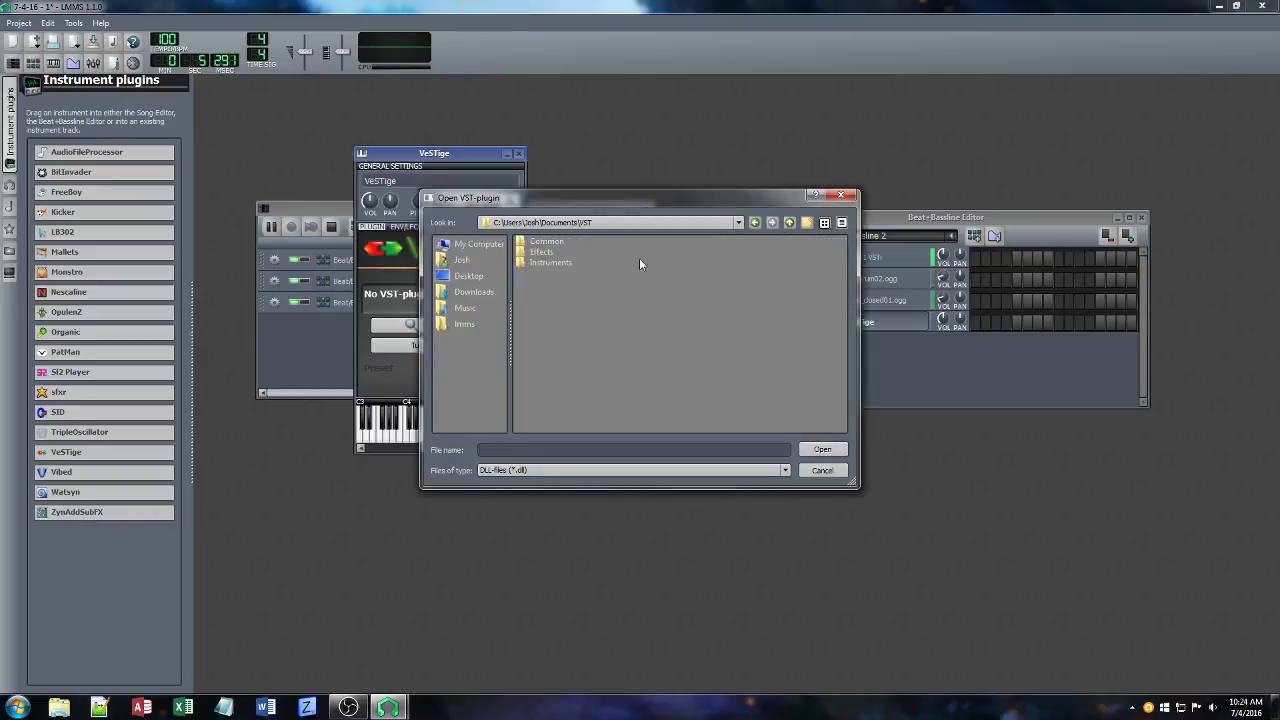
{"action": "double_click", "coordinate": [548, 262]}
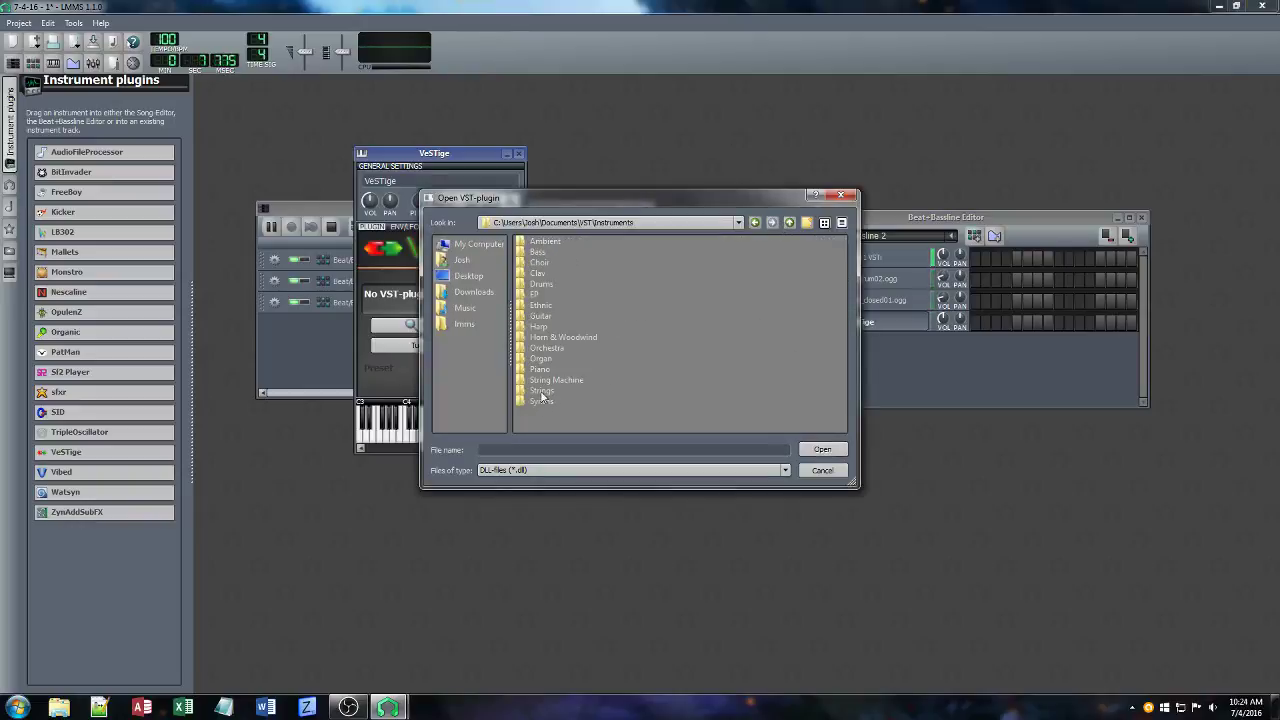
{"action": "double_click", "coordinate": [542, 403]}
{"action": "double_click", "coordinate": [539, 402]}
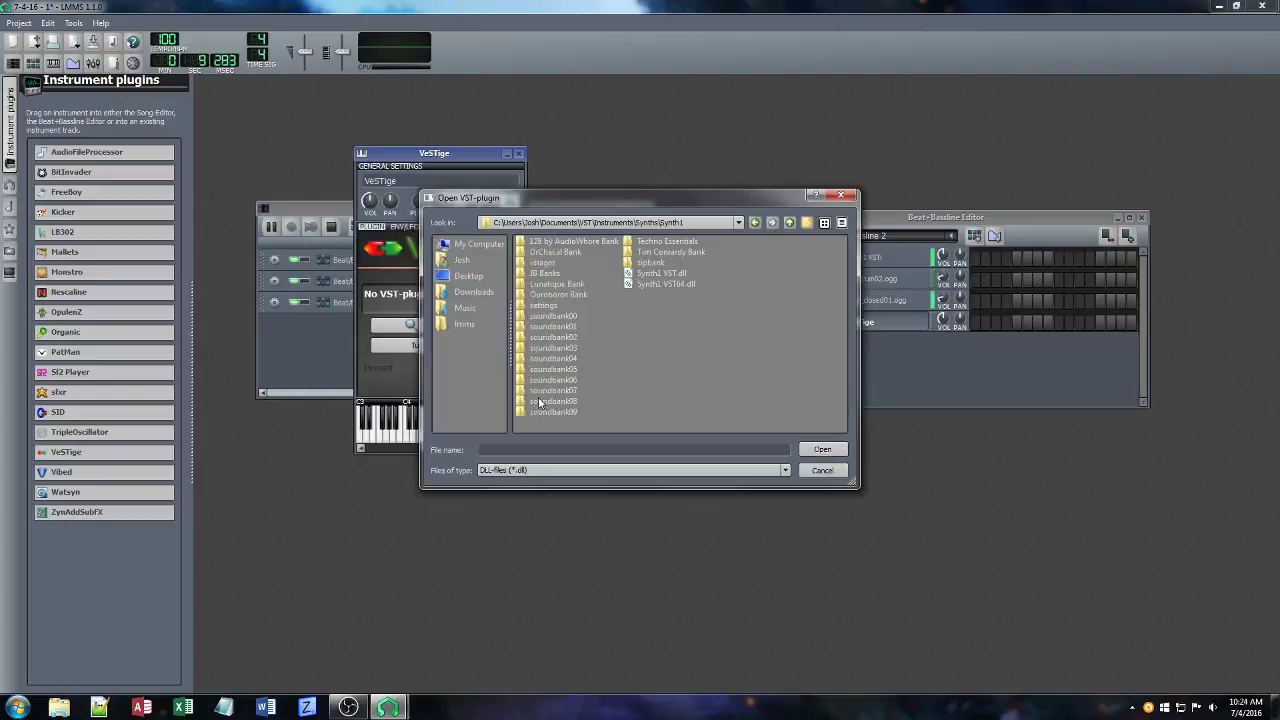
{"action": "double_click", "coordinate": [645, 284]}
Reposition the Synth1 and Beat+Bassline Editor windows and open the new Synth1 VSTi track's pattern in the piano roll.
{"action": "left_click_drag", "start_coordinate": [1018, 342], "coordinate": [642, 342]}
{"action": "left_click_drag", "start_coordinate": [911, 219], "coordinate": [873, 208]}
{"action": "right_click", "coordinate": [968, 318]}
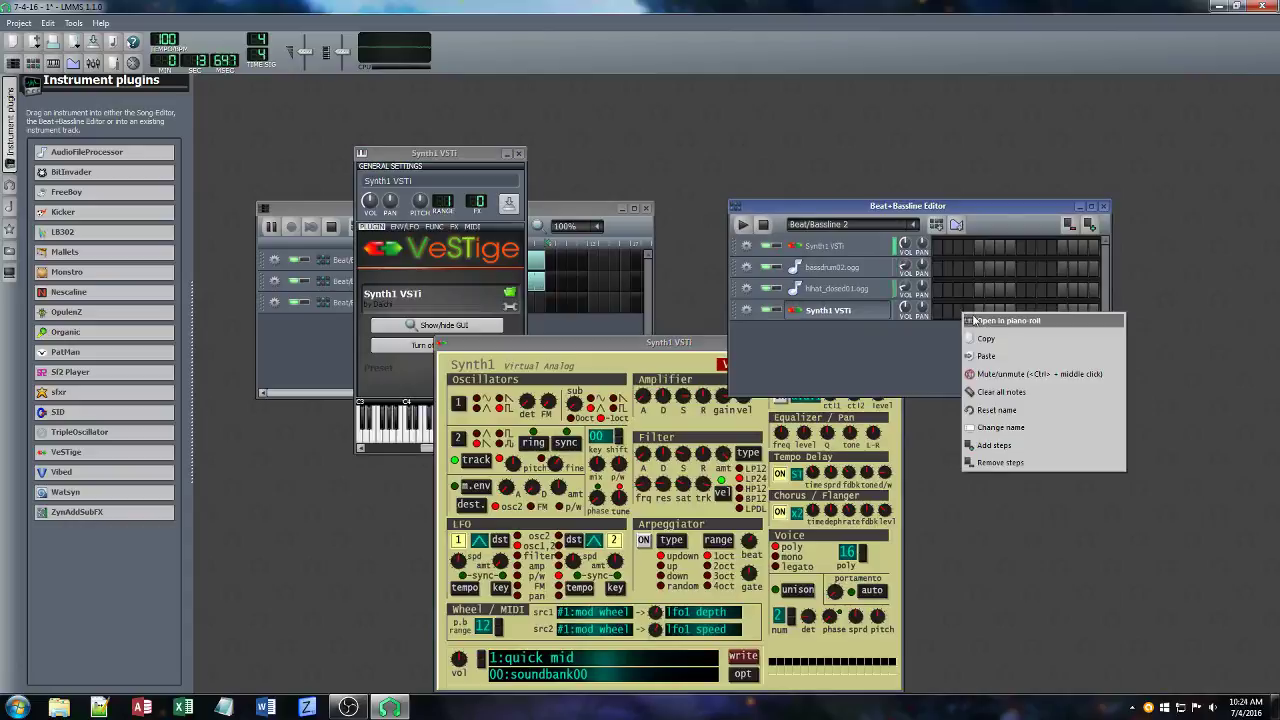
{"action": "left_click", "coordinate": [1000, 330]}
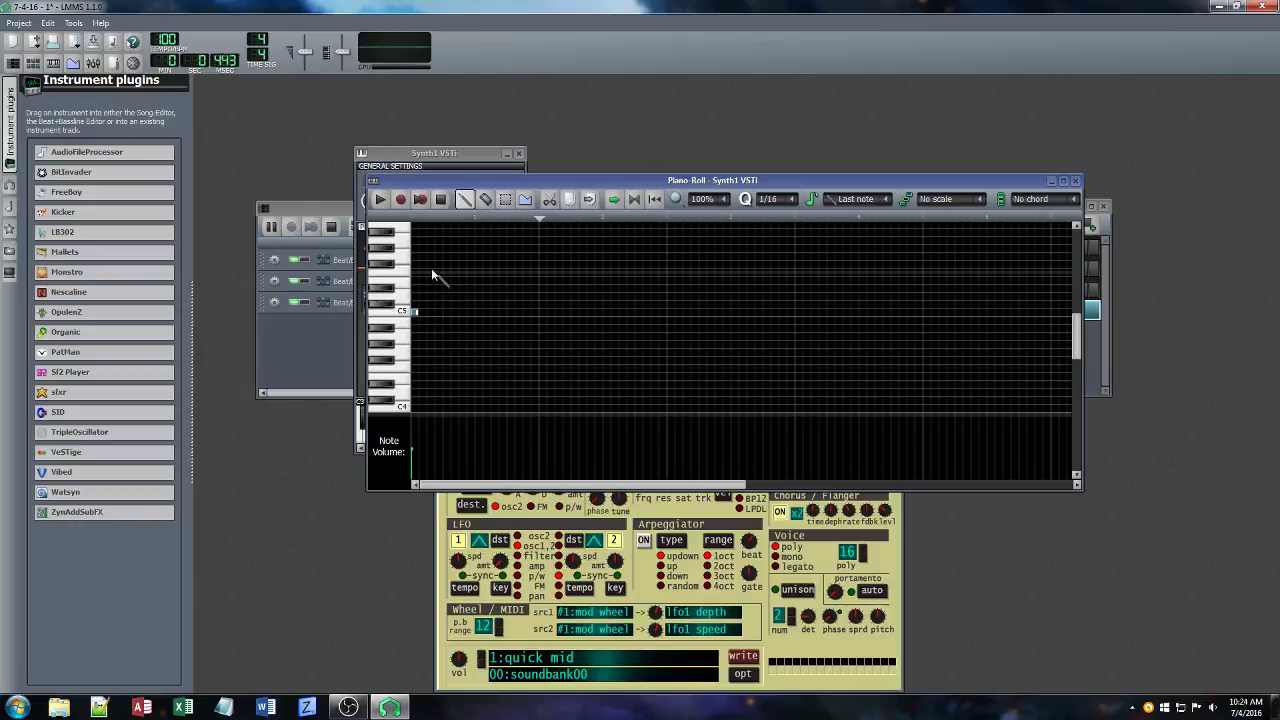
After the opening C5, enter short notes F5, C#5, C5, F5, G#5, C#5, F#5, C#5, D#5, G#4, A#4 and D#5 in the first bar.
{"action": "left_click", "coordinate": [430, 271]}
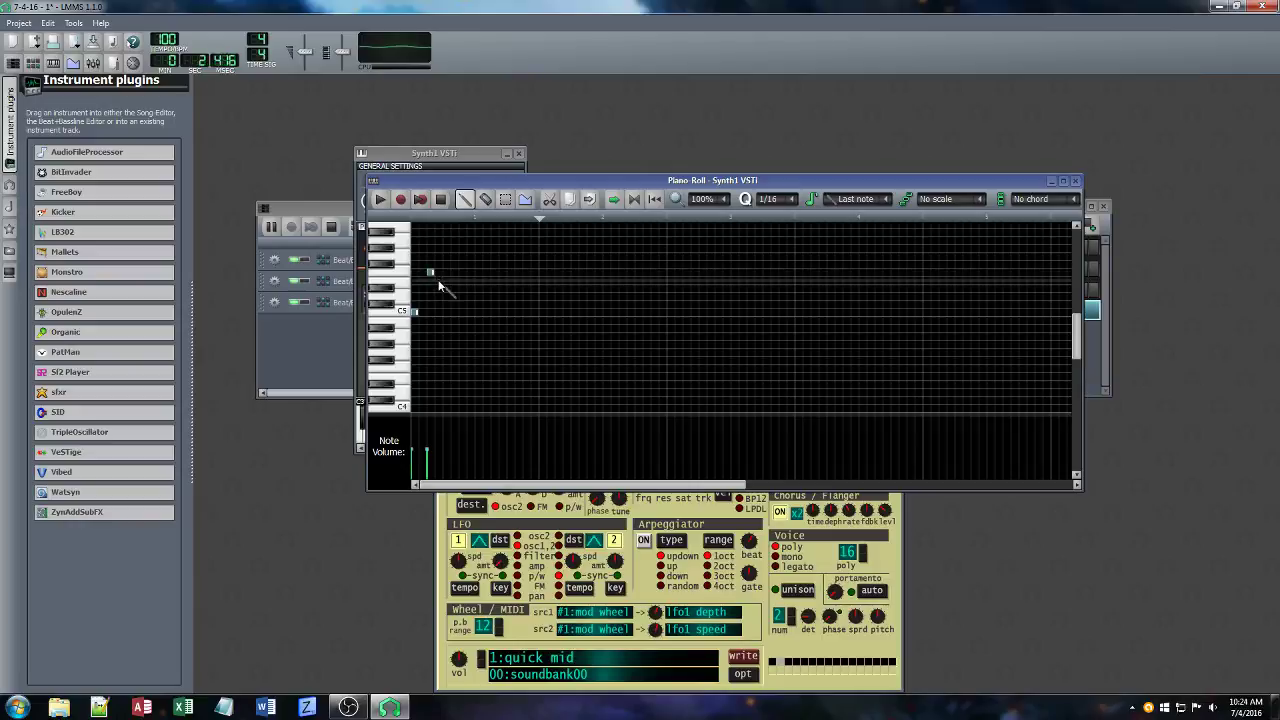
{"action": "left_click", "coordinate": [446, 304]}
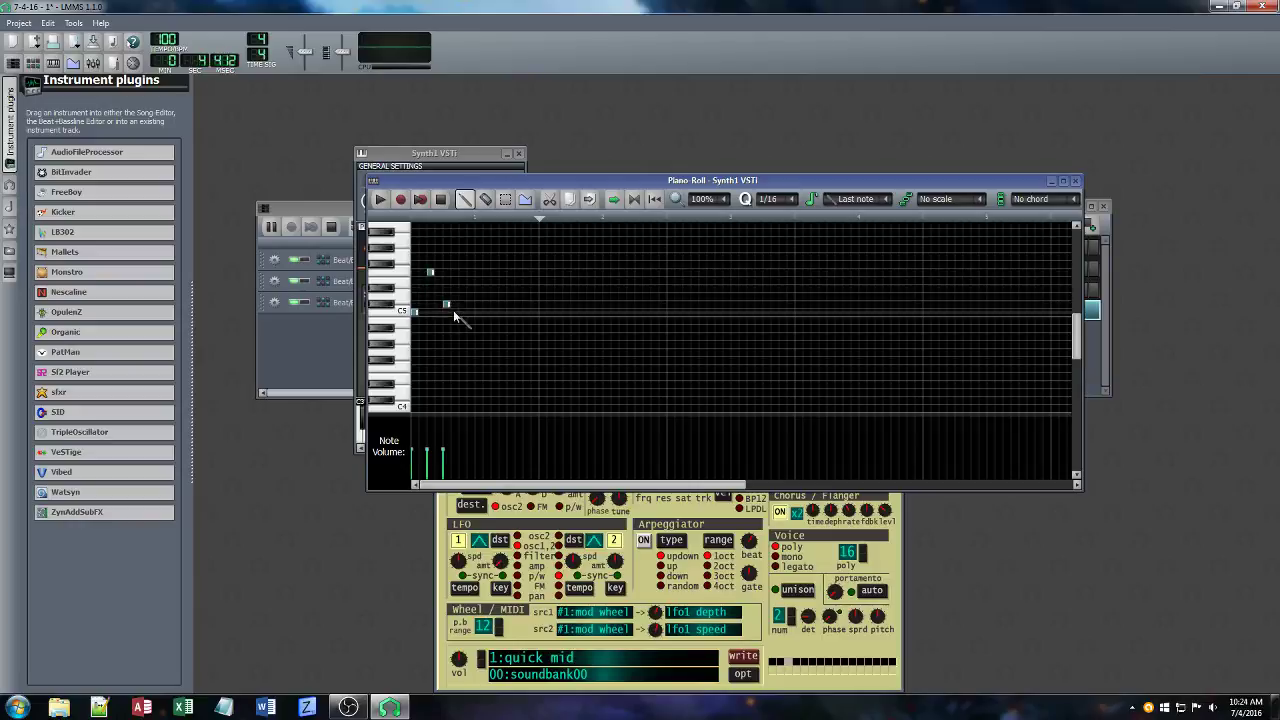
{"action": "left_click", "coordinate": [454, 312]}
{"action": "left_click", "coordinate": [462, 272]}
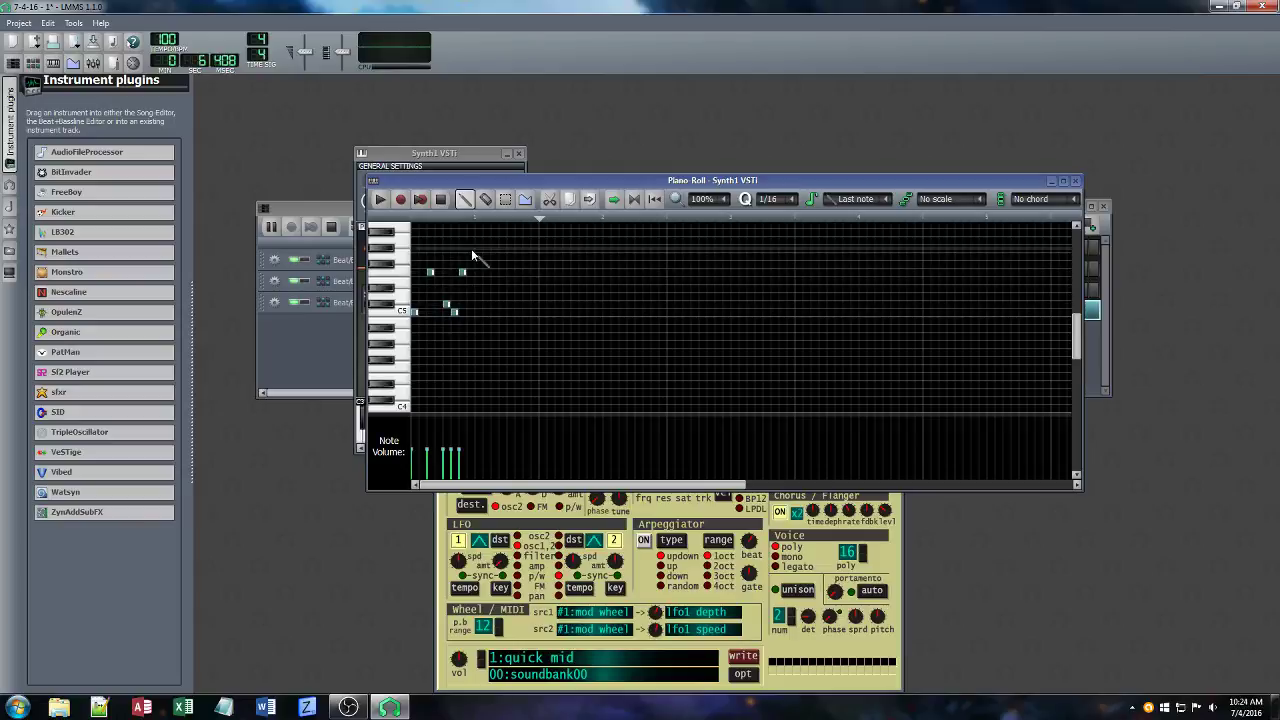
{"action": "left_click", "coordinate": [471, 248]}
{"action": "left_click", "coordinate": [476, 304]}
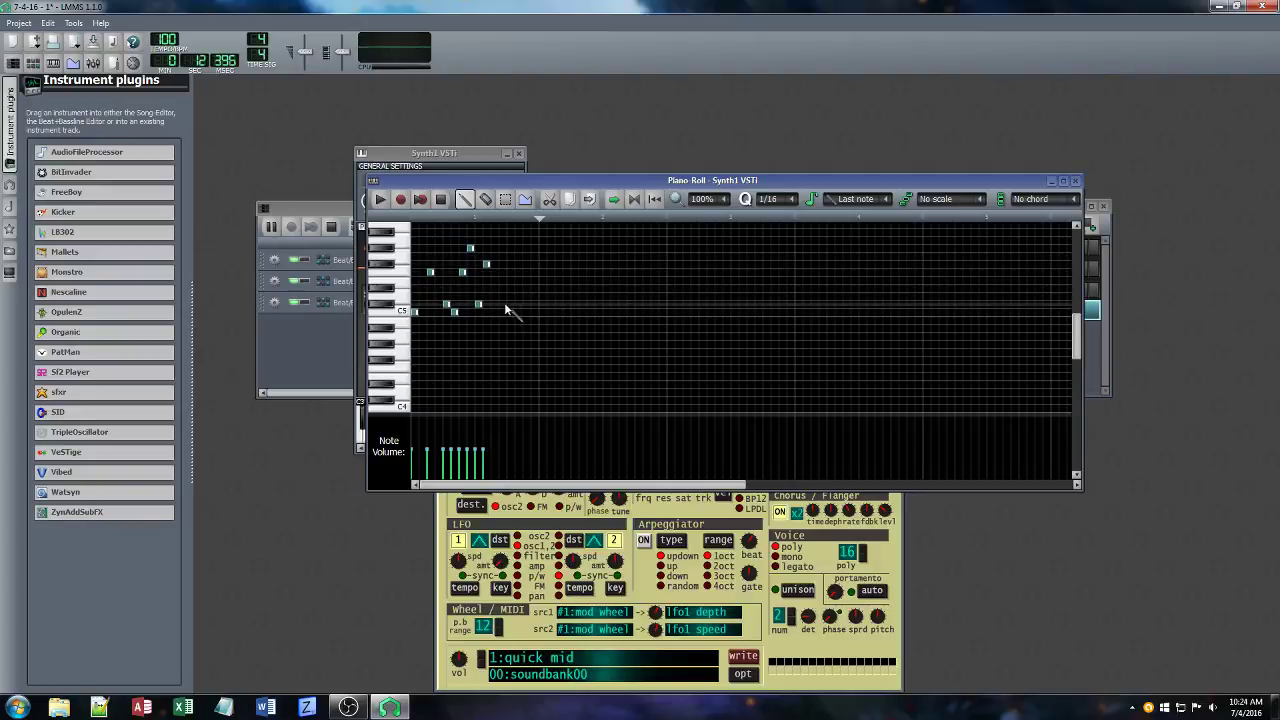
{"action": "left_click", "coordinate": [505, 304]}
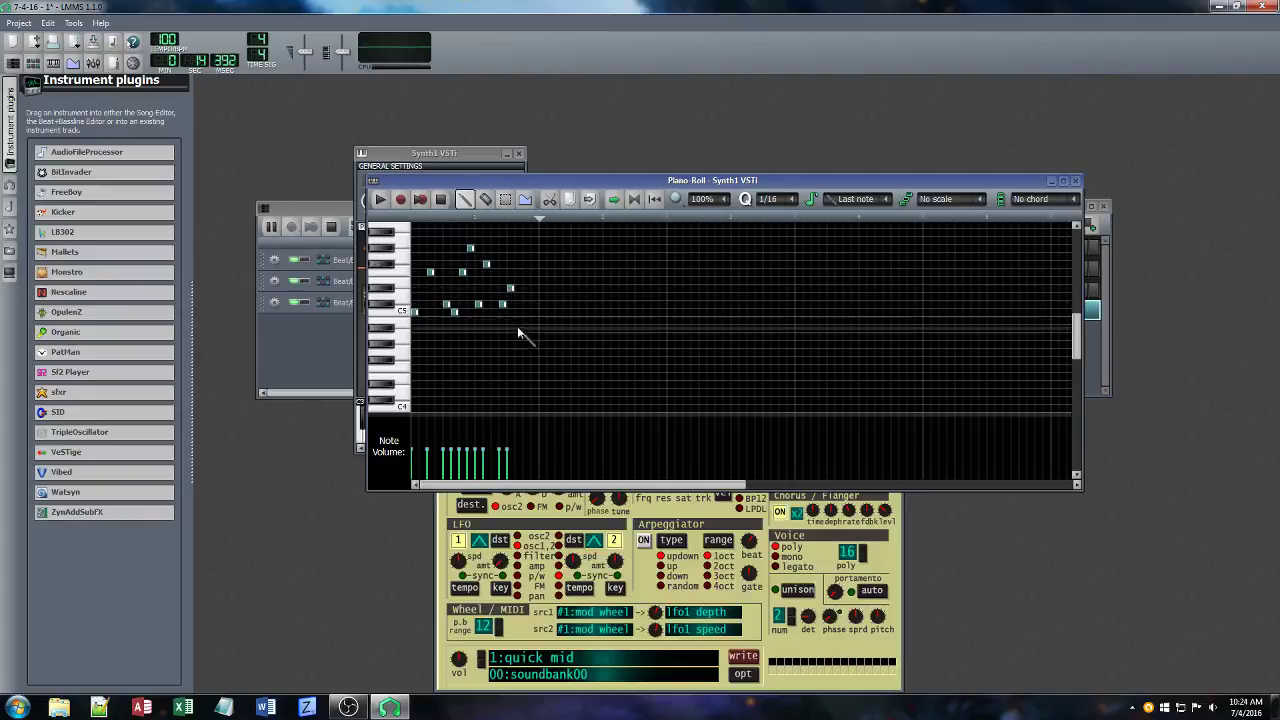
{"action": "left_click", "coordinate": [517, 343]}
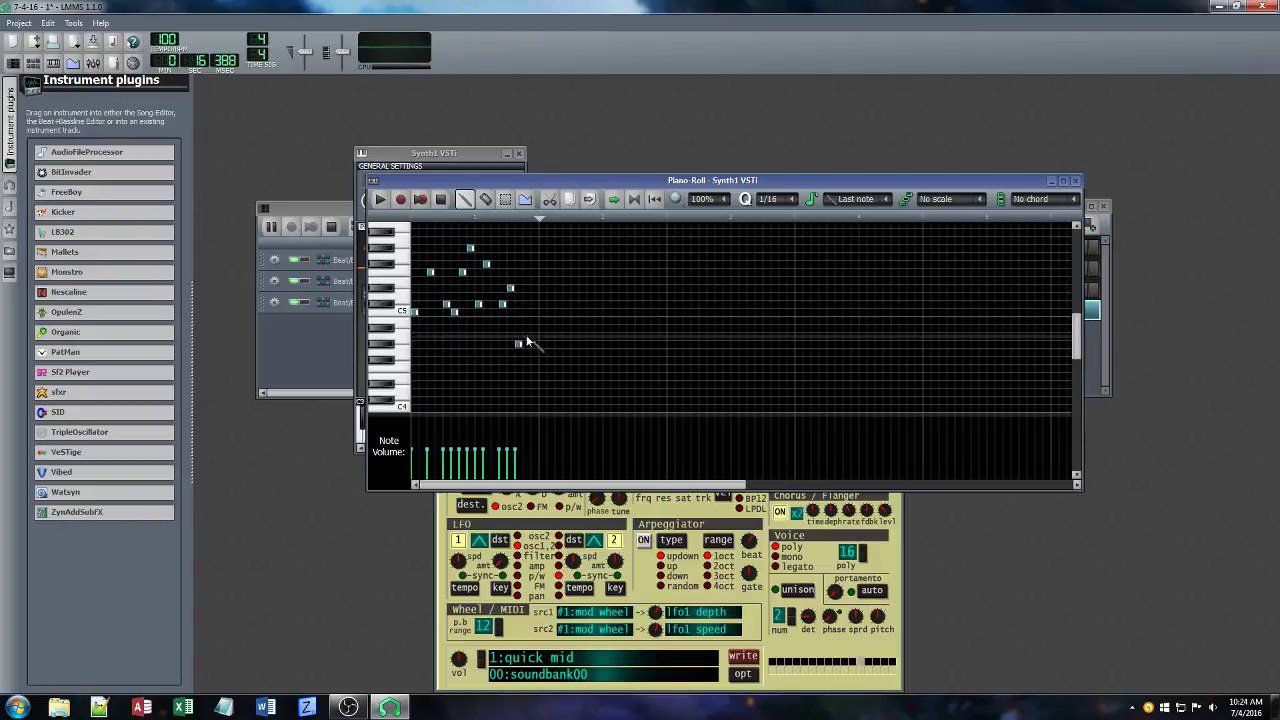
{"action": "left_click", "coordinate": [526, 328]}
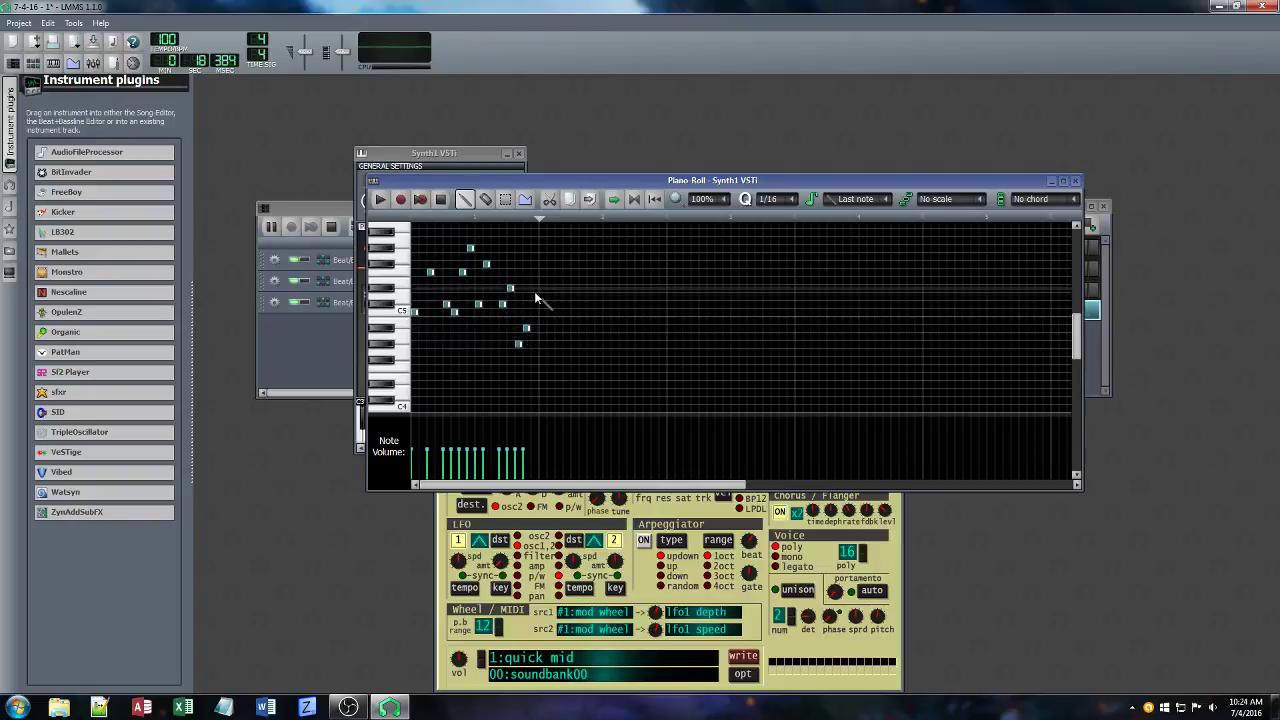
{"action": "left_click", "coordinate": [536, 289]}
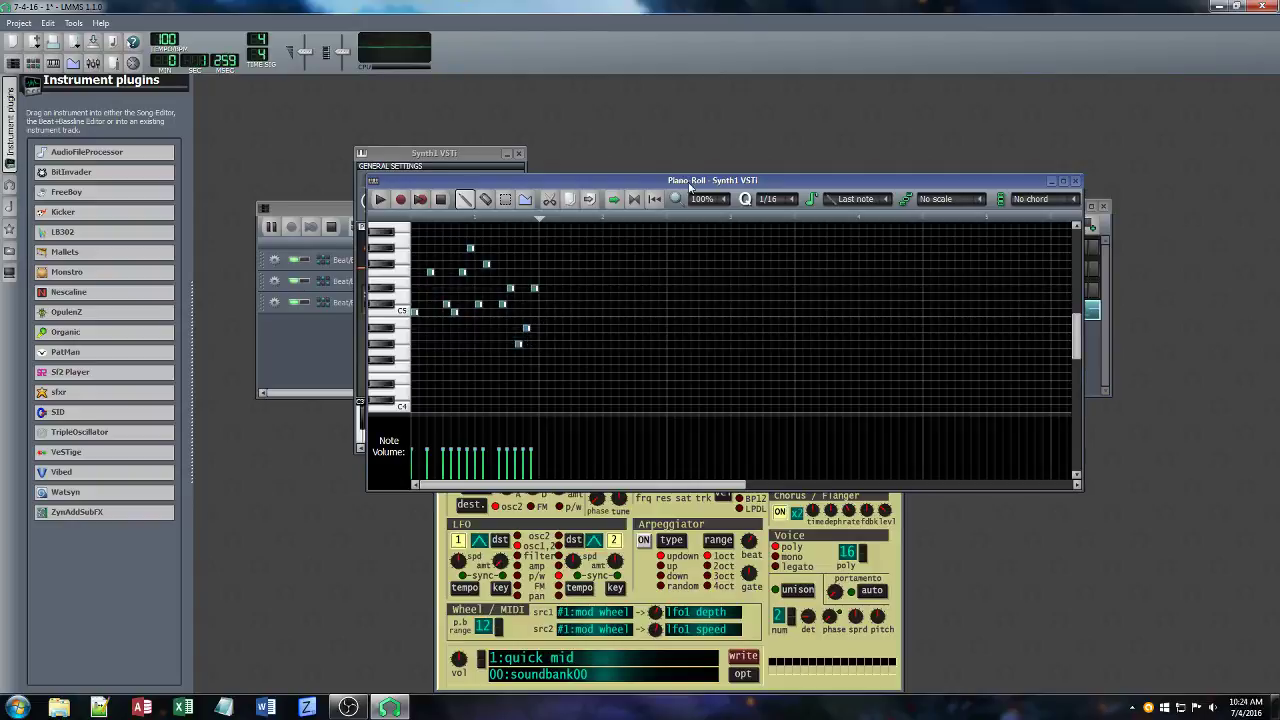
Move the Piano-Roll and Beat+Bassline Editor windows apart and play the new Synth1 pattern.
{"action": "left_click_drag", "start_coordinate": [689, 186], "coordinate": [579, 262]}
{"action": "left_click_drag", "start_coordinate": [810, 210], "coordinate": [874, 138]}
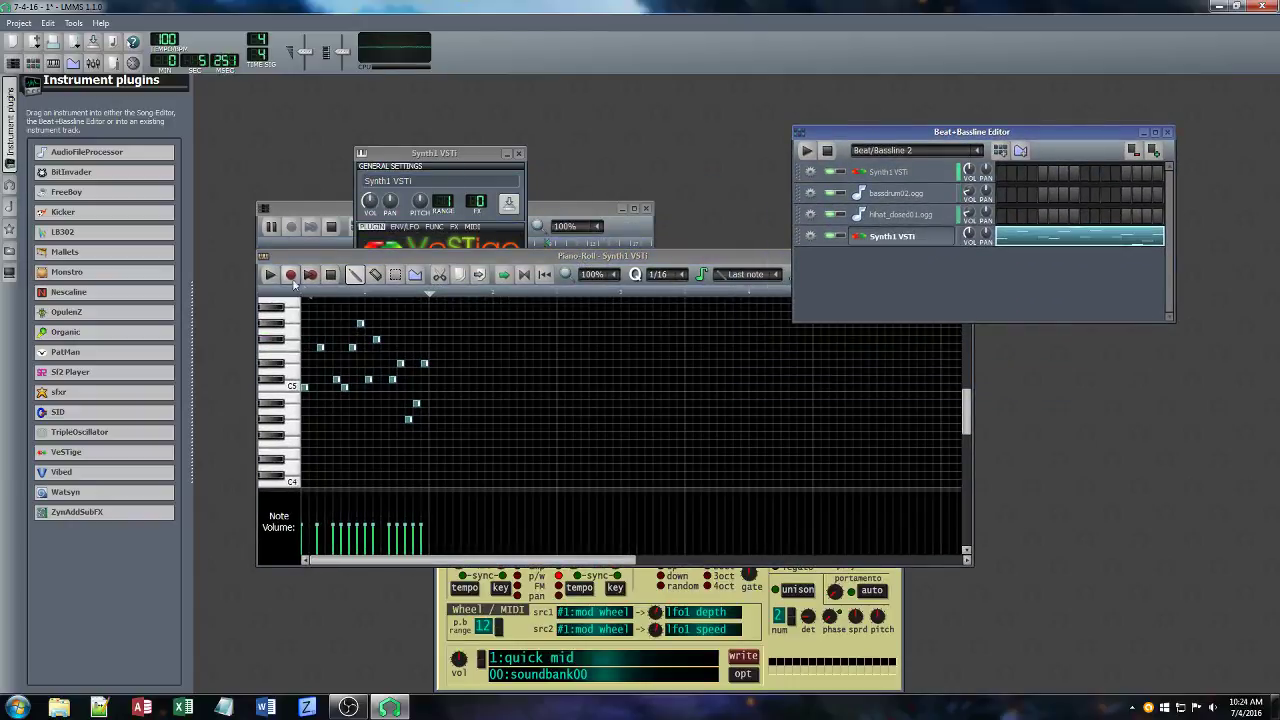
{"action": "left_click", "coordinate": [288, 275]}
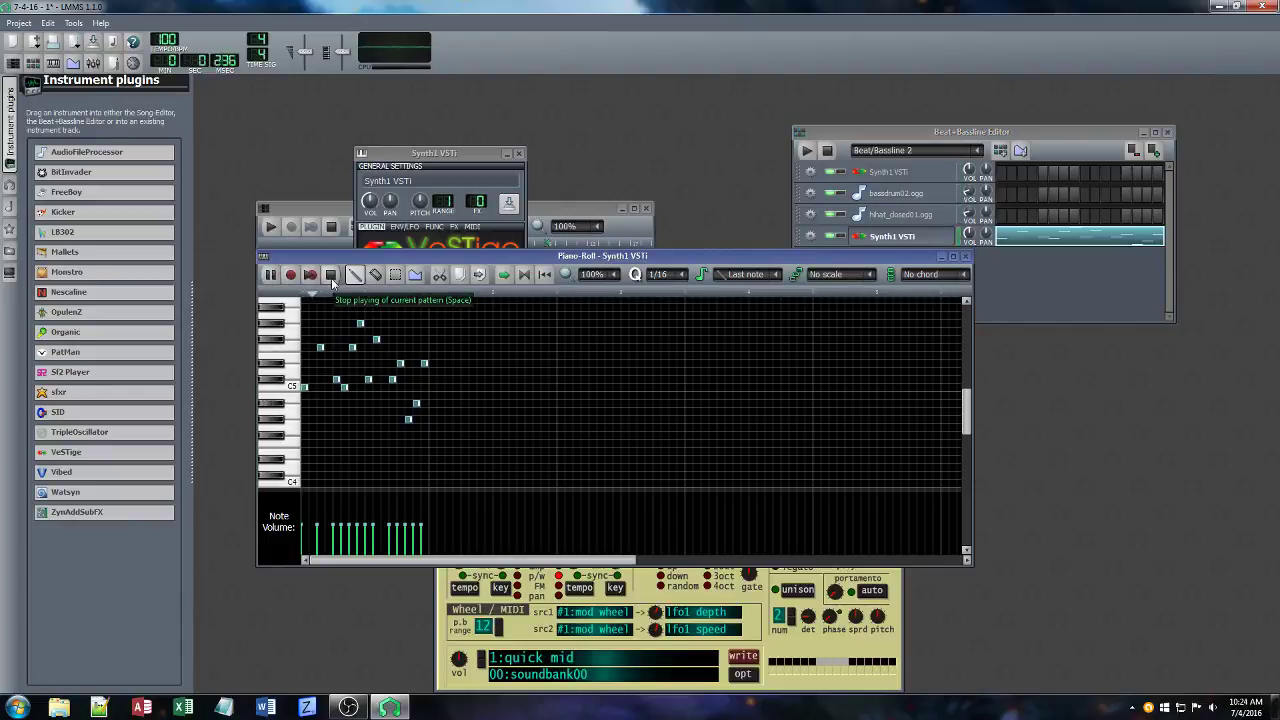
Adjust the new Synth1's amplifier decay, Effect control, filter saturation and filter resonance while the pattern plays.
{"action": "left_click", "coordinate": [898, 651]}
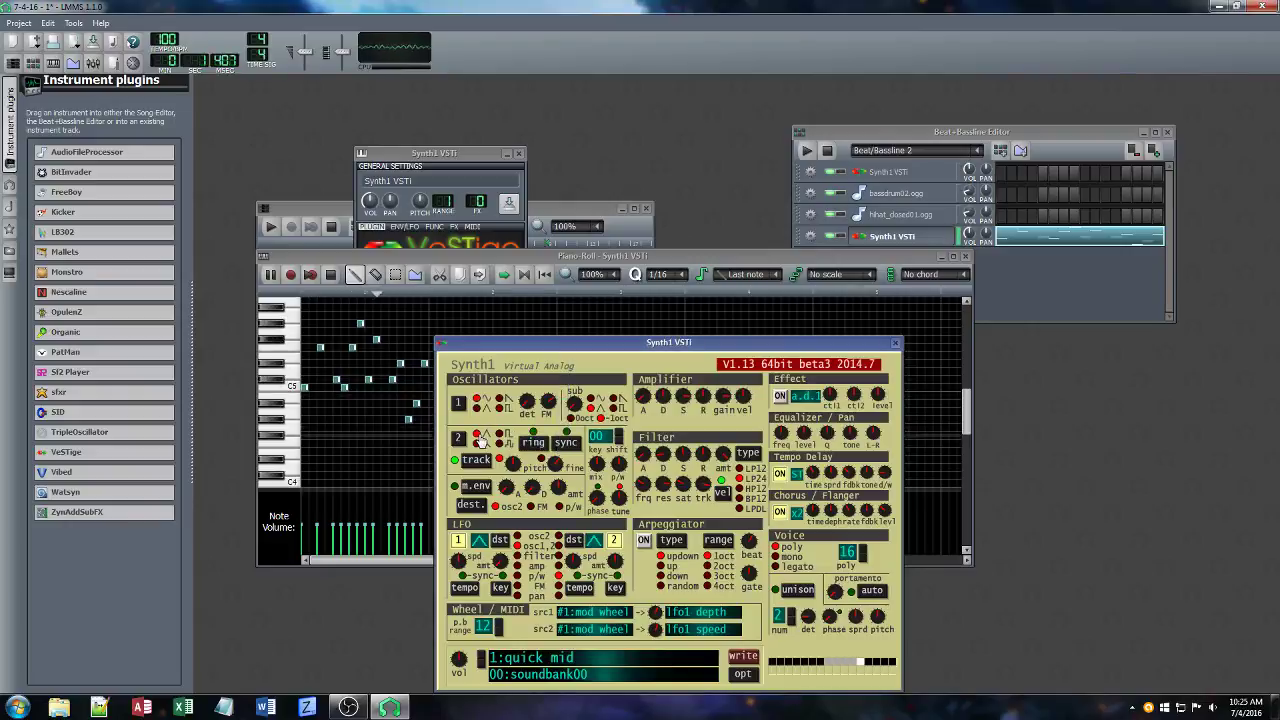
{"action": "left_click_drag", "start_coordinate": [660, 400], "coordinate": [658, 410]}
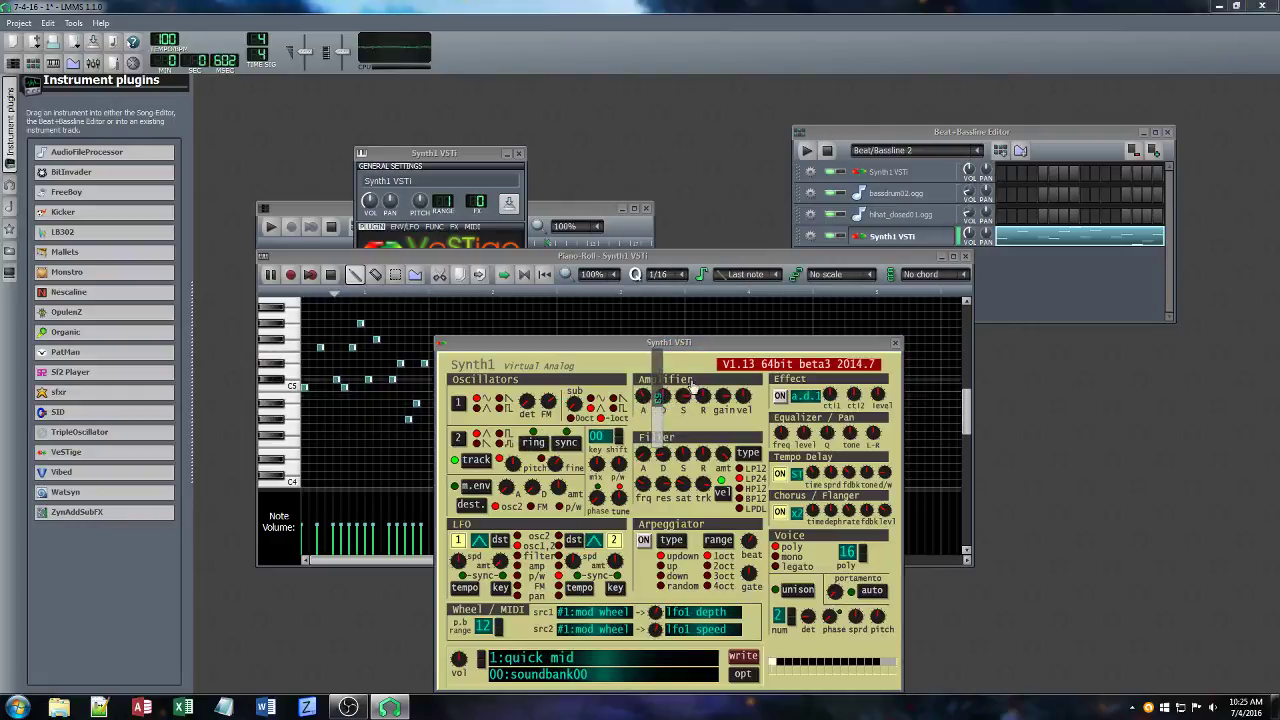
{"action": "left_click_drag", "start_coordinate": [846, 398], "coordinate": [849, 434]}
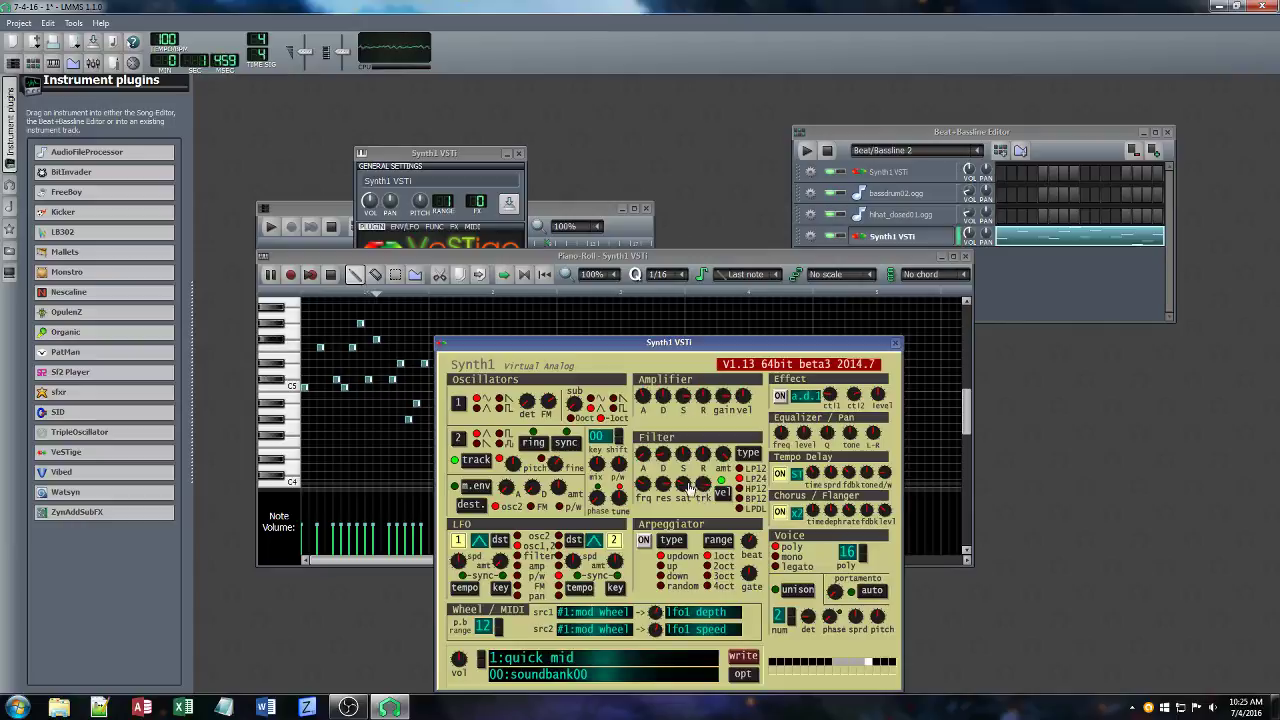
{"action": "left_click_drag", "start_coordinate": [689, 487], "coordinate": [704, 532]}
{"action": "left_click_drag", "start_coordinate": [663, 485], "coordinate": [660, 515]}
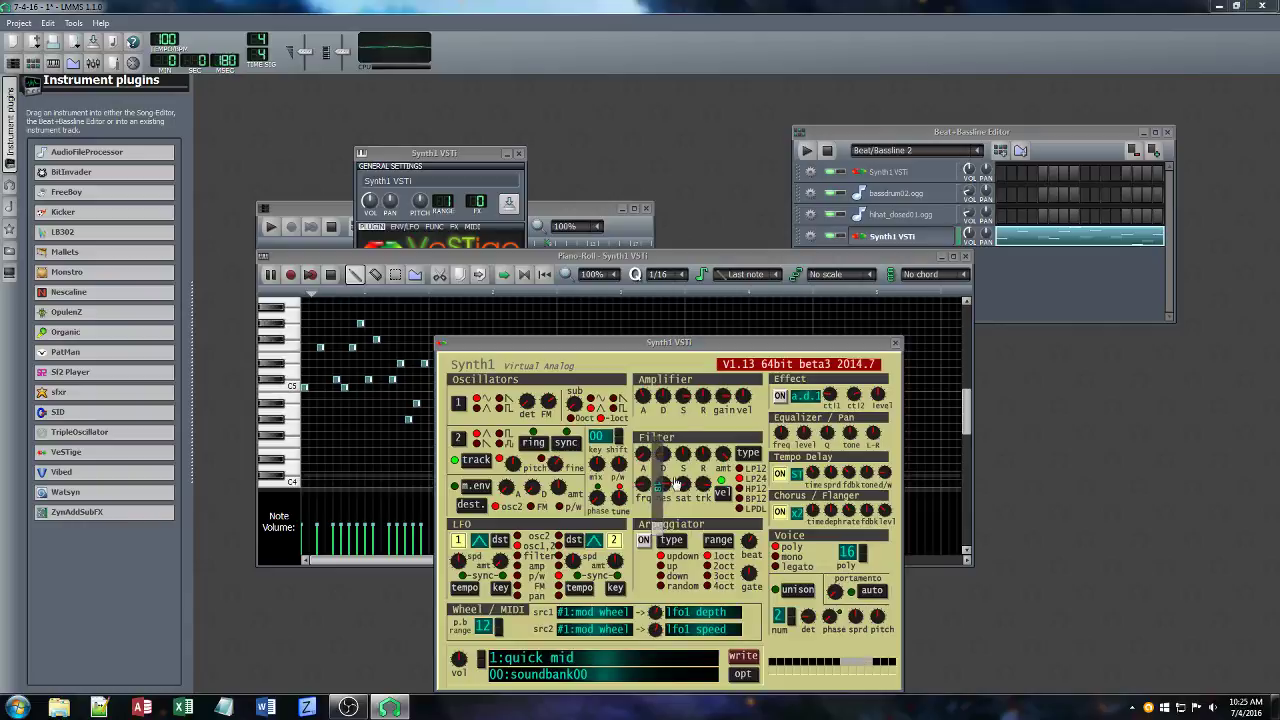
Fill the Beat/Bassline 2 track across the same bars as the other two tracks and play the song.
{"action": "left_click", "coordinate": [952, 139]}
{"action": "left_click", "coordinate": [530, 208]}
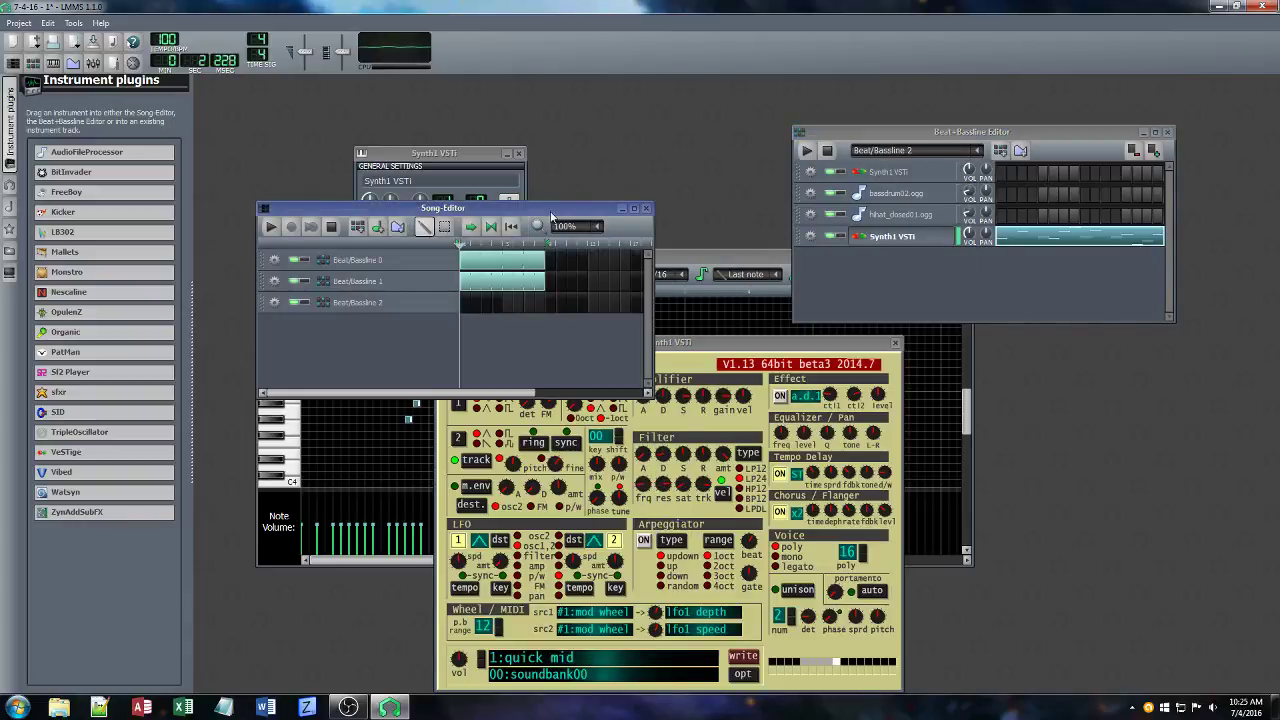
{"action": "left_click_drag", "start_coordinate": [469, 305], "coordinate": [550, 303]}
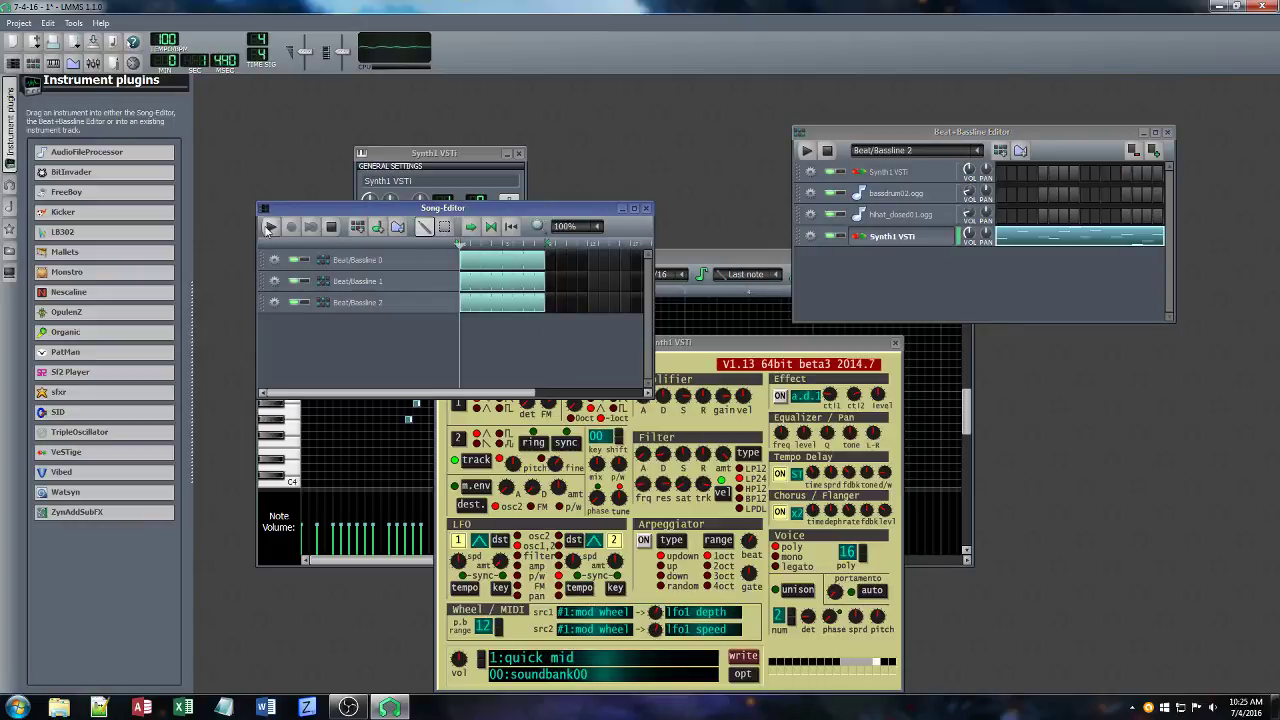
{"action": "left_click", "coordinate": [269, 228]}
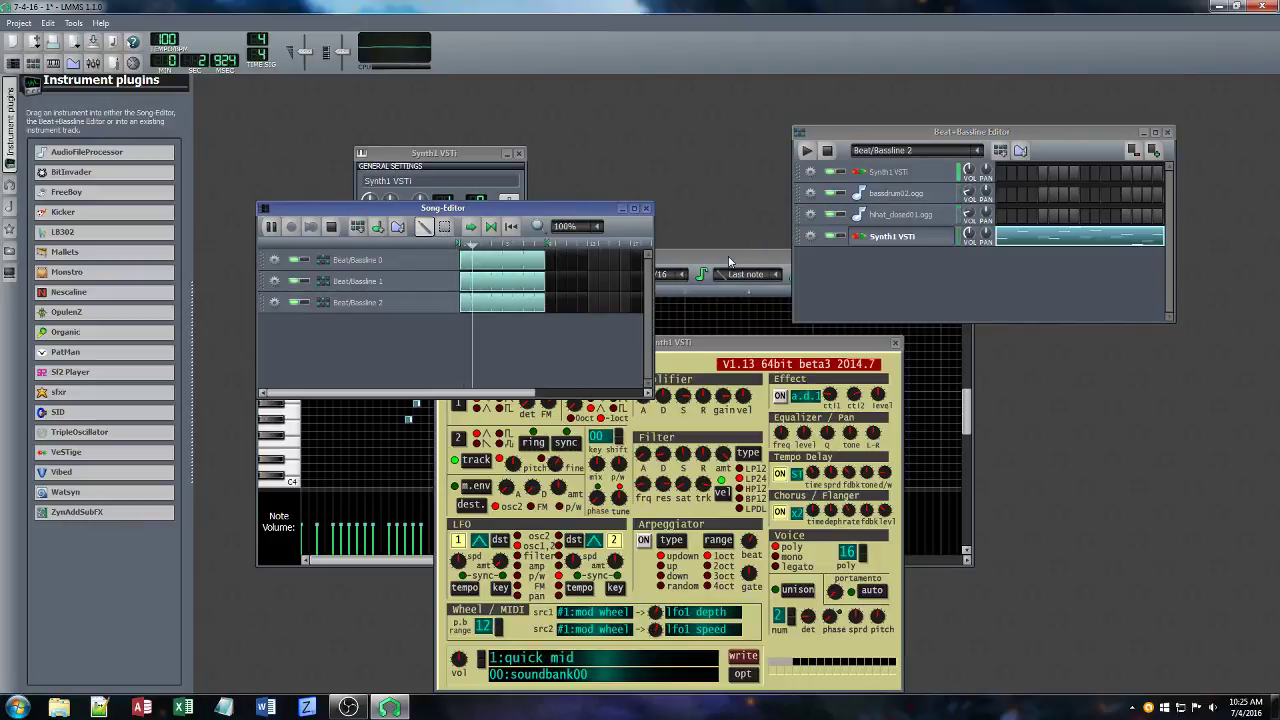
{"action": "left_click", "coordinate": [704, 344]}
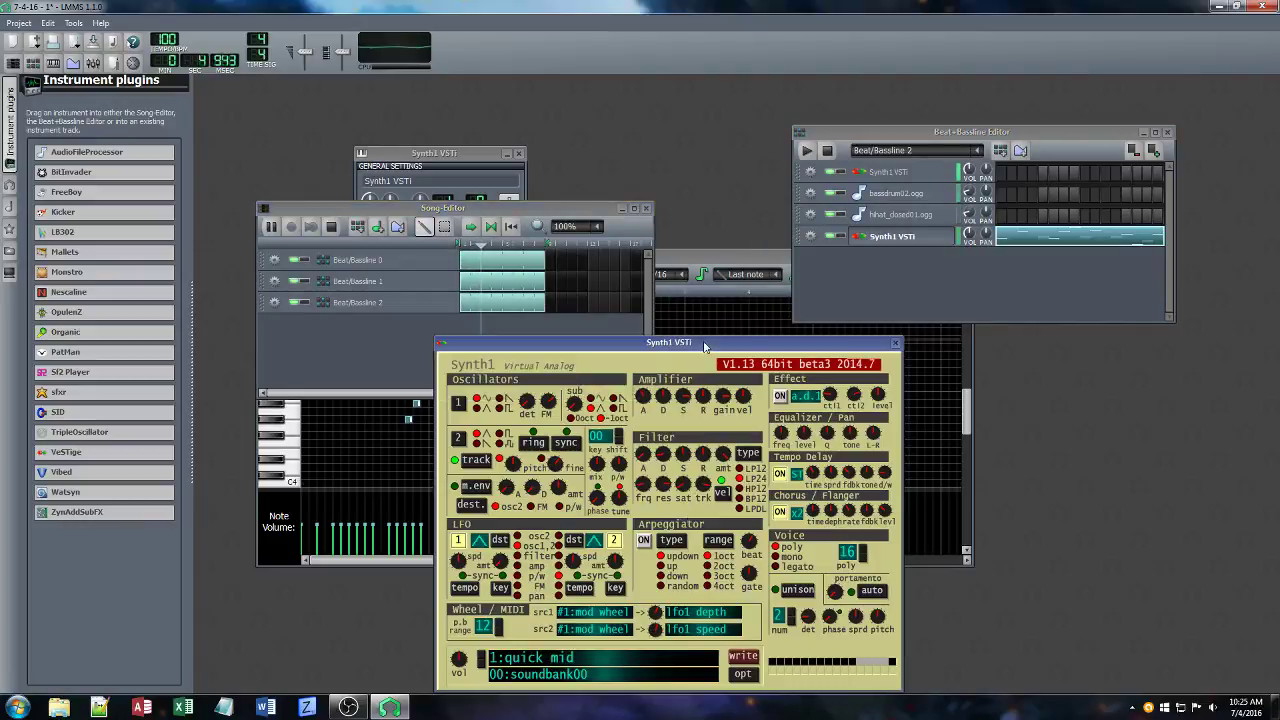
Shift the second Synth1's window and adjust the first Synth1 track's volume while the song plays.
{"action": "left_click_drag", "start_coordinate": [704, 344], "coordinate": [732, 324]}
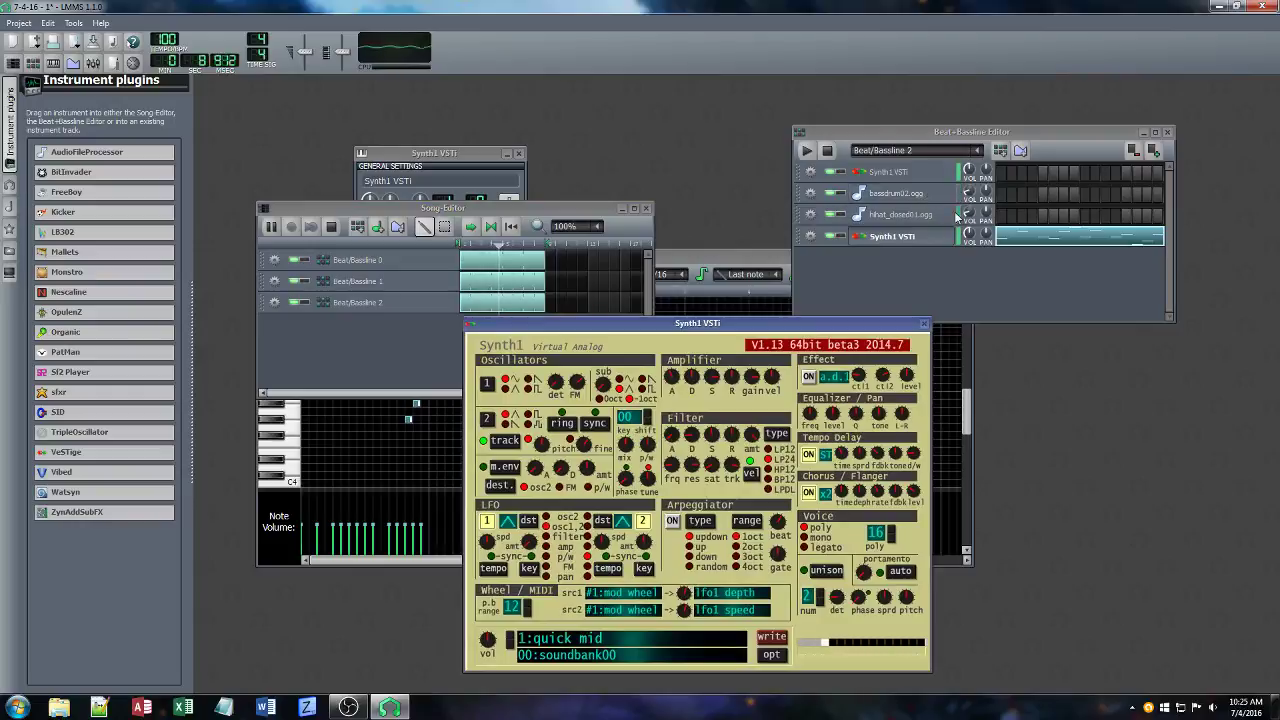
{"action": "left_click", "coordinate": [970, 173]}
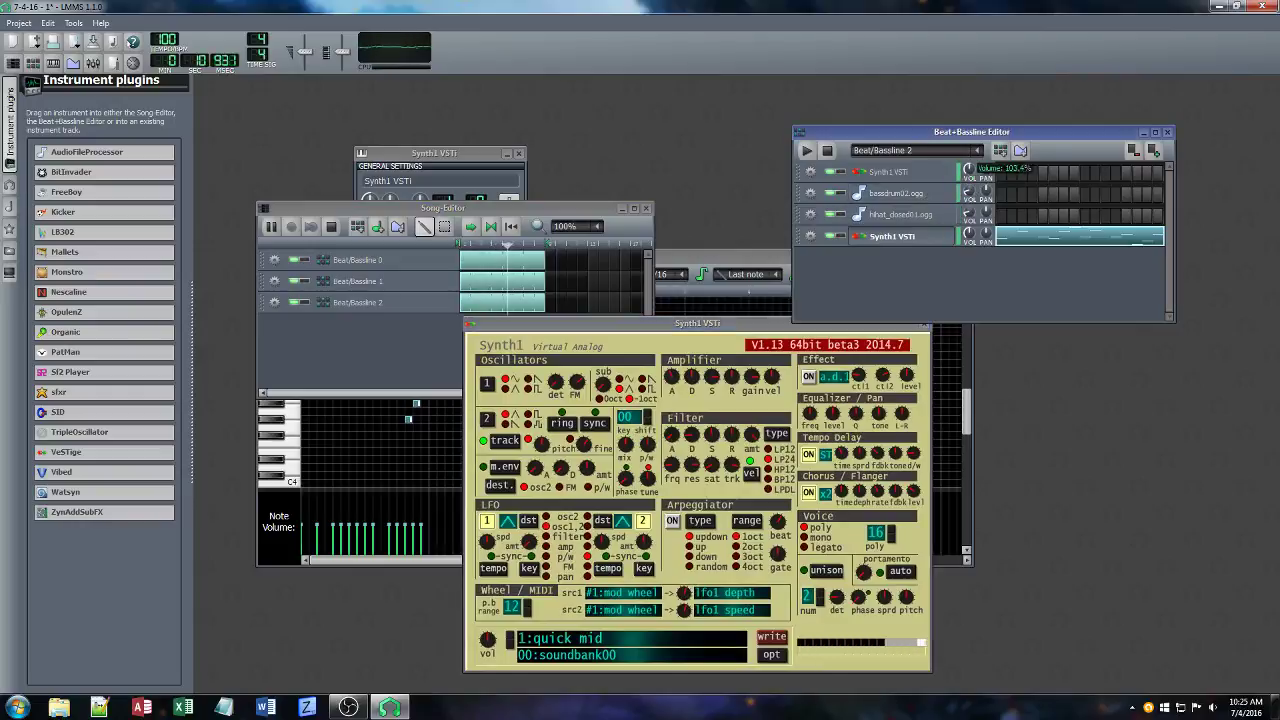
Add a Beat/Bassline 3 track, replace the fourth track's instrument with VeSTige and open its window.
{"action": "left_click", "coordinate": [1000, 150]}
{"action": "left_click", "coordinate": [368, 352]}
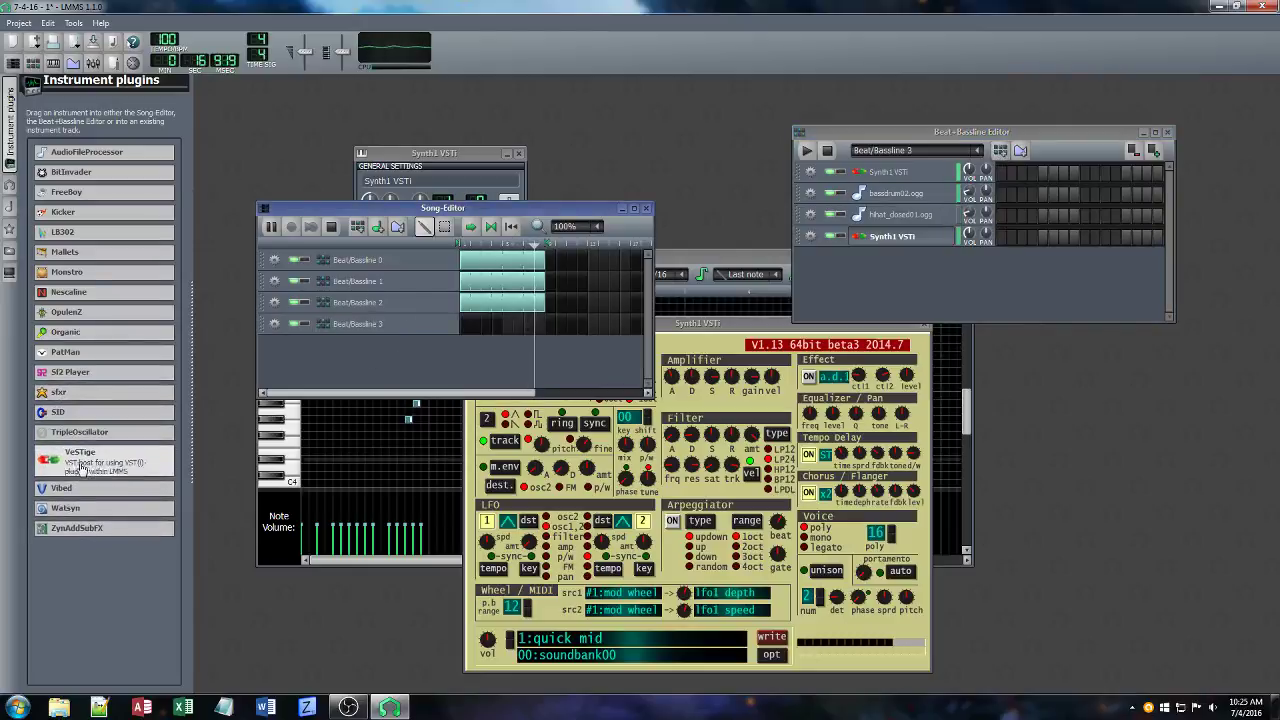
{"action": "left_click_drag", "start_coordinate": [66, 454], "coordinate": [917, 240]}
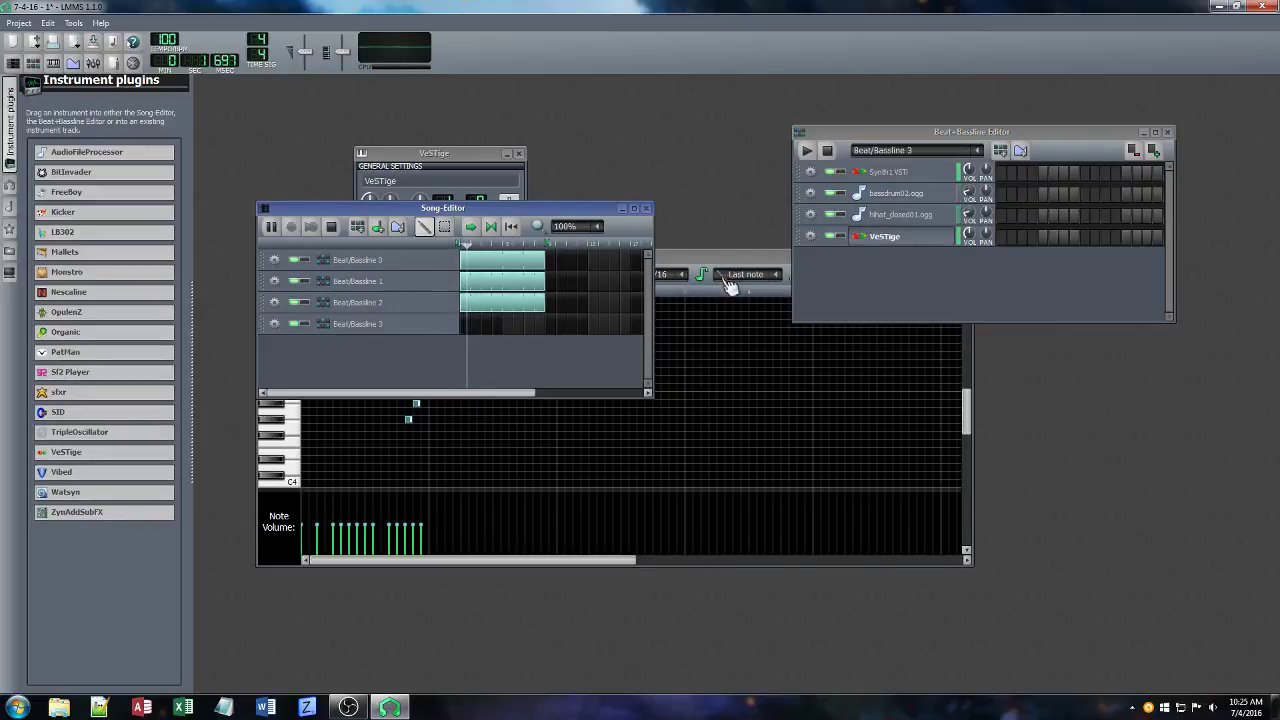
{"action": "left_click", "coordinate": [901, 250]}
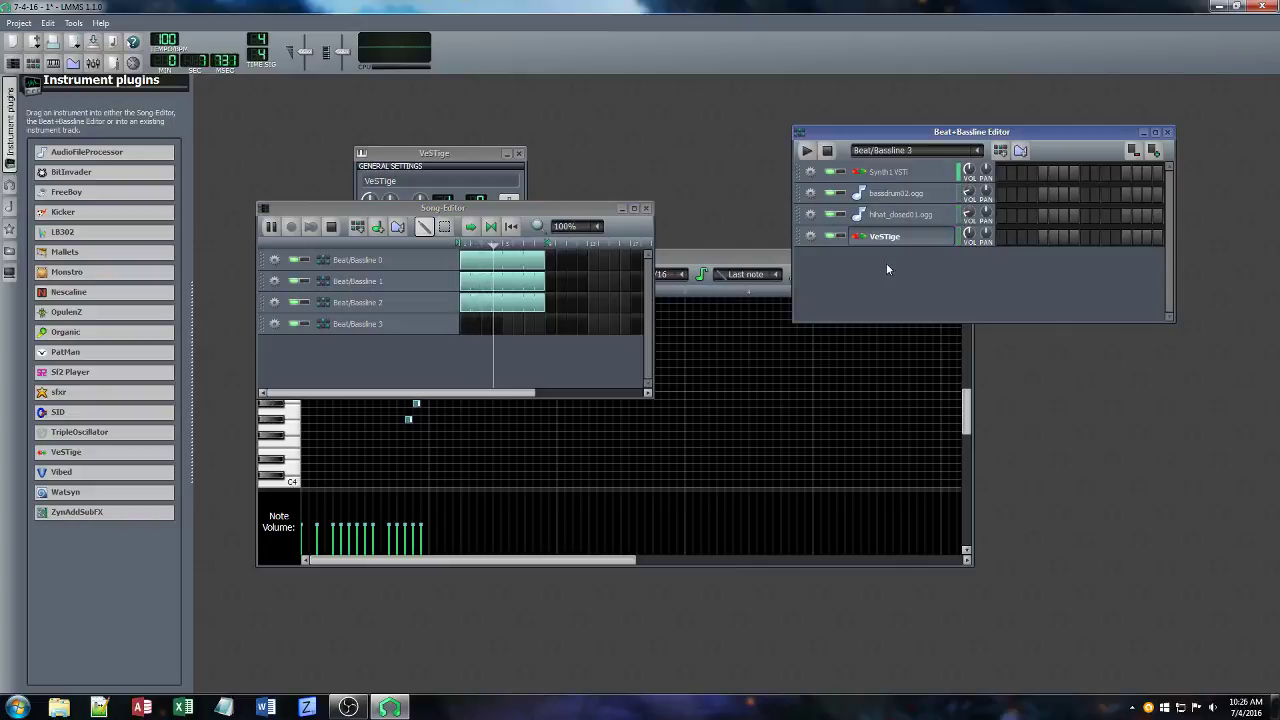
{"action": "left_click", "coordinate": [734, 266]}
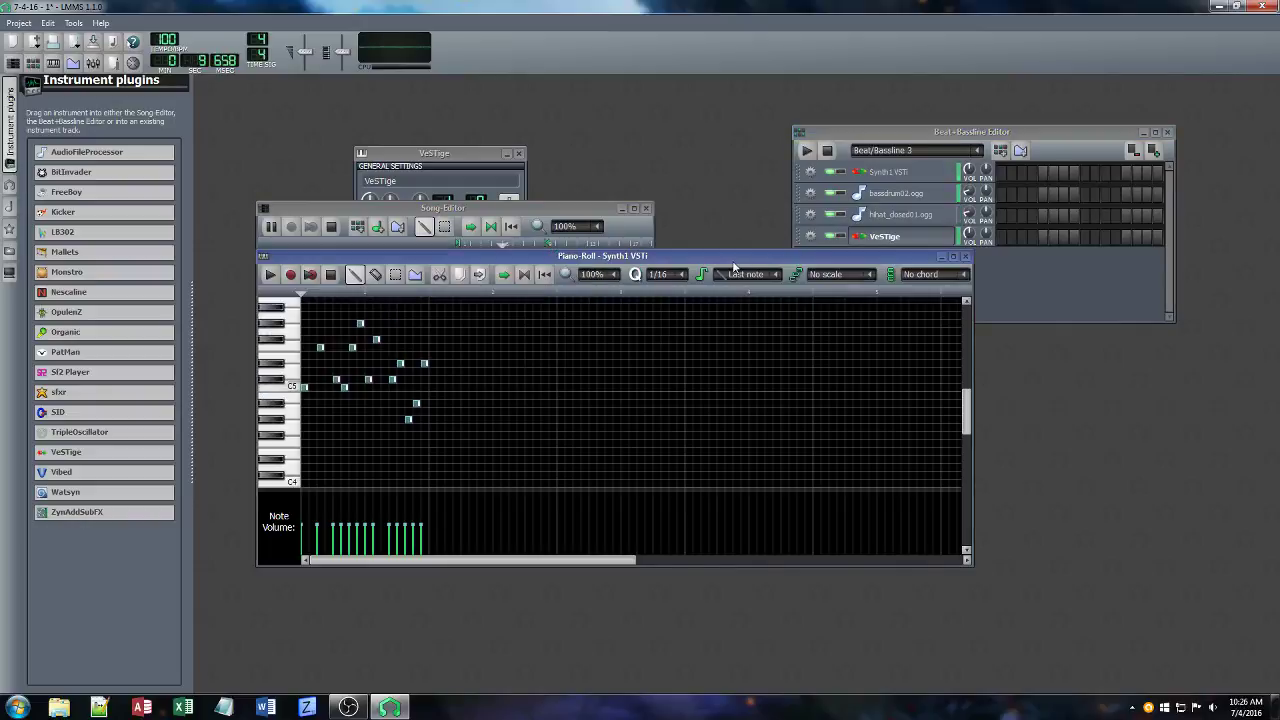
{"action": "left_click", "coordinate": [927, 239]}
{"action": "left_click", "coordinate": [922, 240]}
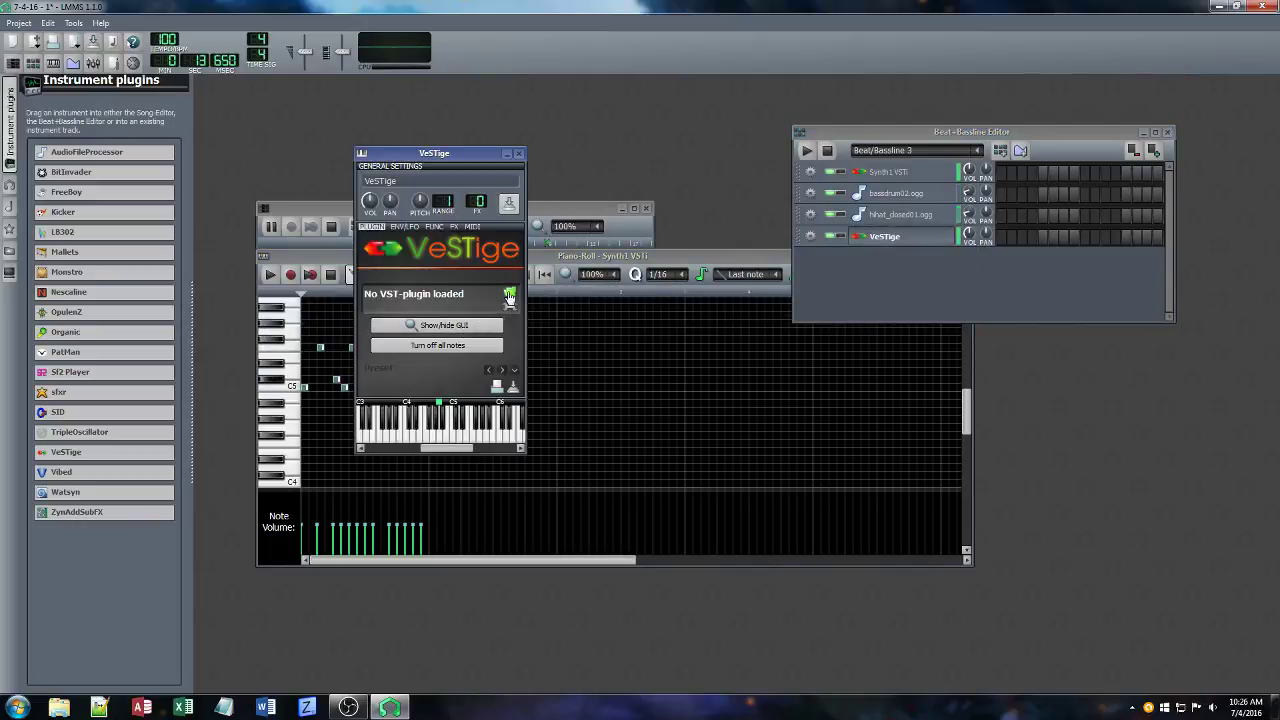
Load the Synth1 plugin into VeSTige from the Synth1 folder under Instruments.
{"action": "left_click", "coordinate": [509, 295]}
{"action": "left_click", "coordinate": [789, 224]}
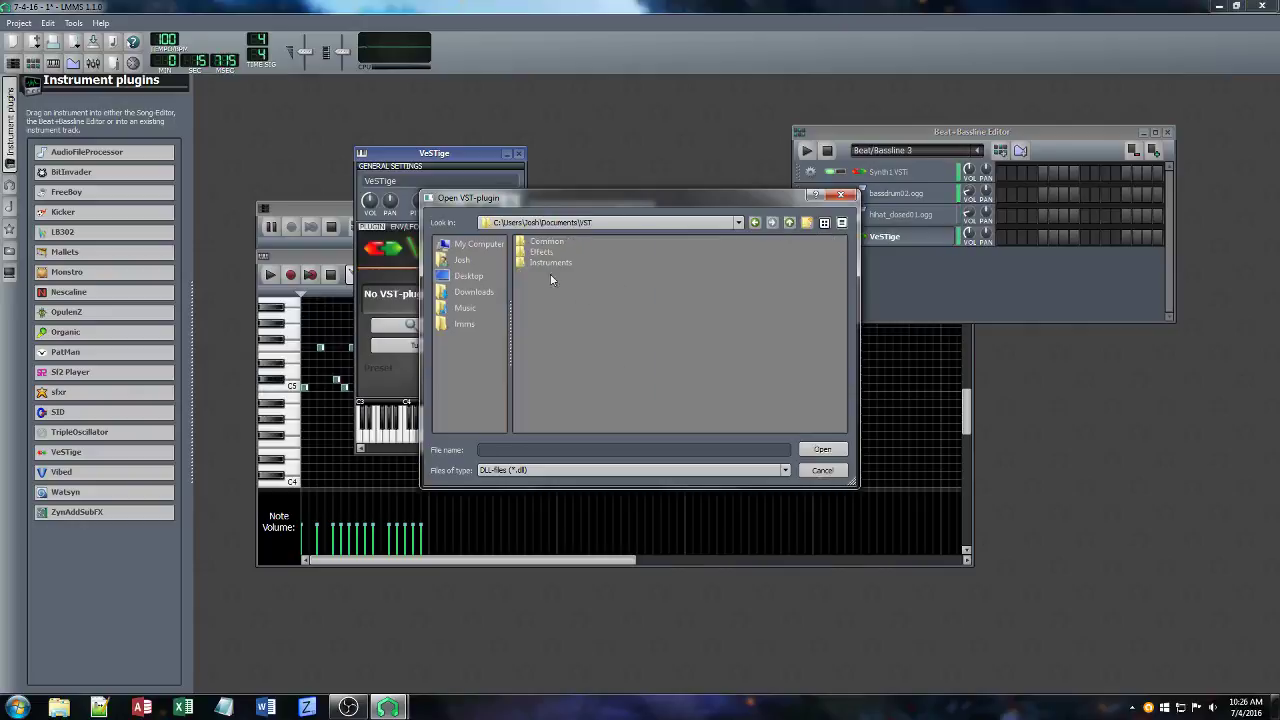
{"action": "double_click", "coordinate": [546, 265]}
{"action": "double_click", "coordinate": [529, 404]}
{"action": "double_click", "coordinate": [529, 403]}
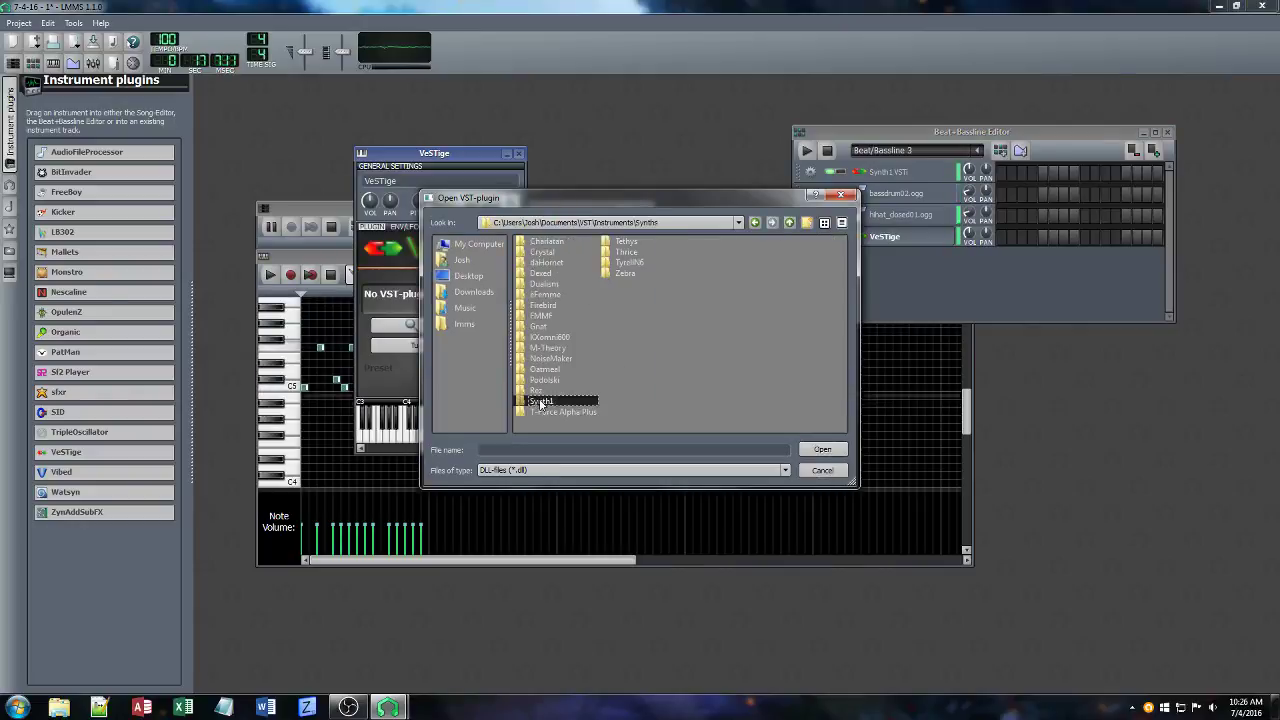
{"action": "double_click", "coordinate": [664, 285]}
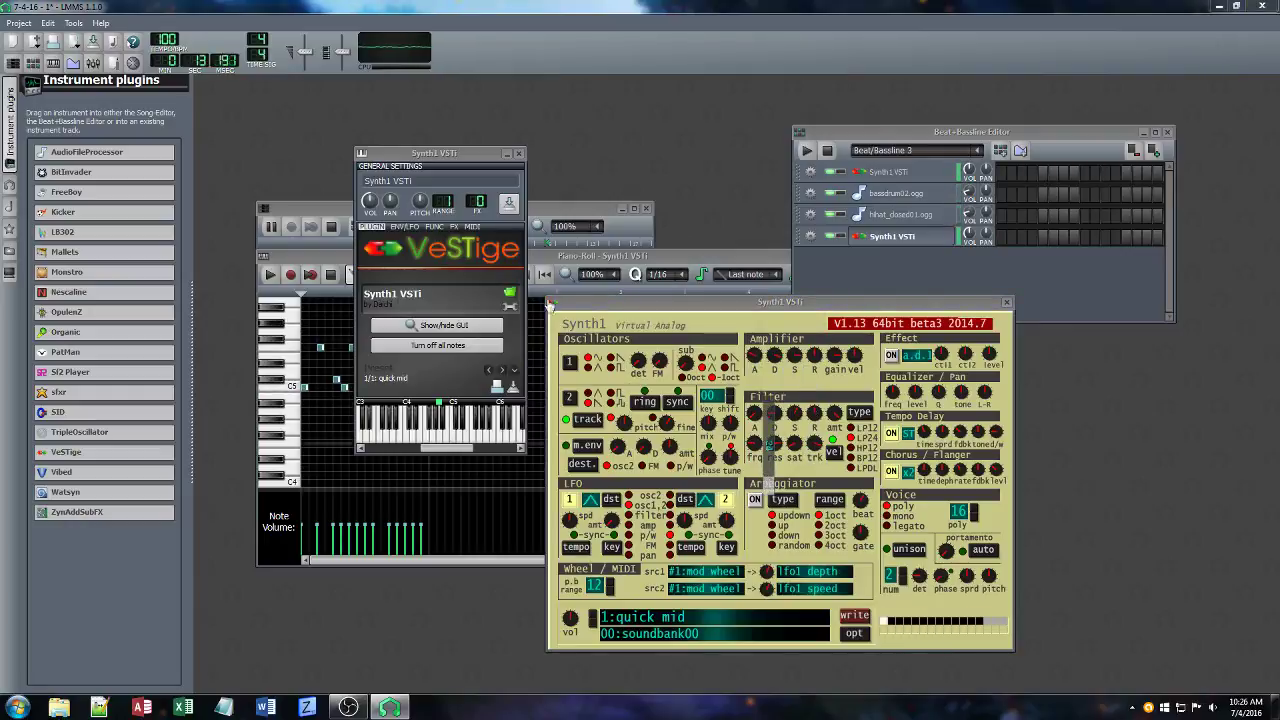
Add the Azurite chorus to the reloaded Synth1 track's effects chain.
{"action": "left_click", "coordinate": [451, 226]}
{"action": "left_click", "coordinate": [447, 388]}
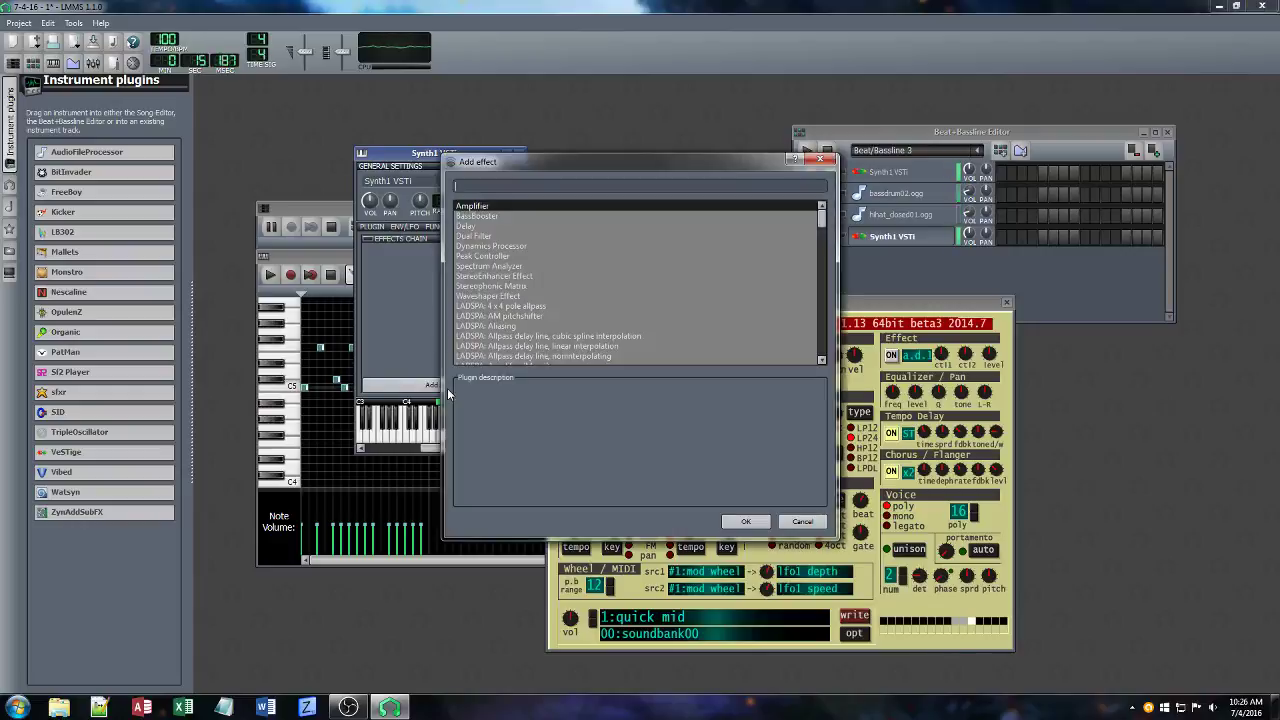
{"action": "type", "text": "azu"}
{"action": "left_click", "coordinate": [752, 522]}
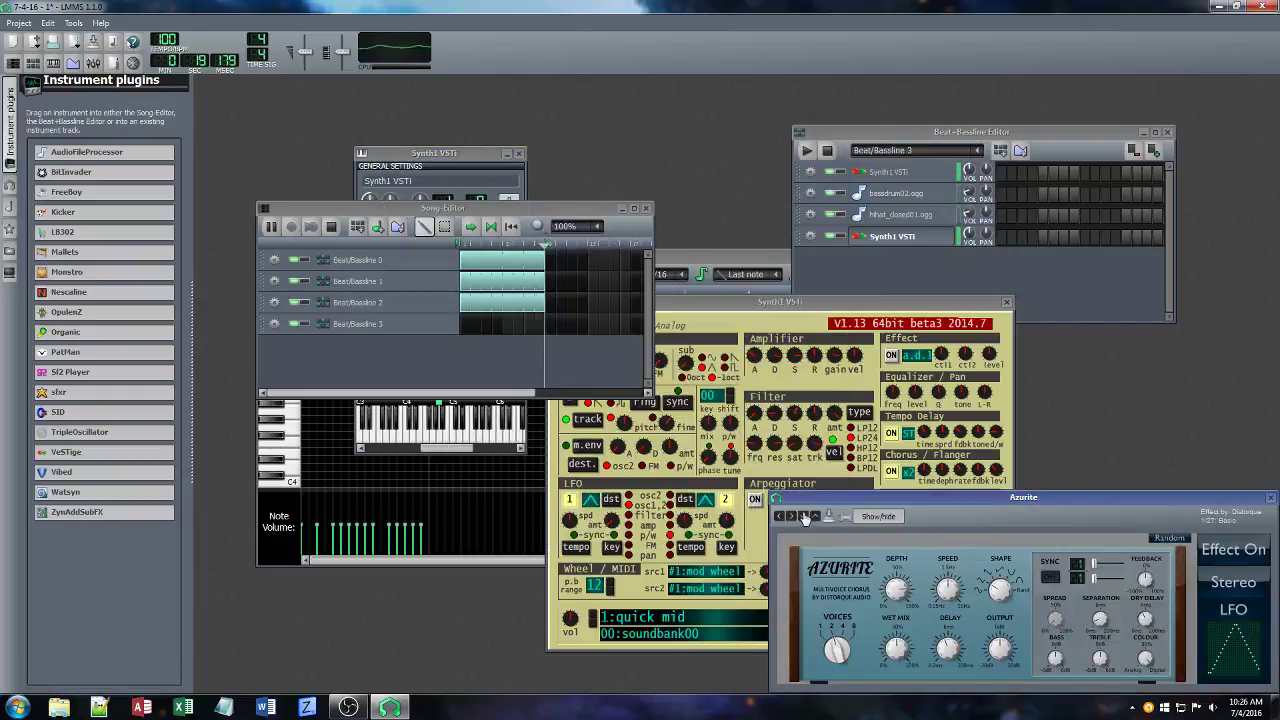
Try Azurite's guitar presets, settle on preset 14, Keys - Leslie, and switch the effect to Stereo.
{"action": "left_click", "coordinate": [804, 517]}
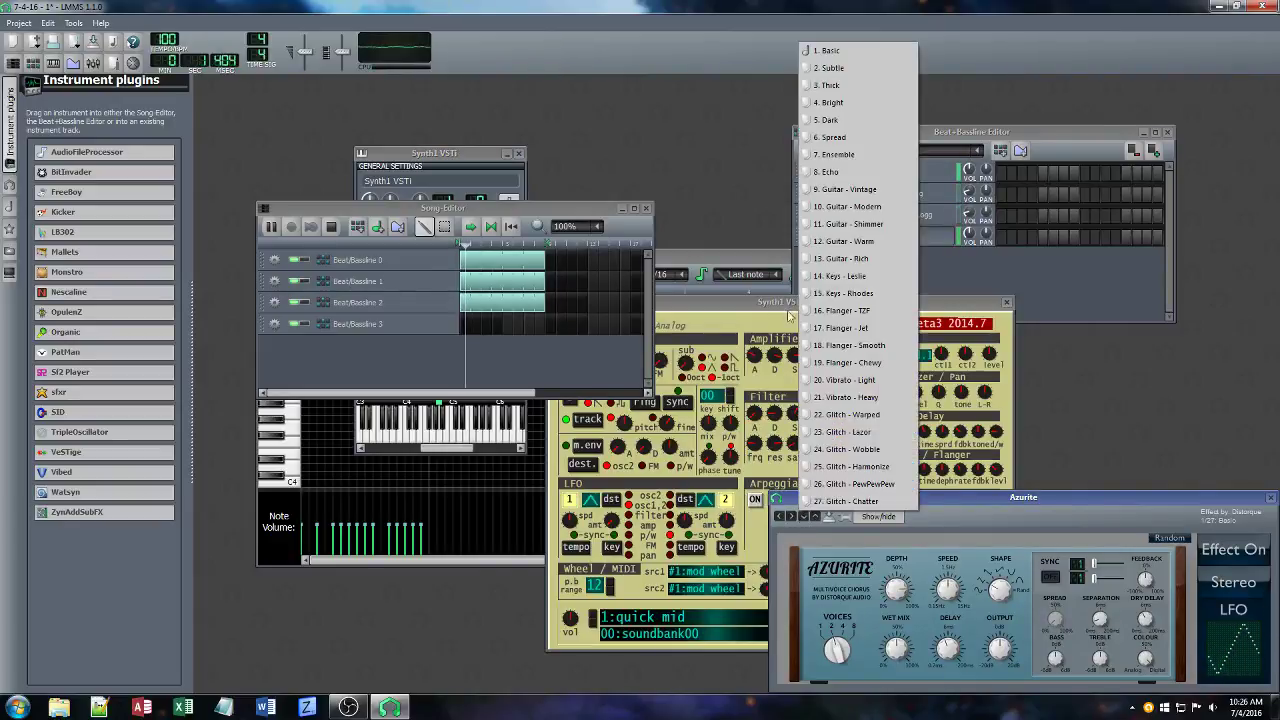
{"action": "left_click", "coordinate": [840, 214]}
{"action": "left_click", "coordinate": [792, 517]}
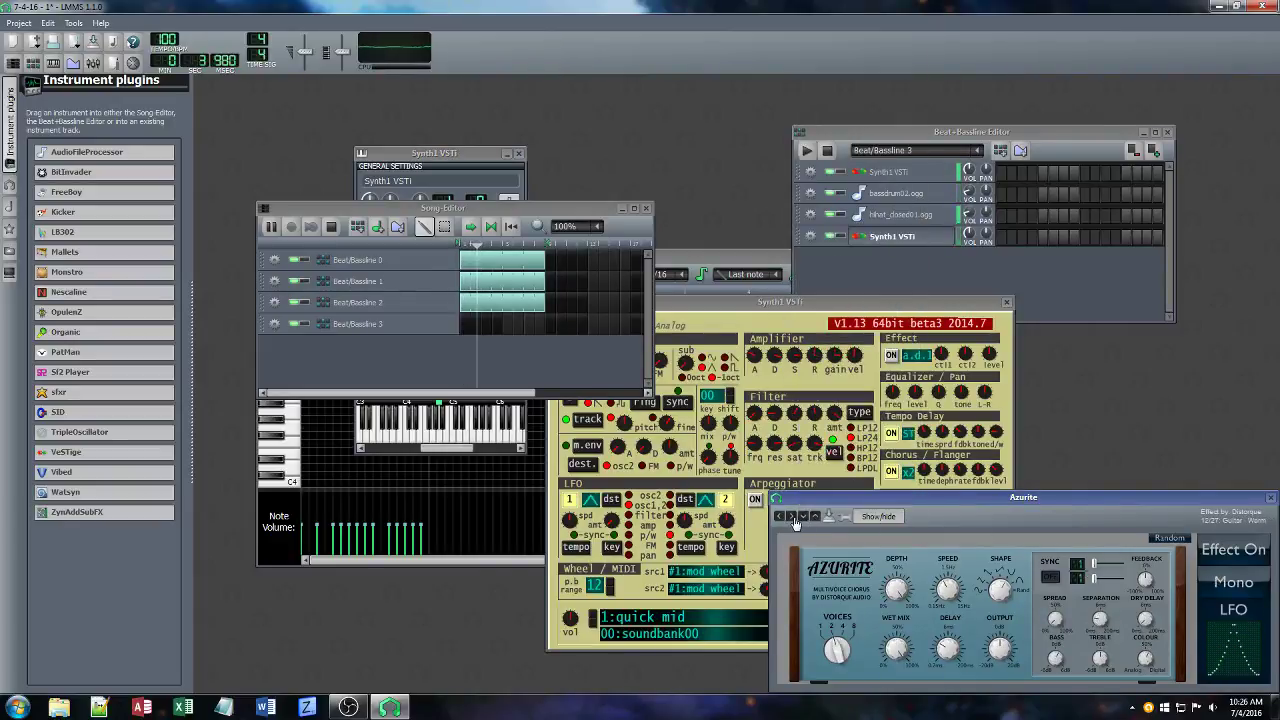
{"action": "left_click", "coordinate": [805, 518]}
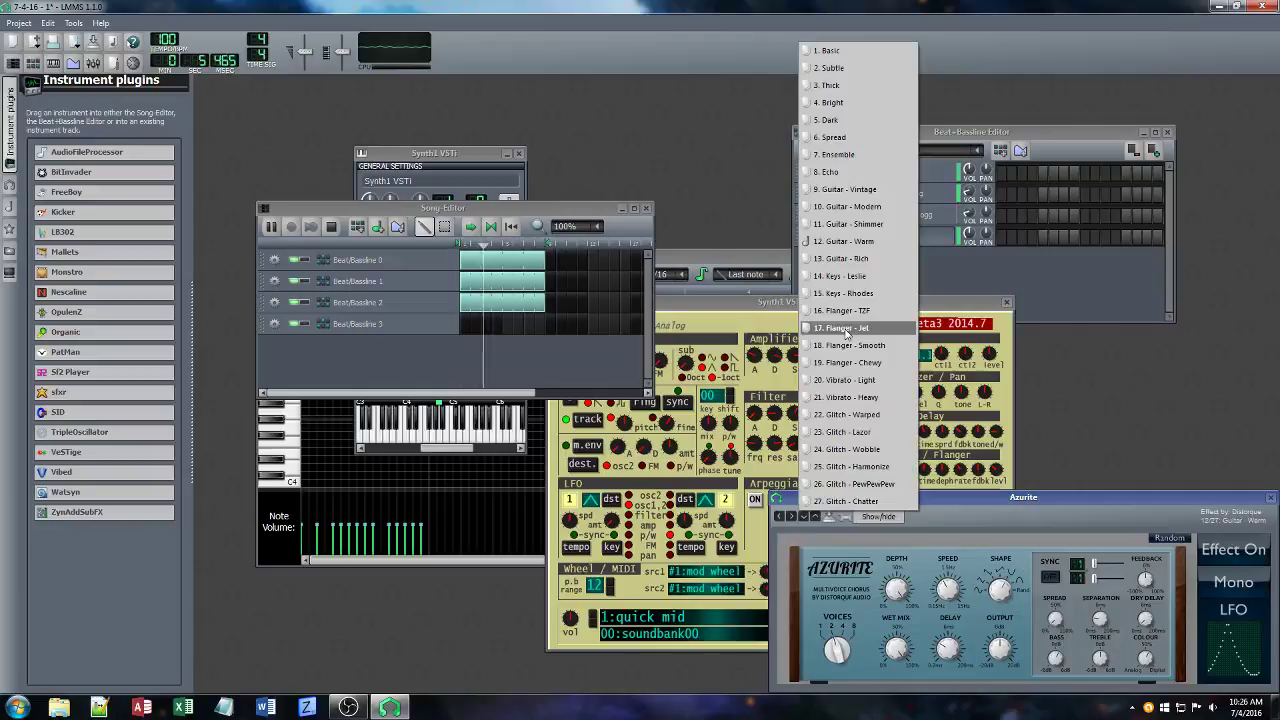
{"action": "left_click", "coordinate": [858, 276]}
{"action": "left_click", "coordinate": [1234, 584]}
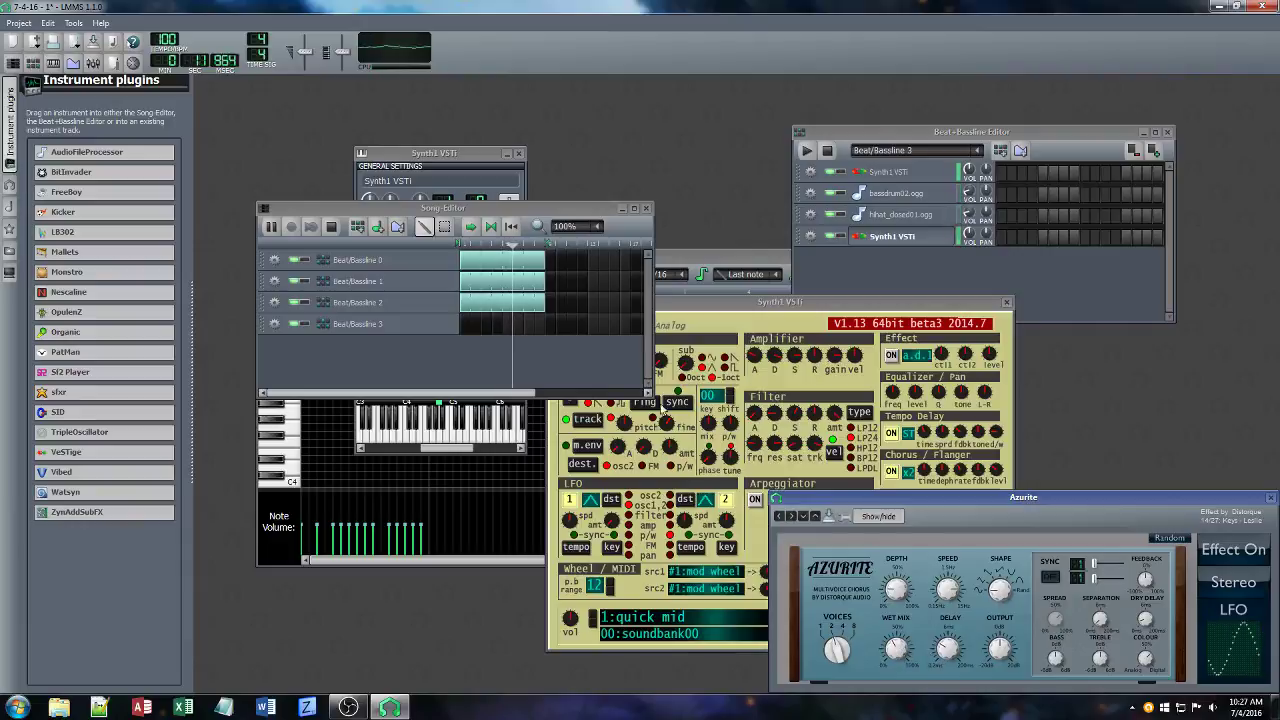
Add the VST DEL_Bionic Delay v1_2 effect to the same Synth1 effects chain.
{"action": "left_click", "coordinate": [463, 155]}
{"action": "left_click", "coordinate": [440, 384]}
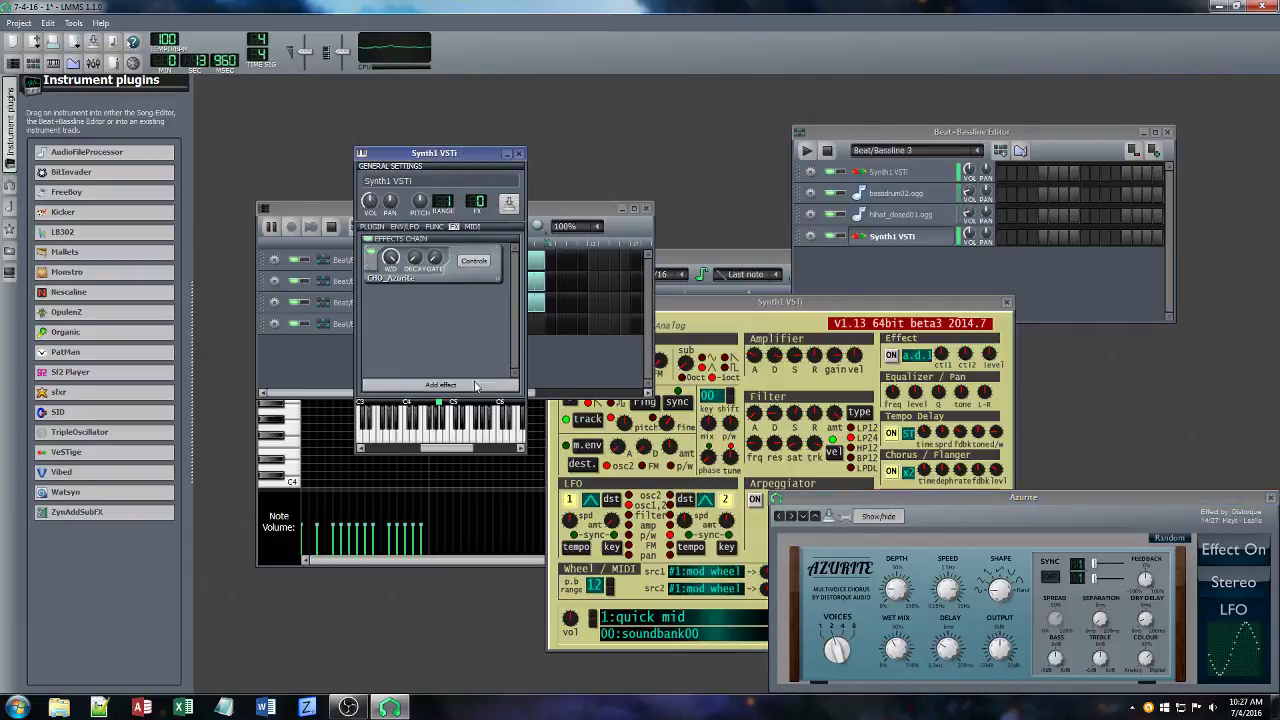
{"action": "type", "text": "del"}
{"action": "scroll", "coordinate": [560, 300], "scroll_direction": "down", "scroll_amount": 5}
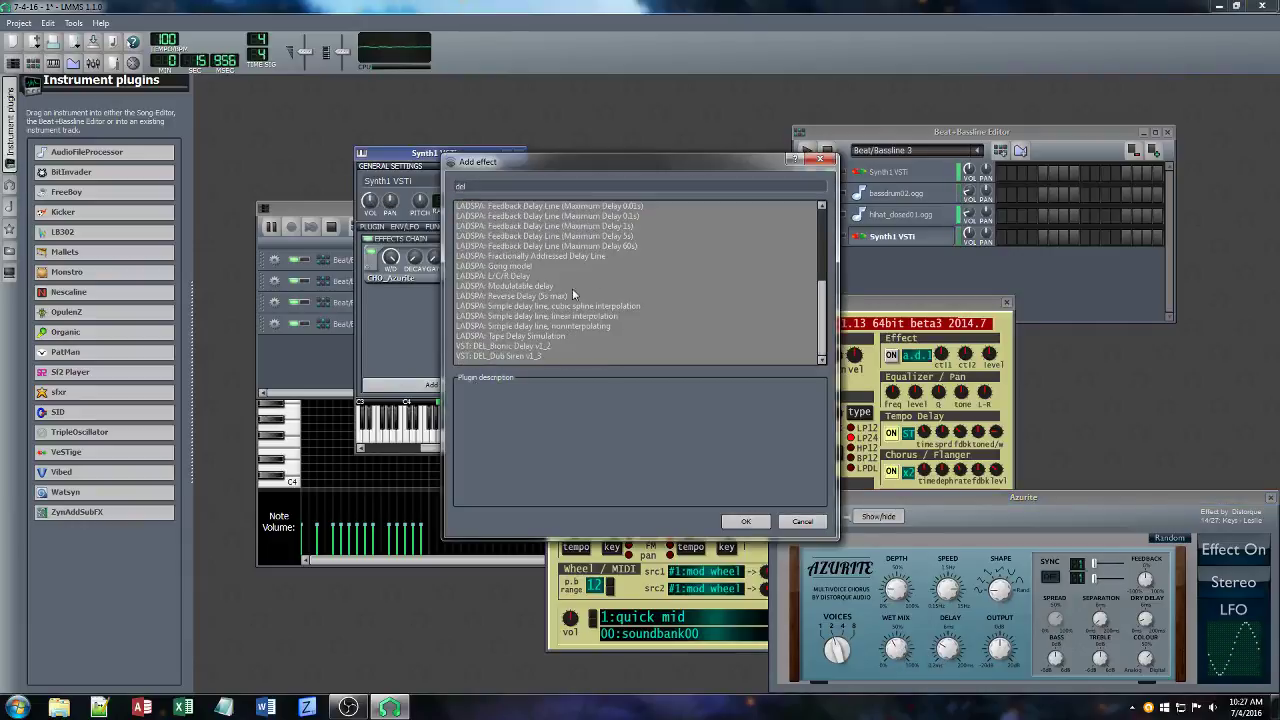
{"action": "left_click", "coordinate": [510, 346]}
{"action": "left_click", "coordinate": [751, 524]}
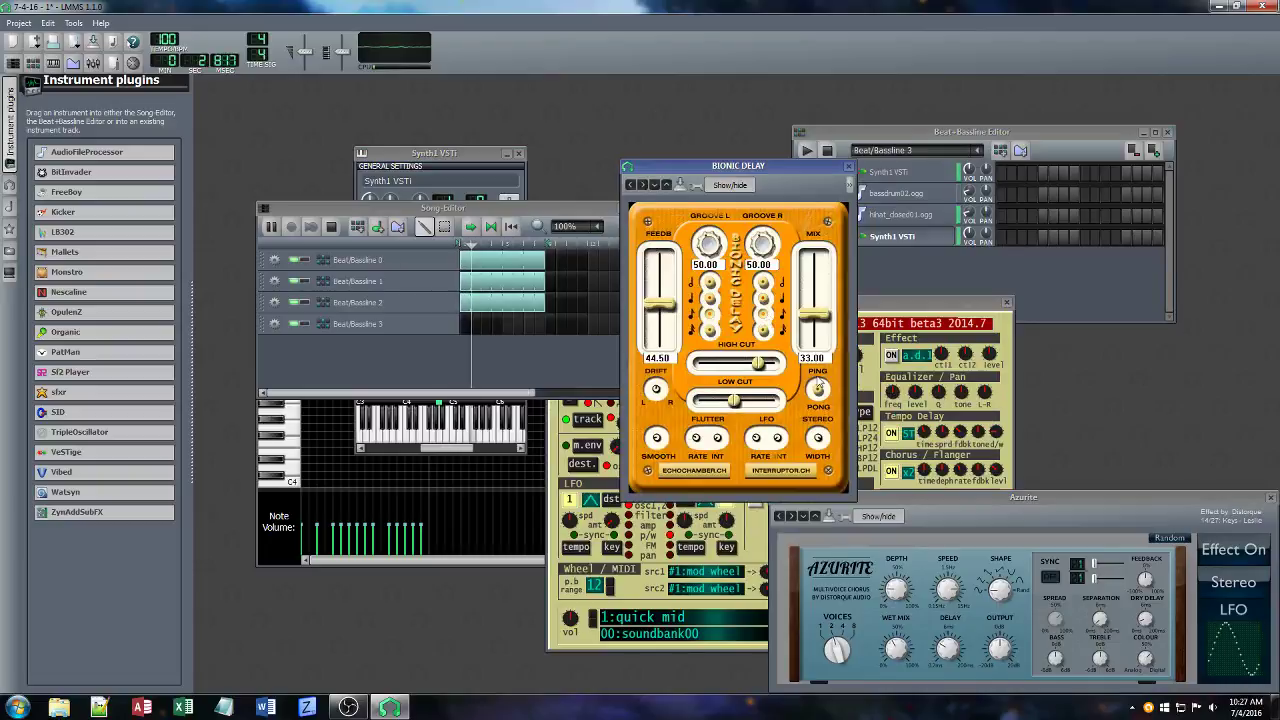
Raise Bionic Delay's high cut, lower its low cut and set the mix to 50.00.
{"action": "left_click_drag", "start_coordinate": [766, 362], "coordinate": [772, 362]}
{"action": "left_click_drag", "start_coordinate": [735, 400], "coordinate": [705, 400]}
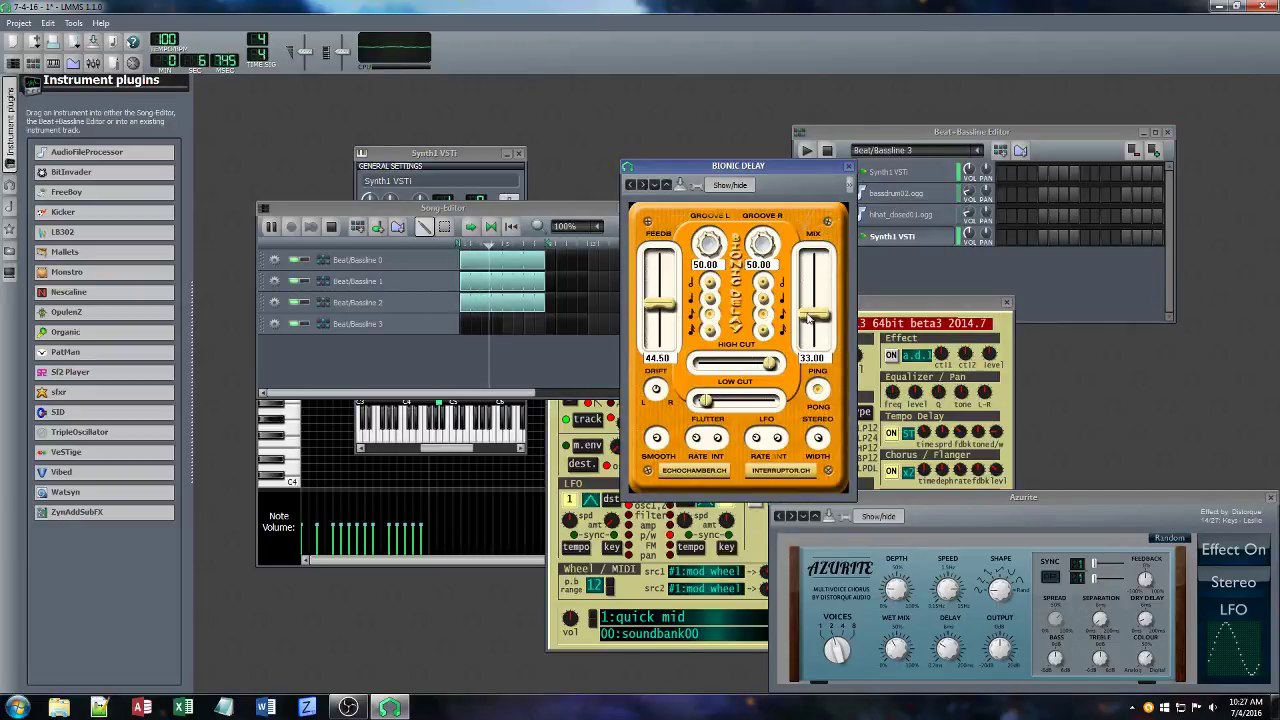
{"action": "left_click_drag", "start_coordinate": [810, 318], "coordinate": [808, 296]}
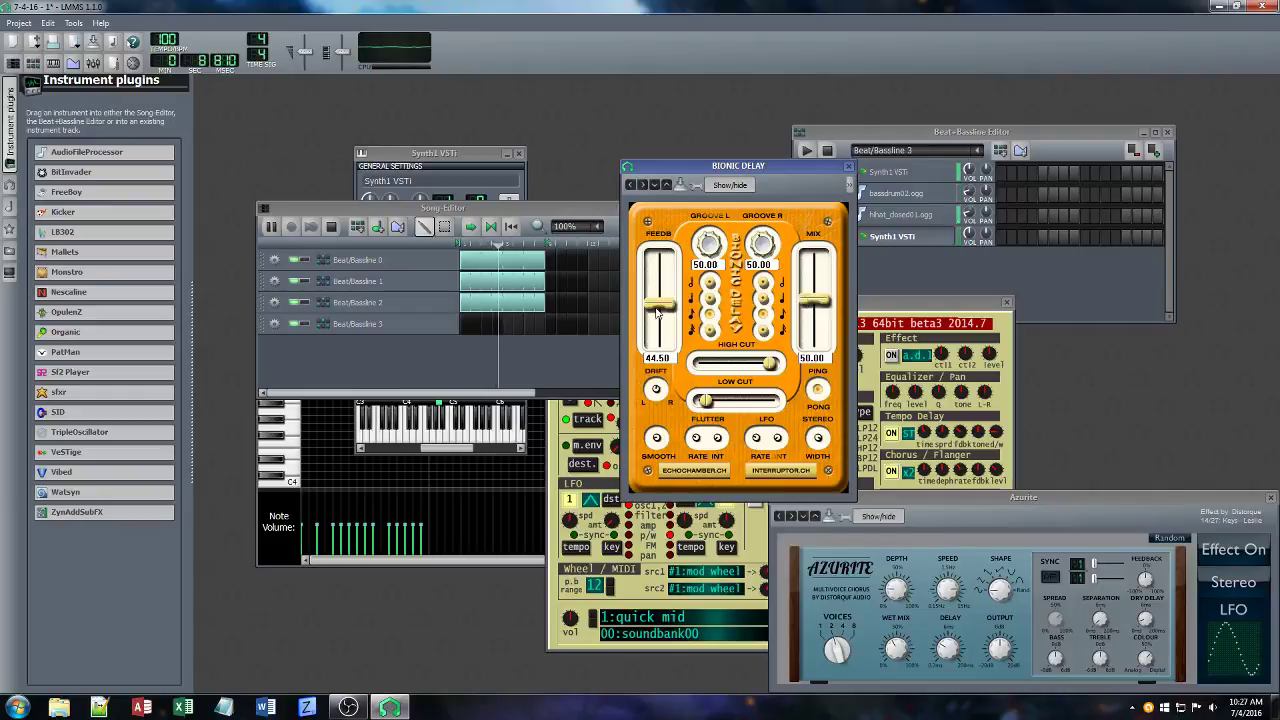
Set Bionic Delay's left and right groove to 75.00 and feedback to 32.00, closing its window.
{"action": "left_click_drag", "start_coordinate": [656, 312], "coordinate": [658, 306]}
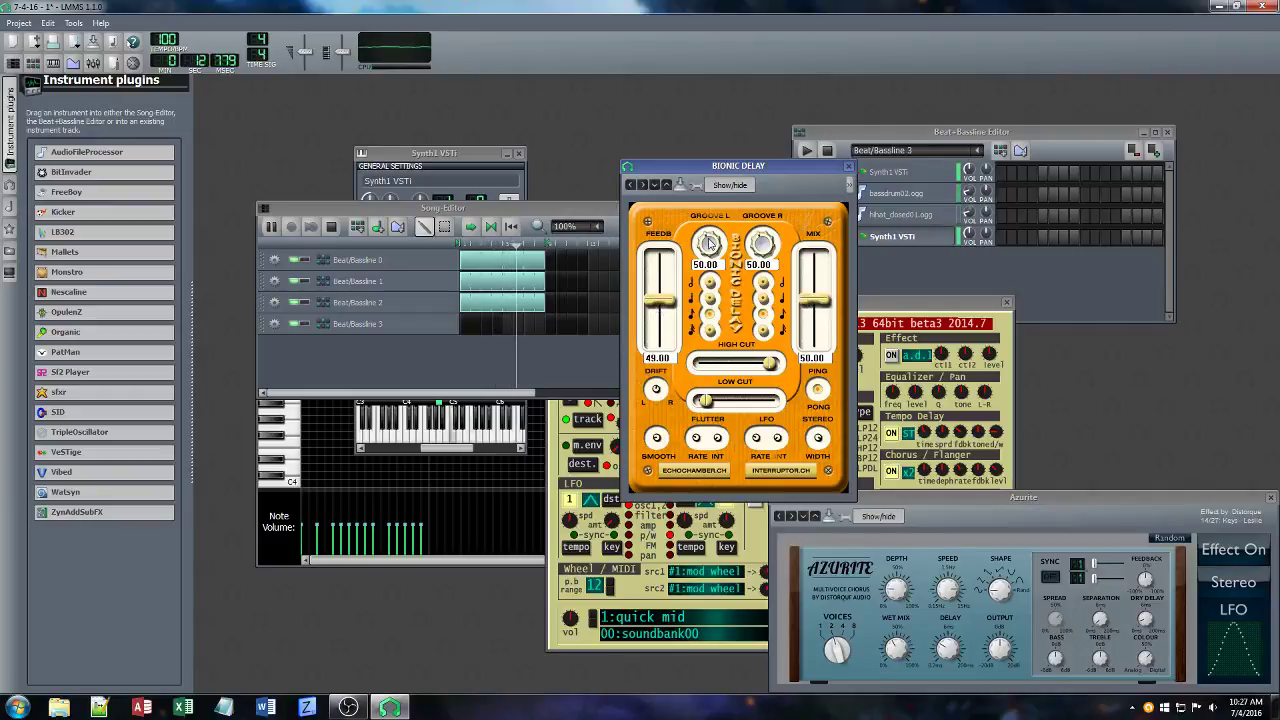
{"action": "left_click_drag", "start_coordinate": [708, 243], "coordinate": [699, 112]}
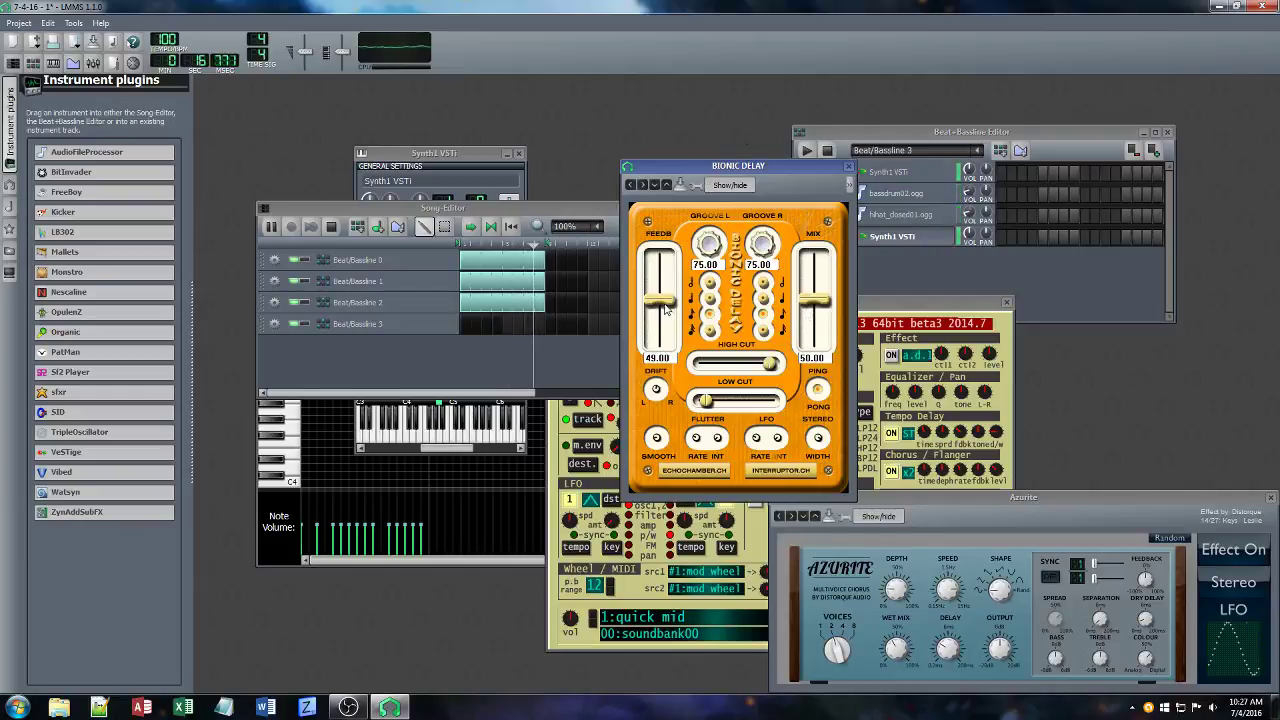
{"action": "left_click_drag", "start_coordinate": [668, 312], "coordinate": [670, 336]}
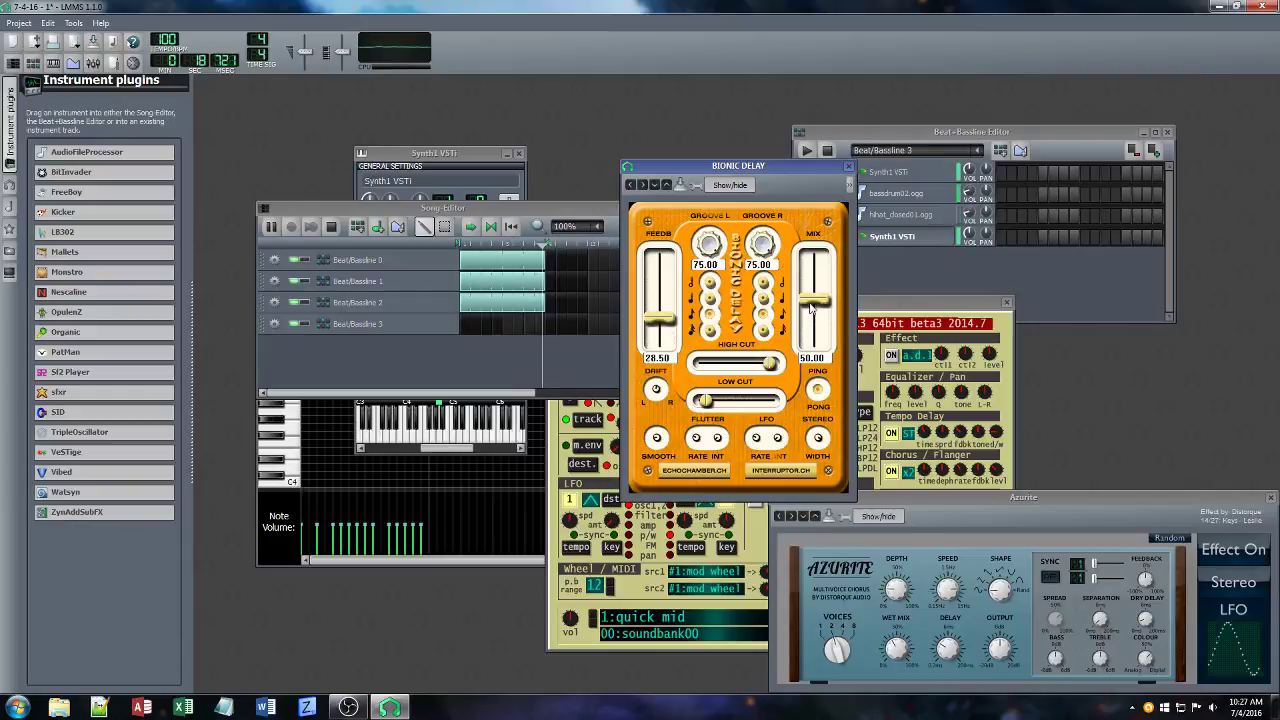
{"action": "left_click_drag", "start_coordinate": [663, 323], "coordinate": [663, 319]}
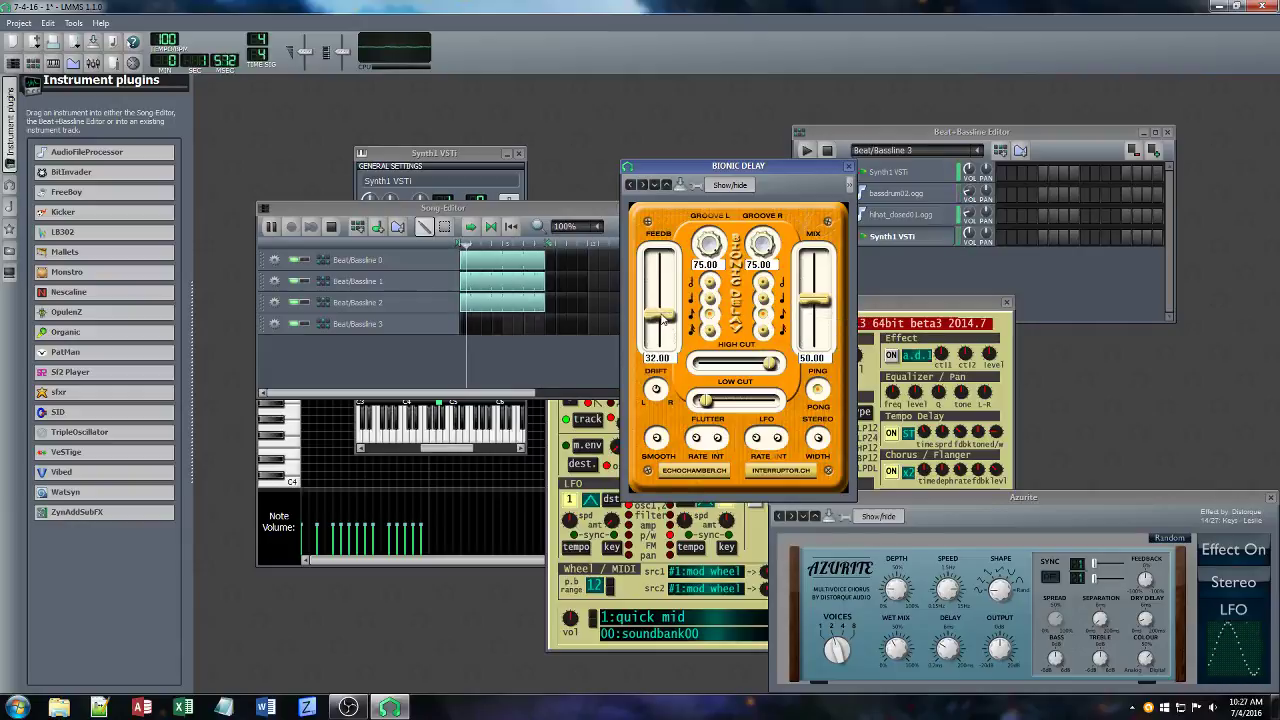
{"action": "left_click", "coordinate": [848, 166]}
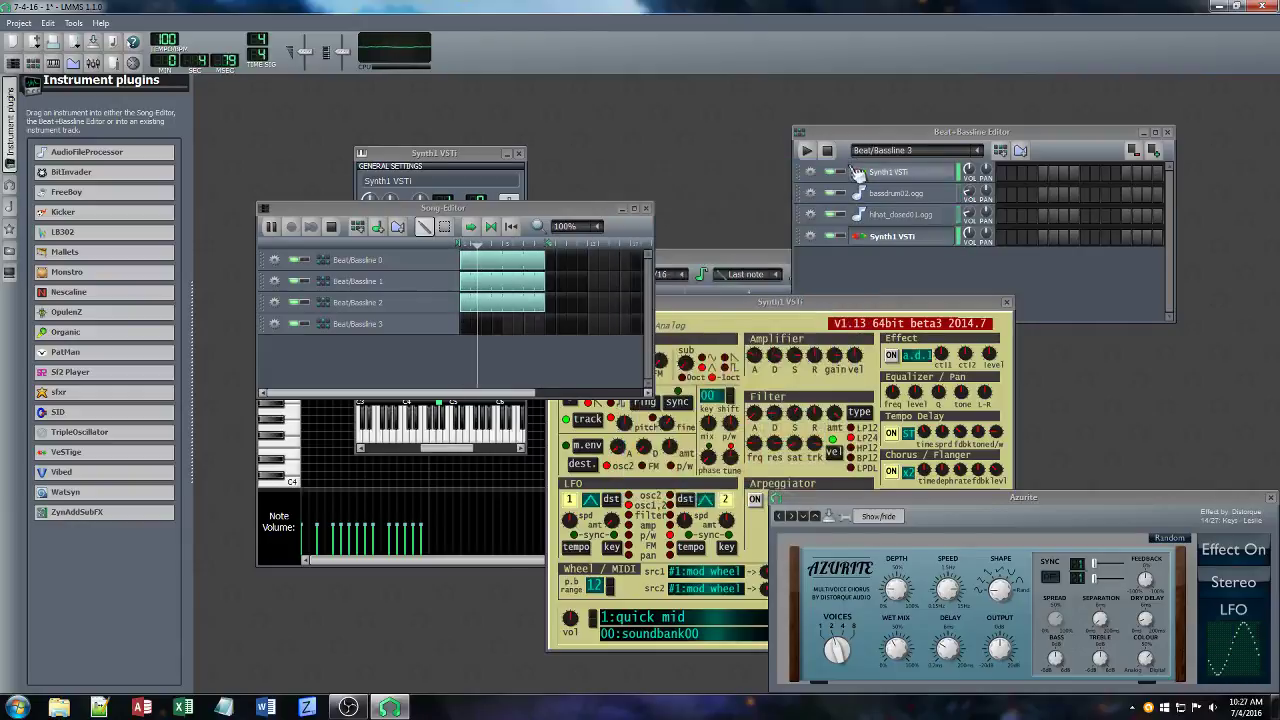
Turn on the new Synth1's Effect section and adjust its ctl1 and ctl2 amounts.
{"action": "left_click", "coordinate": [892, 270]}
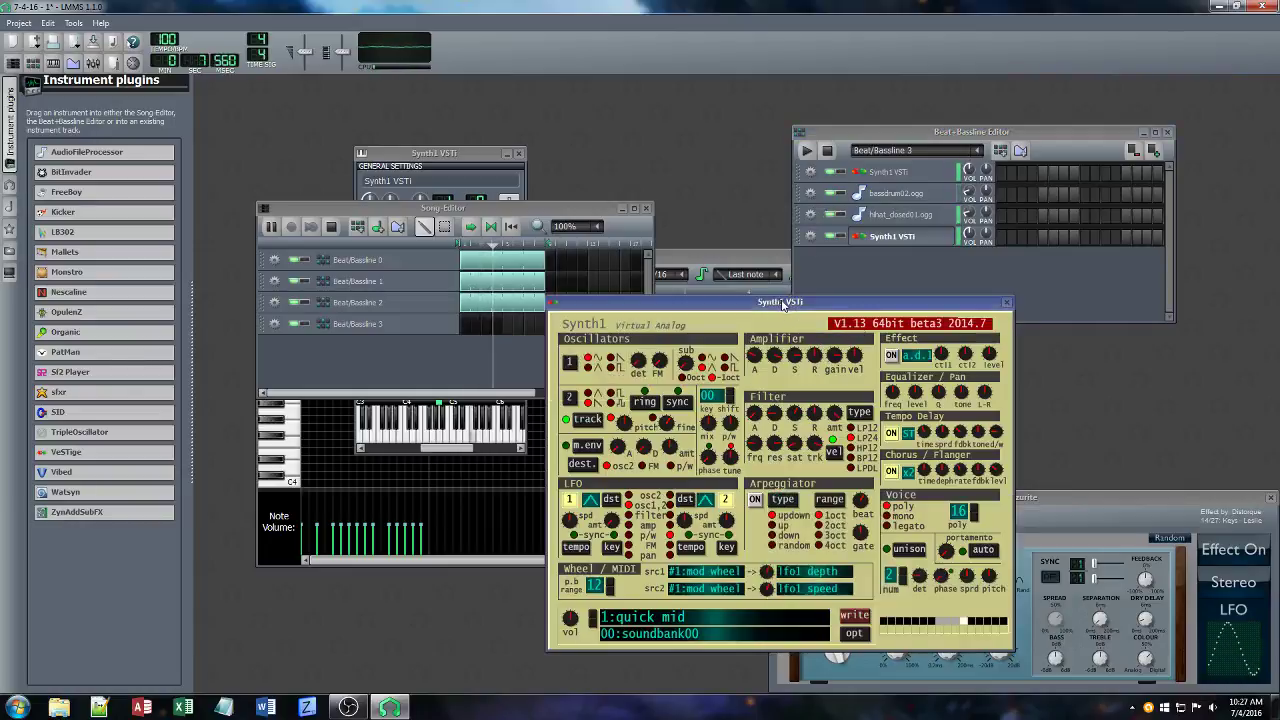
{"action": "left_click", "coordinate": [896, 364]}
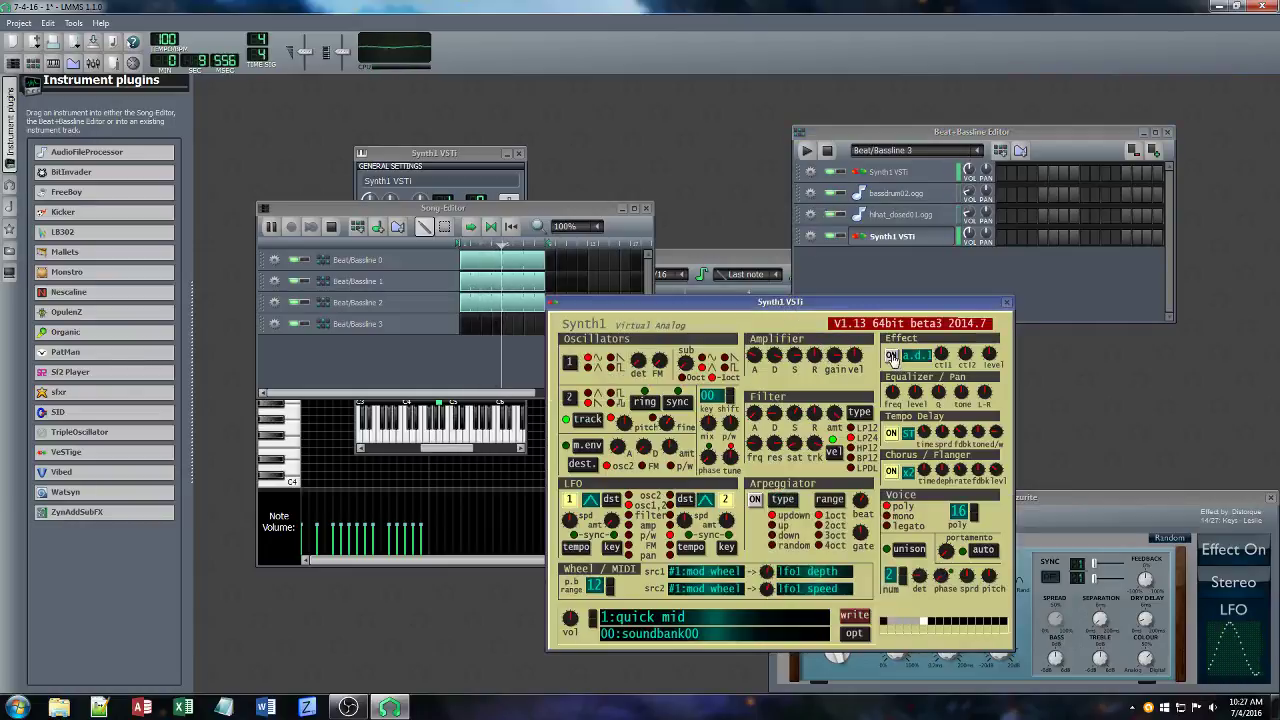
{"action": "left_click_drag", "start_coordinate": [941, 354], "coordinate": [967, 360]}
{"action": "left_click_drag", "start_coordinate": [966, 355], "coordinate": [982, 352]}
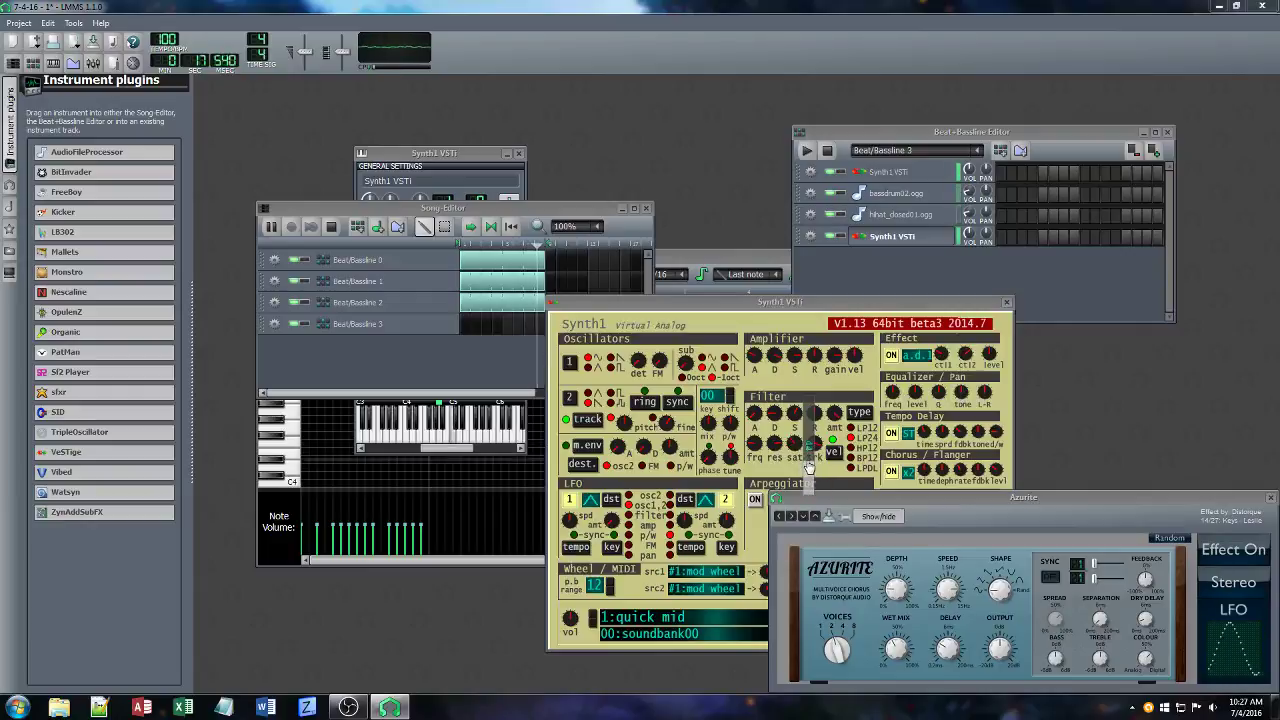
Adjust the bassdrum02.ogg track's volume and close the Azurite window.
{"action": "left_click", "coordinate": [968, 196]}
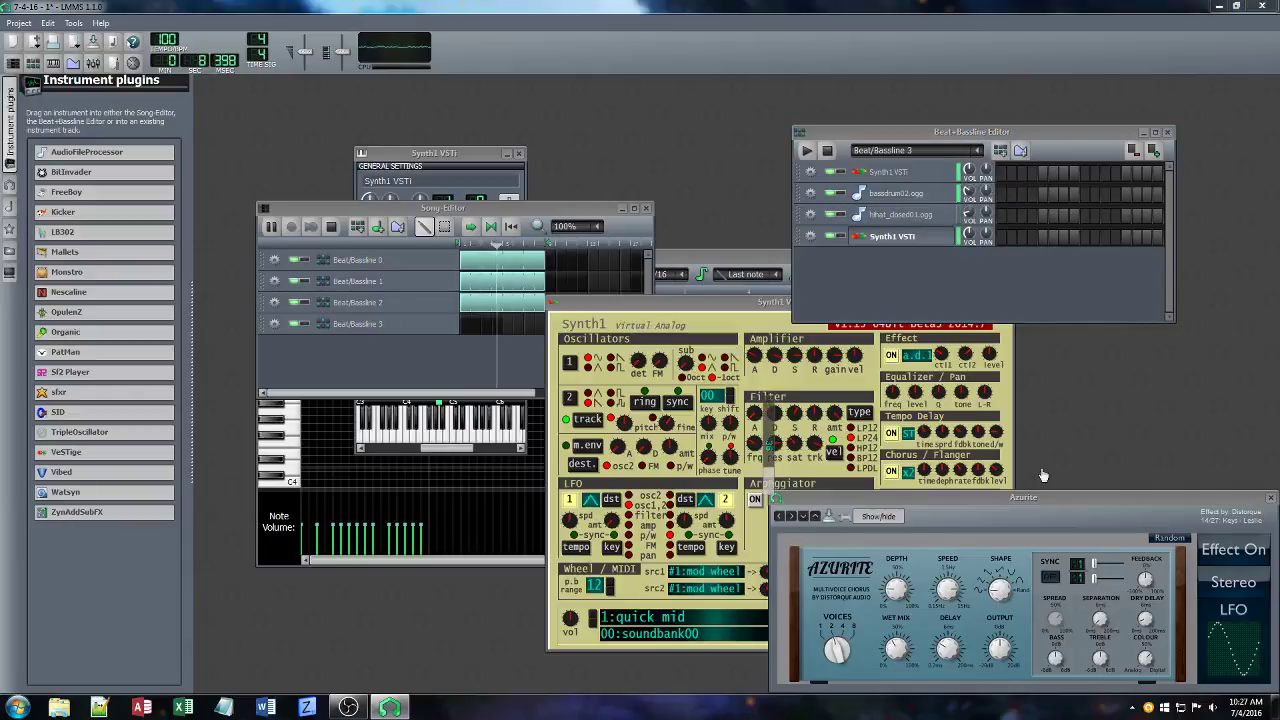
{"action": "left_click_drag", "start_coordinate": [1095, 500], "coordinate": [799, 440]}
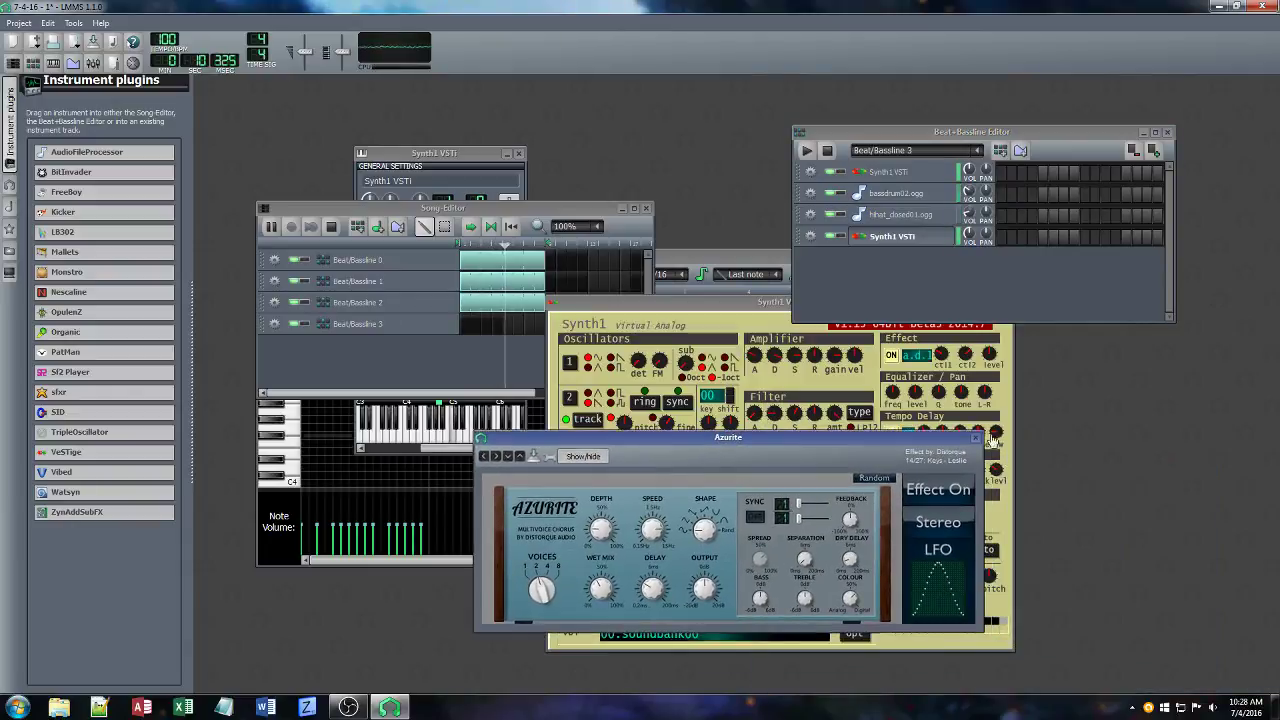
{"action": "left_click", "coordinate": [976, 437]}
{"action": "left_click", "coordinate": [922, 276]}
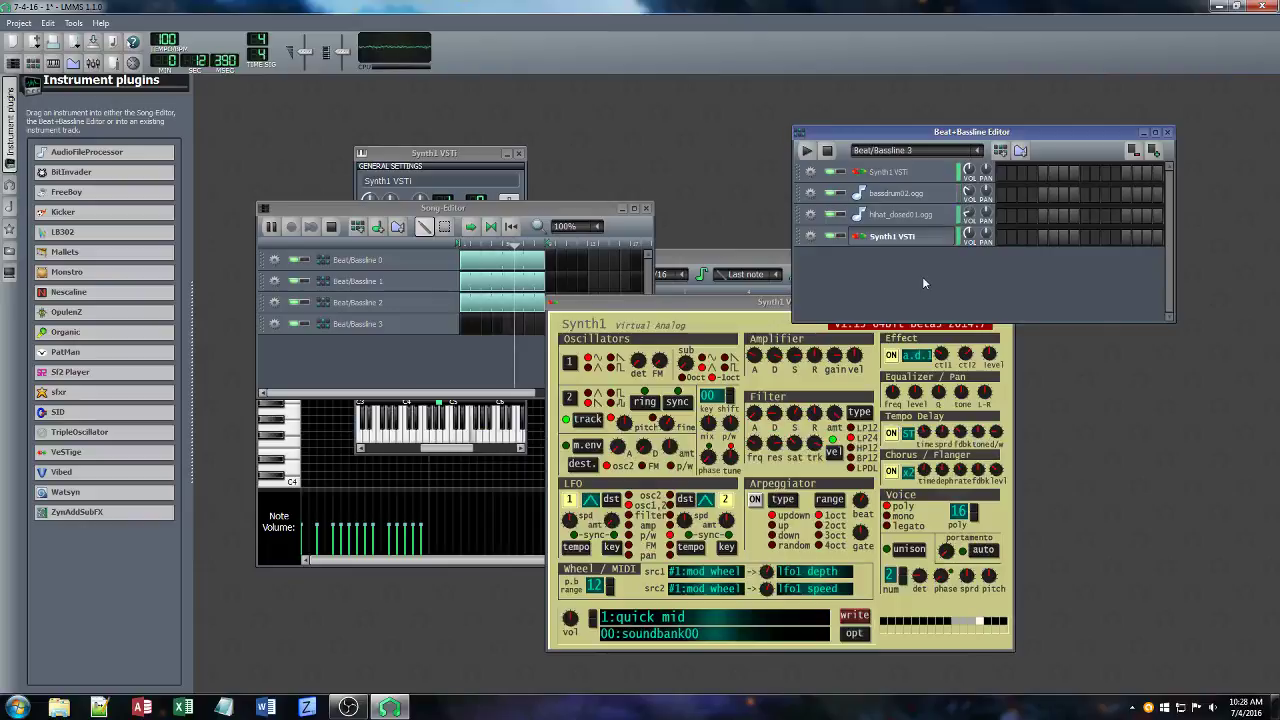
Adjust Synth1's oscillator FM and sub controls and the closed hi-hat track's volume.
{"action": "left_click", "coordinate": [850, 335]}
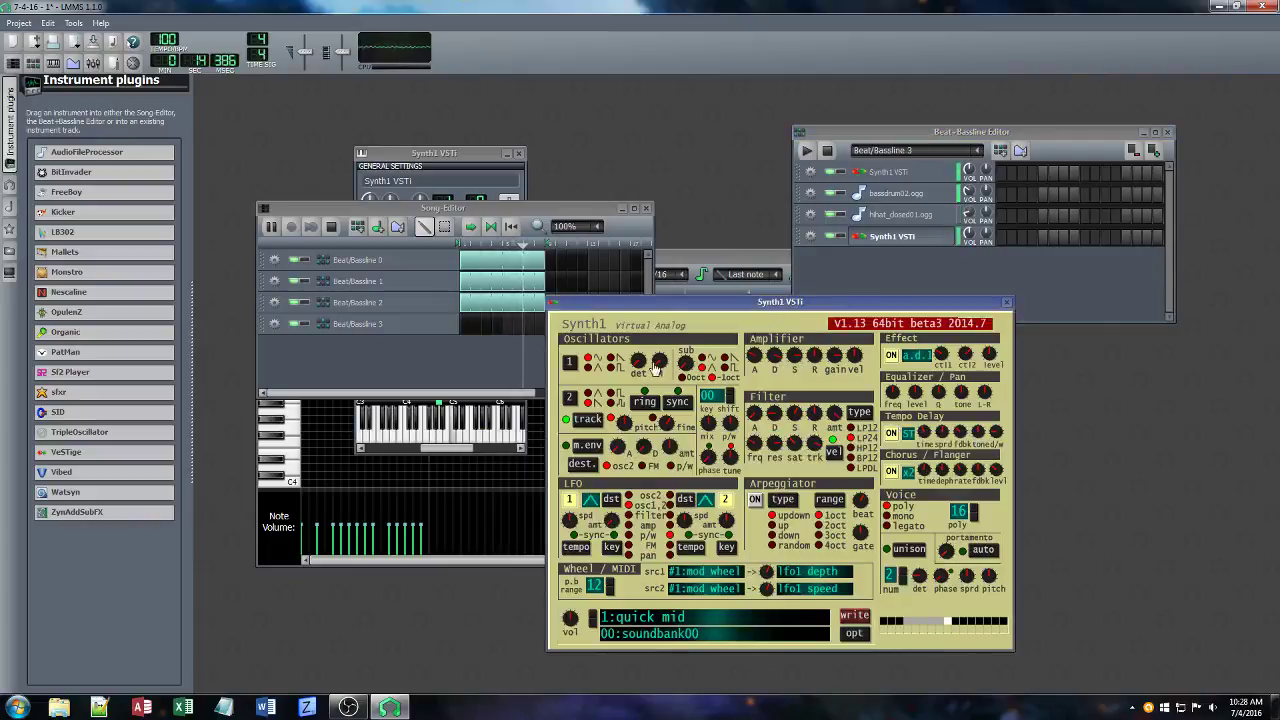
{"action": "mouse_move", "coordinate": [656, 366]}
{"action": "left_mouse_down"}
{"action": "mouse_move", "coordinate": [676, 408]}
{"action": "mouse_move", "coordinate": [677, 360]}
{"action": "left_mouse_up"}
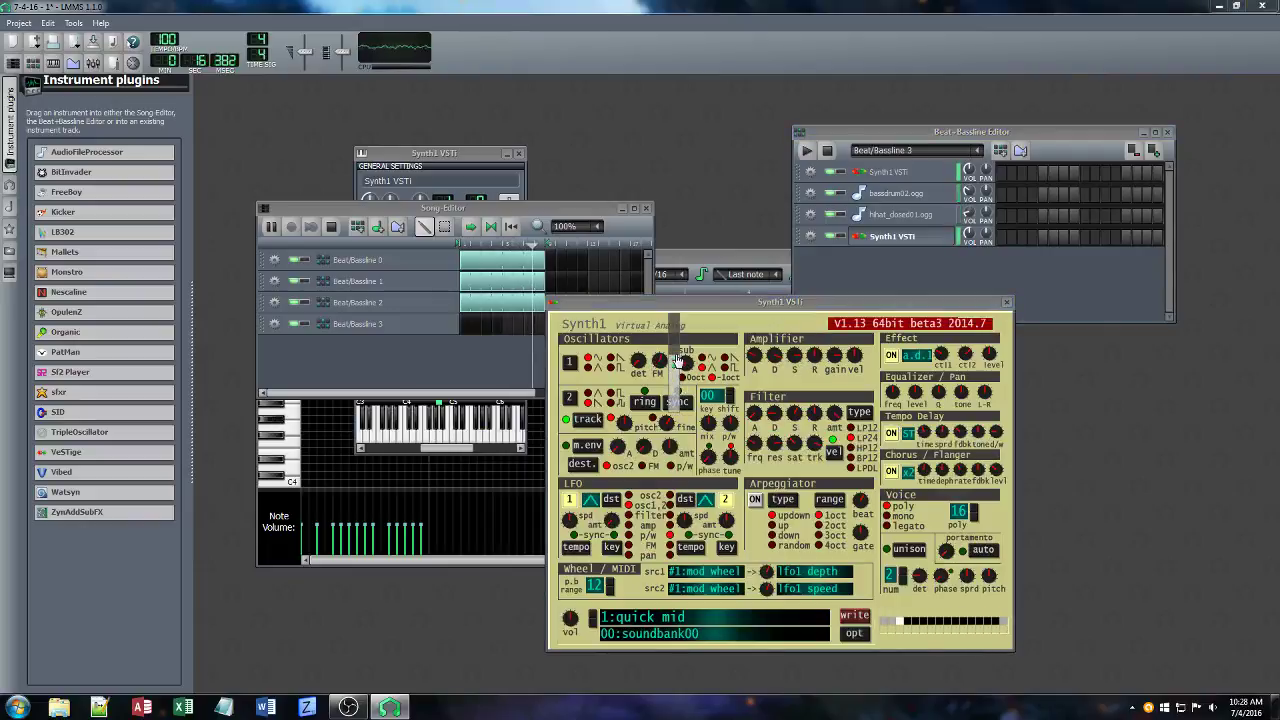
{"action": "left_click", "coordinate": [968, 212]}
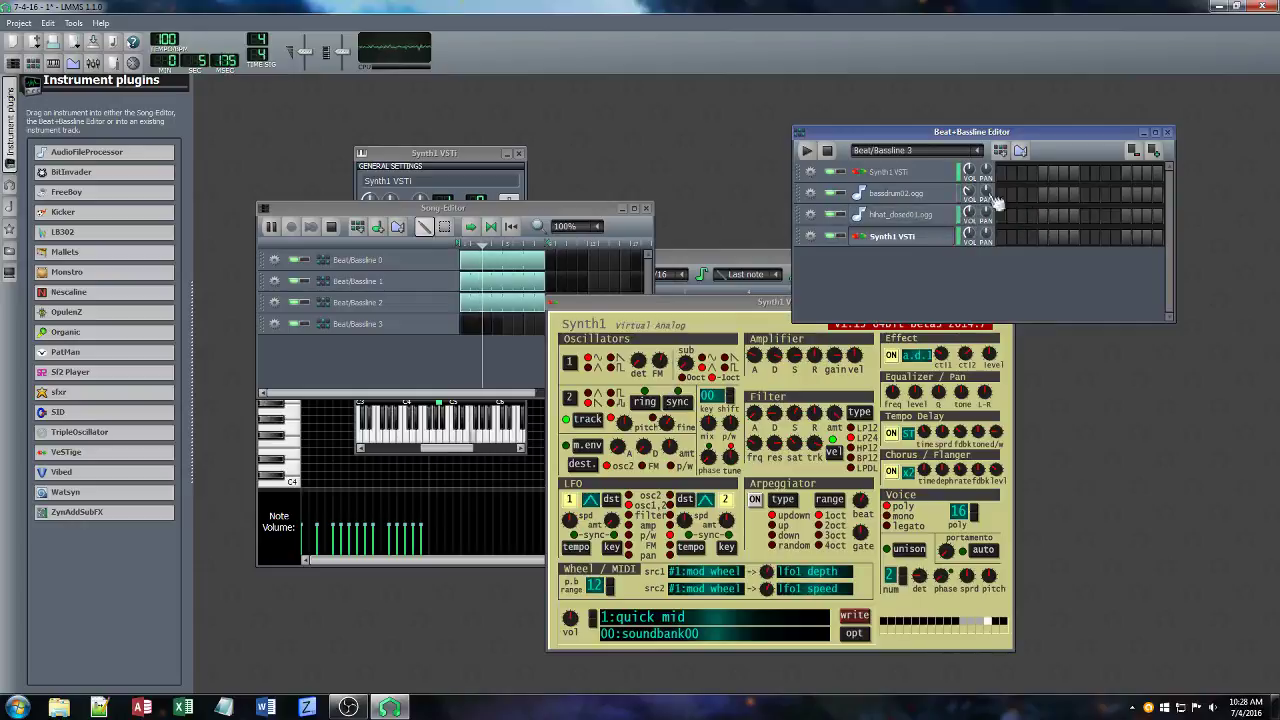
Add a closed hi-hat step directly after each of the four existing hi-hat hits in Beat/Bassline 1.
{"action": "left_click", "coordinate": [975, 150]}
{"action": "left_click", "coordinate": [968, 165]}
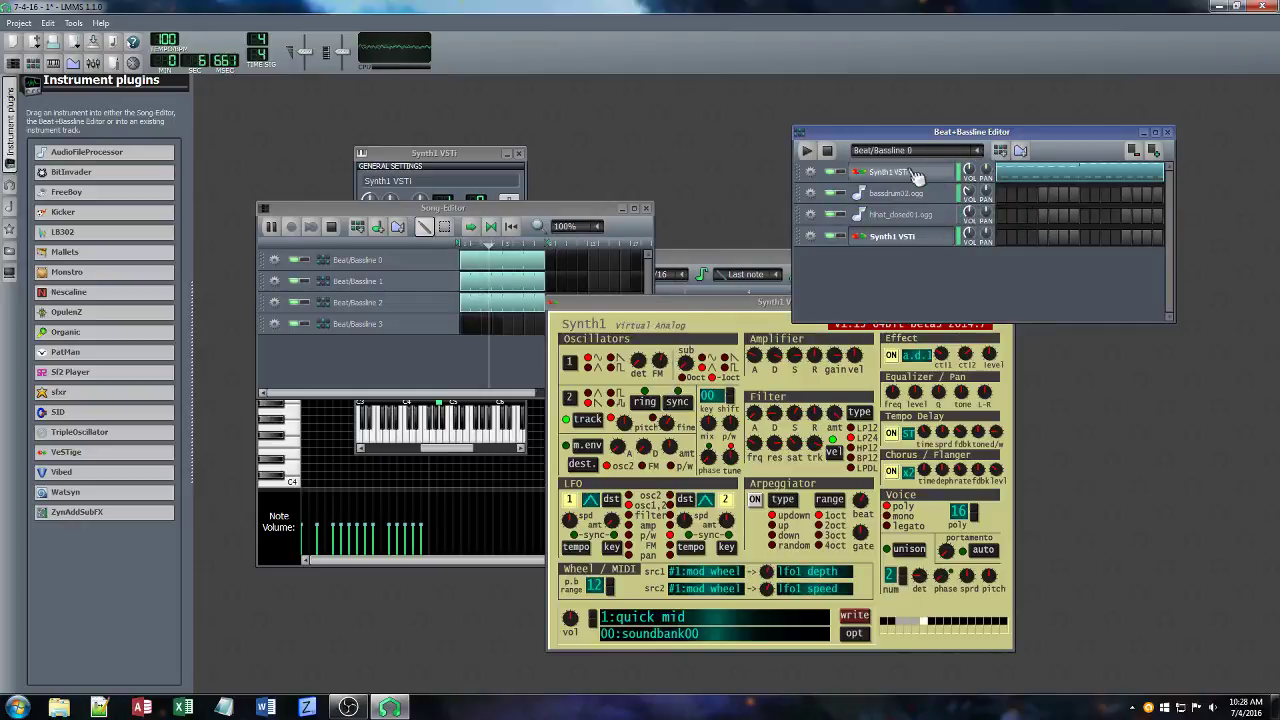
{"action": "left_click", "coordinate": [975, 150]}
{"action": "left_click", "coordinate": [900, 182]}
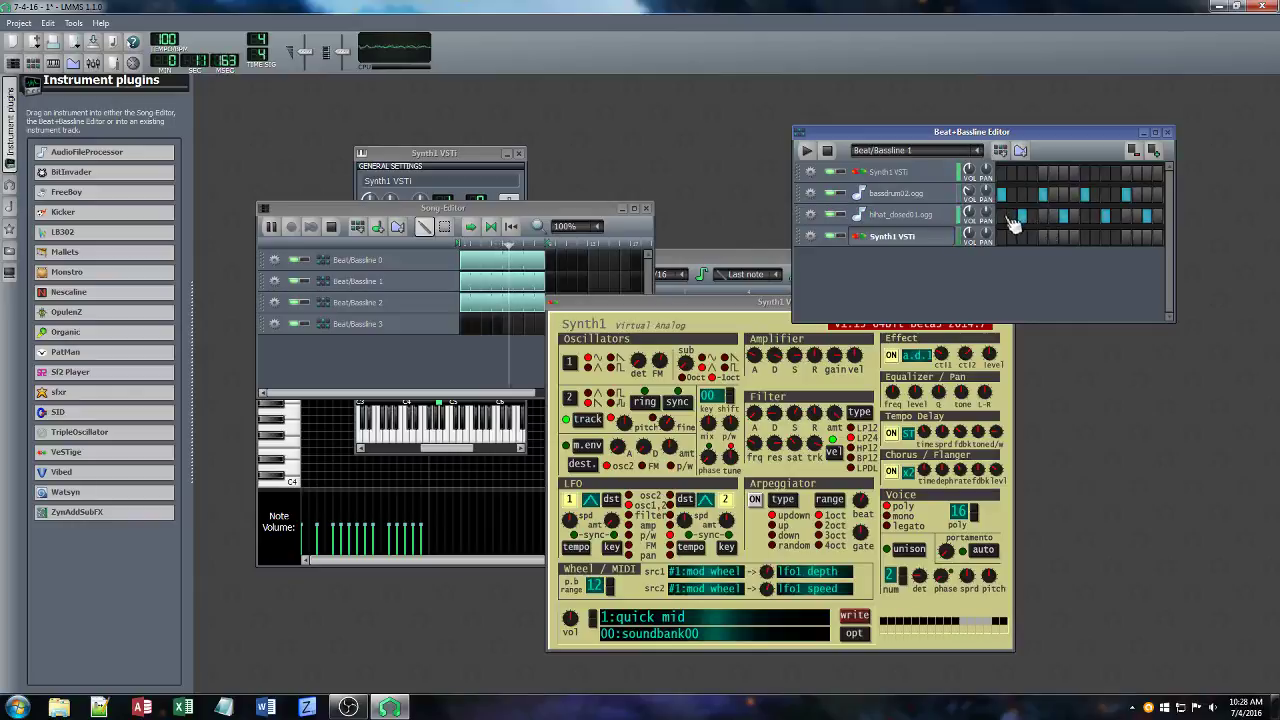
{"action": "left_click", "coordinate": [1032, 216]}
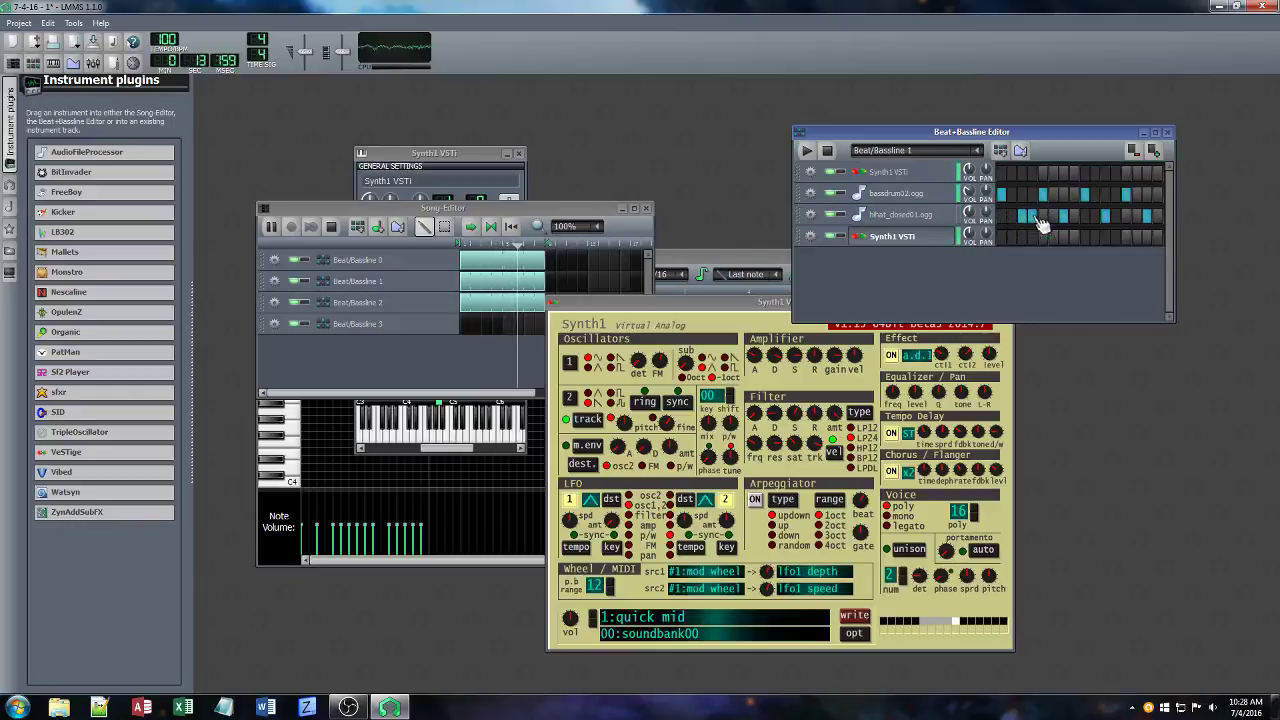
{"action": "left_click", "coordinate": [1073, 216]}
{"action": "left_click", "coordinate": [1115, 216]}
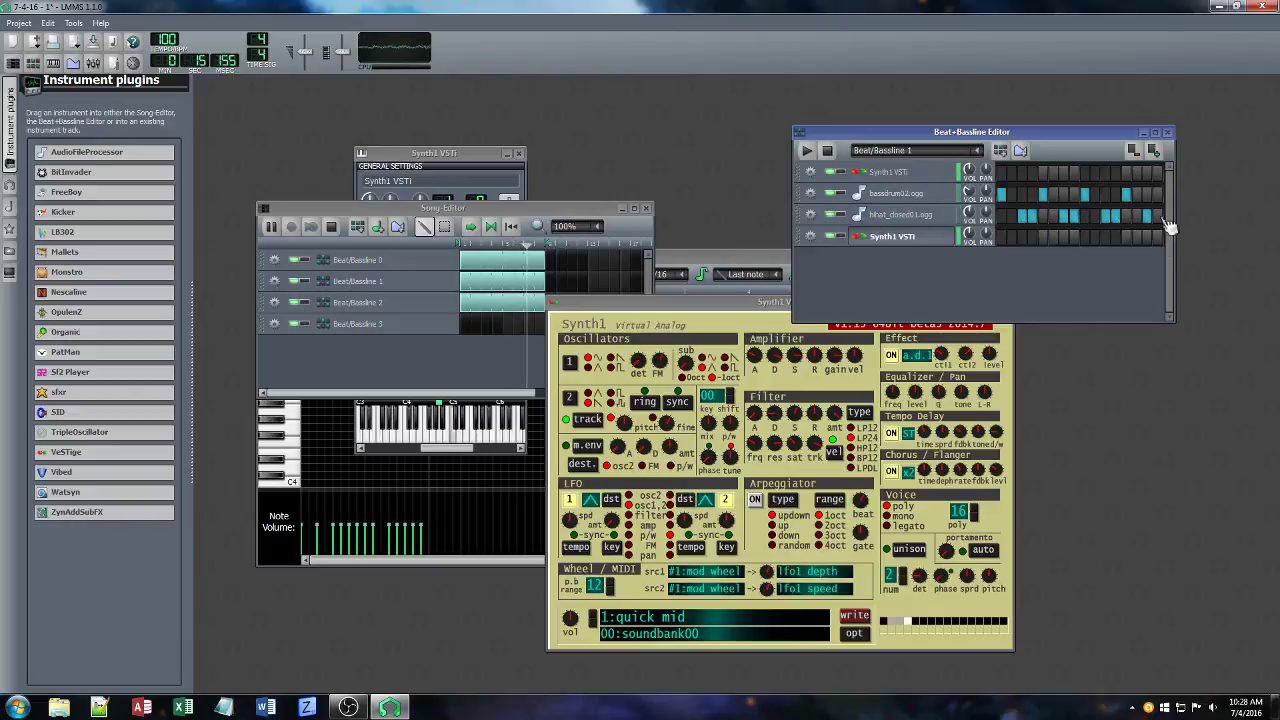
{"action": "left_click", "coordinate": [1157, 216]}
Open the closed hi-hat pattern in the Piano-Roll and lower the note volume of the second hit in each pair.
{"action": "right_click", "coordinate": [1000, 228]}
{"action": "left_click", "coordinate": [1040, 240]}
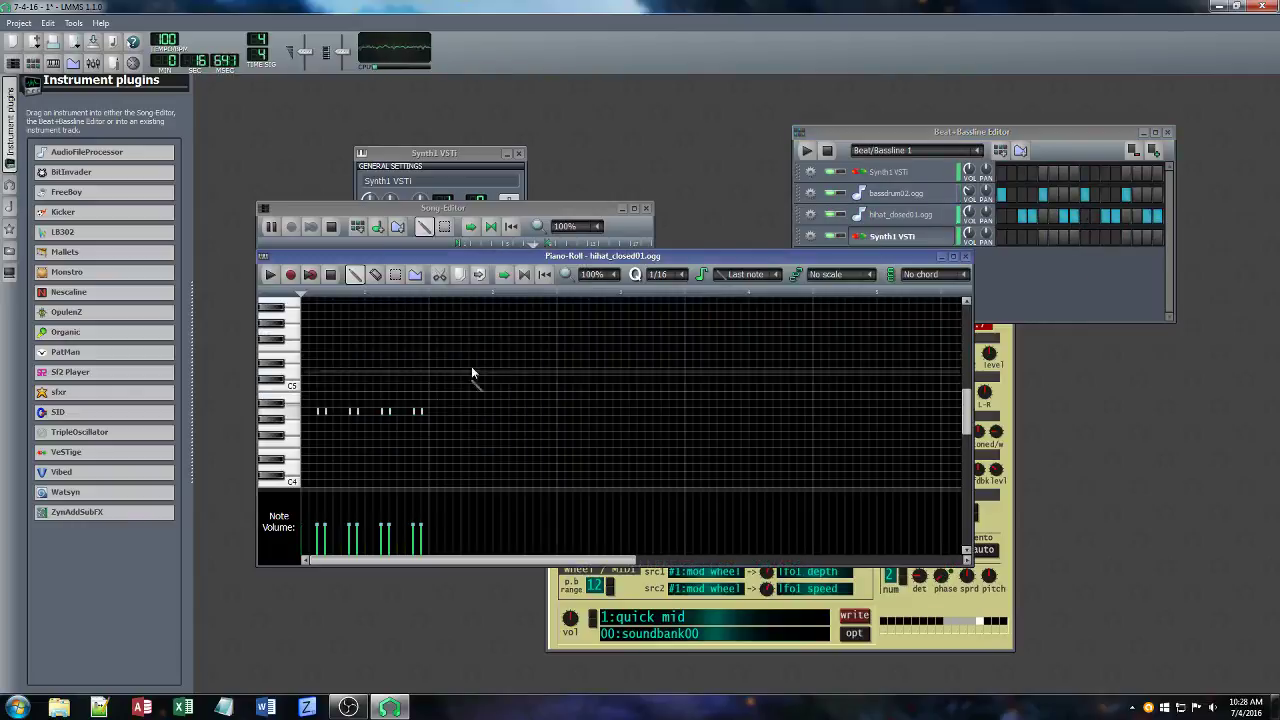
{"action": "left_click", "coordinate": [328, 546]}
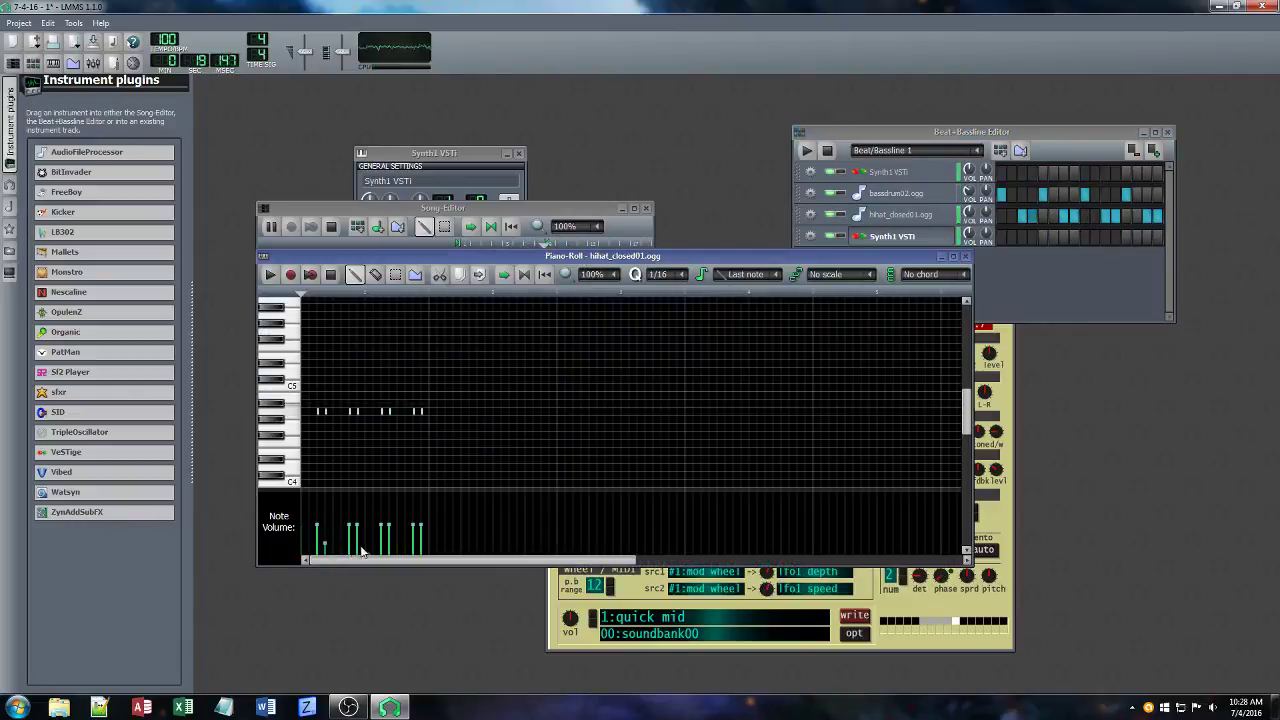
{"action": "left_click", "coordinate": [362, 548]}
{"action": "left_click", "coordinate": [390, 548]}
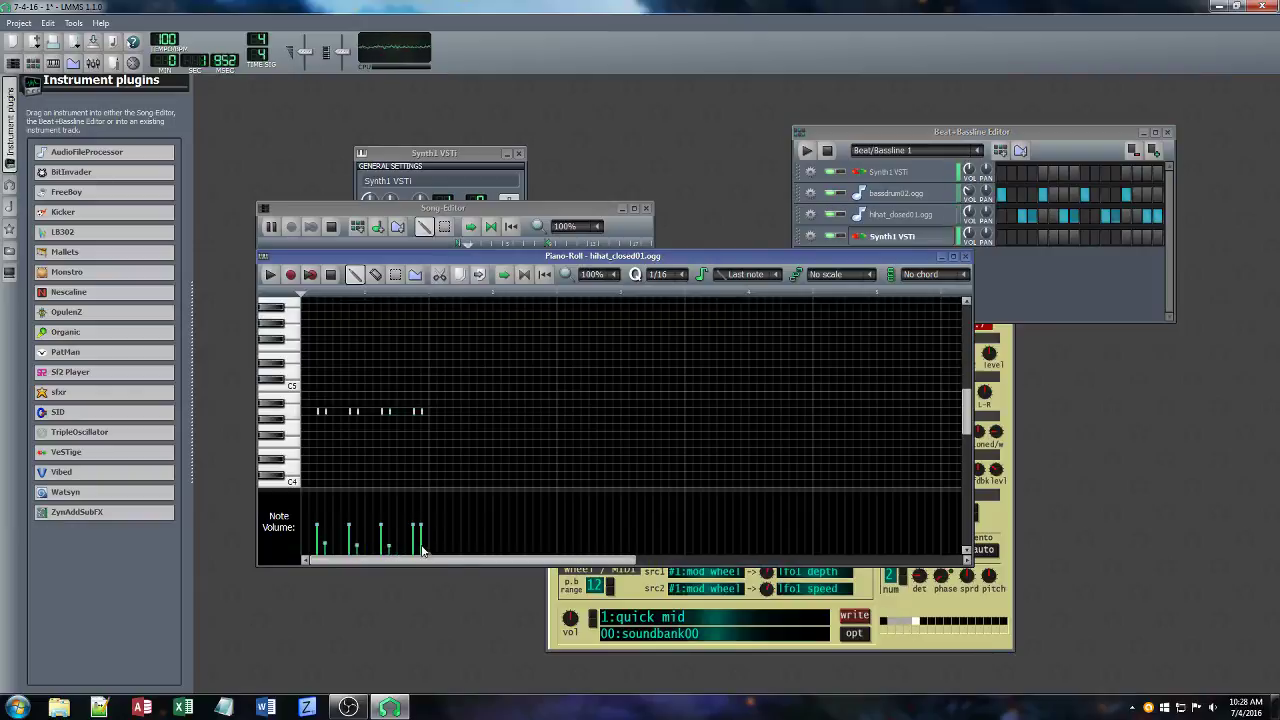
Add a closed hi-hat step before each pair of hits and lower the new notes' volumes, closing the Piano-Roll.
{"action": "left_click", "coordinate": [1012, 216]}
{"action": "left_click", "coordinate": [1053, 216]}
{"action": "left_click", "coordinate": [1094, 216]}
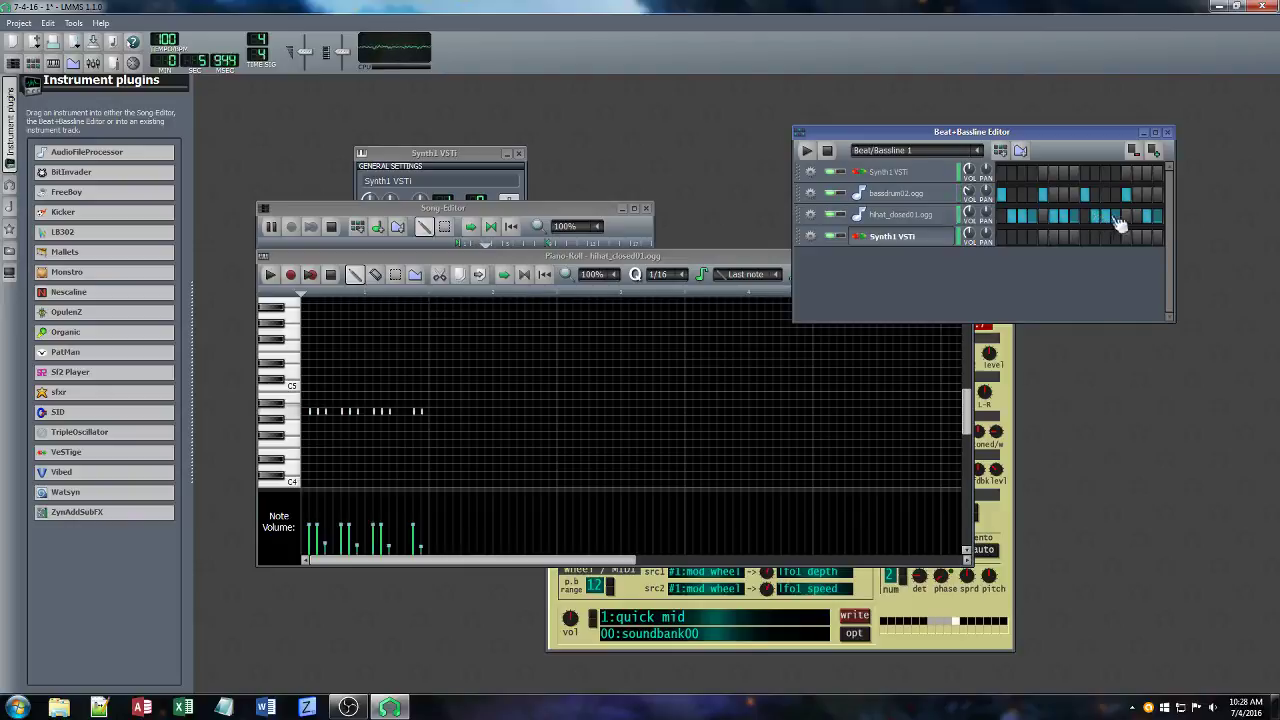
{"action": "left_click", "coordinate": [1137, 216]}
{"action": "left_click", "coordinate": [312, 548]}
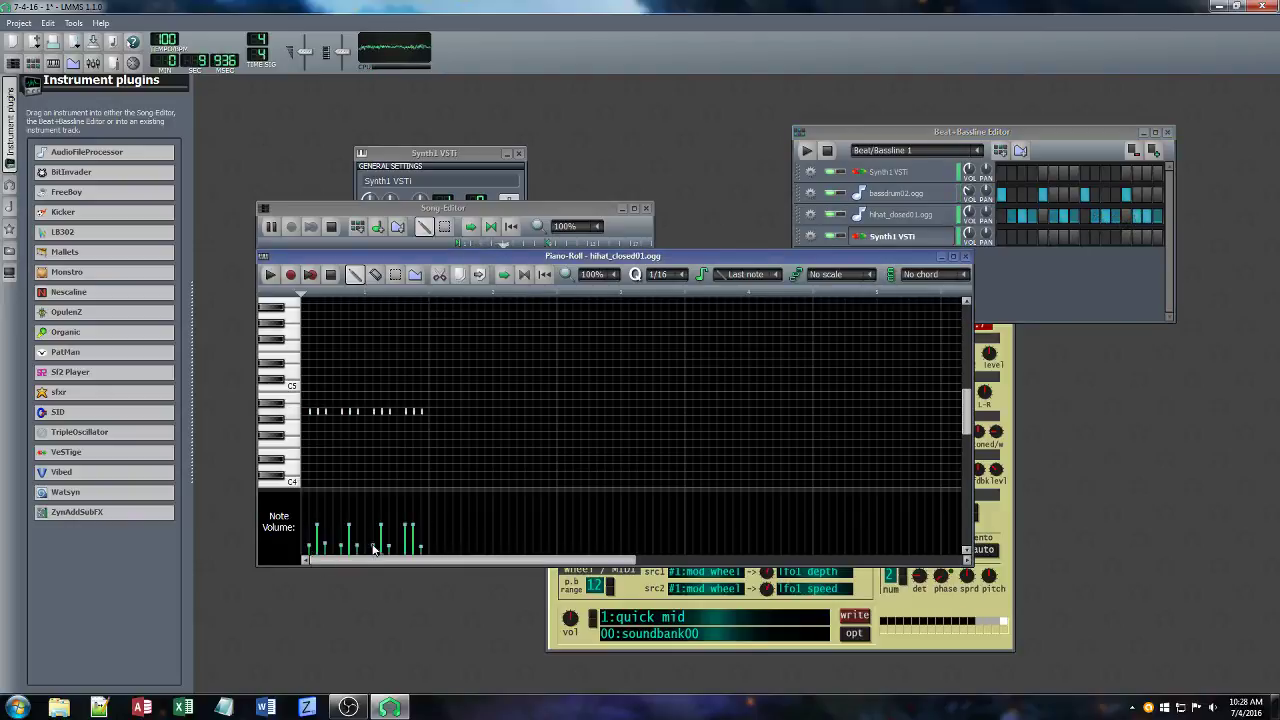
{"action": "left_click", "coordinate": [965, 256]}
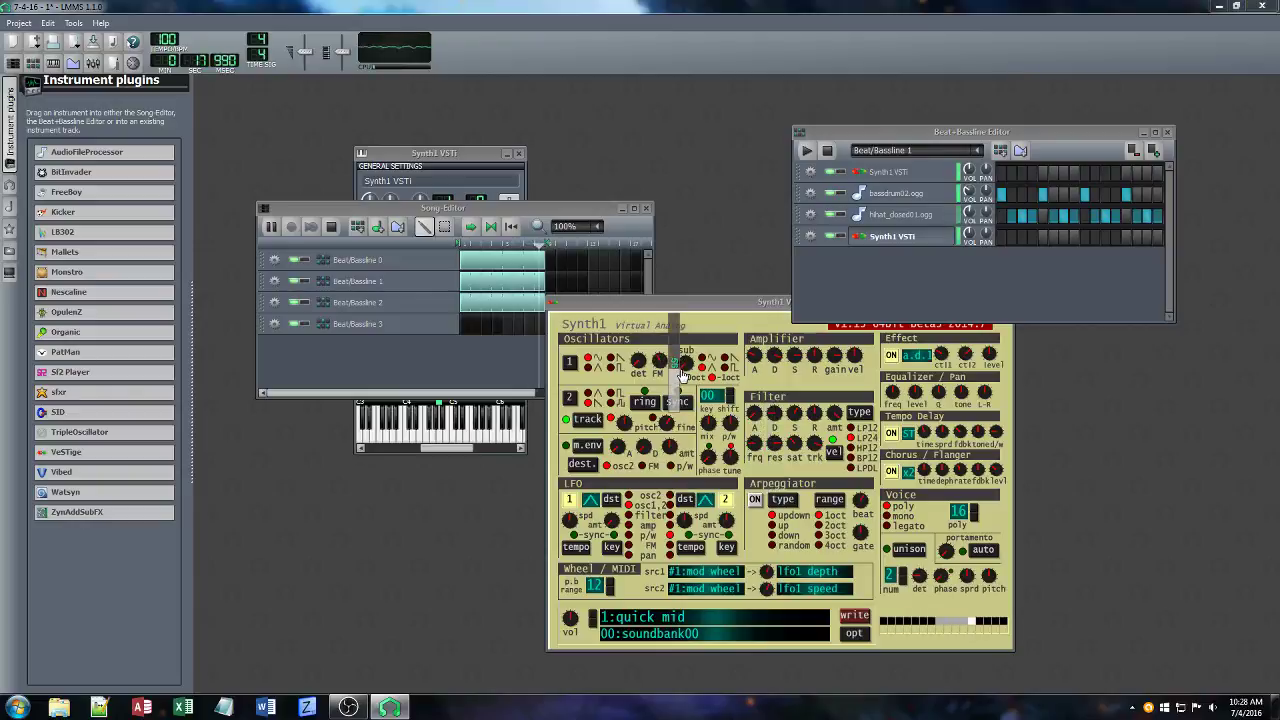
Add the VST effect DIS_Face Bender to the closed hi-hat's effects chain and close its window.
{"action": "left_click", "coordinate": [900, 214]}
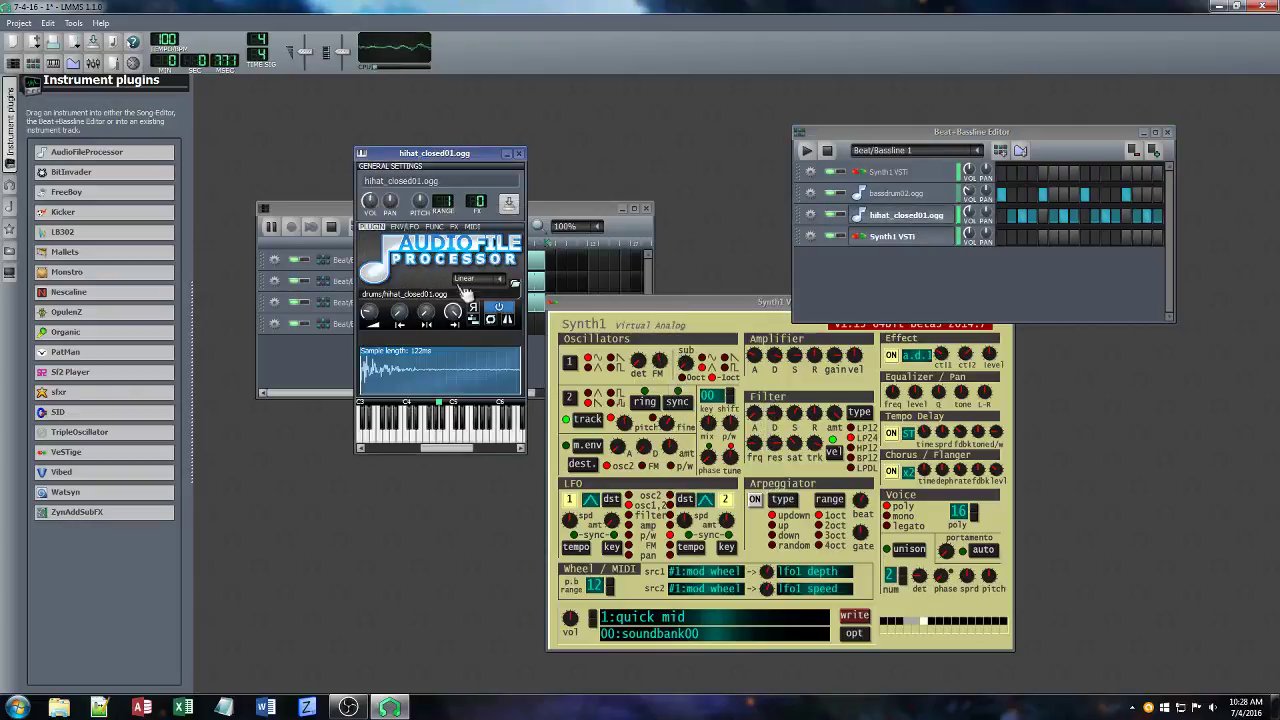
{"action": "left_click", "coordinate": [455, 227]}
{"action": "left_click", "coordinate": [440, 385]}
{"action": "type", "text": "dis"}
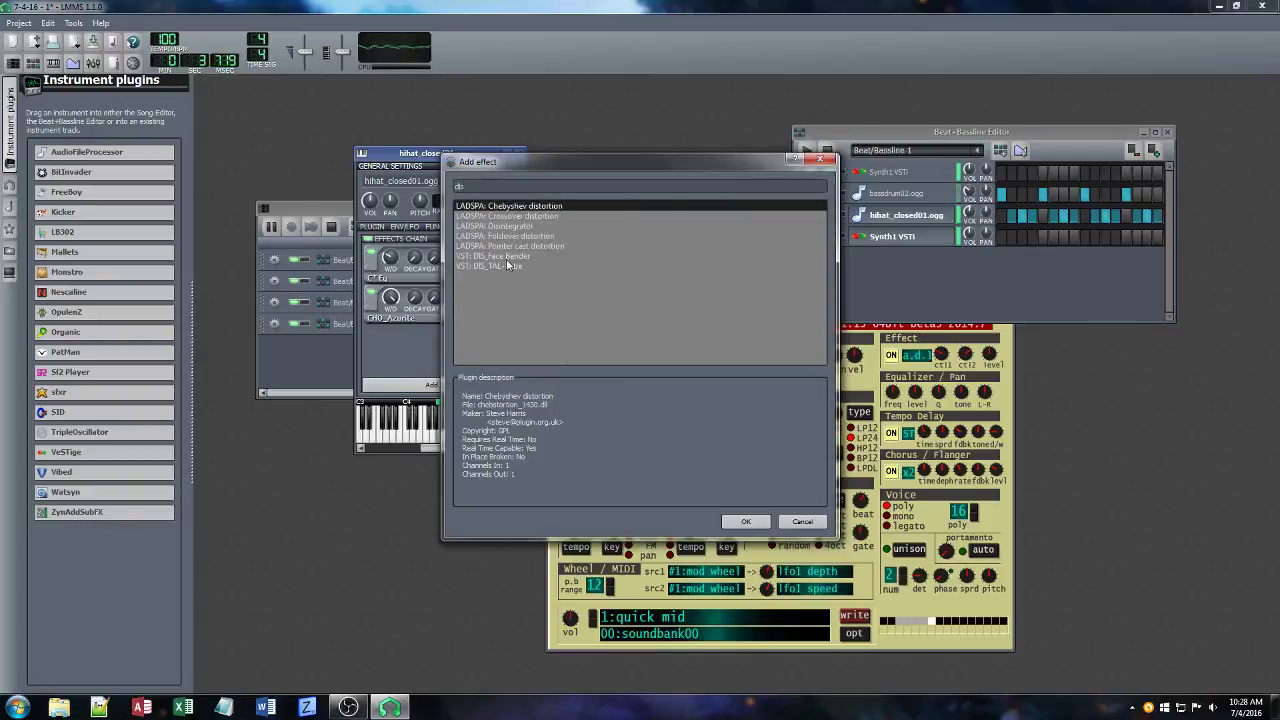
{"action": "left_click", "coordinate": [506, 257]}
{"action": "left_click", "coordinate": [745, 521]}
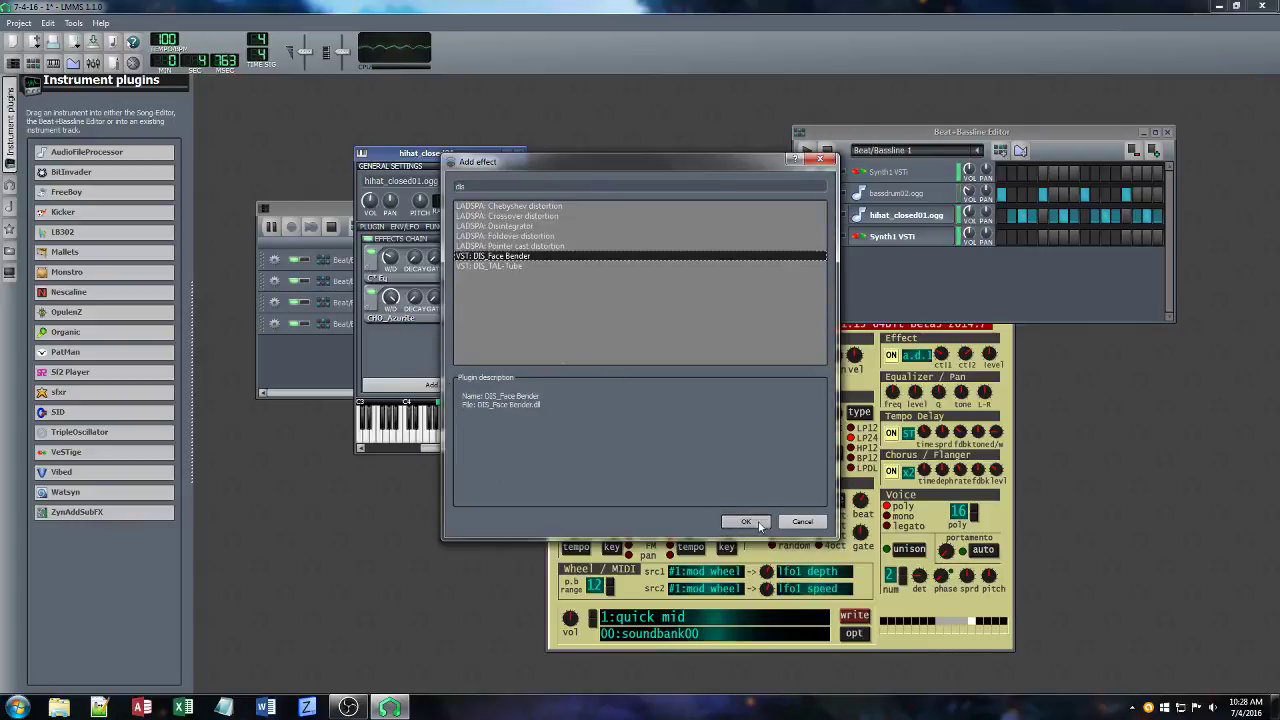
{"action": "left_click", "coordinate": [1218, 507]}
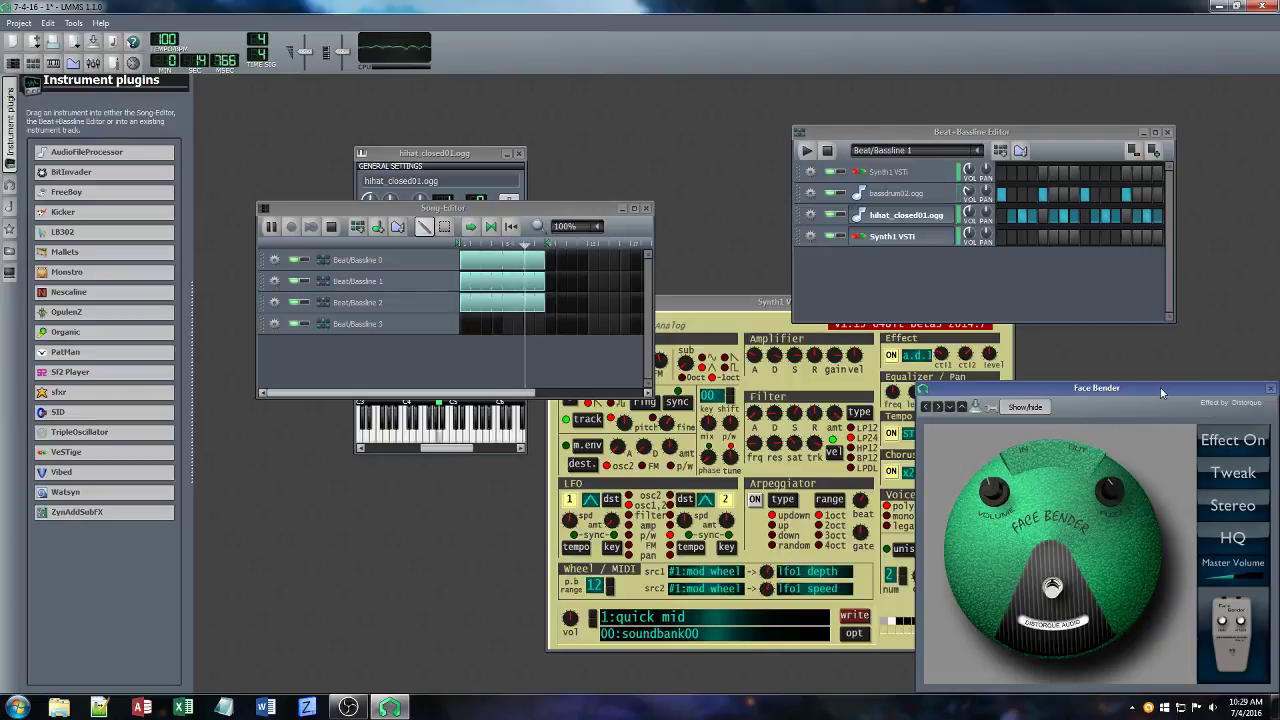
{"action": "left_click", "coordinate": [1270, 388]}
Add the VST effect AMP_HyBrit to the closed hi-hat's effects chain.
{"action": "left_click", "coordinate": [900, 215]}
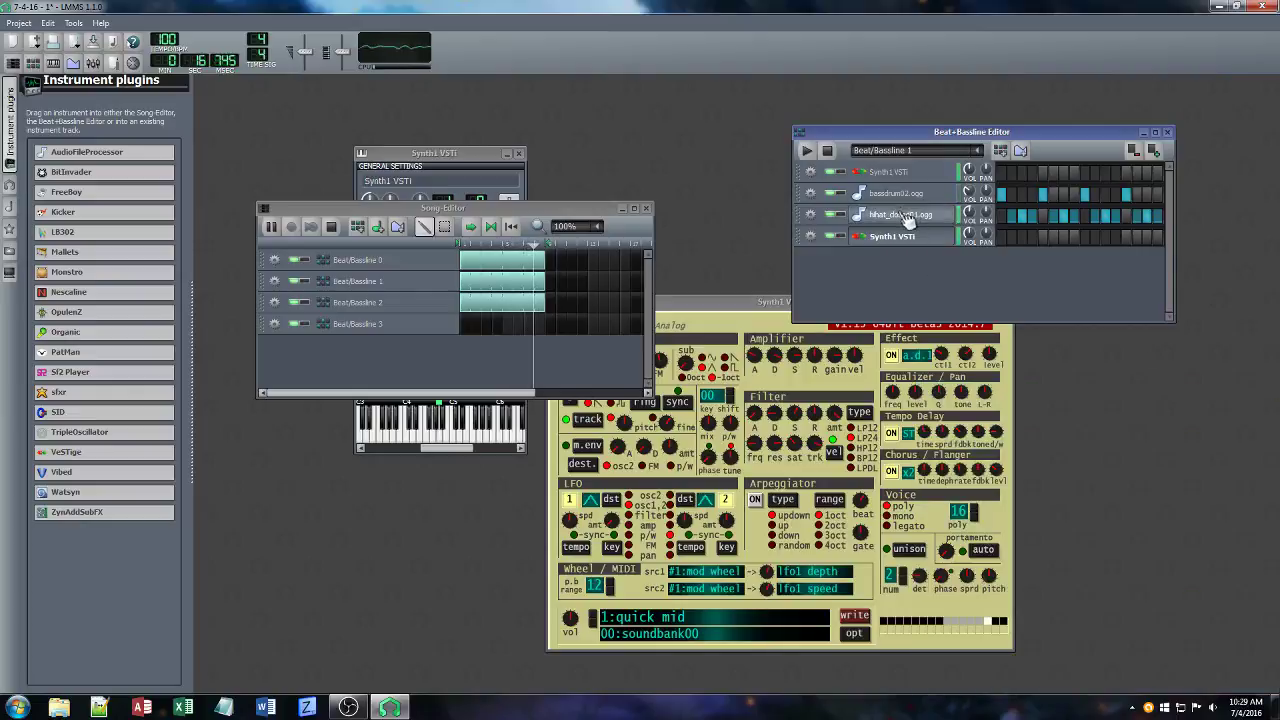
{"action": "left_click", "coordinate": [451, 226]}
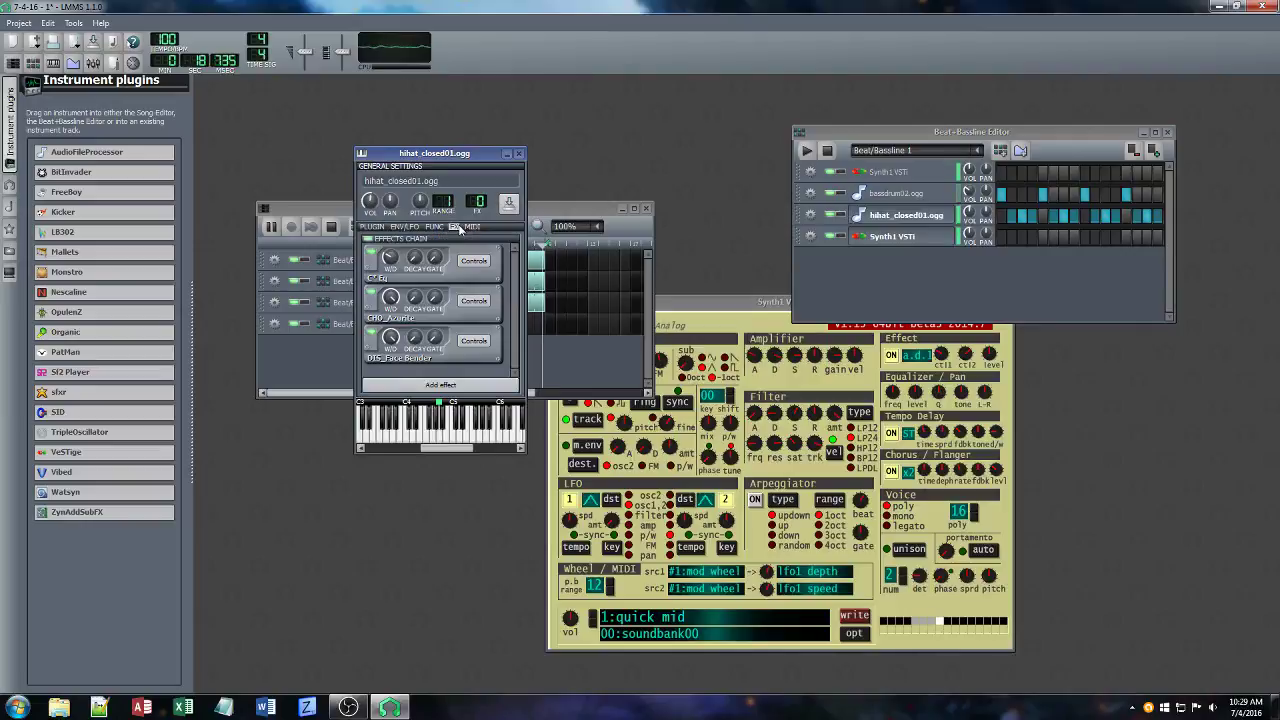
{"action": "left_click", "coordinate": [438, 385]}
{"action": "type", "text": "e"}
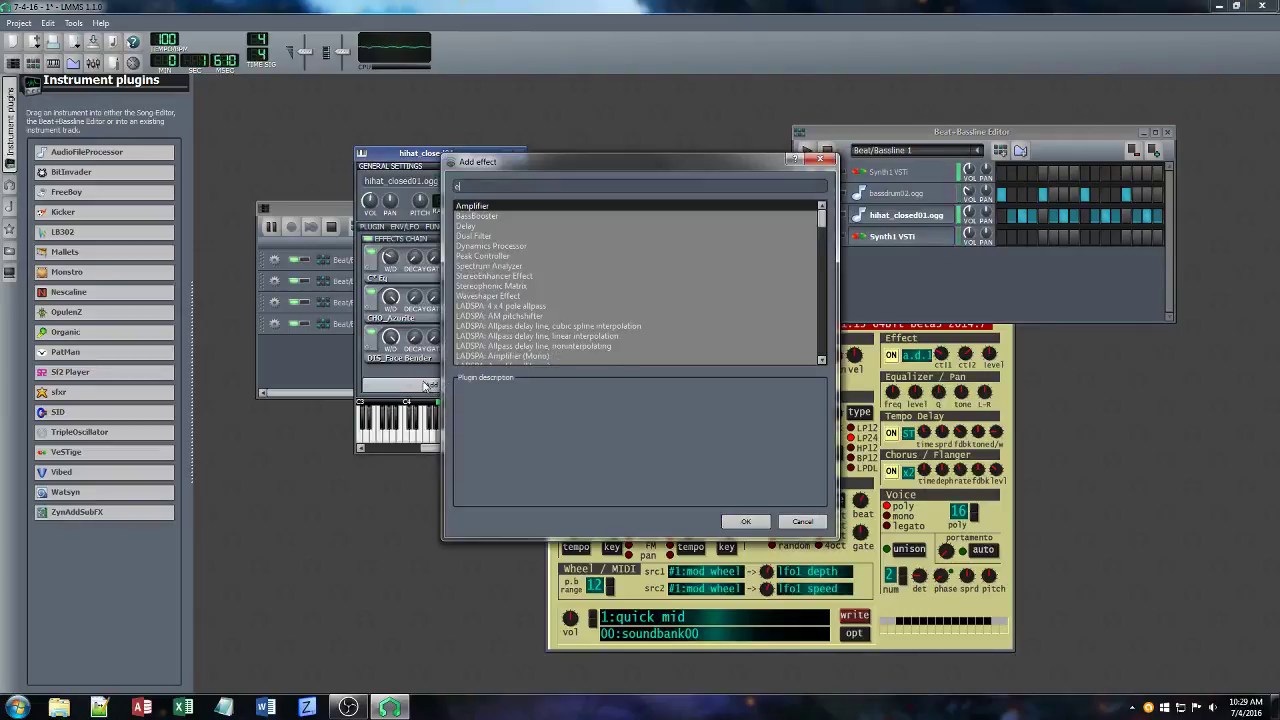
{"action": "type", "text": "mp"}
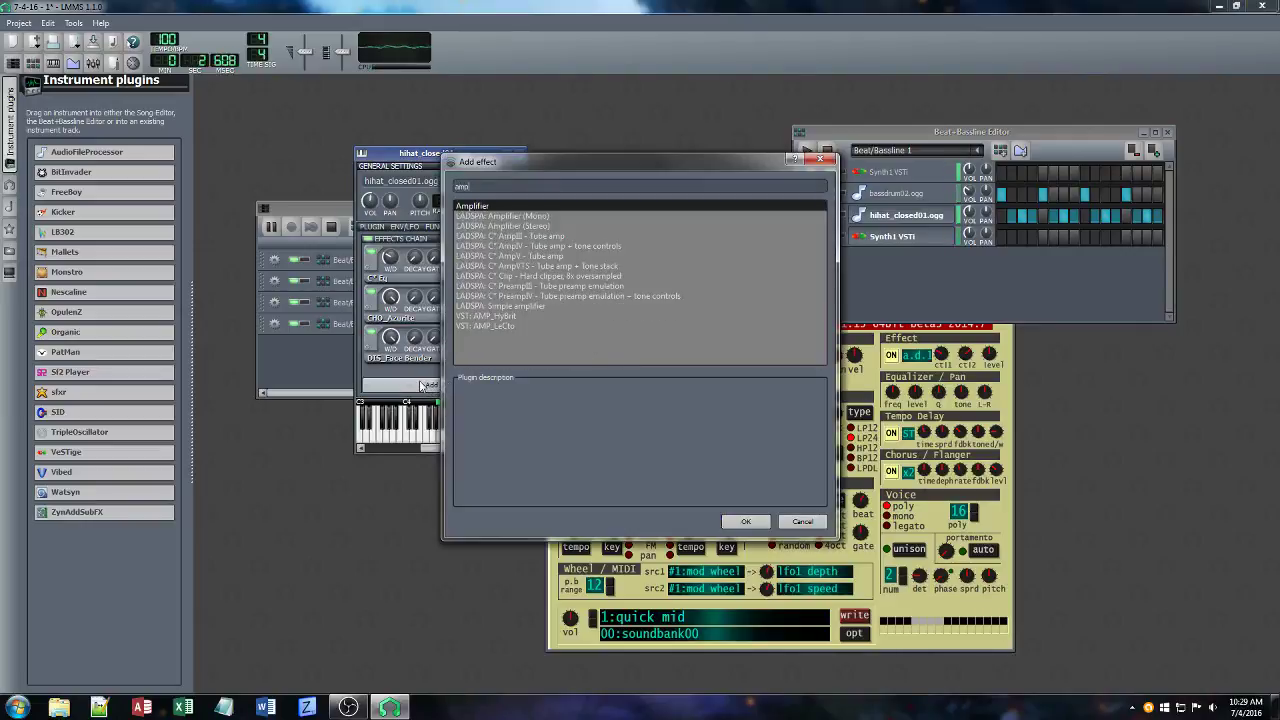
{"action": "left_click", "coordinate": [519, 318]}
{"action": "left_click", "coordinate": [745, 521]}
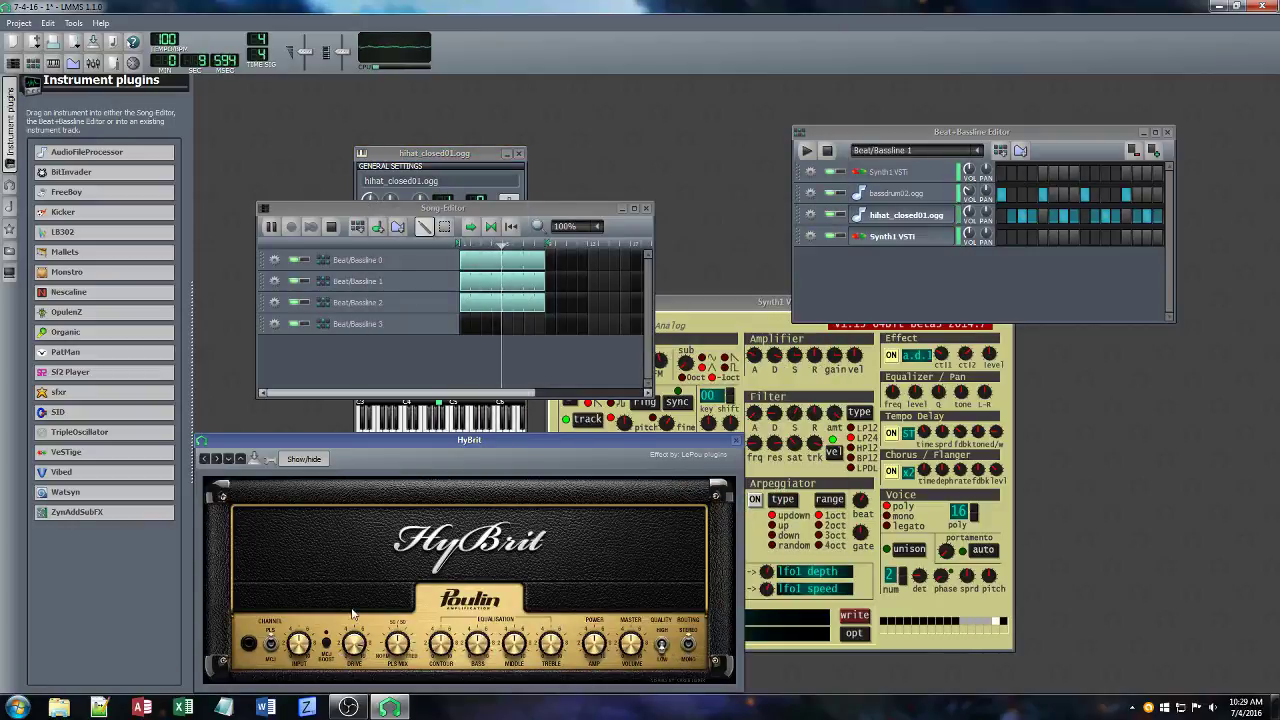
Lower the closed hi-hat track's volume to about 17% and switch off its Face Bender effect.
{"action": "left_click", "coordinate": [464, 150]}
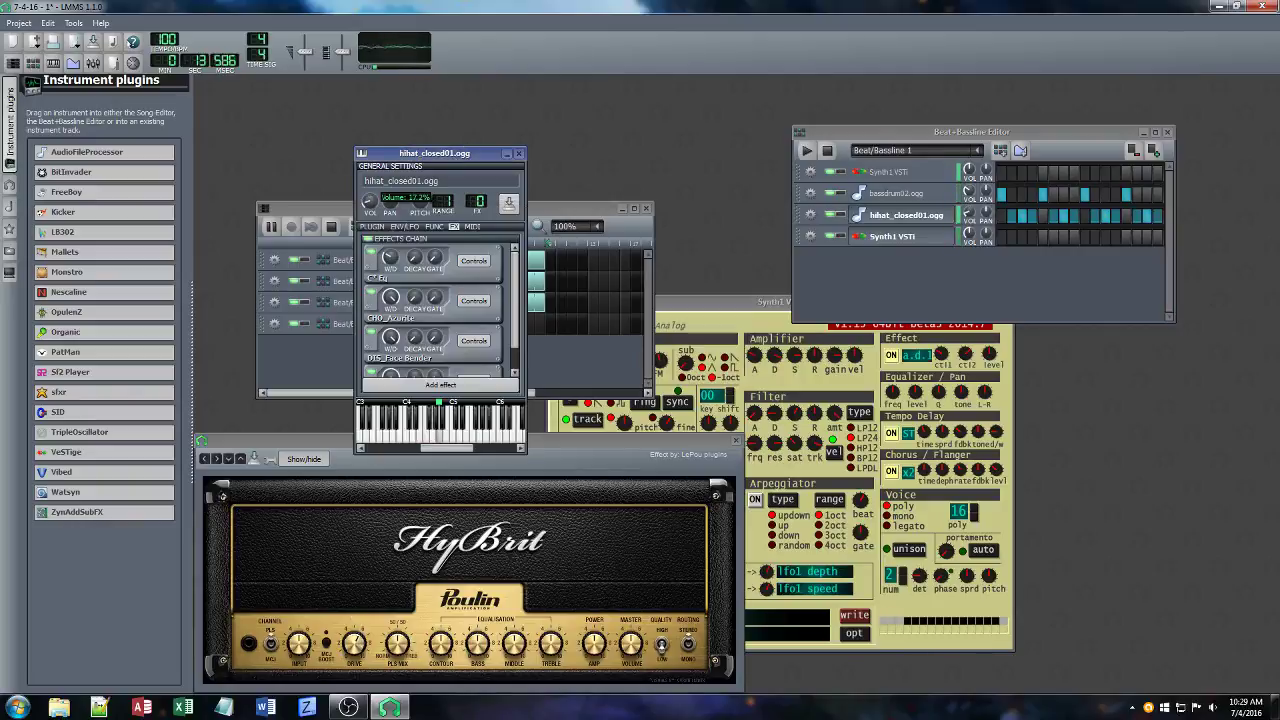
{"action": "left_click_drag", "start_coordinate": [370, 202], "coordinate": [374, 202]}
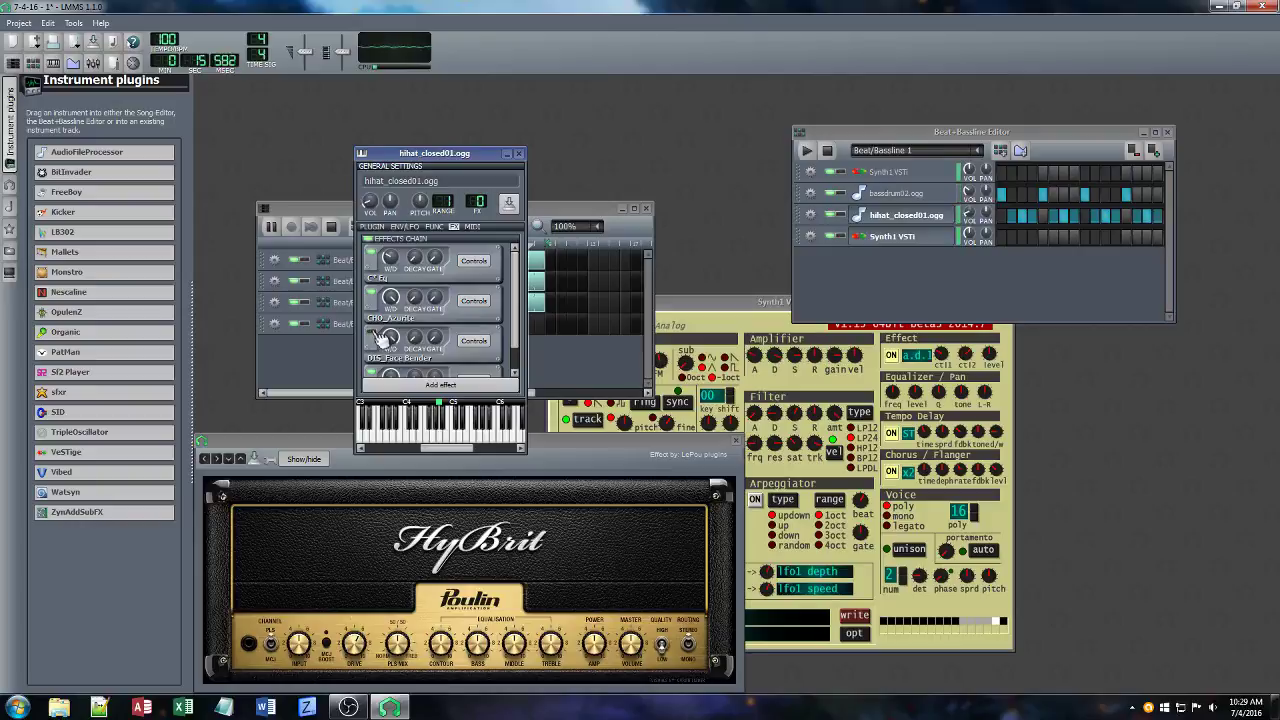
Adjust the wet/dry amounts of the closed hi-hat's Azurite, HyBrit and EQ effects, closing the instrument and HyBrit windows.
{"action": "left_click", "coordinate": [390, 296]}
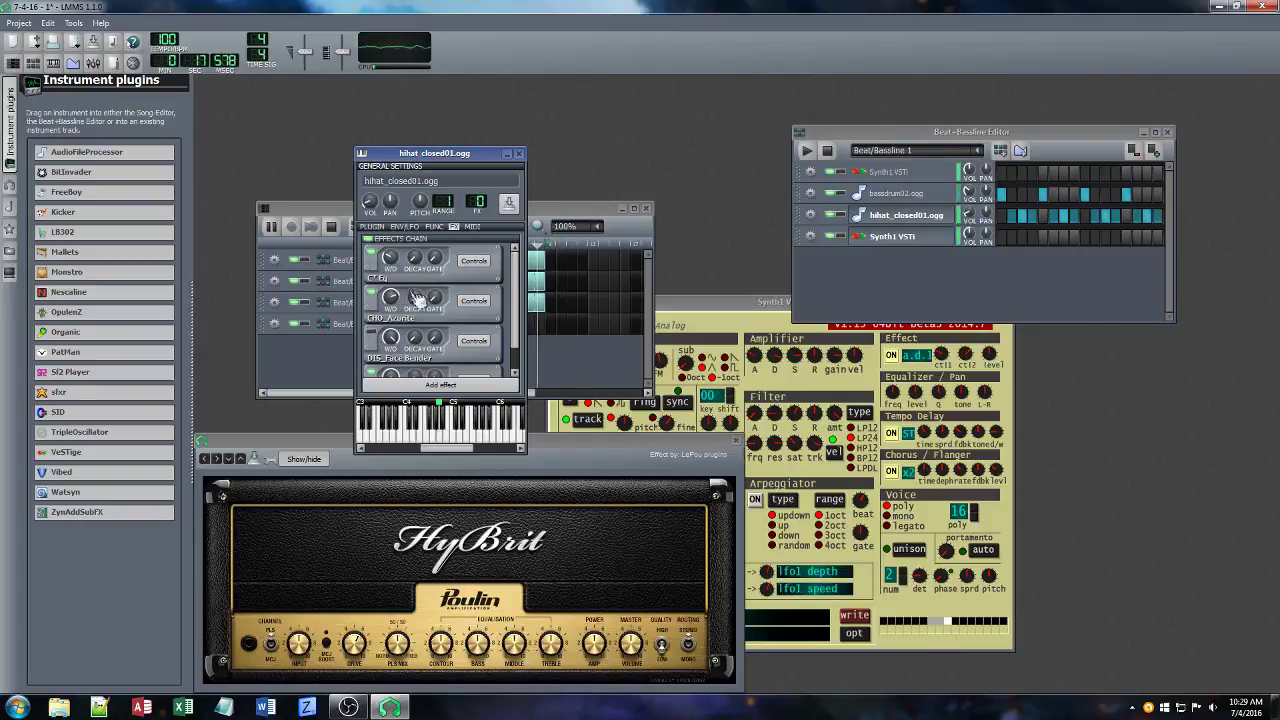
{"action": "scroll", "coordinate": [430, 300], "scroll_direction": "down", "scroll_amount": 1}
{"action": "left_click", "coordinate": [390, 348]}
{"action": "left_click_drag", "start_coordinate": [390, 348], "coordinate": [390, 352]}
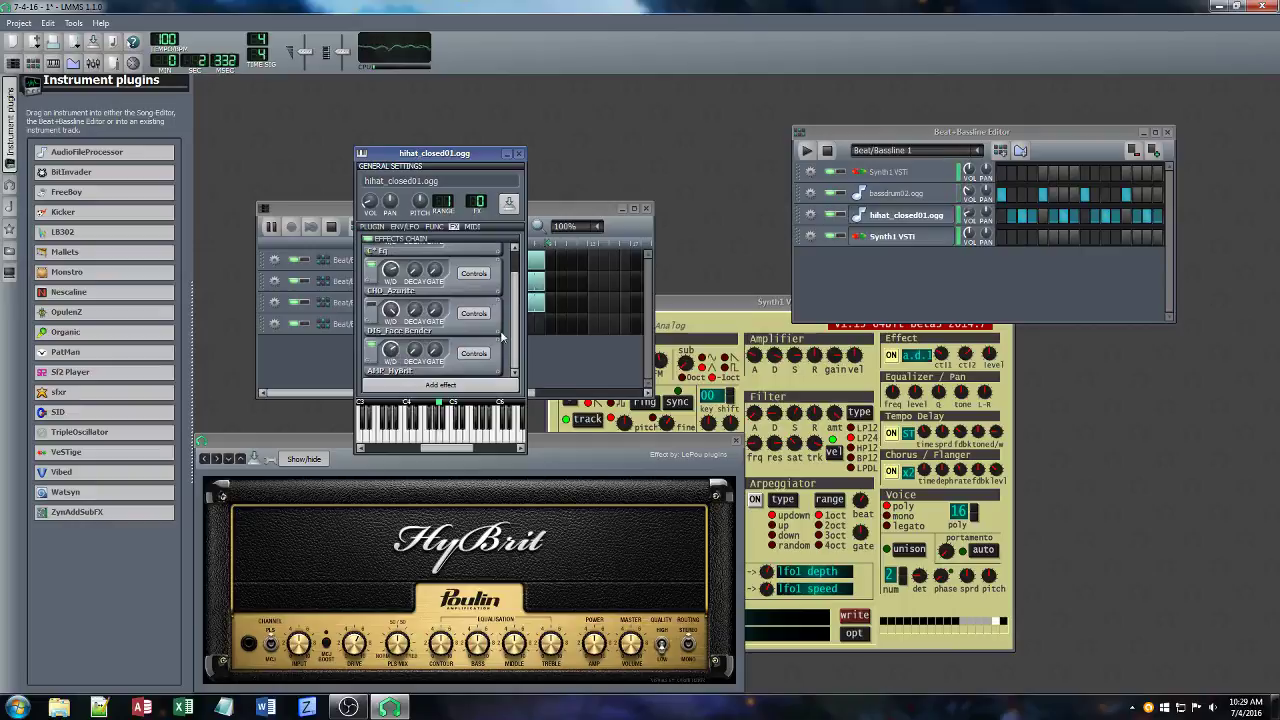
{"action": "scroll", "coordinate": [397, 355], "scroll_direction": "up", "scroll_amount": 1}
{"action": "left_click_drag", "start_coordinate": [390, 260], "coordinate": [394, 259]}
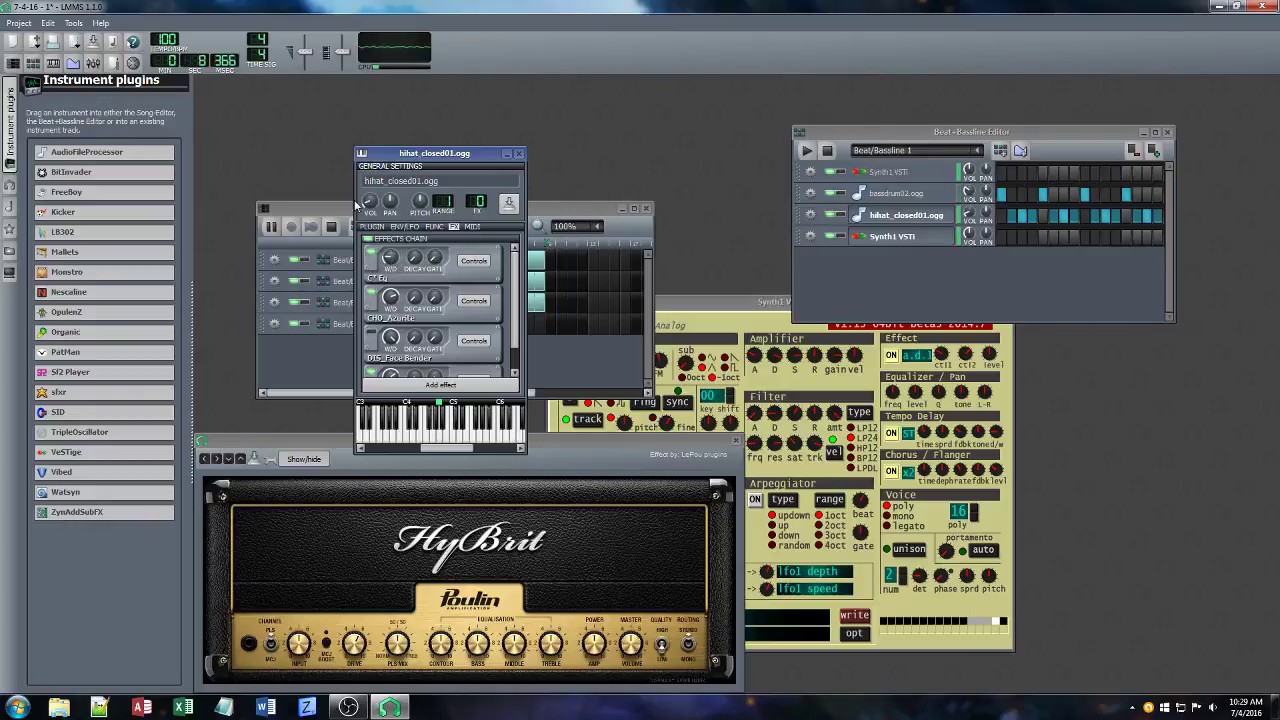
{"action": "left_click_drag", "start_coordinate": [518, 292], "coordinate": [525, 360]}
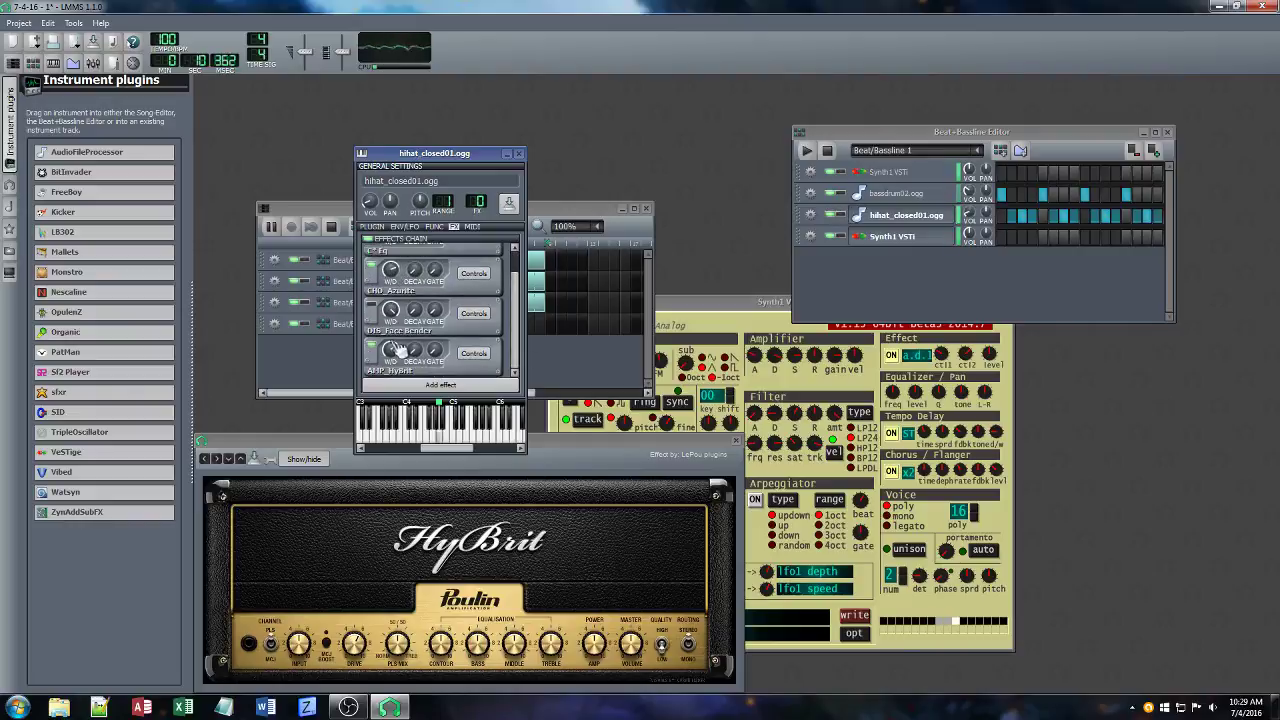
{"action": "left_click_drag", "start_coordinate": [394, 344], "coordinate": [392, 341]}
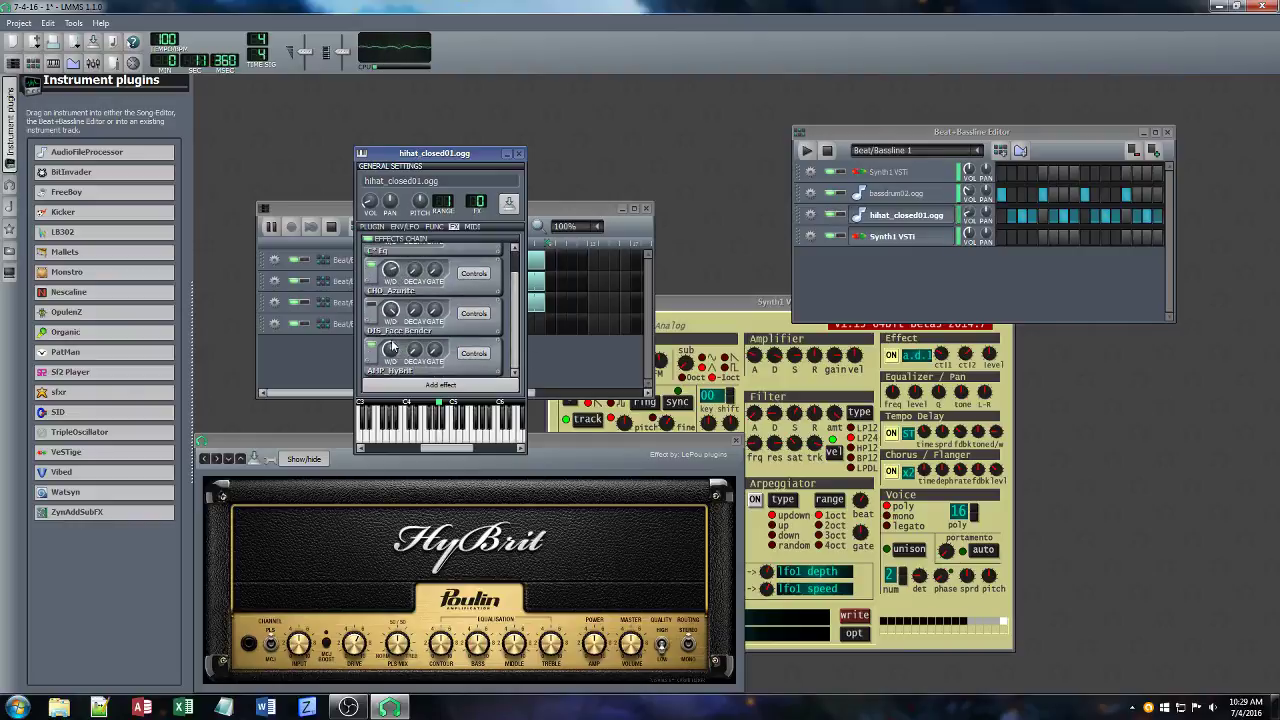
{"action": "left_click", "coordinate": [518, 153]}
{"action": "left_click", "coordinate": [736, 440]}
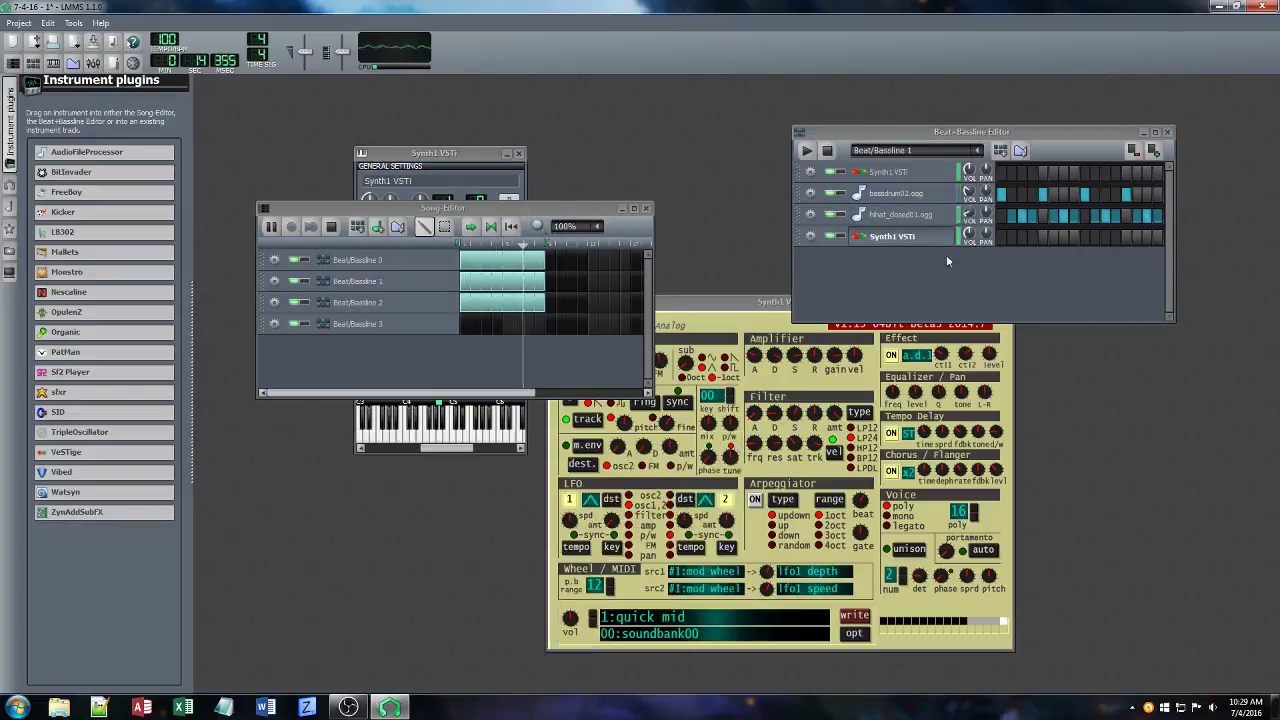
{"action": "left_click", "coordinate": [1000, 150]}
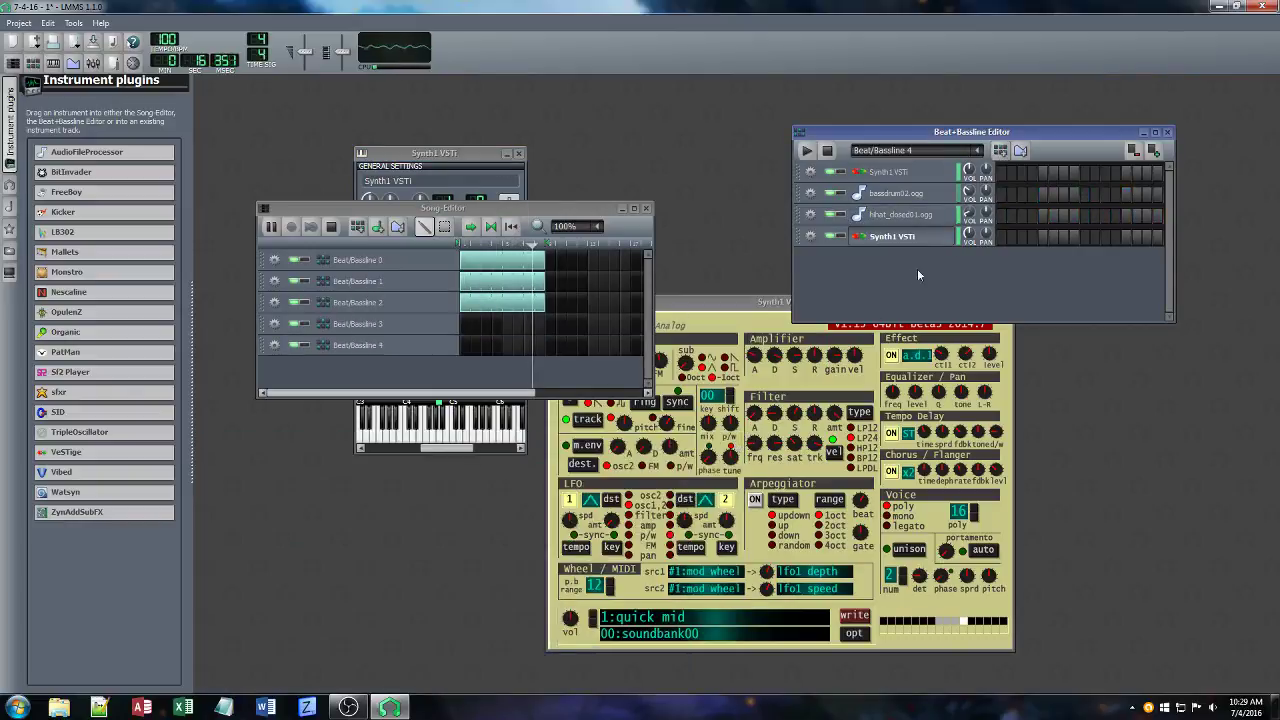
{"action": "left_click", "coordinate": [275, 346]}
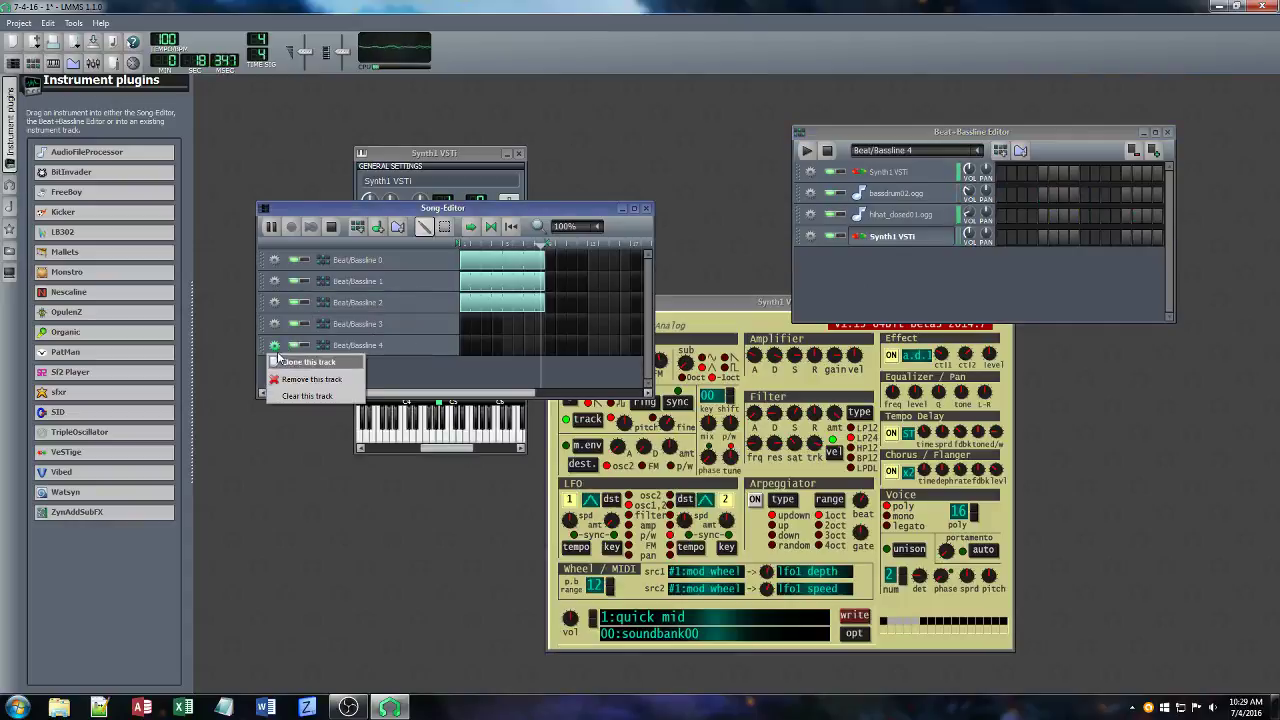
{"action": "left_click", "coordinate": [311, 379]}
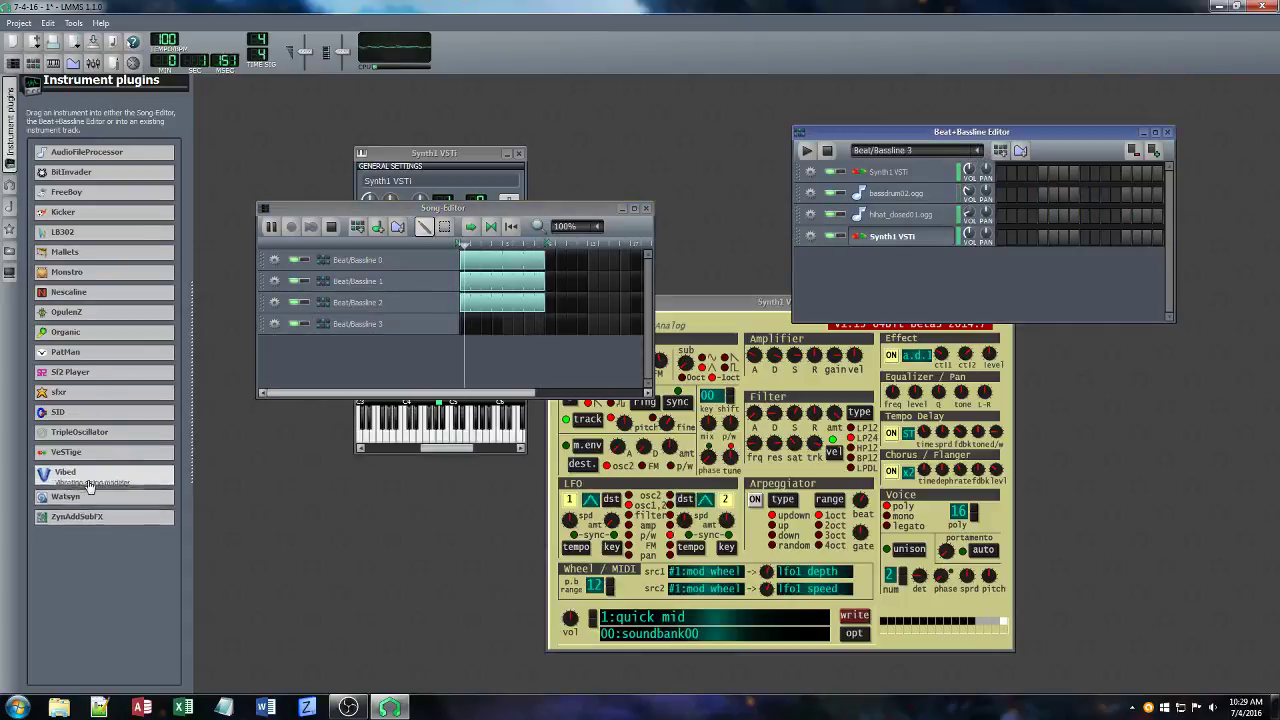
Add a VeSTige instrument track to Beat/Bassline 3 and load the Synth1 plugin from the VST Instruments\Synths folder.
{"action": "left_click_drag", "start_coordinate": [66, 452], "coordinate": [913, 258]}
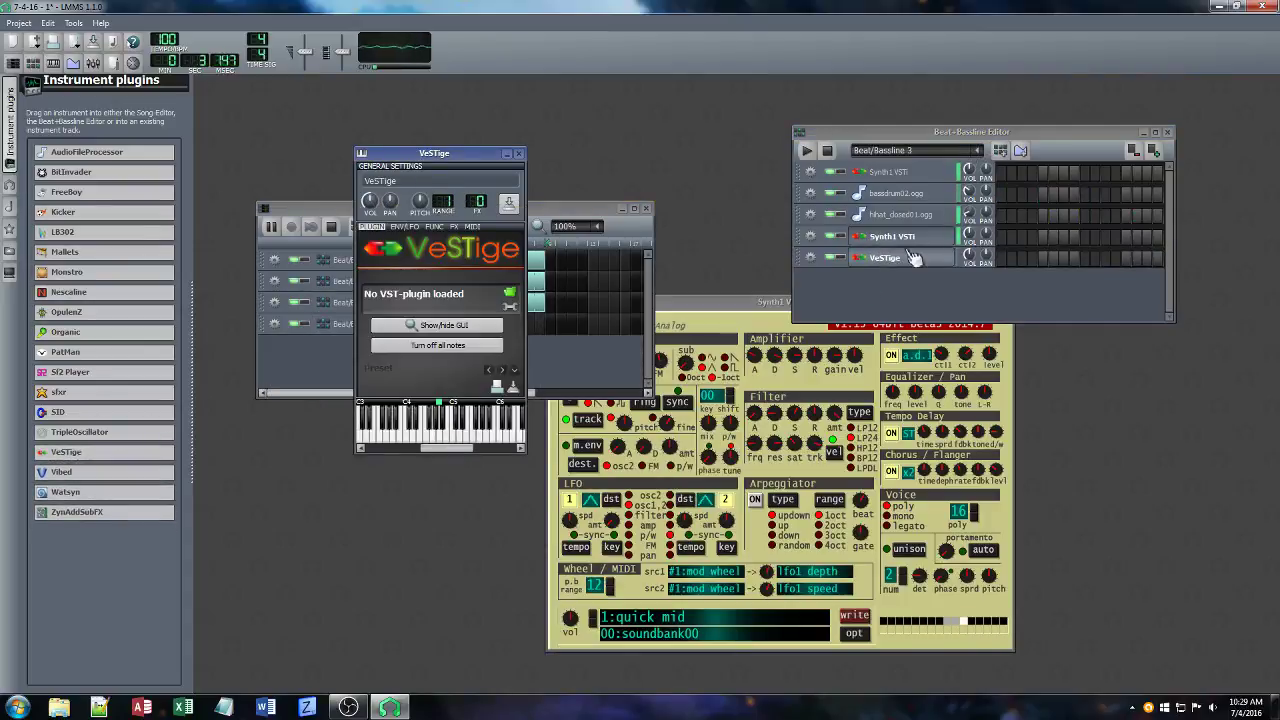
{"action": "left_click", "coordinate": [509, 295]}
{"action": "left_click", "coordinate": [790, 222]}
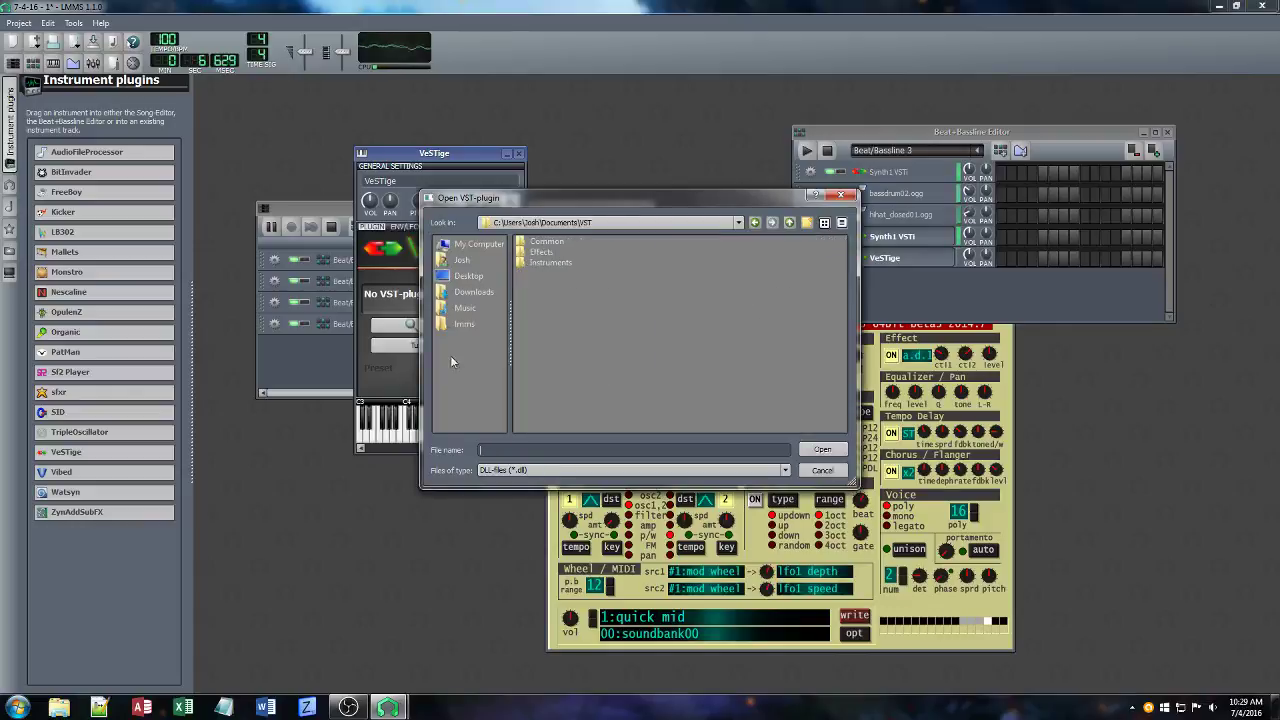
{"action": "double_click", "coordinate": [543, 263]}
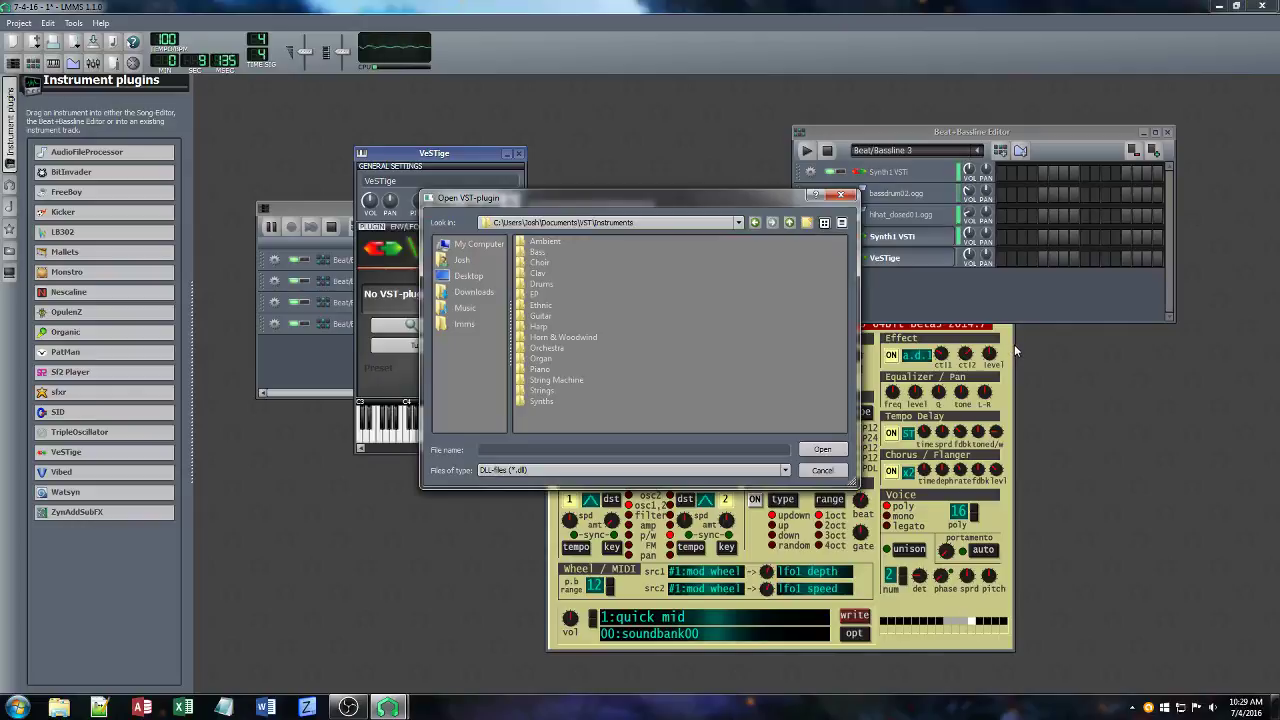
{"action": "double_click", "coordinate": [541, 400]}
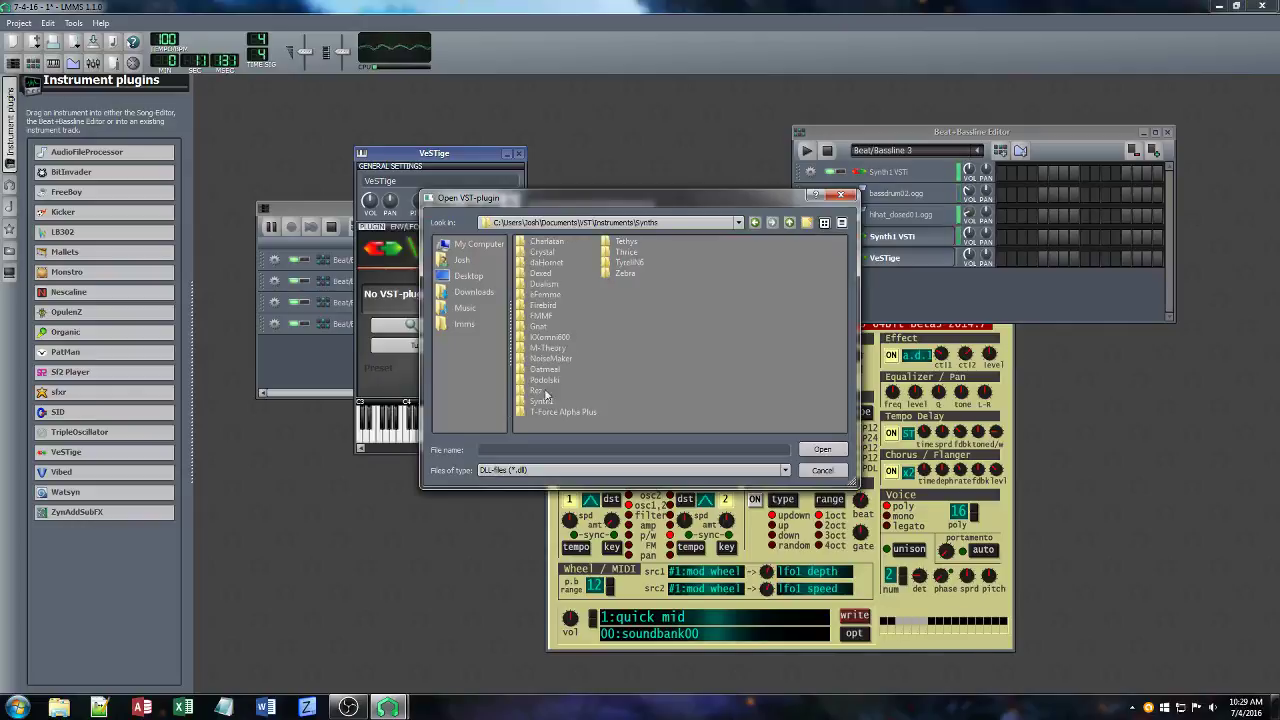
{"action": "double_click", "coordinate": [545, 399]}
{"action": "double_click", "coordinate": [640, 285]}
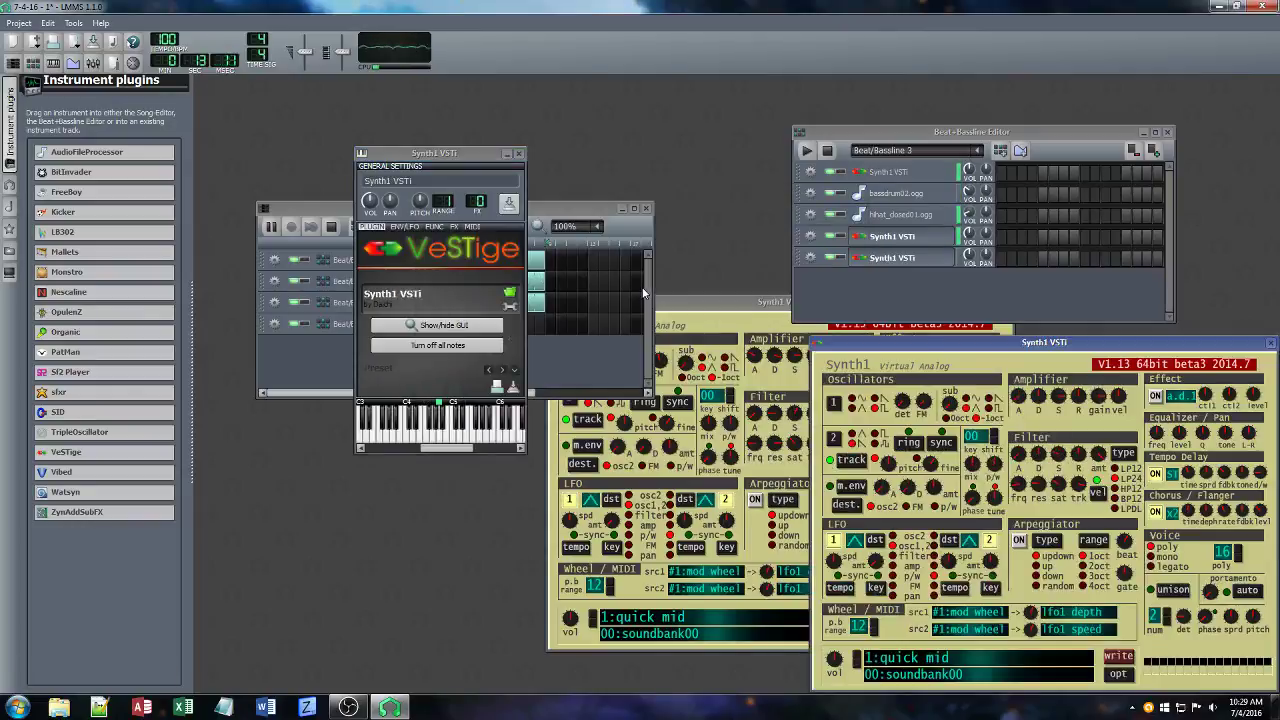
Close the older Synth1 window, reposition the new one, and open the new Synth1 track's pattern in the Piano-Roll.
{"action": "left_click", "coordinate": [742, 303]}
{"action": "left_click", "coordinate": [1006, 302]}
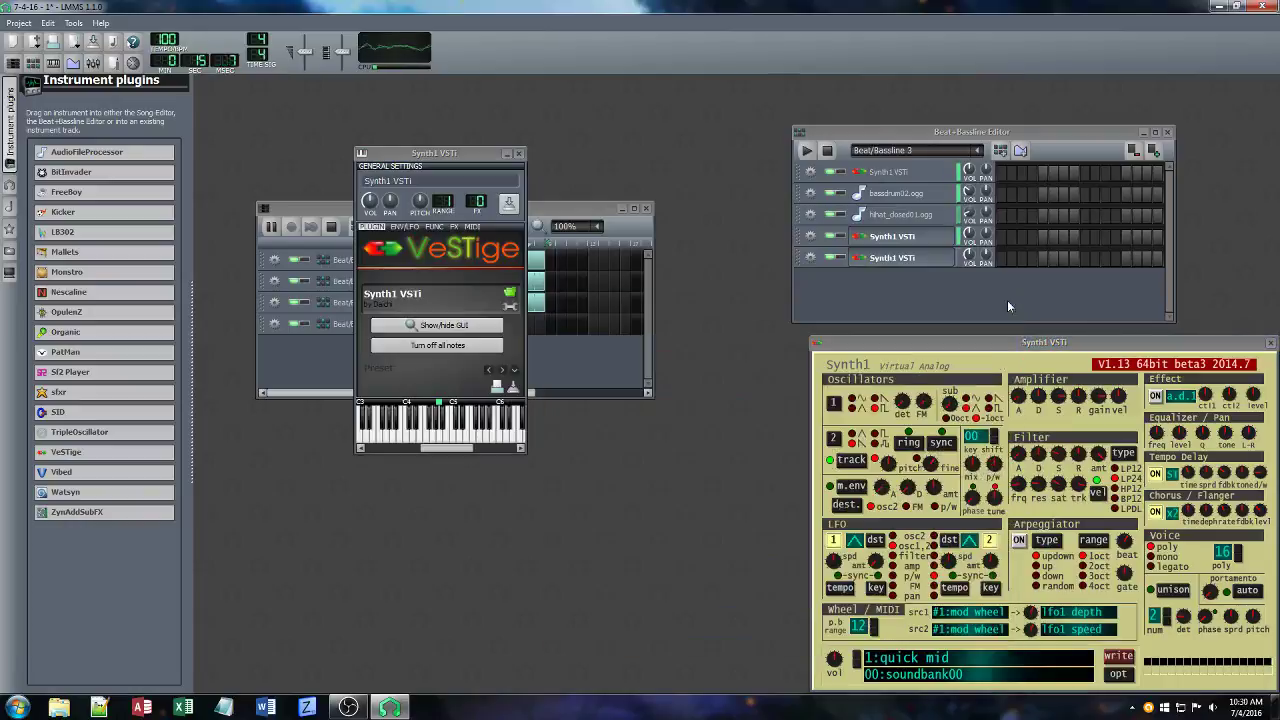
{"action": "left_click_drag", "start_coordinate": [1033, 342], "coordinate": [641, 342]}
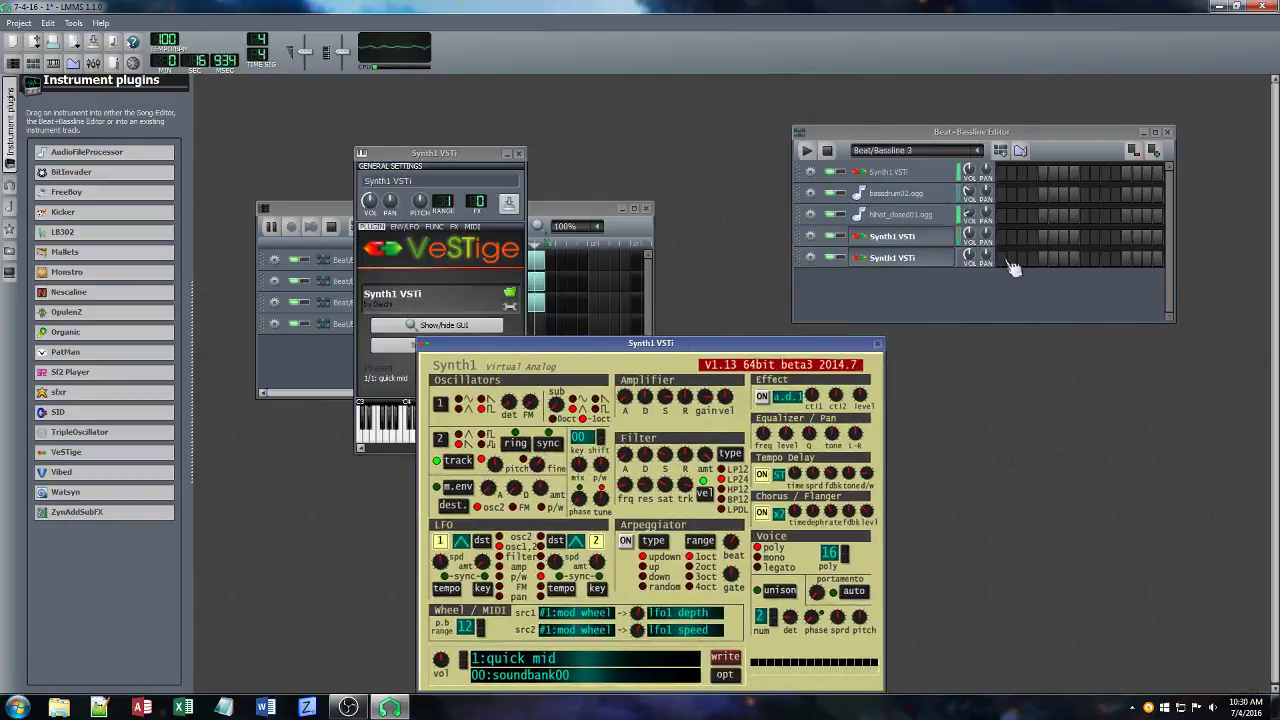
{"action": "right_click", "coordinate": [1034, 260]}
{"action": "left_click", "coordinate": [1080, 266]}
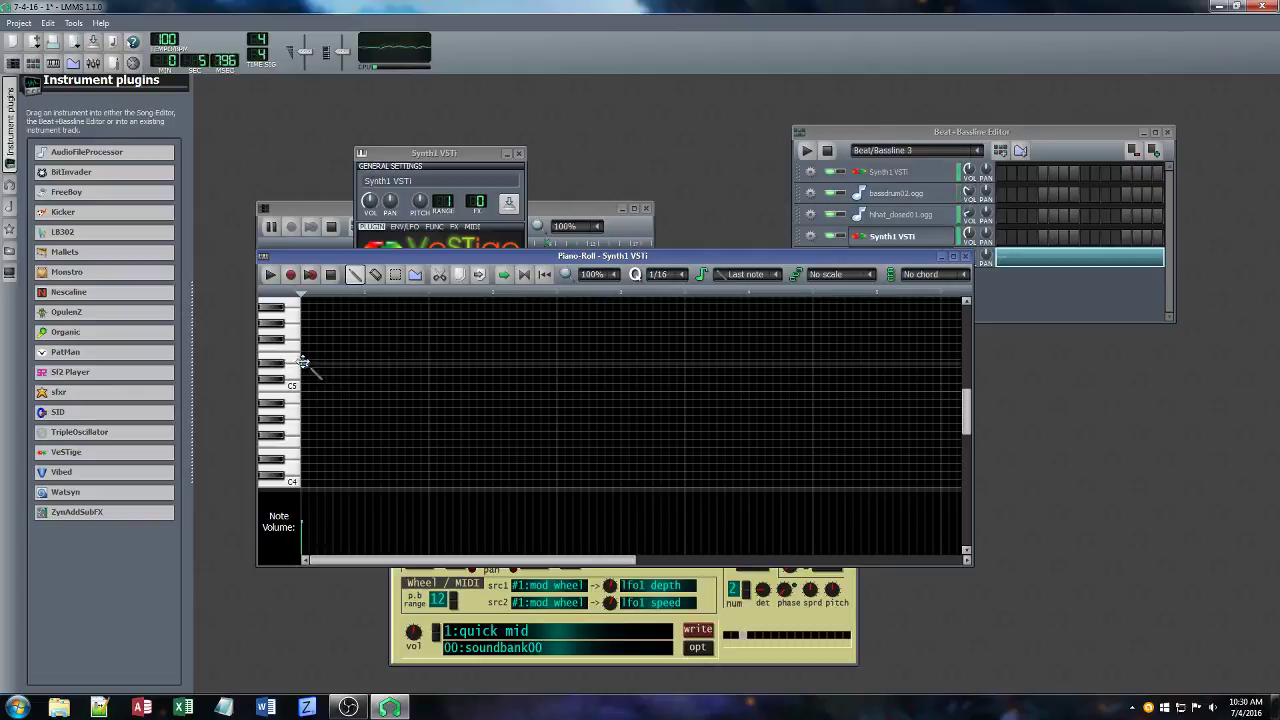
Stop playback and place a run of consecutive short notes switching between D#6 and D#7 in the new Synth1 pattern.
{"action": "scroll", "coordinate": [313, 370], "scroll_direction": "up", "scroll_amount": 3}
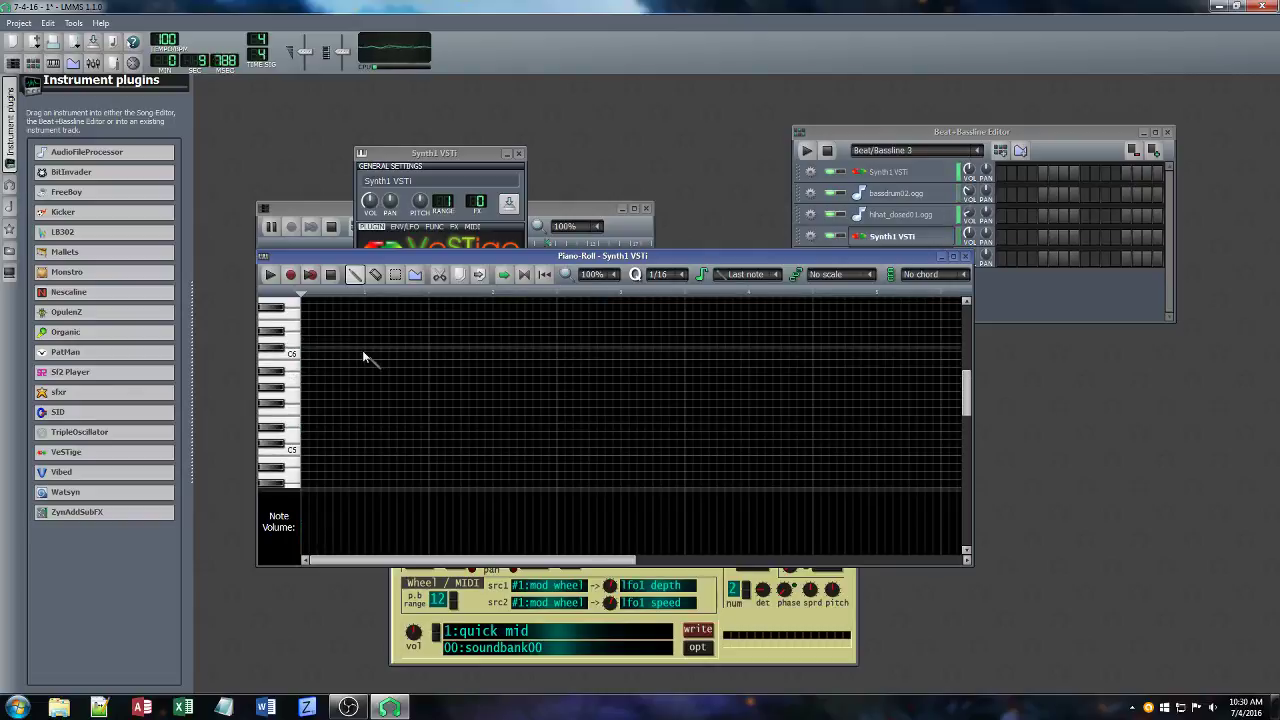
{"action": "left_click", "coordinate": [270, 274]}
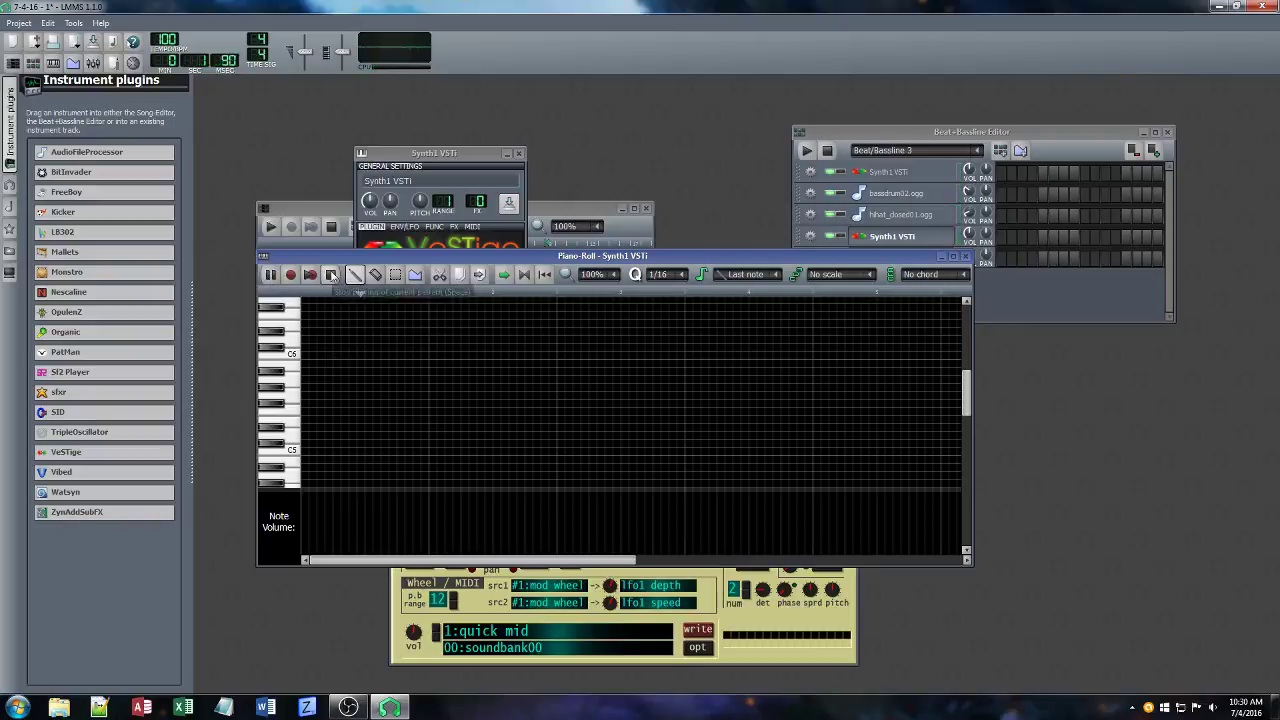
{"action": "left_click", "coordinate": [331, 275]}
{"action": "left_click", "coordinate": [367, 350]}
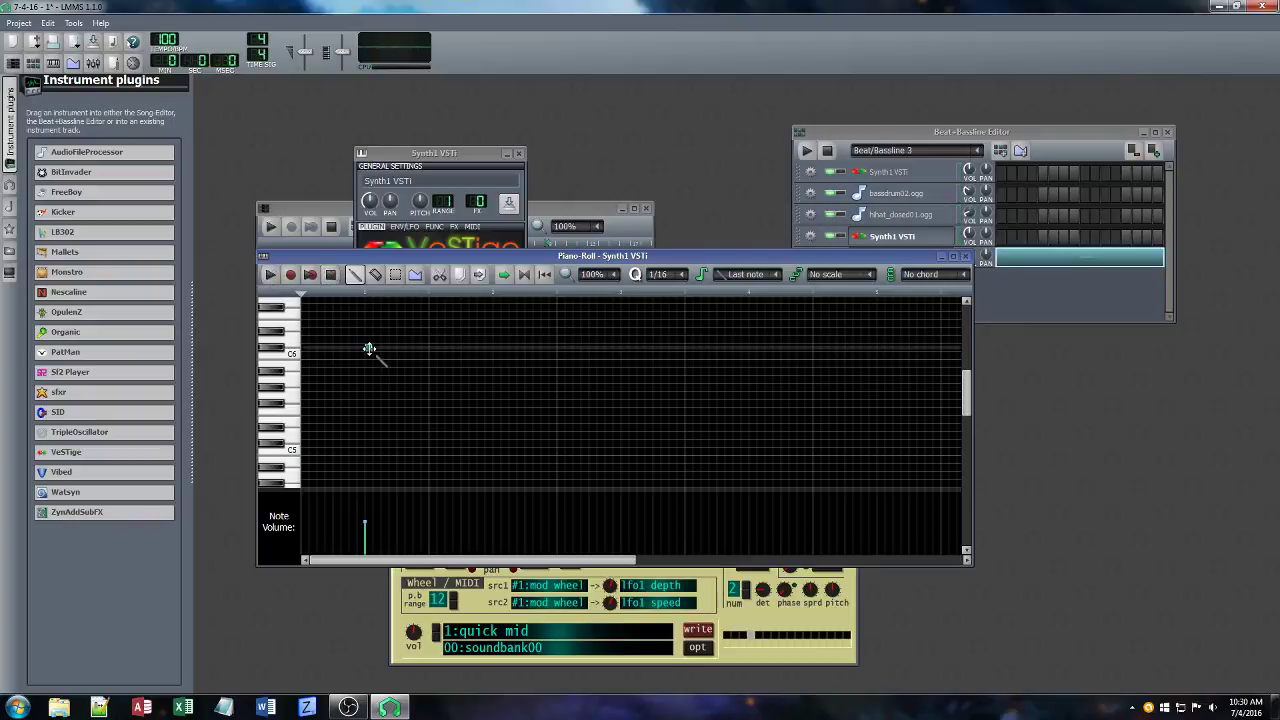
{"action": "scroll", "coordinate": [380, 348], "scroll_direction": "up", "scroll_amount": 4}
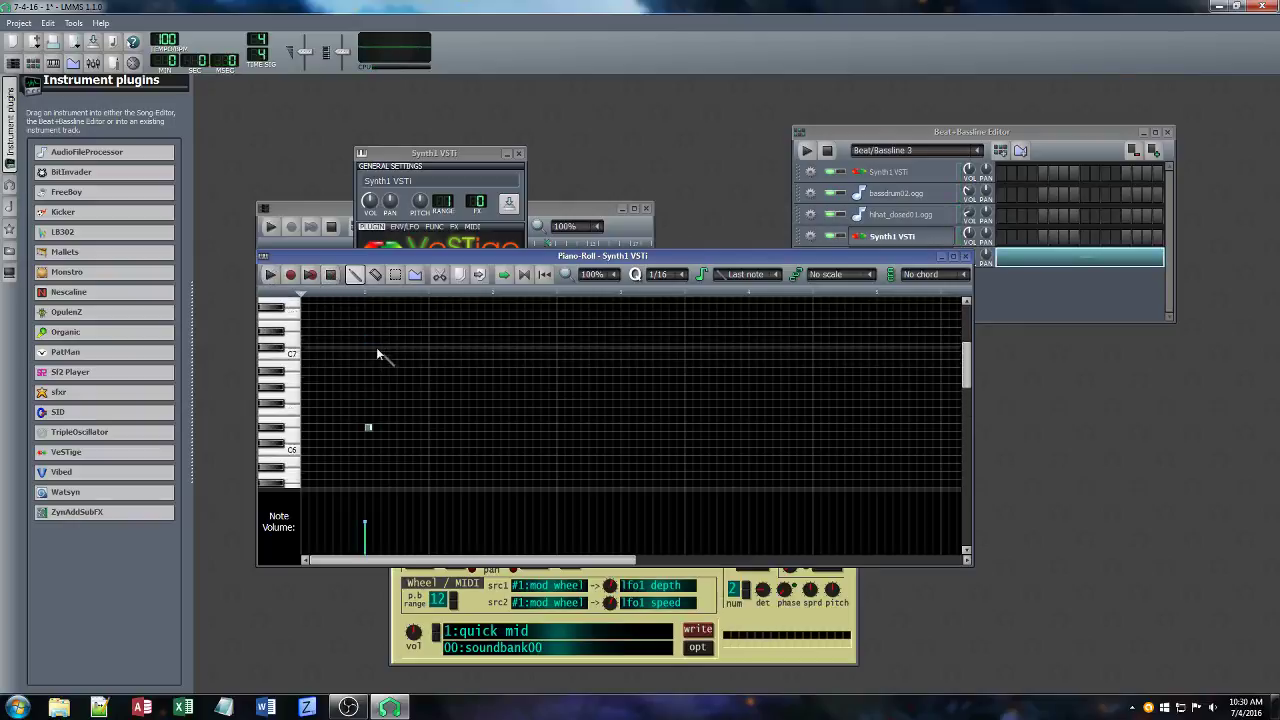
{"action": "left_click", "coordinate": [376, 347]}
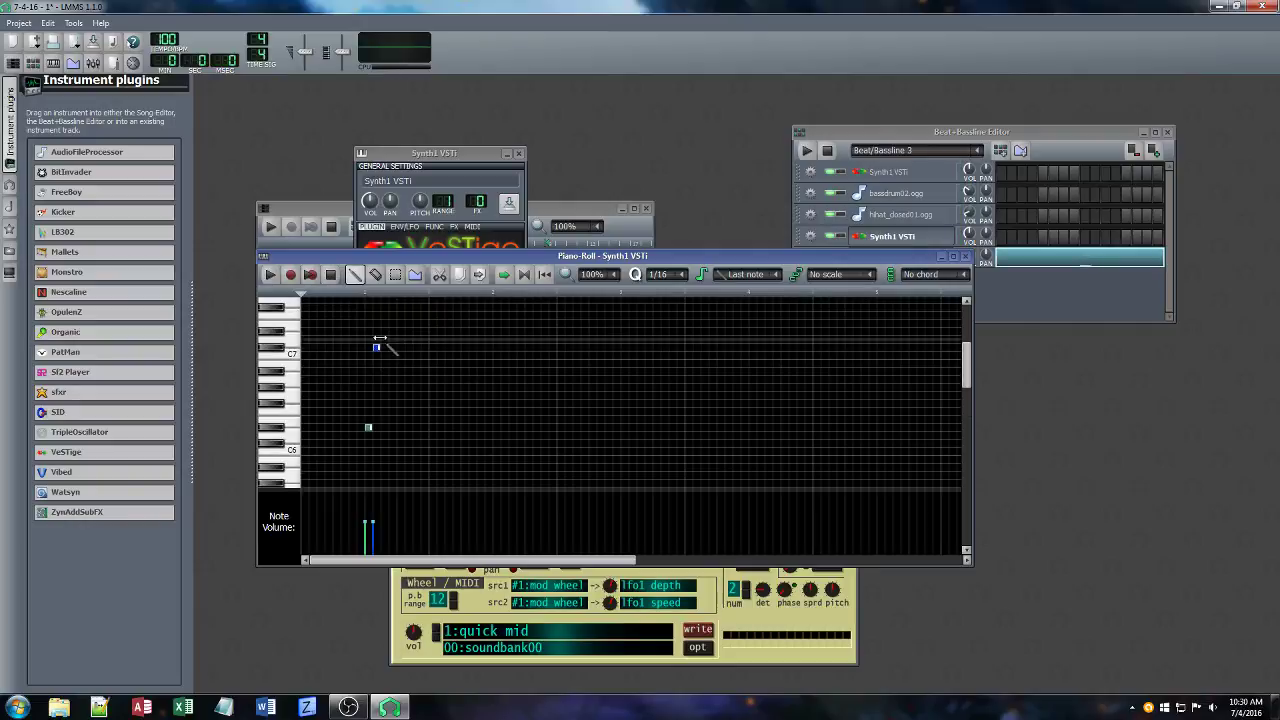
{"action": "left_click_drag", "start_coordinate": [377, 346], "coordinate": [377, 333]}
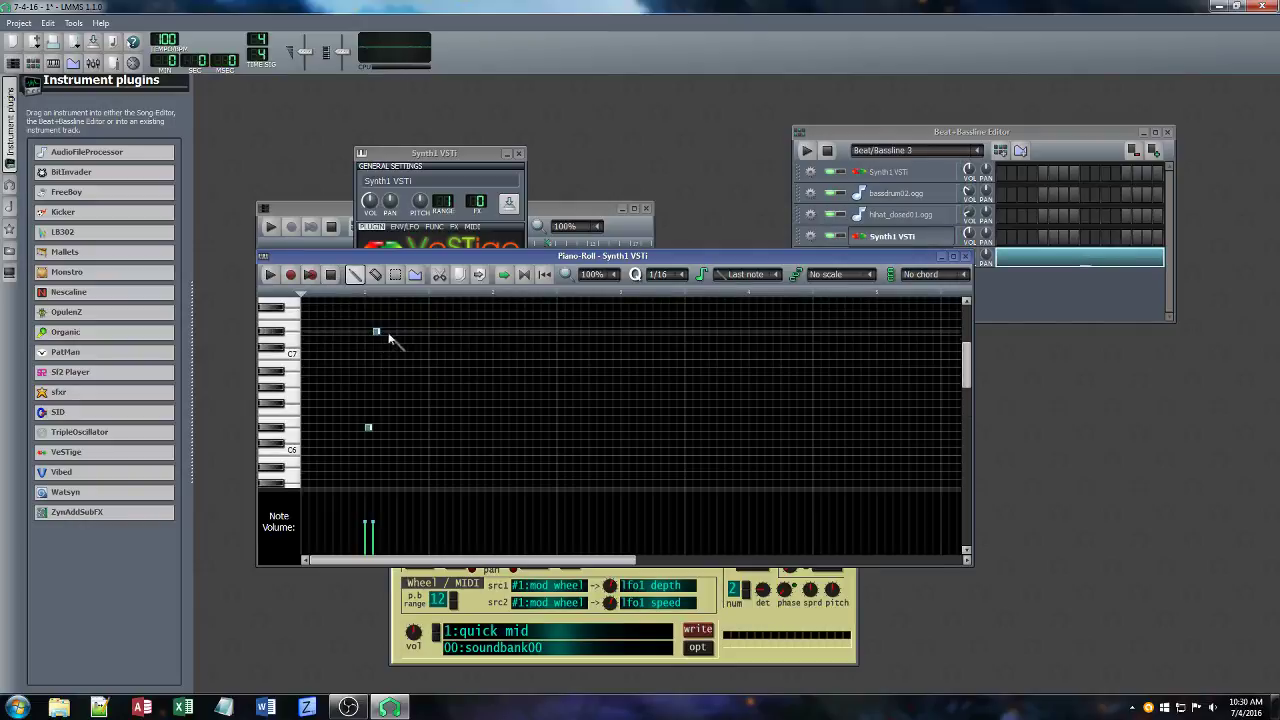
{"action": "left_click", "coordinate": [386, 332]}
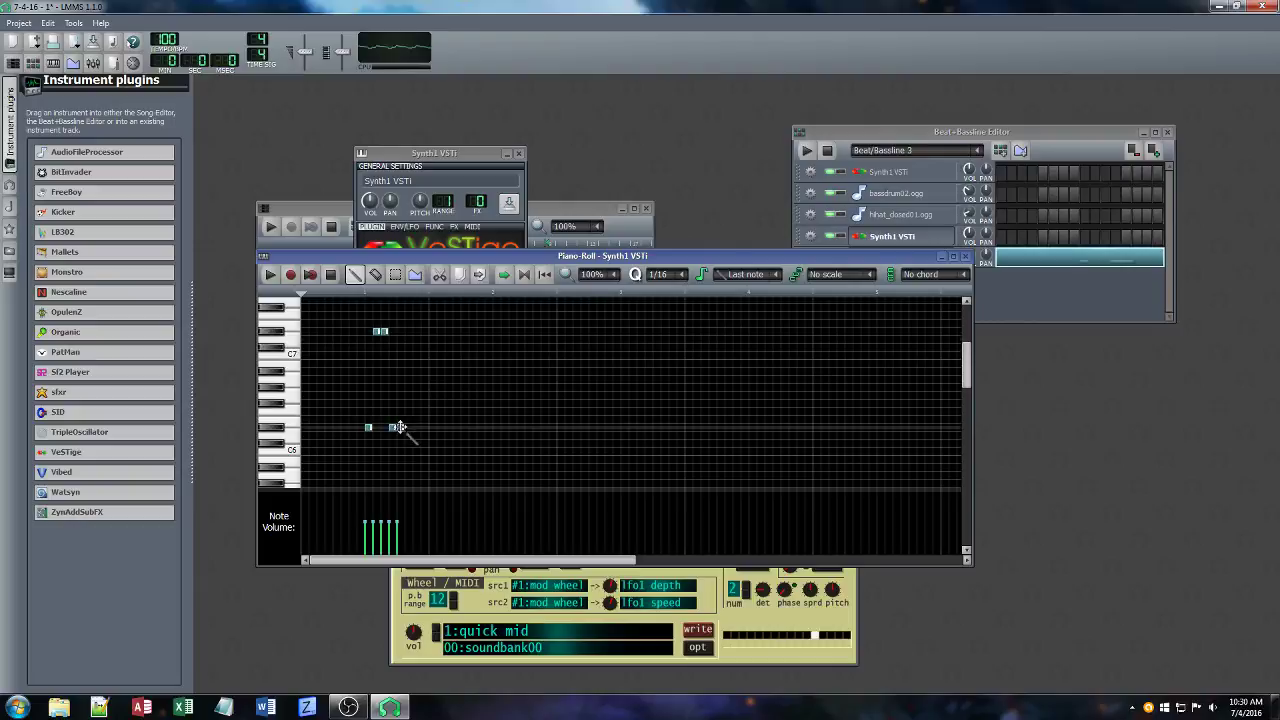
Continue the melody with successive sixteenth notes D#7, G#6, D#6, A#6 and C7, then after a one-step gap C#6, F#6, F6, C#6 and F#6.
{"action": "left_click", "coordinate": [408, 332]}
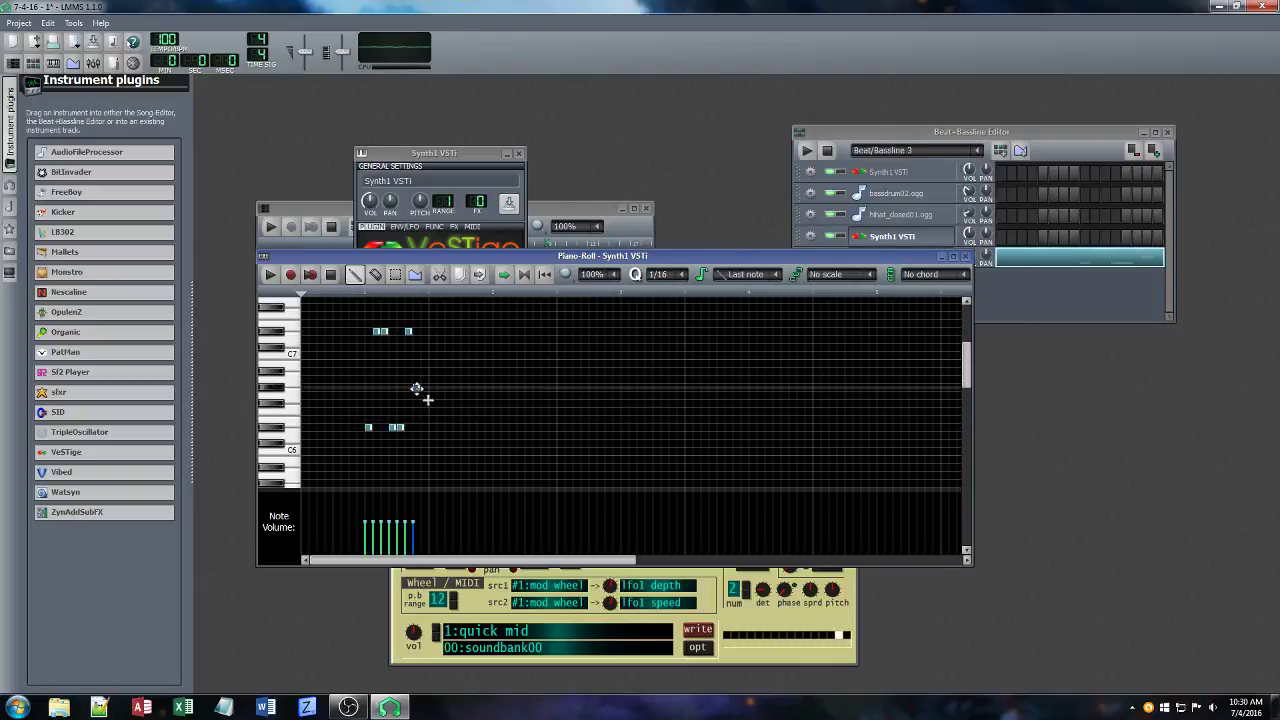
{"action": "left_click", "coordinate": [424, 428]}
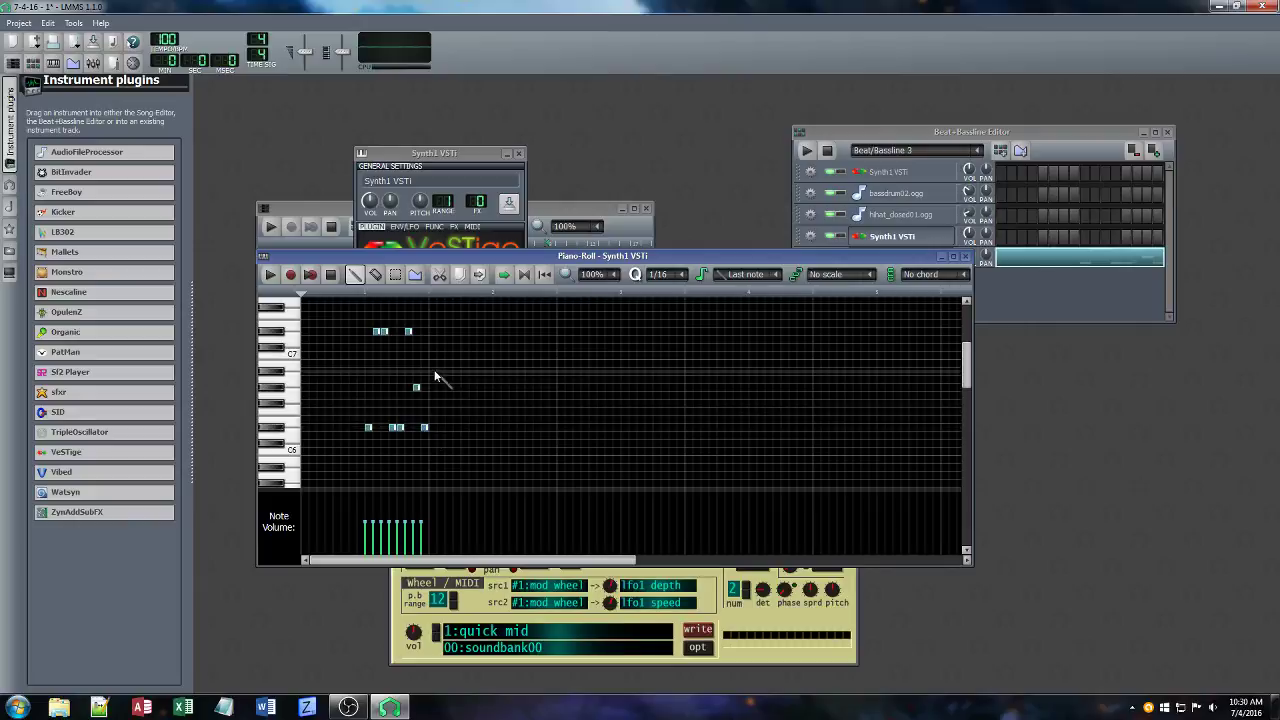
{"action": "left_click", "coordinate": [433, 371]}
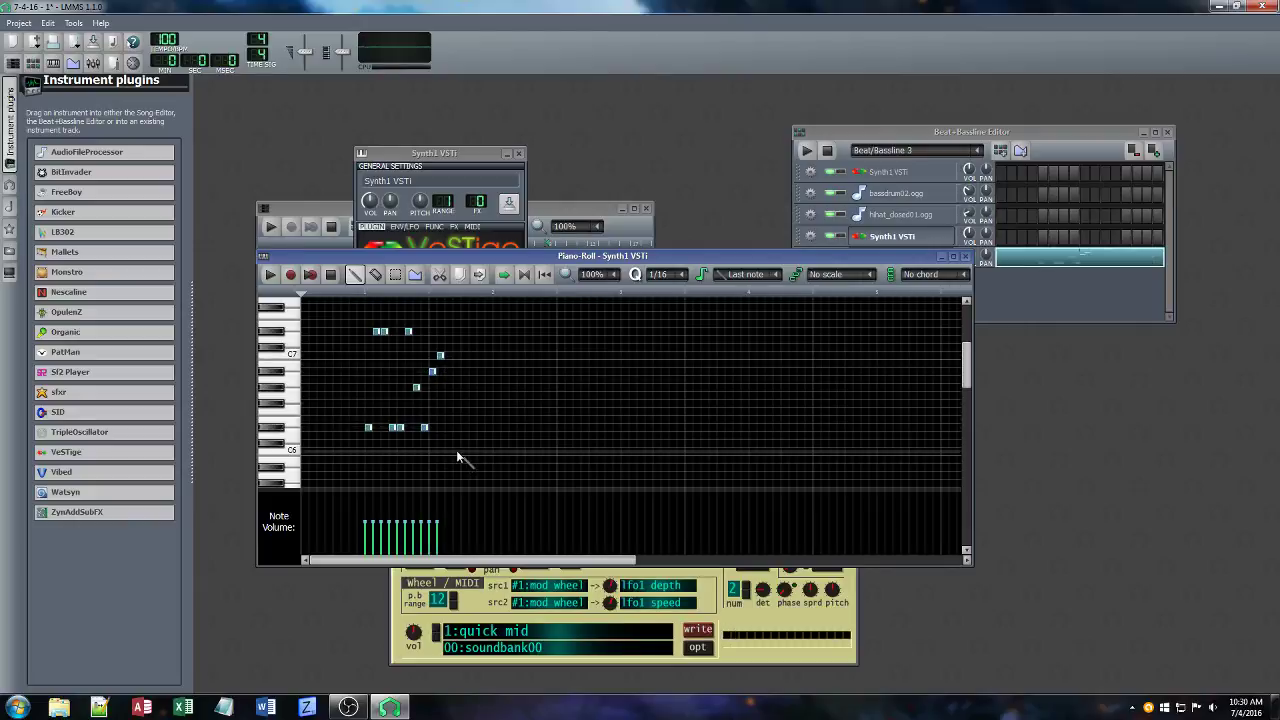
{"action": "left_click_drag", "start_coordinate": [458, 451], "coordinate": [457, 443]}
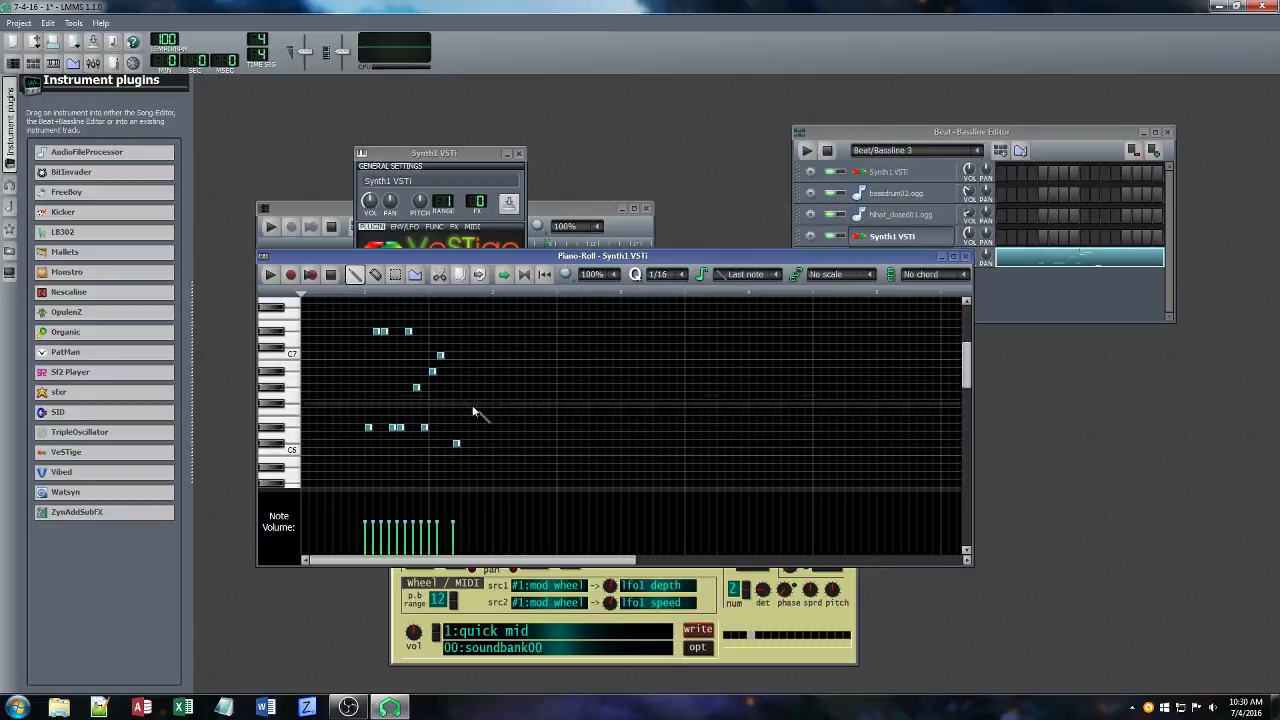
{"action": "left_click_drag", "start_coordinate": [466, 389], "coordinate": [465, 404]}
{"action": "left_click", "coordinate": [472, 411]}
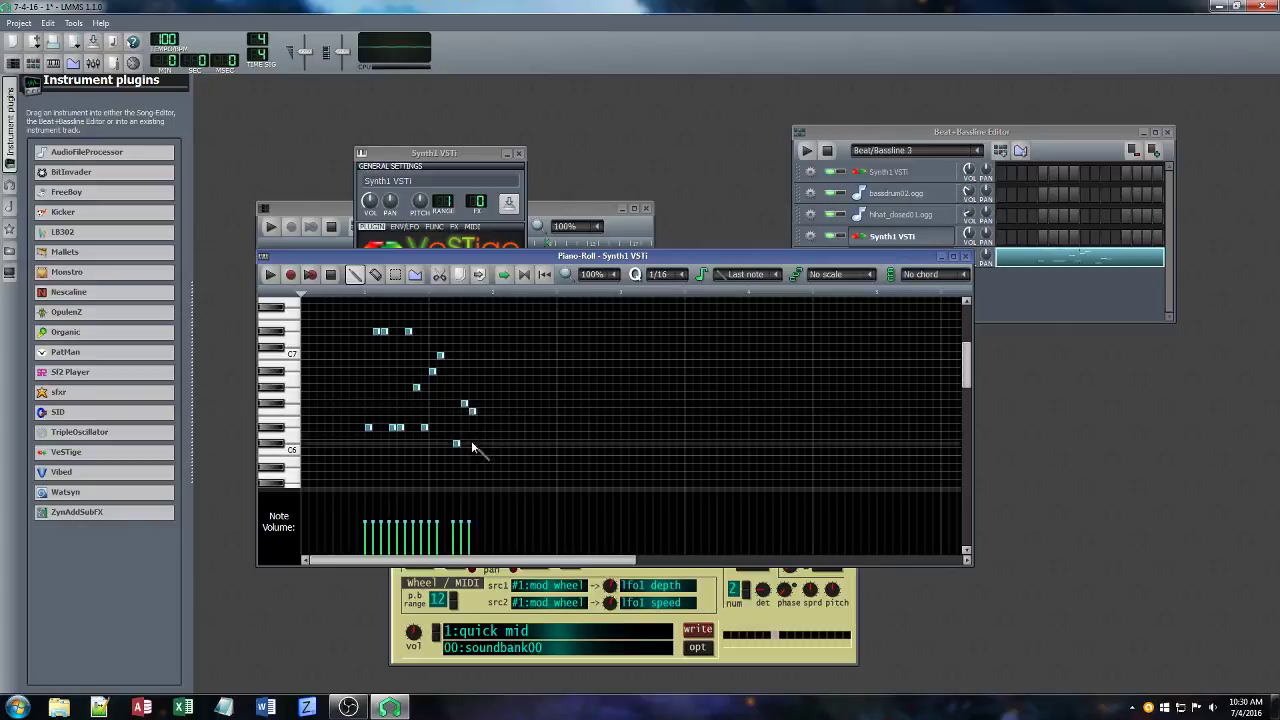
{"action": "left_click", "coordinate": [489, 403]}
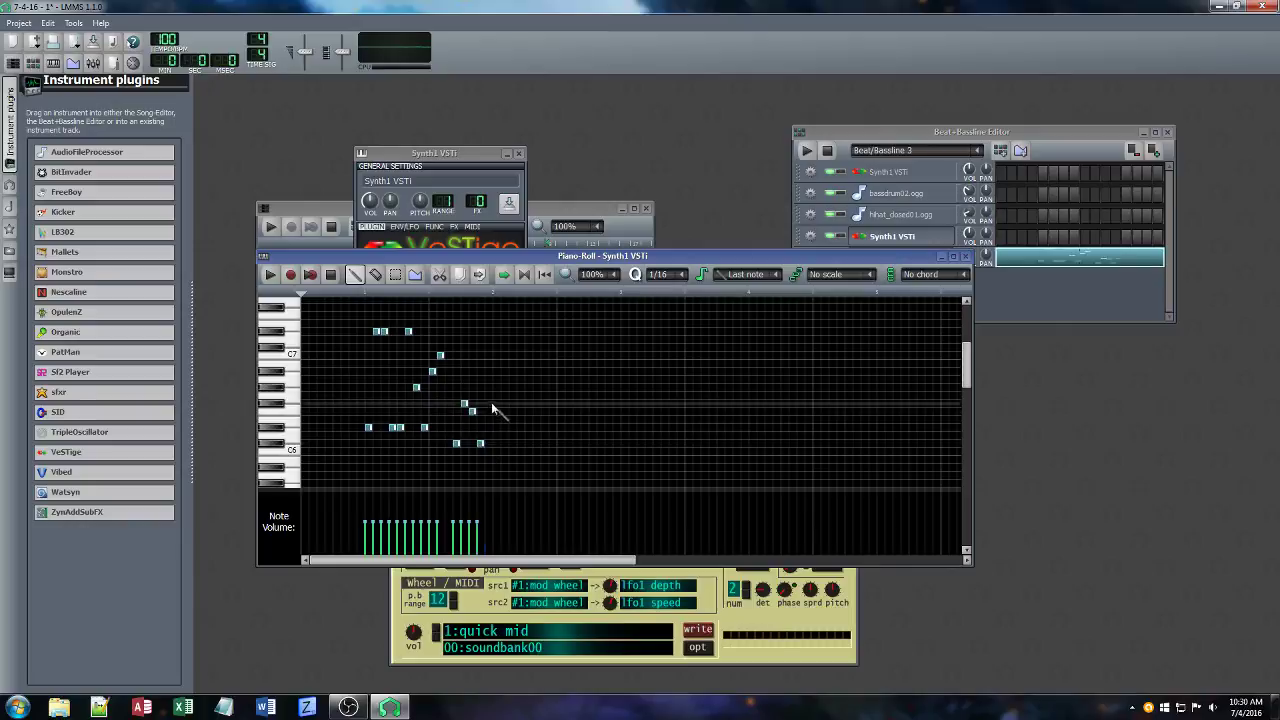
Continue the melody with G#5, A#5, C#6, D#6, F#5, G#5 and C#6 to the second bar's end, and place C6 at the pattern's start.
{"action": "scroll", "coordinate": [497, 486], "scroll_direction": "down", "scroll_amount": 1}
{"action": "left_click", "coordinate": [494, 458]}
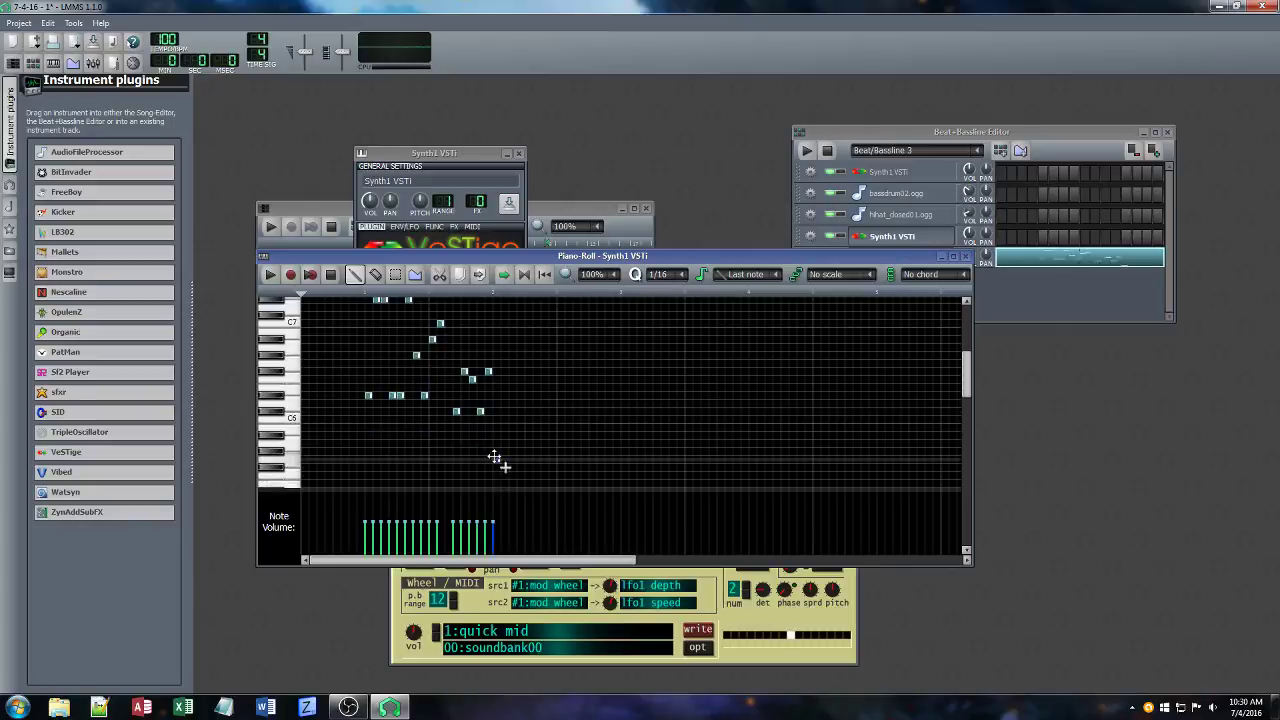
{"action": "left_click_drag", "start_coordinate": [495, 458], "coordinate": [497, 450]}
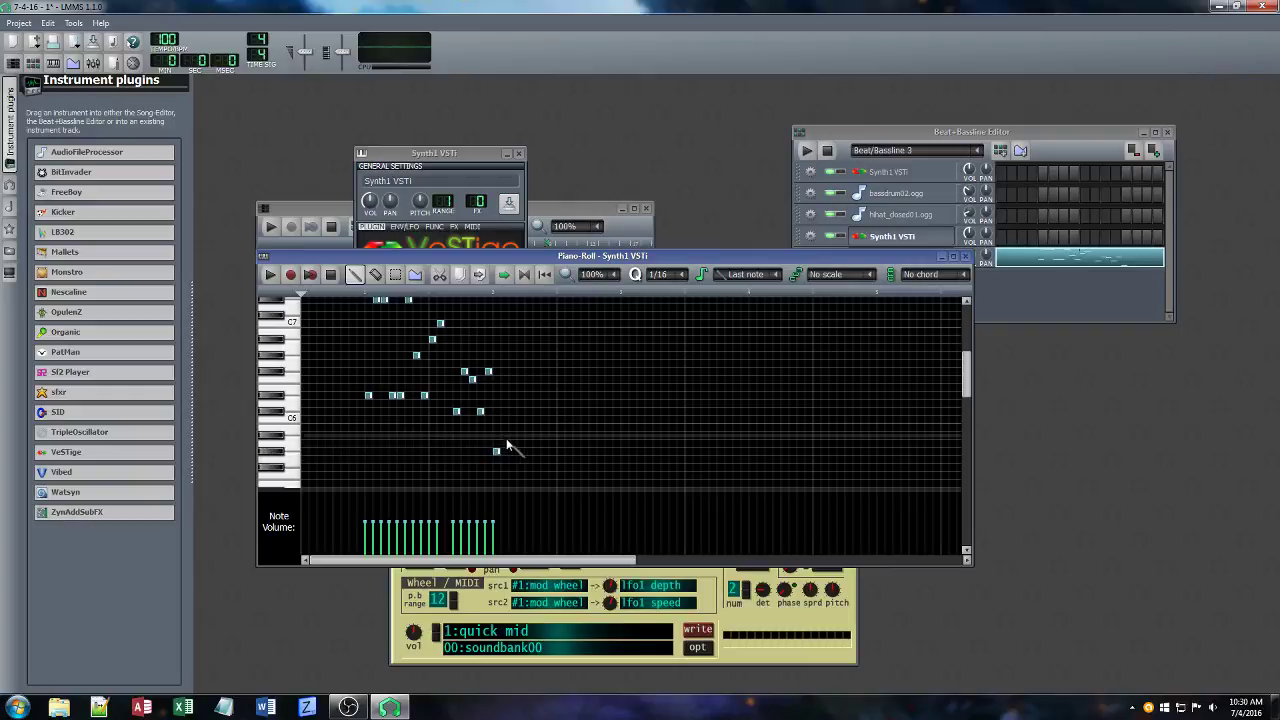
{"action": "left_click", "coordinate": [504, 436]}
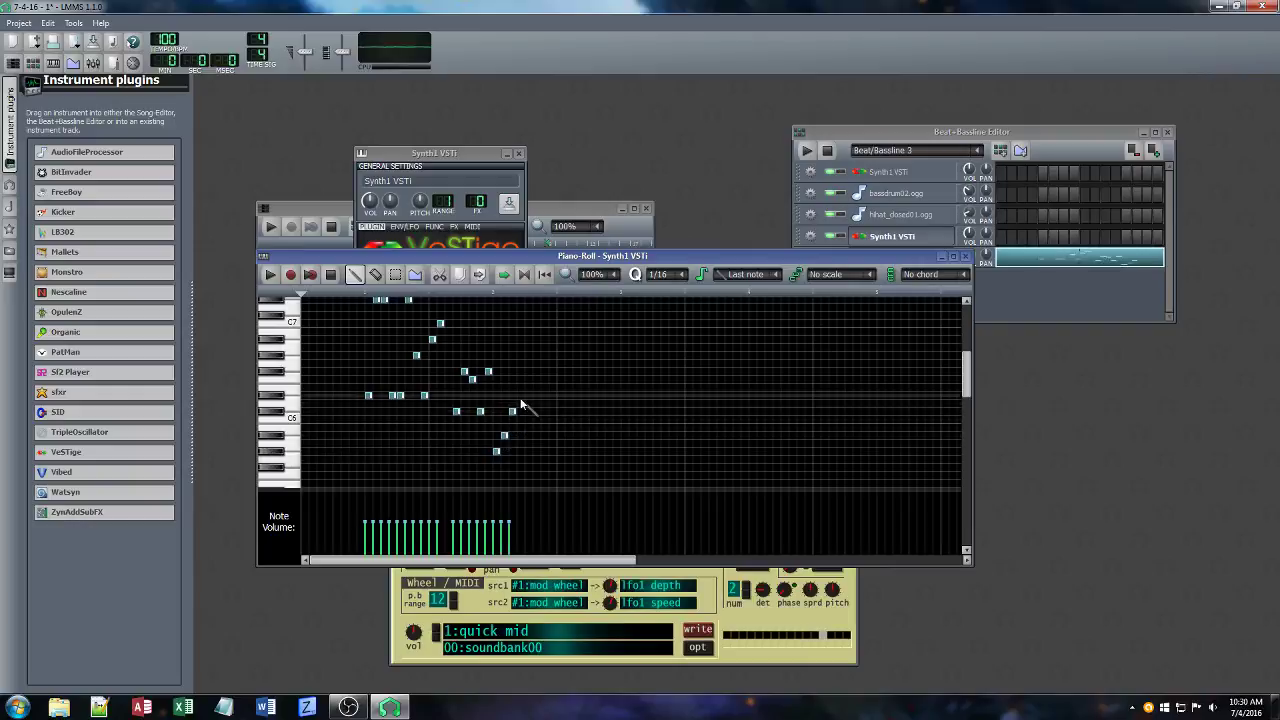
{"action": "left_click", "coordinate": [537, 467]}
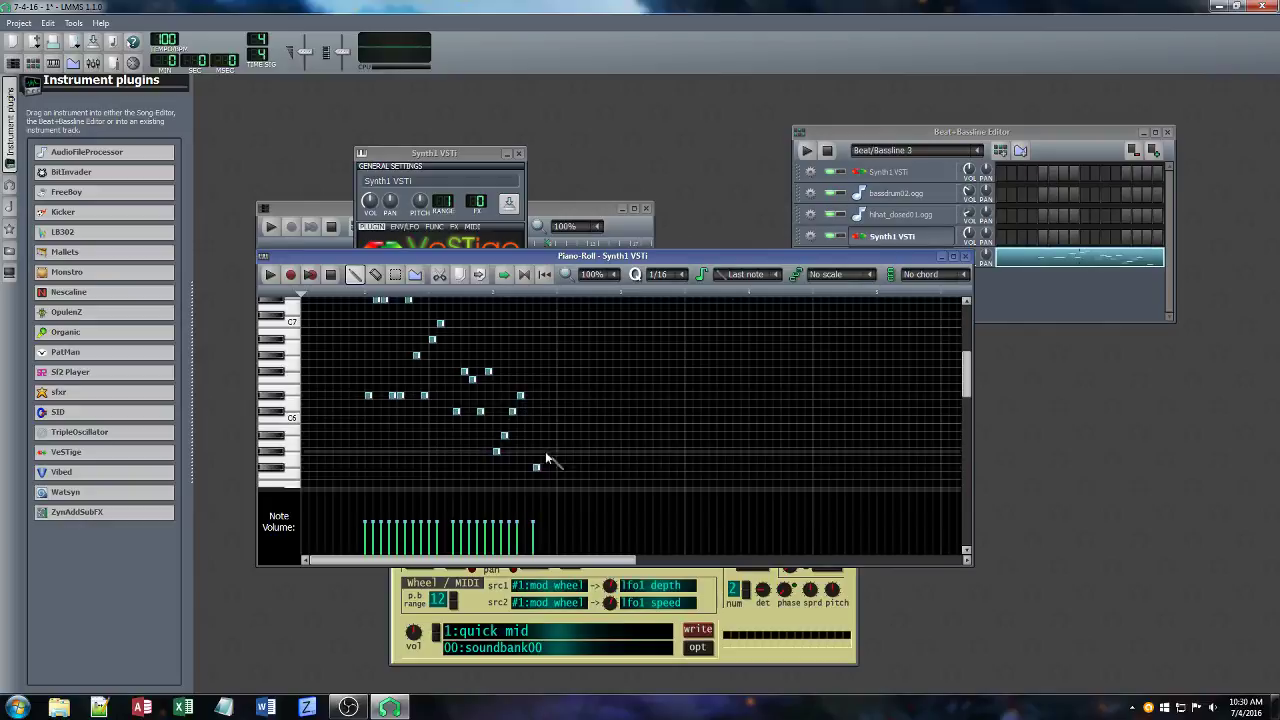
{"action": "left_click", "coordinate": [544, 451]}
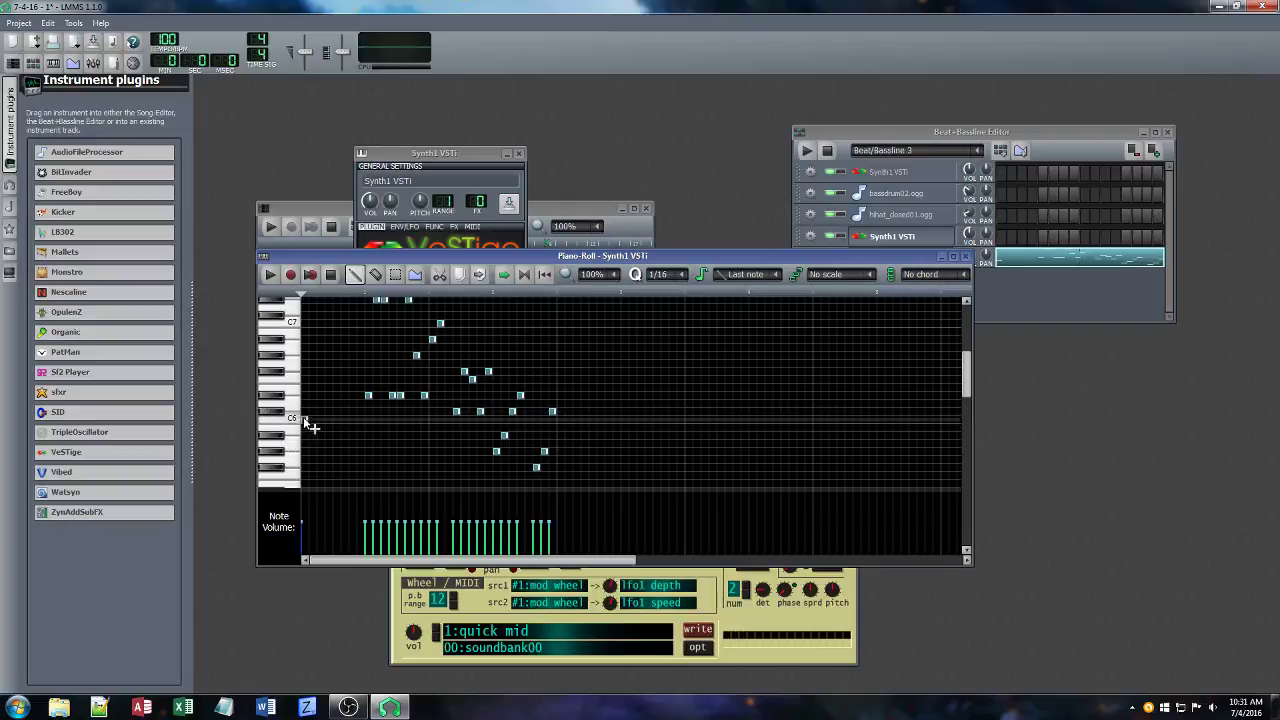
Fill the first bar's opening after the initial C6 with C#6, C6, C#6 and D#6, and play the pattern.
{"action": "scroll", "coordinate": [305, 420], "scroll_direction": "up", "scroll_amount": 2}
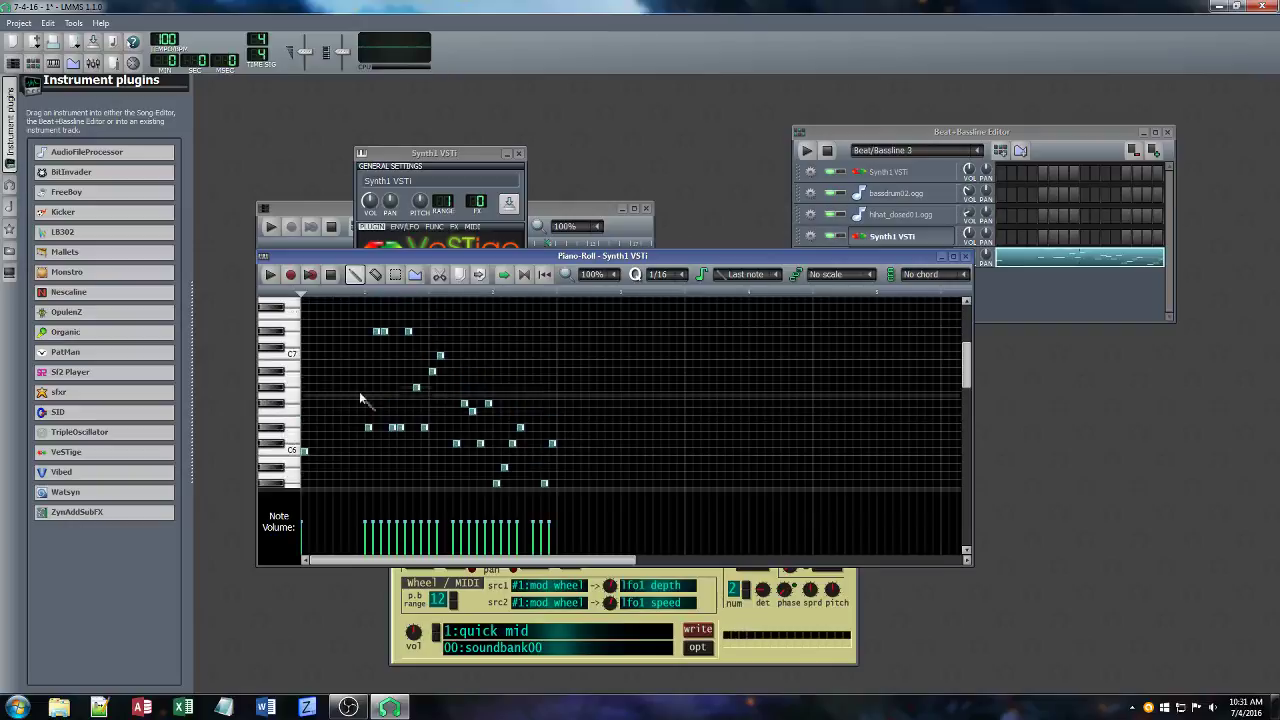
{"action": "left_click", "coordinate": [328, 443]}
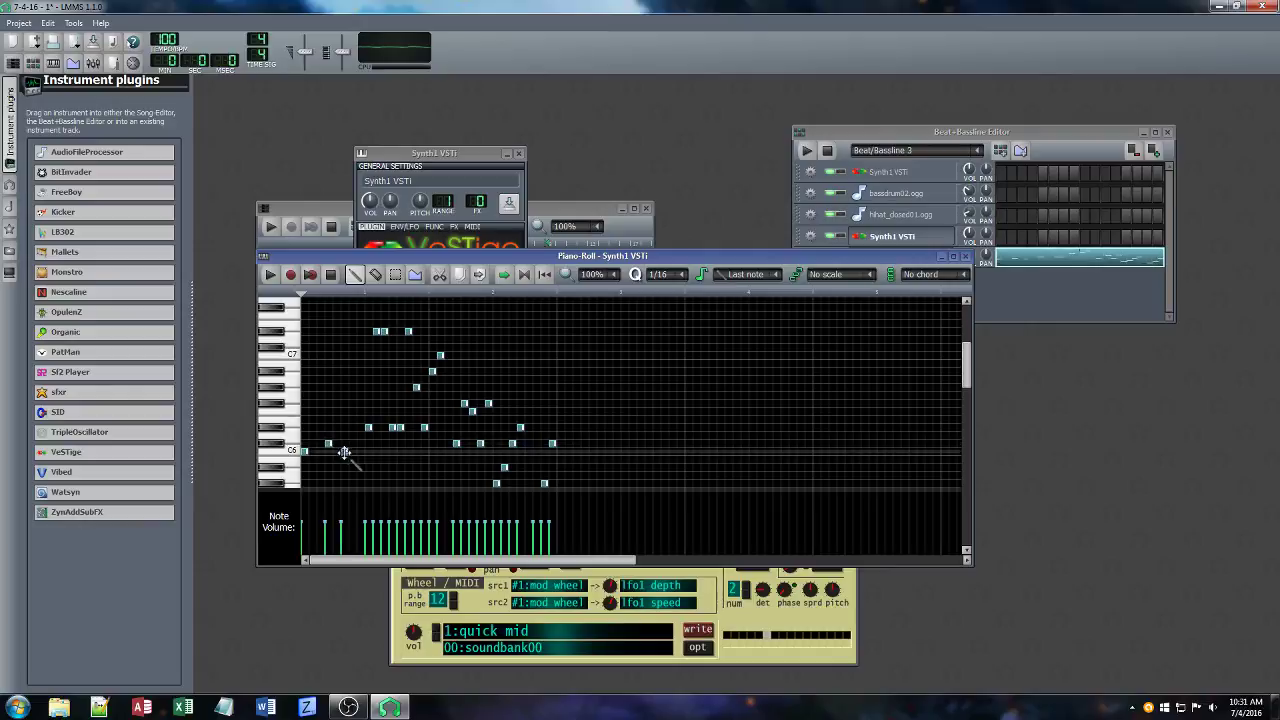
{"action": "left_click", "coordinate": [352, 443]}
{"action": "left_click", "coordinate": [360, 428]}
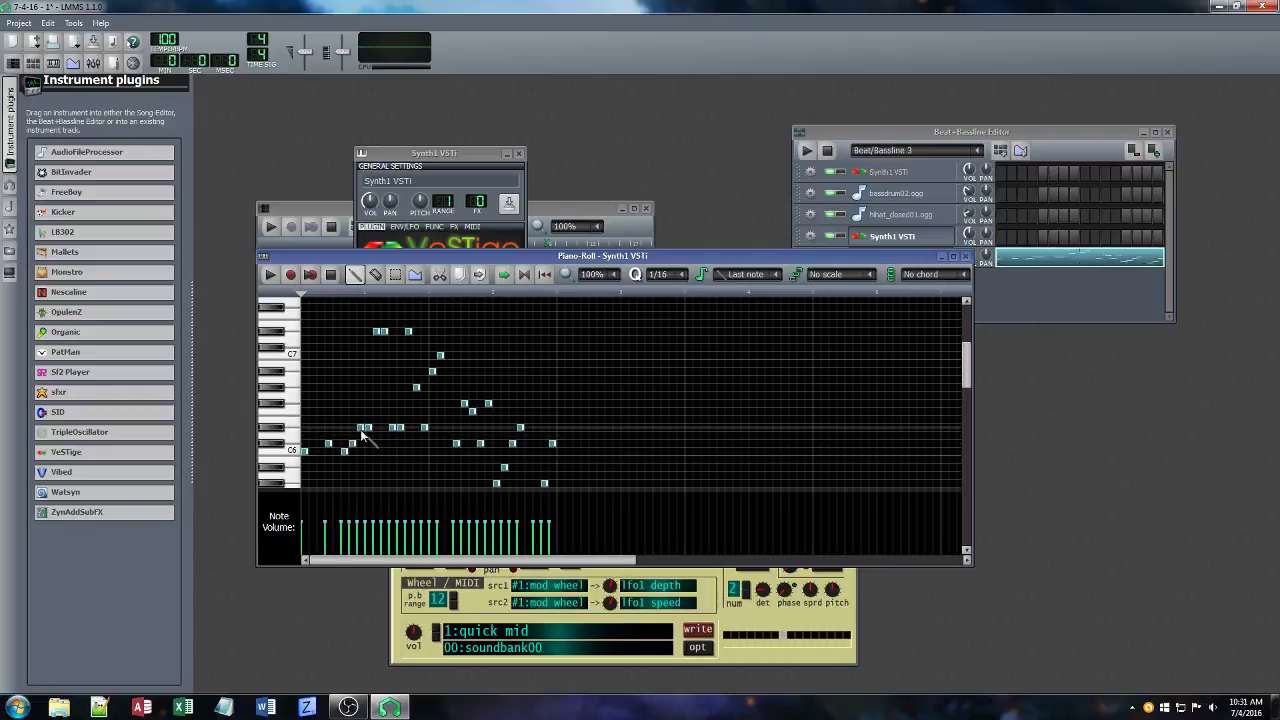
{"action": "left_click", "coordinate": [269, 274]}
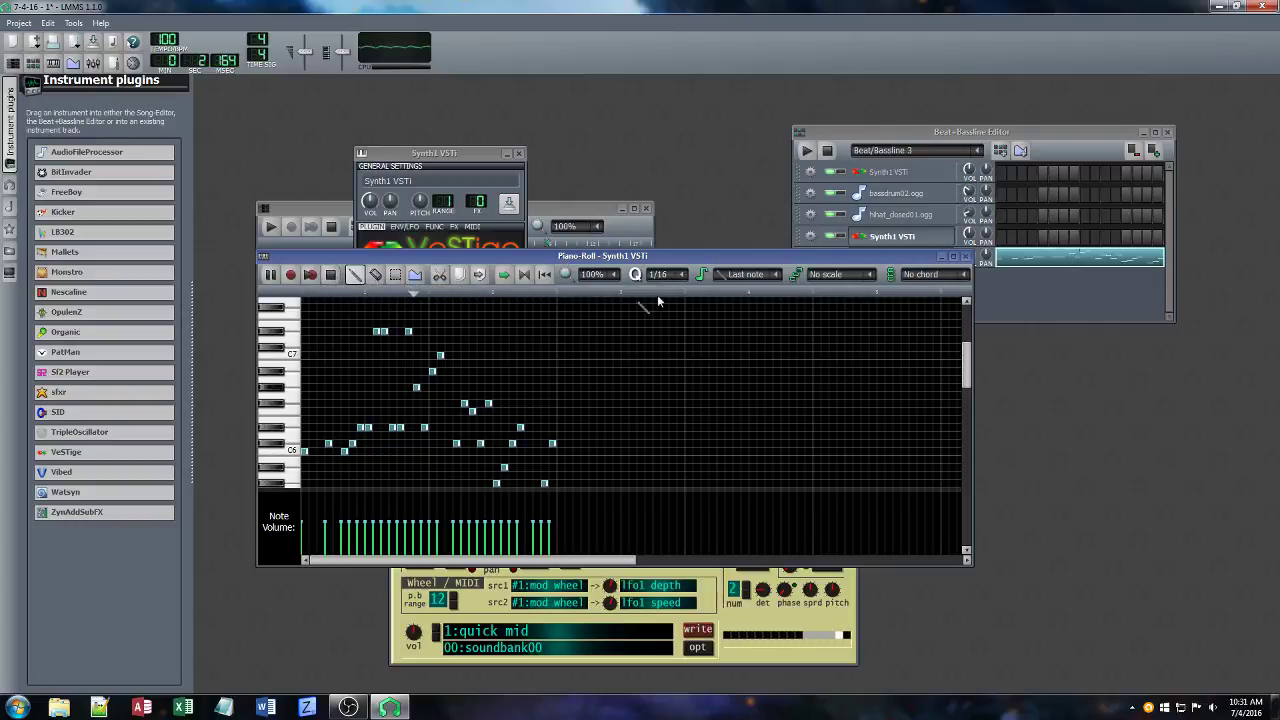
Move the piano roll off the Synth1 interface behind it, close that interface, and reposition the piano roll clear of the Beat+Bassline Editor.
{"action": "left_click_drag", "start_coordinate": [646, 256], "coordinate": [955, 160]}
{"action": "left_click", "coordinate": [537, 316]}
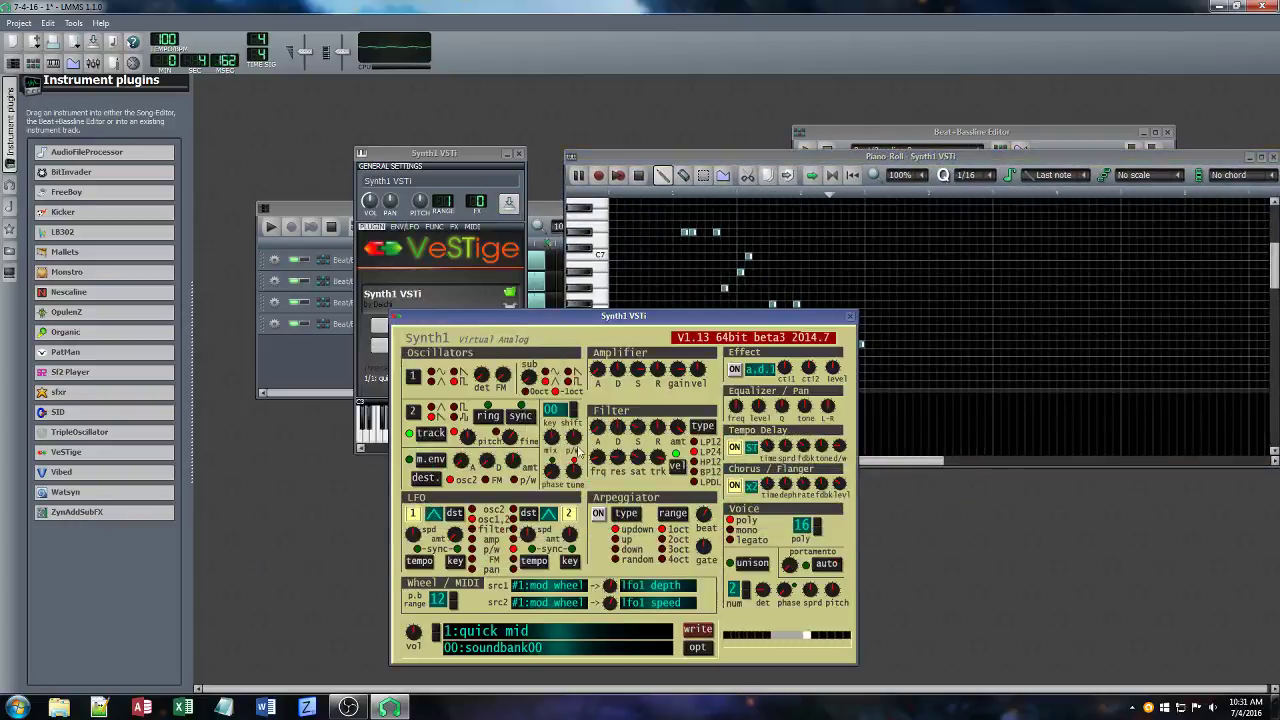
{"action": "left_click", "coordinate": [850, 316]}
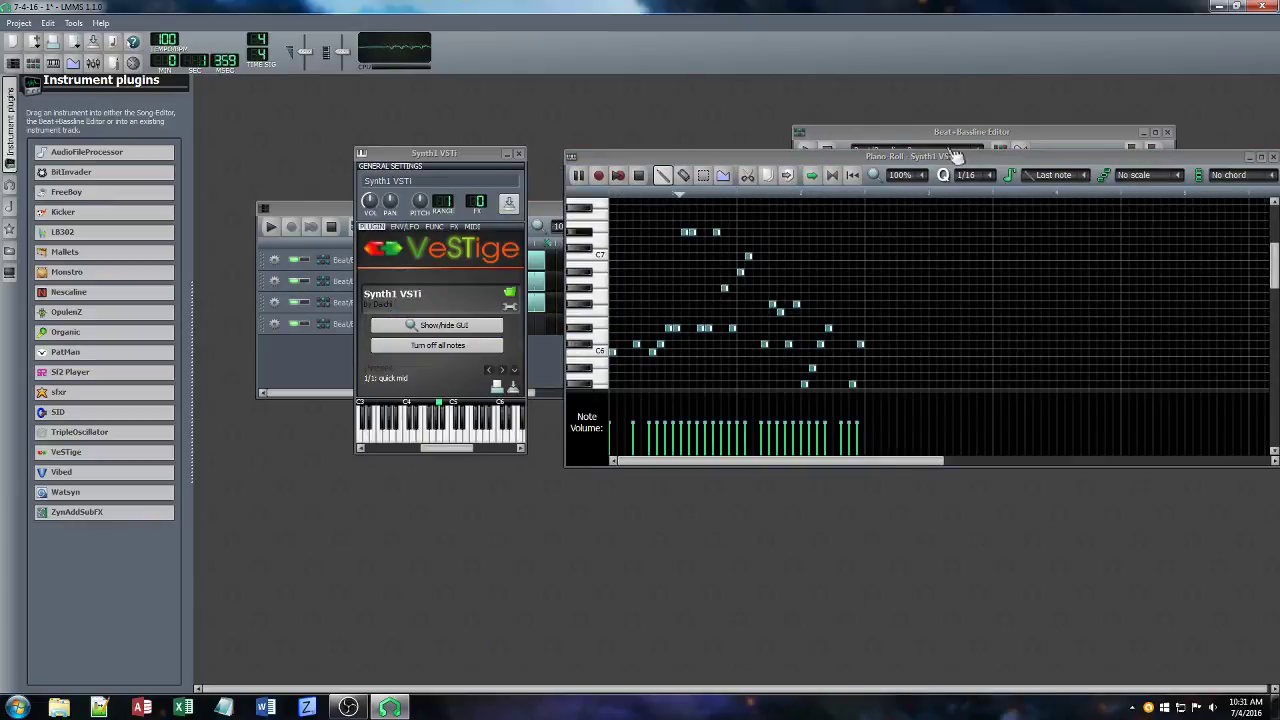
{"action": "left_click_drag", "start_coordinate": [955, 156], "coordinate": [557, 281]}
Show the Synth1 interface of the lowest Synth1 VSTi track, place it beside the piano roll, and adjust its filter resonance.
{"action": "left_click", "coordinate": [918, 265]}
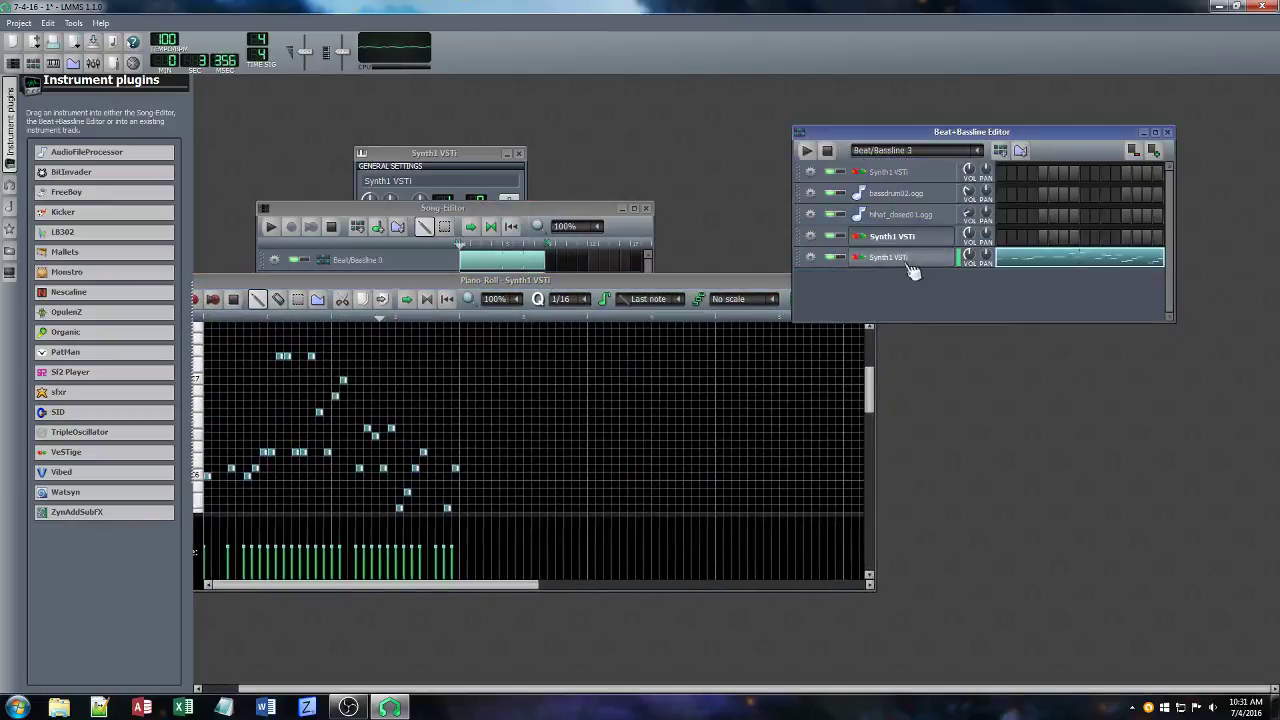
{"action": "left_click", "coordinate": [910, 265]}
{"action": "left_click_drag", "start_coordinate": [438, 166], "coordinate": [1028, 268]}
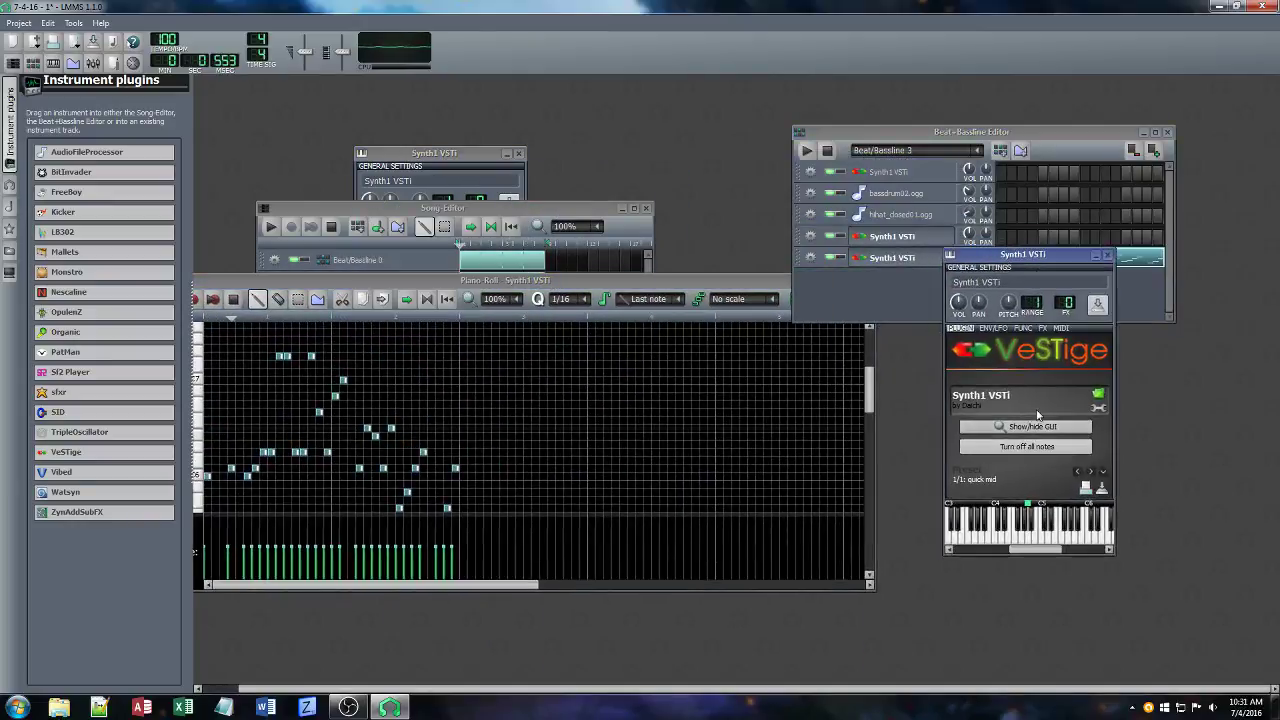
{"action": "left_click", "coordinate": [1025, 426]}
{"action": "left_click_drag", "start_coordinate": [622, 316], "coordinate": [972, 251]}
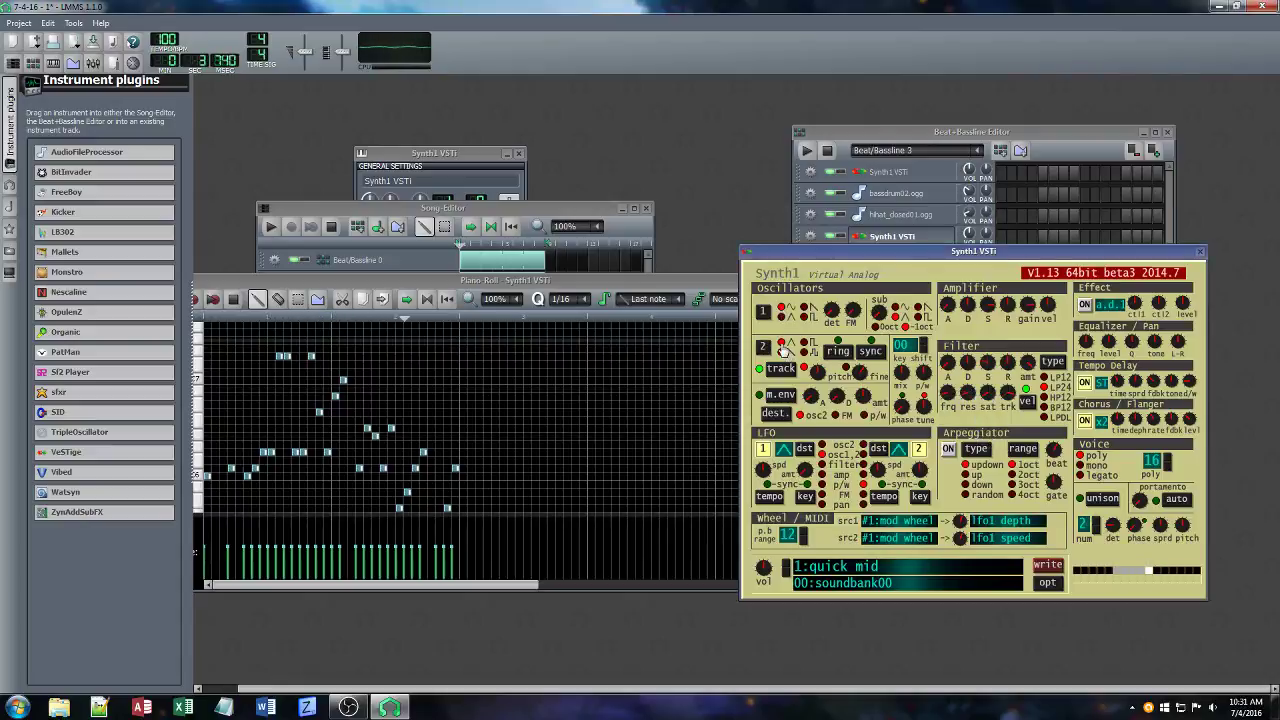
{"action": "mouse_move", "coordinate": [958, 398]}
{"action": "left_mouse_down"}
{"action": "mouse_move", "coordinate": [962, 416]}
{"action": "mouse_move", "coordinate": [958, 395]}
{"action": "left_mouse_up"}
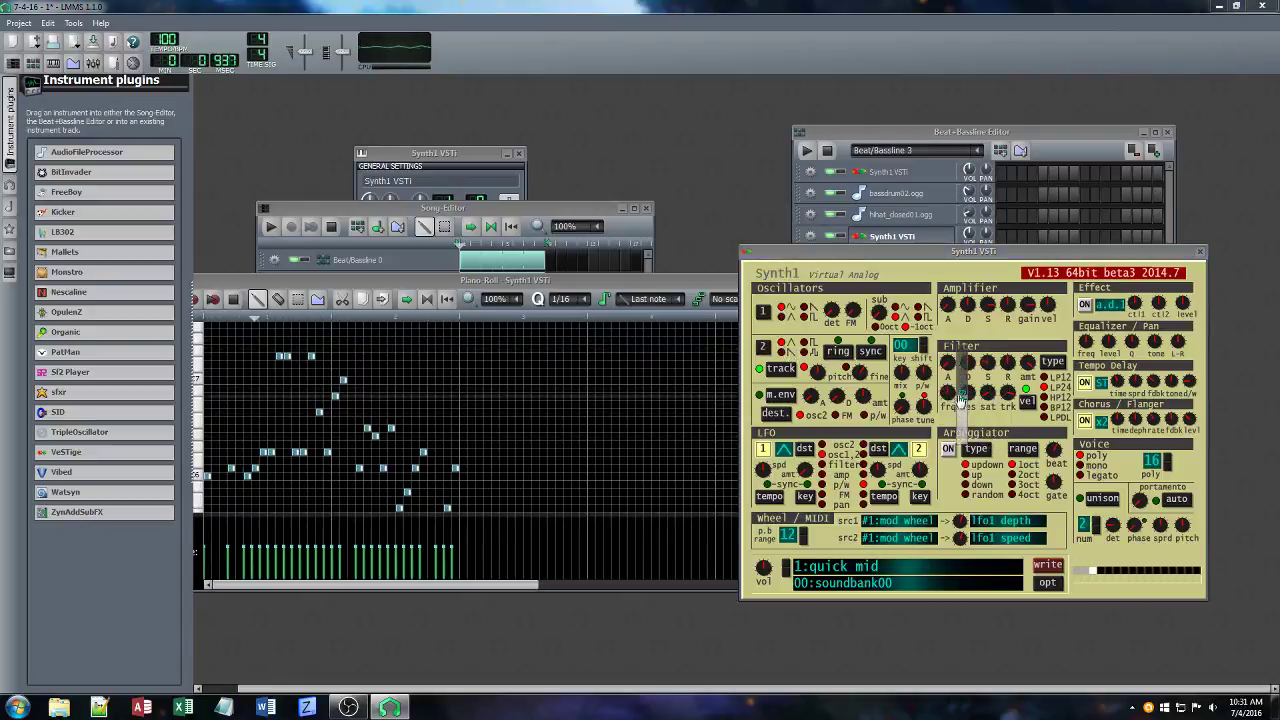
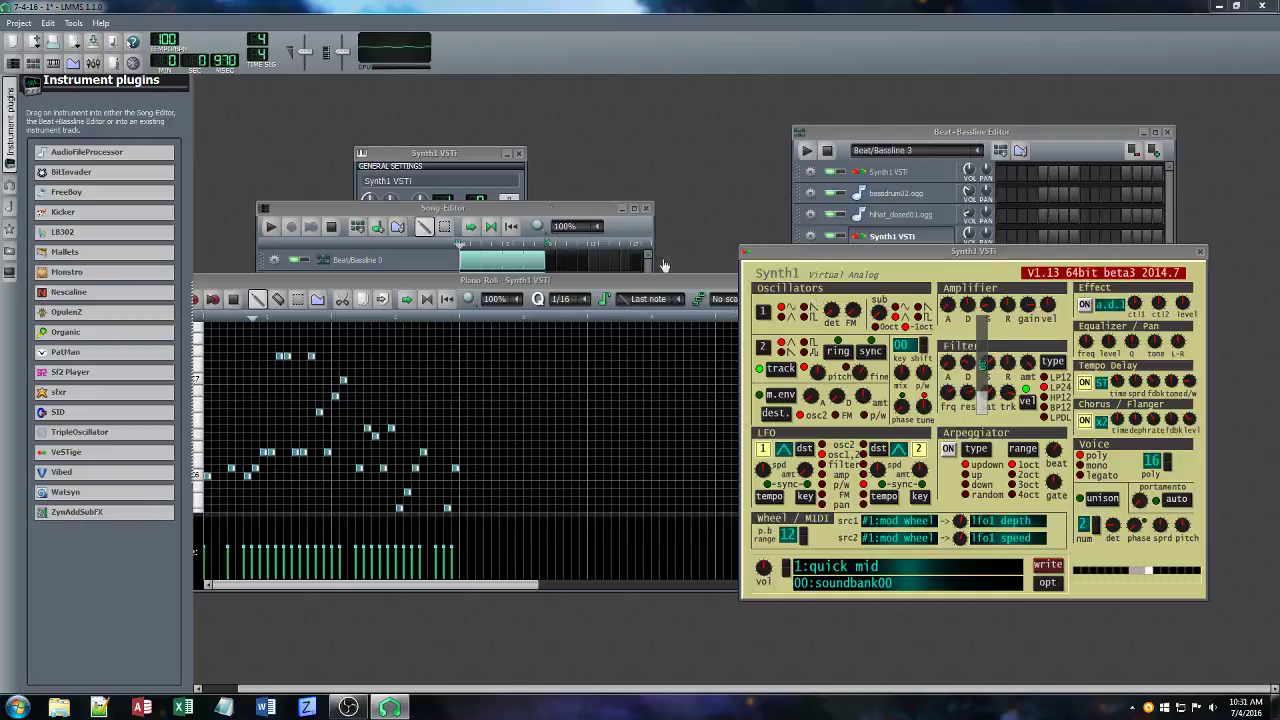
Play the song, extend the Beat/Bassline 3 block to the length of the other tracks, and lower the synth's filter tracking.
{"action": "left_click", "coordinate": [520, 217]}
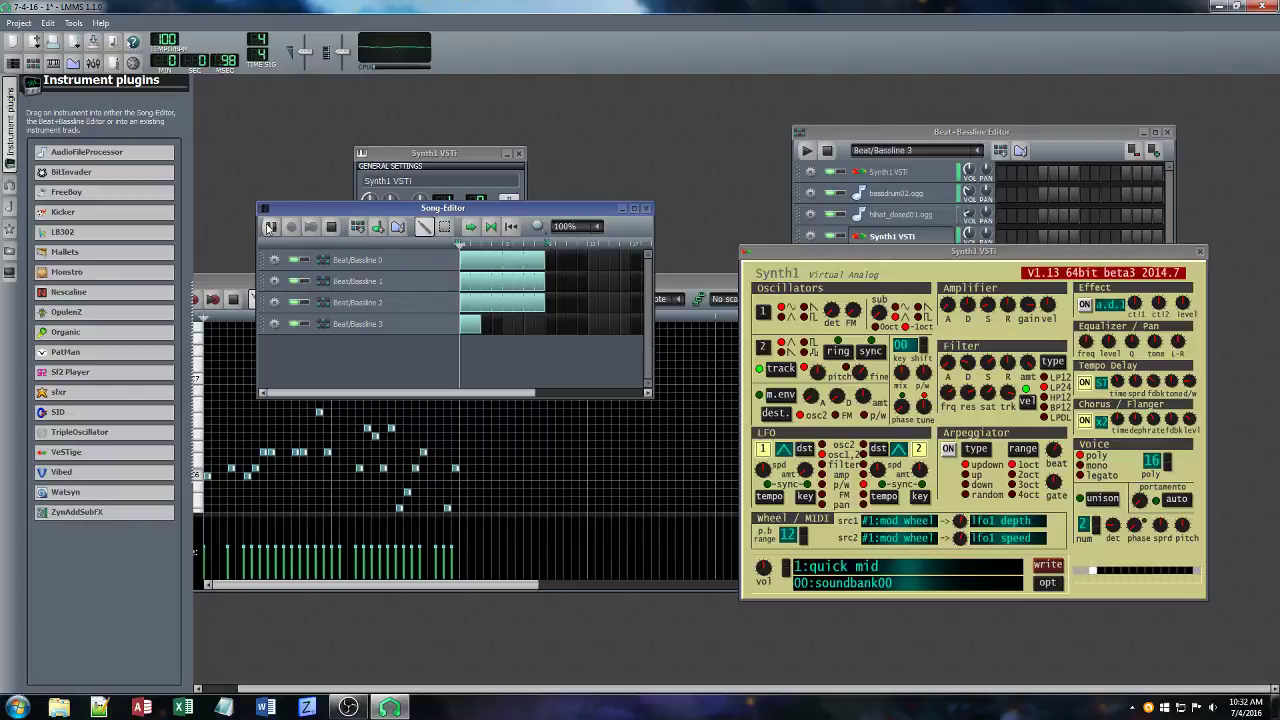
{"action": "left_click_drag", "start_coordinate": [479, 323], "coordinate": [547, 324]}
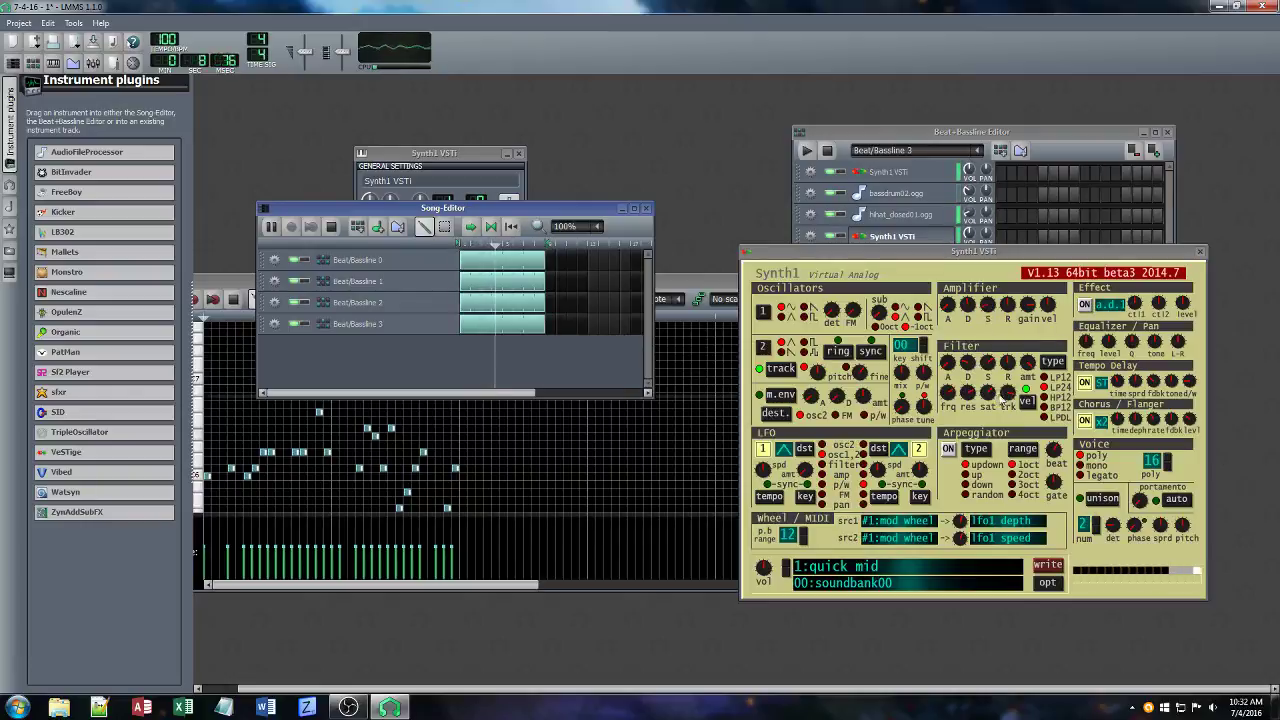
{"action": "left_click_drag", "start_coordinate": [1007, 393], "coordinate": [1006, 422]}
Add the VST distortion effect DIS_Face Bender to the lowest Synth1 VSTi track's effects chain.
{"action": "left_click_drag", "start_coordinate": [1014, 251], "coordinate": [641, 297]}
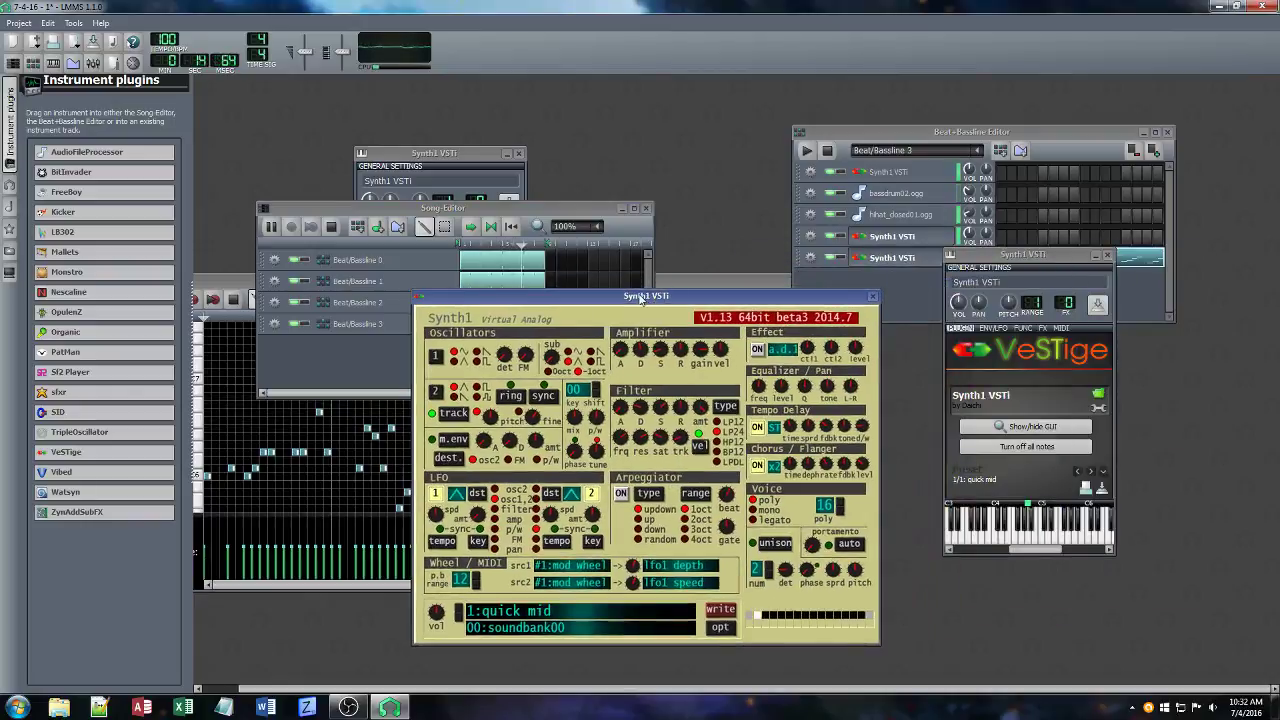
{"action": "left_click", "coordinate": [1043, 328]}
{"action": "left_click", "coordinate": [1030, 486]}
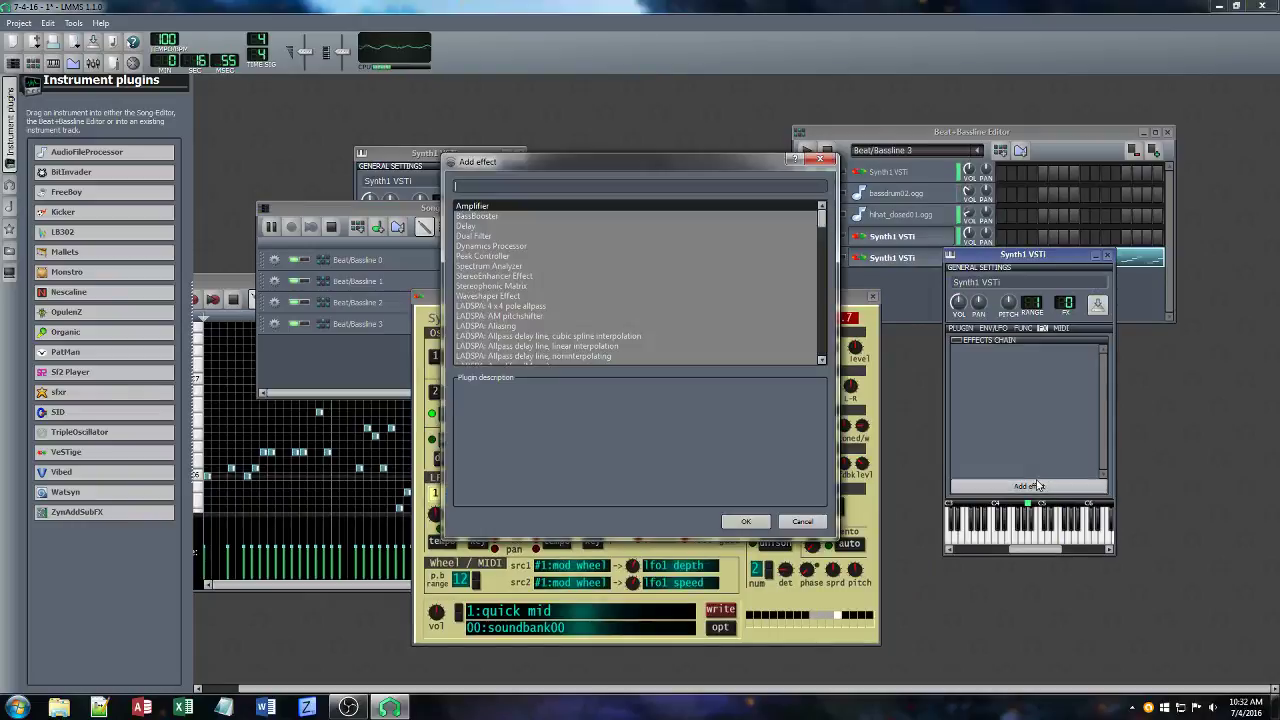
{"action": "type", "text": "dis"}
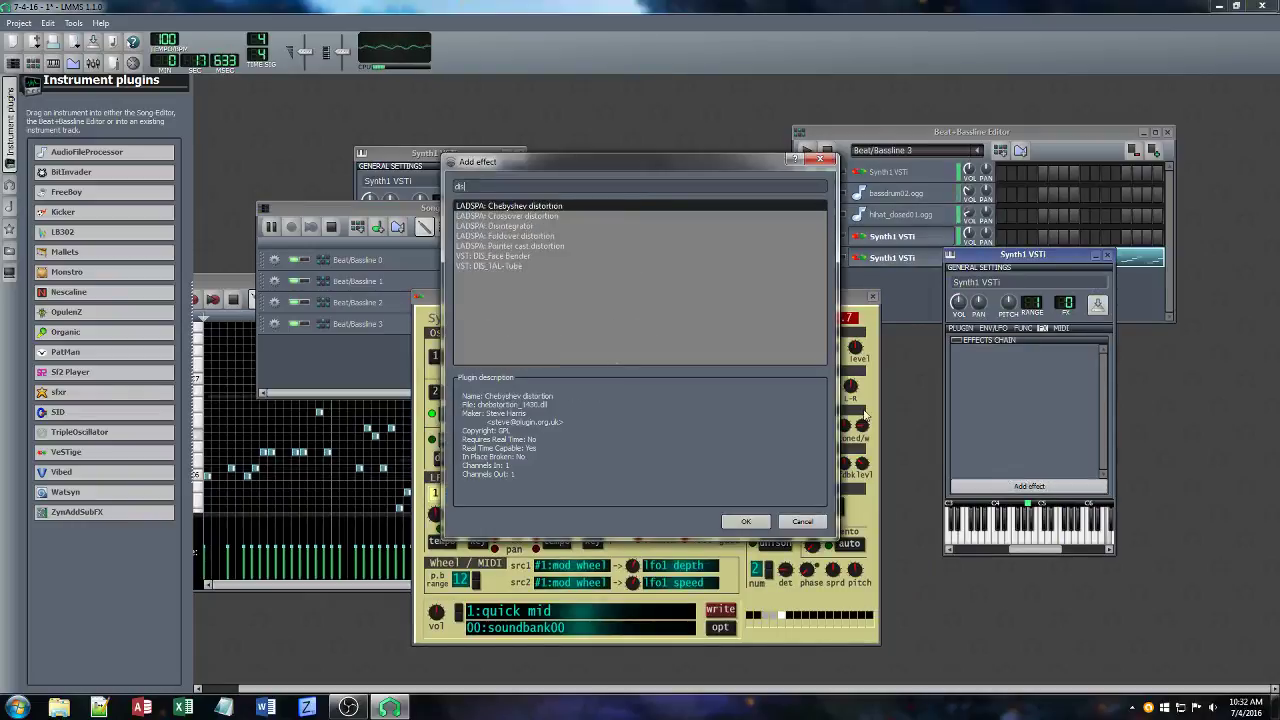
{"action": "left_click", "coordinate": [514, 256]}
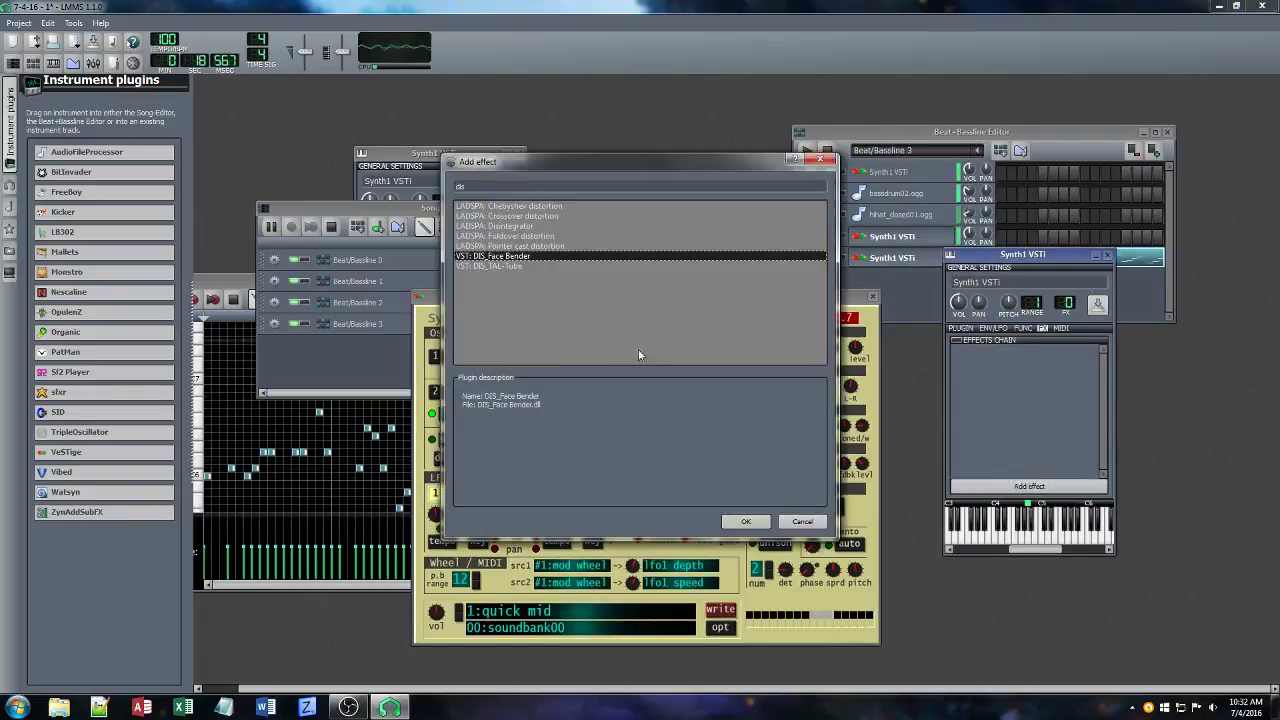
{"action": "left_click", "coordinate": [748, 522]}
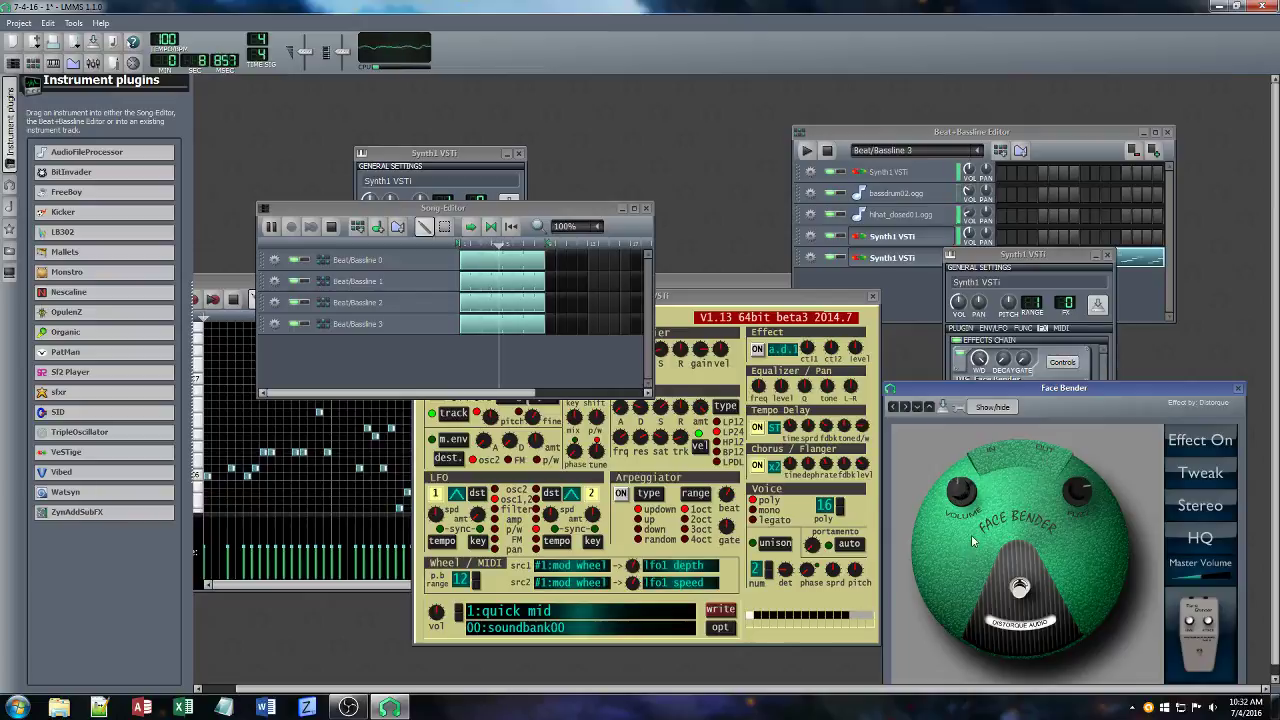
Add the C* Eq effect to the same track's chain, lowering the 250 Hz band and adjusting its neighbouring mid bands.
{"action": "left_click", "coordinate": [1040, 370]}
{"action": "left_click", "coordinate": [1029, 486]}
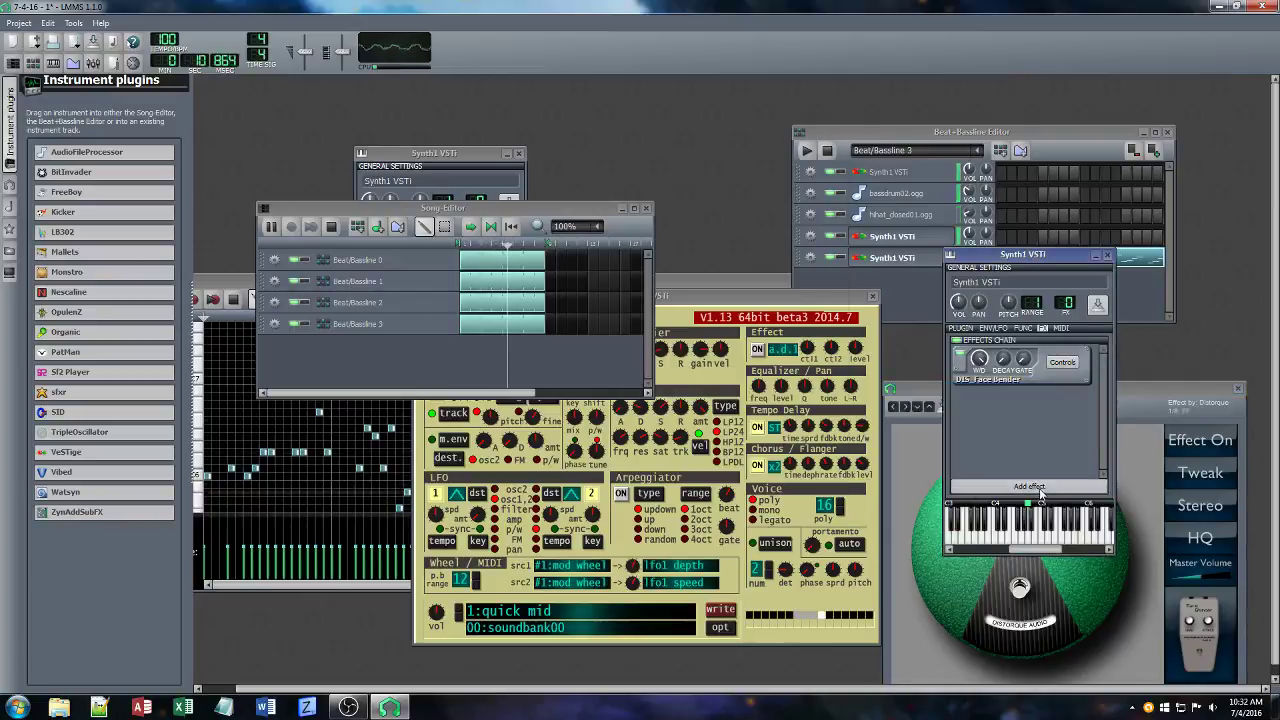
{"action": "type", "text": "eq"}
{"action": "left_click", "coordinate": [745, 521]}
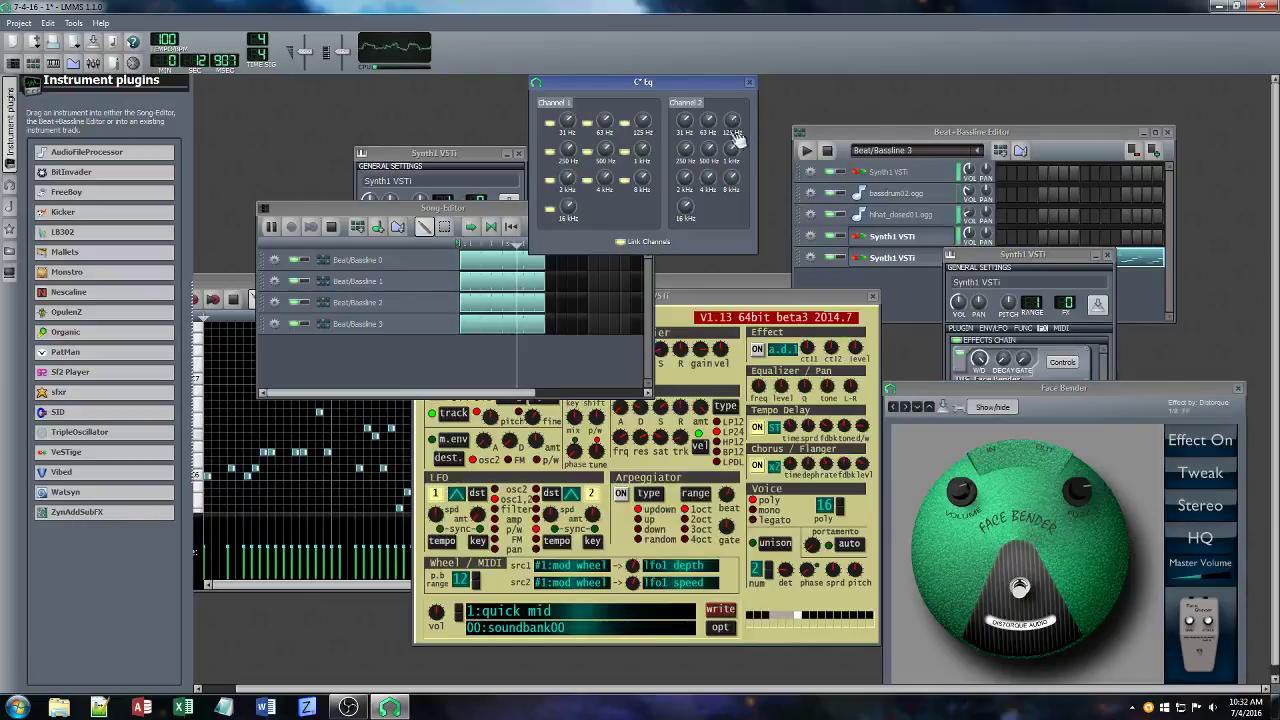
{"action": "left_click_drag", "start_coordinate": [569, 150], "coordinate": [569, 225]}
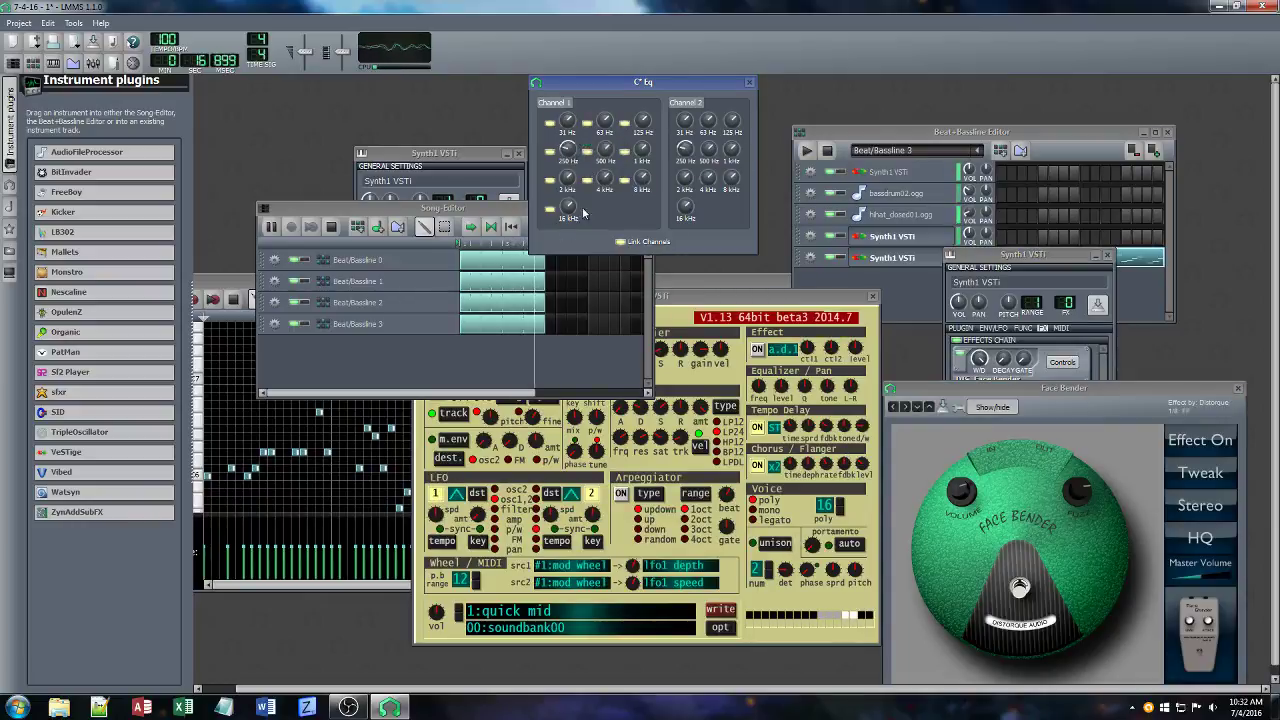
{"action": "left_click_drag", "start_coordinate": [573, 150], "coordinate": [609, 150]}
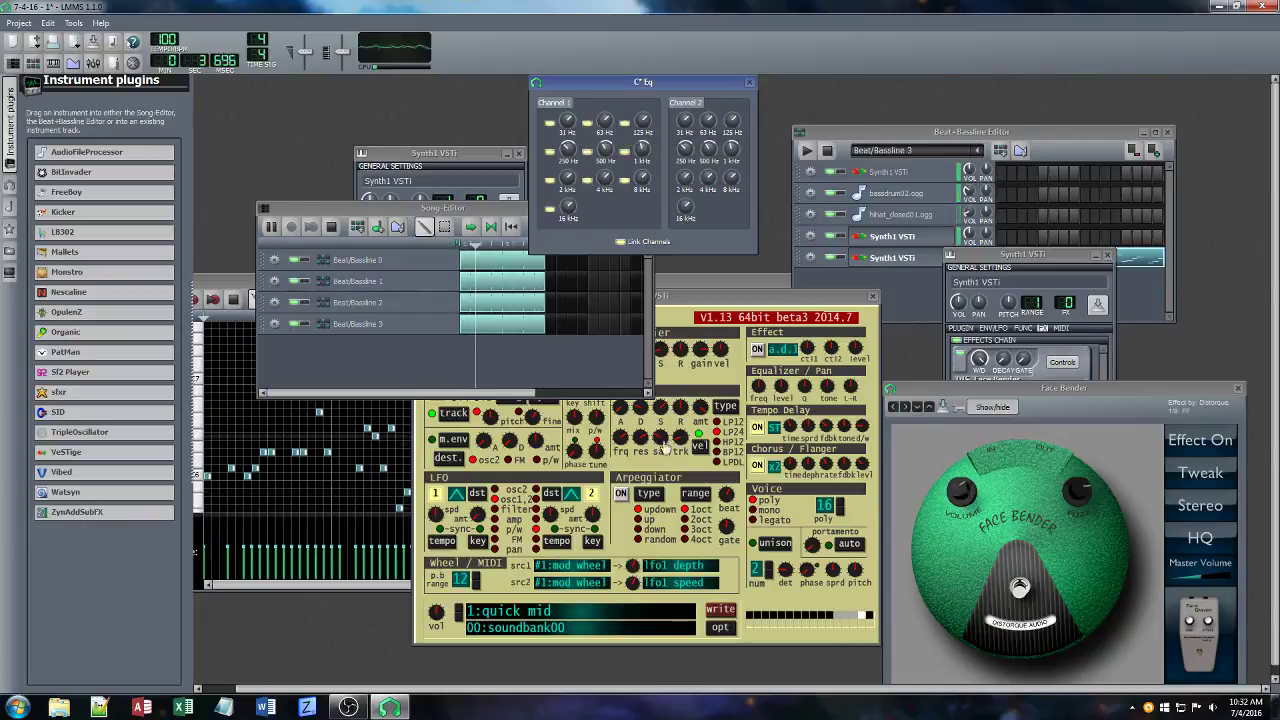
Raise the sub-oscillator level in the Synth1 interface and adjust the C* Eq's 4 kHz band.
{"action": "left_click", "coordinate": [700, 305]}
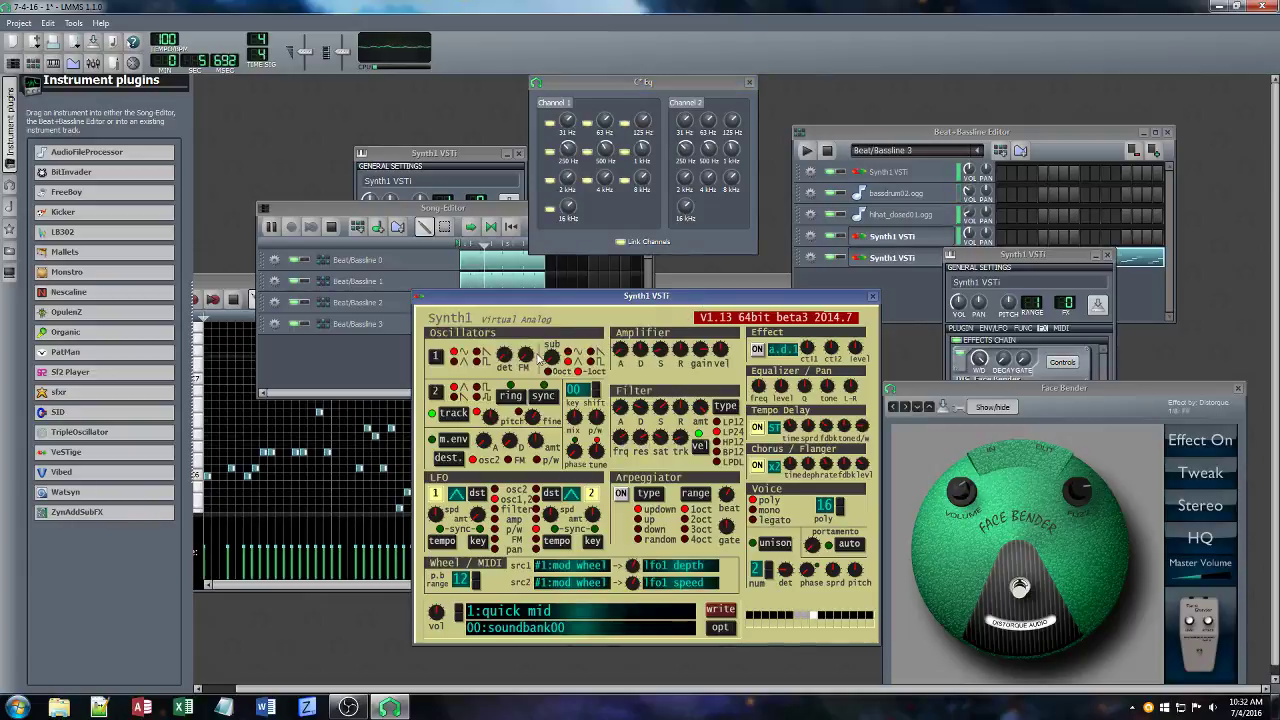
{"action": "mouse_move", "coordinate": [542, 357]}
{"action": "left_mouse_down"}
{"action": "mouse_move", "coordinate": [543, 398]}
{"action": "mouse_move", "coordinate": [545, 338]}
{"action": "left_mouse_up"}
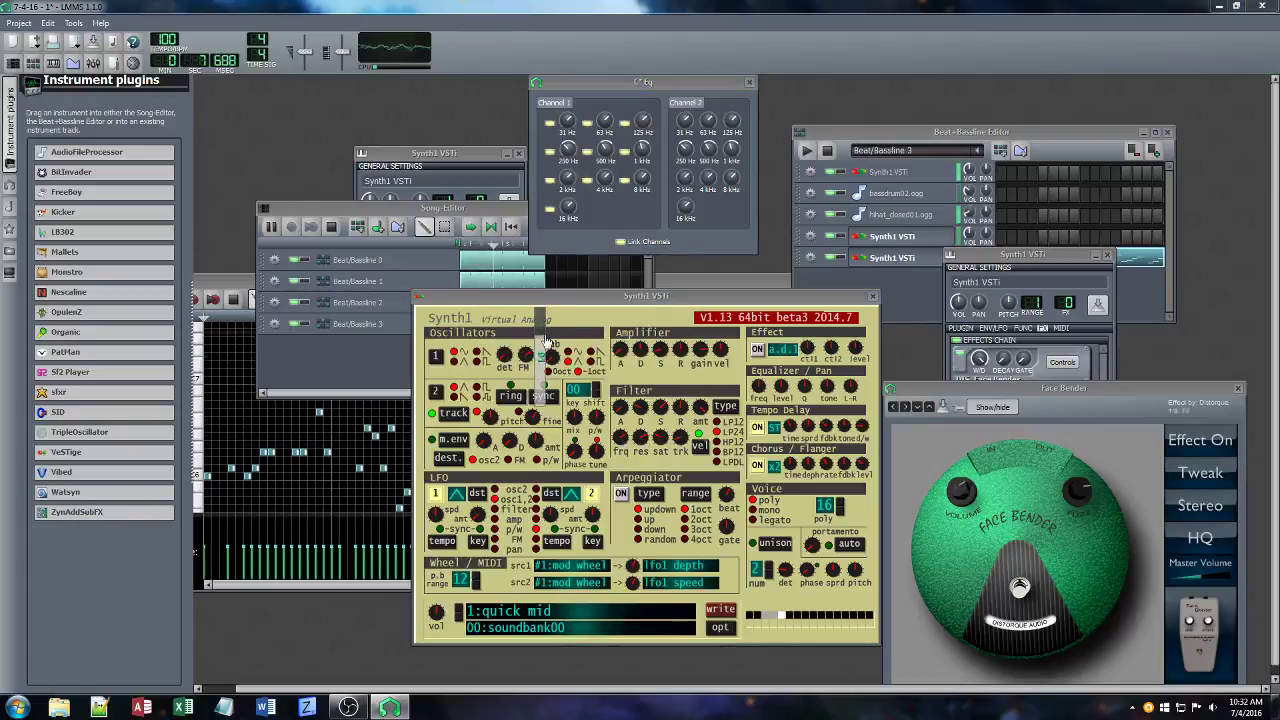
{"action": "left_click_drag", "start_coordinate": [607, 182], "coordinate": [571, 166]}
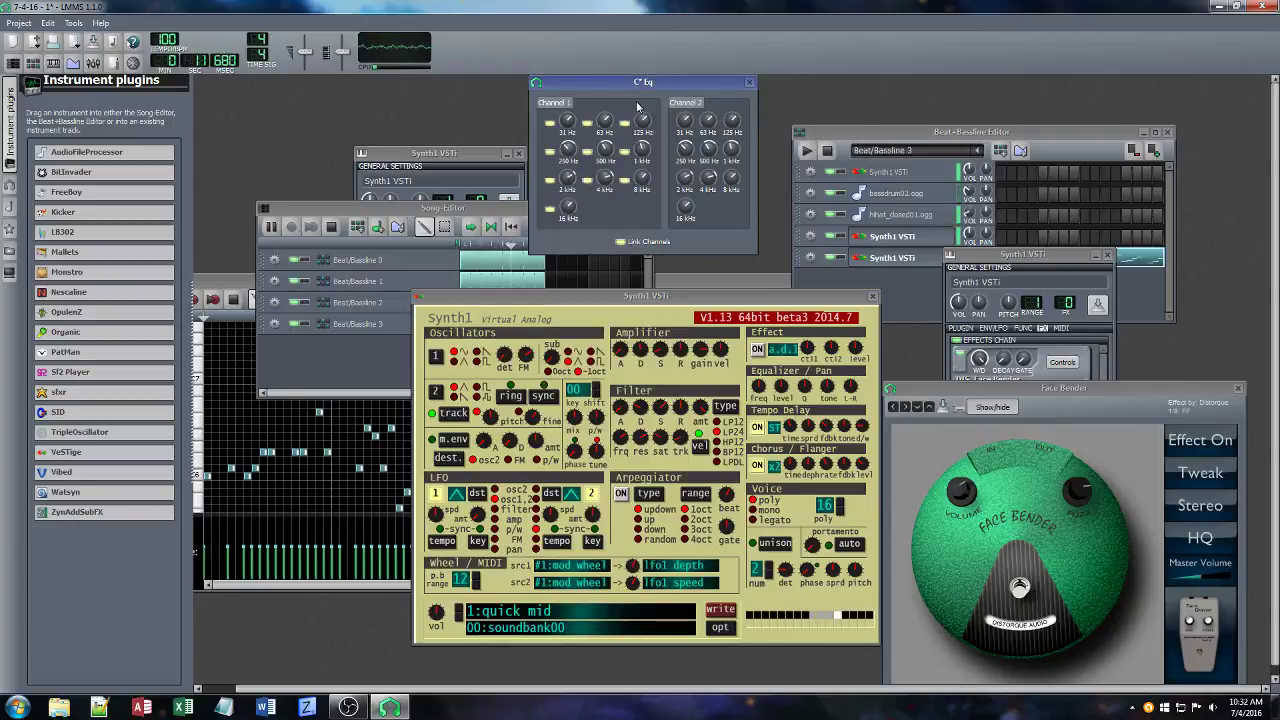
Add the Calf Reverb LADSPA effect to the lowest Synth1 VSTi track's chain and adjust its wet and dry amounts.
{"action": "left_click", "coordinate": [1000, 350]}
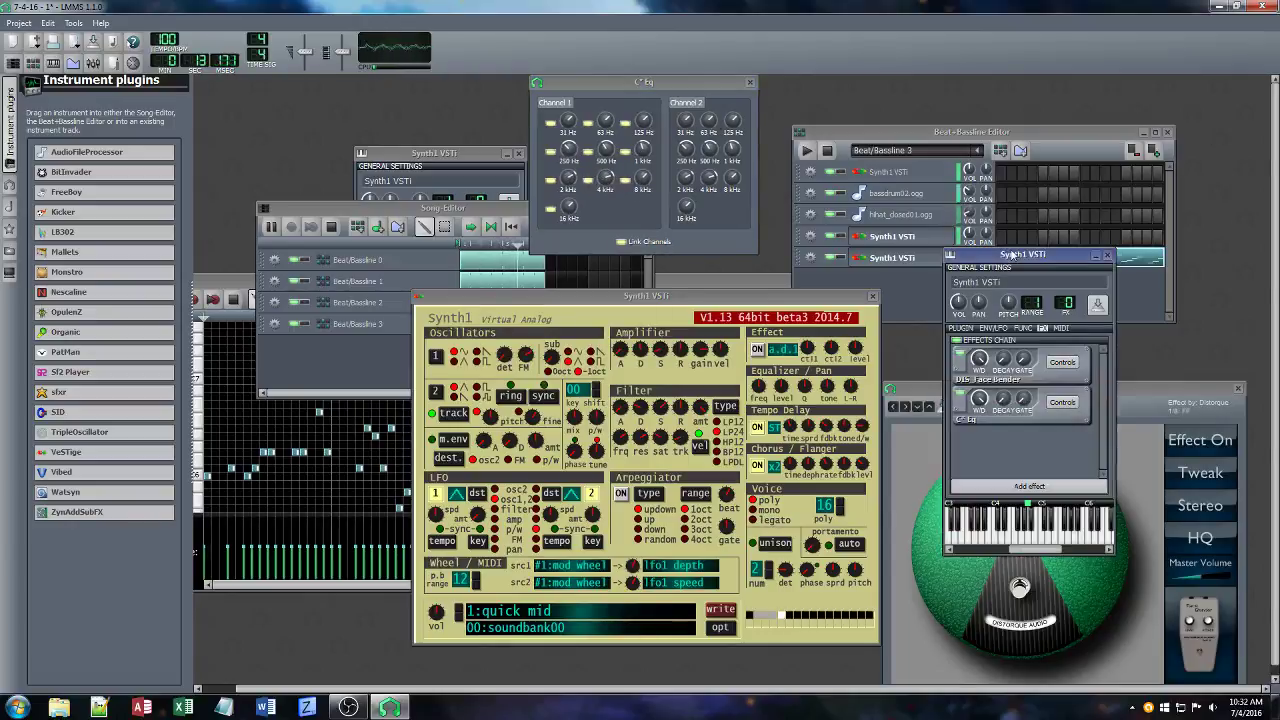
{"action": "left_click", "coordinate": [1030, 487]}
{"action": "type", "text": "rev"}
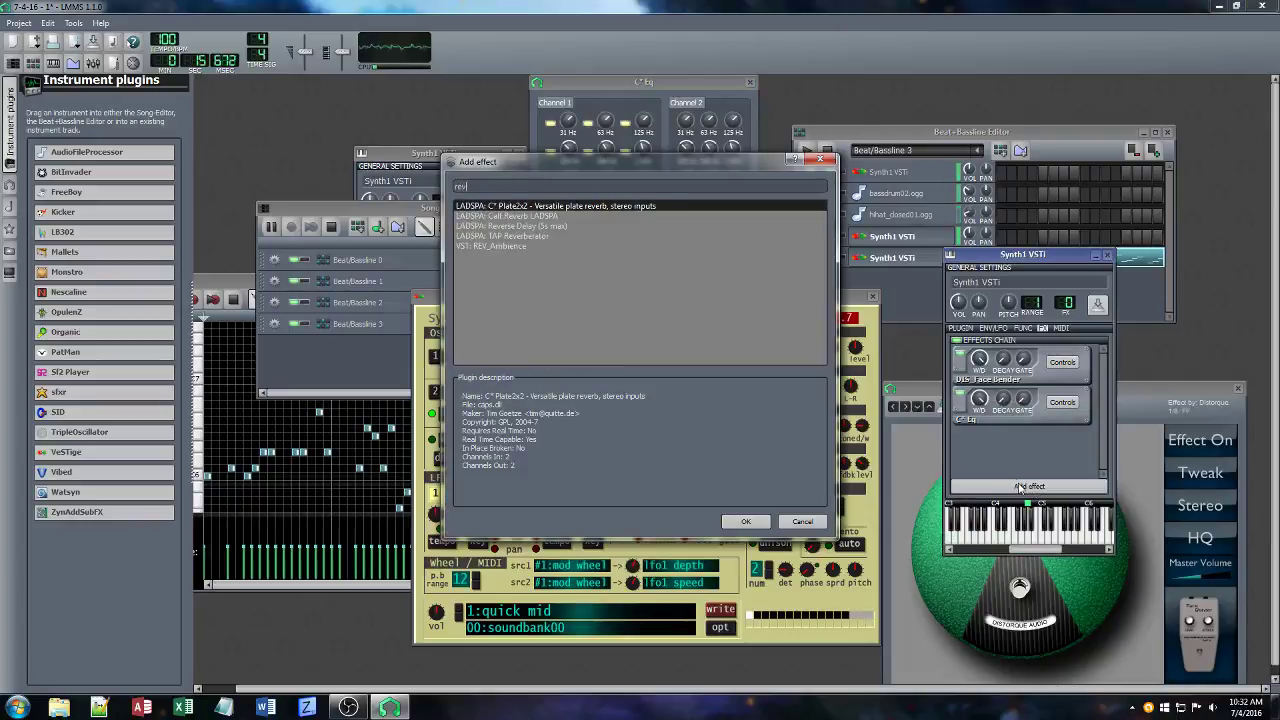
{"action": "left_click", "coordinate": [510, 217]}
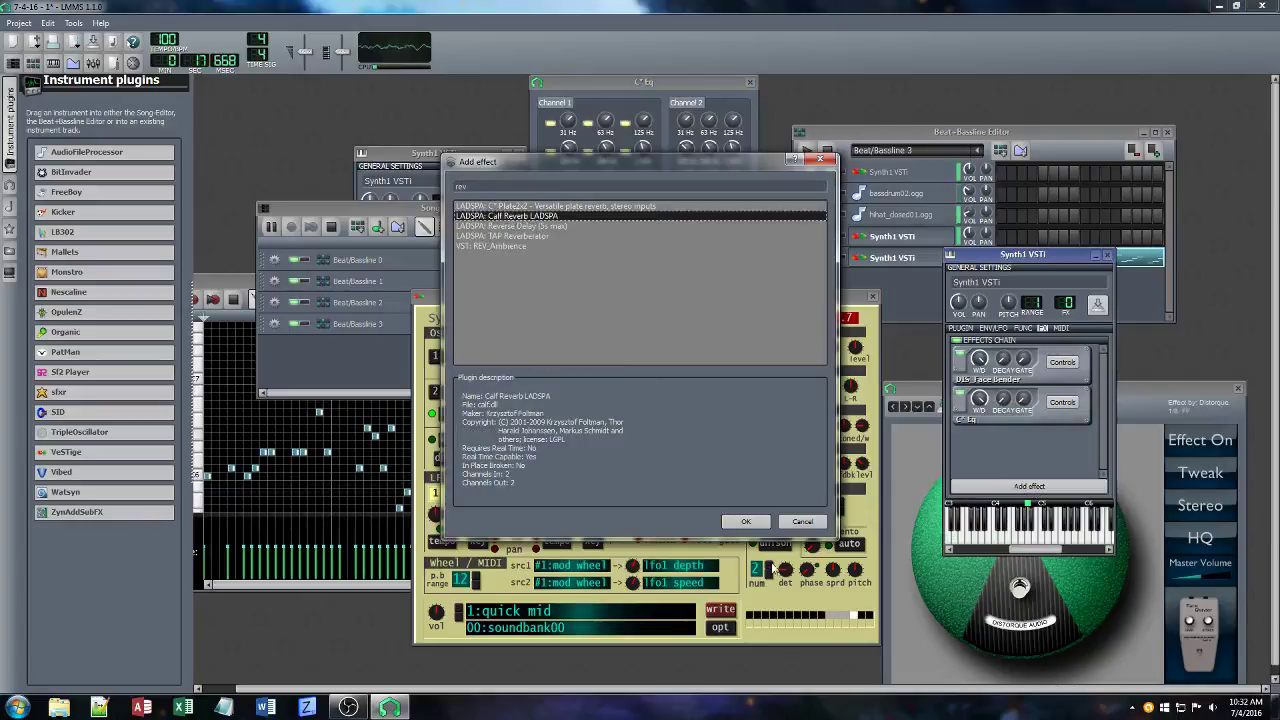
{"action": "left_click", "coordinate": [755, 526]}
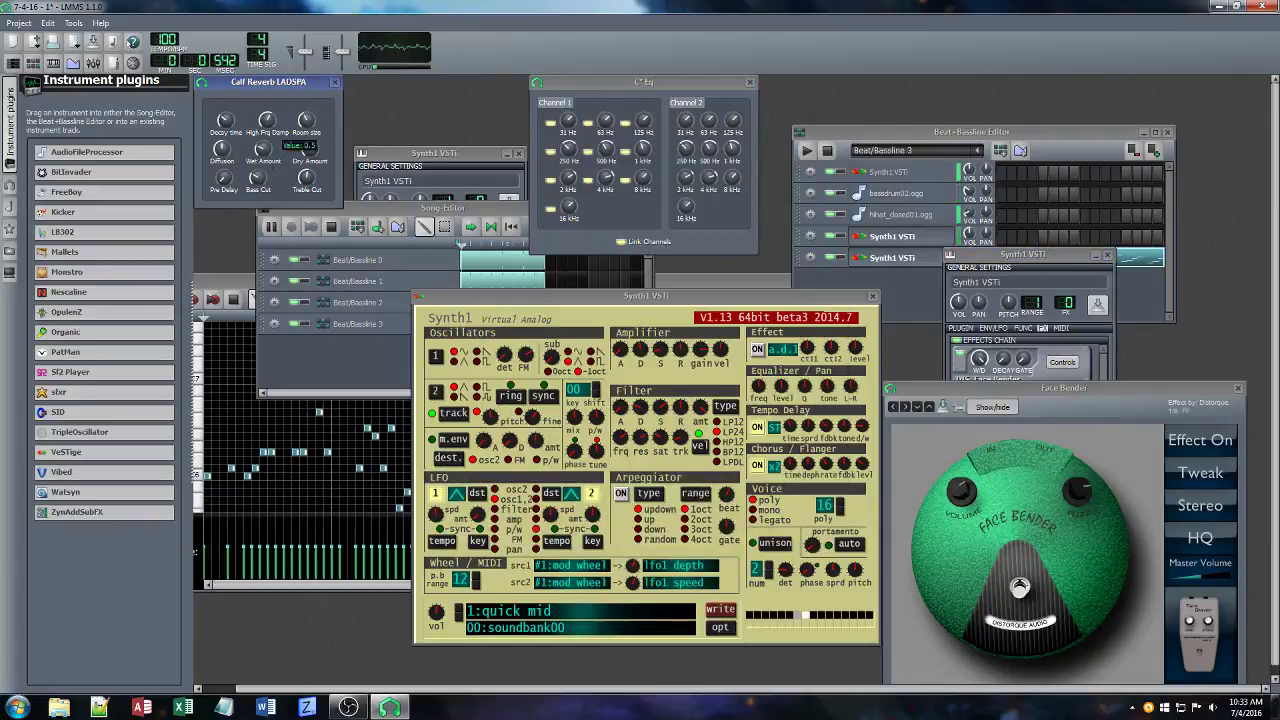
{"action": "left_click", "coordinate": [308, 181]}
{"action": "left_click_drag", "start_coordinate": [309, 149], "coordinate": [309, 153]}
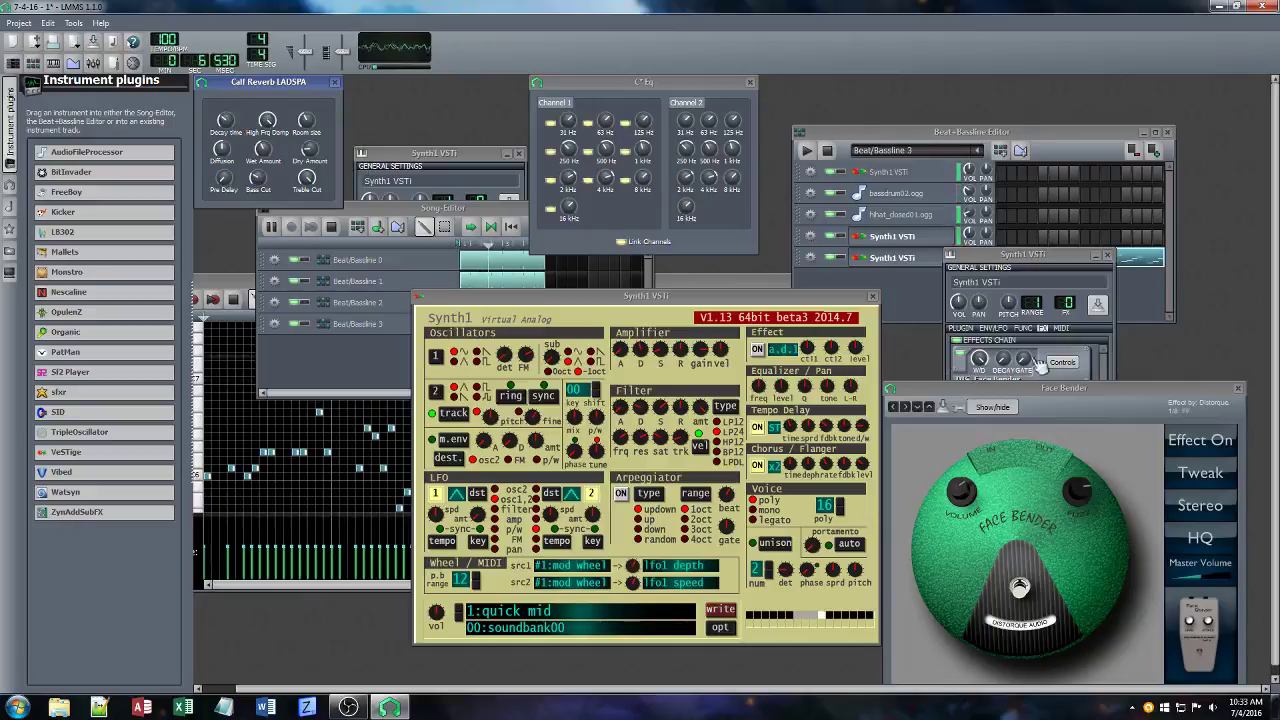
Adjust the C* Eq's 8 kHz band and lower the lowest Synth1 VSTi track's volume.
{"action": "left_click_drag", "start_coordinate": [645, 179], "coordinate": [645, 176]}
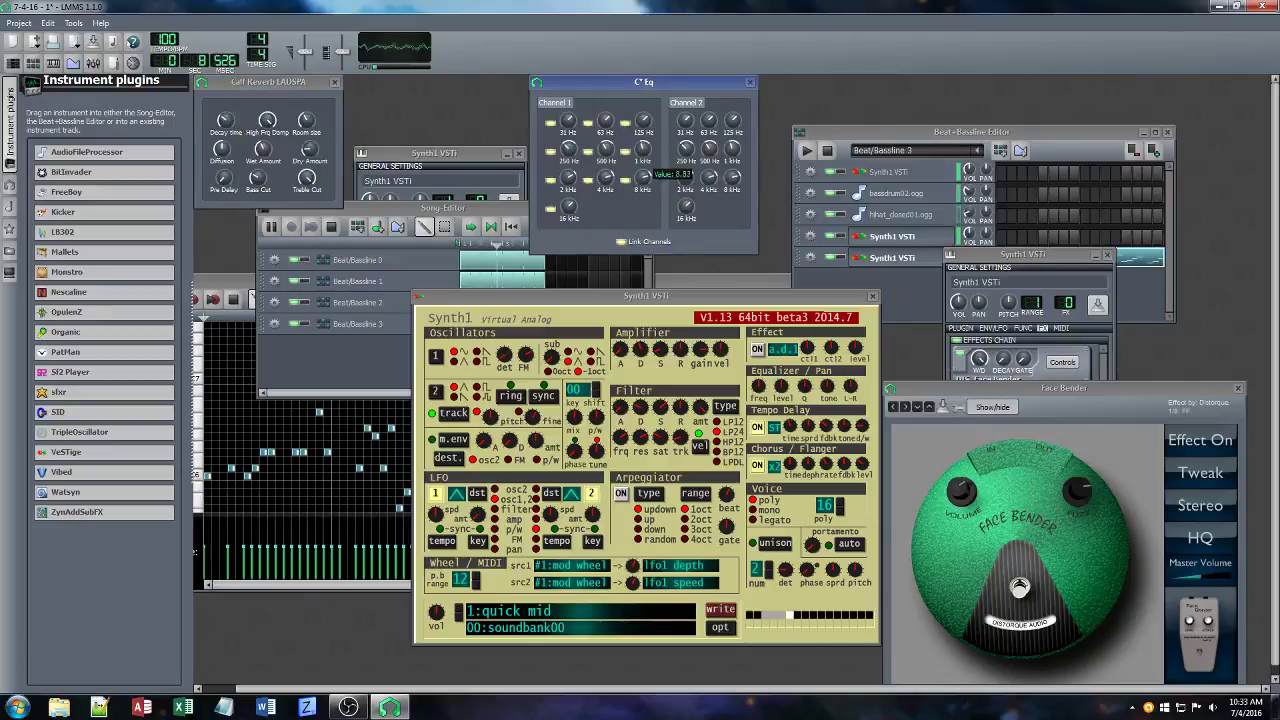
{"action": "left_click", "coordinate": [1018, 322]}
{"action": "left_click_drag", "start_coordinate": [958, 302], "coordinate": [958, 306]}
Raise Synth1's filter saturation and resonance, and adjust the C* Eq's 4 kHz and 16 kHz bands.
{"action": "left_click_drag", "start_coordinate": [656, 437], "coordinate": [659, 401]}
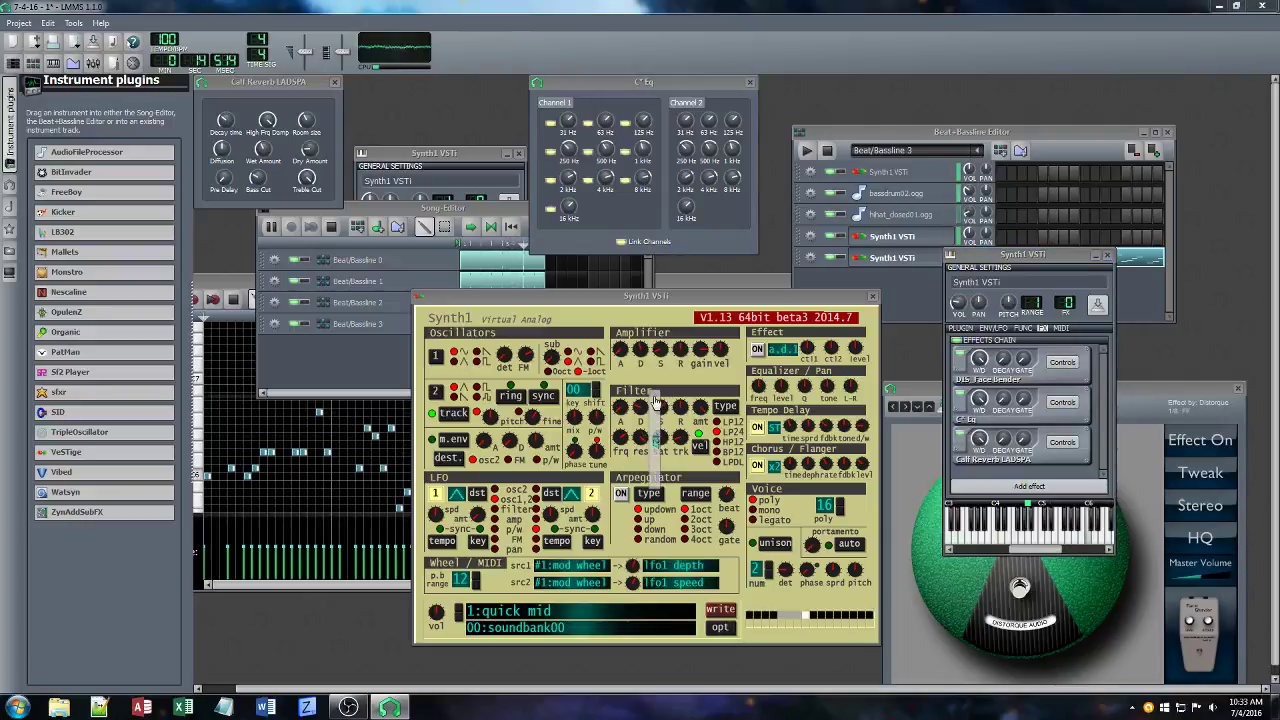
{"action": "left_click_drag", "start_coordinate": [637, 437], "coordinate": [639, 408]}
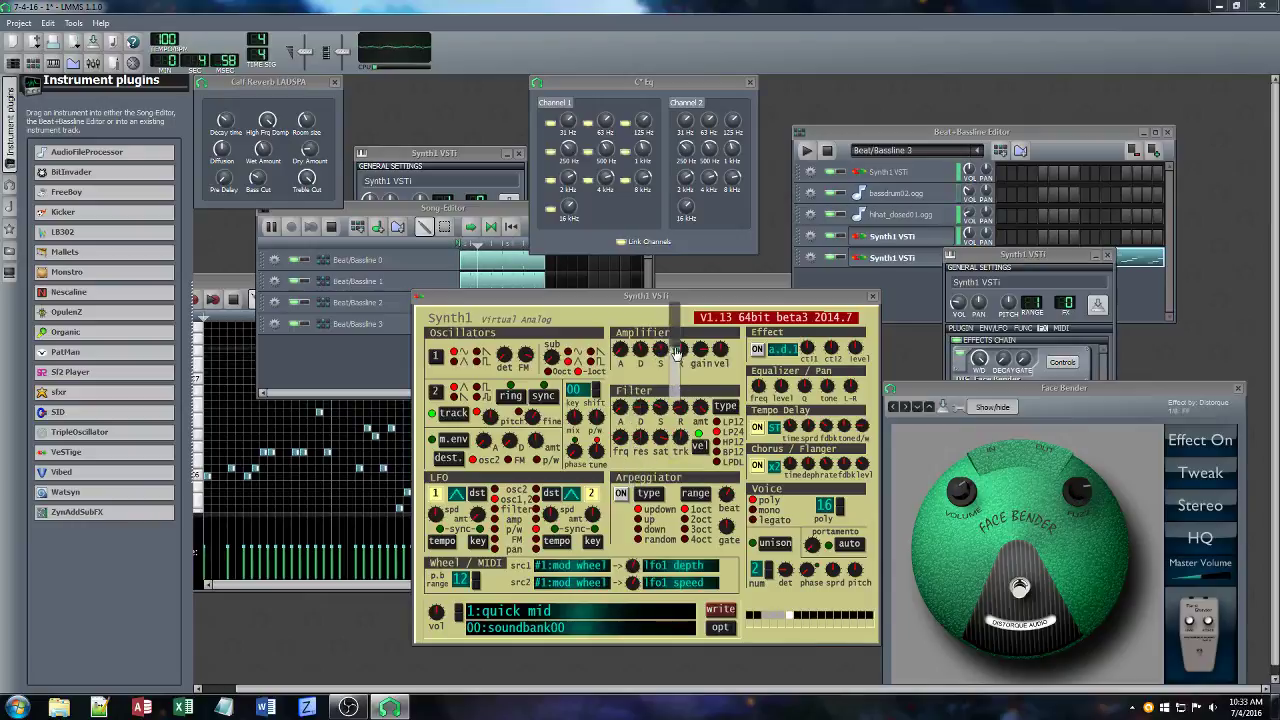
{"action": "left_click", "coordinate": [604, 181]}
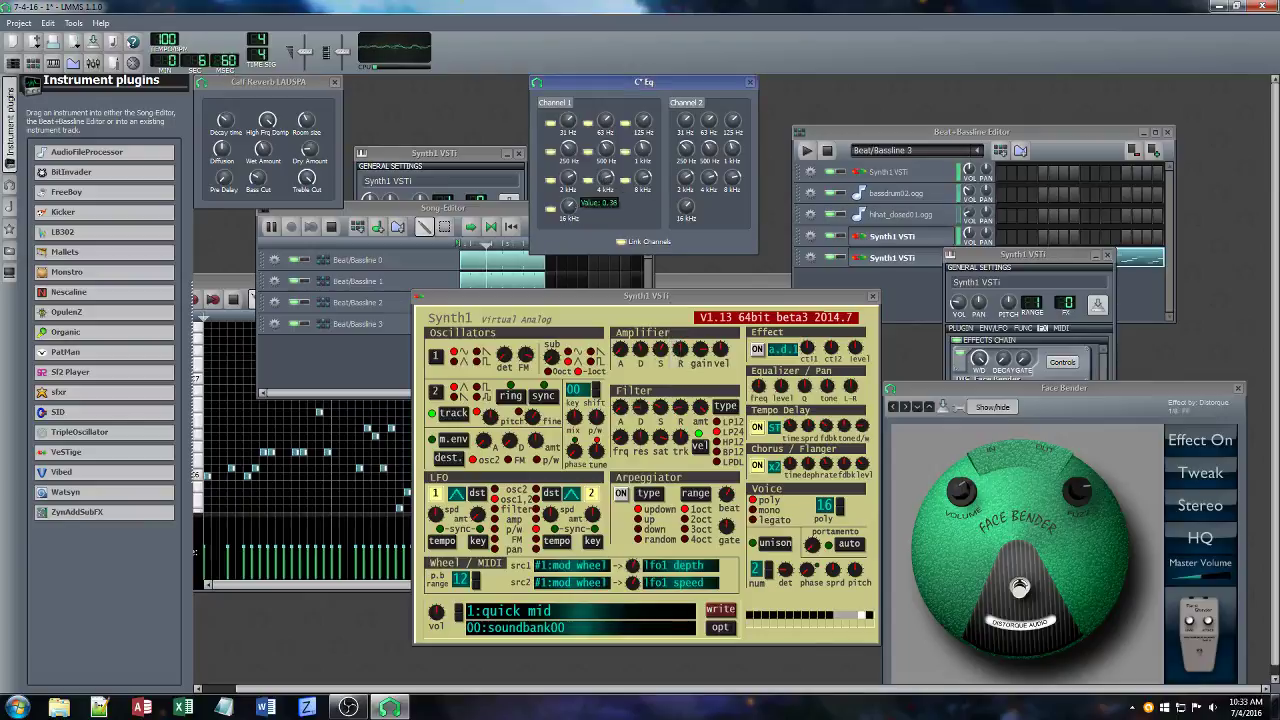
{"action": "left_click_drag", "start_coordinate": [569, 207], "coordinate": [572, 206]}
Rebalance the Calf Reverb's wet and dry amounts and set its decay time to about 0.6.
{"action": "left_click", "coordinate": [262, 149]}
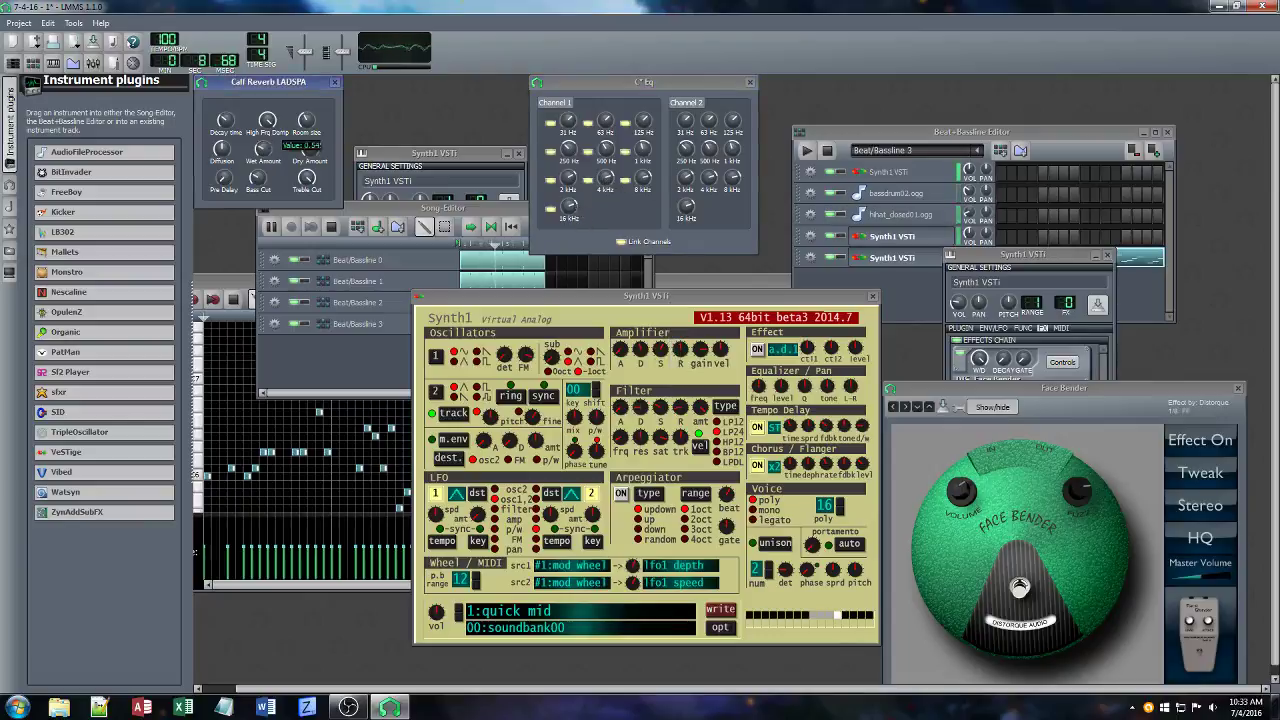
{"action": "left_click", "coordinate": [311, 153]}
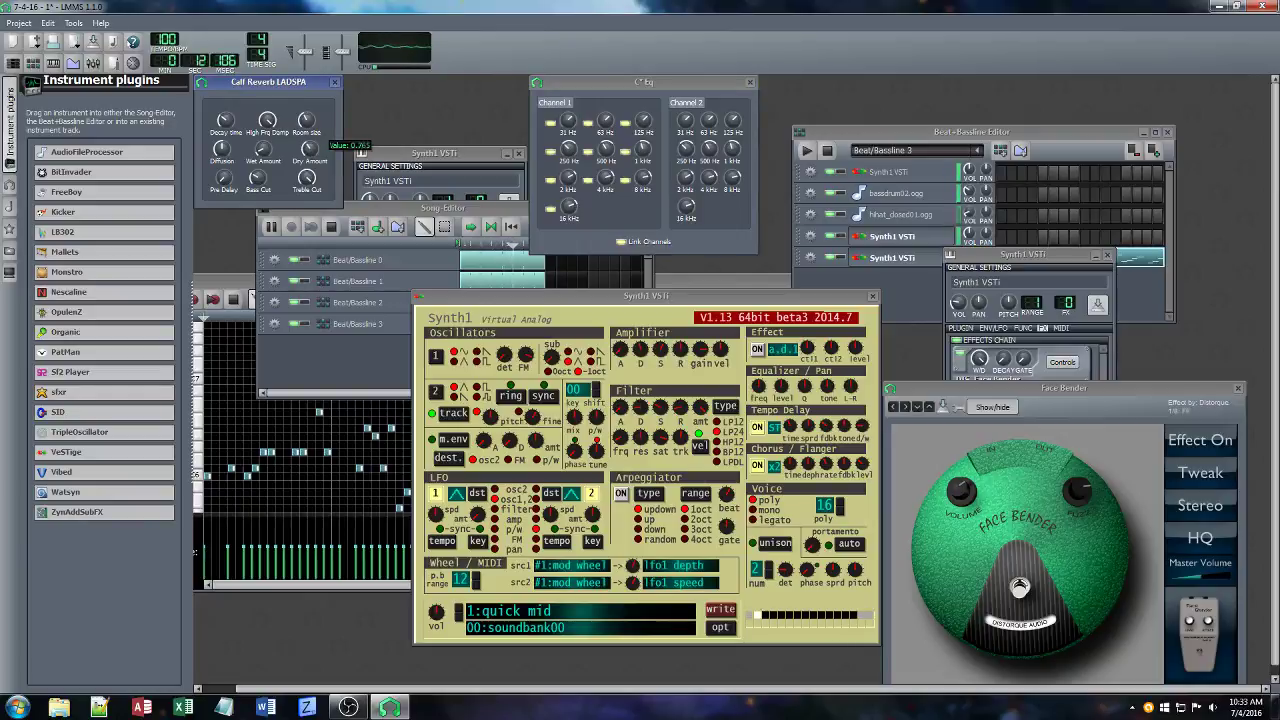
{"action": "left_click_drag", "start_coordinate": [308, 148], "coordinate": [316, 162]}
{"action": "left_click", "coordinate": [267, 119]}
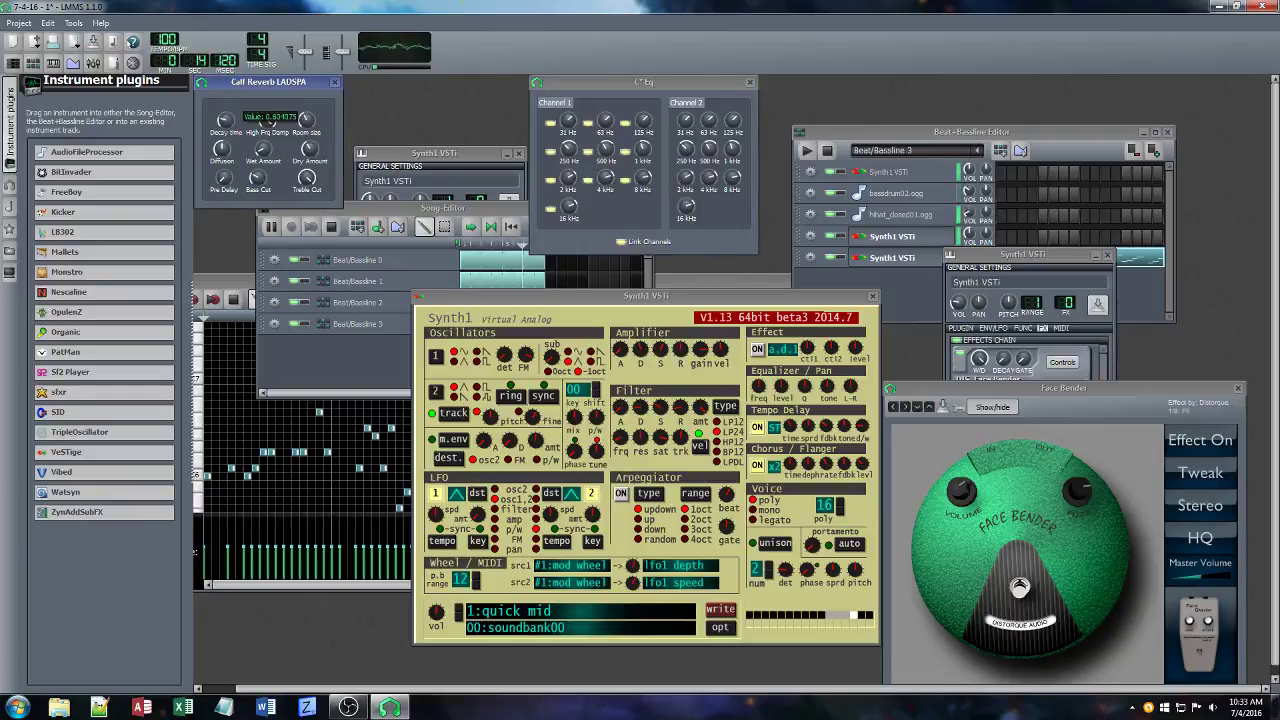
{"action": "left_click_drag", "start_coordinate": [267, 119], "coordinate": [267, 126]}
Close the Synth1 interface, the other Synth1 VSTi track's window and the Calf Reverb controls.
{"action": "left_click", "coordinate": [1008, 258]}
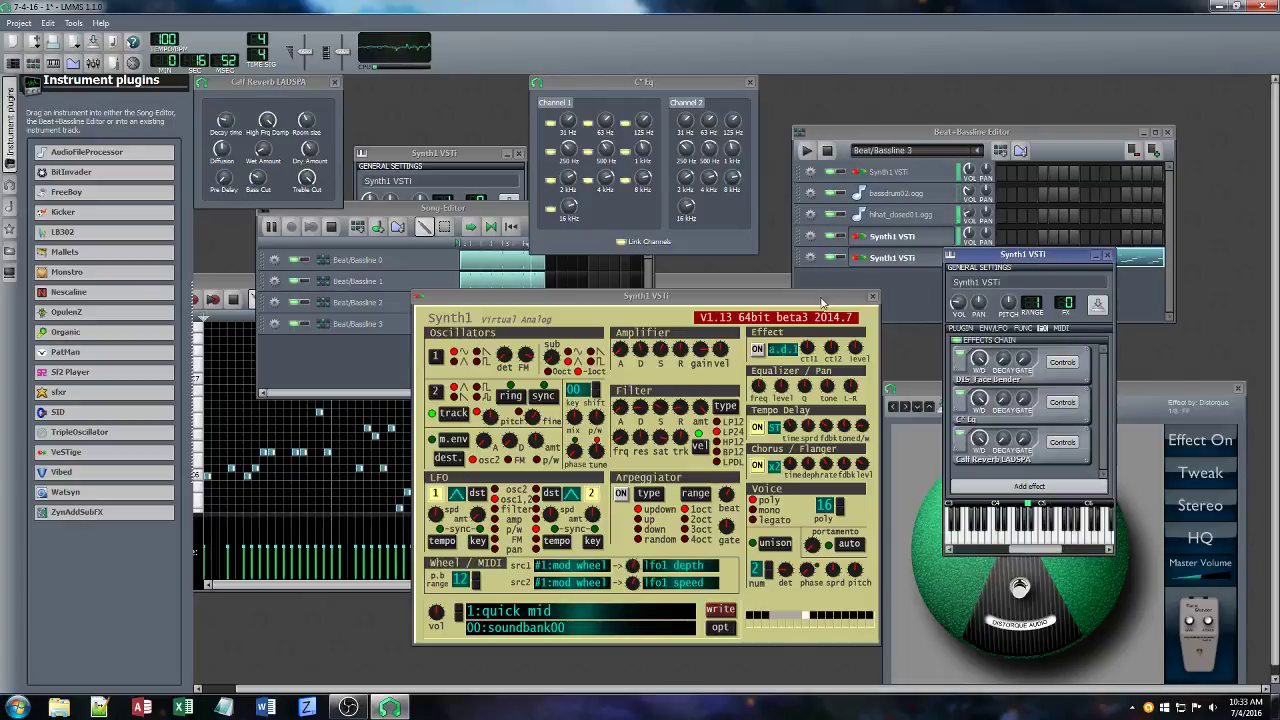
{"action": "left_click", "coordinate": [871, 297]}
{"action": "left_click", "coordinate": [401, 153]}
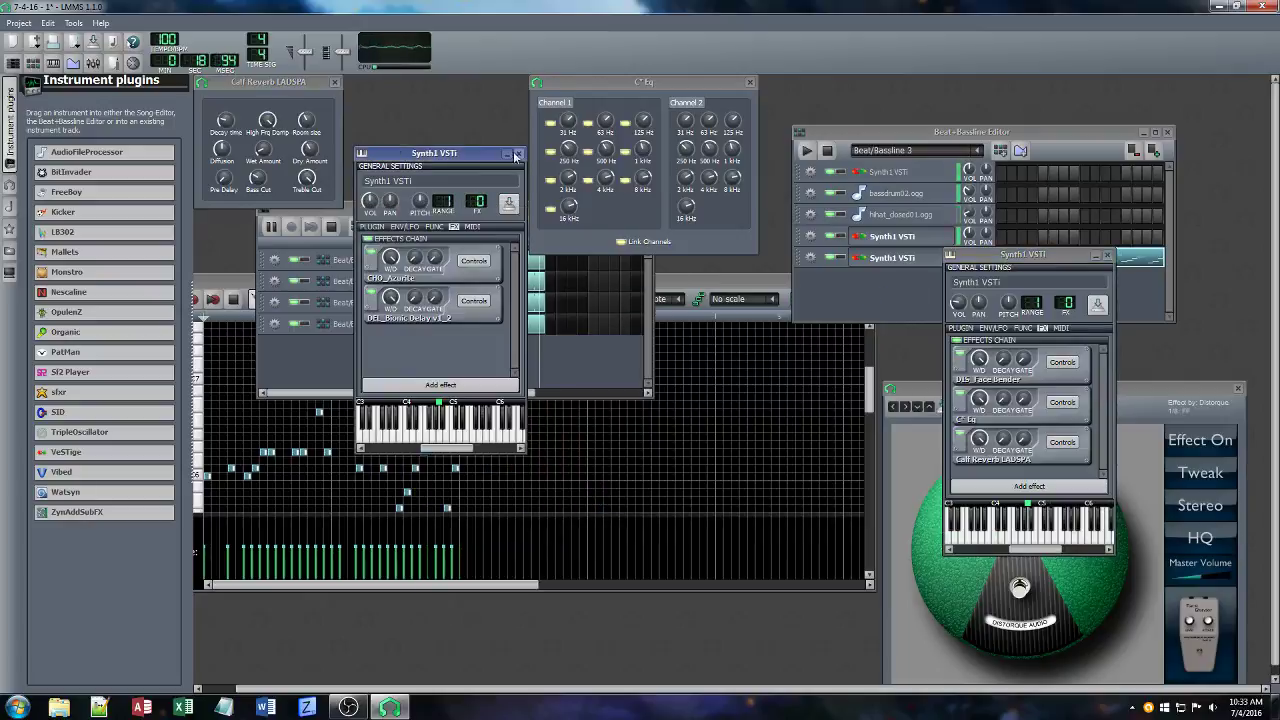
{"action": "left_click", "coordinate": [519, 153]}
{"action": "left_click", "coordinate": [335, 82]}
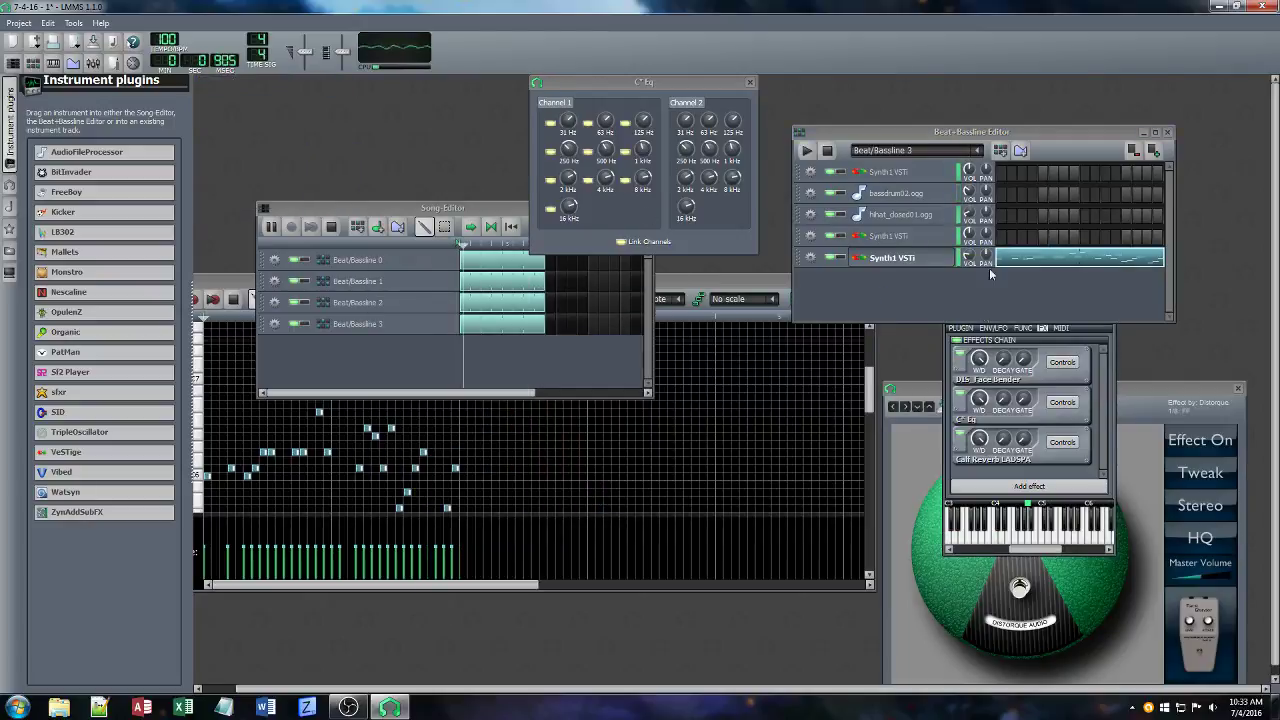
Add the VST effect DEL_Bionic Delay v1_2 to the lowest Synth1 VSTi track's chain and place its window over the C* Eq and piano roll.
{"action": "left_click", "coordinate": [1040, 487]}
{"action": "type", "text": "del"}
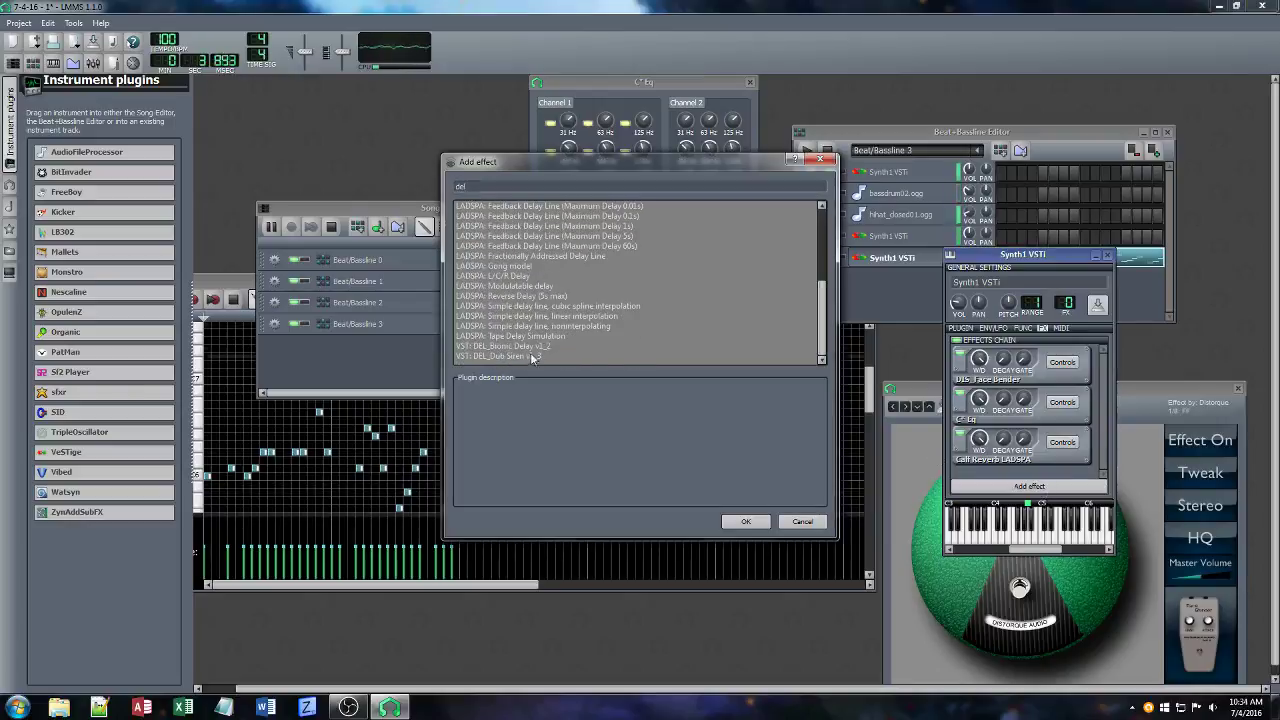
{"action": "left_click", "coordinate": [531, 356]}
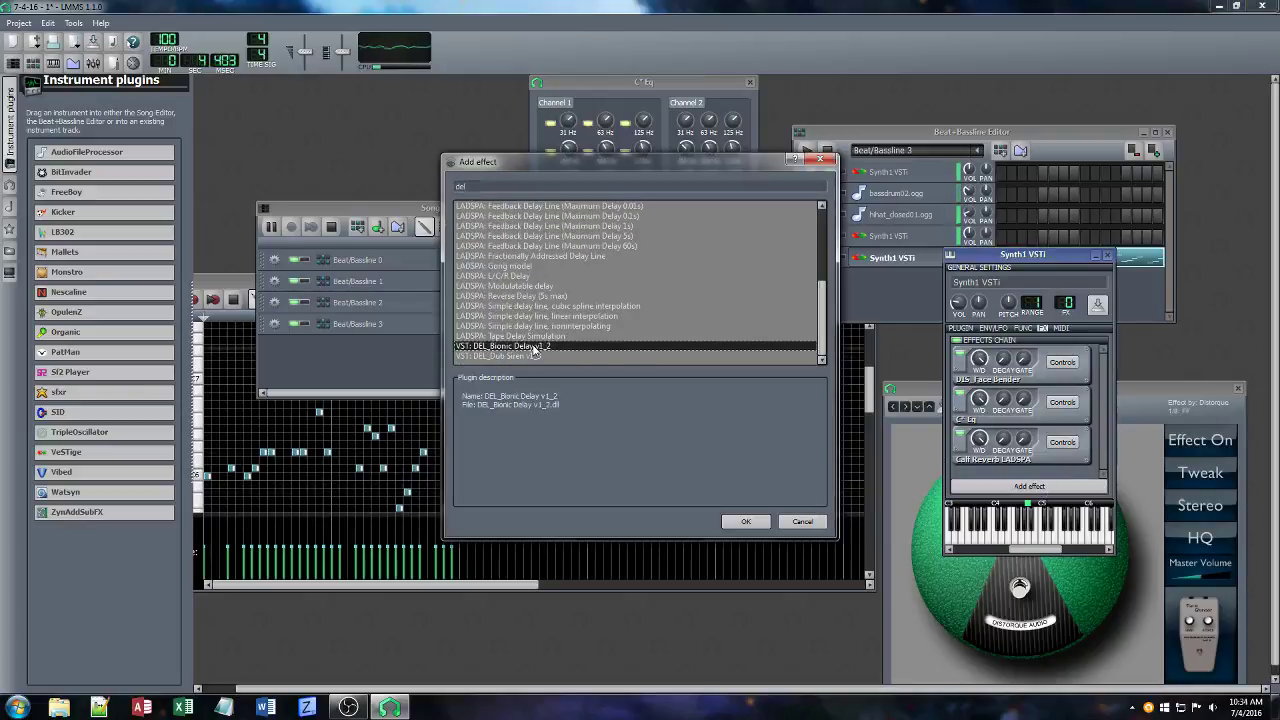
{"action": "left_click", "coordinate": [745, 521]}
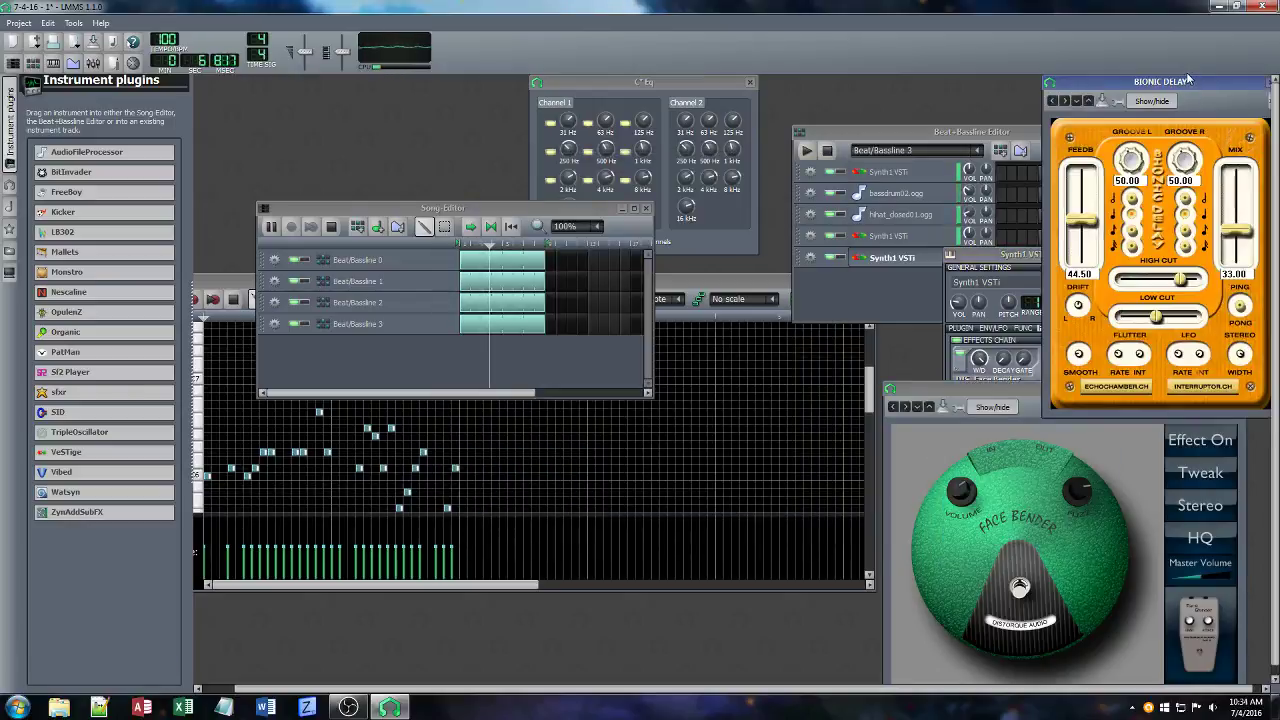
{"action": "left_click_drag", "start_coordinate": [1188, 79], "coordinate": [694, 180]}
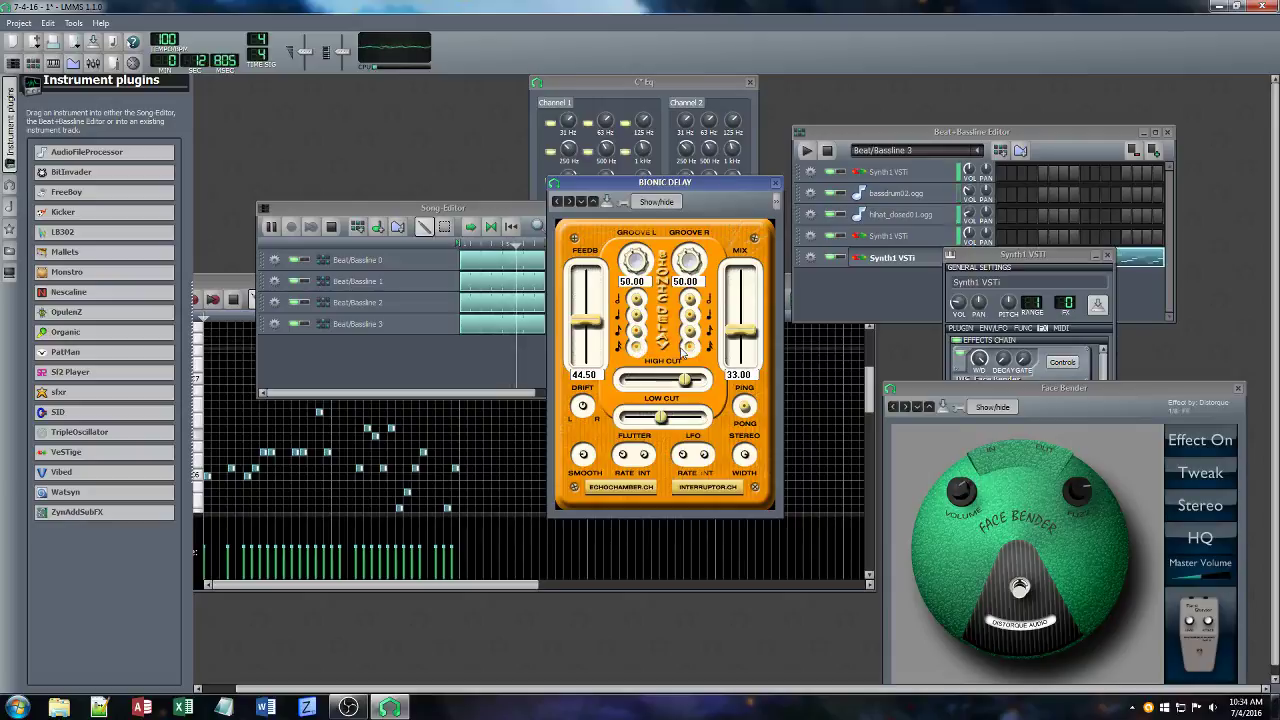
Set the Bionic Delay's left and right groove to 75.00, mix to 56.00 and feedback to 60.50.
{"action": "left_click_drag", "start_coordinate": [634, 259], "coordinate": [638, 222]}
{"action": "left_click_drag", "start_coordinate": [683, 258], "coordinate": [686, 236]}
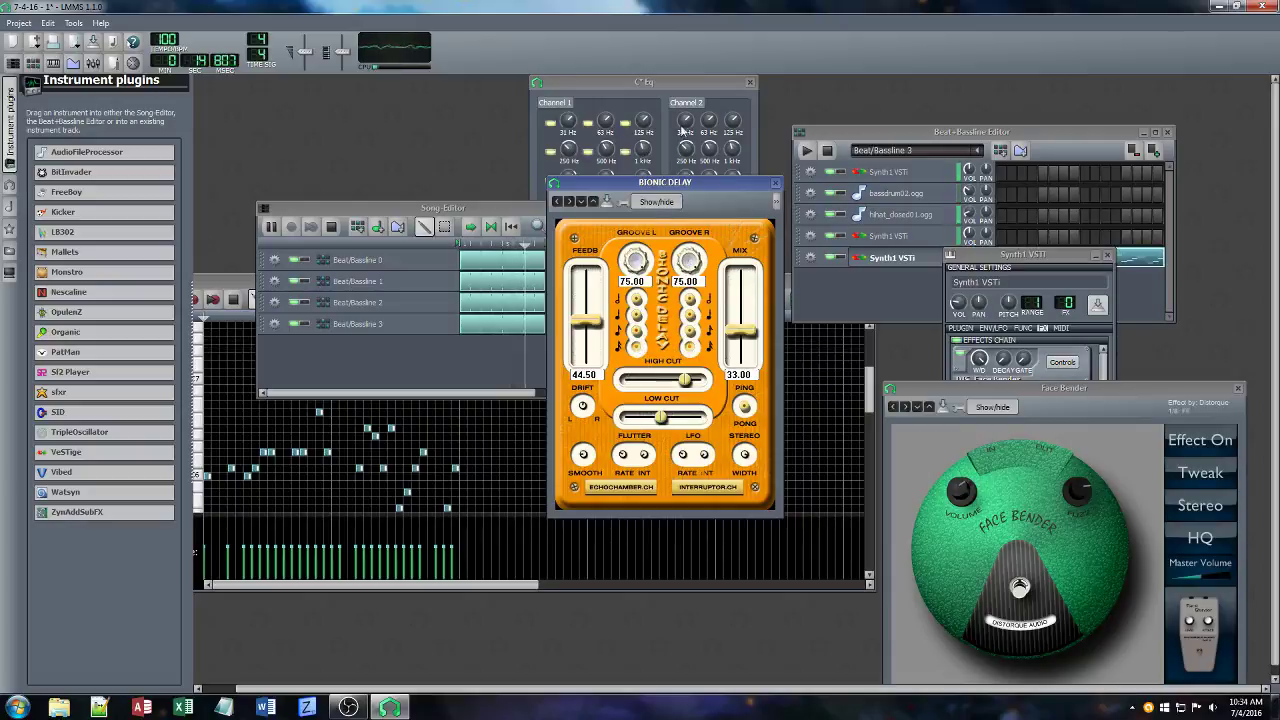
{"action": "left_click_drag", "start_coordinate": [725, 331], "coordinate": [738, 310]}
{"action": "left_click_drag", "start_coordinate": [583, 325], "coordinate": [585, 309]}
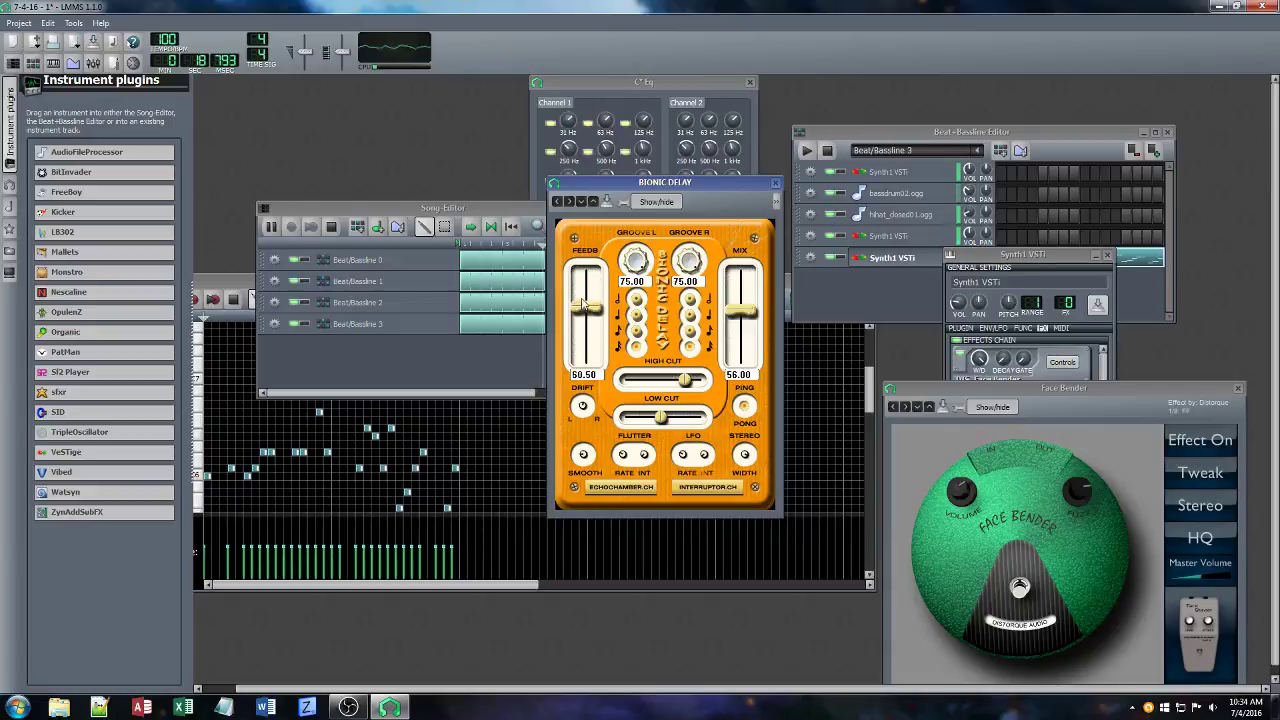
Set the Bionic Delay's high cut to maximum, low cut to minimum, feedback to 35.50 and mix to 63.00.
{"action": "left_click_drag", "start_coordinate": [684, 380], "coordinate": [697, 380]}
{"action": "left_click_drag", "start_coordinate": [663, 421], "coordinate": [626, 421]}
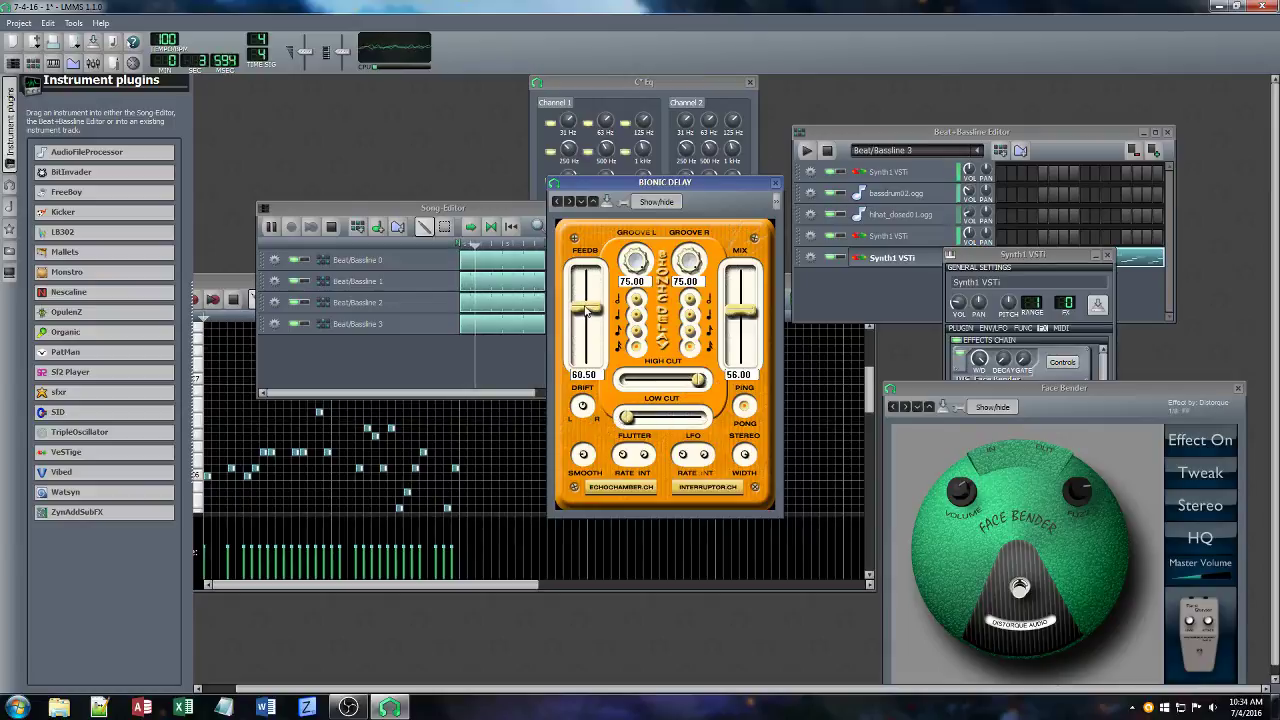
{"action": "left_click_drag", "start_coordinate": [586, 308], "coordinate": [596, 345]}
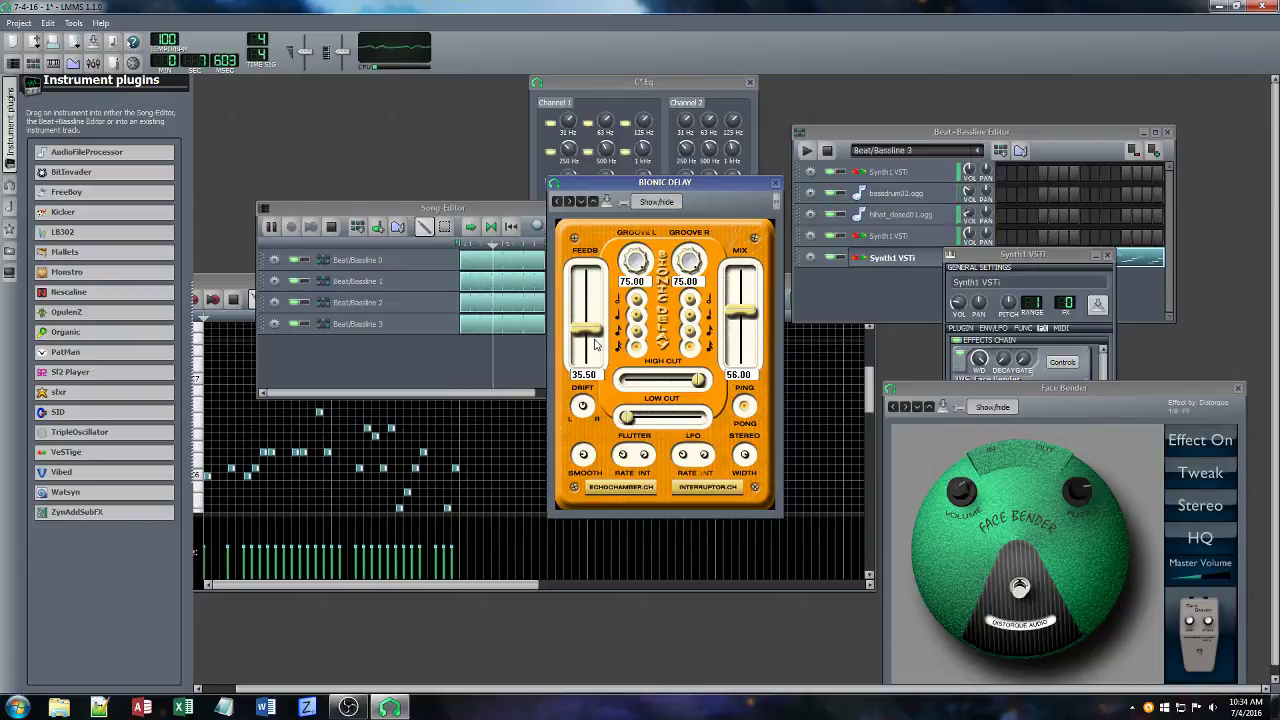
{"action": "left_click_drag", "start_coordinate": [745, 314], "coordinate": [747, 306]}
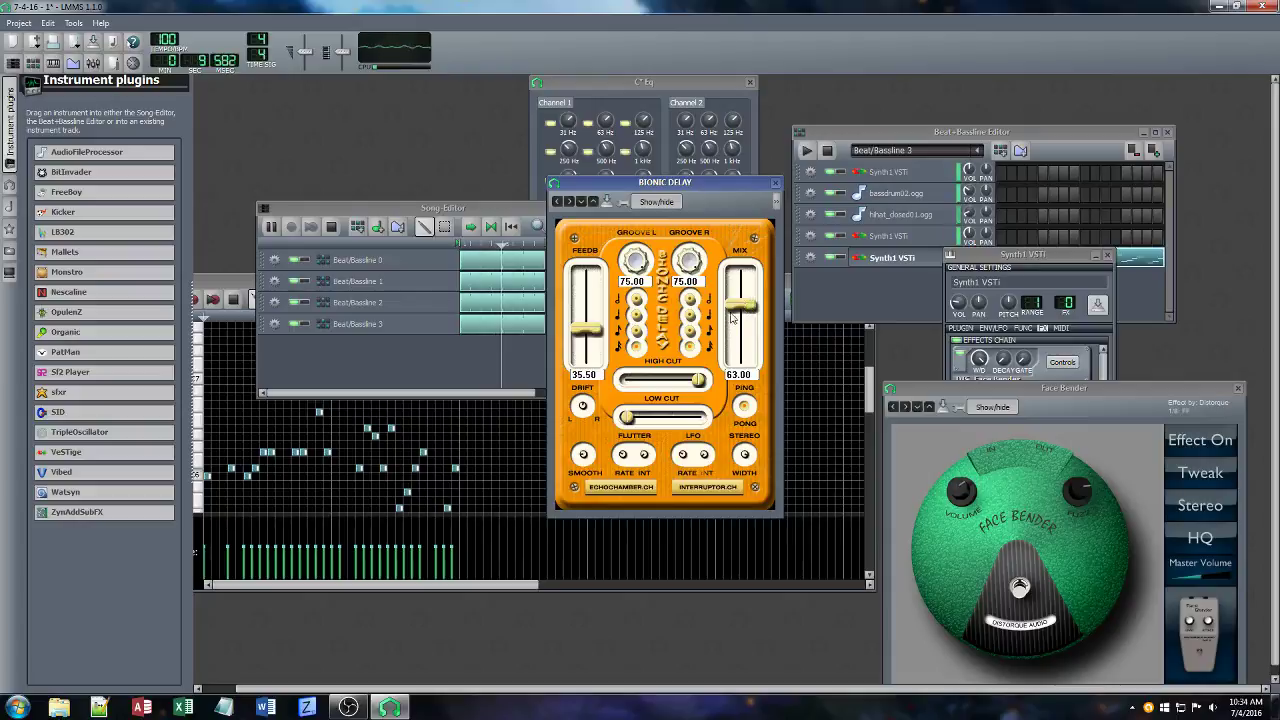
Reopen the Synth1 interface of the lowest Synth1 VSTi track and adjust its amplifier sustain and release.
{"action": "left_click", "coordinate": [1030, 273]}
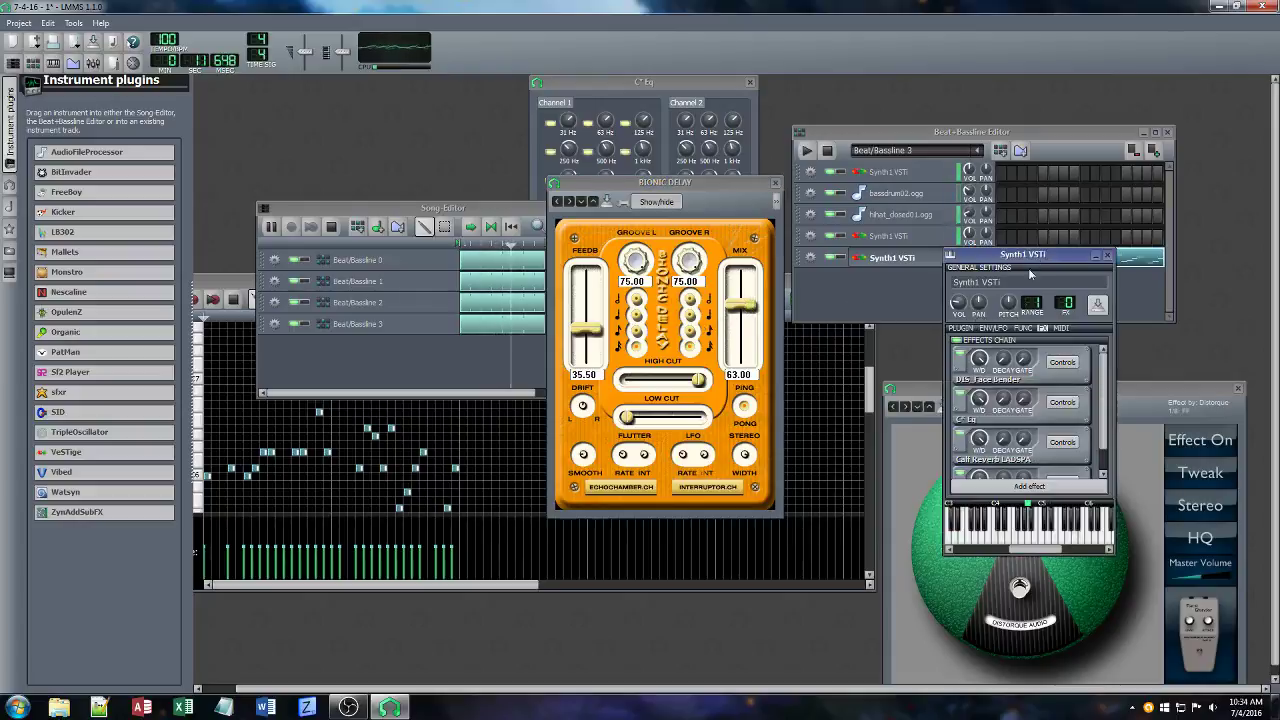
{"action": "scroll", "coordinate": [968, 413], "scroll_direction": "down", "scroll_amount": 1}
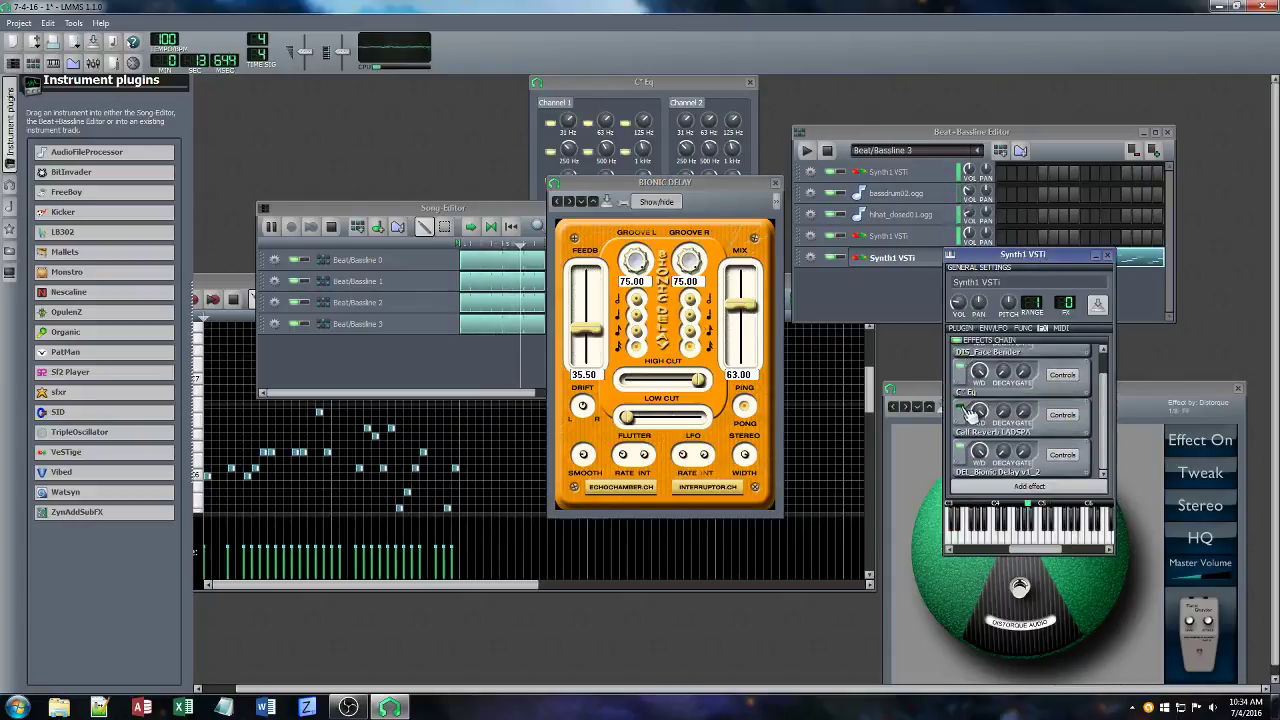
{"action": "left_click", "coordinate": [964, 329]}
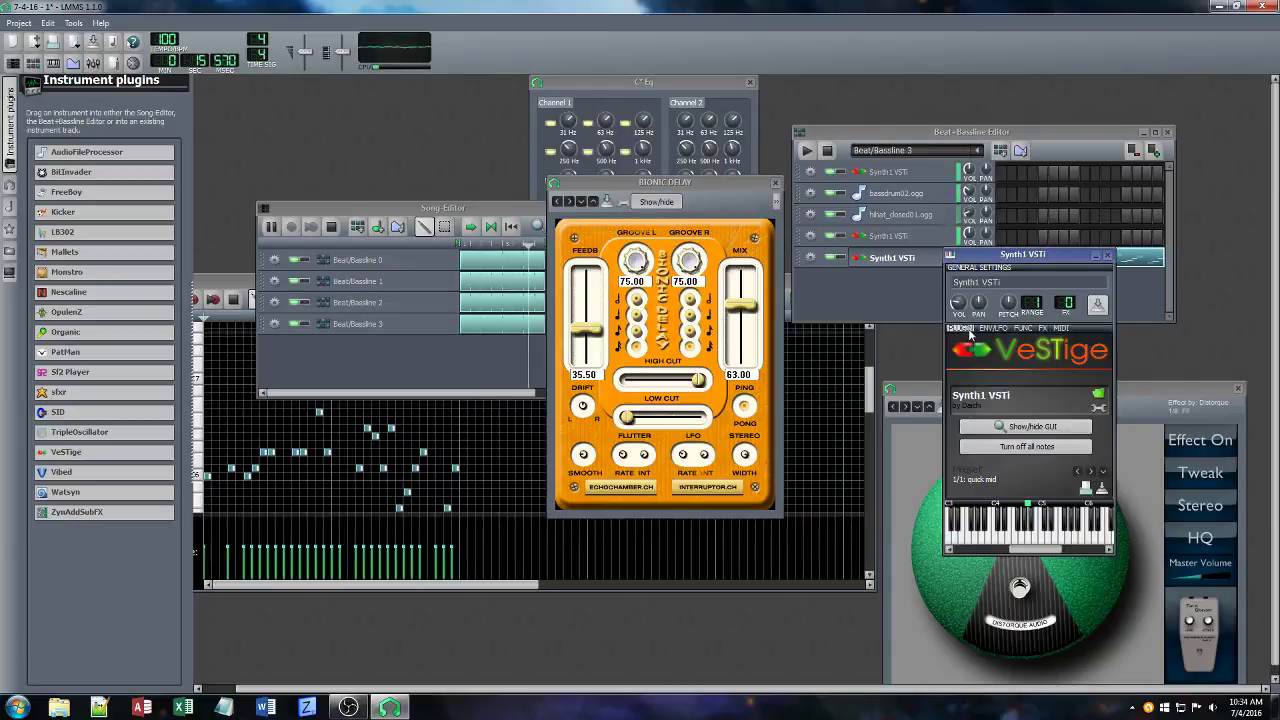
{"action": "left_click", "coordinate": [1027, 426]}
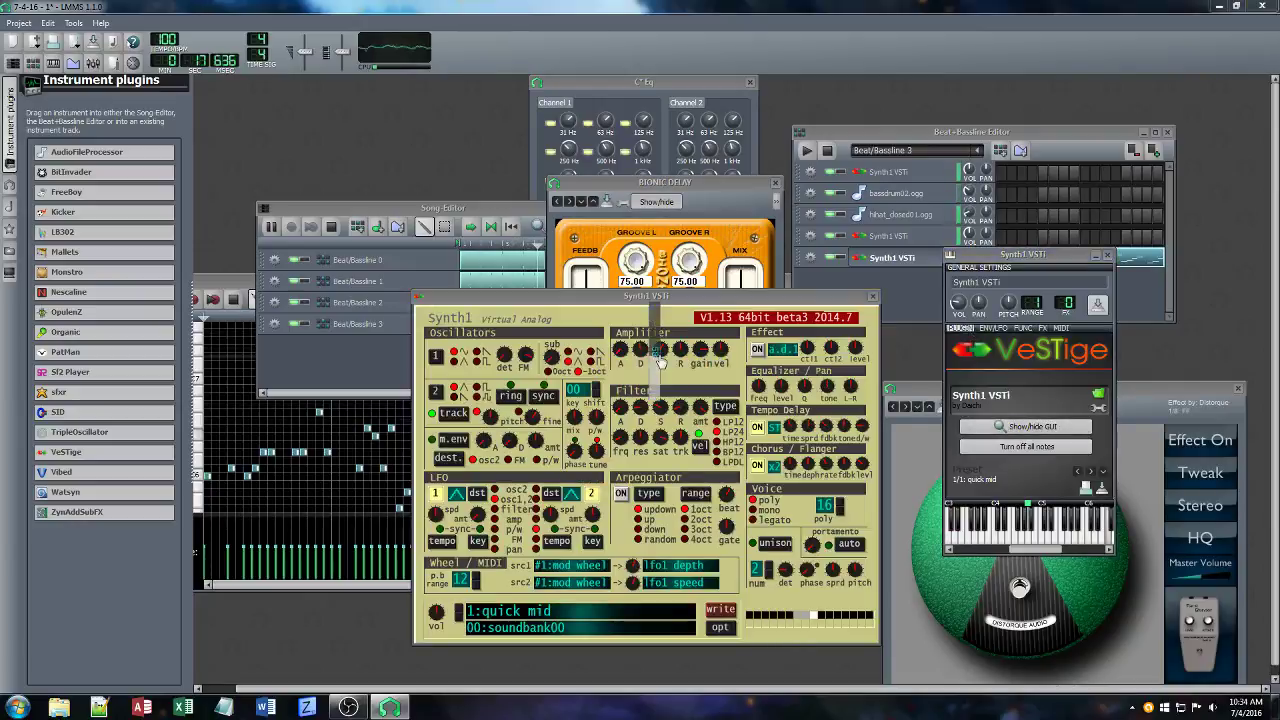
{"action": "left_click", "coordinate": [678, 355]}
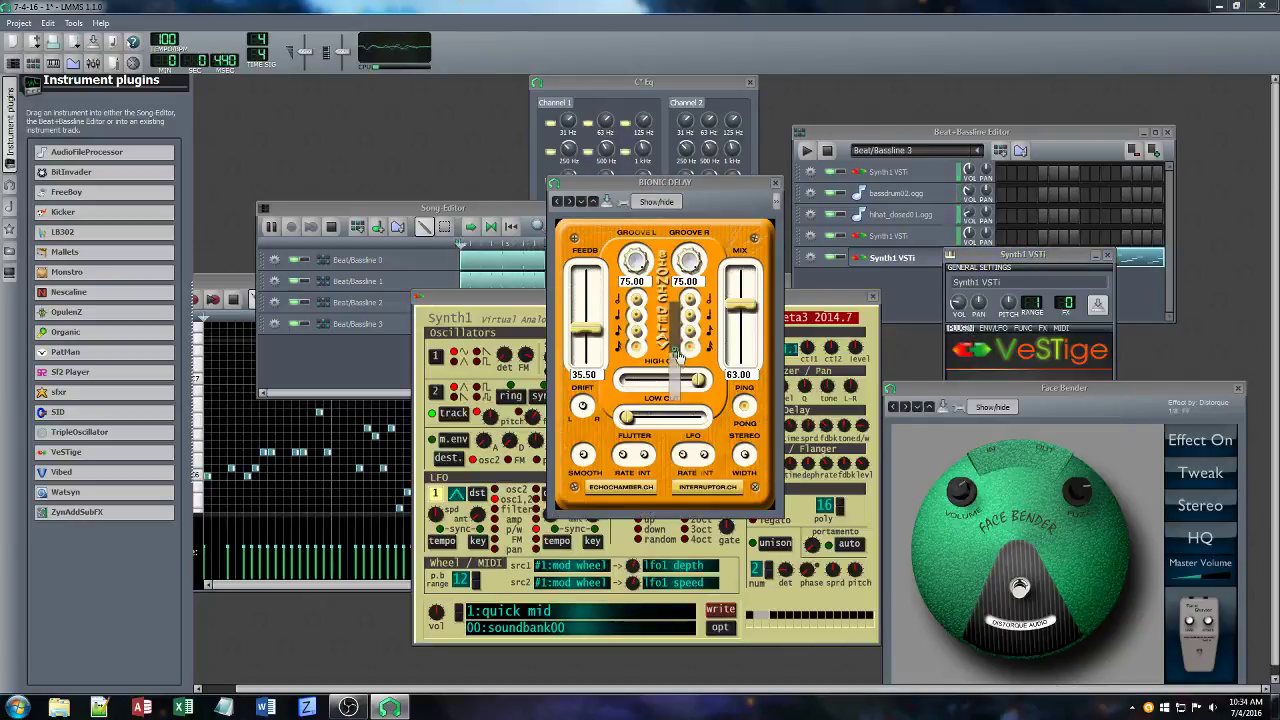
Move the Bionic Delay window over the Song-Editor so Synth1's amplifier and filter sections stay accessible.
{"action": "left_click", "coordinate": [668, 184]}
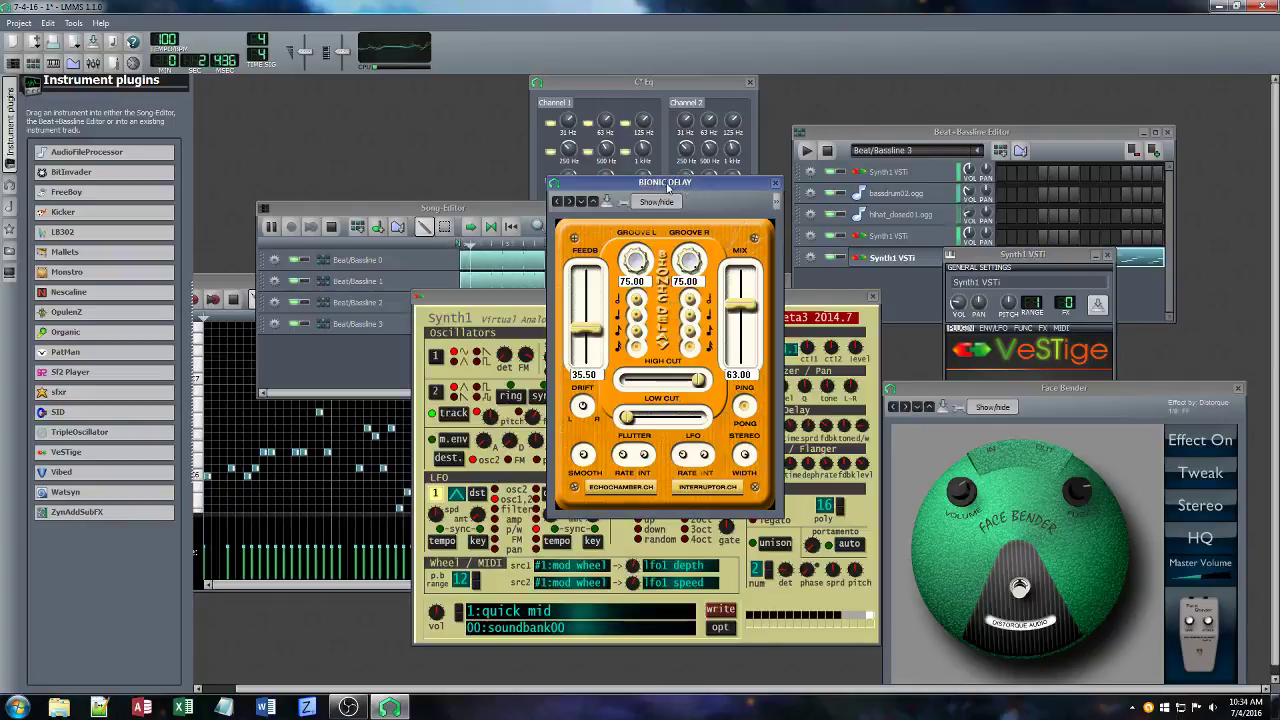
{"action": "left_click_drag", "start_coordinate": [668, 184], "coordinate": [985, 202]}
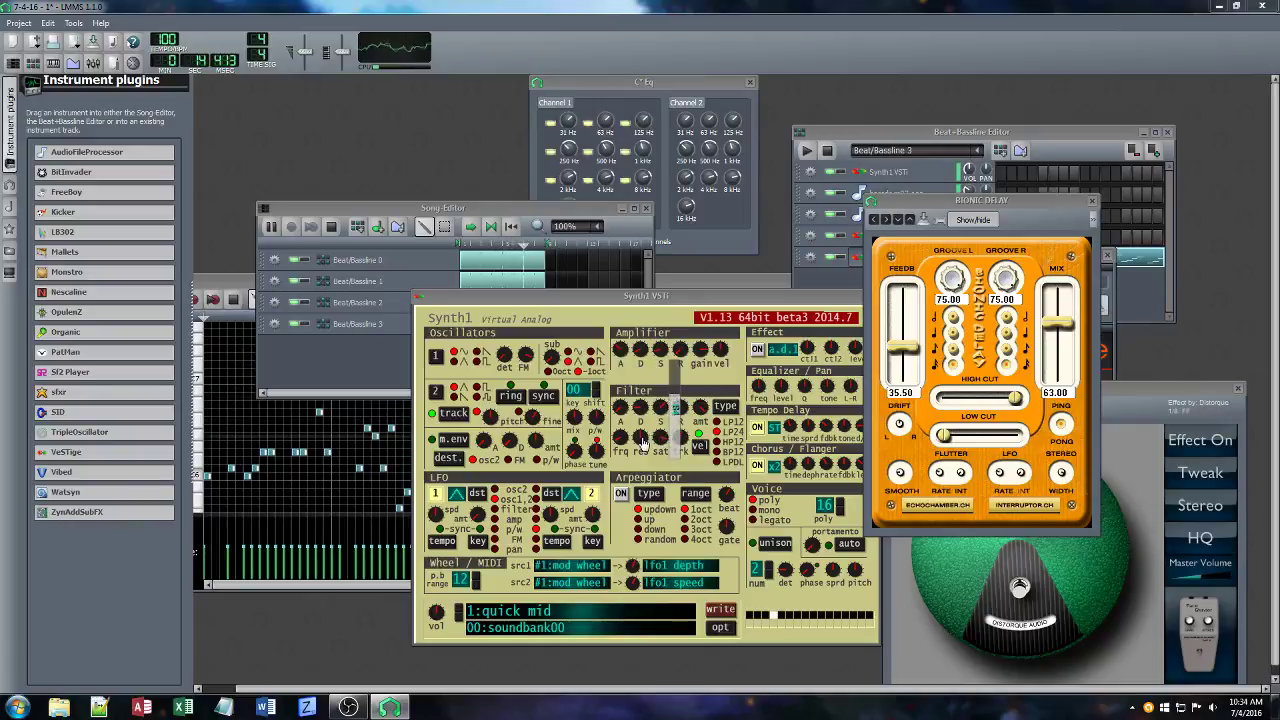
{"action": "left_click", "coordinate": [932, 210]}
{"action": "left_click_drag", "start_coordinate": [978, 210], "coordinate": [387, 203]}
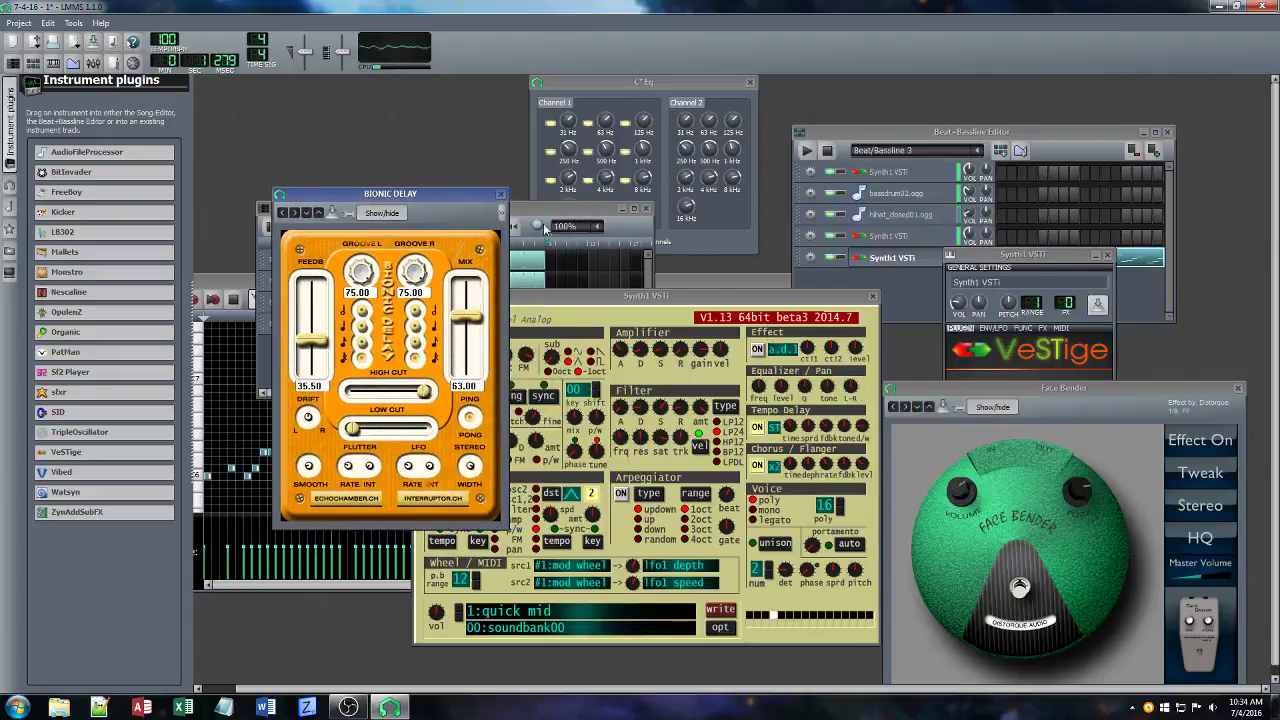
Move the Calf Reverb LADSPA effect below the Bionic Delay in the Synth1 track's effects chain.
{"action": "left_click", "coordinate": [1031, 450]}
{"action": "left_click", "coordinate": [1042, 328]}
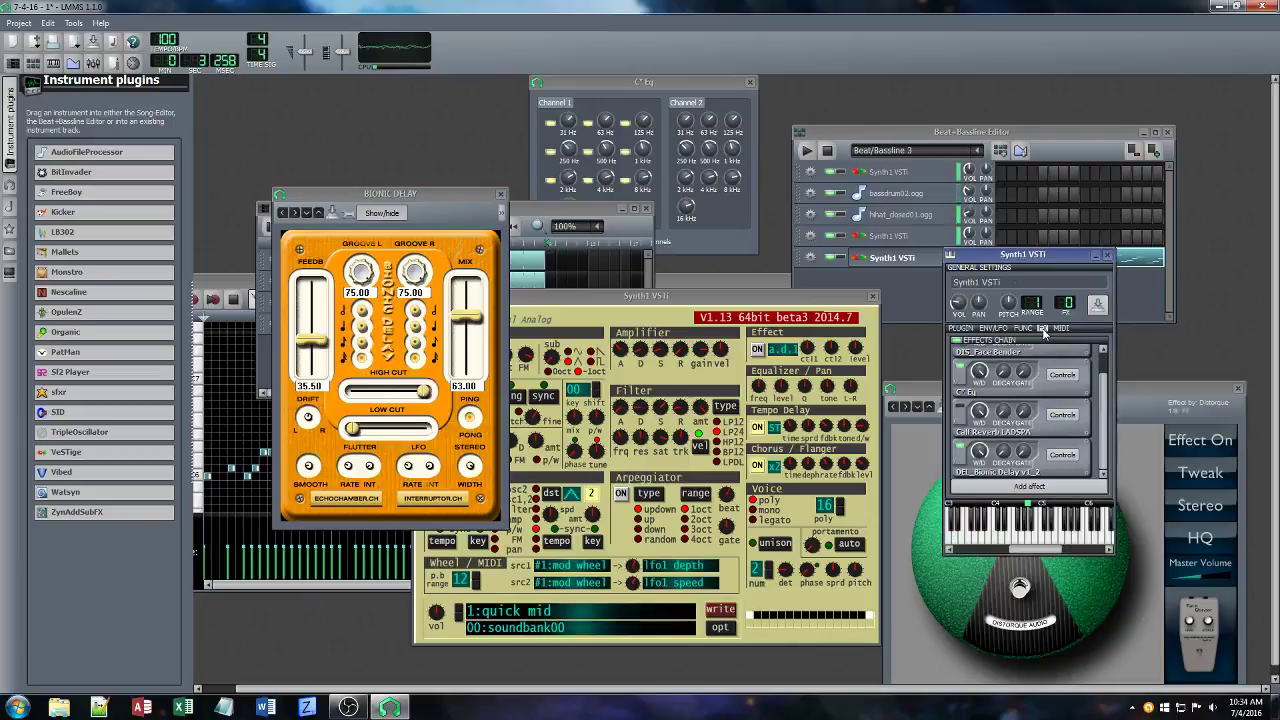
{"action": "right_click", "coordinate": [1054, 428]}
{"action": "left_click", "coordinate": [1086, 466]}
Add a second VST DEL_Bionic Delay v1_2 effect to the Synth1 track's effects chain.
{"action": "left_click", "coordinate": [1086, 484]}
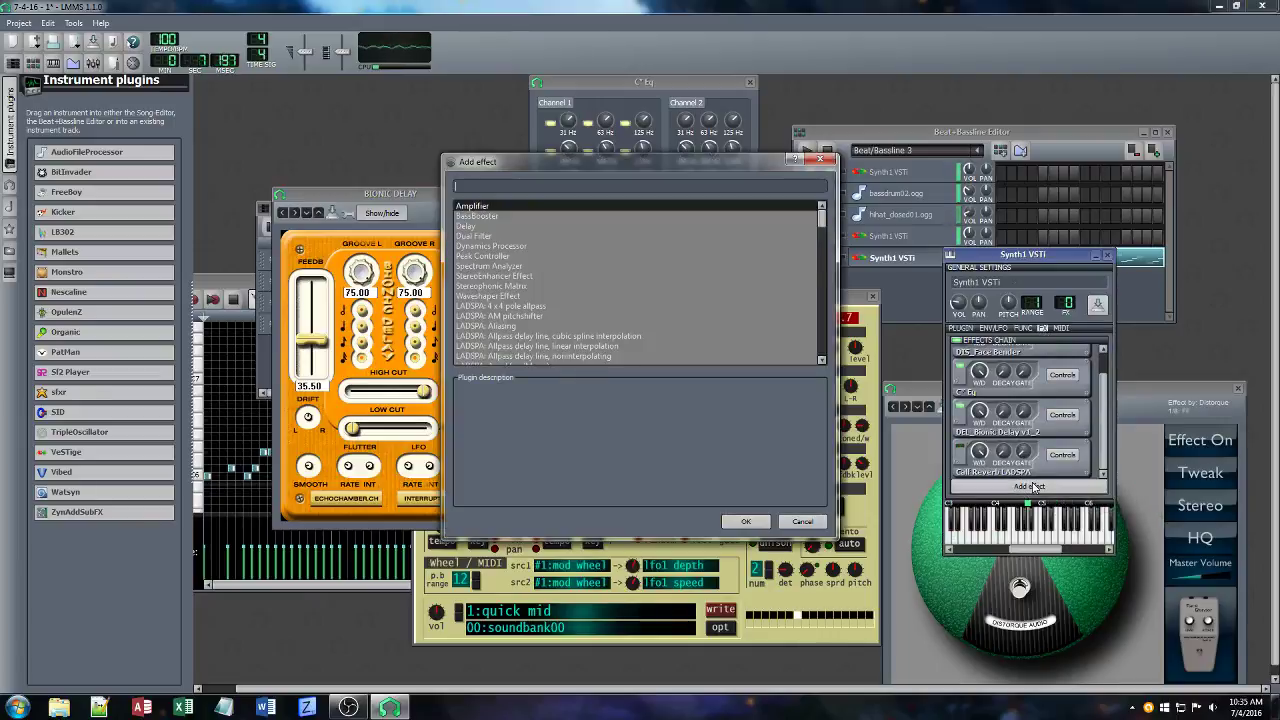
{"action": "type", "text": "del"}
{"action": "scroll", "coordinate": [640, 330], "scroll_direction": "down", "scroll_amount": 5}
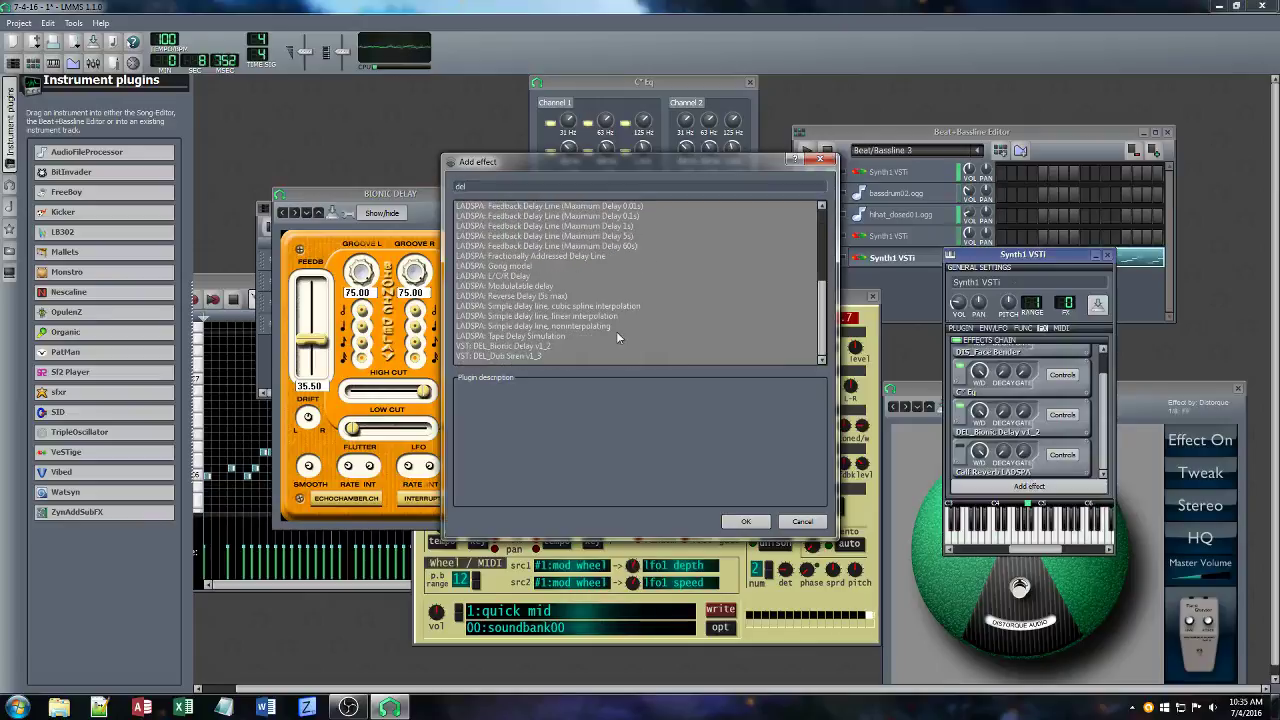
{"action": "left_click", "coordinate": [505, 346]}
{"action": "left_click", "coordinate": [748, 522]}
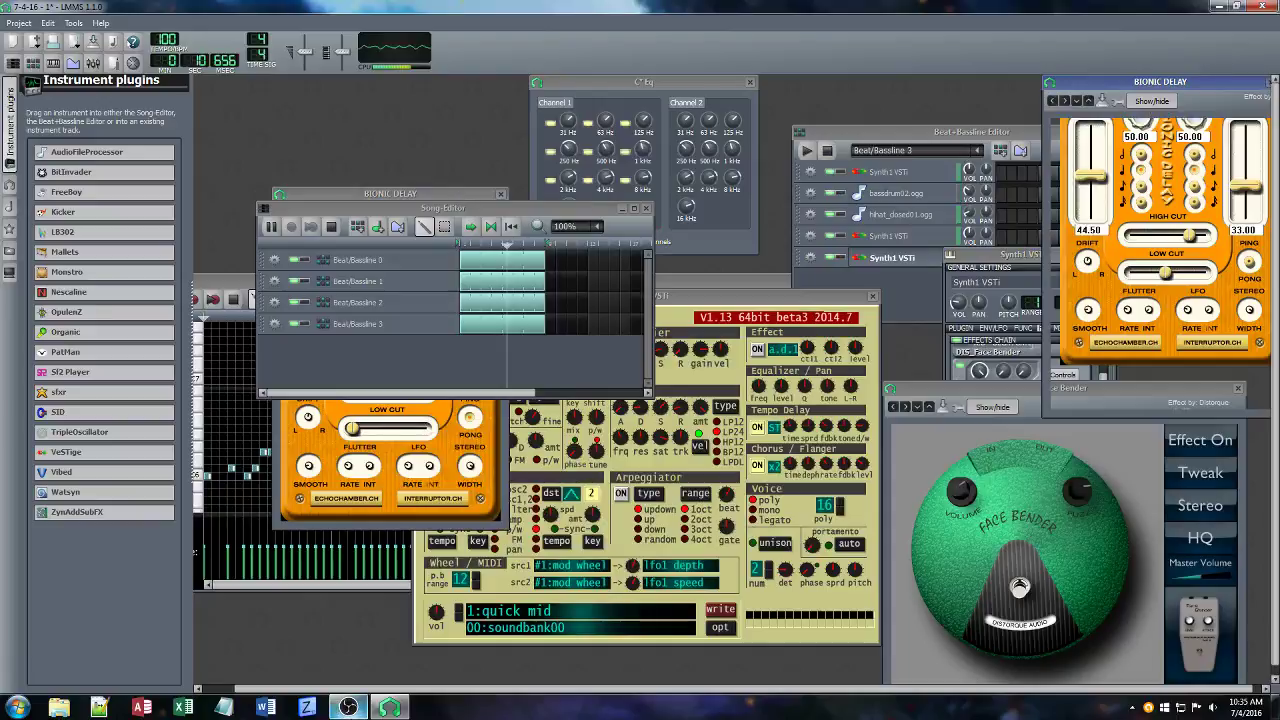
{"action": "mouse_move", "coordinate": [348, 707]}
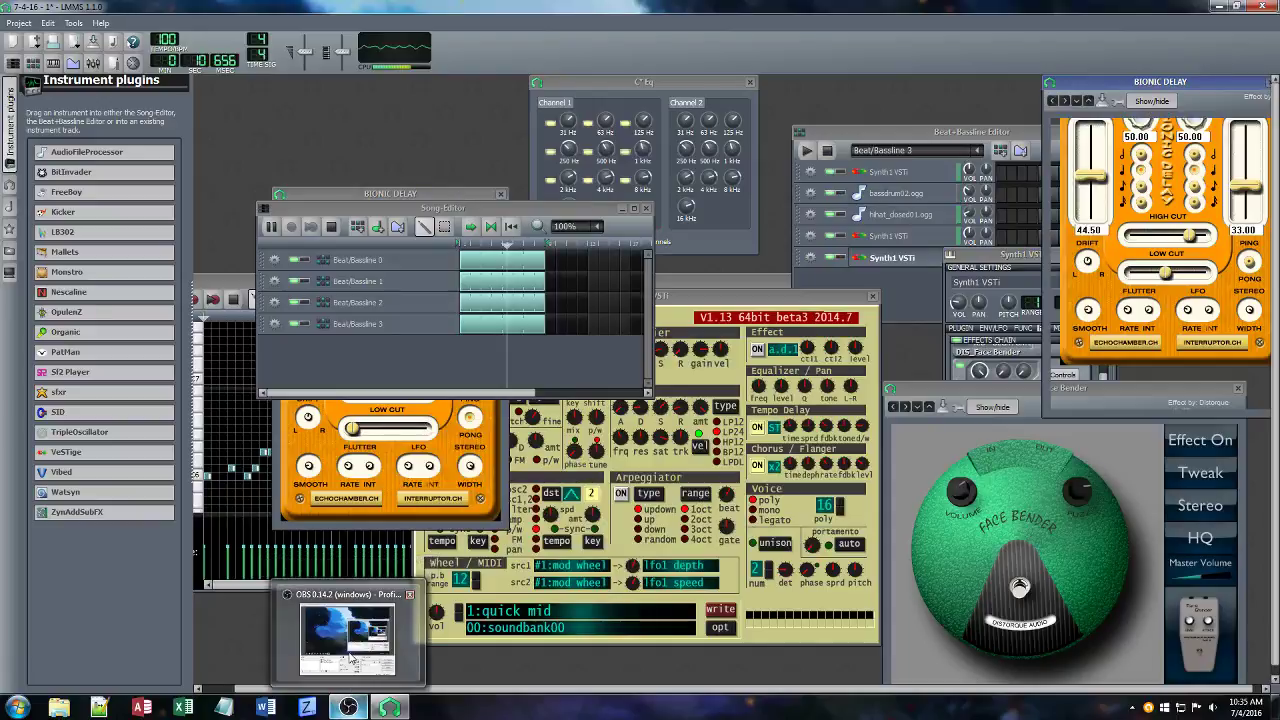
{"action": "mouse_move", "coordinate": [350, 640]}
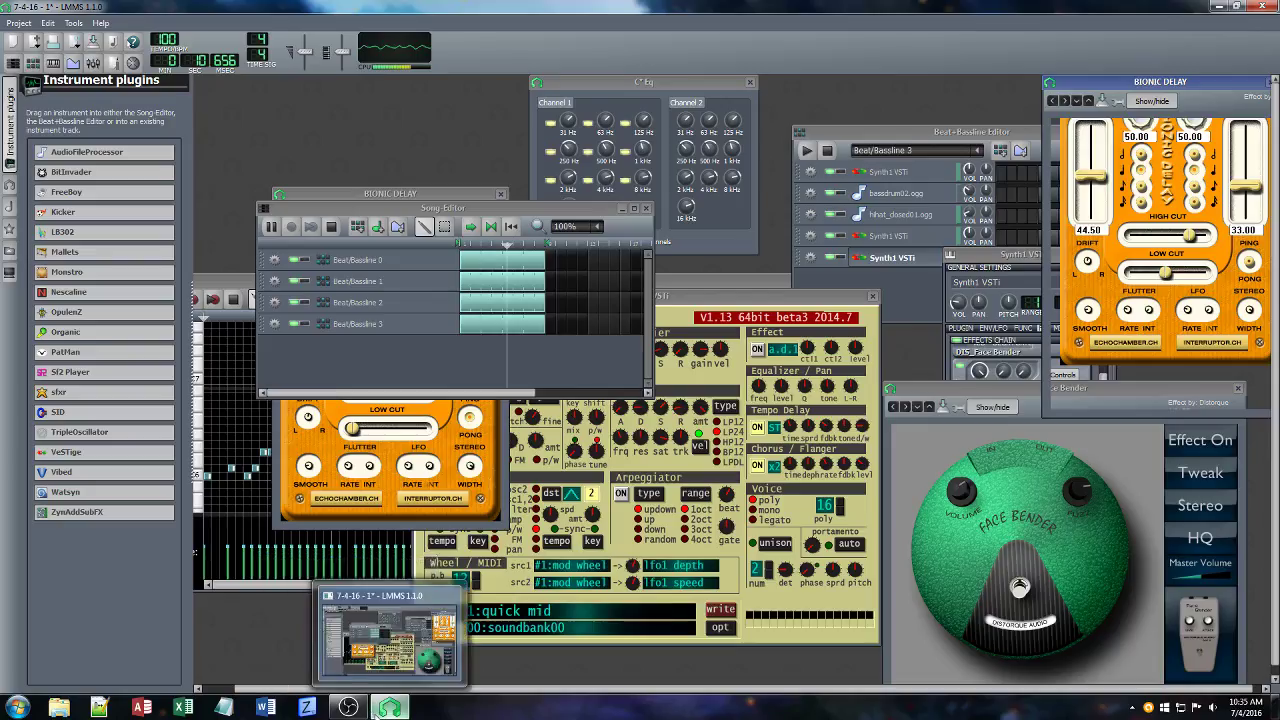
{"action": "left_click", "coordinate": [389, 707]}
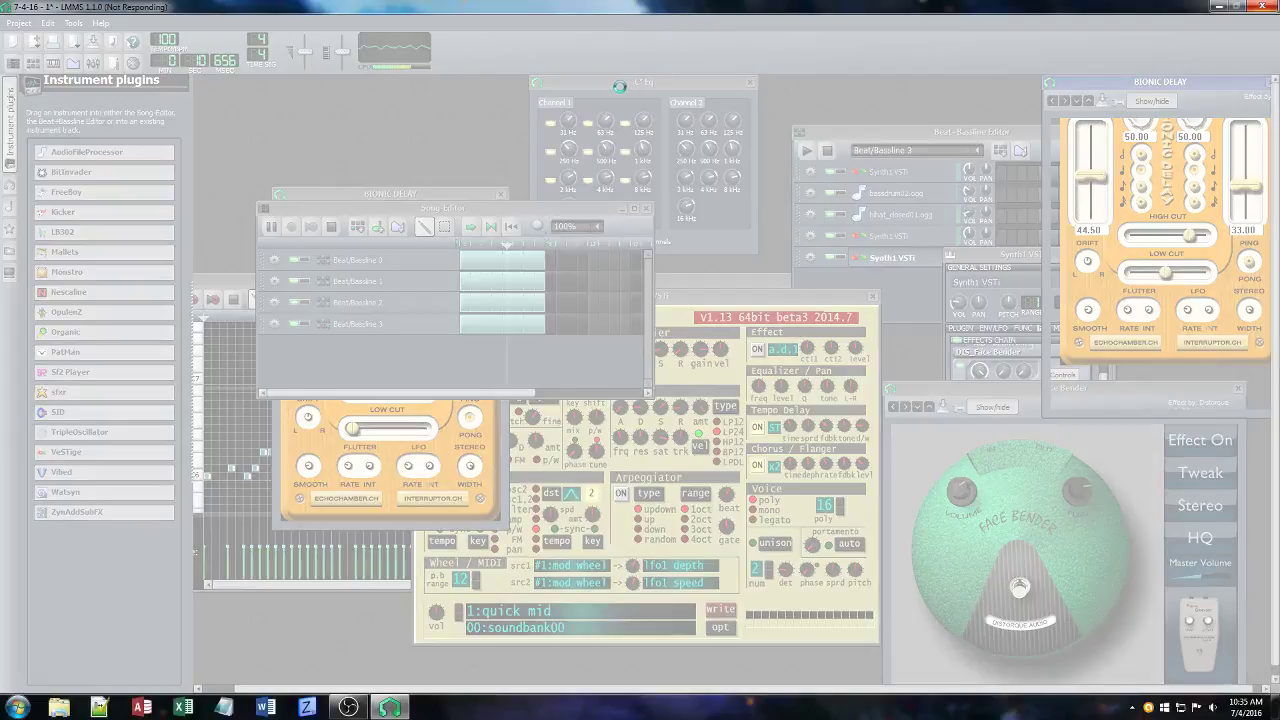
Switch to Windows Task Manager and force-end the unresponsive LMMS task.
{"action": "key", "text": "ctrl+shift+Escape"}
{"action": "left_click", "coordinate": [55, 254]}
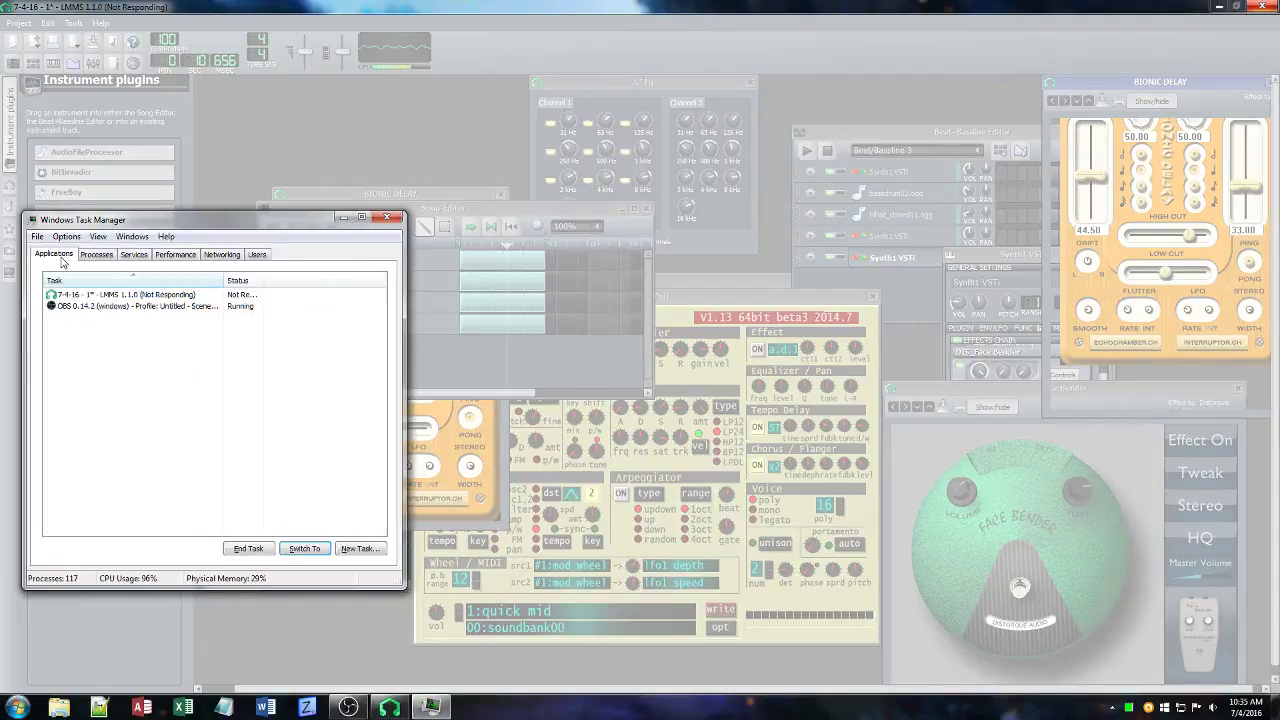
{"action": "left_click", "coordinate": [269, 557]}
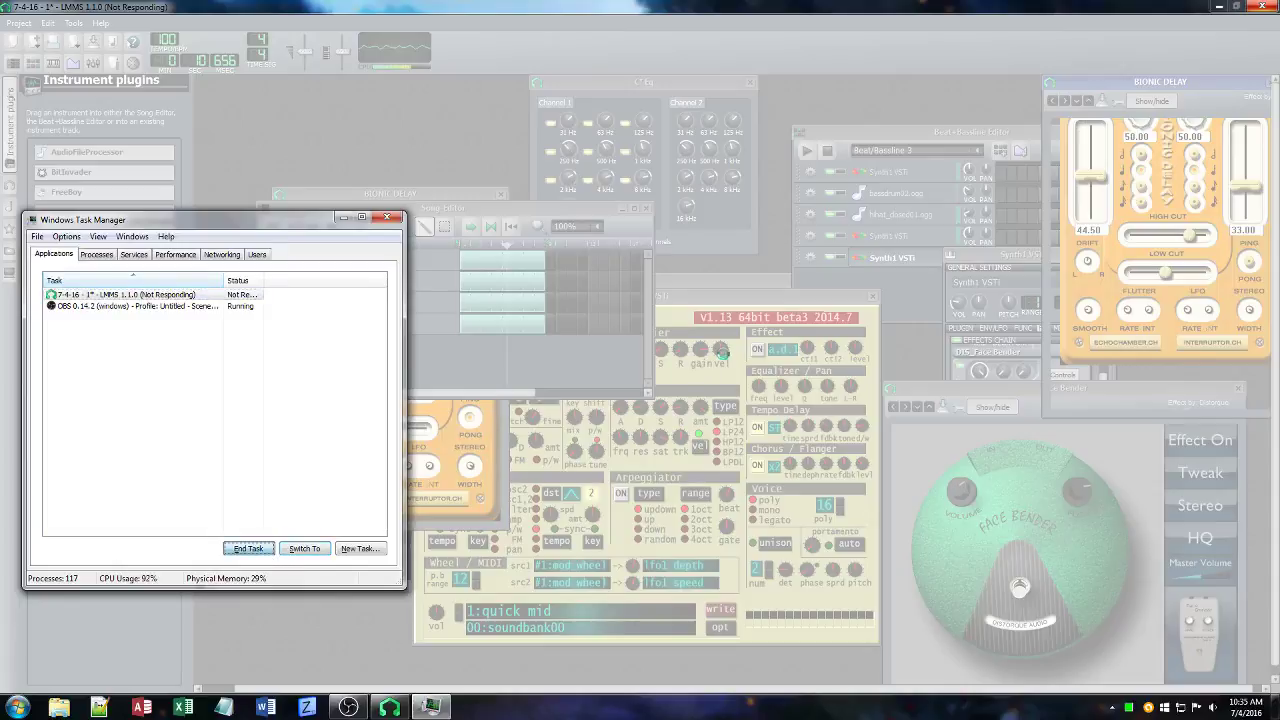
{"action": "left_click", "coordinate": [636, 366]}
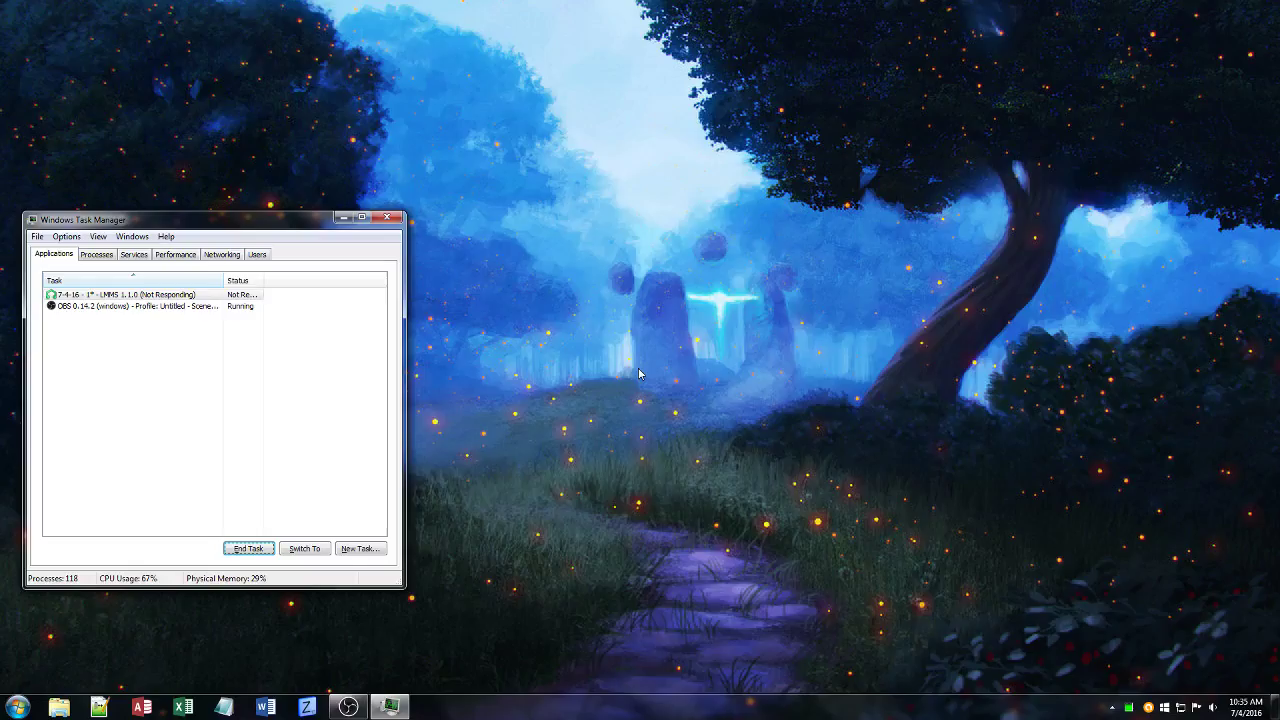
{"action": "left_click", "coordinate": [348, 707]}
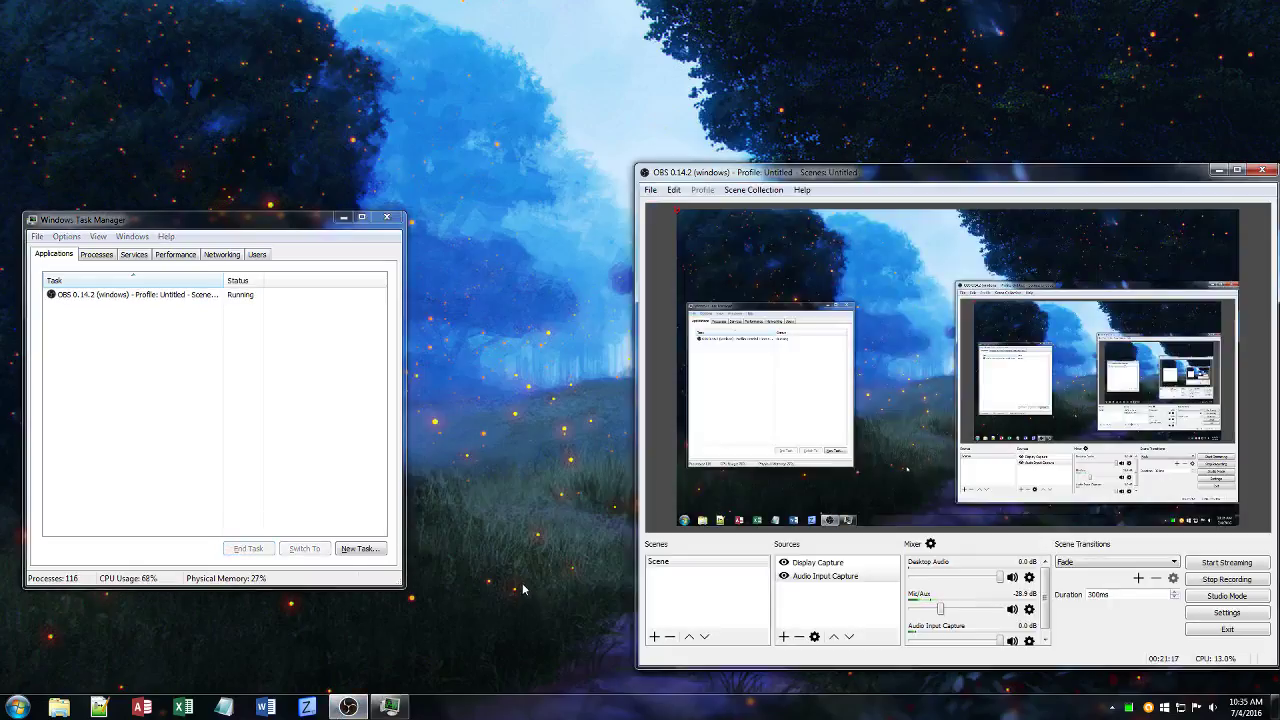
{"action": "left_click", "coordinate": [293, 232]}
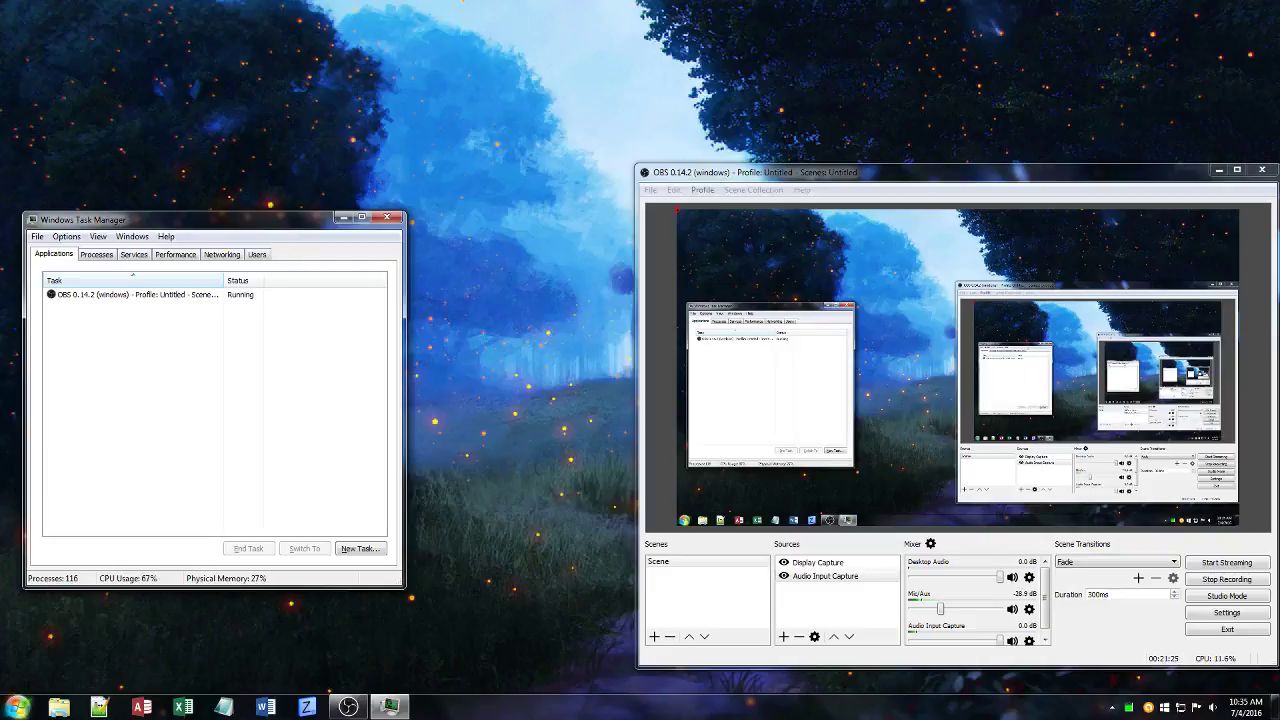
Relaunch LMMS and reopen the recent project 7-4-16 - 1.
{"action": "left_click", "coordinate": [17, 705]}
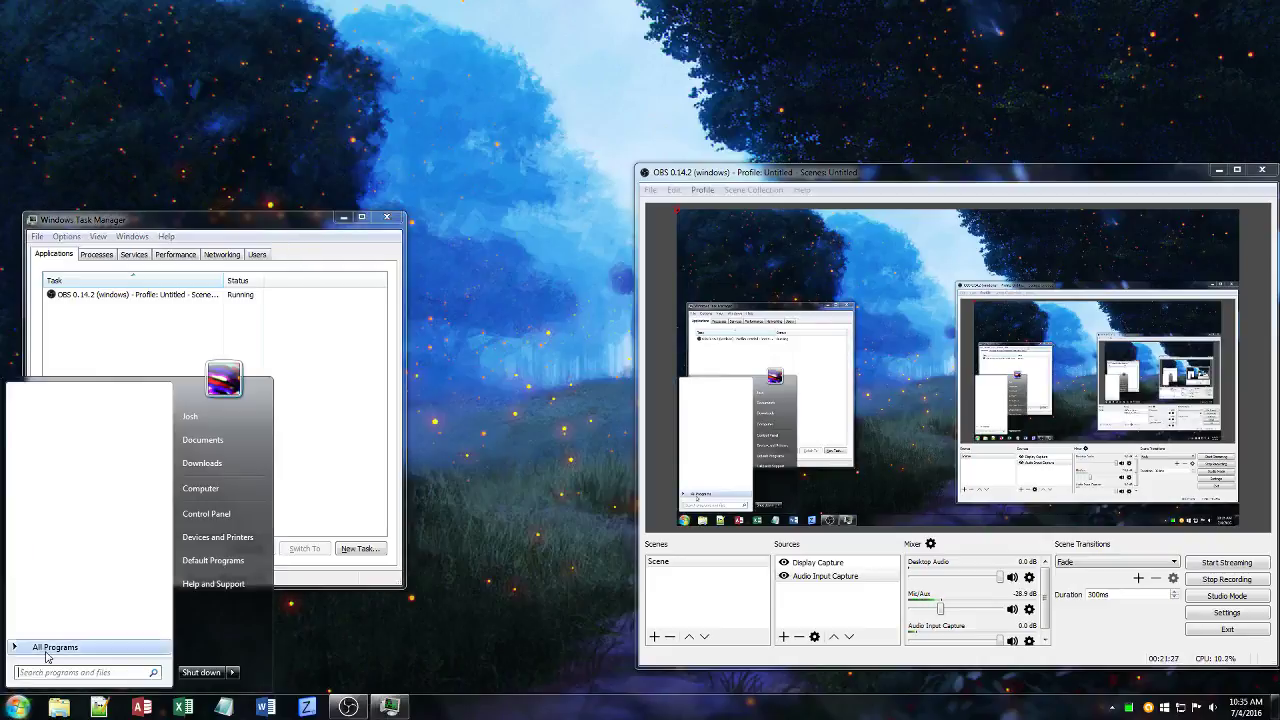
{"action": "type", "text": "temp"}
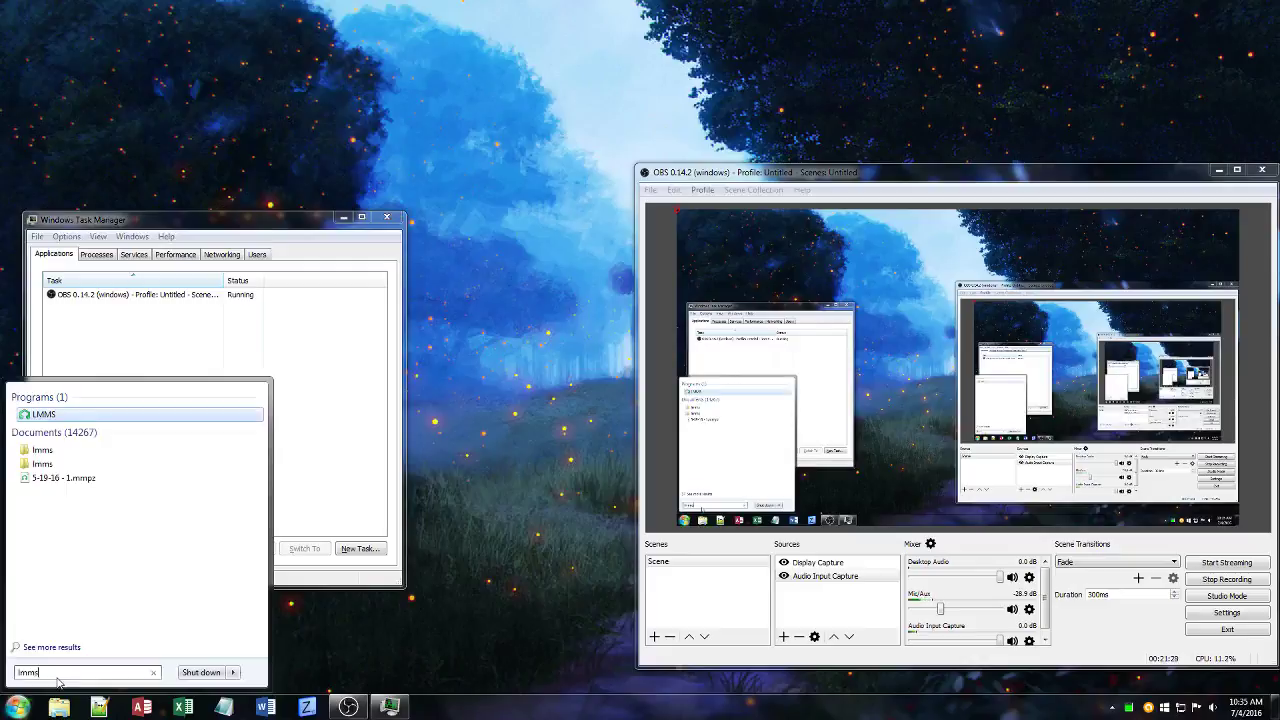
{"action": "left_click", "coordinate": [40, 416]}
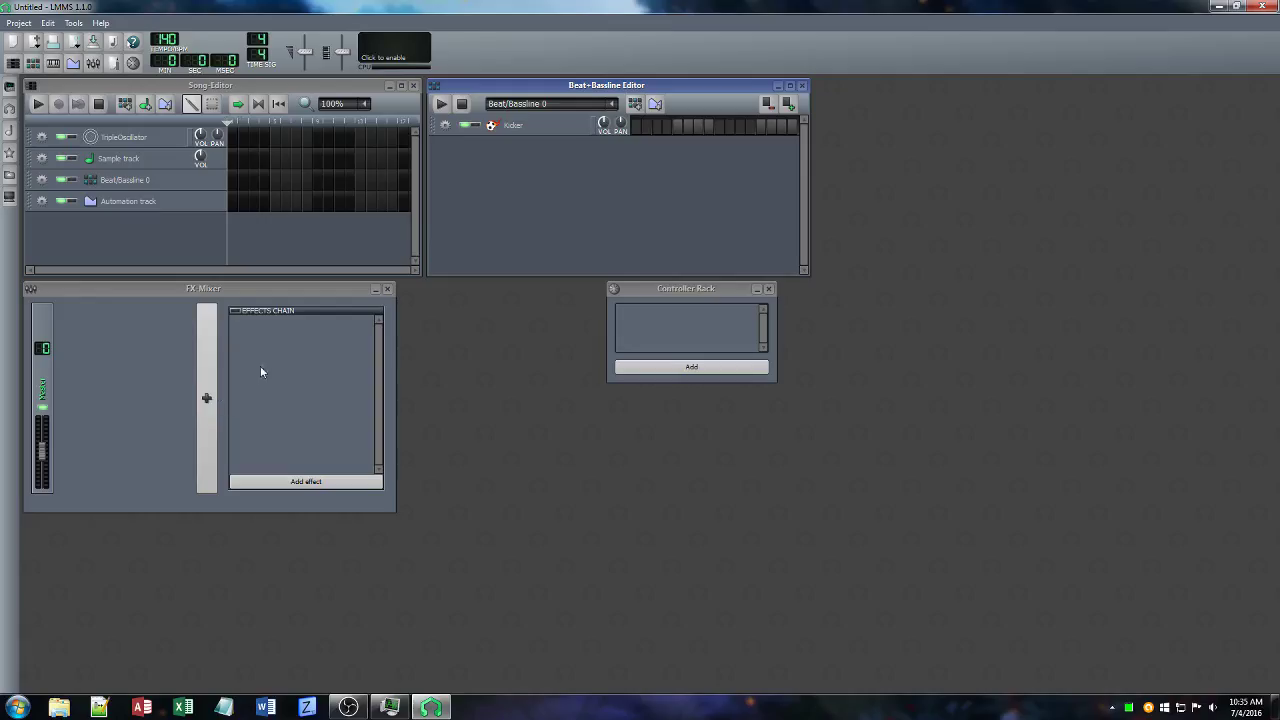
{"action": "left_click", "coordinate": [18, 22]}
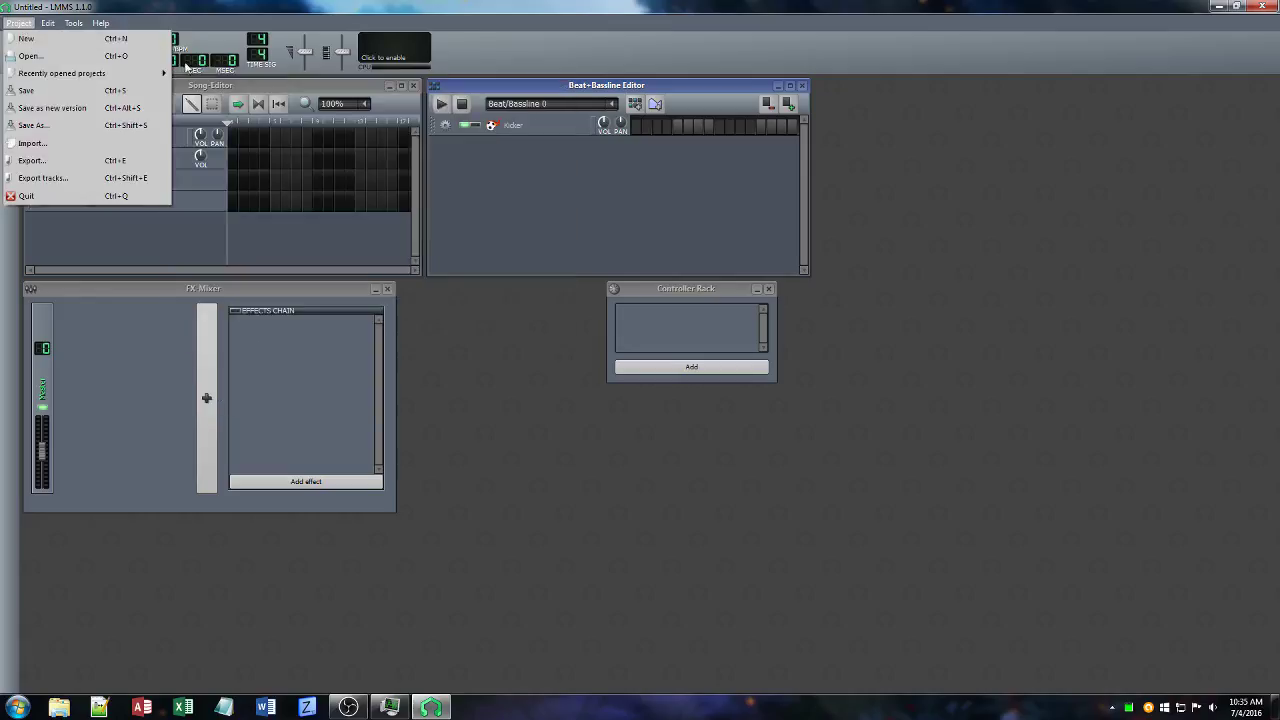
{"action": "mouse_move", "coordinate": [146, 73]}
{"action": "left_click", "coordinate": [225, 73]}
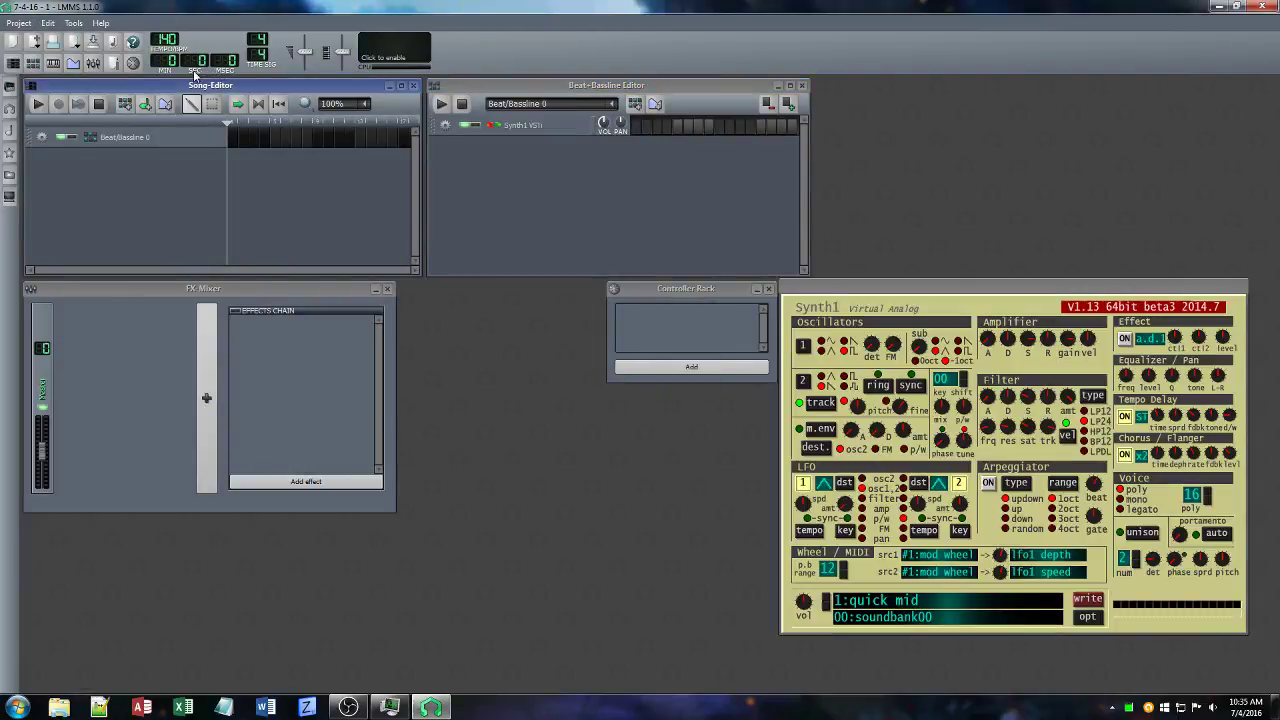
{"action": "mouse_move", "coordinate": [358, 708]}
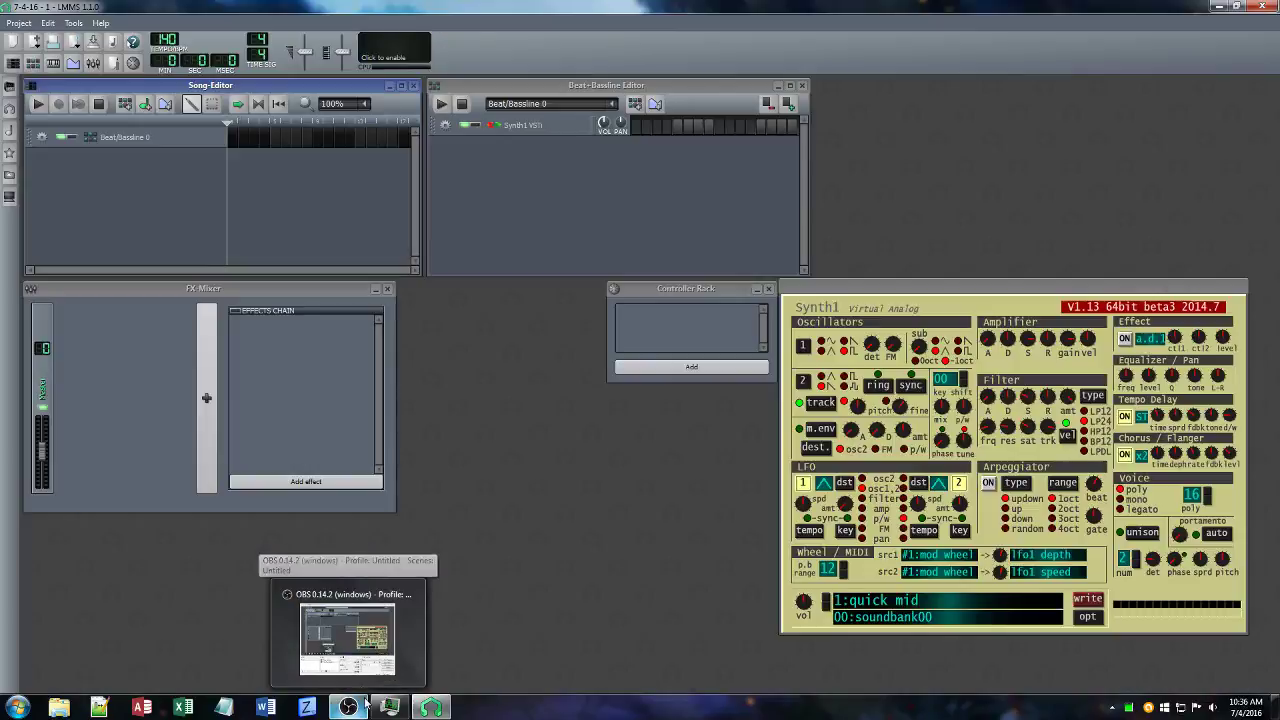
{"action": "mouse_move", "coordinate": [430, 708]}
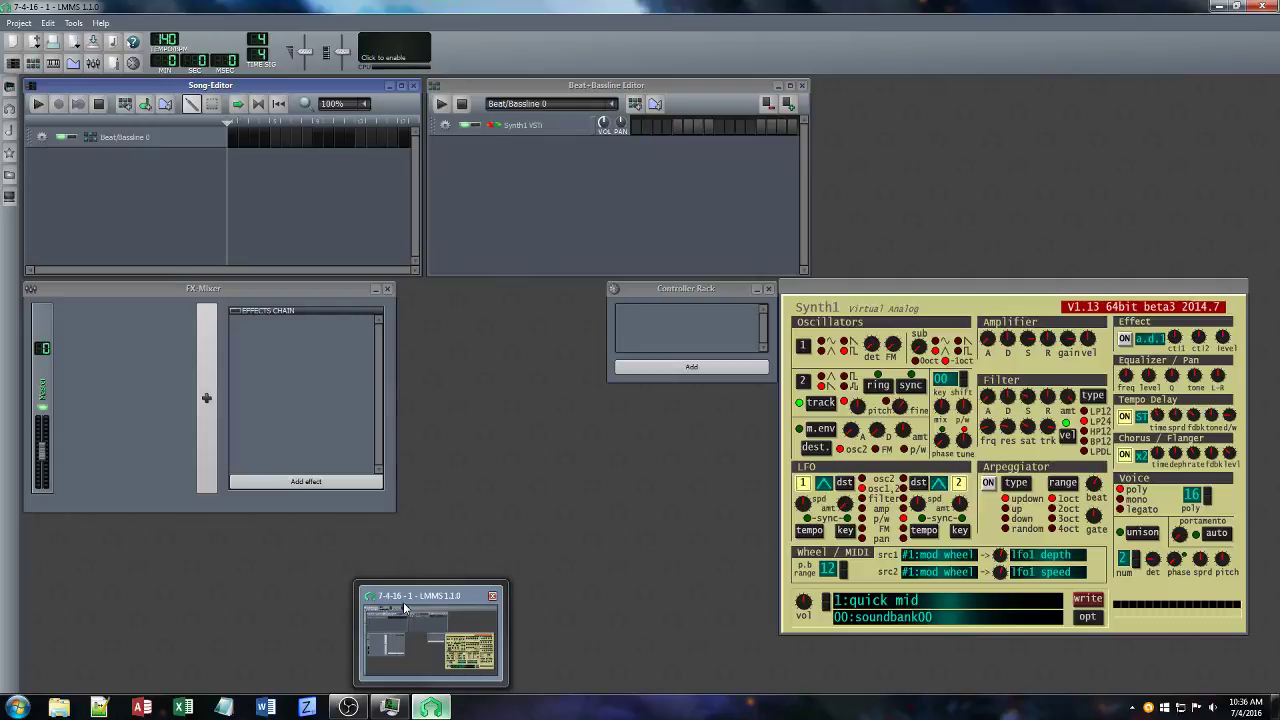
{"action": "left_click", "coordinate": [404, 608]}
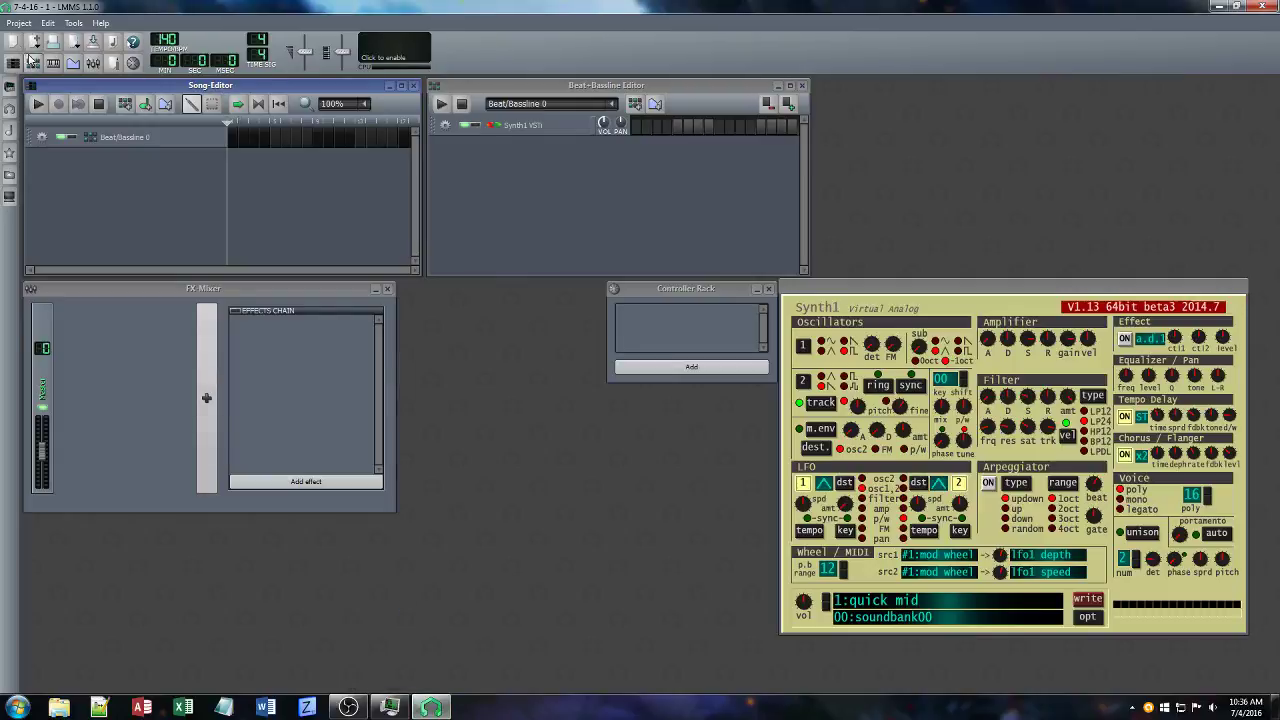
Open the Synth1 VSTi pattern of Beat/Bassline 0 in the Piano-Roll and draw eight consecutive equal A#4 notes filling the first bar.
{"action": "left_click", "coordinate": [645, 184]}
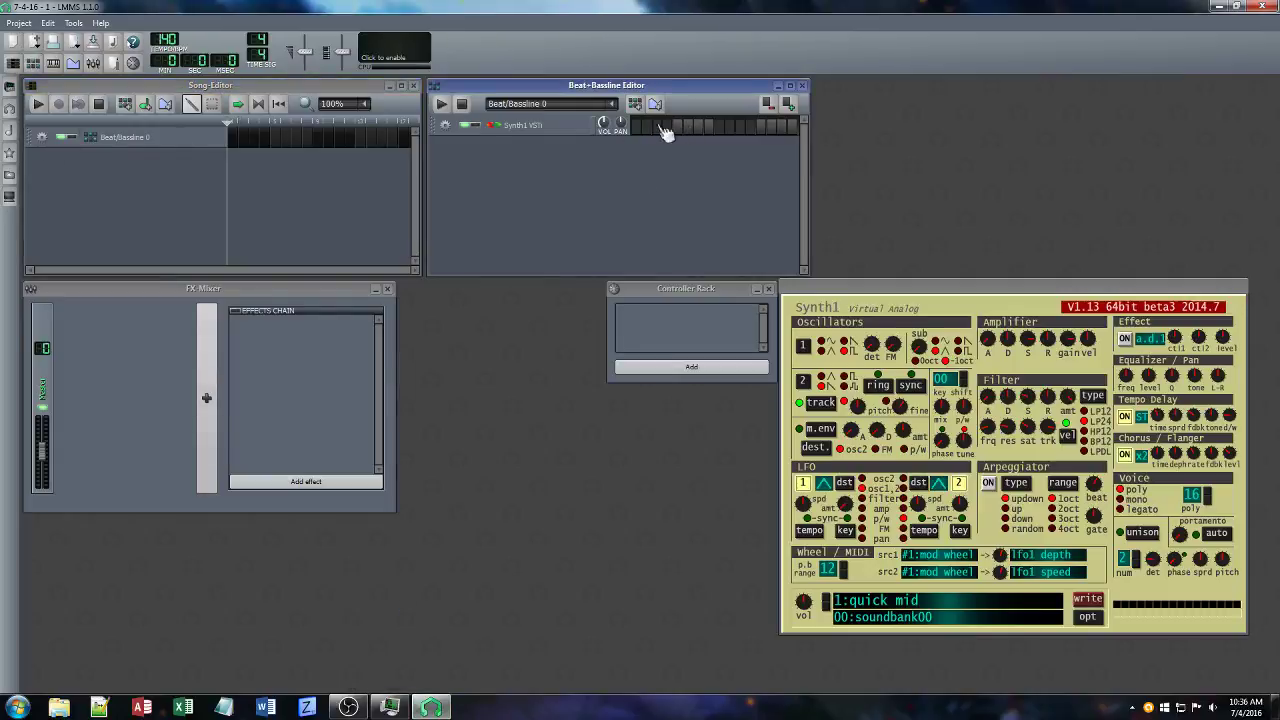
{"action": "right_click", "coordinate": [665, 133]}
{"action": "left_click", "coordinate": [700, 141]}
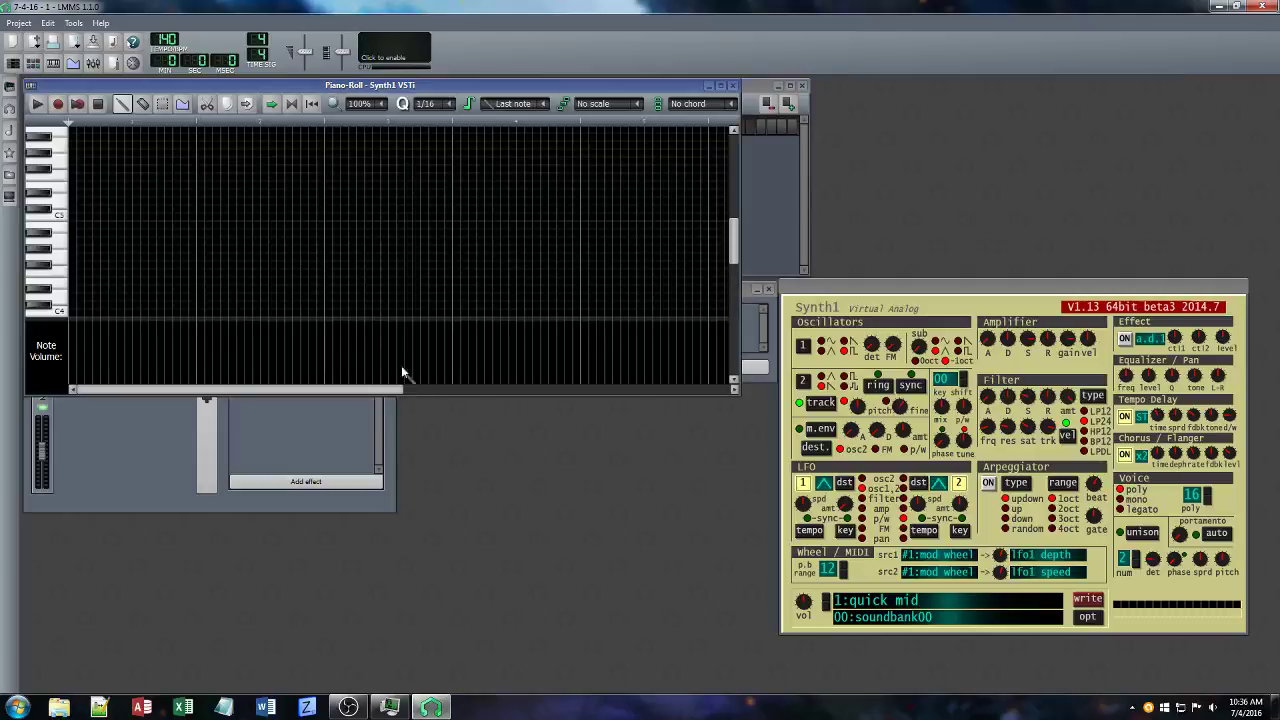
{"action": "left_click", "coordinate": [73, 234]}
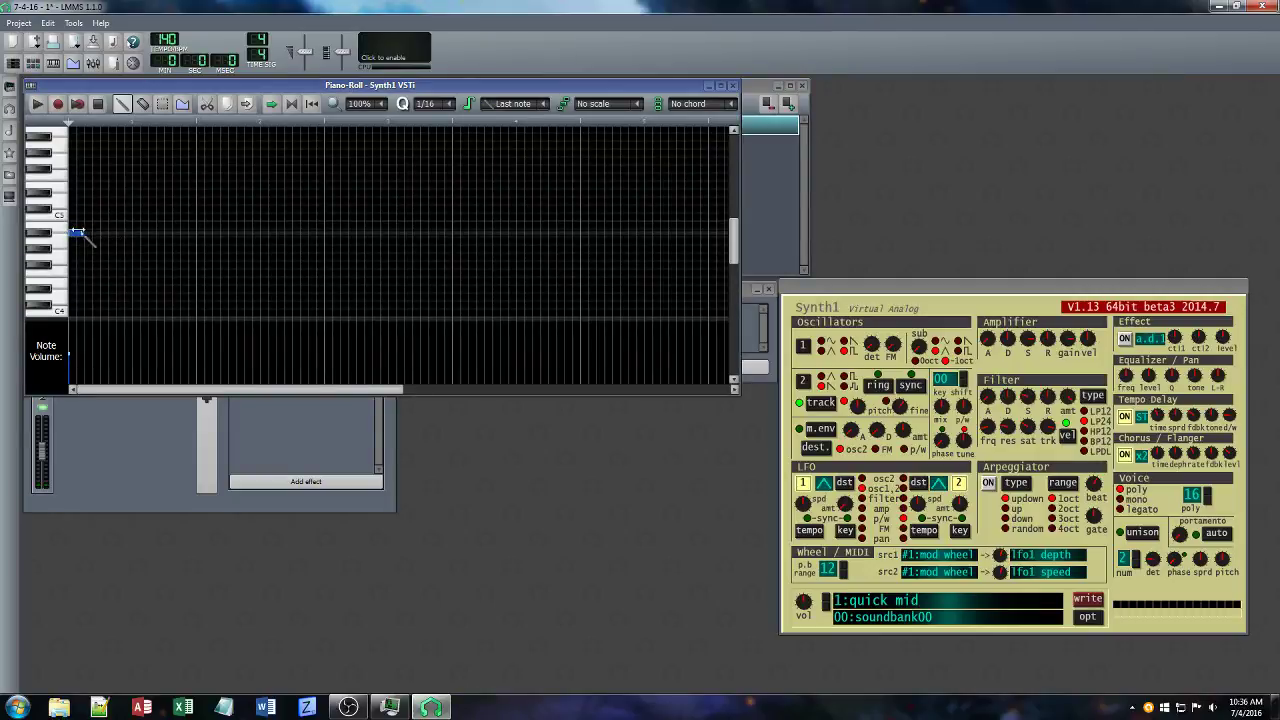
{"action": "left_click", "coordinate": [89, 234]}
{"action": "left_click", "coordinate": [121, 234]}
{"action": "left_click", "coordinate": [137, 234]}
{"action": "left_click", "coordinate": [153, 234]}
{"action": "left_click", "coordinate": [172, 234]}
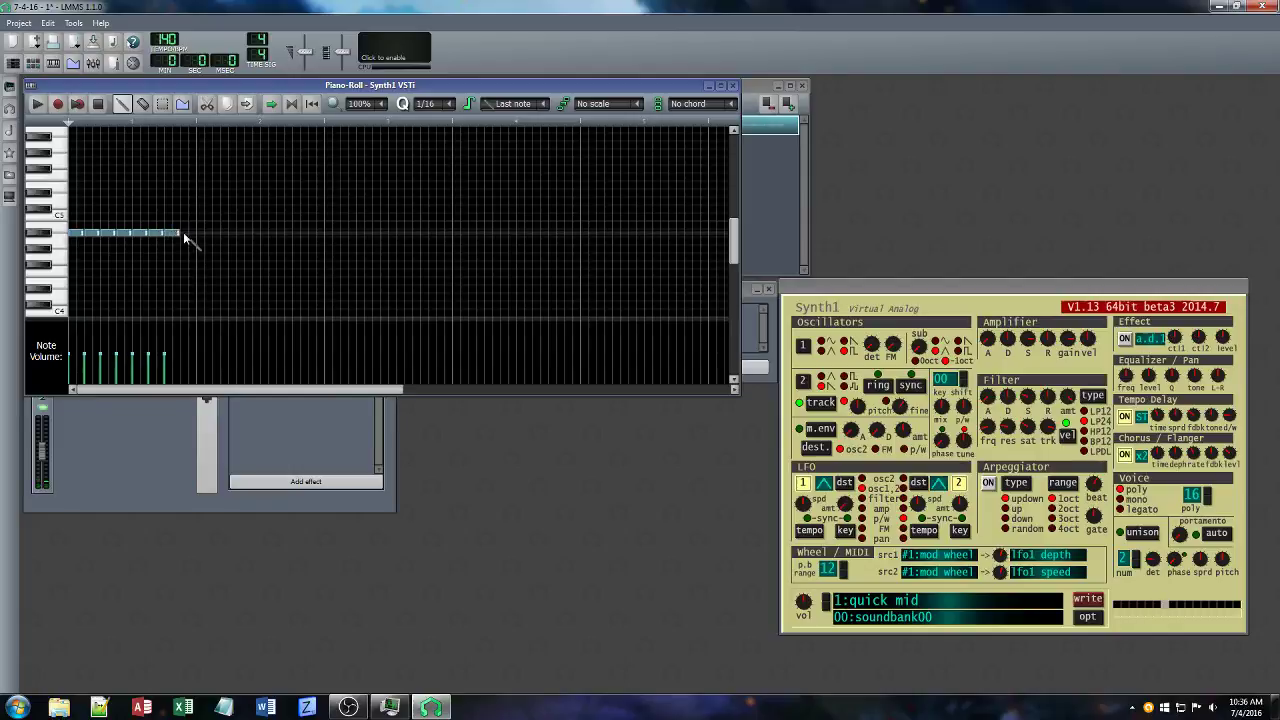
{"action": "left_click", "coordinate": [188, 234]}
Play the pattern in the Piano-Roll and set the song tempo to 75 BPM.
{"action": "left_click", "coordinate": [37, 104]}
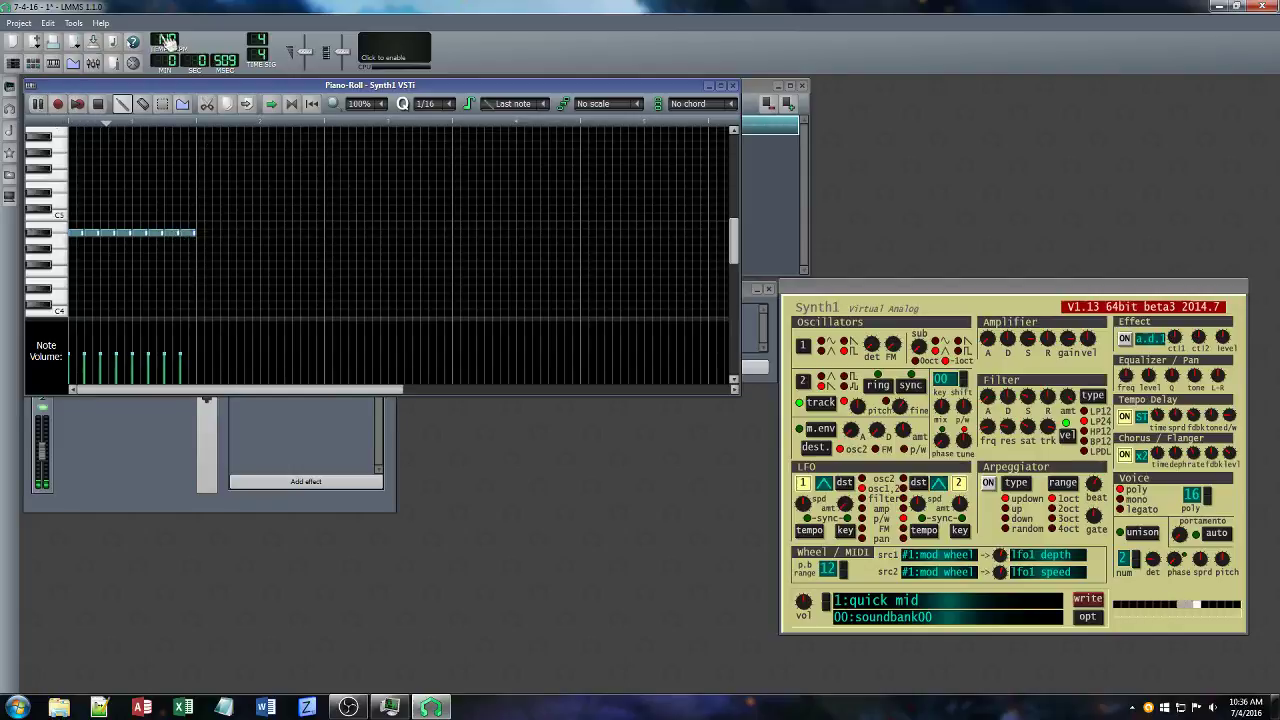
{"action": "left_click_drag", "start_coordinate": [167, 40], "coordinate": [167, 146]}
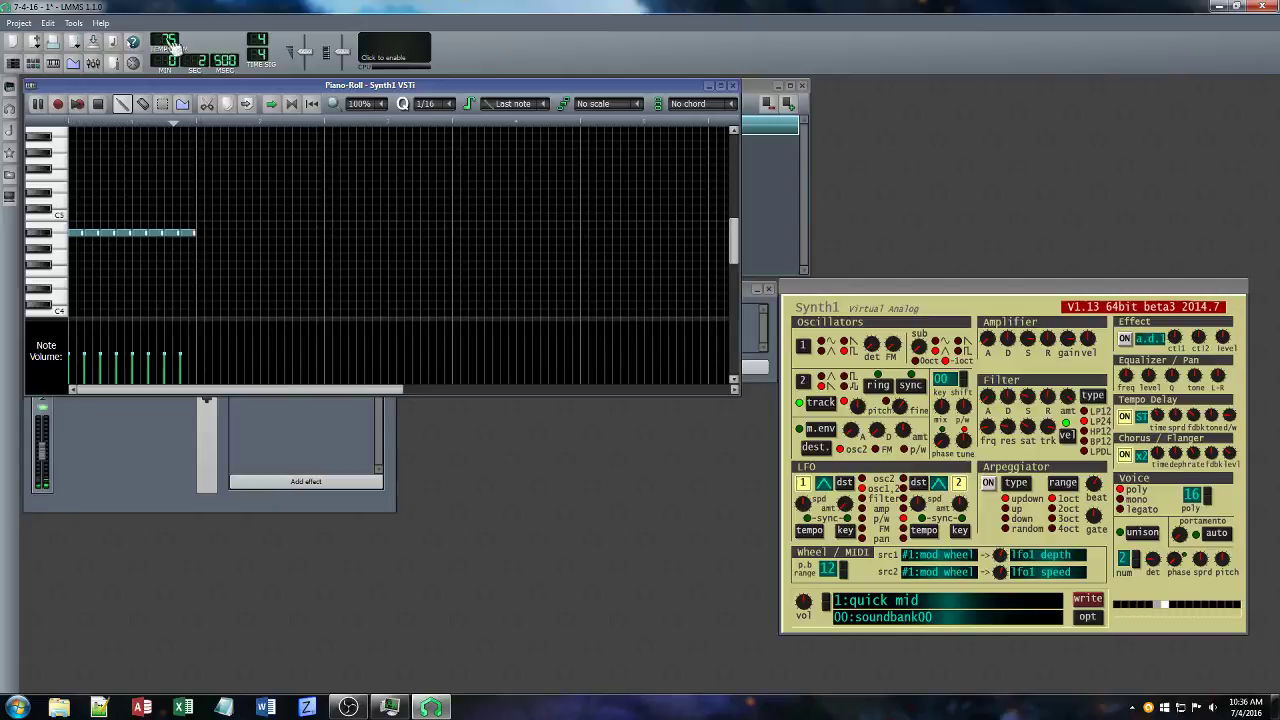
Set Synth1's oscillator 1 to a sine wave and rearrange the Piano-Roll and Synth1 windows for easier access.
{"action": "left_click_drag", "start_coordinate": [235, 90], "coordinate": [420, 301]}
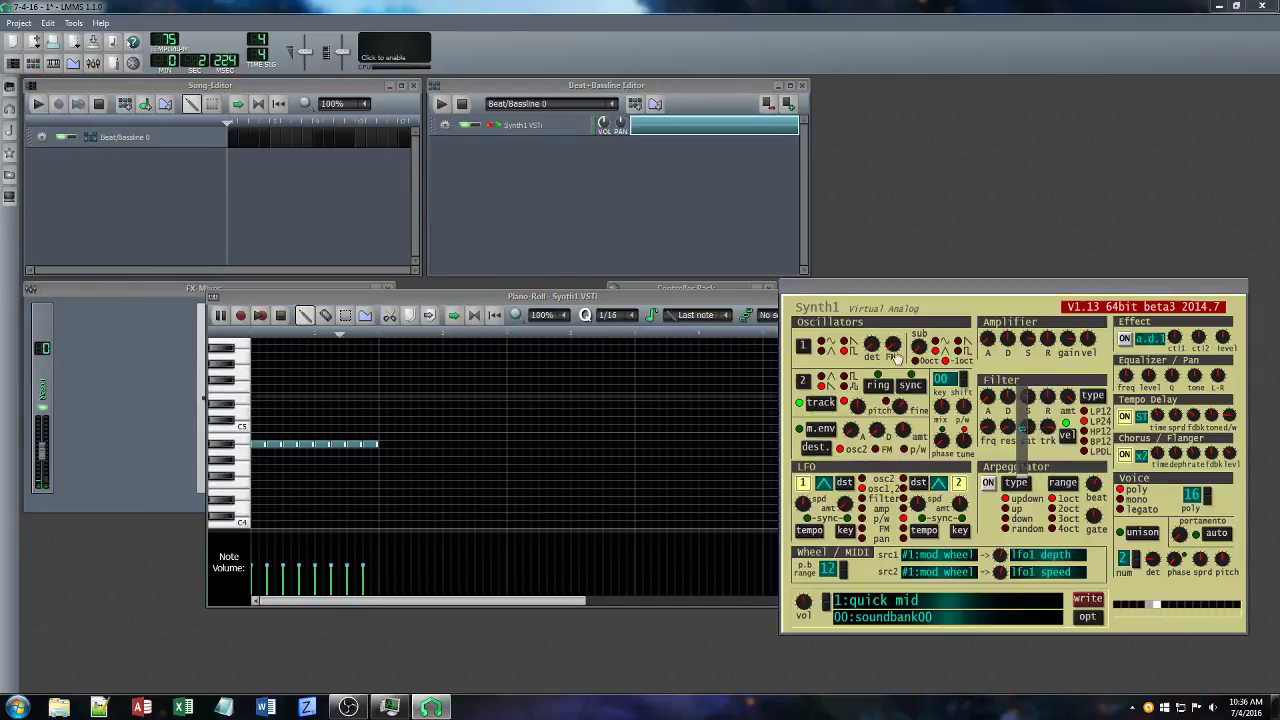
{"action": "left_click", "coordinate": [822, 341]}
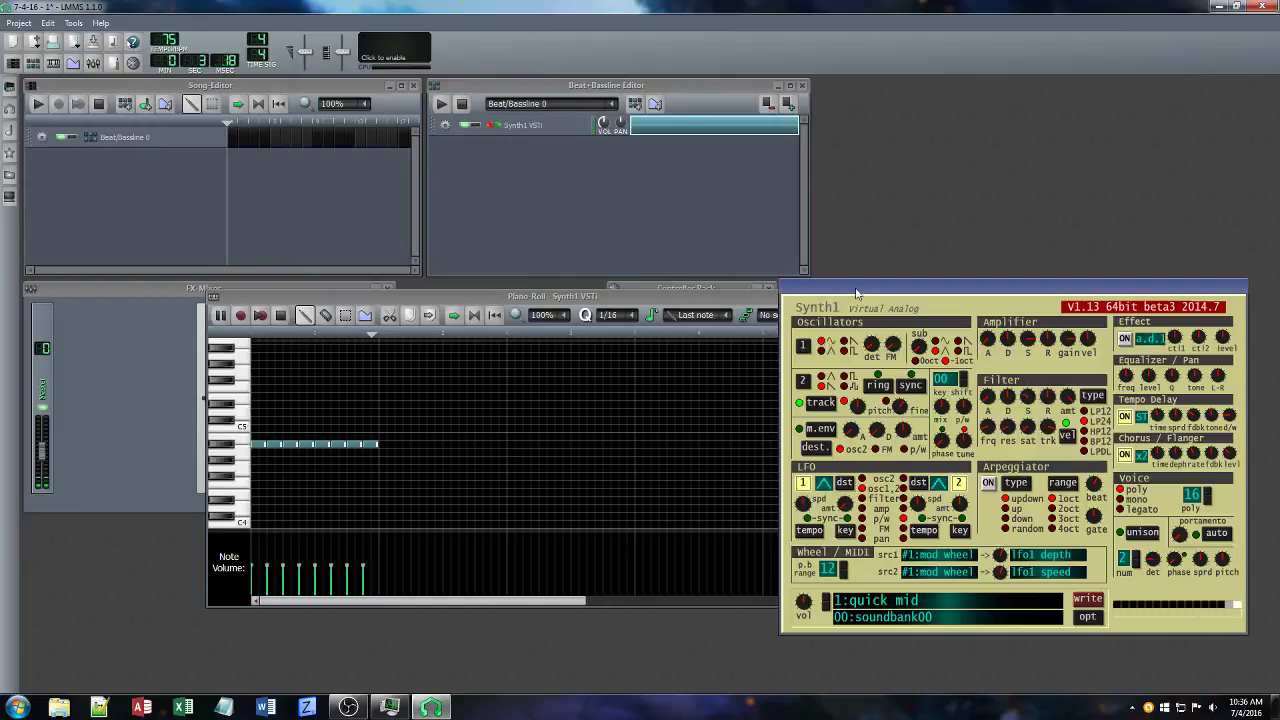
{"action": "left_click_drag", "start_coordinate": [857, 288], "coordinate": [586, 287]}
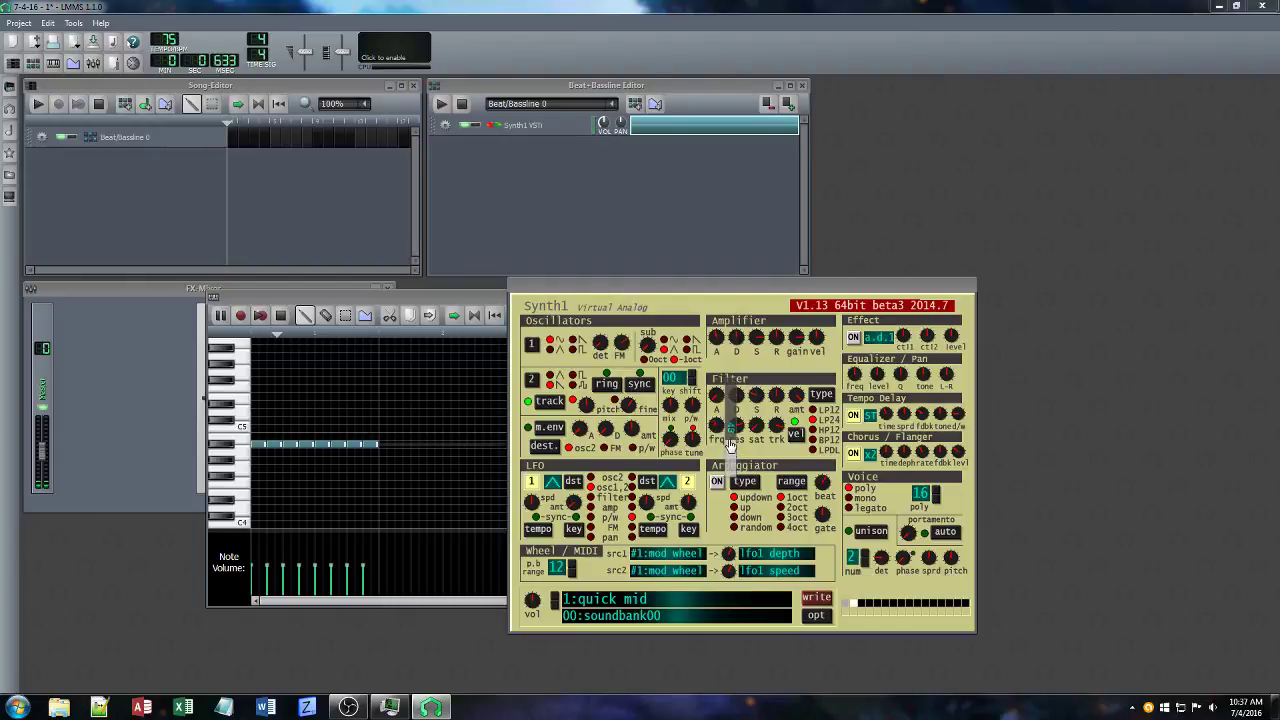
Show the Synth1 VSTi track's effects chain and adjust Synth1's amplifier decay and its filter sustain and release.
{"action": "left_click", "coordinate": [535, 128]}
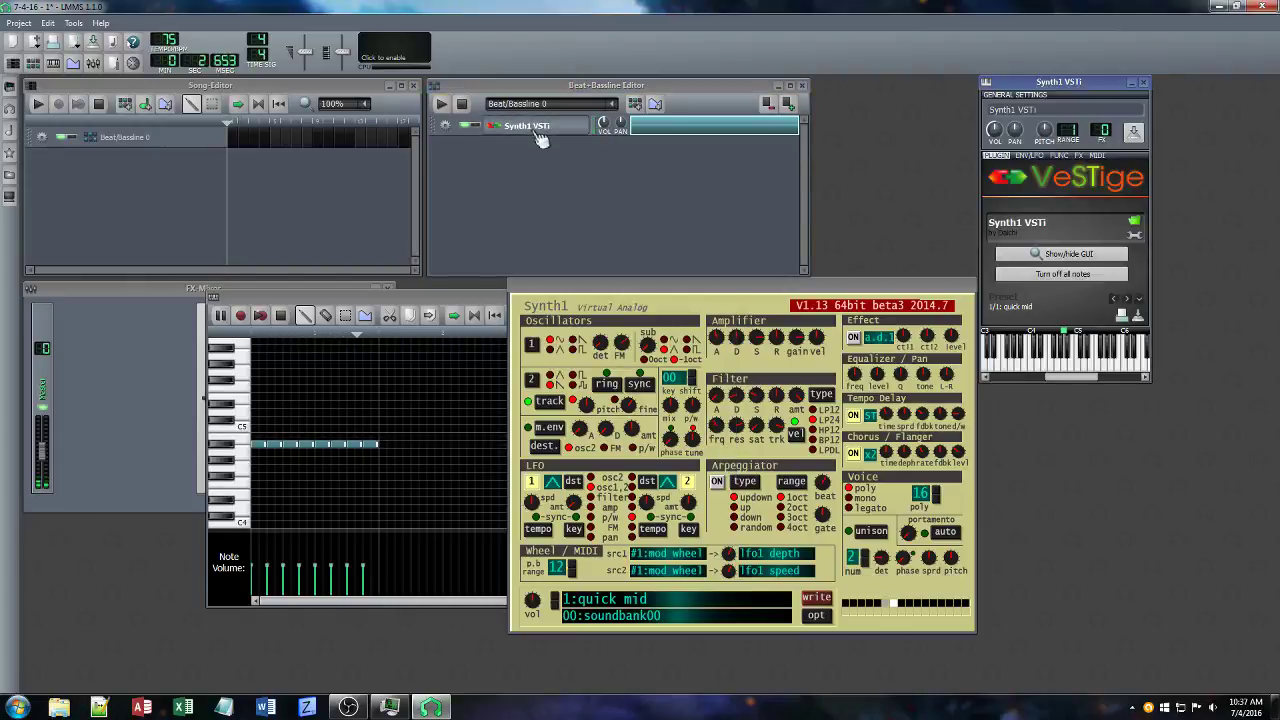
{"action": "left_click", "coordinate": [1080, 157]}
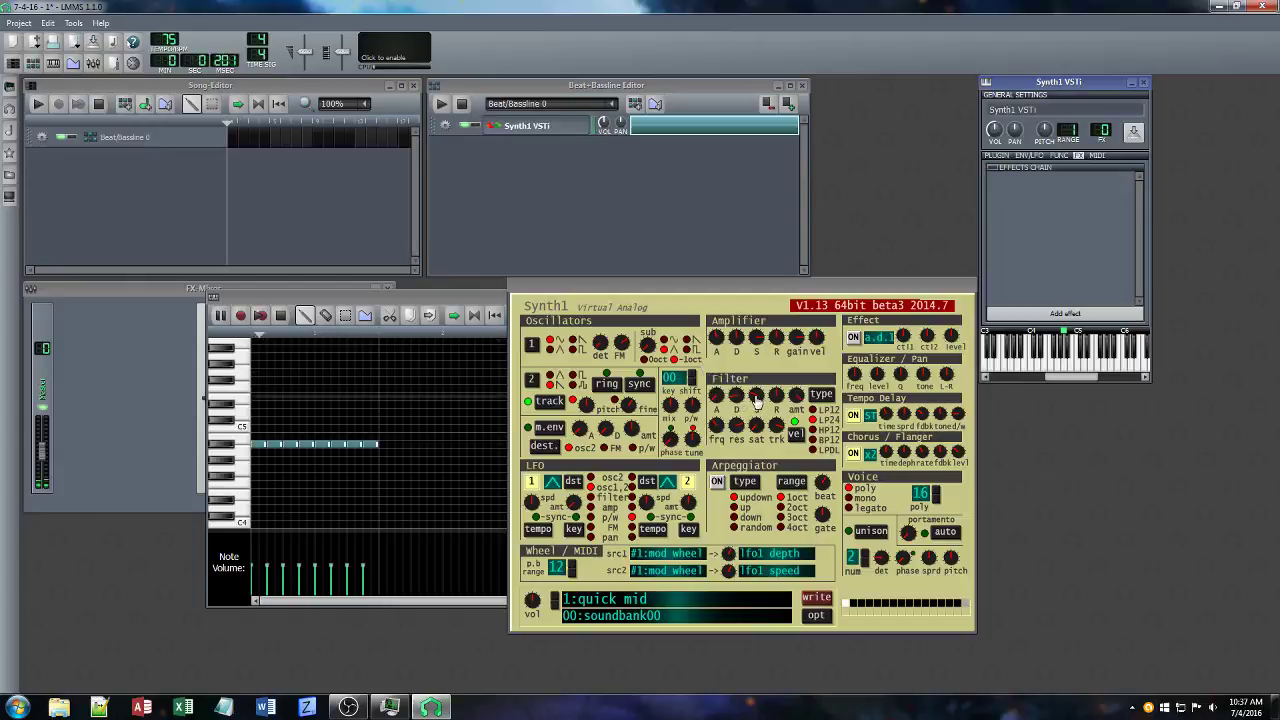
{"action": "mouse_move", "coordinate": [776, 398]}
{"action": "left_mouse_down"}
{"action": "mouse_move", "coordinate": [776, 436]}
{"action": "mouse_move", "coordinate": [760, 395]}
{"action": "left_mouse_up"}
{"action": "left_click_drag", "start_coordinate": [736, 337], "coordinate": [733, 394]}
{"action": "mouse_move", "coordinate": [756, 396]}
{"action": "left_mouse_down"}
{"action": "mouse_move", "coordinate": [756, 430]}
{"action": "mouse_move", "coordinate": [751, 415]}
{"action": "left_mouse_up"}
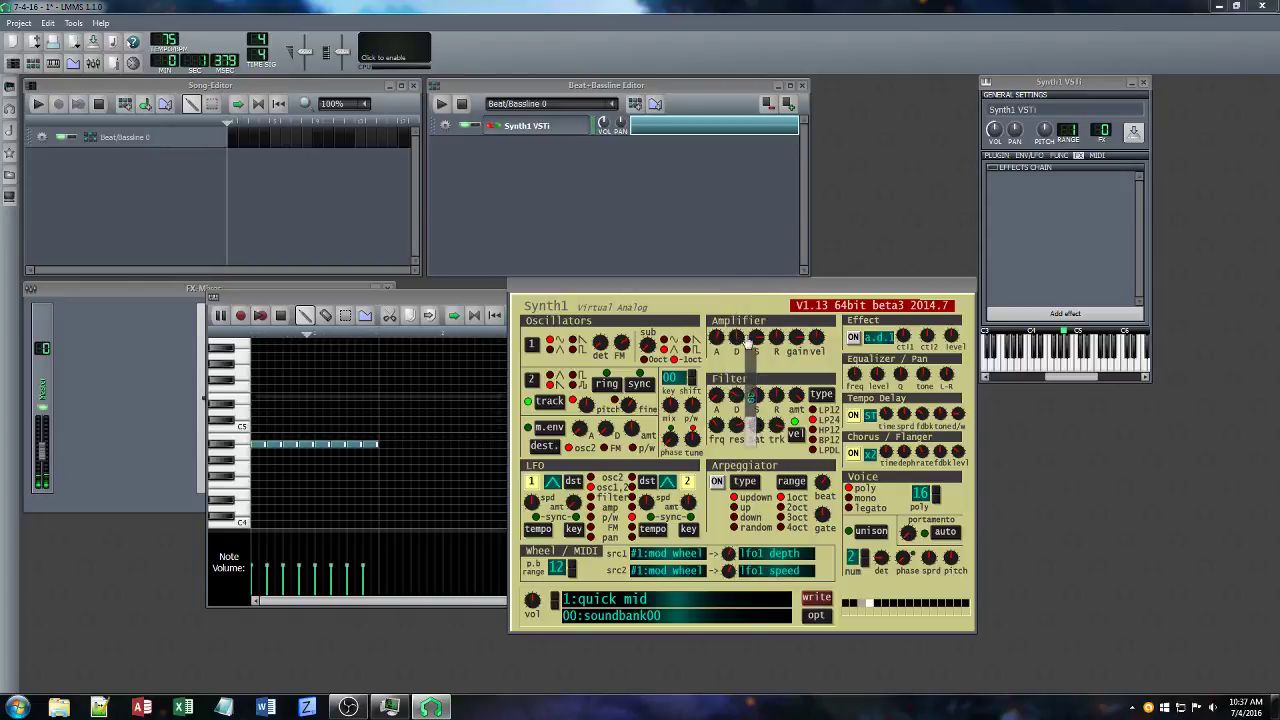
Add the VST CHO_Azurite effect to the Synth1 track's effects chain and use its Stereo mode.
{"action": "left_click", "coordinate": [1065, 313]}
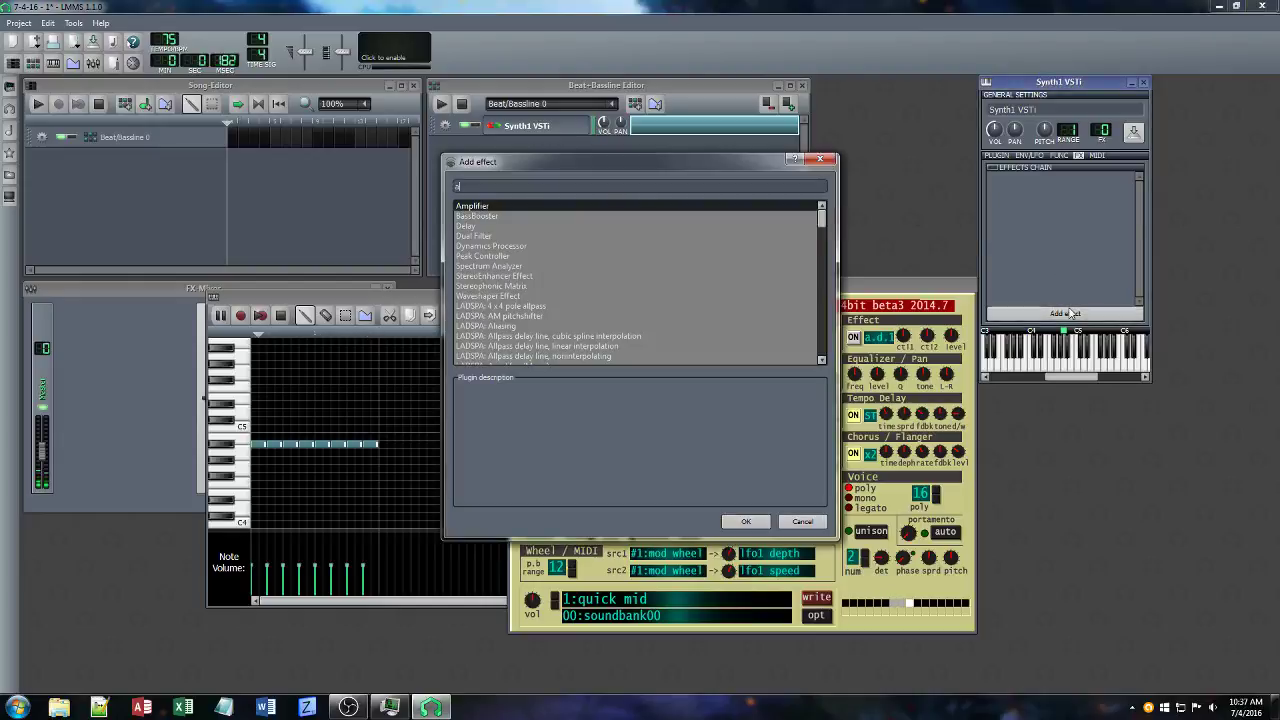
{"action": "type", "text": "azu"}
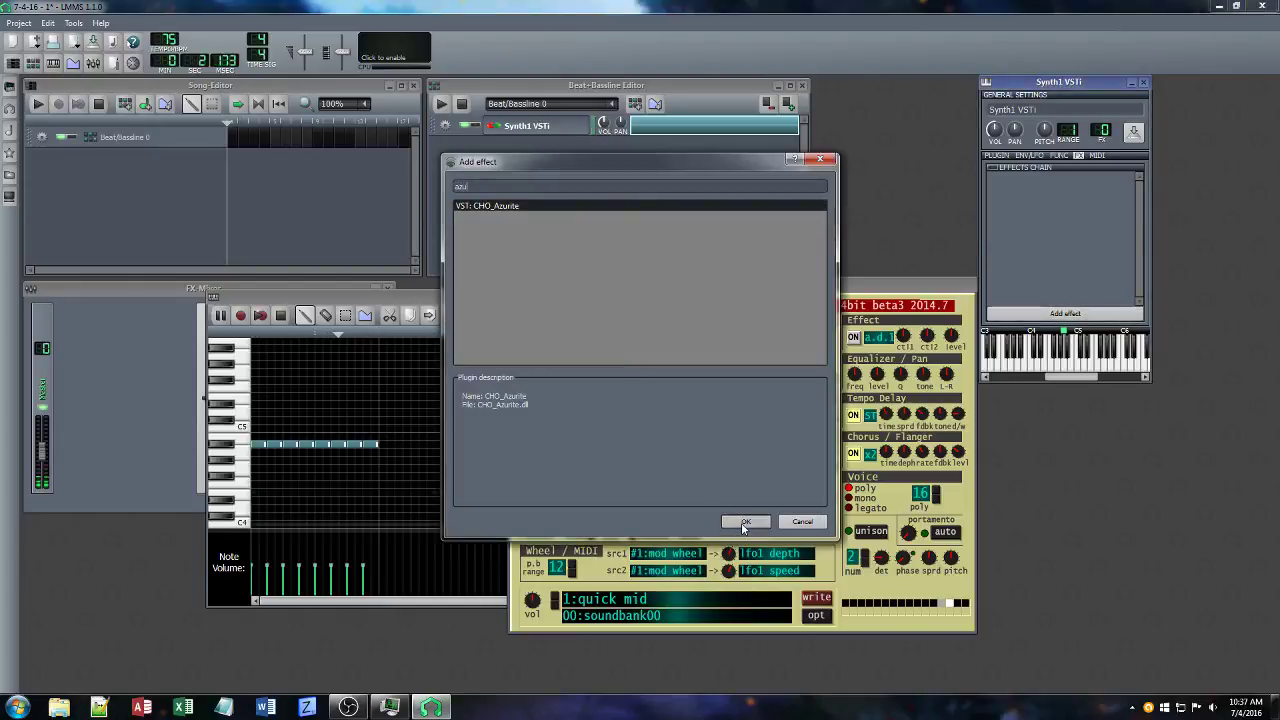
{"action": "left_click", "coordinate": [745, 522]}
{"action": "left_click", "coordinate": [1235, 164]}
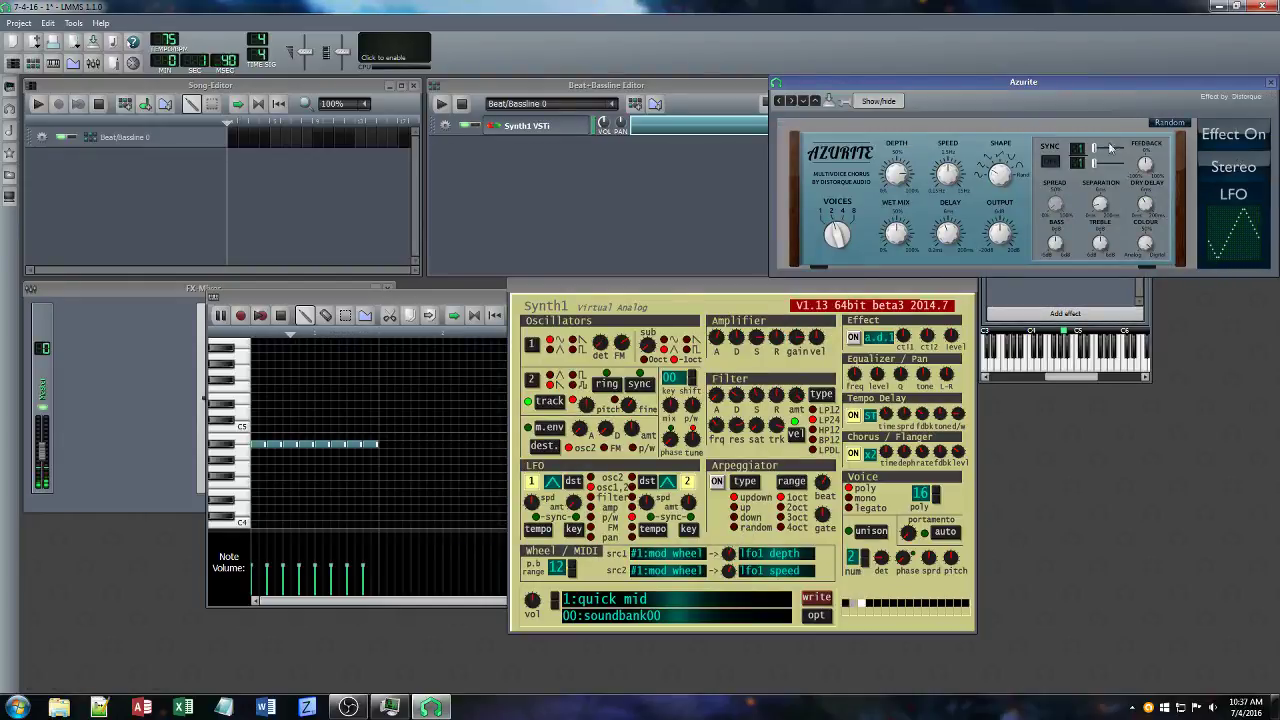
Load Azurite's Bright preset, switch the effect to Stereo and move its window clear of the Synth1 track's effects chain.
{"action": "left_click", "coordinate": [805, 101]}
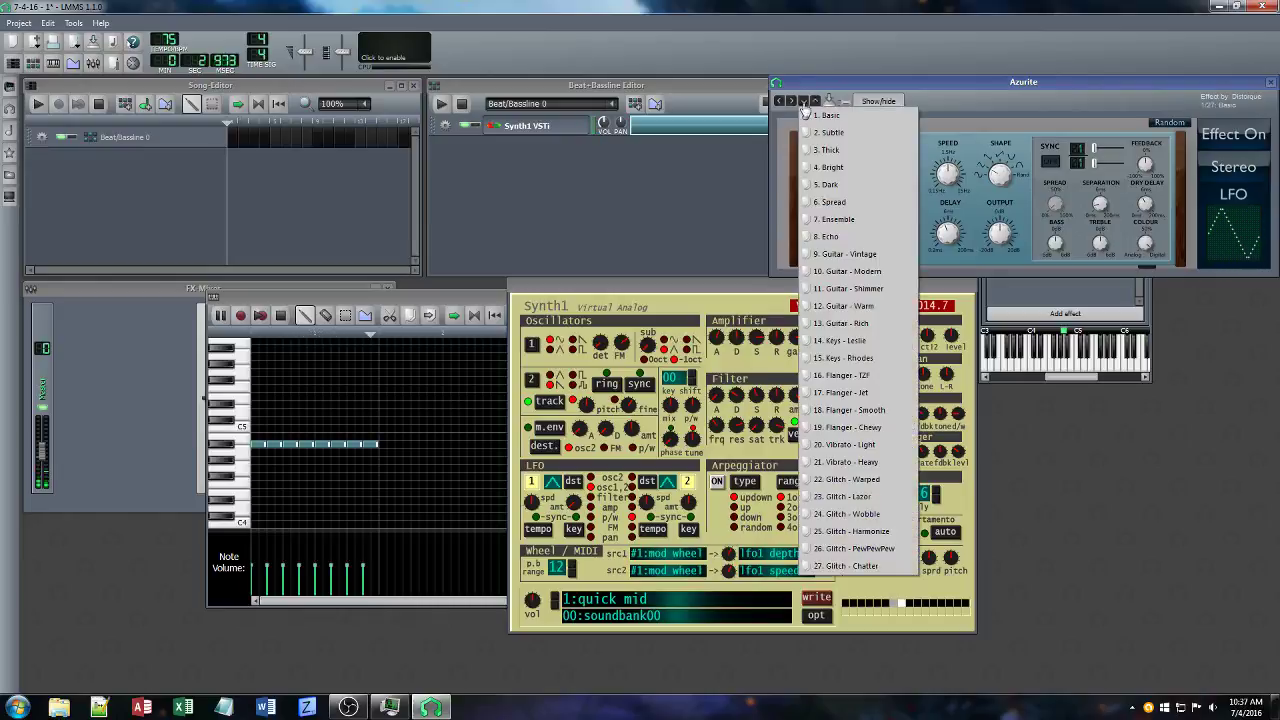
{"action": "left_click", "coordinate": [828, 167]}
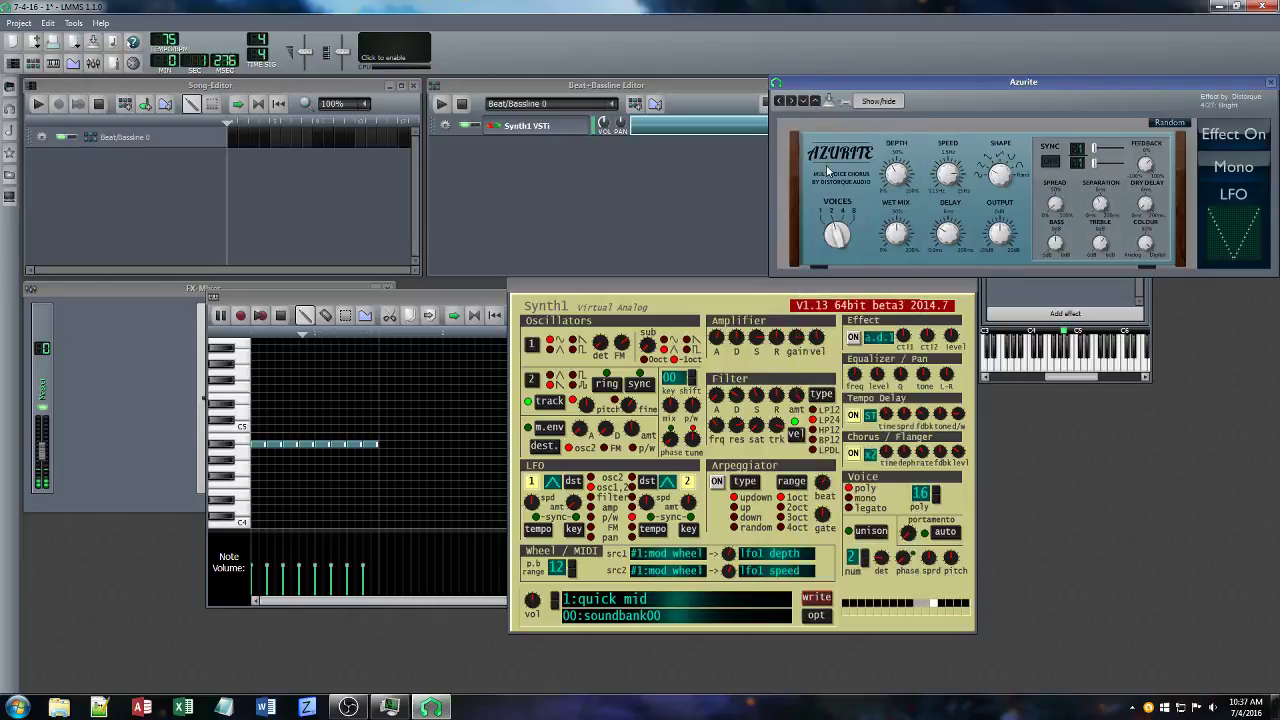
{"action": "left_click", "coordinate": [1220, 168]}
{"action": "left_click_drag", "start_coordinate": [1042, 97], "coordinate": [384, 178]}
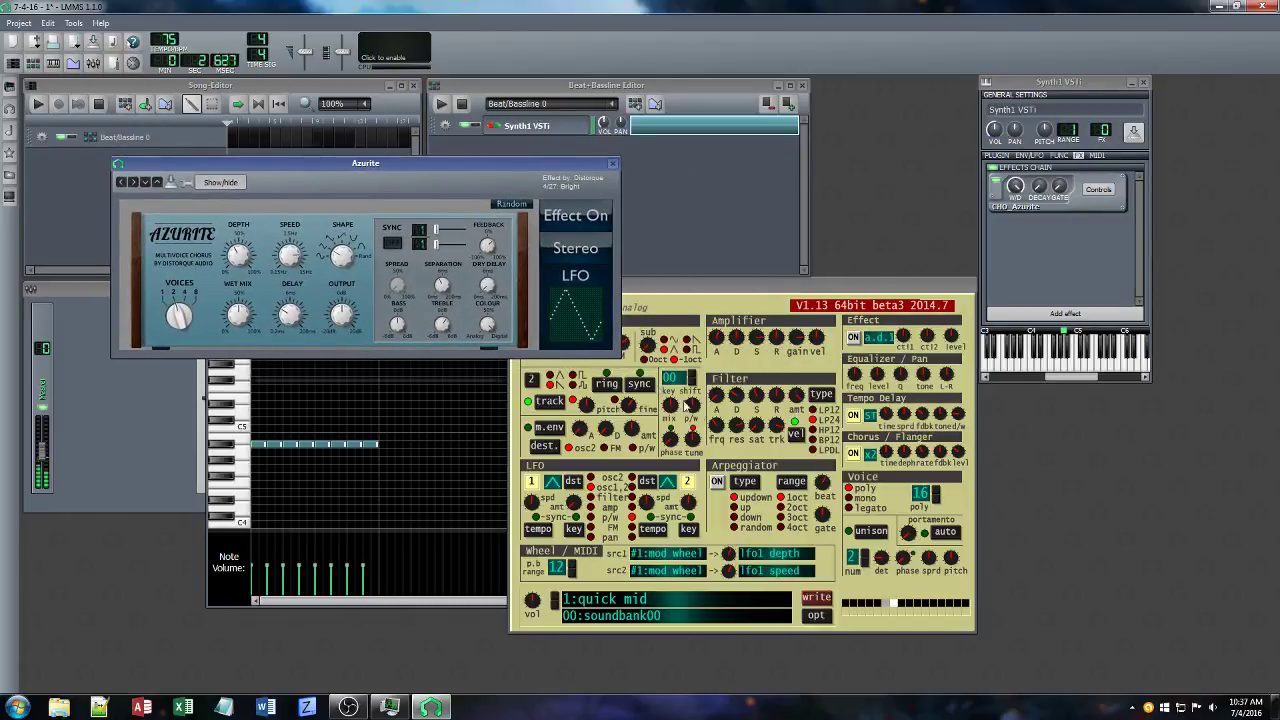
Hide the Synth1 interface to free up access to the track's effects chain.
{"action": "left_click", "coordinate": [648, 346]}
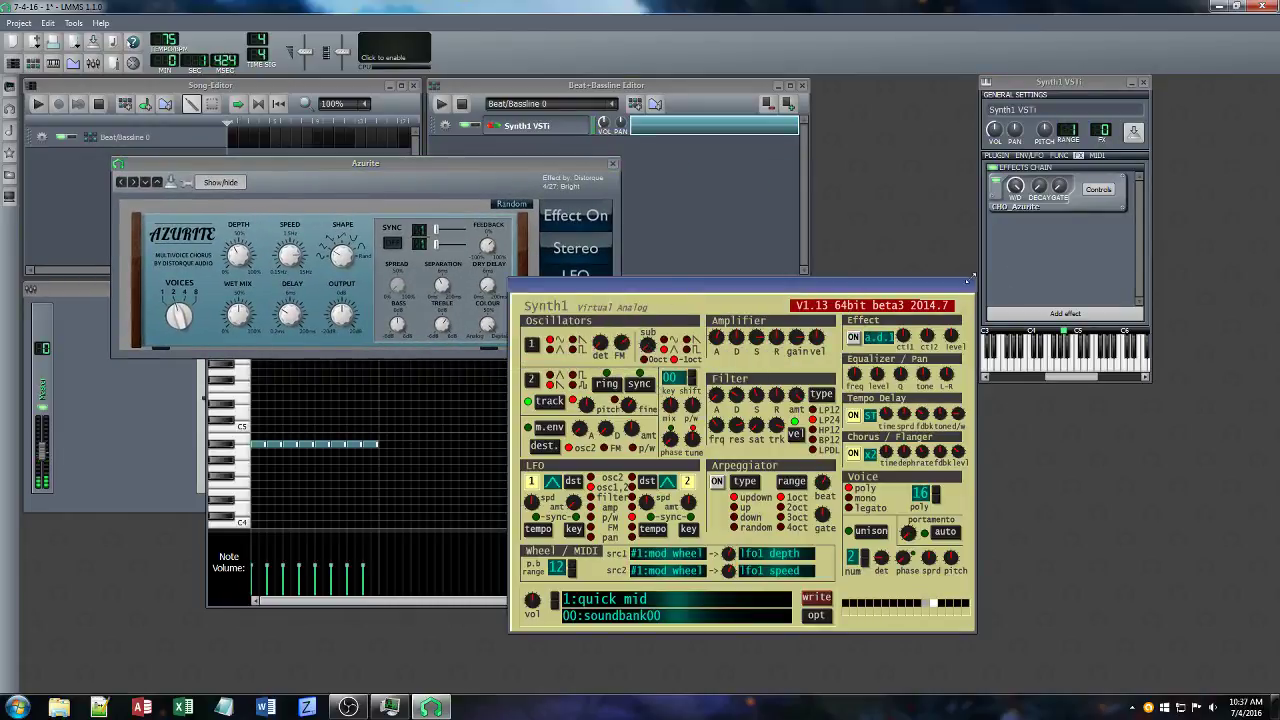
{"action": "right_click", "coordinate": [938, 297]}
{"action": "left_click", "coordinate": [966, 344]}
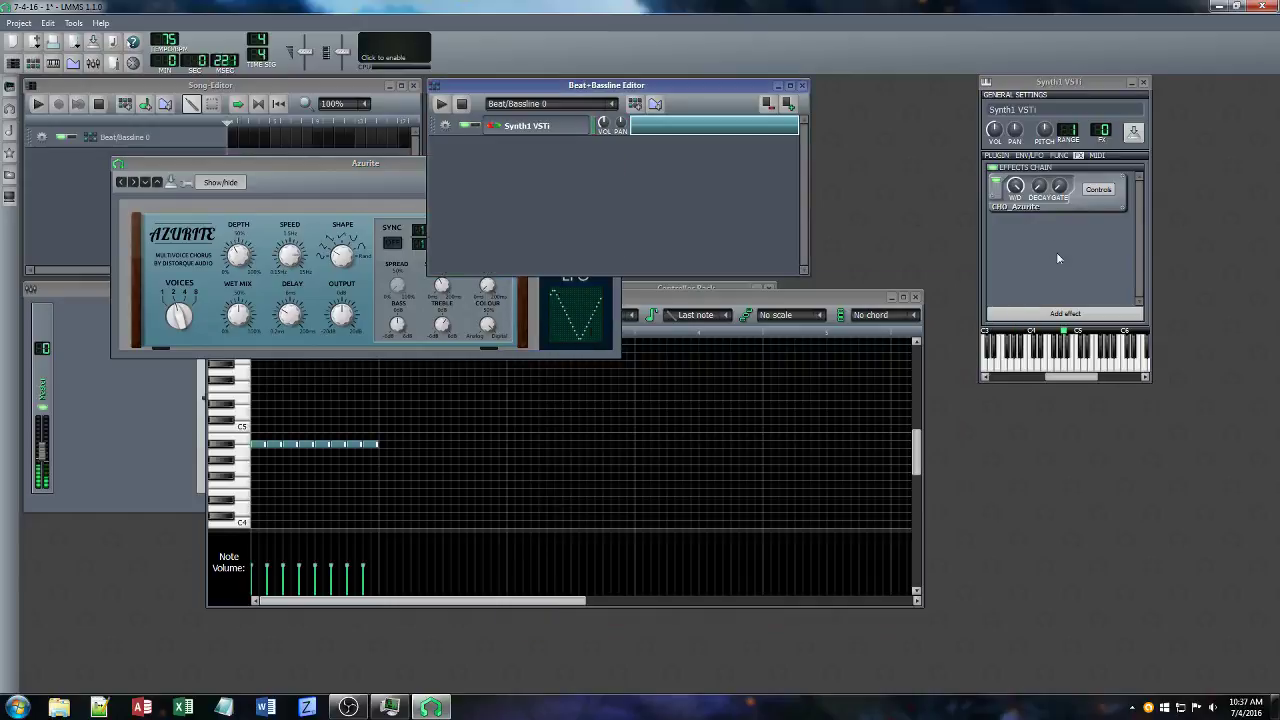
Add the LADSPA Calf Reverb effect to the Synth1 track and adjust its wet amount and high-frequency damping.
{"action": "left_click", "coordinate": [1045, 314]}
{"action": "type", "text": "verb"}
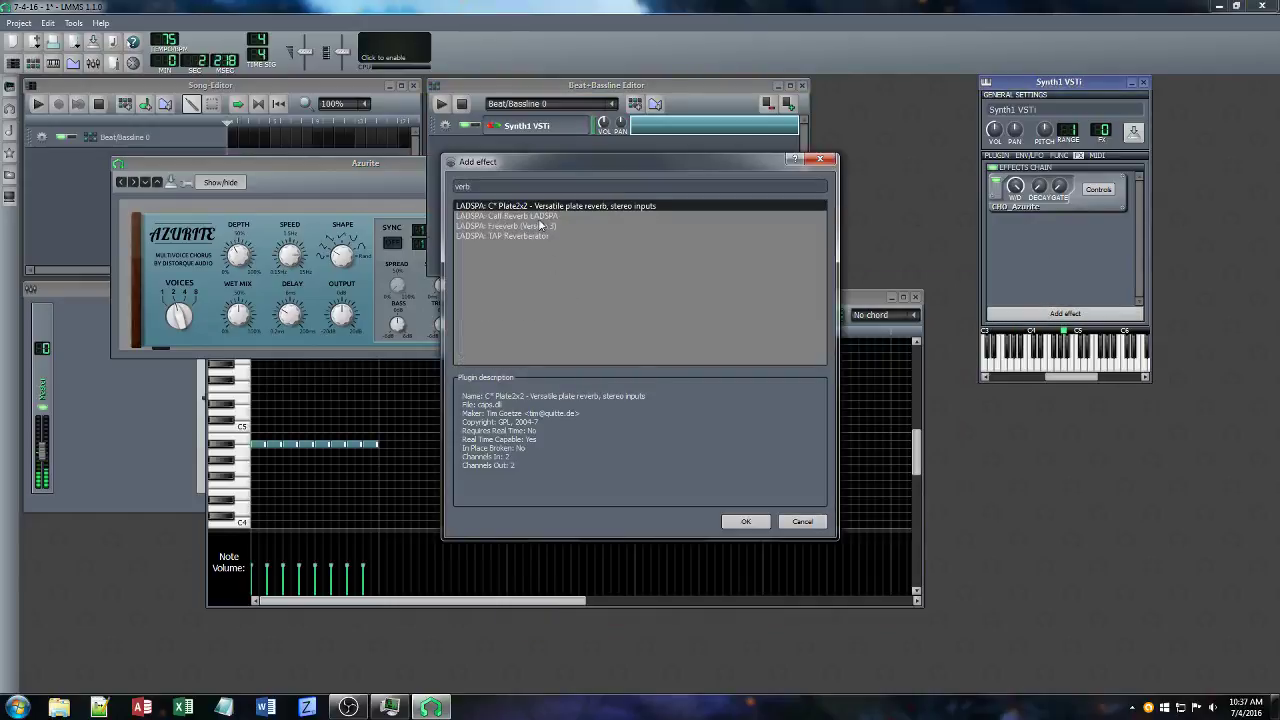
{"action": "left_click", "coordinate": [539, 217]}
{"action": "left_click", "coordinate": [746, 521]}
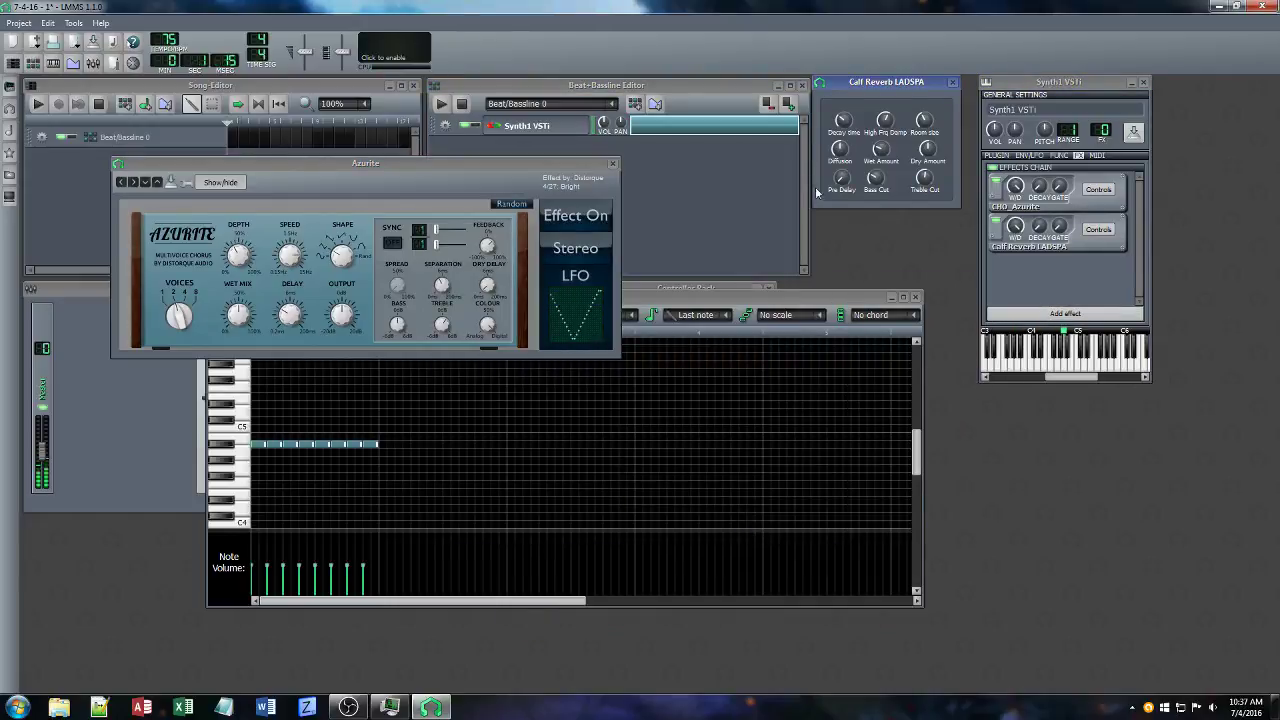
{"action": "left_click_drag", "start_coordinate": [877, 149], "coordinate": [929, 200]}
{"action": "left_click", "coordinate": [884, 120]}
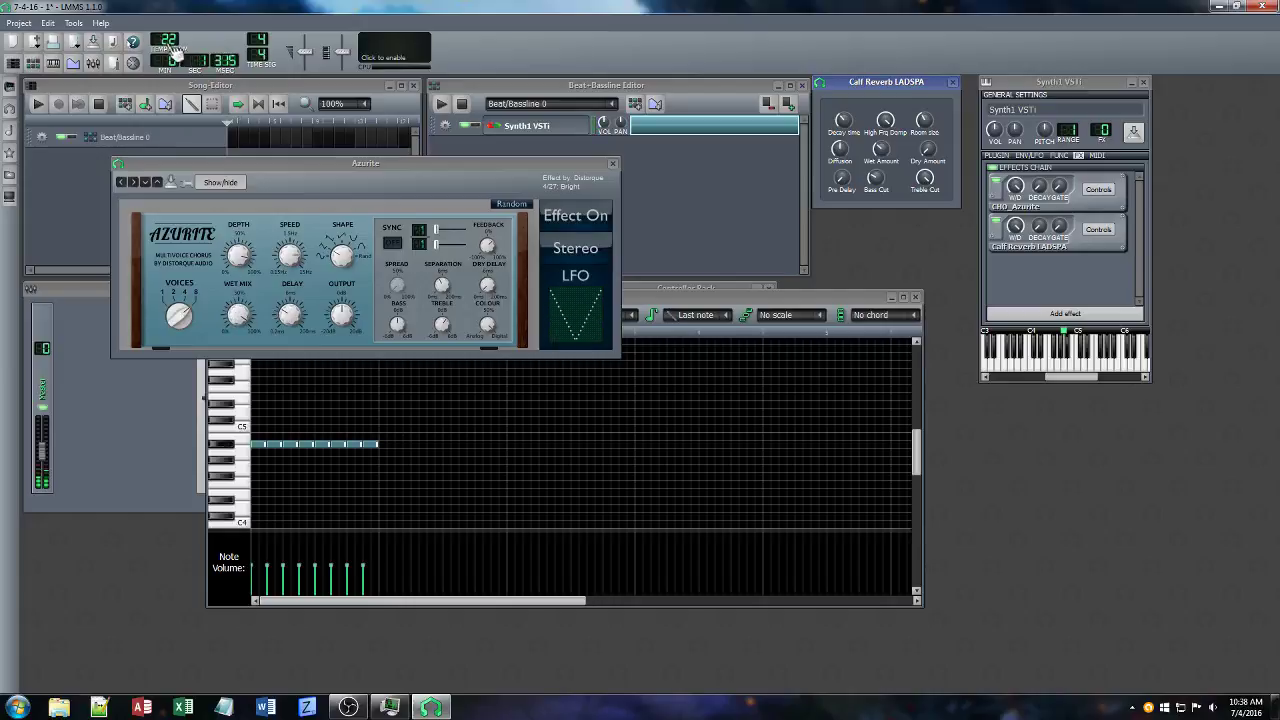
Show the Synth1 interface from its track and adjust the filter resonance and oscillator controls.
{"action": "left_click", "coordinate": [530, 126]}
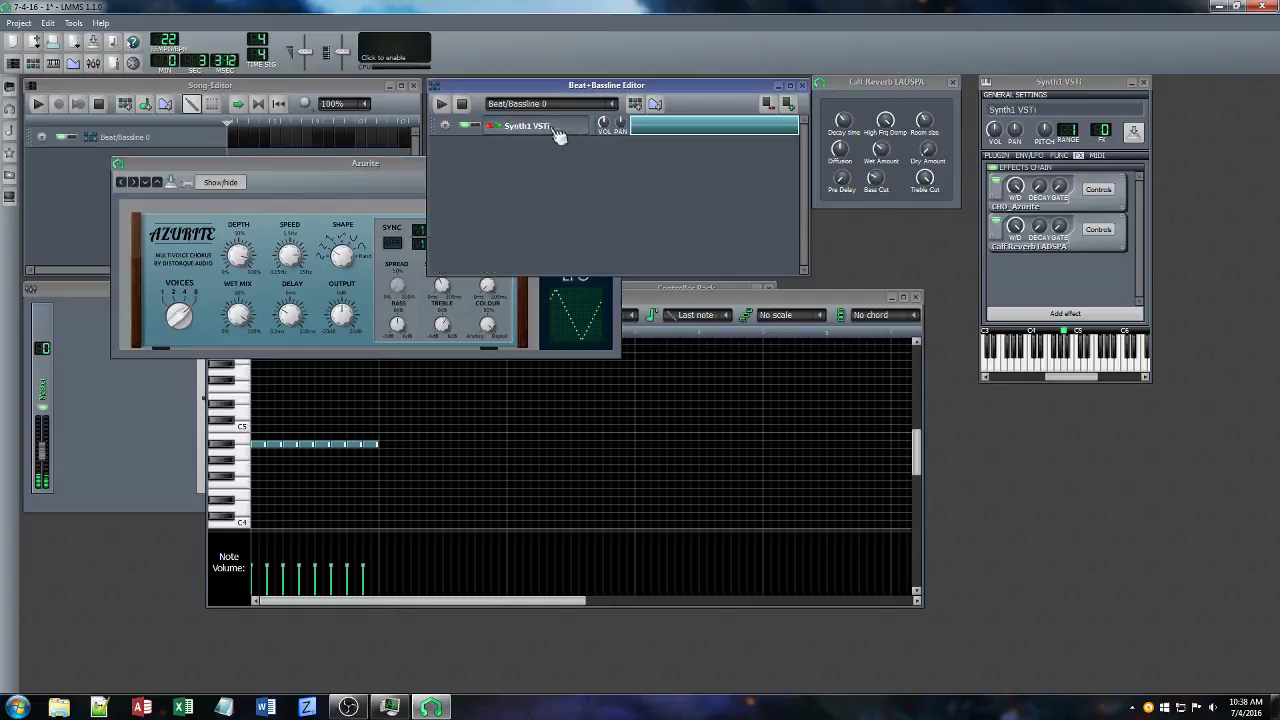
{"action": "left_click", "coordinate": [549, 133]}
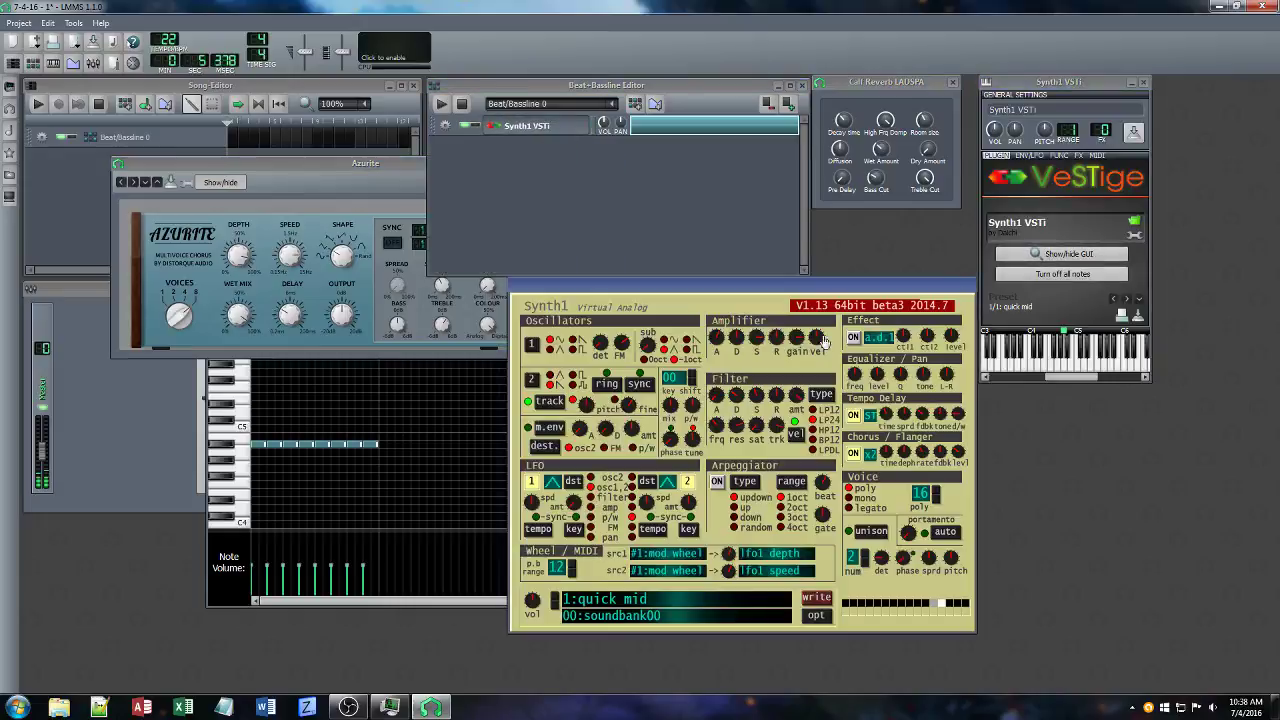
{"action": "mouse_move", "coordinate": [771, 428]}
{"action": "left_mouse_down"}
{"action": "mouse_move", "coordinate": [770, 459]}
{"action": "mouse_move", "coordinate": [772, 423]}
{"action": "mouse_move", "coordinate": [751, 420]}
{"action": "mouse_move", "coordinate": [754, 397]}
{"action": "mouse_move", "coordinate": [731, 438]}
{"action": "mouse_move", "coordinate": [731, 426]}
{"action": "mouse_move", "coordinate": [737, 447]}
{"action": "left_mouse_up"}
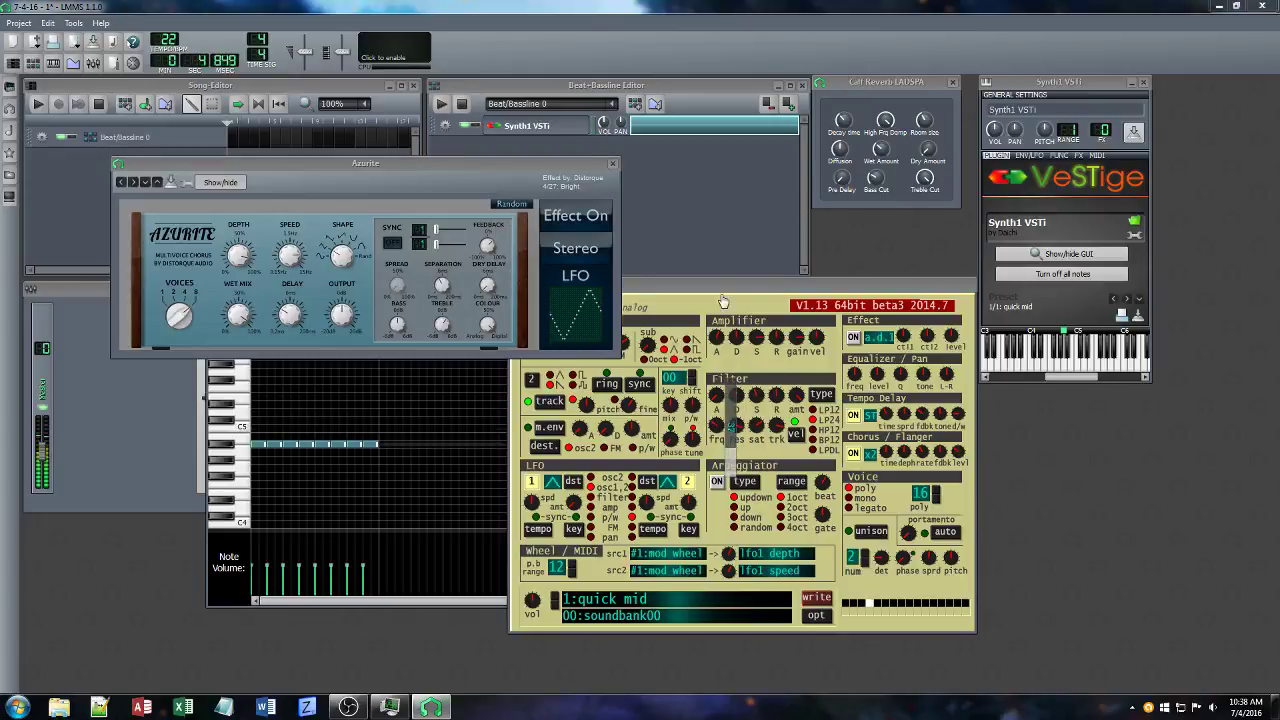
{"action": "left_click", "coordinate": [723, 302]}
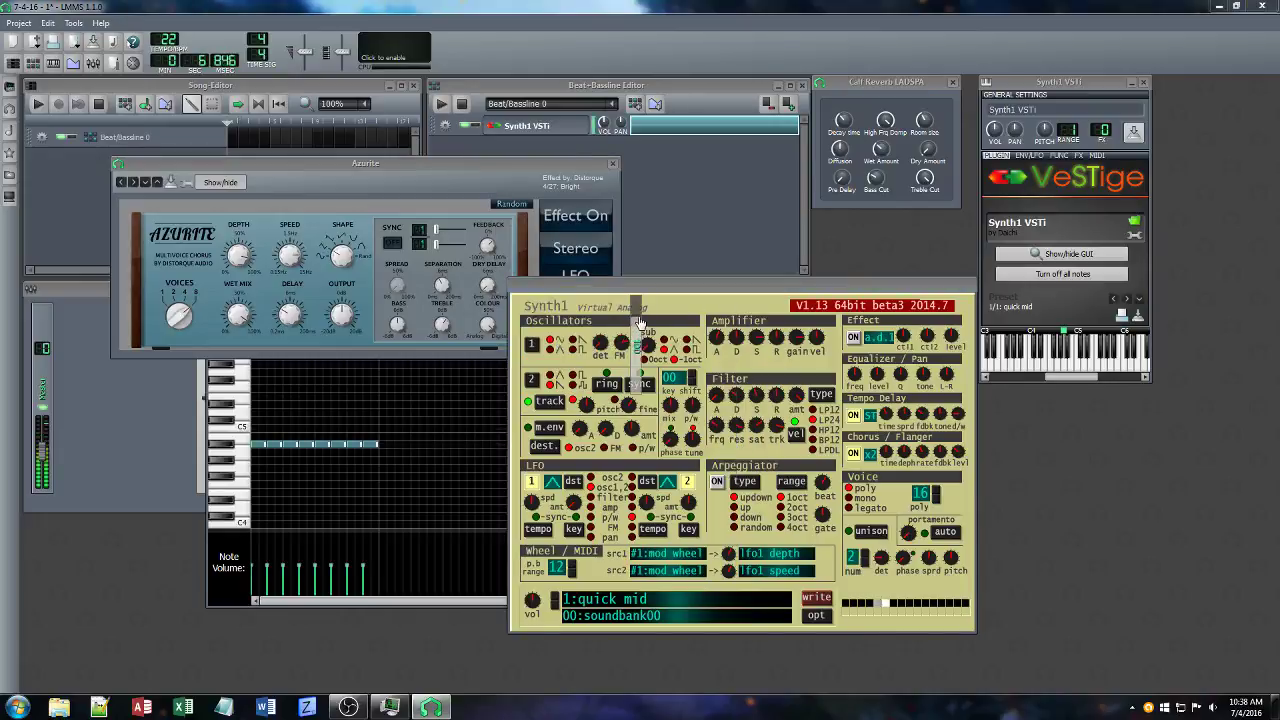
{"action": "mouse_move", "coordinate": [600, 345]}
{"action": "left_mouse_down"}
{"action": "mouse_move", "coordinate": [614, 390]}
{"action": "mouse_move", "coordinate": [613, 361]}
{"action": "left_mouse_up"}
{"action": "left_click", "coordinate": [616, 356]}
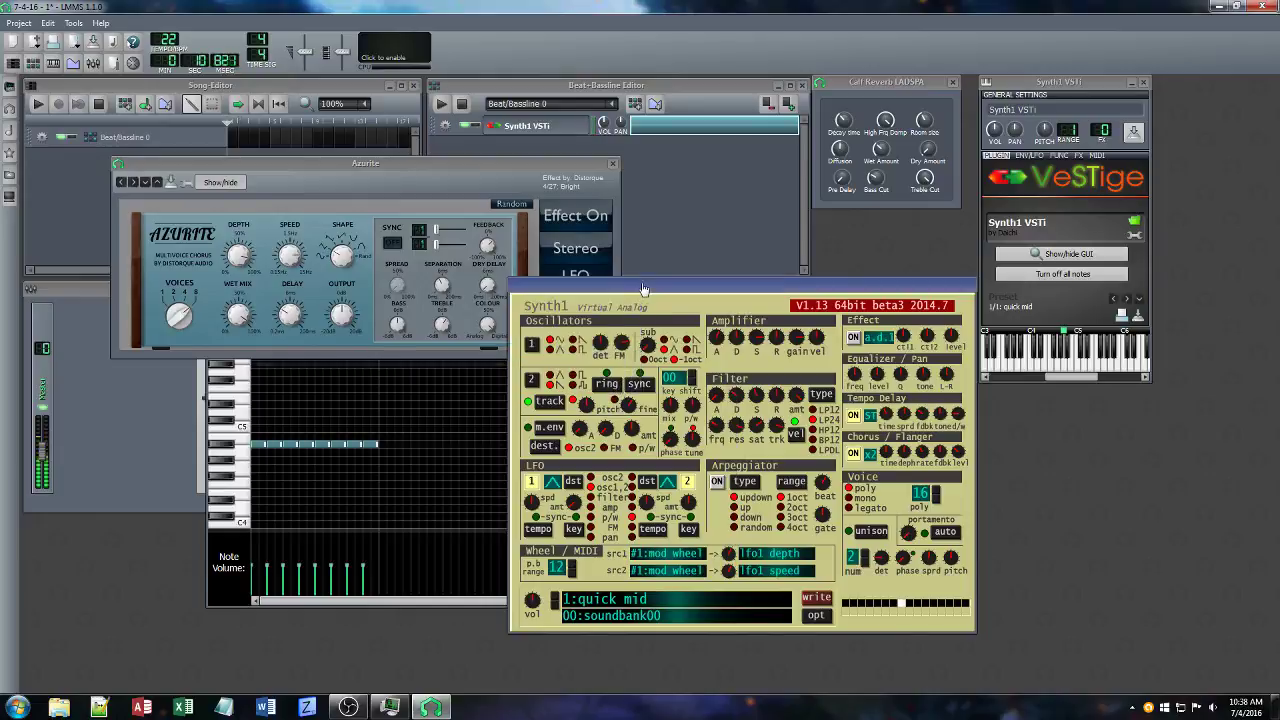
Reposition the Synth1 interface and show the Synth1 VSTi track's effects chain.
{"action": "left_click_drag", "start_coordinate": [651, 288], "coordinate": [883, 336]}
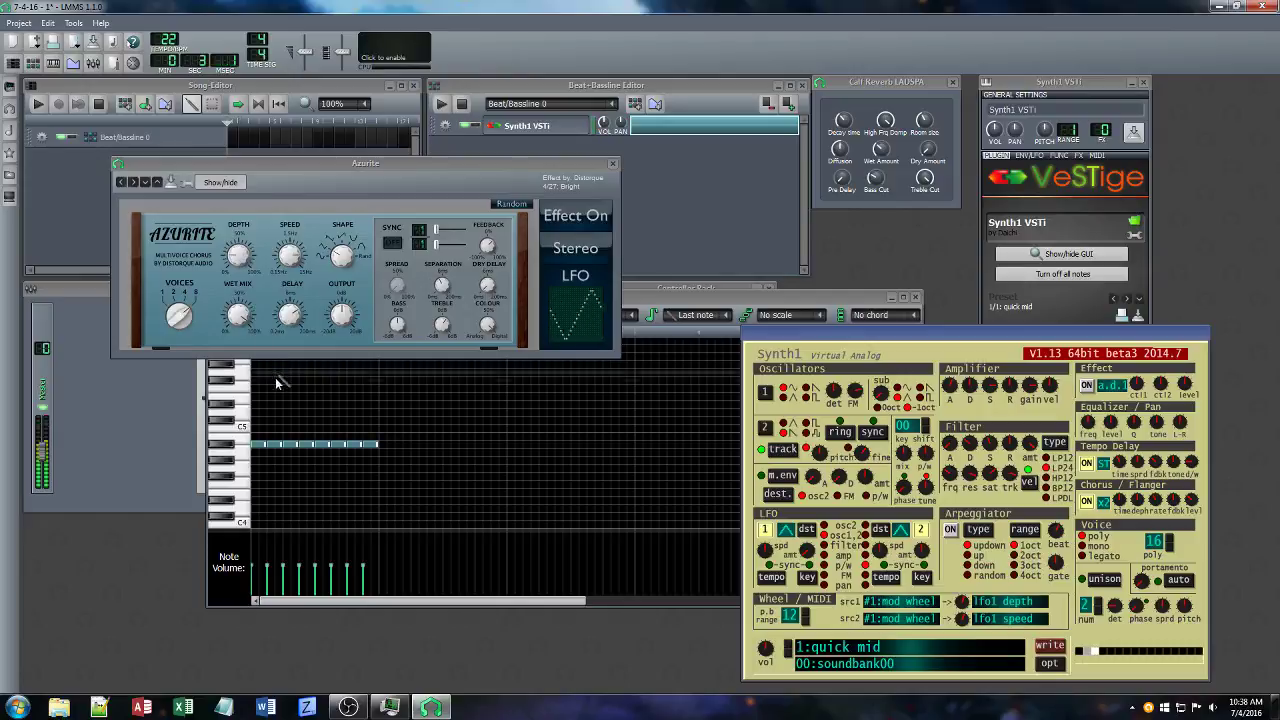
{"action": "left_click", "coordinate": [1077, 156]}
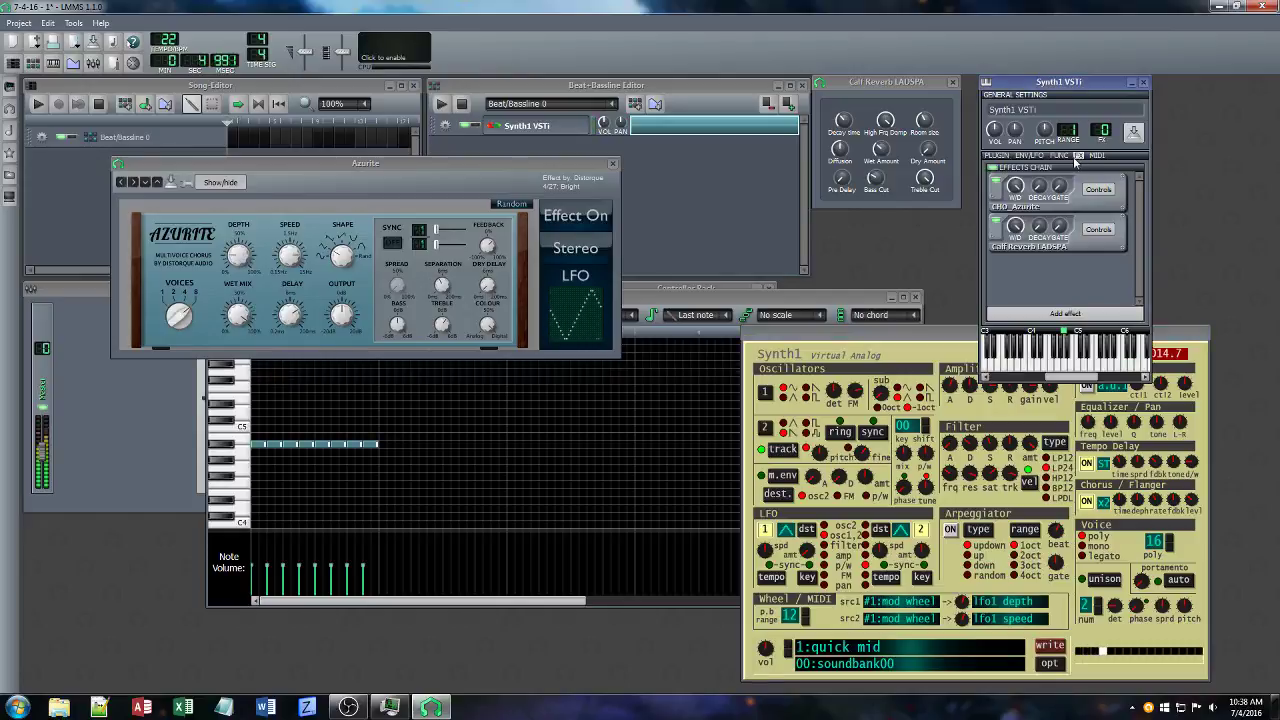
{"action": "left_click_drag", "start_coordinate": [925, 337], "coordinate": [606, 315]}
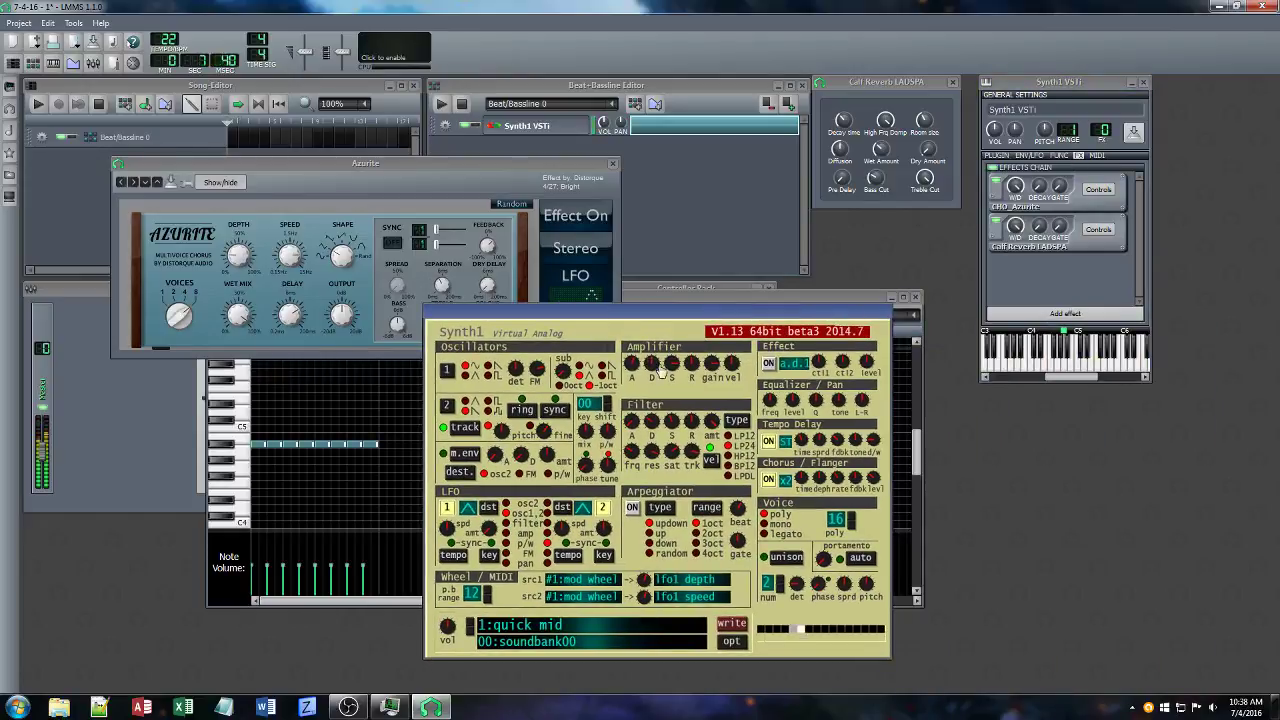
Adjust Synth1's amplifier decay, filter resonance and sub-oscillator level while the pattern plays.
{"action": "left_click_drag", "start_coordinate": [650, 361], "coordinate": [650, 382]}
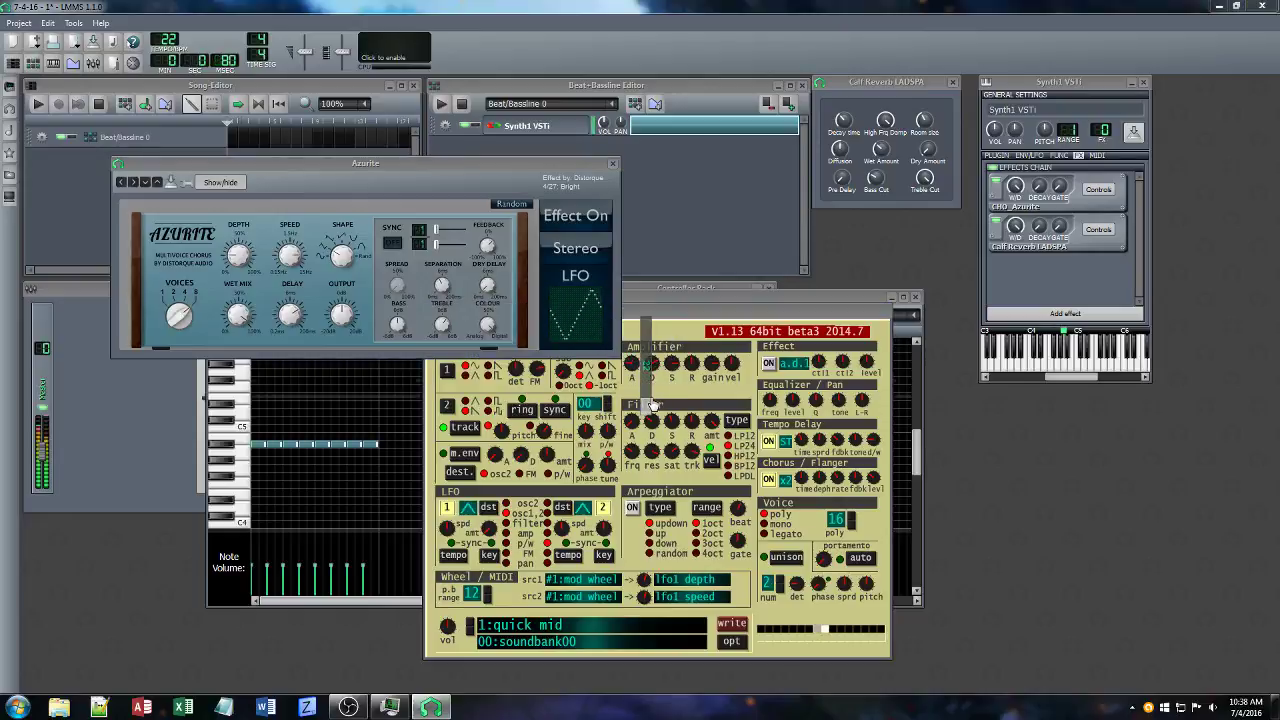
{"action": "left_click", "coordinate": [696, 313]}
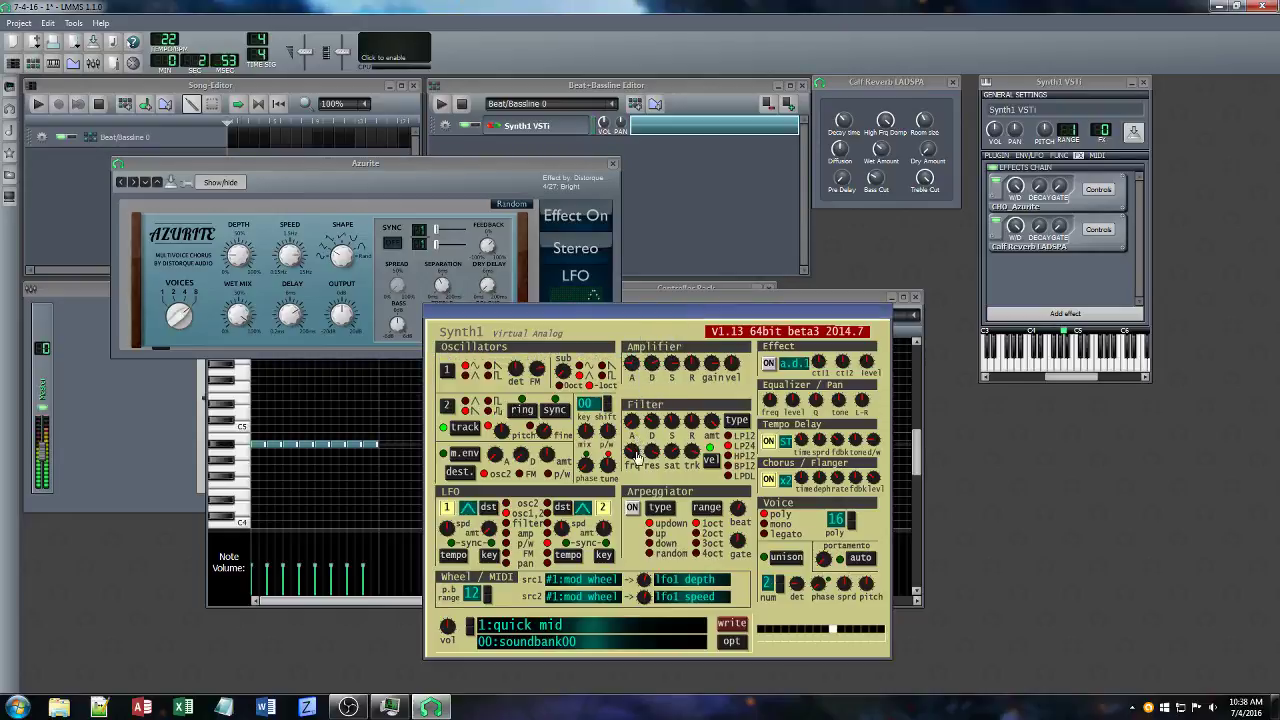
{"action": "left_click_drag", "start_coordinate": [646, 454], "coordinate": [647, 485]}
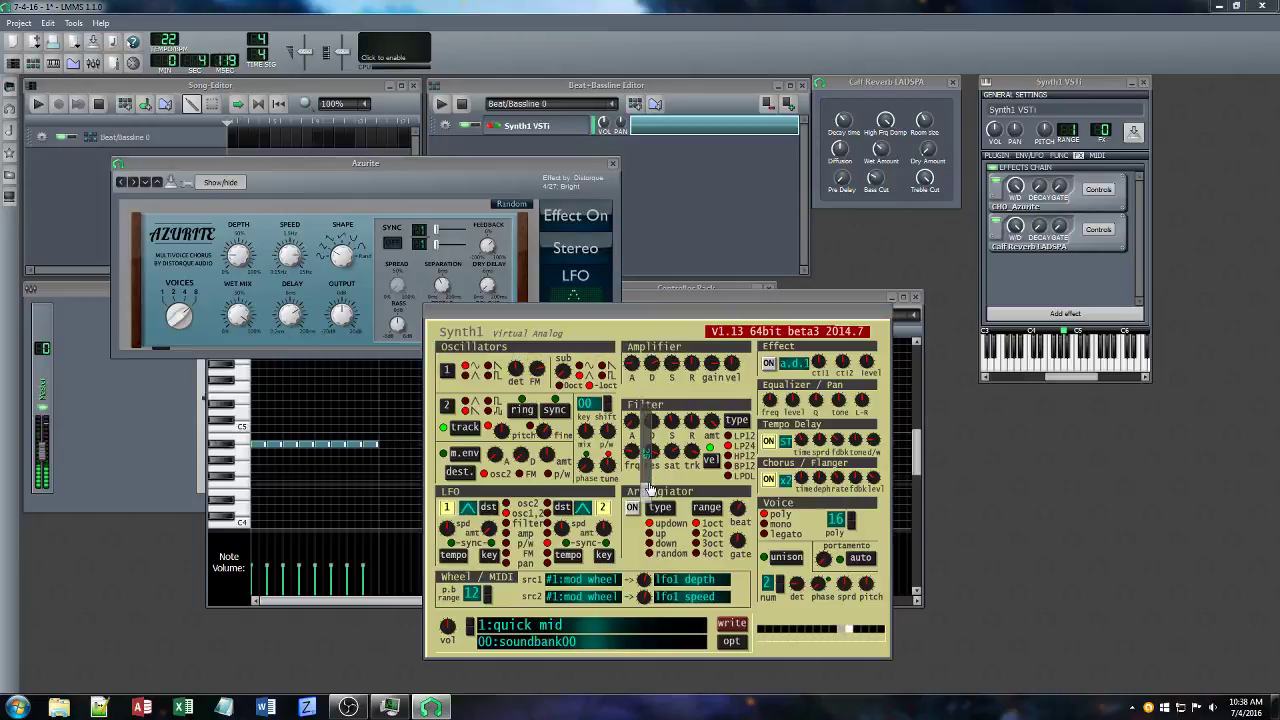
{"action": "left_click_drag", "start_coordinate": [554, 369], "coordinate": [555, 407]}
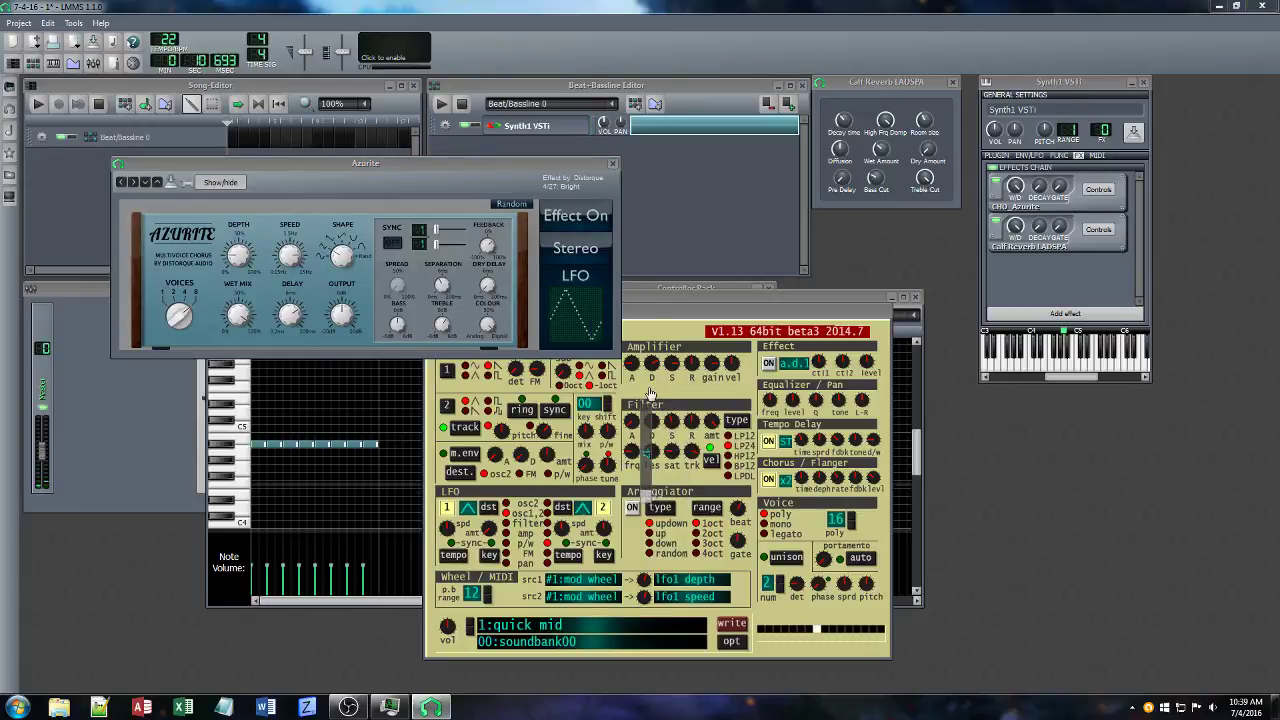
{"action": "left_click", "coordinate": [660, 314]}
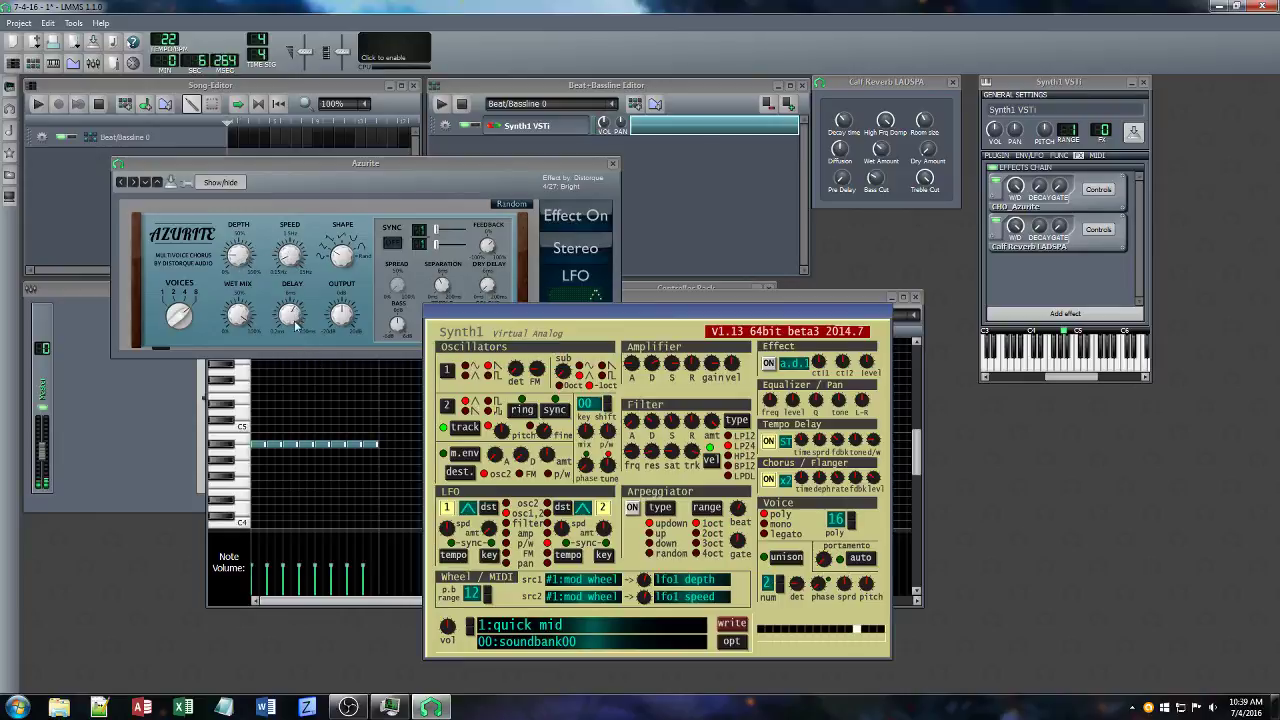
Bring the Piano-Roll forward, set the song tempo to 129 BPM and adjust the Calf Reverb's dry amount.
{"action": "left_click", "coordinate": [289, 361]}
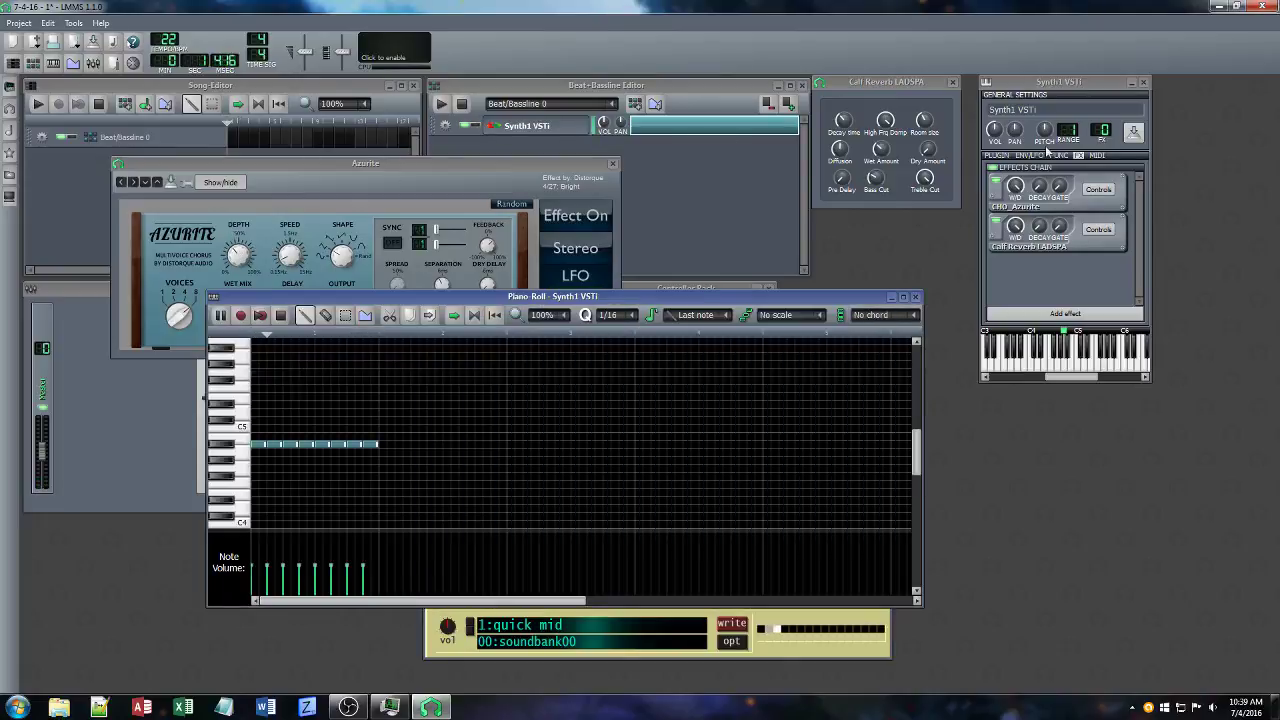
{"action": "left_click", "coordinate": [906, 92]}
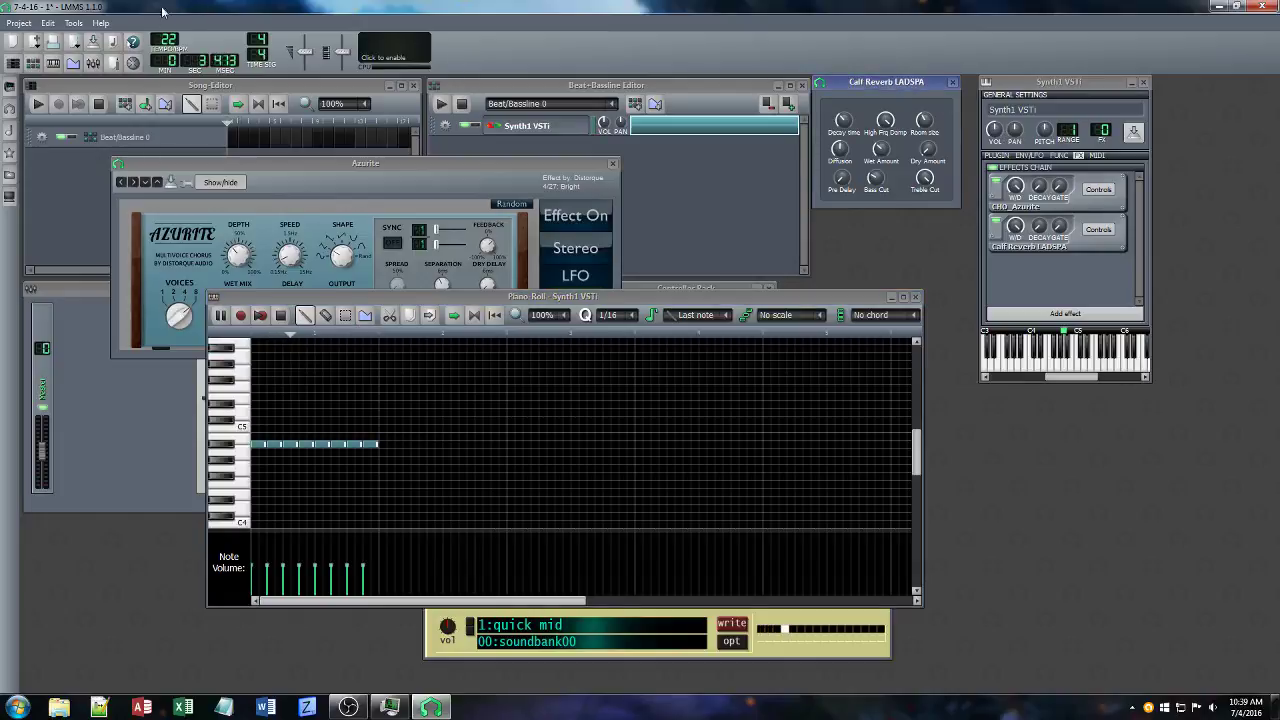
{"action": "left_click_drag", "start_coordinate": [170, 40], "coordinate": [170, 2]}
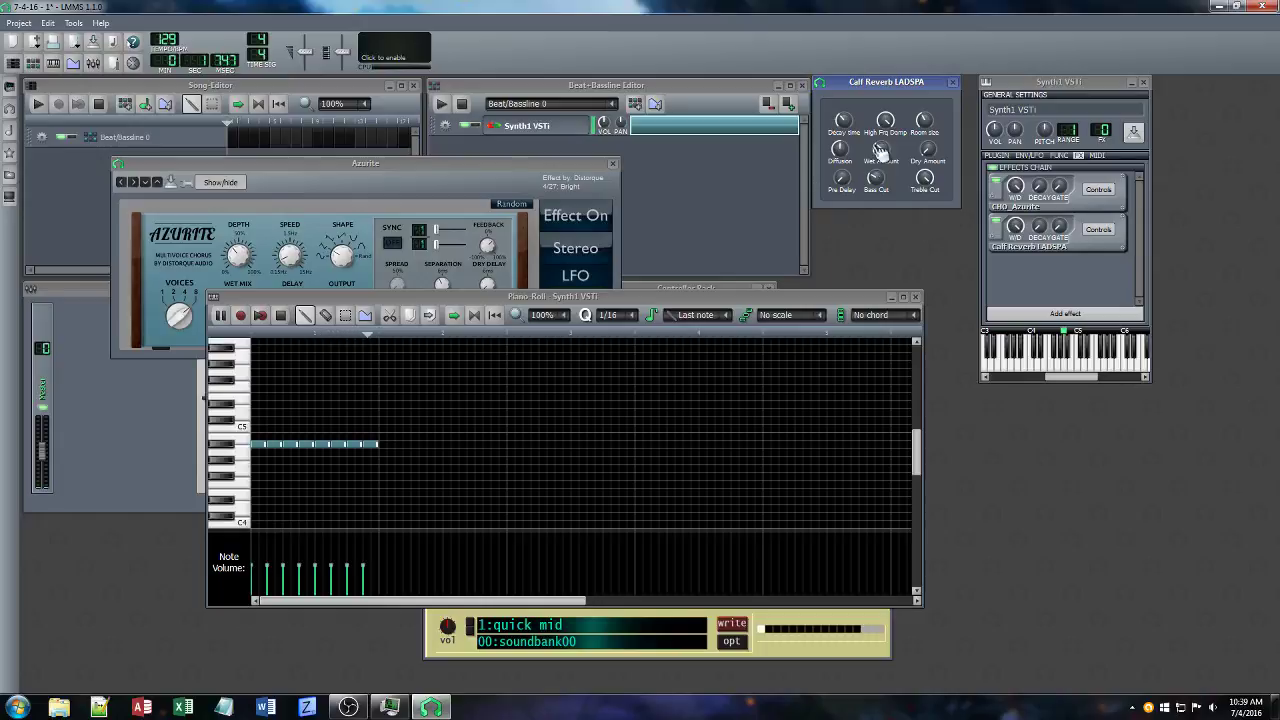
{"action": "mouse_move", "coordinate": [927, 151]}
{"action": "left_mouse_down"}
{"action": "mouse_move", "coordinate": [927, 124]}
{"action": "mouse_move", "coordinate": [926, 150]}
{"action": "left_mouse_up"}
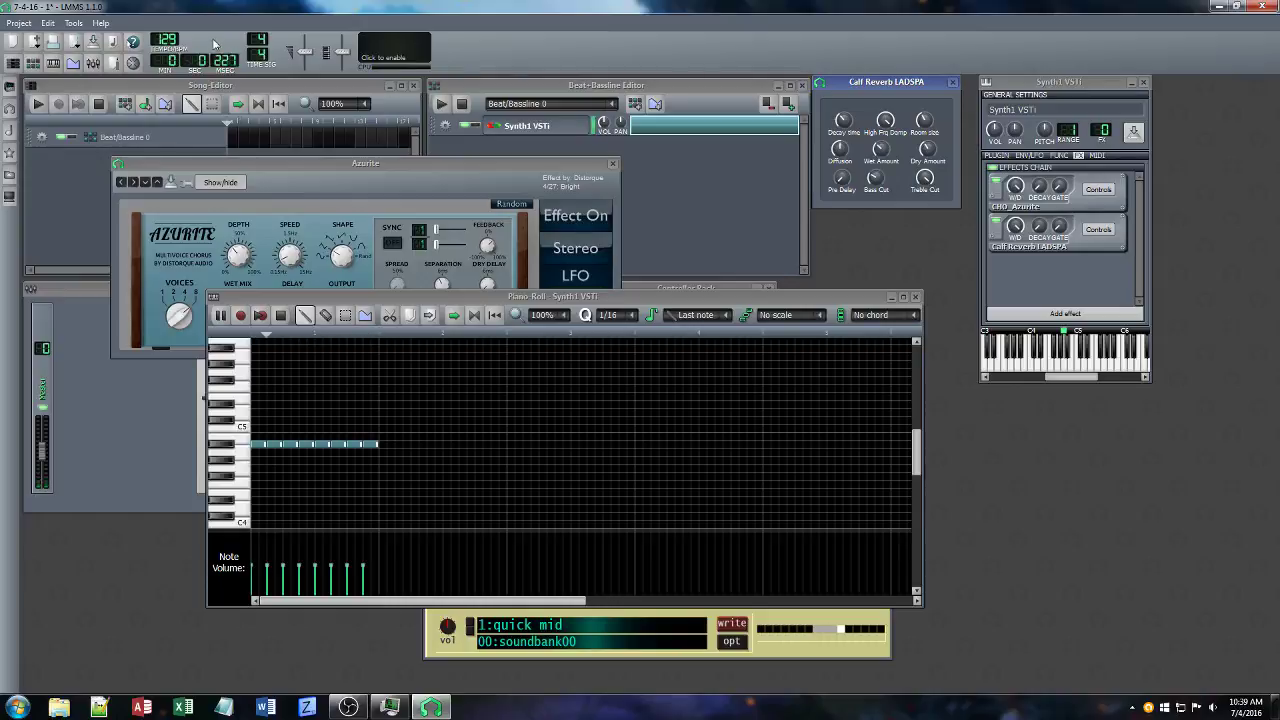
Add a second beat/bassline, Beat/Bassline 1, to the song.
{"action": "left_click", "coordinate": [655, 92]}
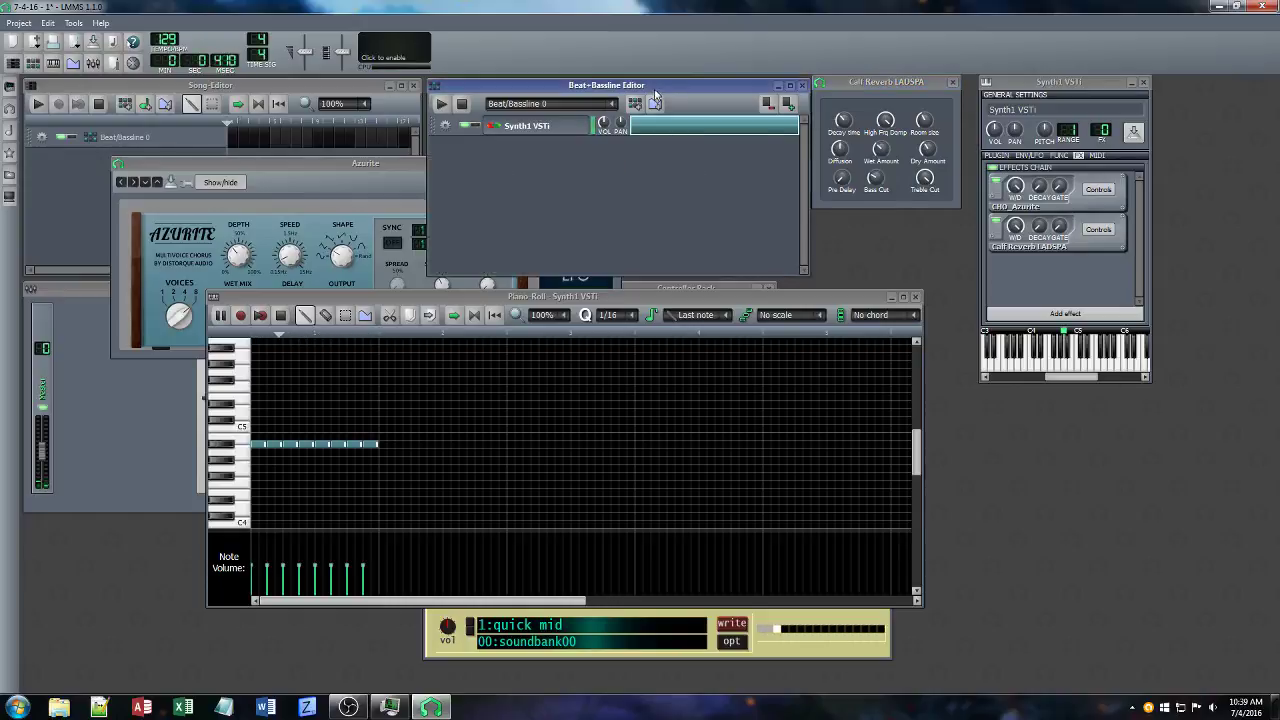
{"action": "left_click", "coordinate": [654, 103]}
{"action": "left_click", "coordinate": [86, 181]}
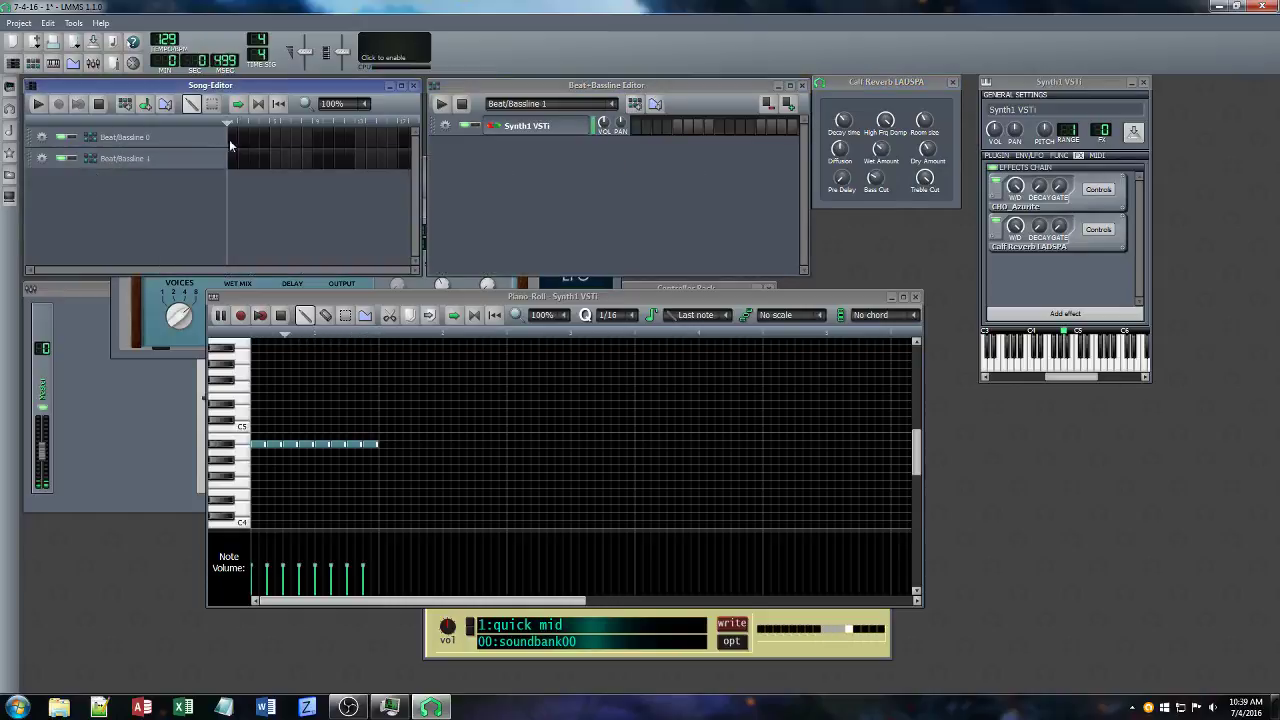
Place a Beat/Bassline 0 segment at the start of the Song-Editor timeline and save the project.
{"action": "left_click", "coordinate": [232, 138]}
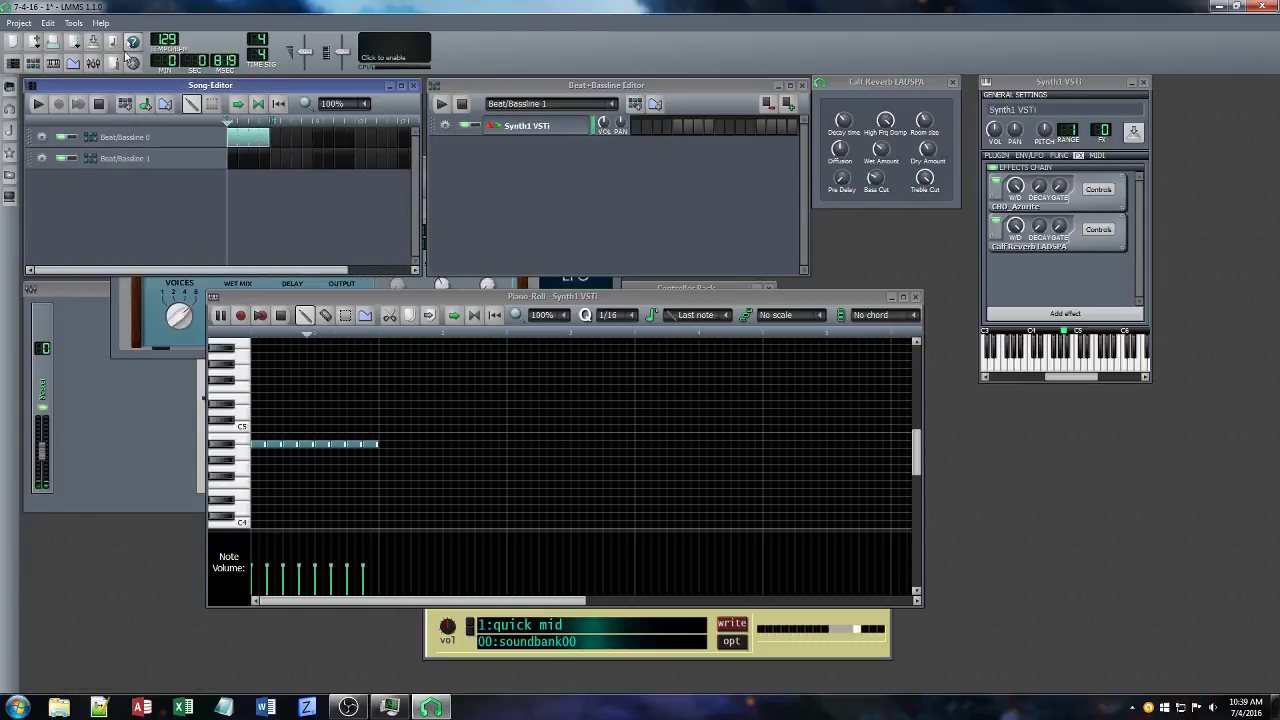
{"action": "key", "text": "ctrl+s"}
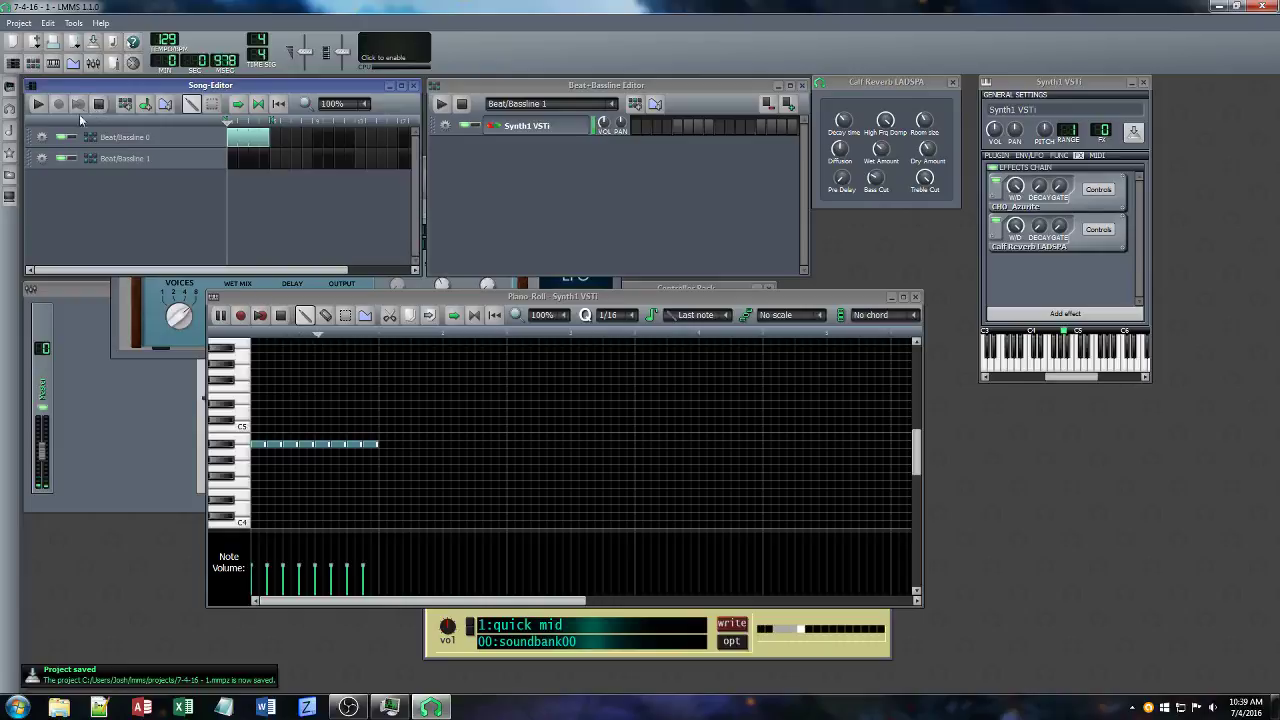
Add a VeSTige instrument track to Beat/Bassline 1 and open its settings window over the Piano-Roll.
{"action": "left_click", "coordinate": [10, 88]}
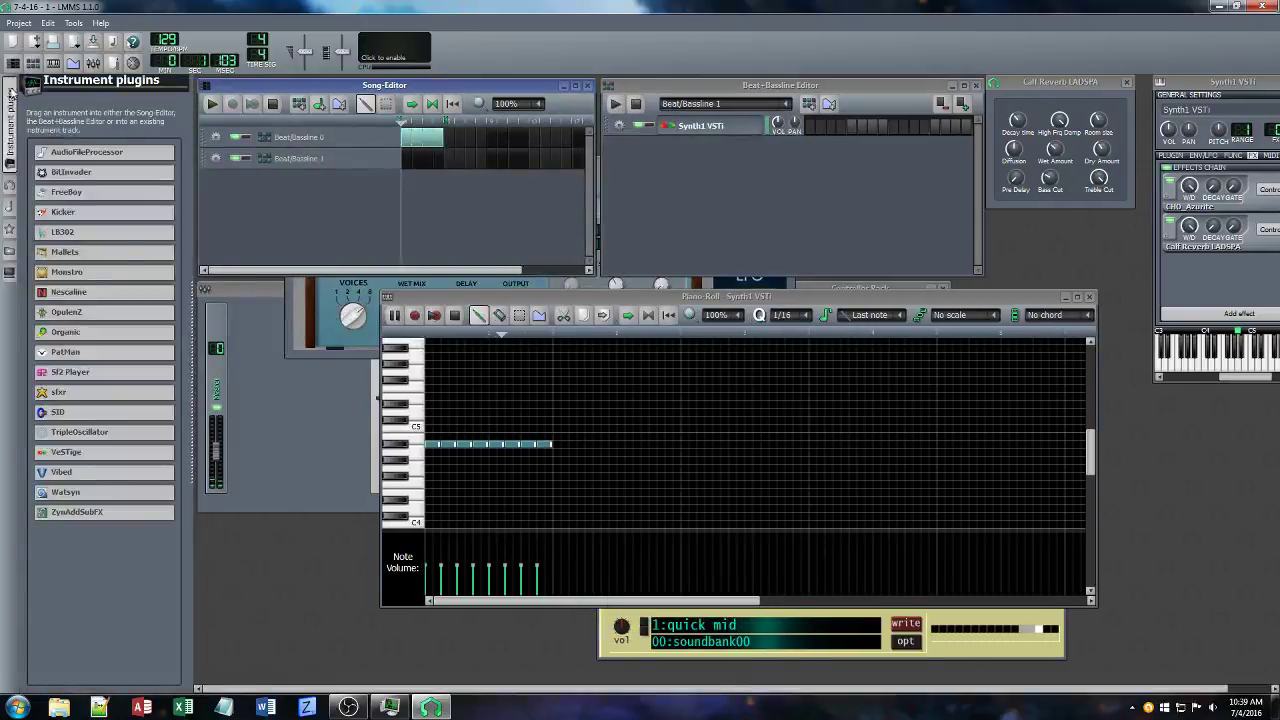
{"action": "left_click_drag", "start_coordinate": [66, 452], "coordinate": [678, 193]}
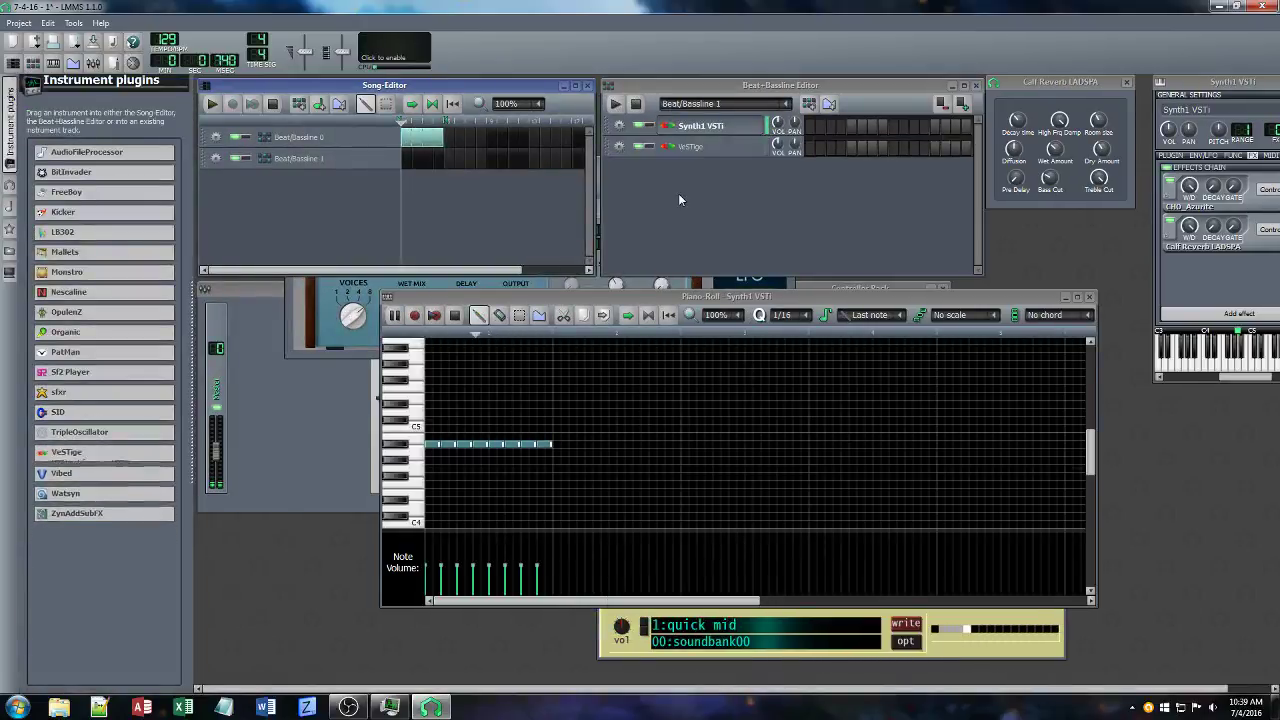
{"action": "left_click", "coordinate": [713, 152]}
{"action": "left_click_drag", "start_coordinate": [1220, 357], "coordinate": [970, 316]}
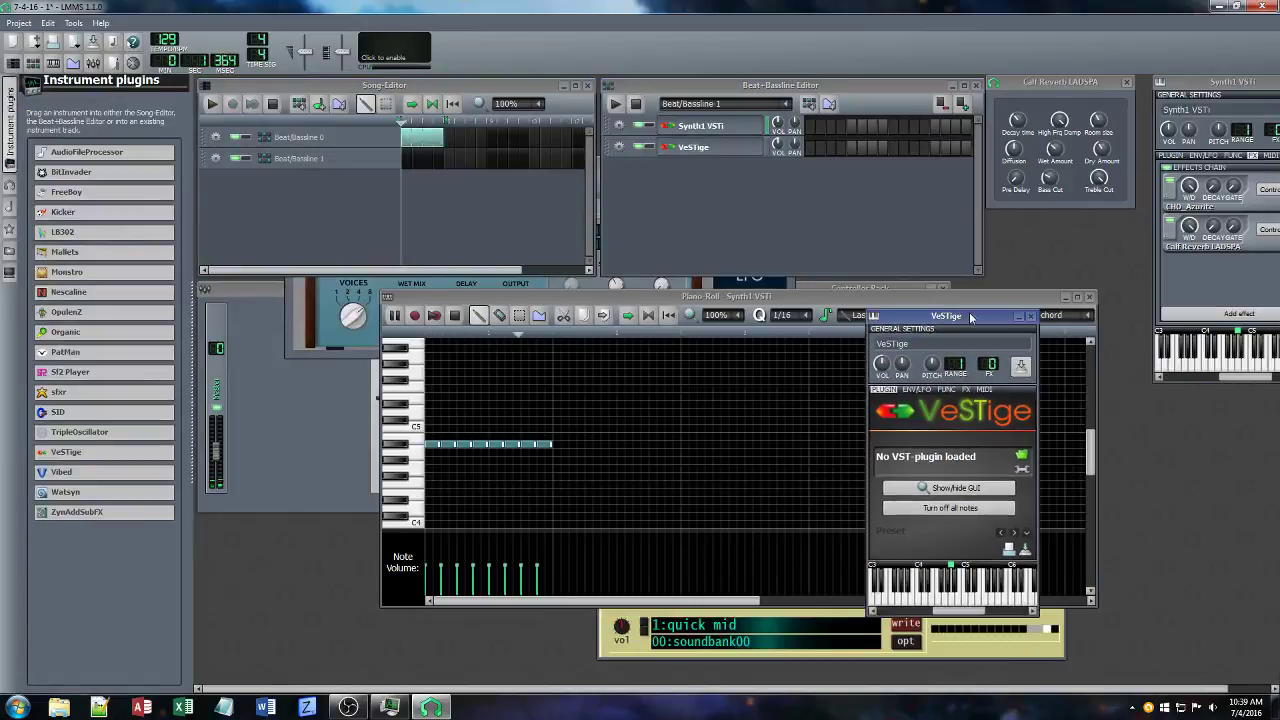
Load a synth plugin from the VST Instruments folder's Synths subfolder into the new VeSTige track.
{"action": "left_click", "coordinate": [1021, 455]}
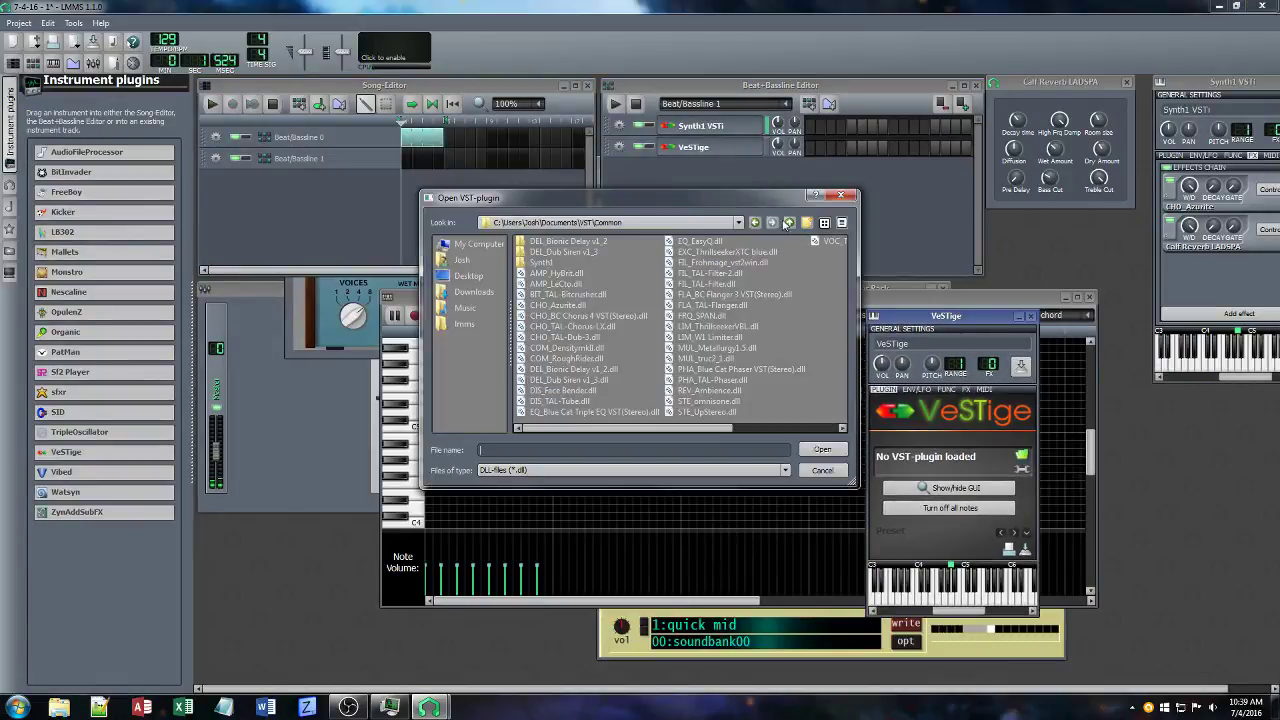
{"action": "left_click", "coordinate": [788, 222]}
{"action": "double_click", "coordinate": [543, 255]}
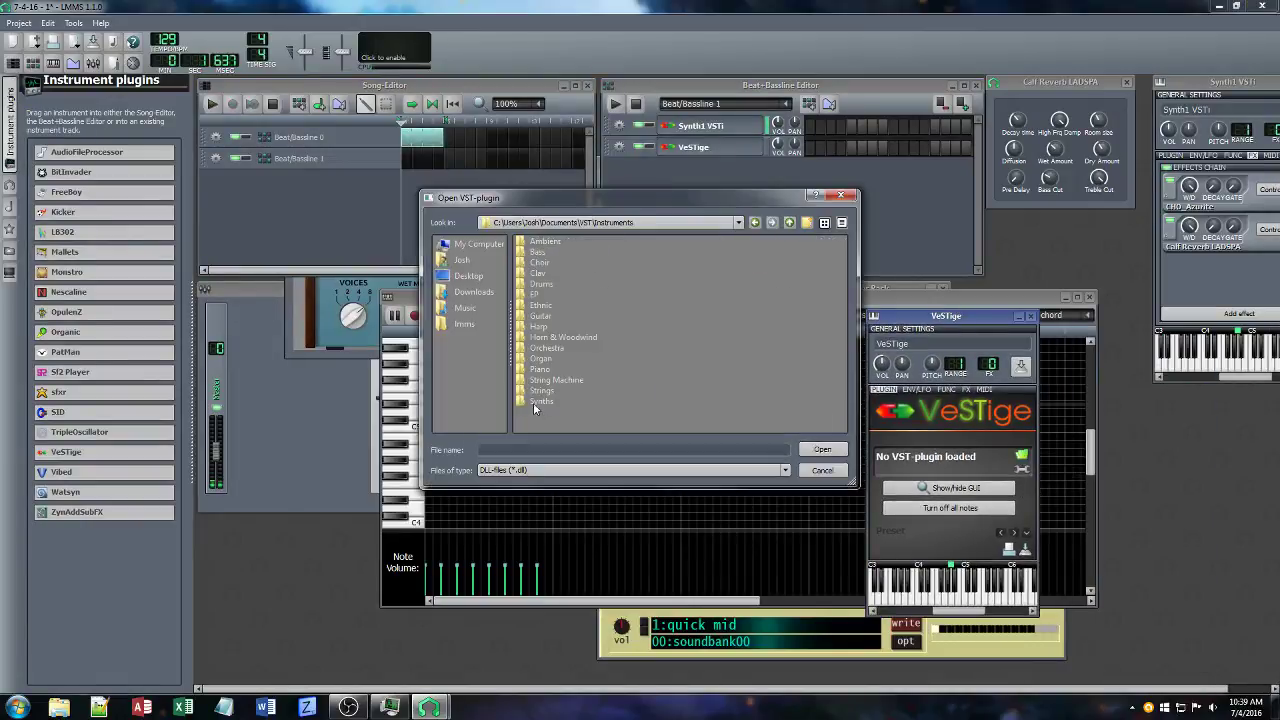
{"action": "double_click", "coordinate": [533, 402]}
{"action": "double_click", "coordinate": [639, 302]}
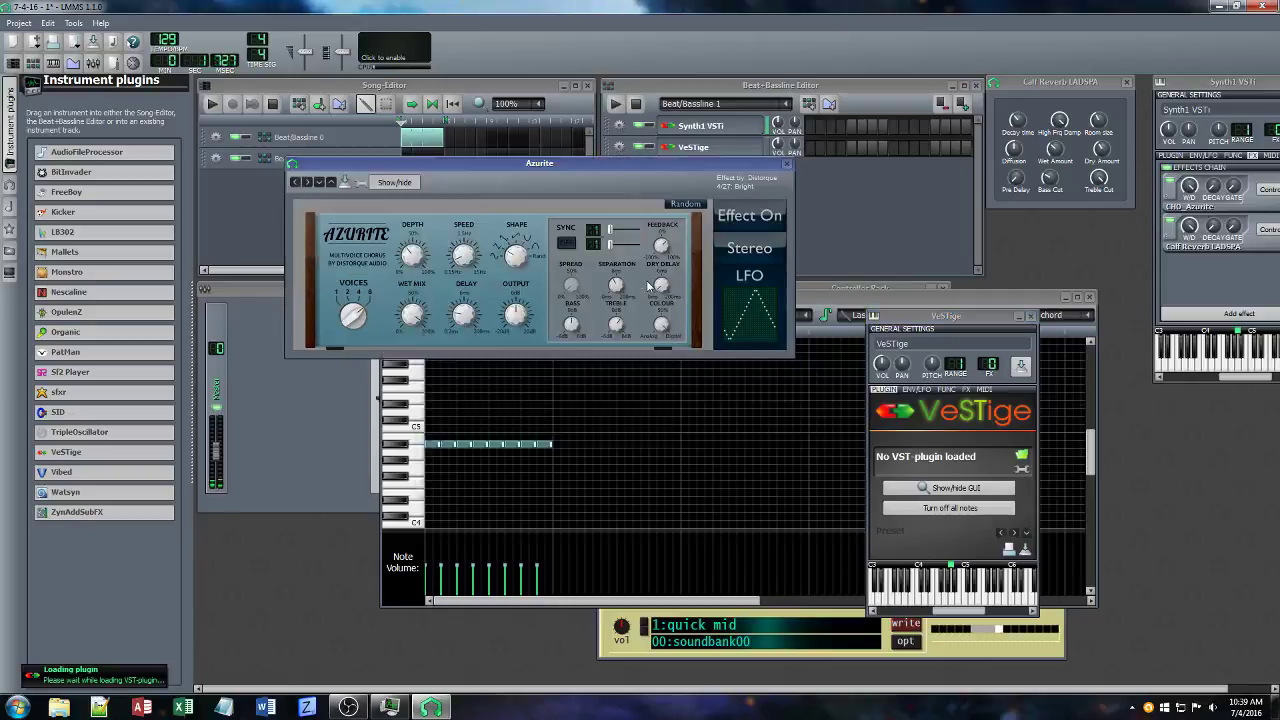
Close the Azurite, Piano-Roll, extra Synth1, Controller Rack and Calf Reverb windows, and move the first Synth1 track's settings window fully into view.
{"action": "left_click", "coordinate": [787, 163]}
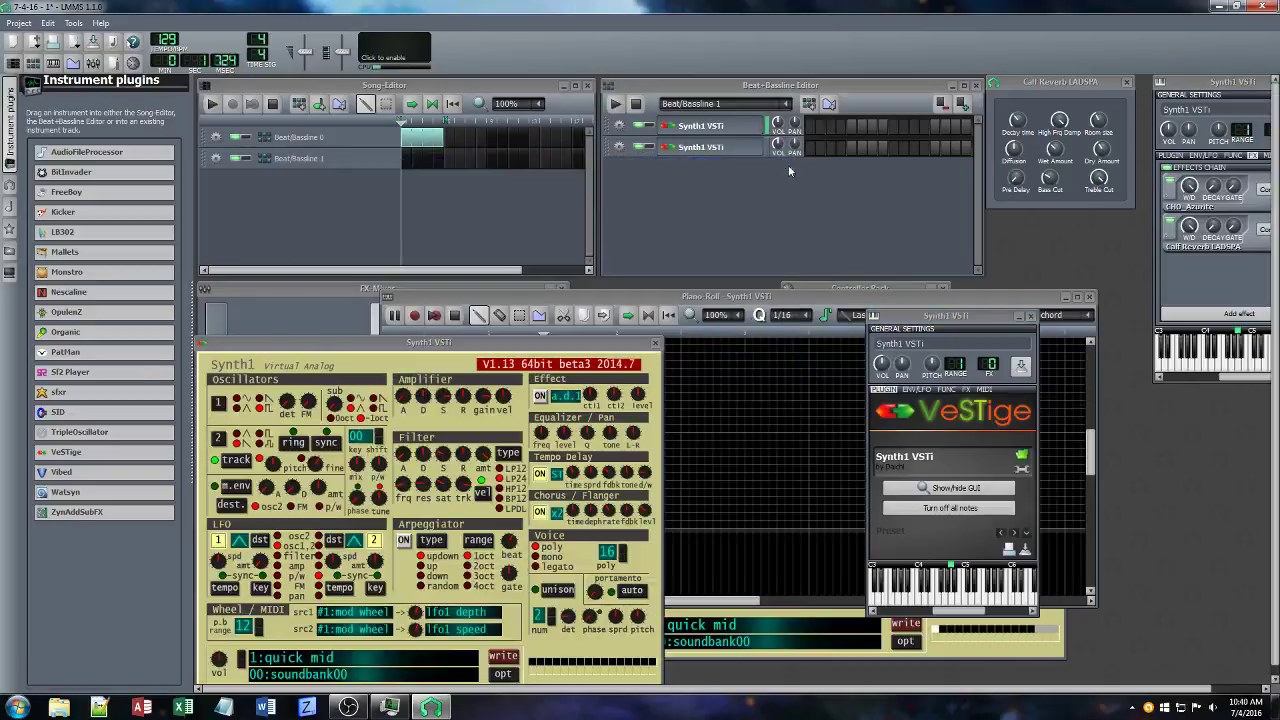
{"action": "left_click", "coordinate": [1089, 297]}
{"action": "left_click", "coordinate": [942, 318]}
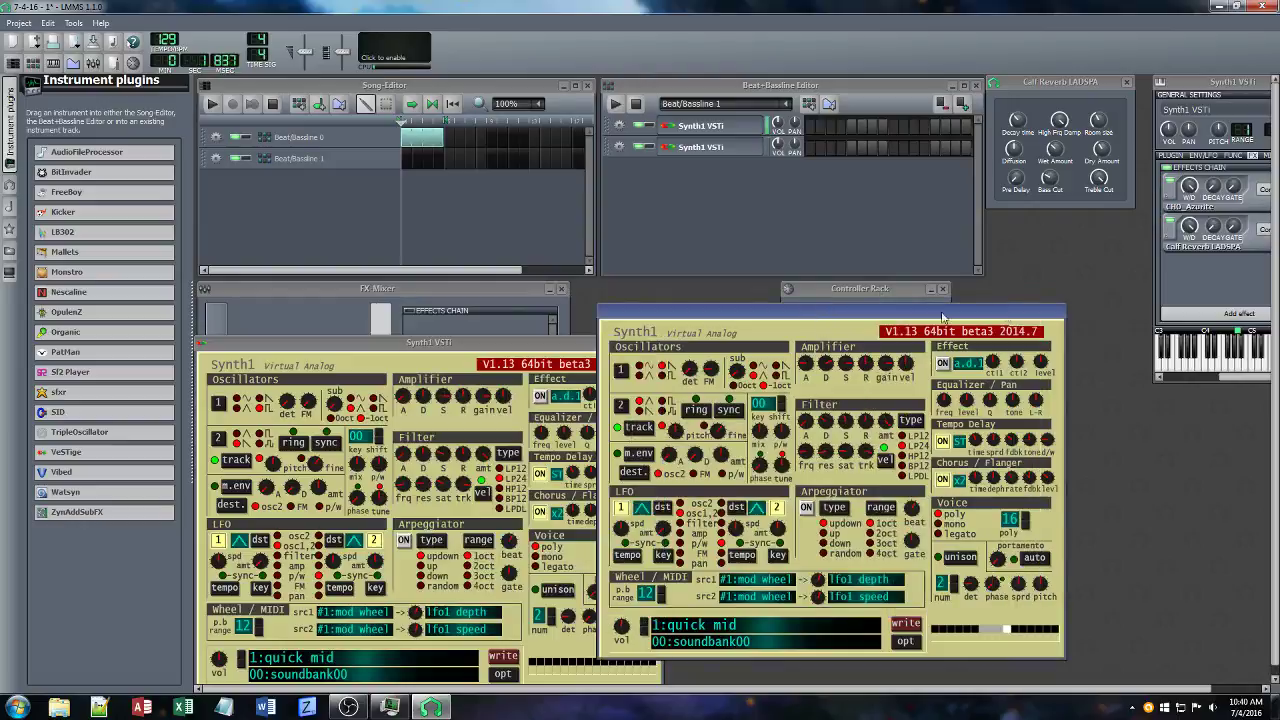
{"action": "right_click", "coordinate": [1030, 310]}
{"action": "left_click", "coordinate": [1068, 363]}
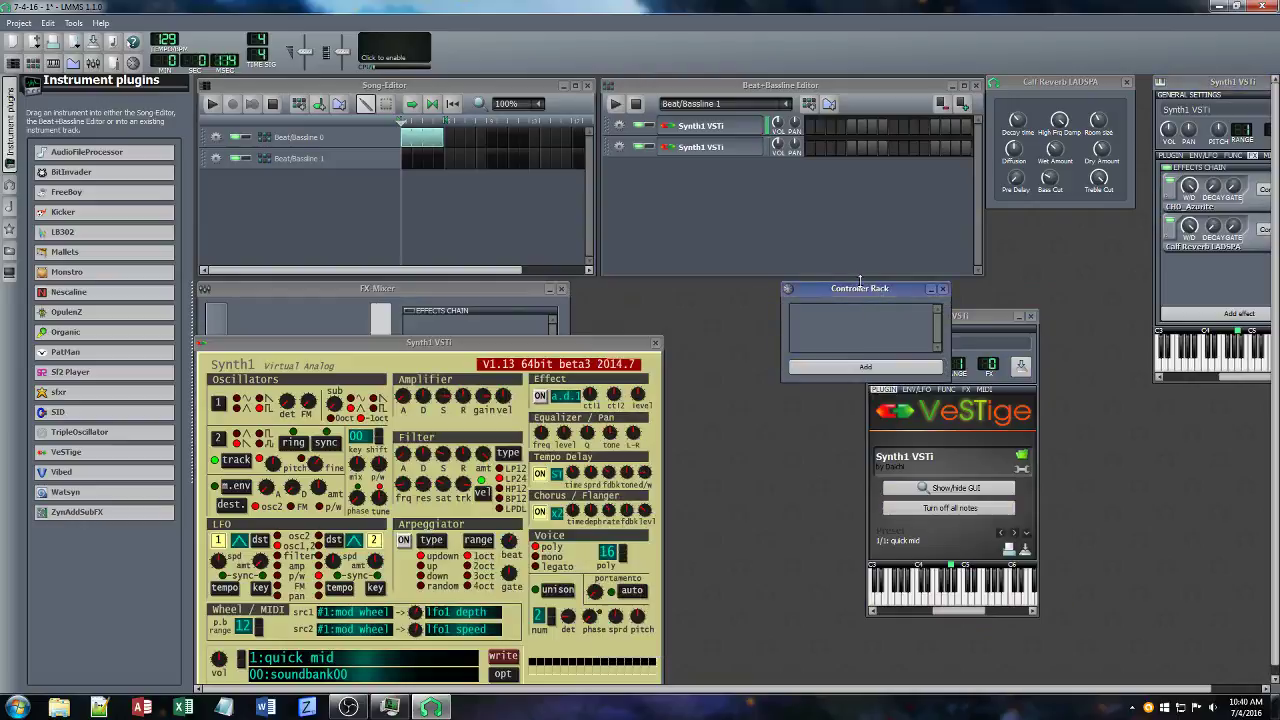
{"action": "left_click", "coordinate": [941, 290]}
{"action": "left_click", "coordinate": [1127, 84]}
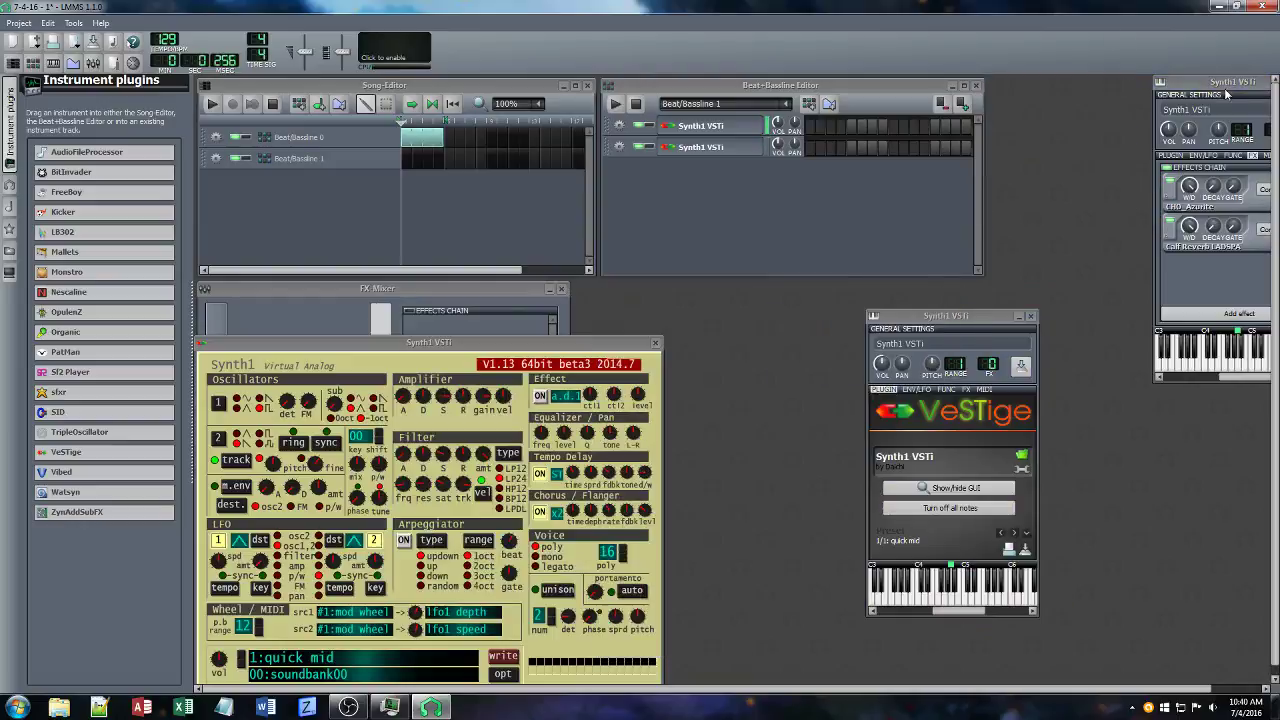
{"action": "left_click_drag", "start_coordinate": [1226, 90], "coordinate": [1090, 132]}
With the song playing, draw the second Synth1 track's opening notes, D#5, D#5, A#4, D#5, F5 and A#4, skipping the second sixteenth.
{"action": "double_click", "coordinate": [841, 160]}
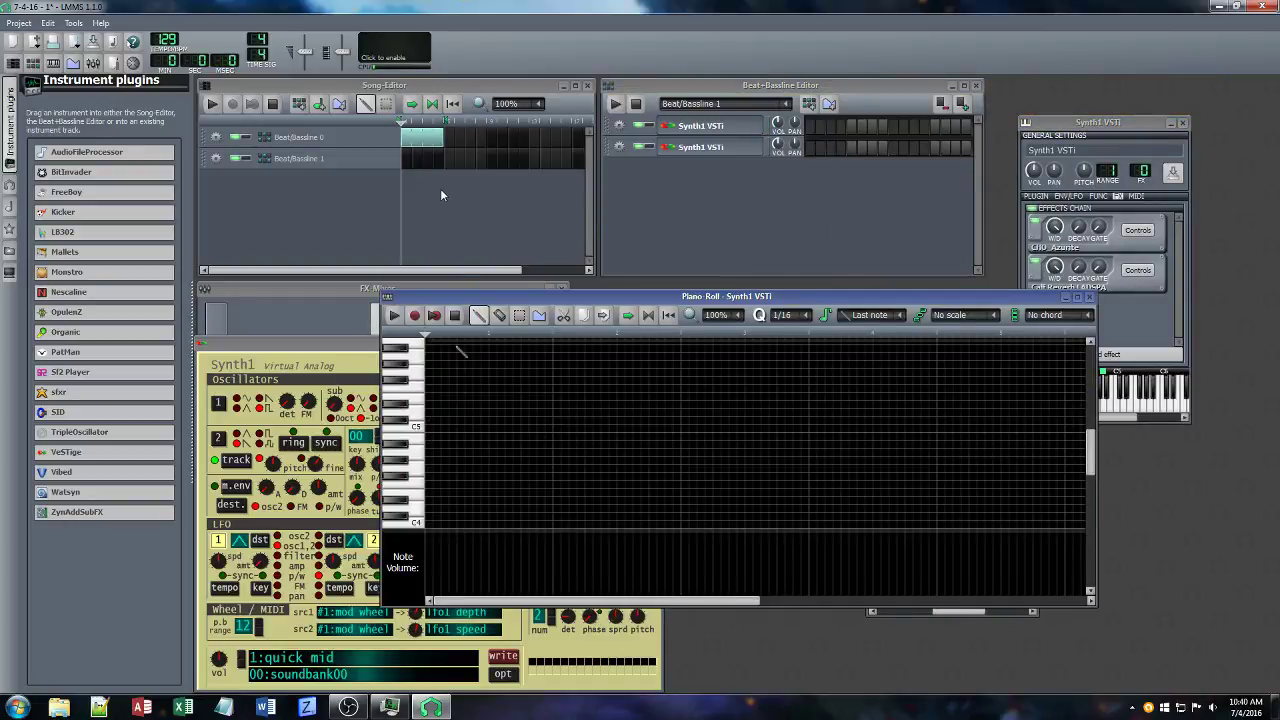
{"action": "left_click", "coordinate": [211, 104]}
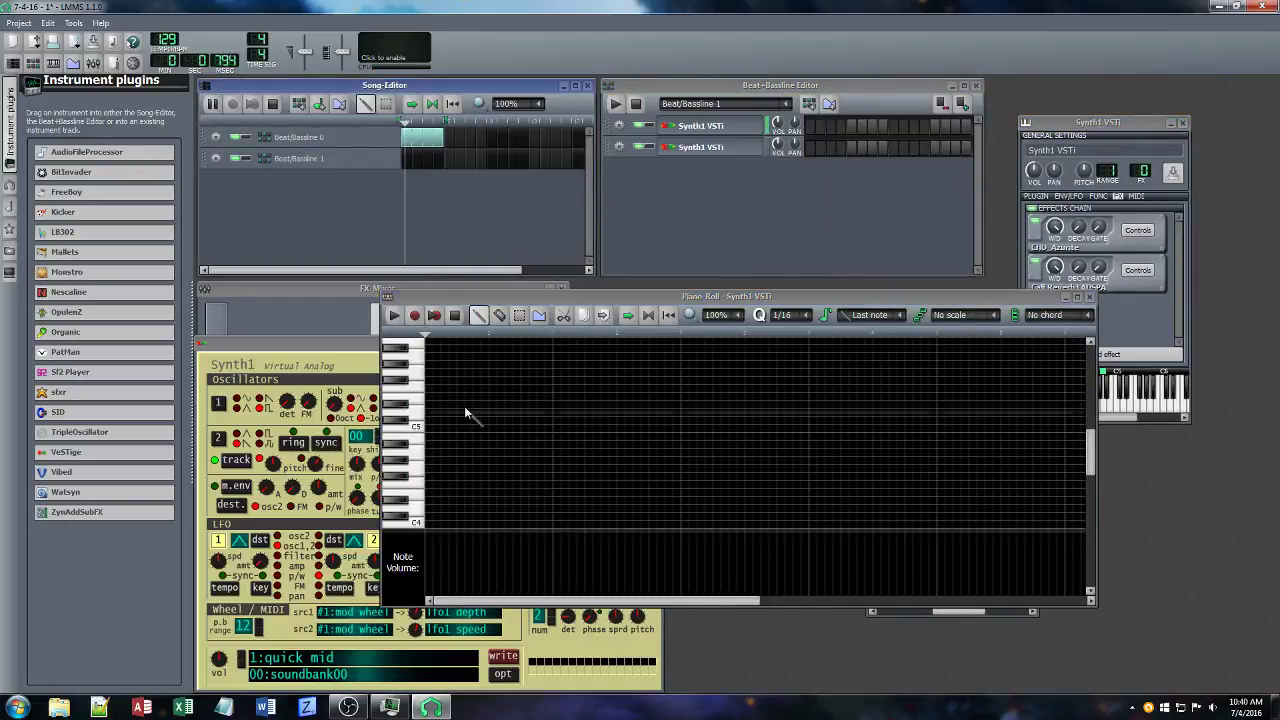
{"action": "left_click", "coordinate": [518, 300]}
{"action": "left_click", "coordinate": [433, 405]}
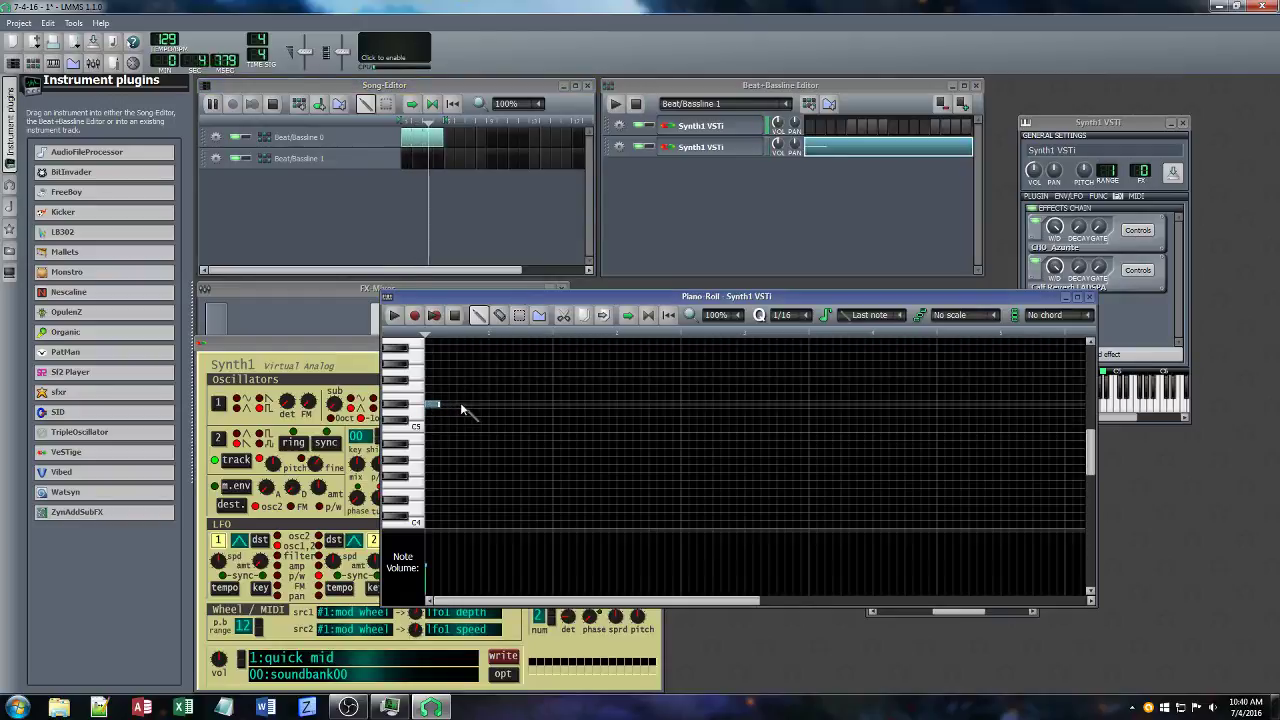
{"action": "left_click", "coordinate": [462, 405]}
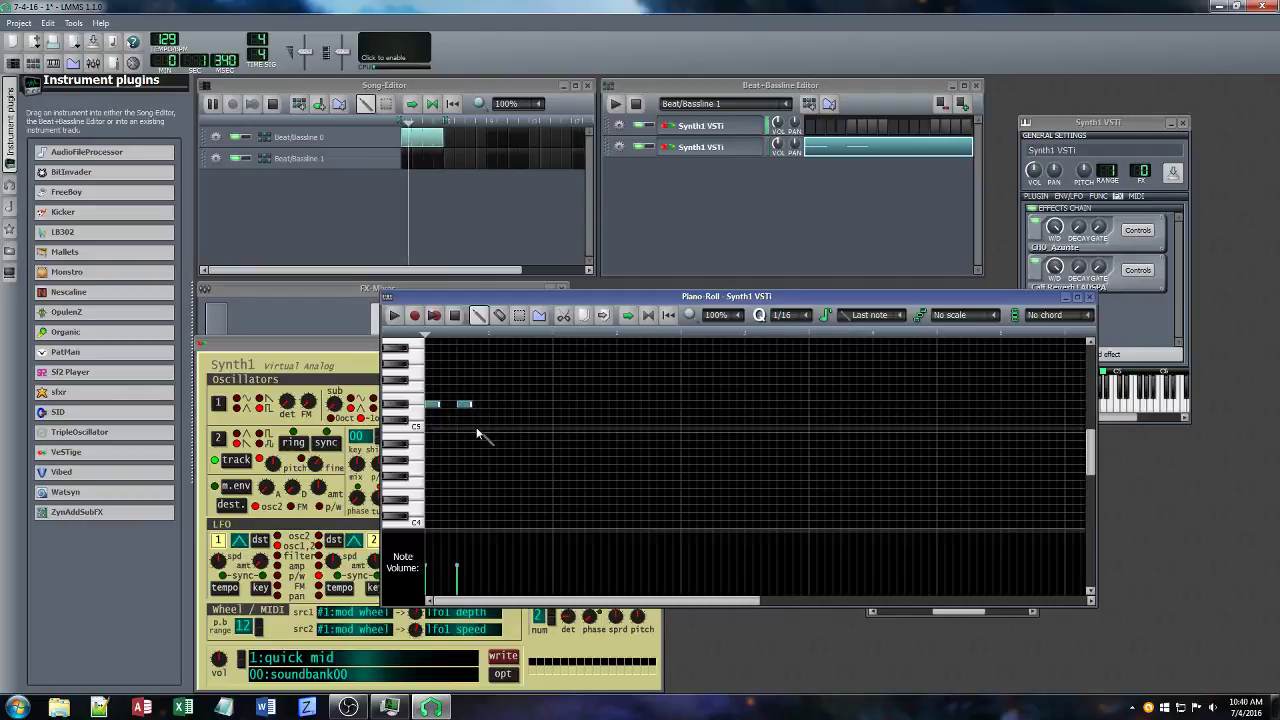
{"action": "left_click", "coordinate": [478, 444]}
{"action": "left_click", "coordinate": [495, 405]}
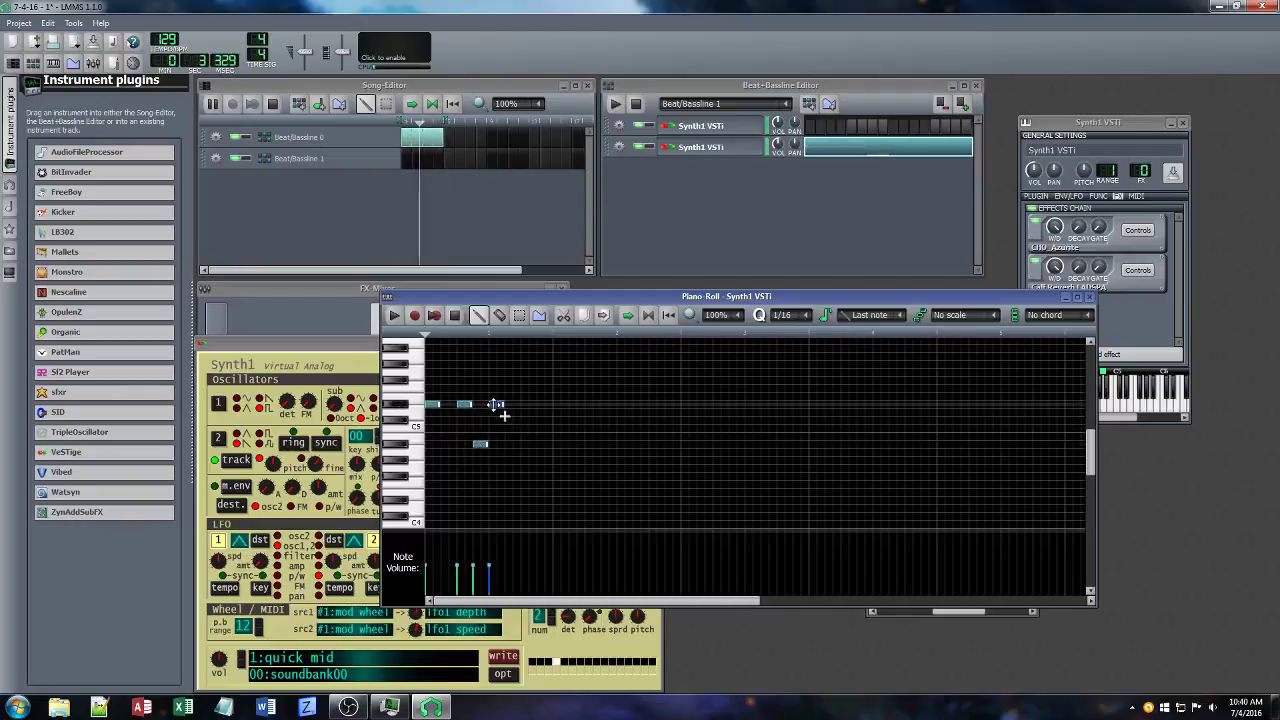
{"action": "left_click", "coordinate": [508, 388]}
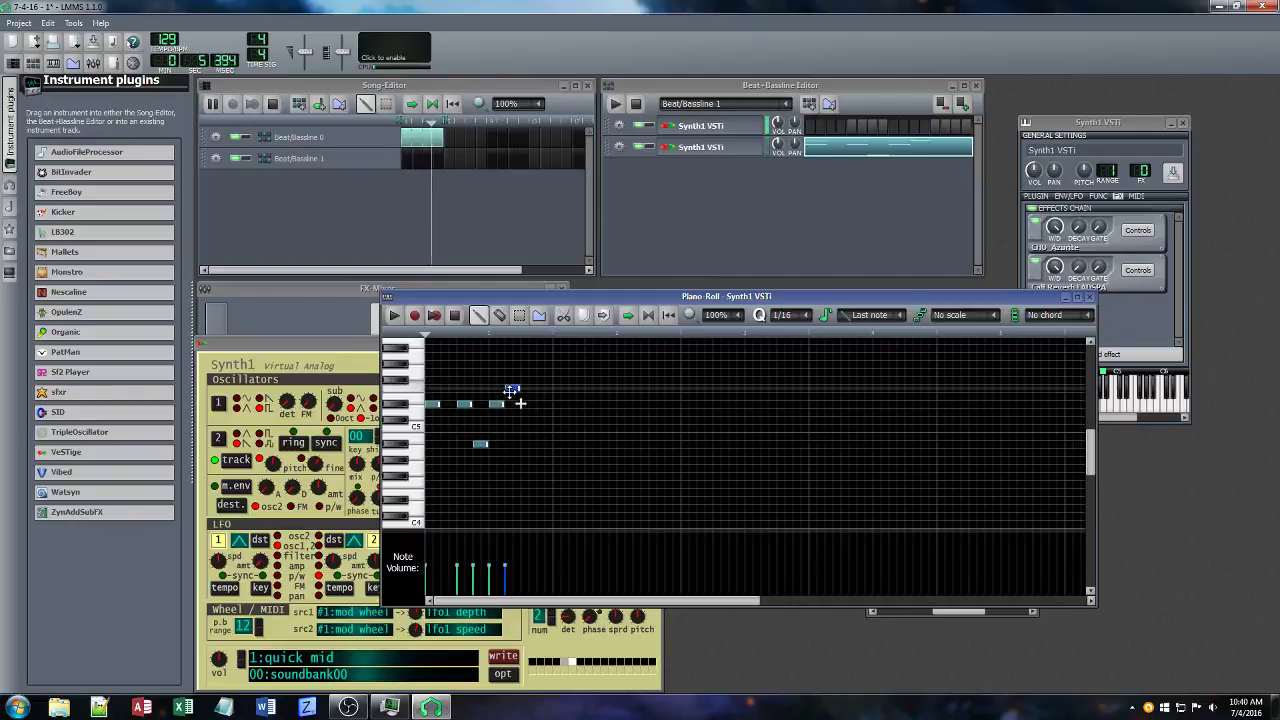
{"action": "left_click", "coordinate": [528, 444]}
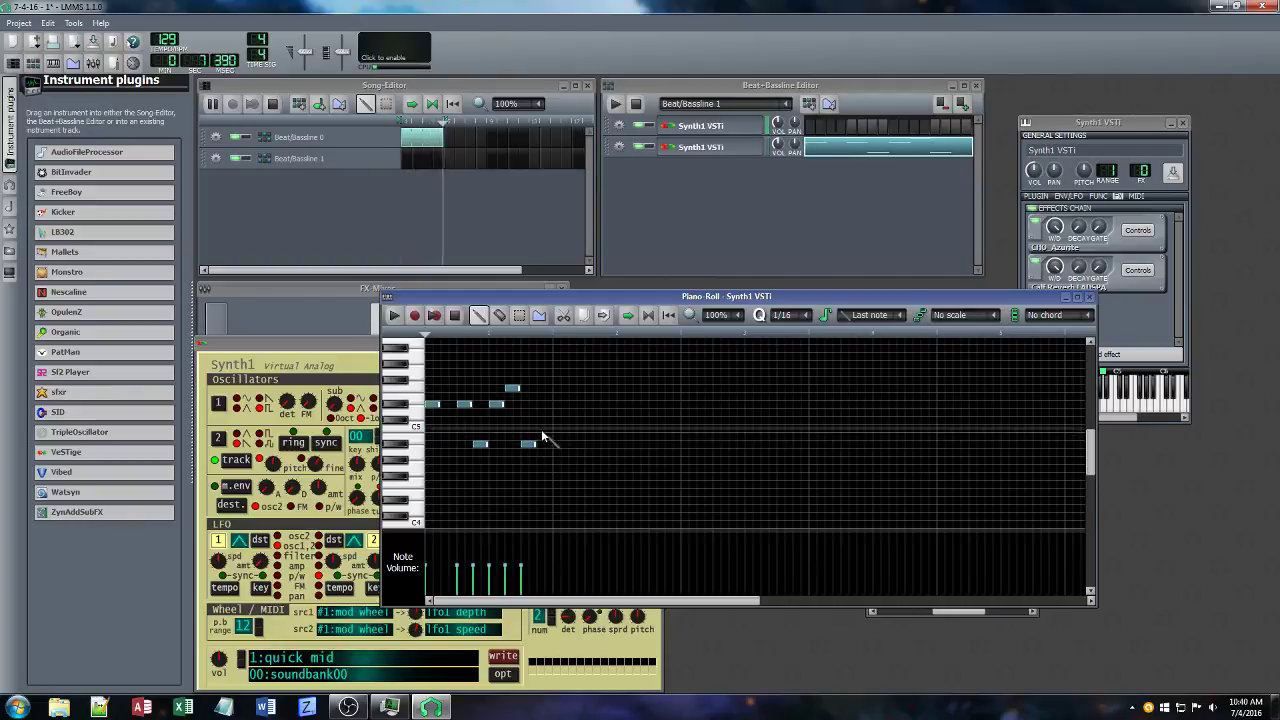
Complete the Synth1 melody with consecutive sixteenth notes C5, A#4, C5, D#5, A#4, C5, G#5, F5 and A#4.
{"action": "left_click", "coordinate": [543, 428]}
{"action": "left_click", "coordinate": [560, 444]}
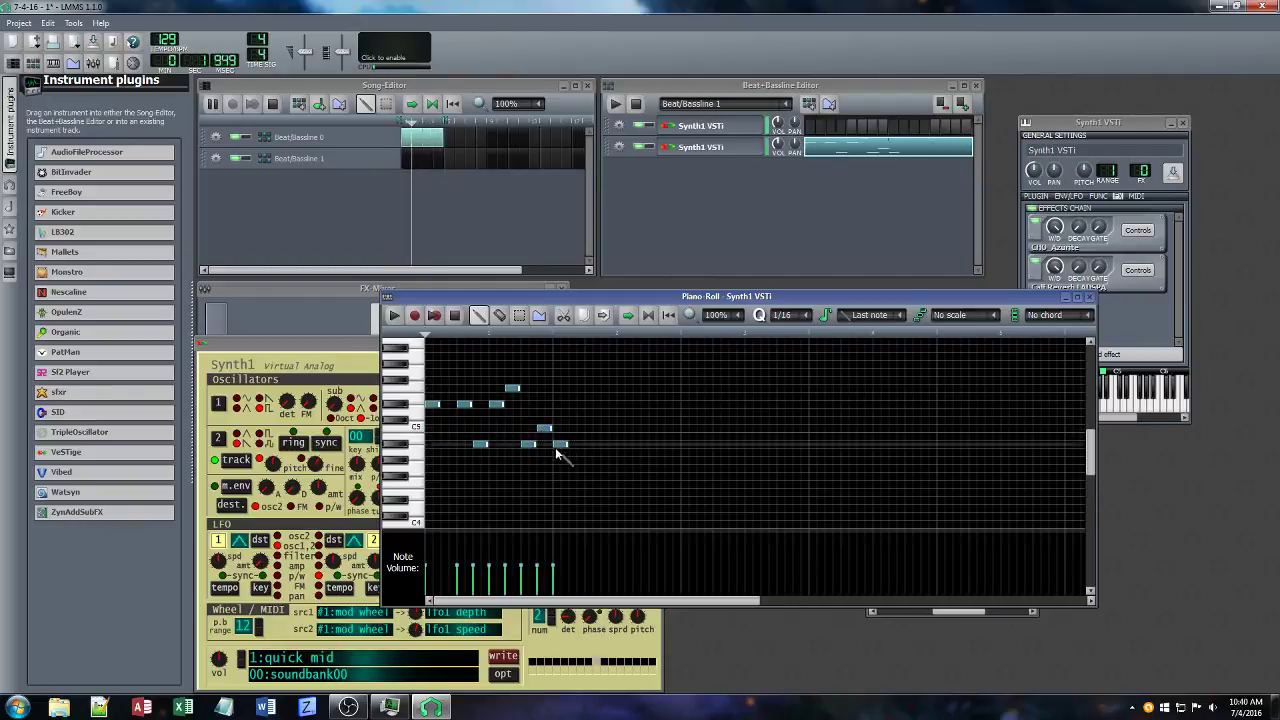
{"action": "left_click", "coordinate": [576, 428]}
{"action": "left_click", "coordinate": [592, 404]}
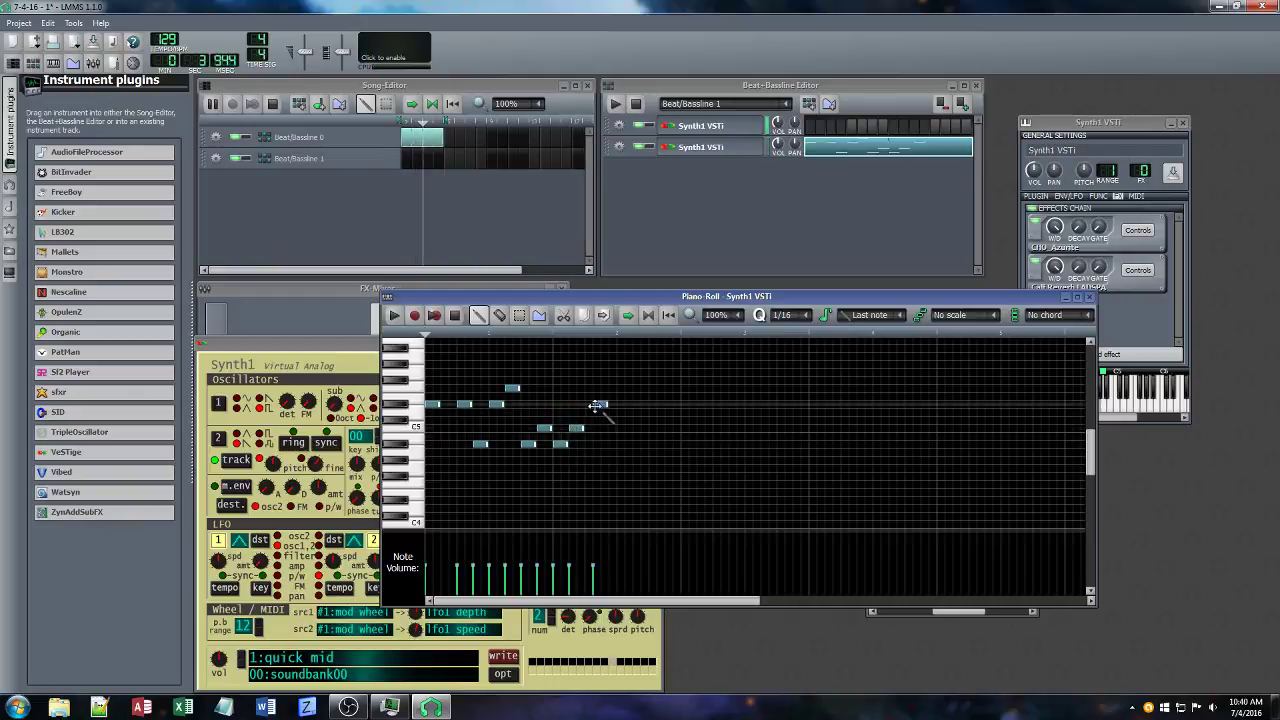
{"action": "left_click", "coordinate": [608, 444]}
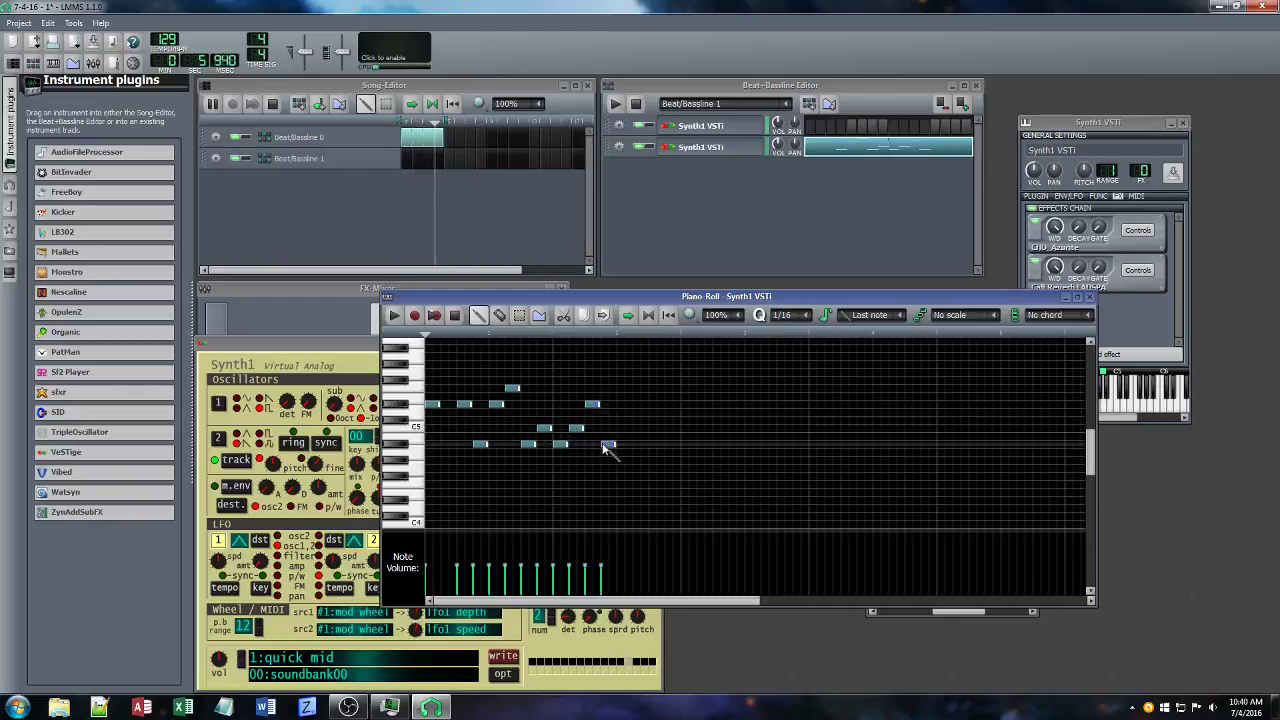
{"action": "left_click", "coordinate": [624, 428]}
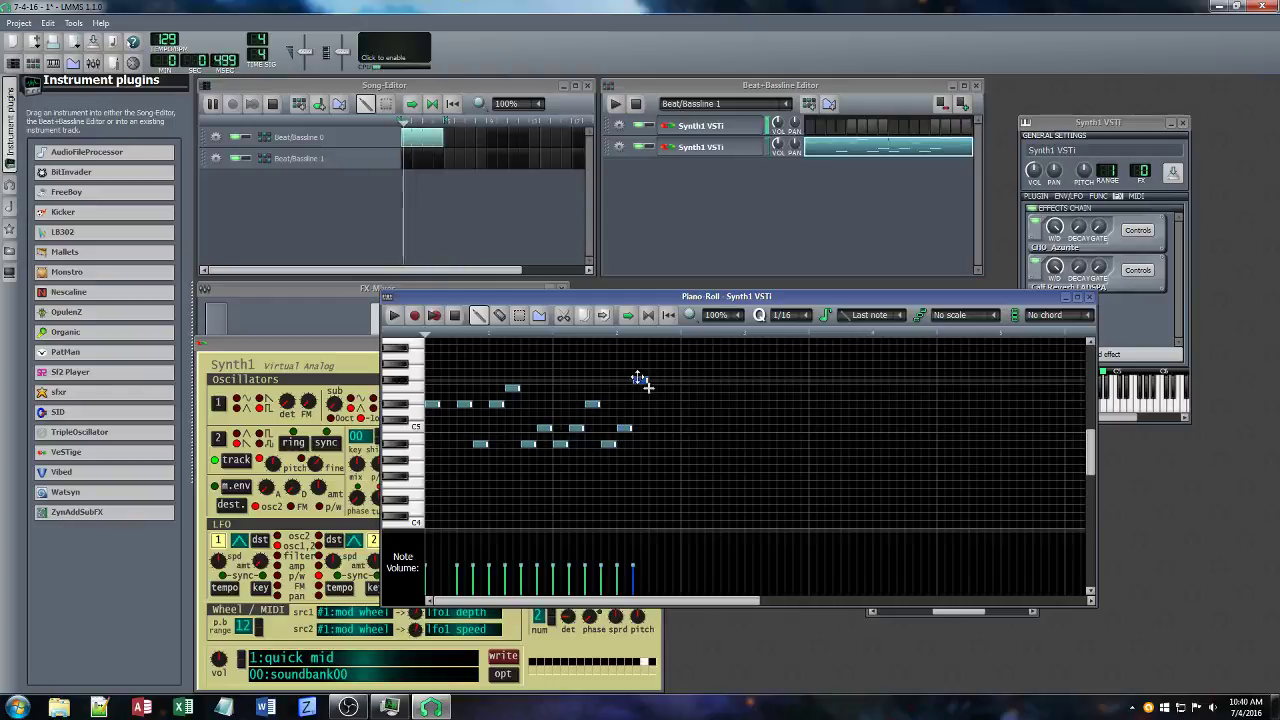
{"action": "left_click", "coordinate": [640, 366]}
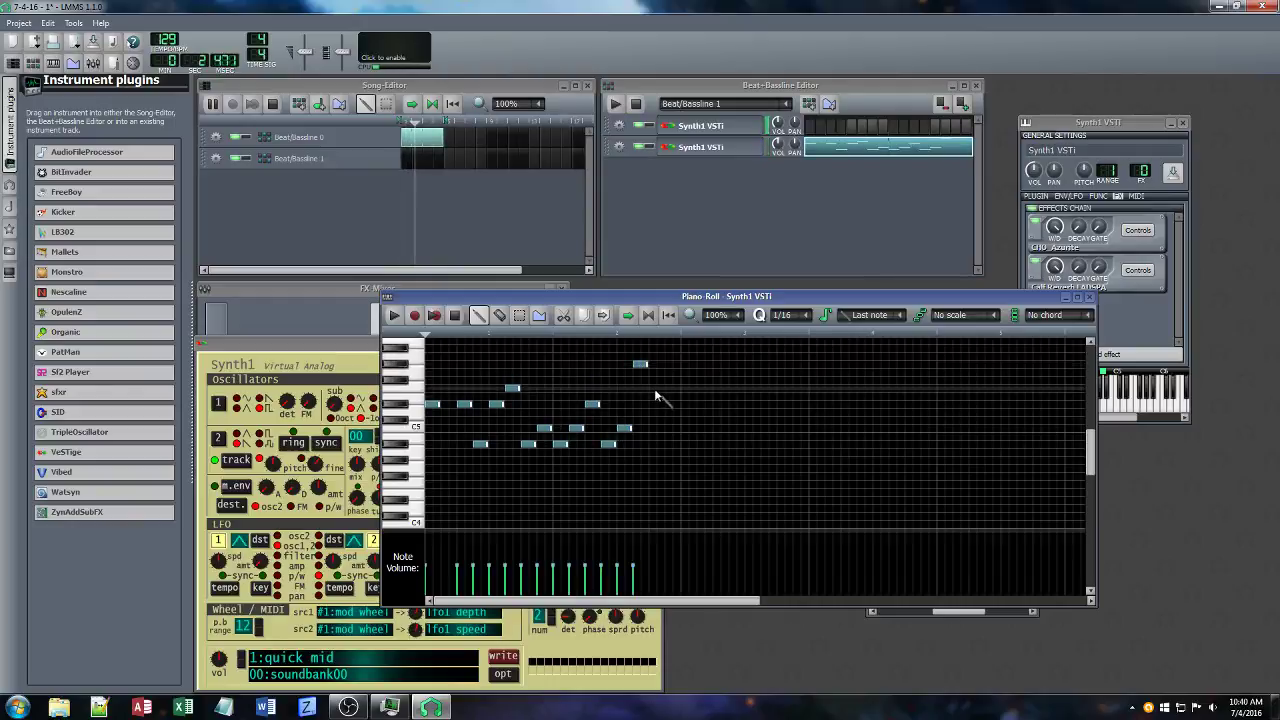
{"action": "left_click", "coordinate": [653, 388]}
{"action": "left_click", "coordinate": [672, 444]}
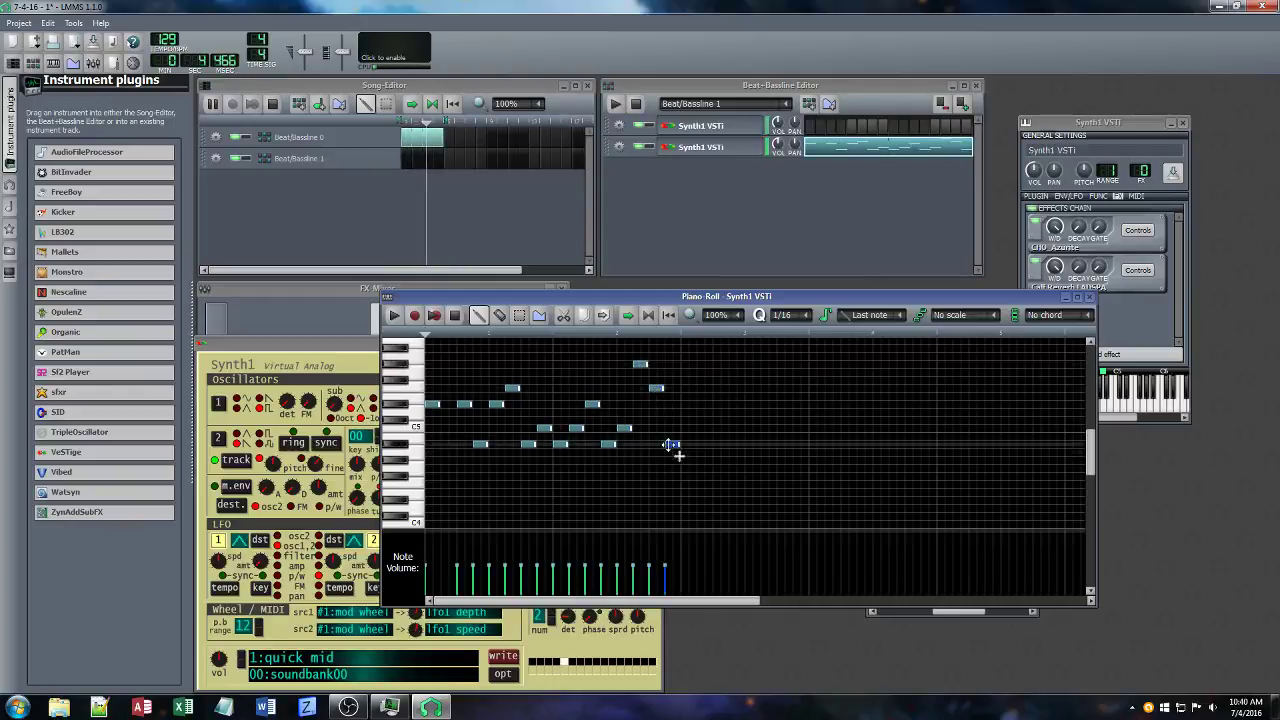
Play the melody in the Piano-Roll and rearrange the windows so the second Synth1 track's synth editor is usable beside it.
{"action": "left_click", "coordinate": [393, 316]}
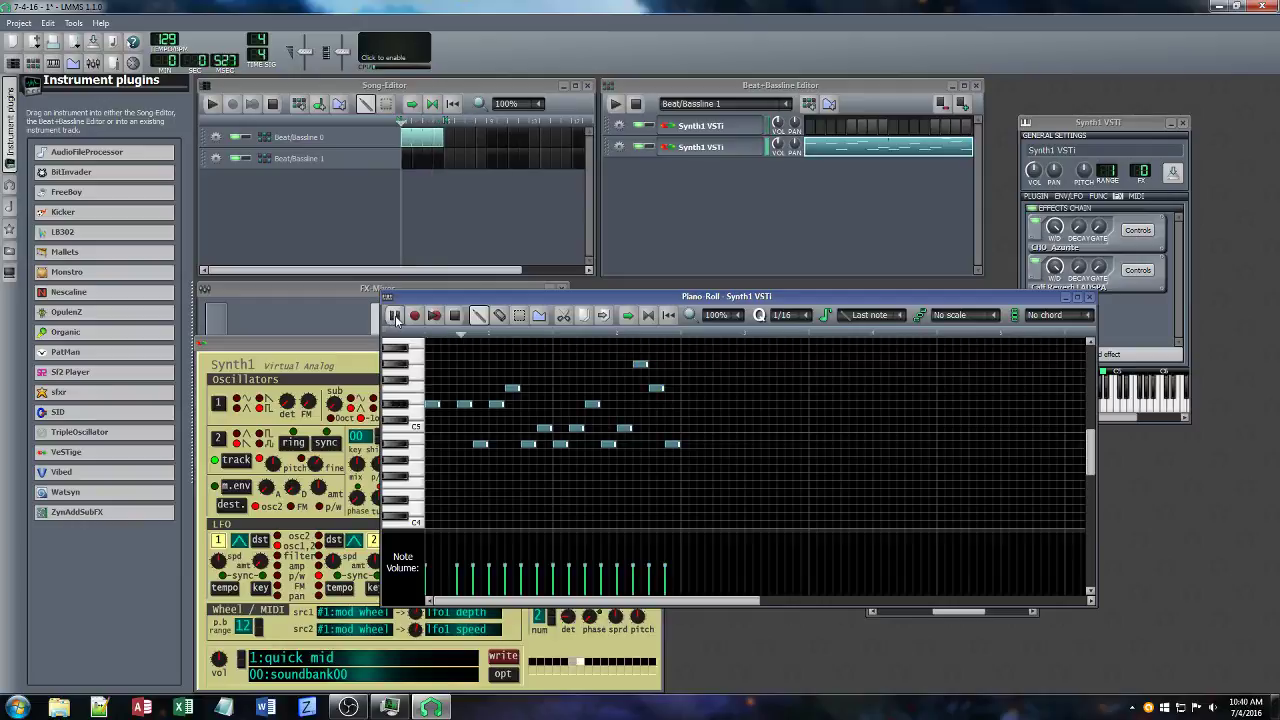
{"action": "left_click_drag", "start_coordinate": [728, 296], "coordinate": [636, 337]}
{"action": "left_click", "coordinate": [652, 346]}
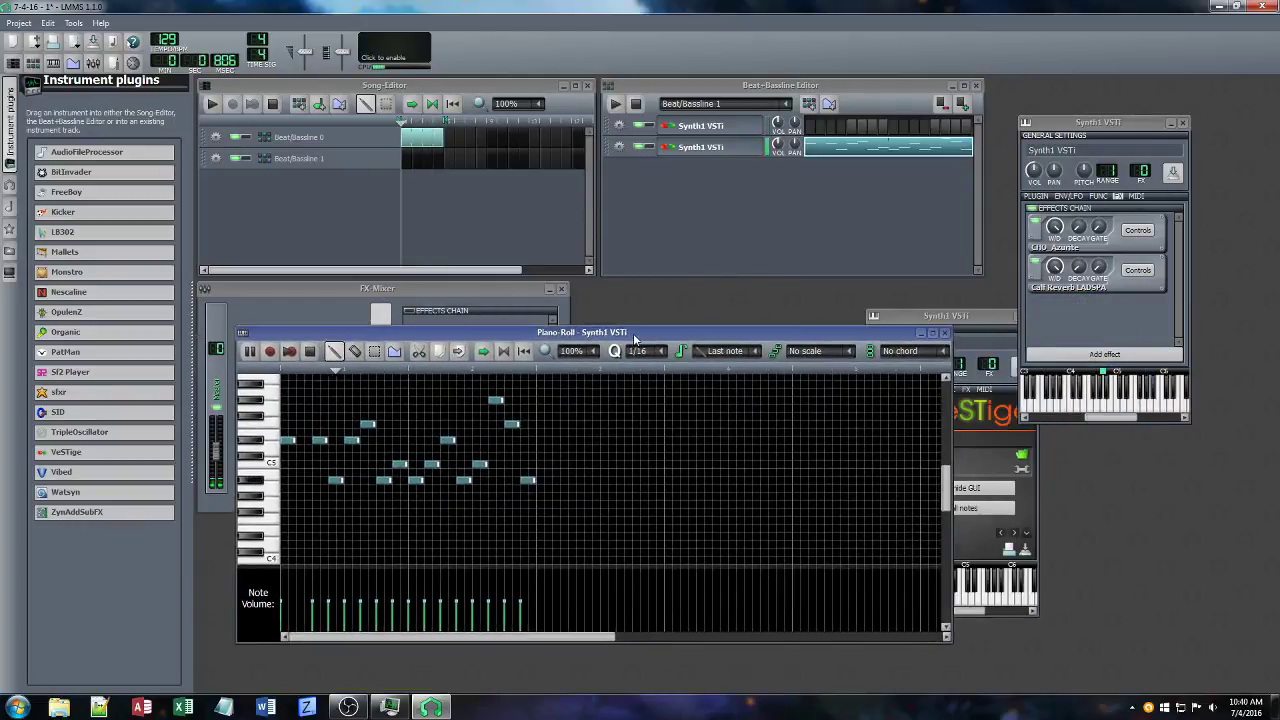
{"action": "left_click", "coordinate": [992, 315]}
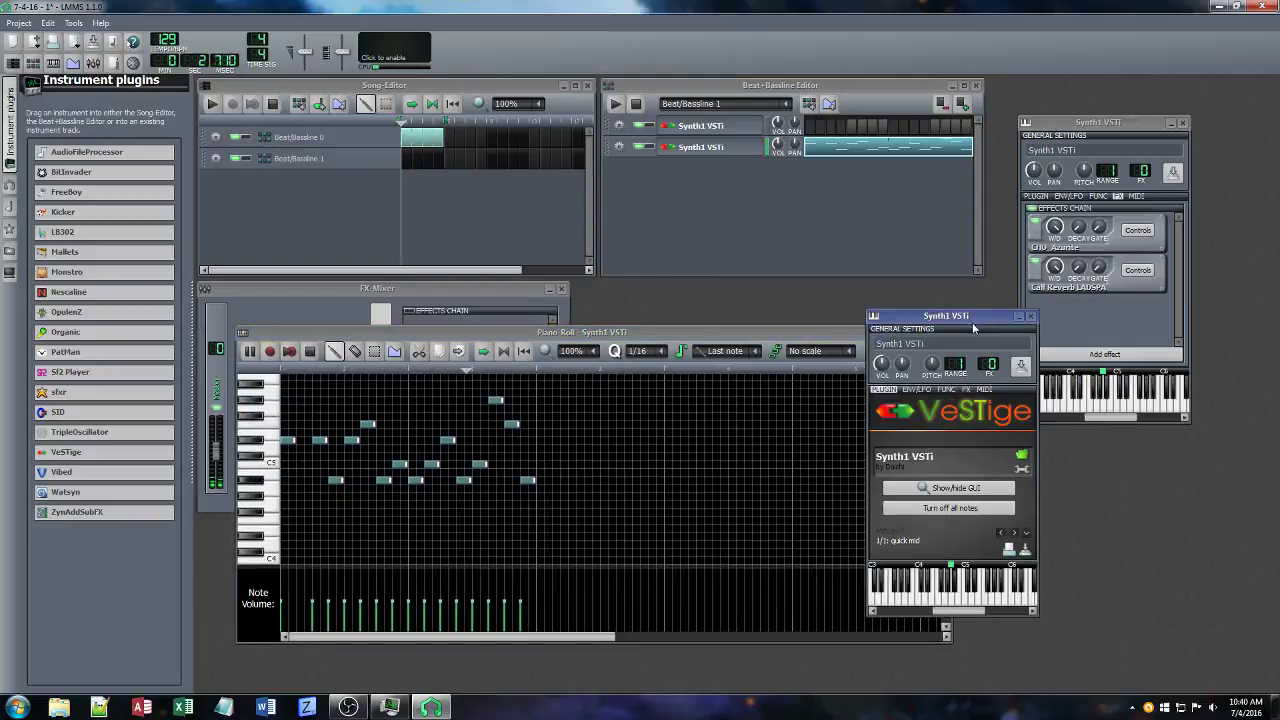
{"action": "left_click", "coordinate": [1180, 122]}
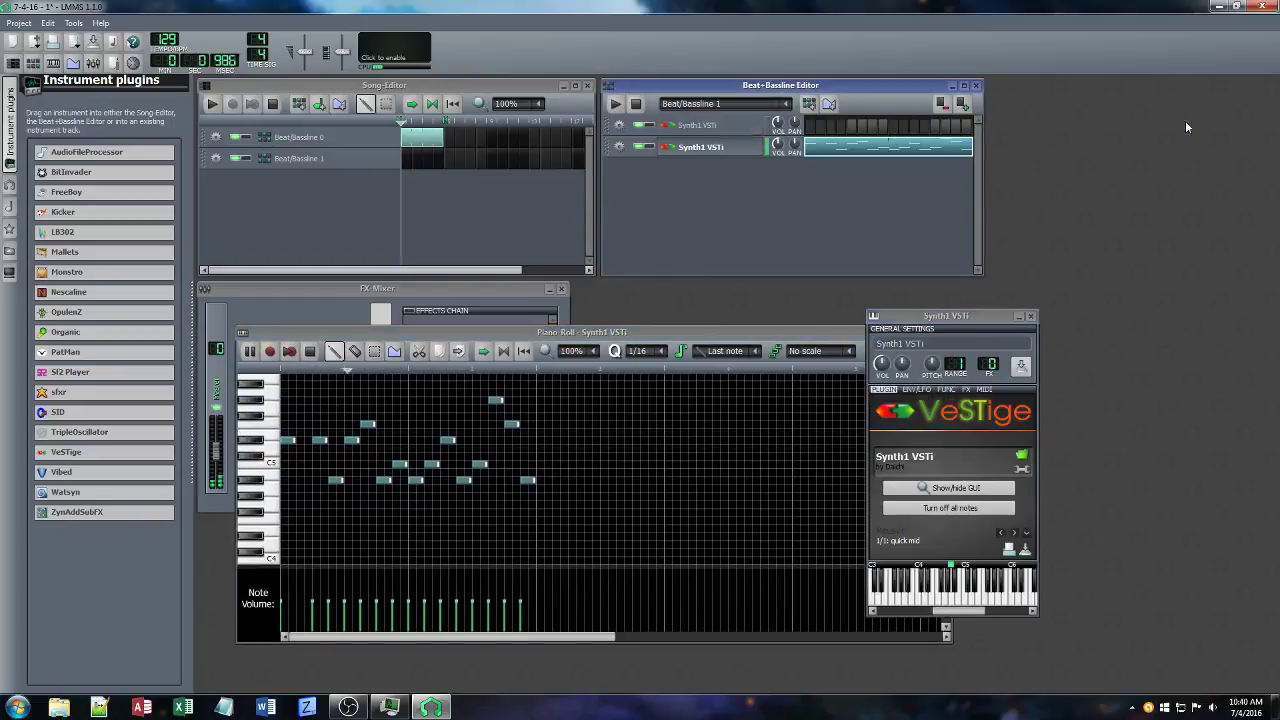
{"action": "left_click", "coordinate": [1031, 316]}
{"action": "left_click", "coordinate": [675, 148]}
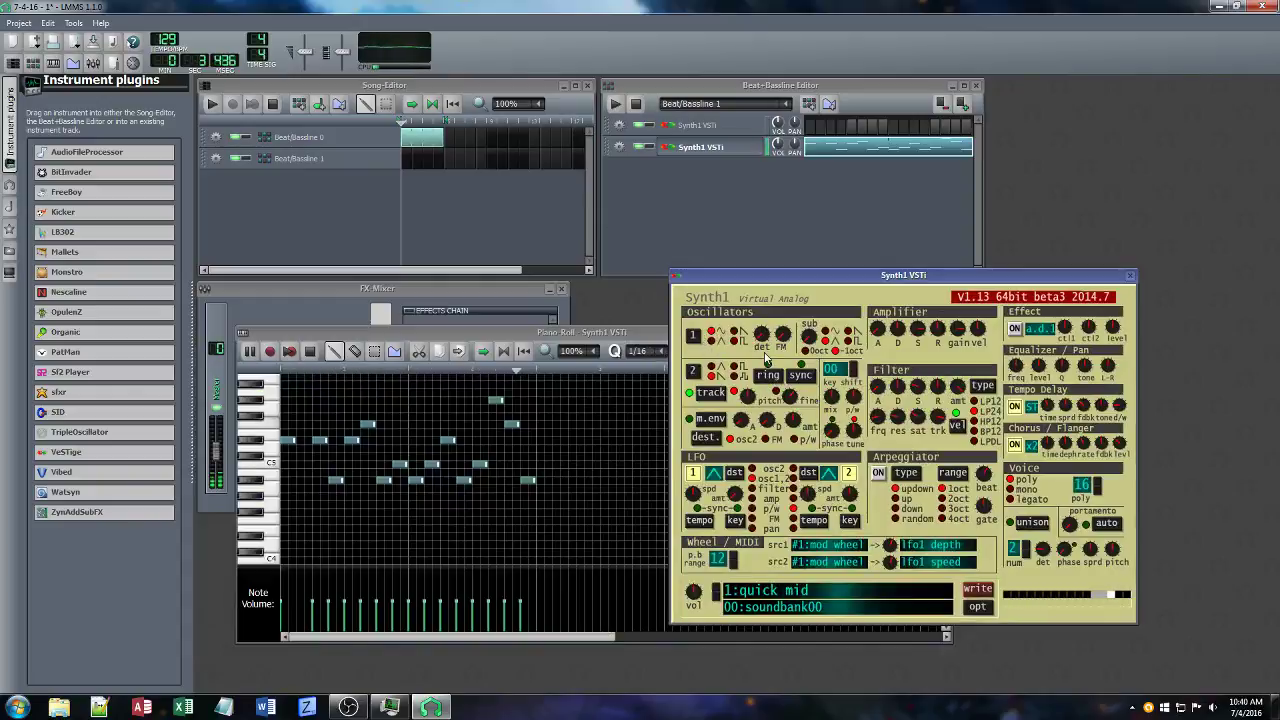
Shape the second Synth1 sound by adjusting its filter saturation and resonance and its amplifier gain, attack and decay while the melody loops.
{"action": "mouse_move", "coordinate": [348, 707]}
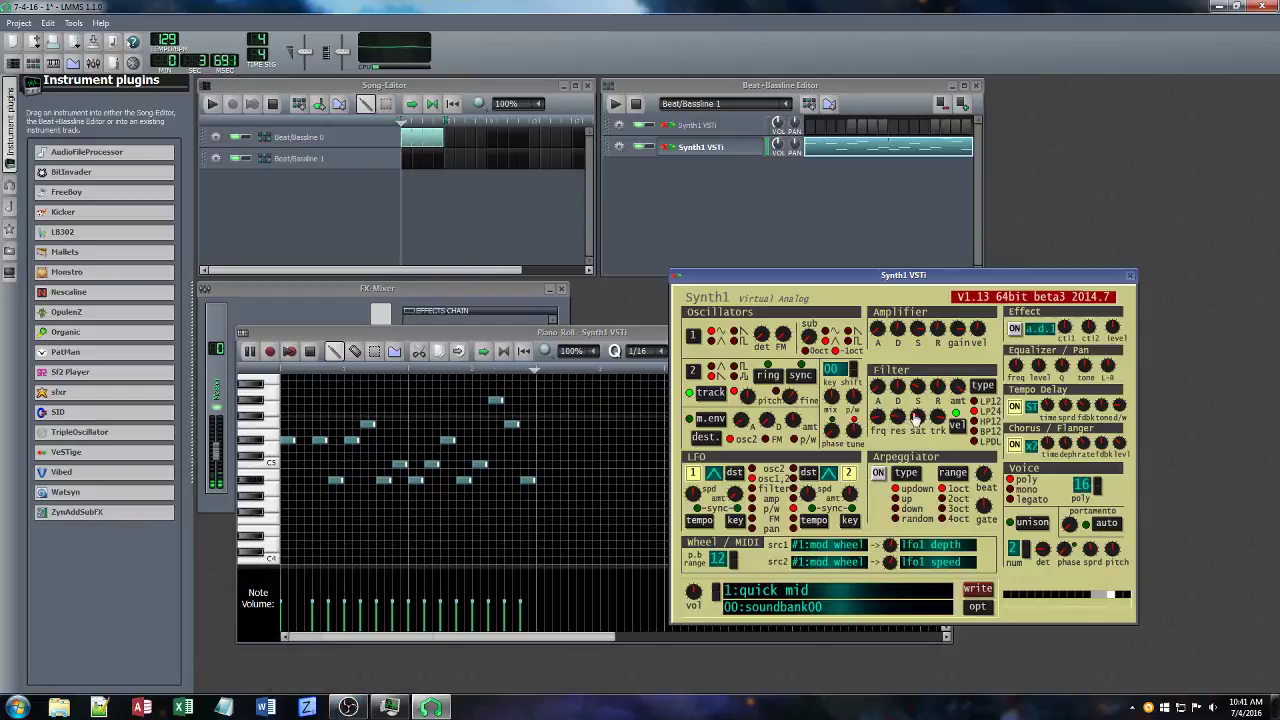
{"action": "left_click_drag", "start_coordinate": [915, 416], "coordinate": [933, 459]}
{"action": "left_click_drag", "start_coordinate": [899, 420], "coordinate": [913, 446]}
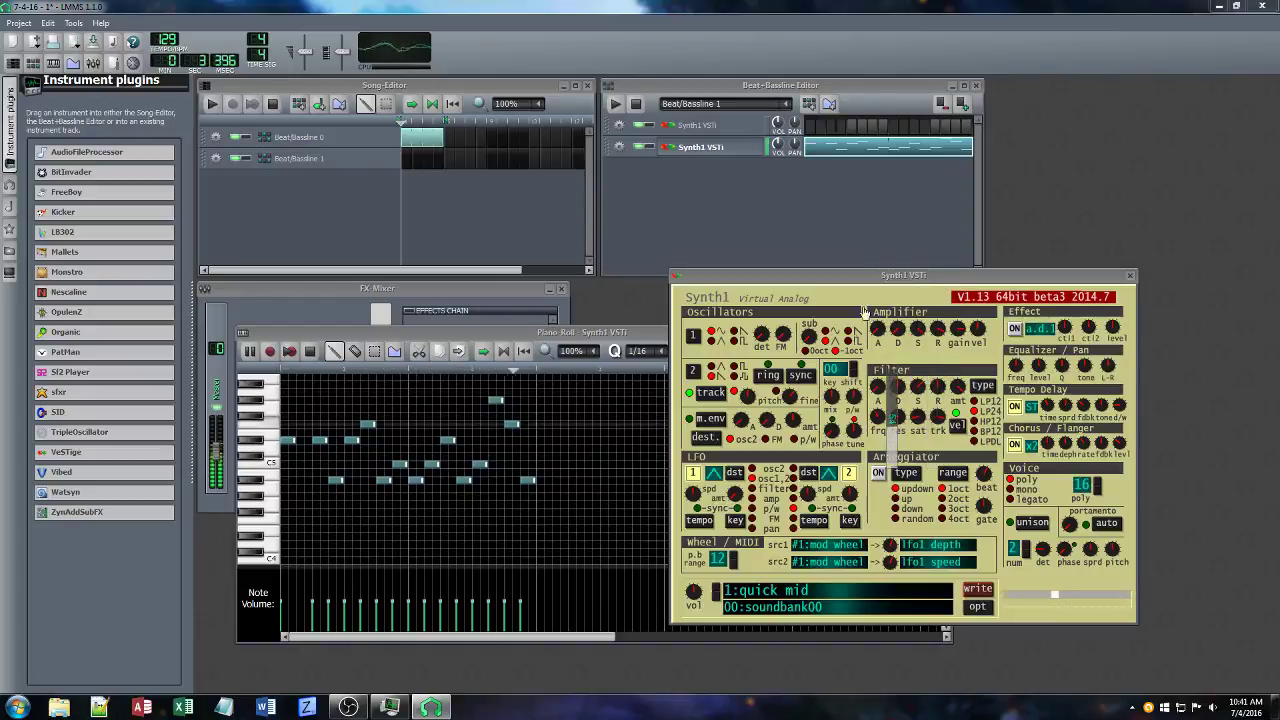
{"action": "left_click", "coordinate": [878, 280]}
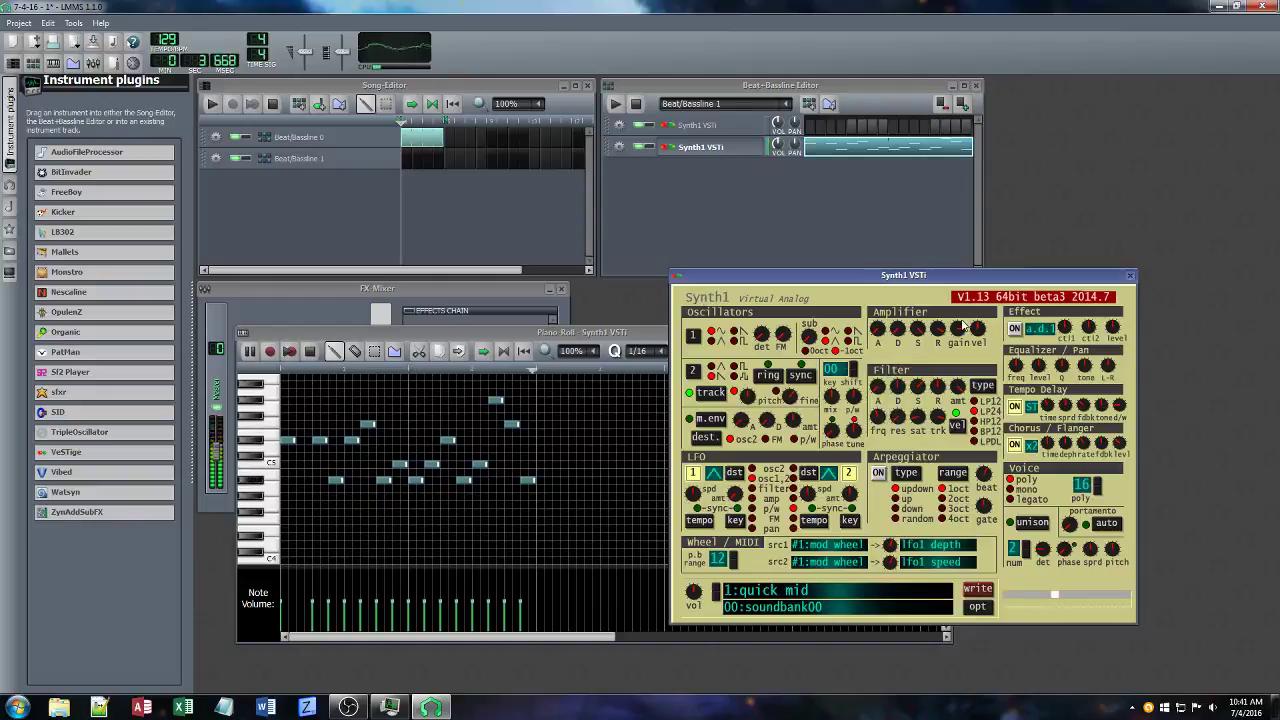
{"action": "left_click_drag", "start_coordinate": [962, 327], "coordinate": [957, 300]}
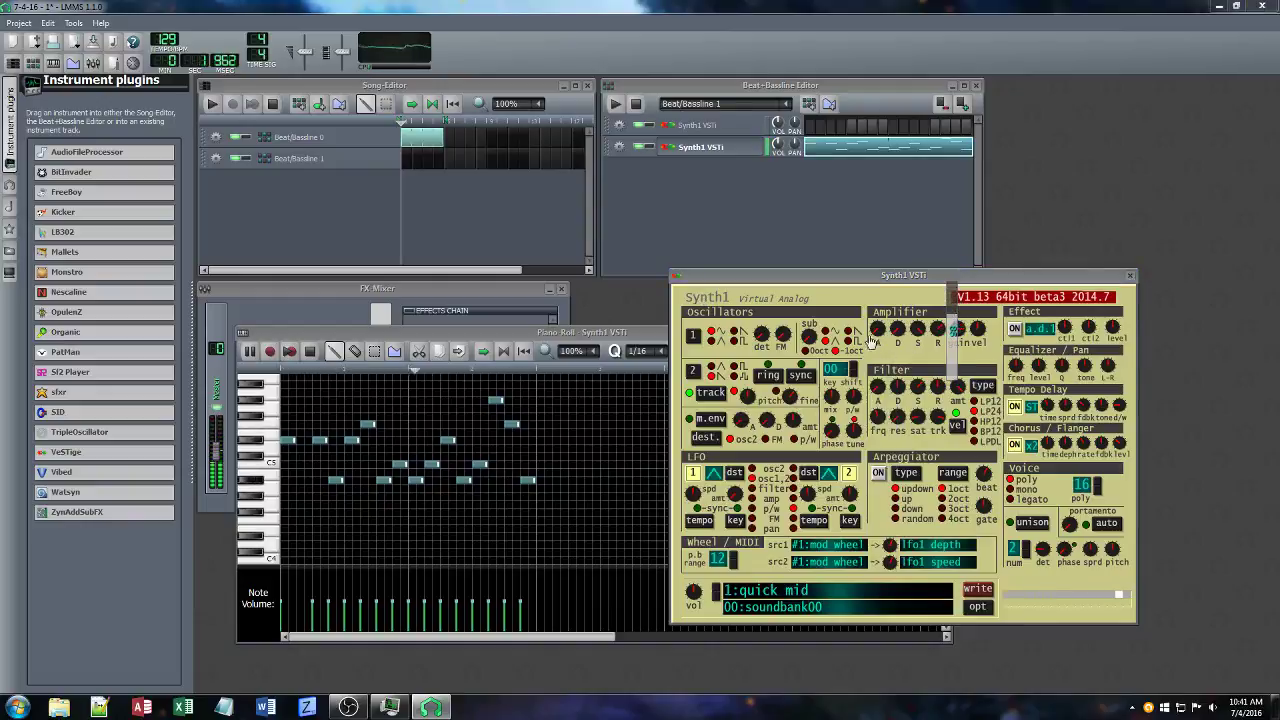
{"action": "left_click_drag", "start_coordinate": [876, 330], "coordinate": [898, 378]}
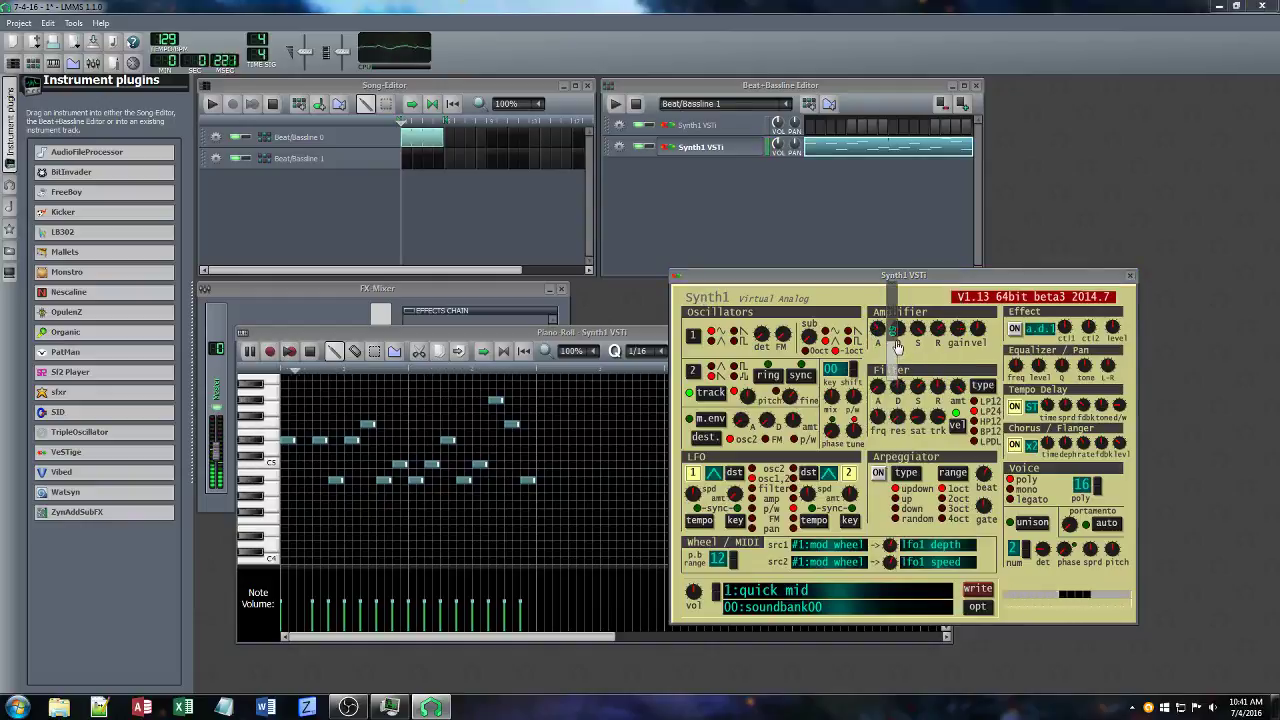
{"action": "left_click_drag", "start_coordinate": [895, 368], "coordinate": [899, 425]}
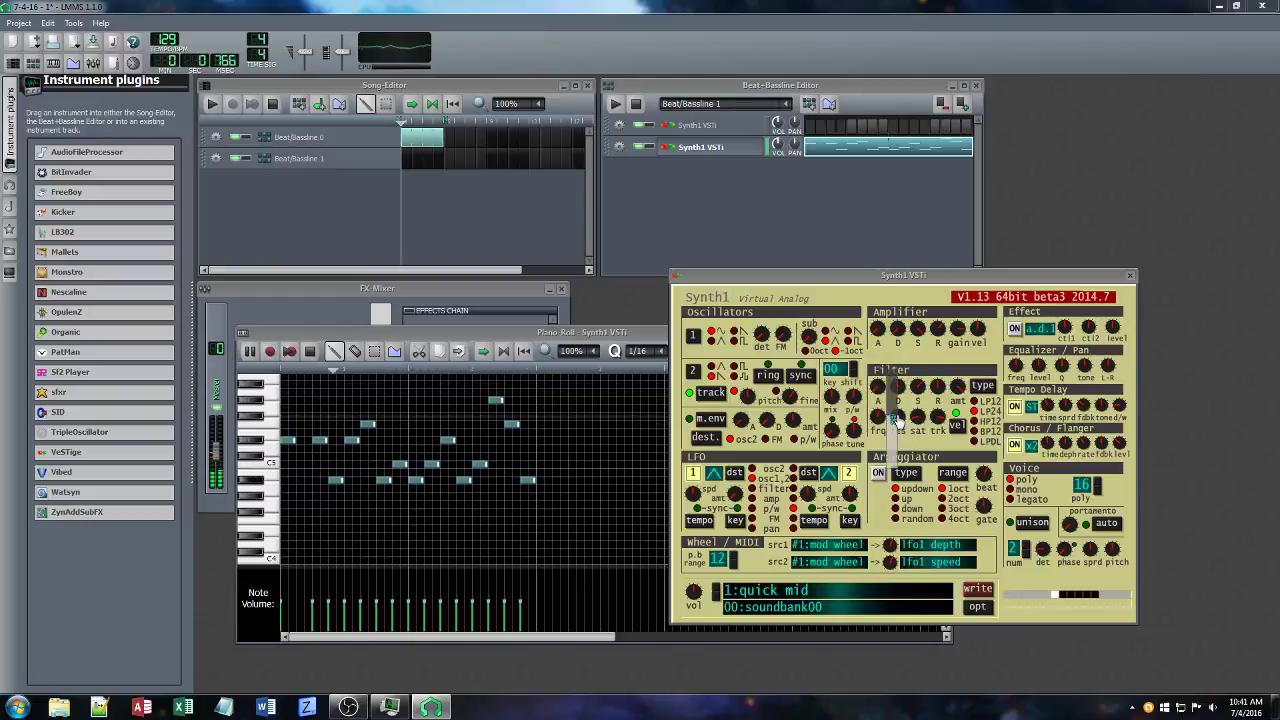
Place a Beat/Bassline 1 segment at the start of the Song-Editor timeline and lower the second Synth1 track's volume during song playback.
{"action": "left_click", "coordinate": [688, 186]}
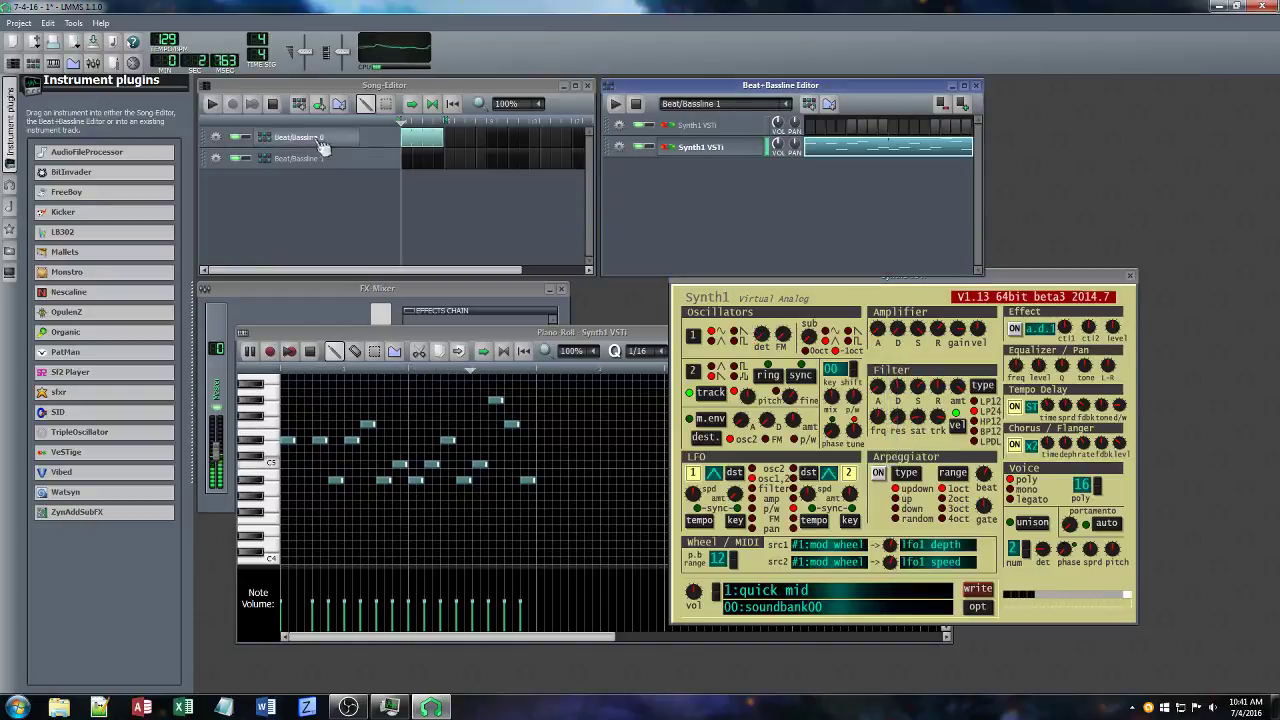
{"action": "left_click", "coordinate": [408, 164]}
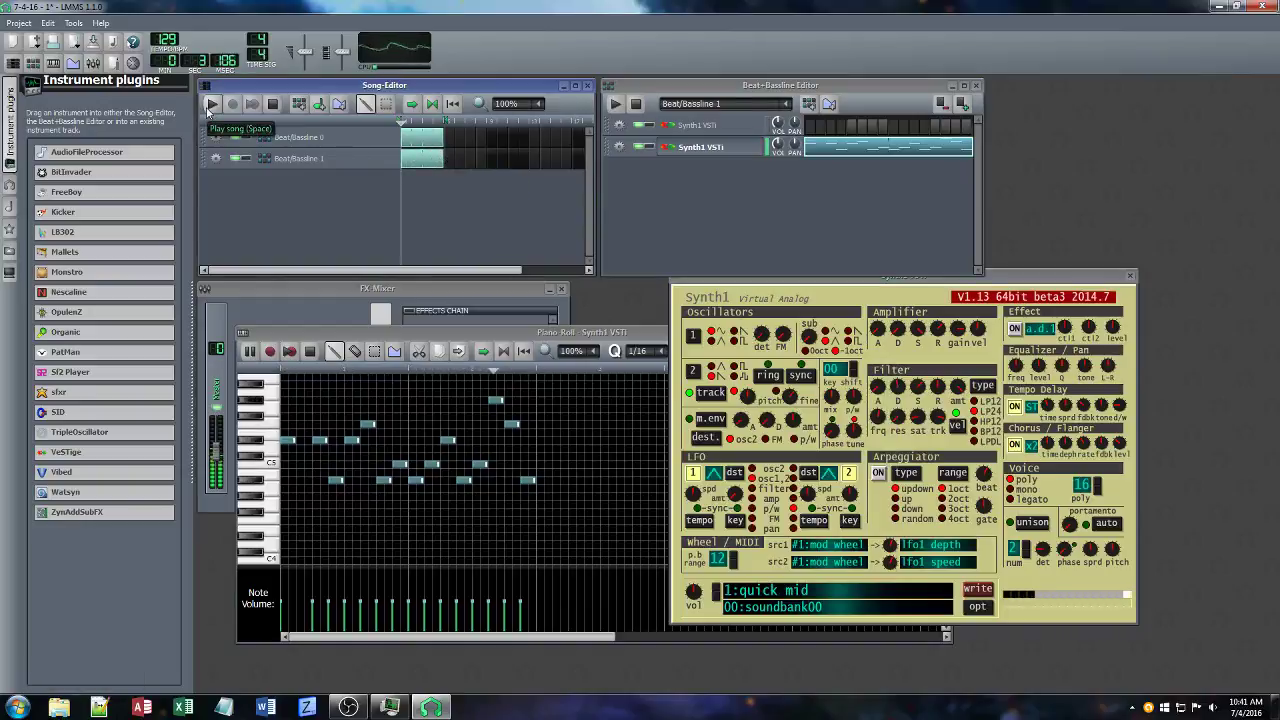
{"action": "left_click", "coordinate": [211, 105]}
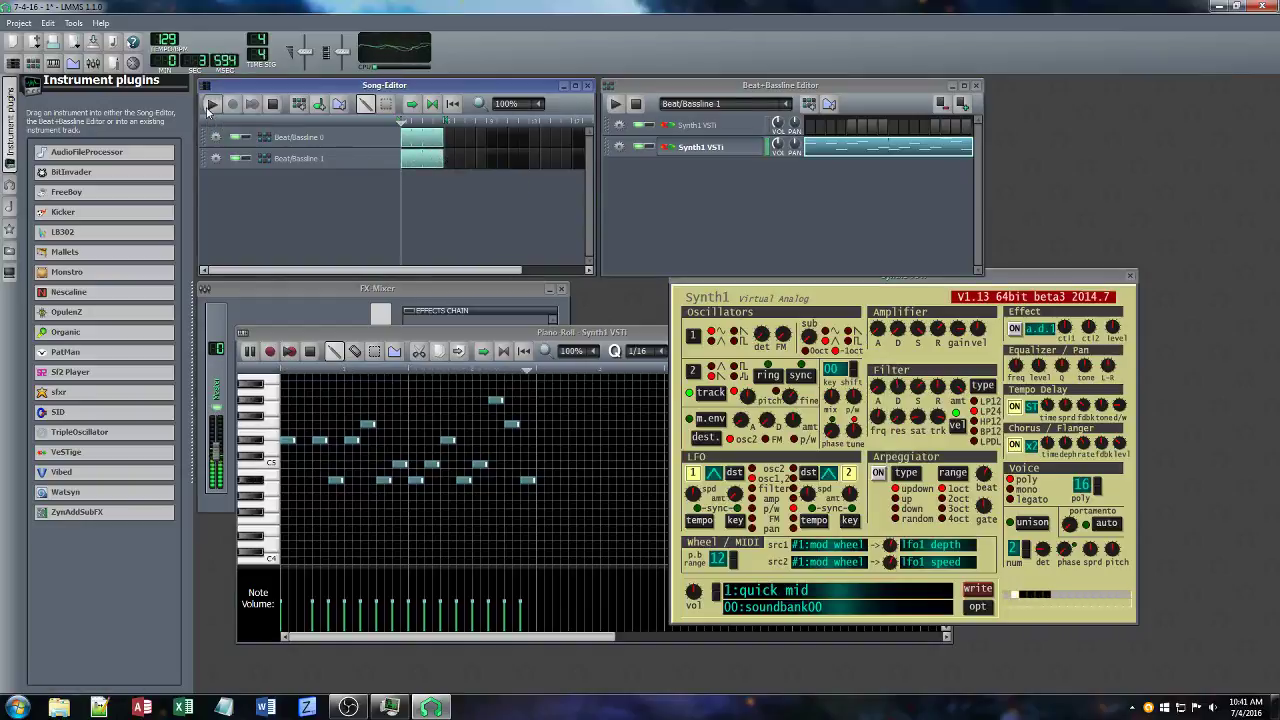
{"action": "left_click", "coordinate": [777, 146]}
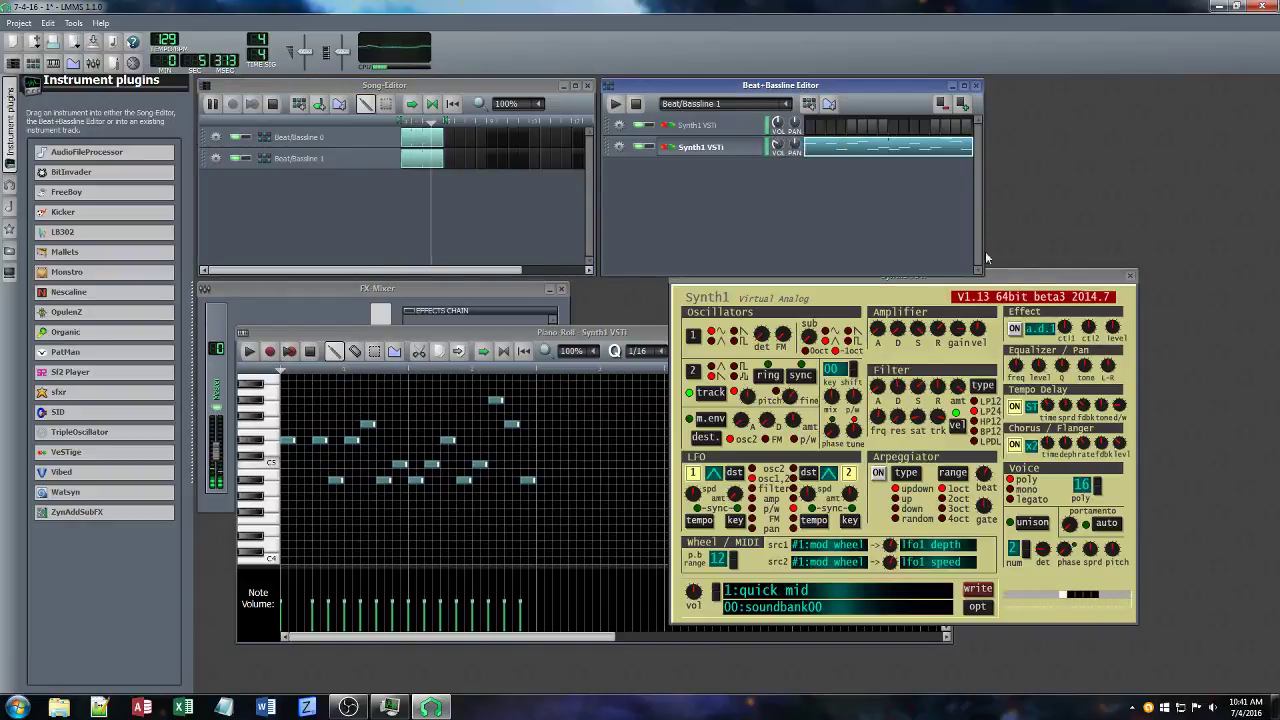
Close the Synth1 editor and add the Calf Reverb LADSPA effect to the second Synth1 track's effects chain.
{"action": "left_click", "coordinate": [1128, 278]}
{"action": "left_click", "coordinate": [1129, 277]}
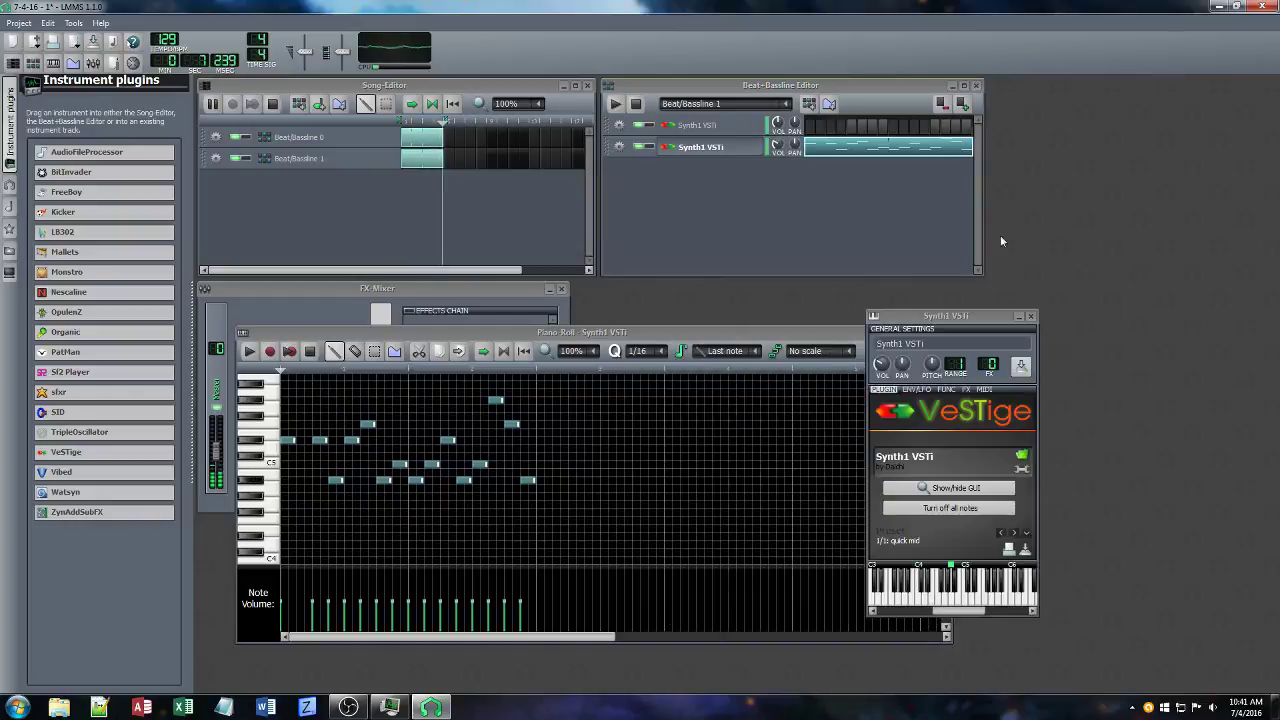
{"action": "left_click", "coordinate": [966, 389]}
{"action": "left_click", "coordinate": [951, 547]}
{"action": "type", "text": "verb"}
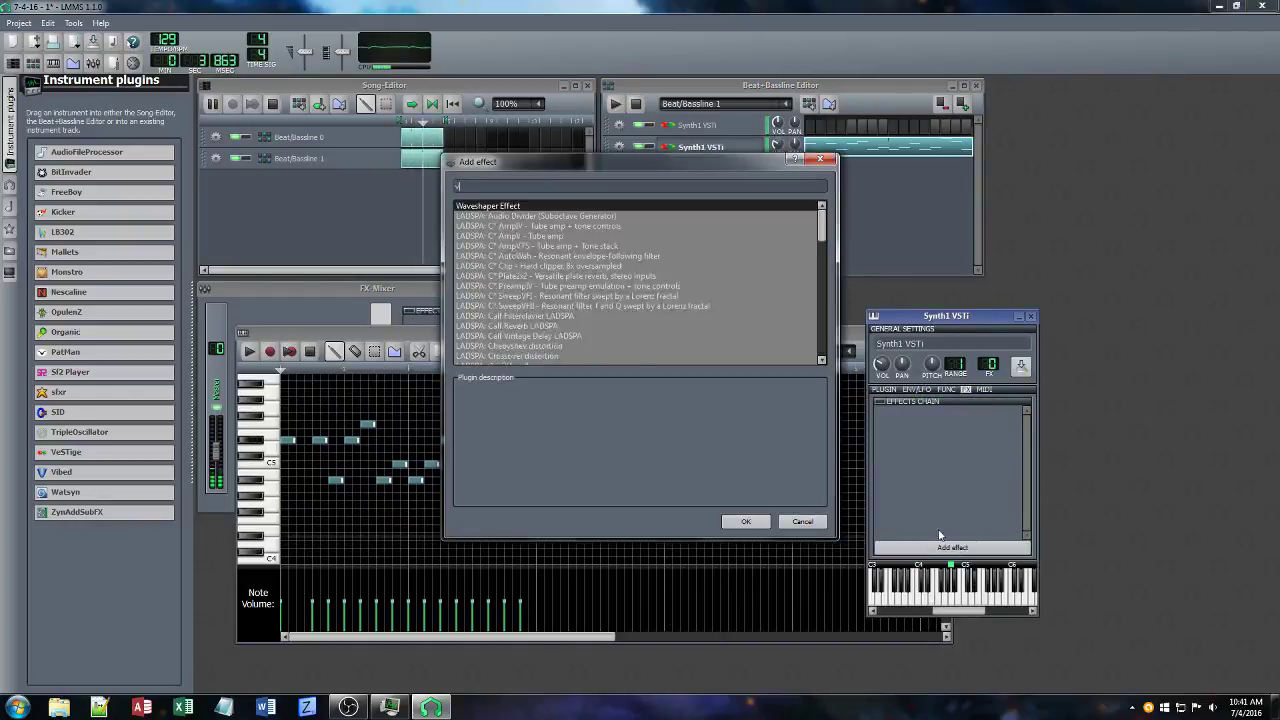
{"action": "left_click", "coordinate": [505, 216]}
{"action": "left_click", "coordinate": [748, 523]}
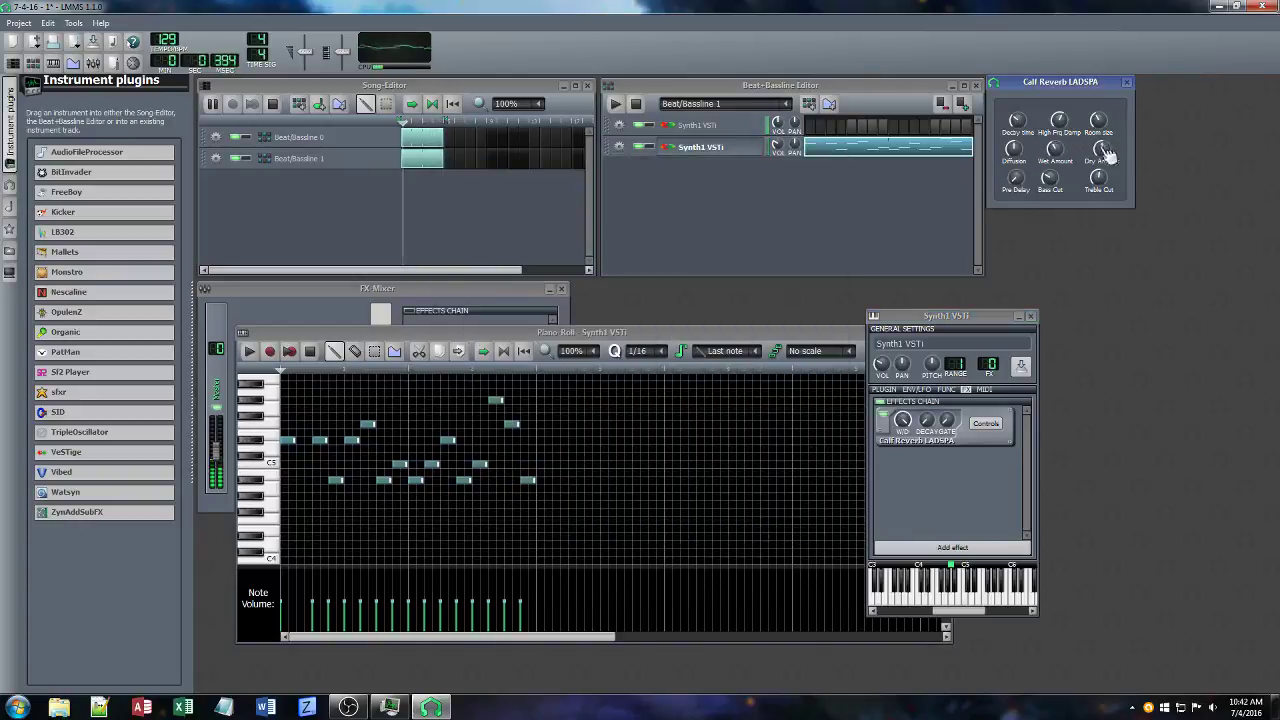
Adjust the treble cut and dry amount of the second Synth1 track's Calf Reverb during song playback.
{"action": "left_click_drag", "start_coordinate": [1098, 177], "coordinate": [1098, 177]}
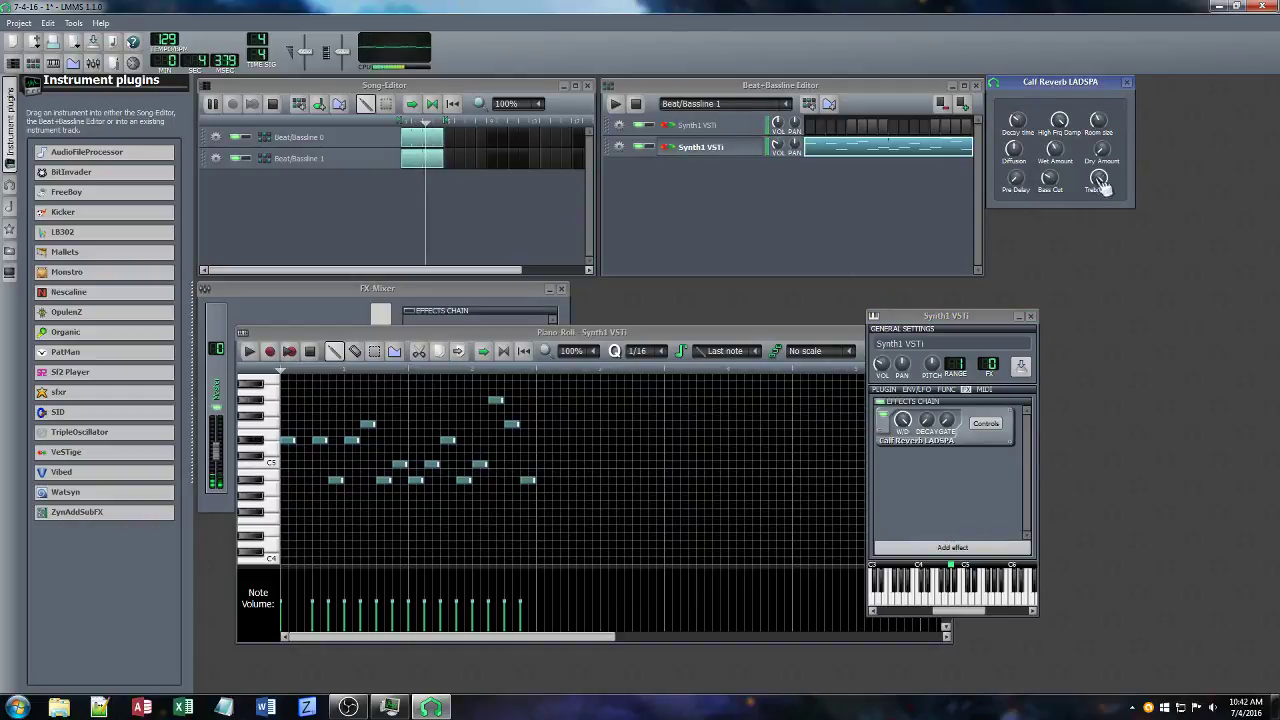
{"action": "left_click_drag", "start_coordinate": [1100, 148], "coordinate": [1100, 148]}
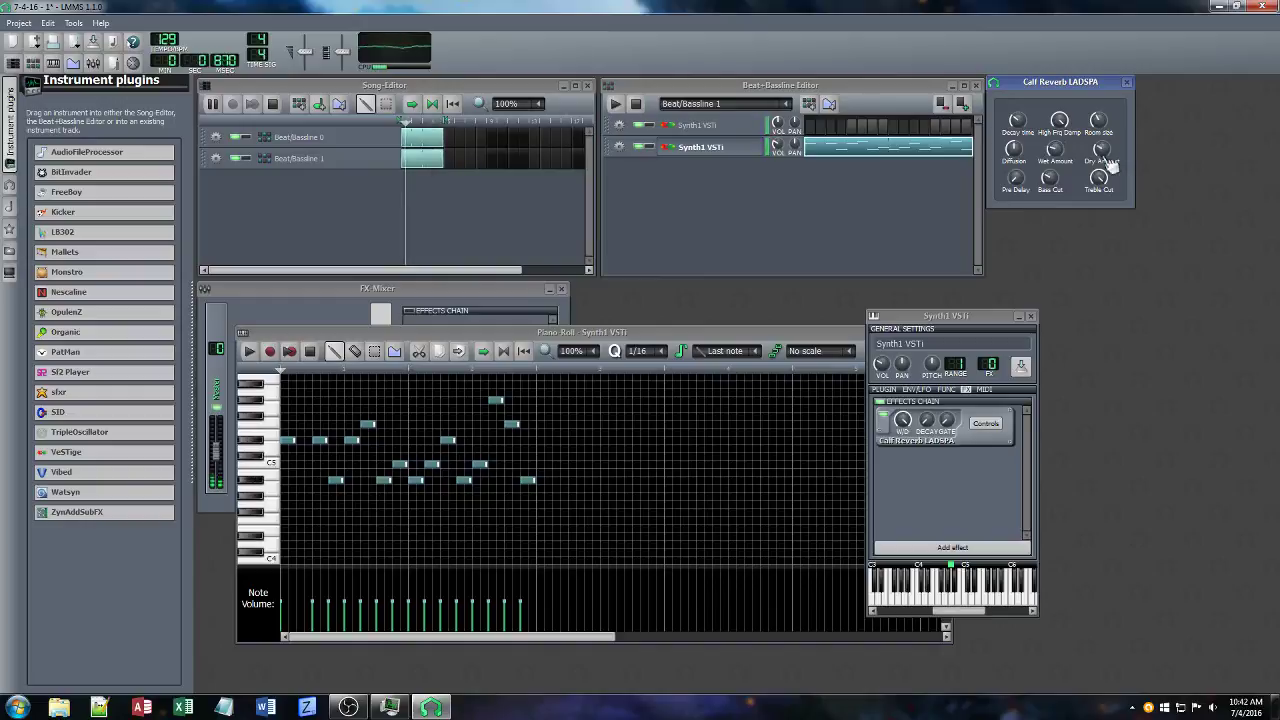
Add the C* Eq effect to the second Synth1 track, tune its high-frequency bands and save the project.
{"action": "left_click", "coordinate": [952, 547]}
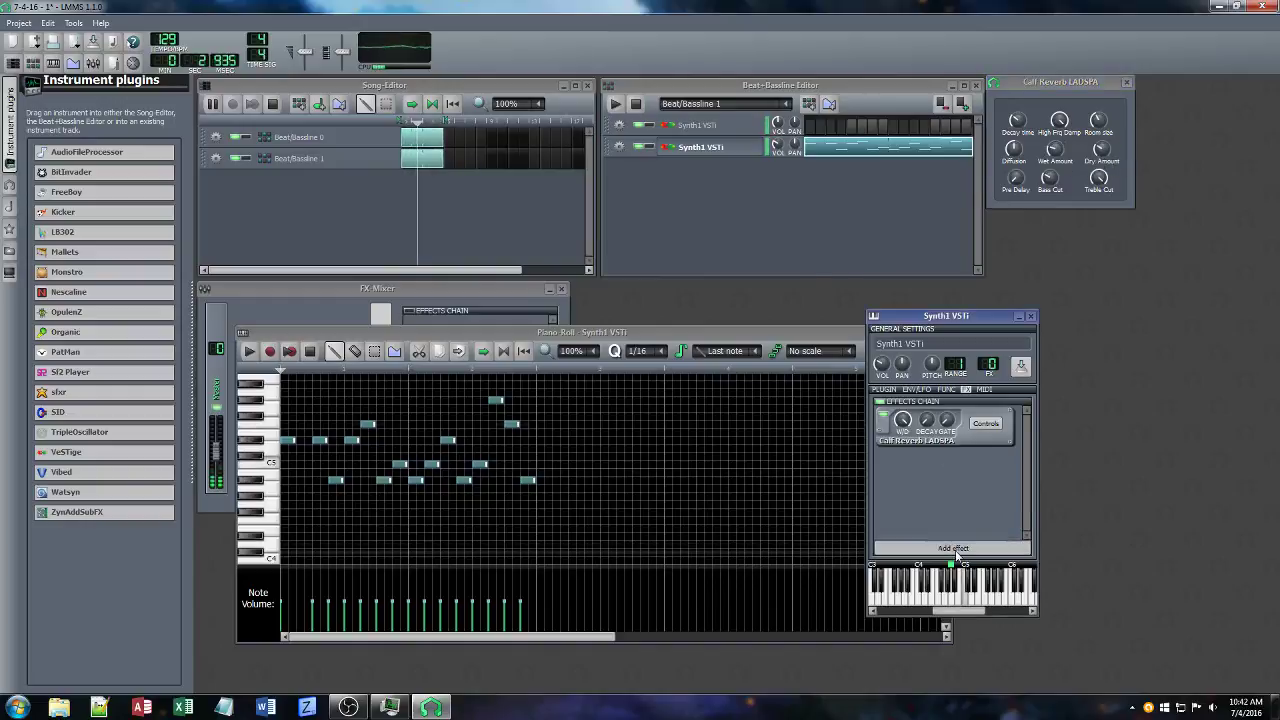
{"action": "type", "text": "eq"}
{"action": "left_click", "coordinate": [745, 521]}
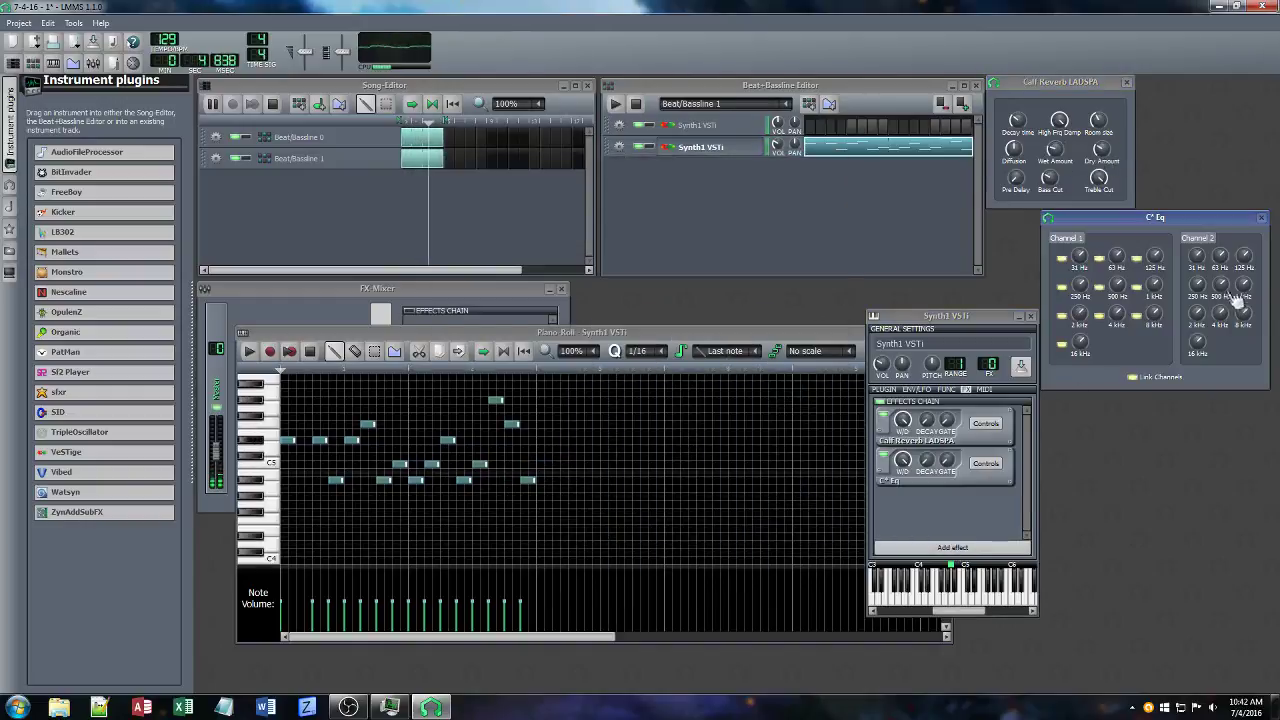
{"action": "left_click_drag", "start_coordinate": [1117, 314], "coordinate": [1080, 304]}
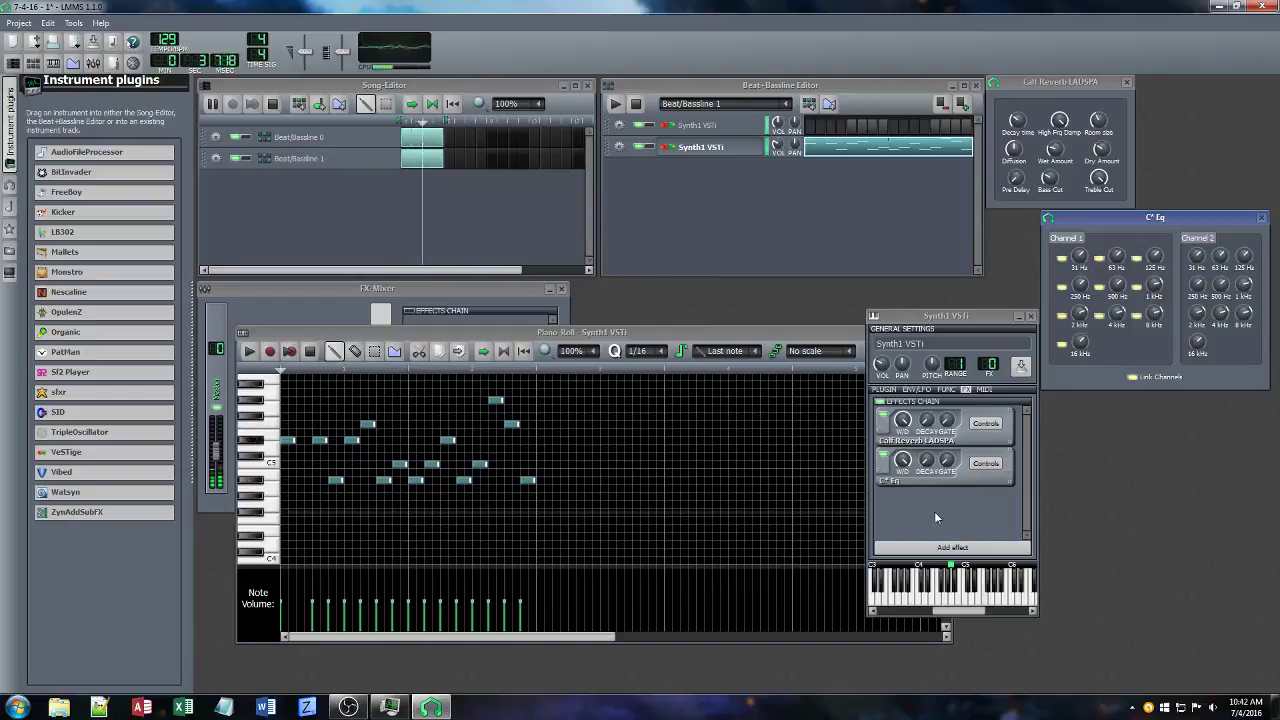
{"action": "key", "text": "ctrl+s"}
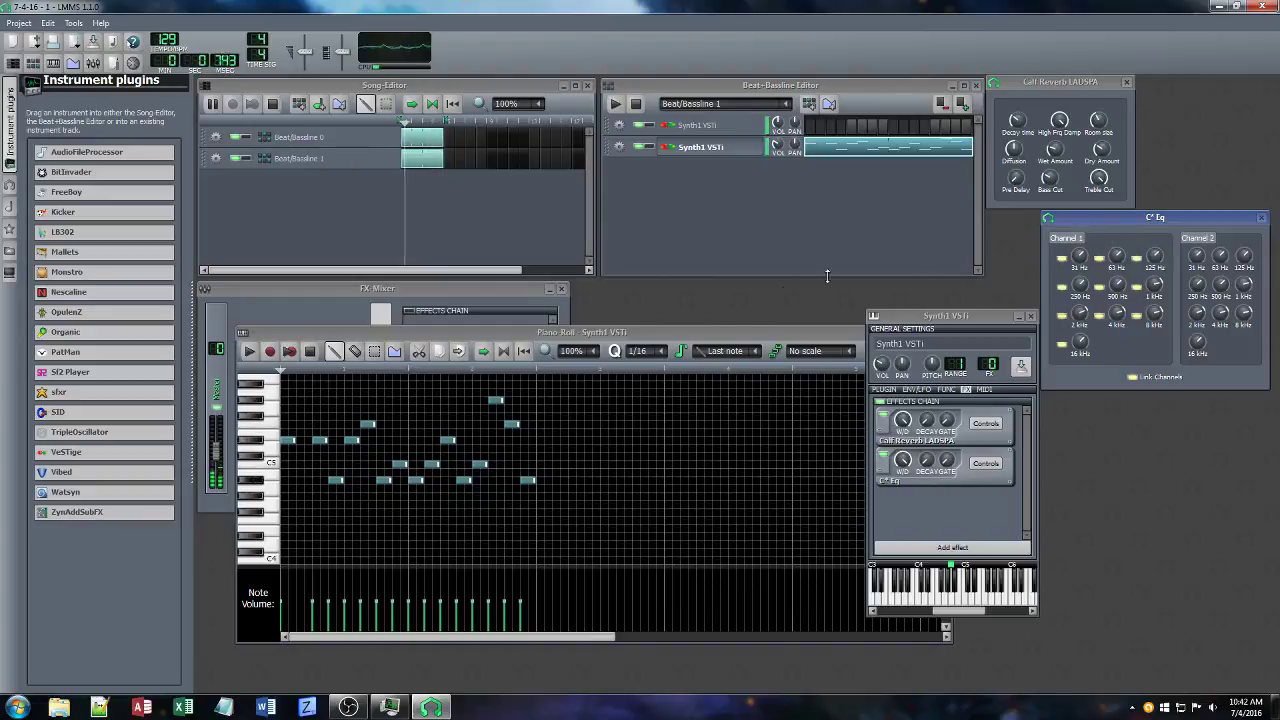
Show the first Synth1 track's effects chain and move its window over the Piano-Roll.
{"action": "left_click", "coordinate": [700, 125]}
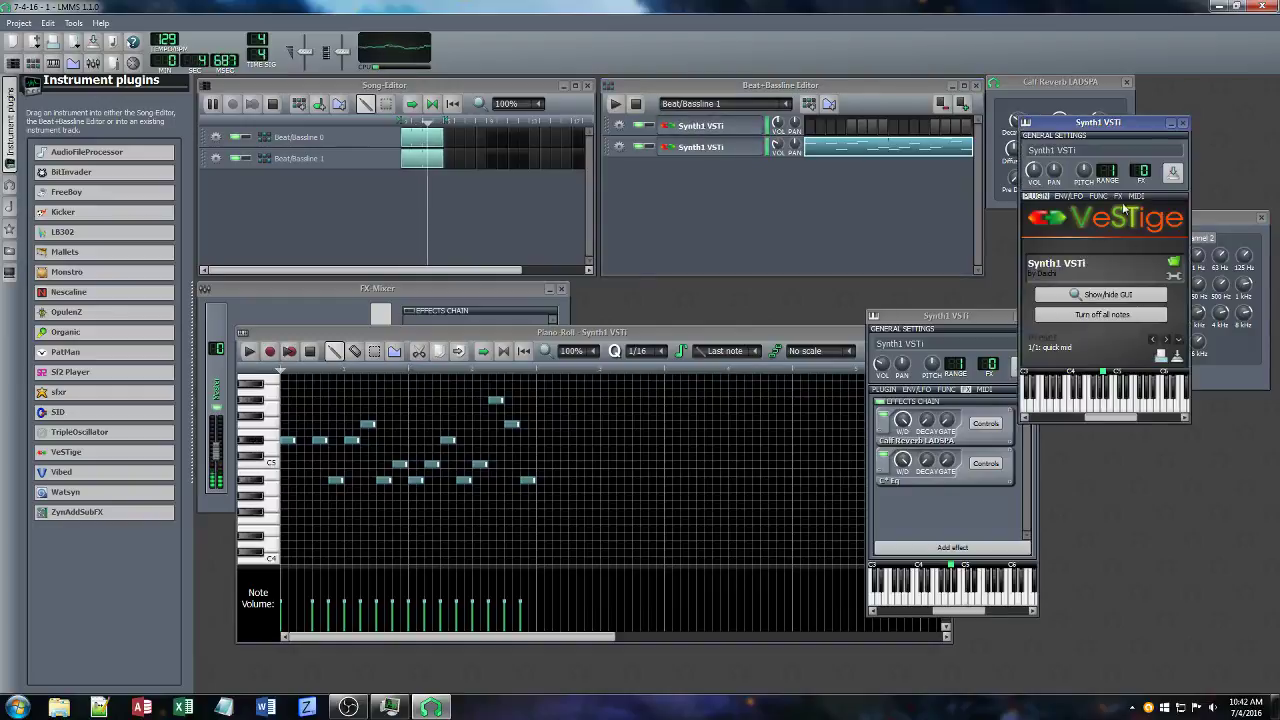
{"action": "left_click", "coordinate": [1118, 196]}
{"action": "left_click_drag", "start_coordinate": [1110, 122], "coordinate": [597, 209]}
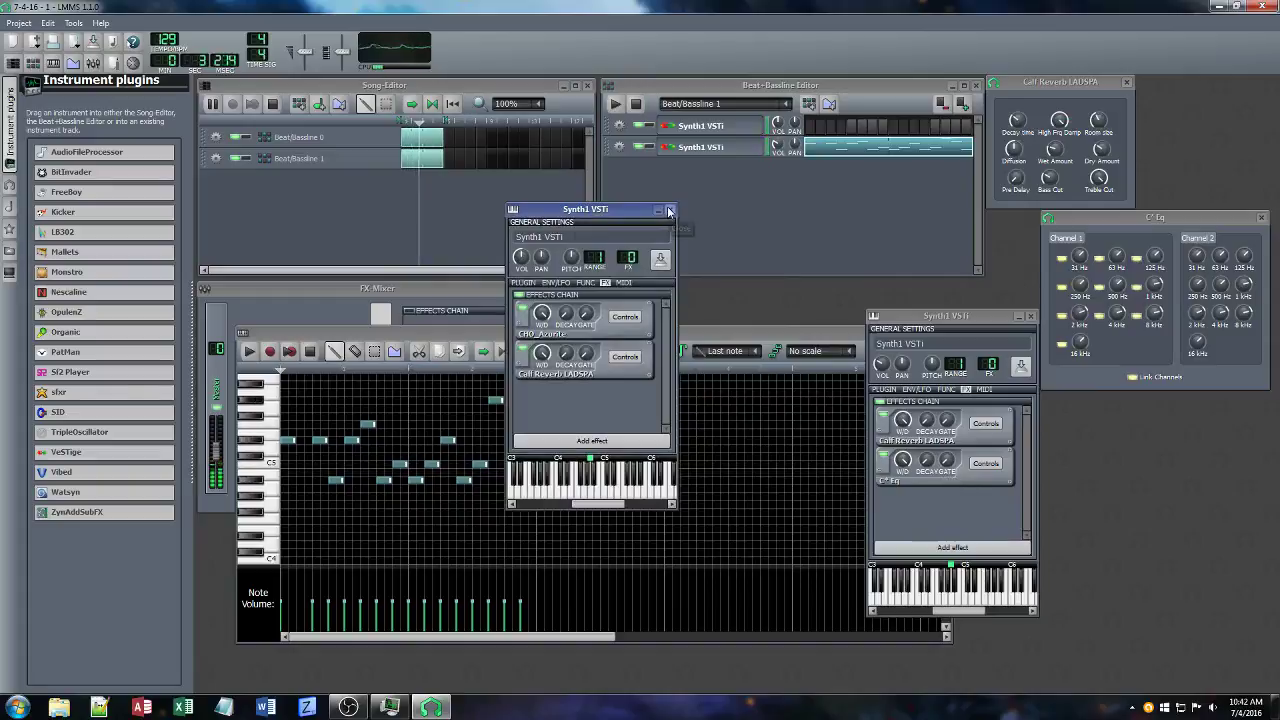
Mute the first Synth1 track in Beat/Bassline 1, toggling it on and off to compare the sound.
{"action": "left_click", "coordinate": [638, 146]}
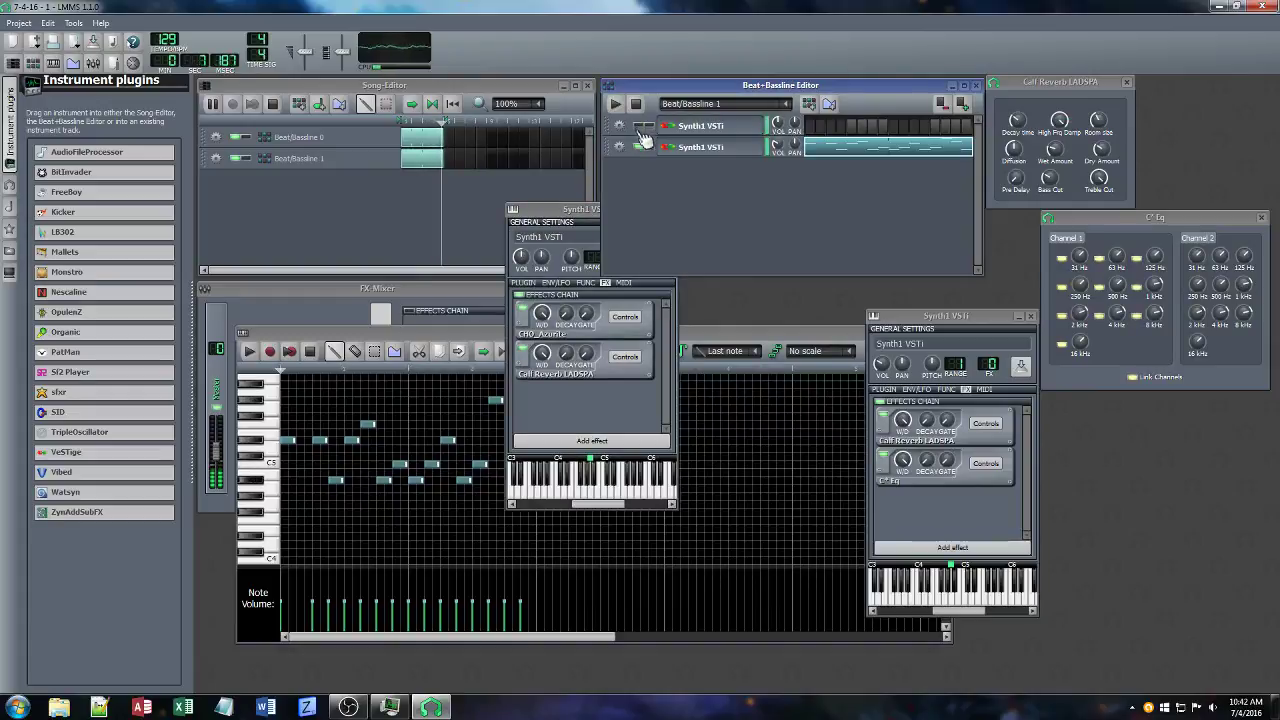
{"action": "left_click", "coordinate": [217, 139]}
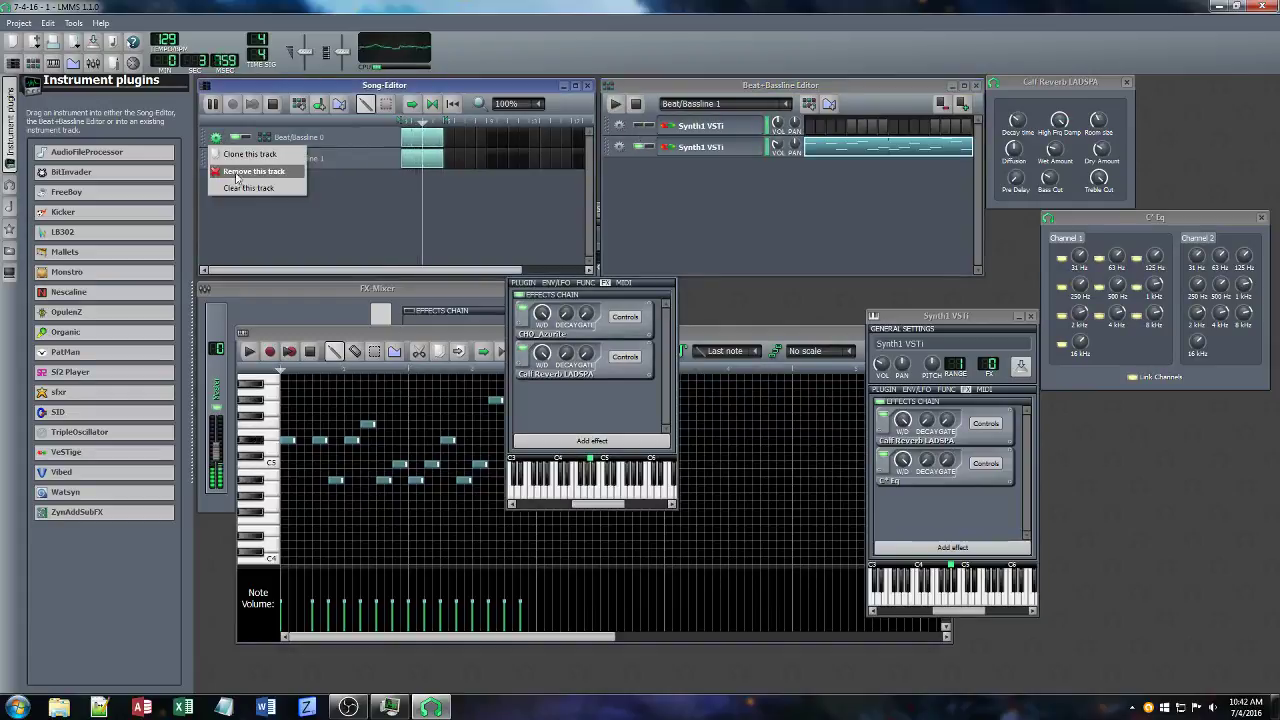
{"action": "left_click", "coordinate": [459, 214]}
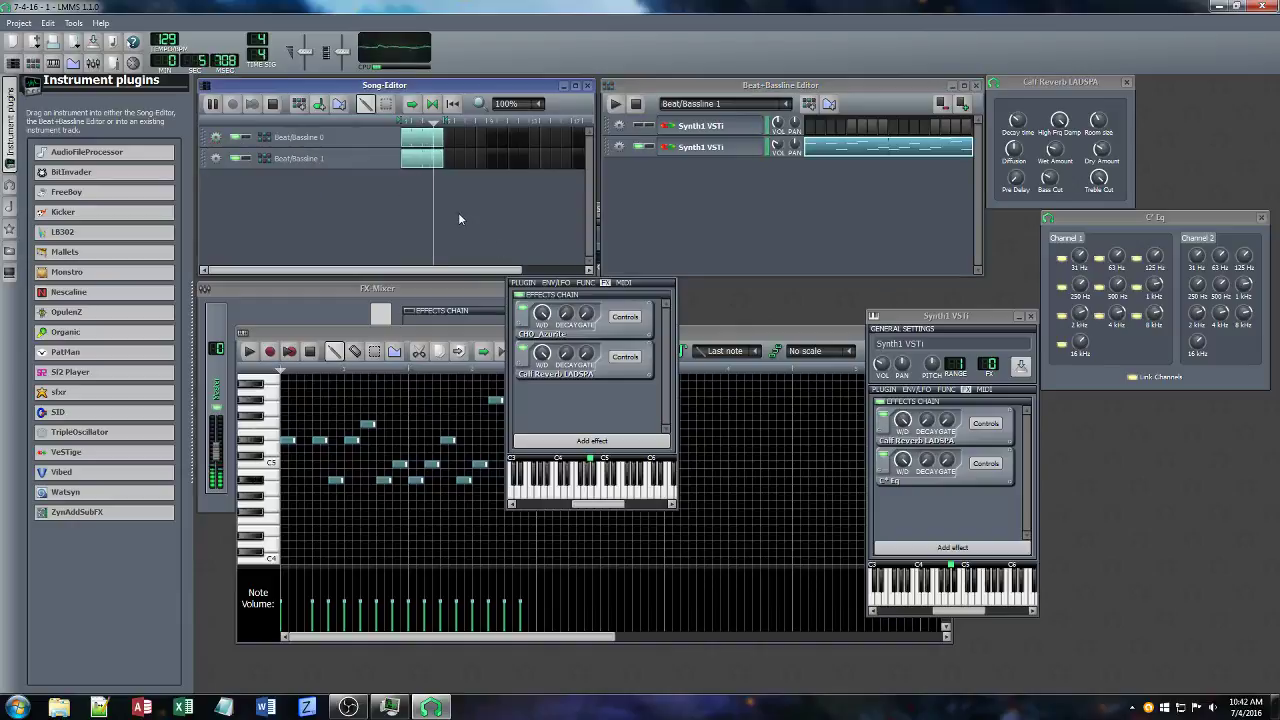
{"action": "left_click", "coordinate": [641, 126]}
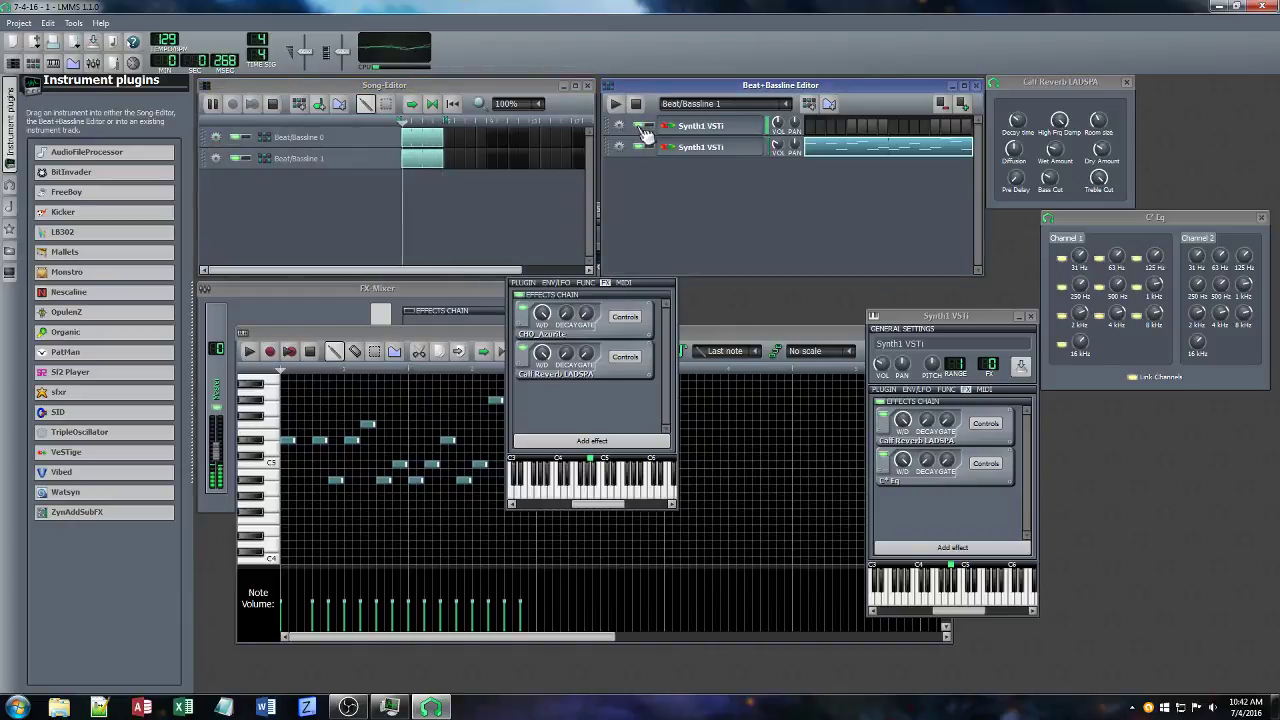
{"action": "left_click", "coordinate": [641, 126]}
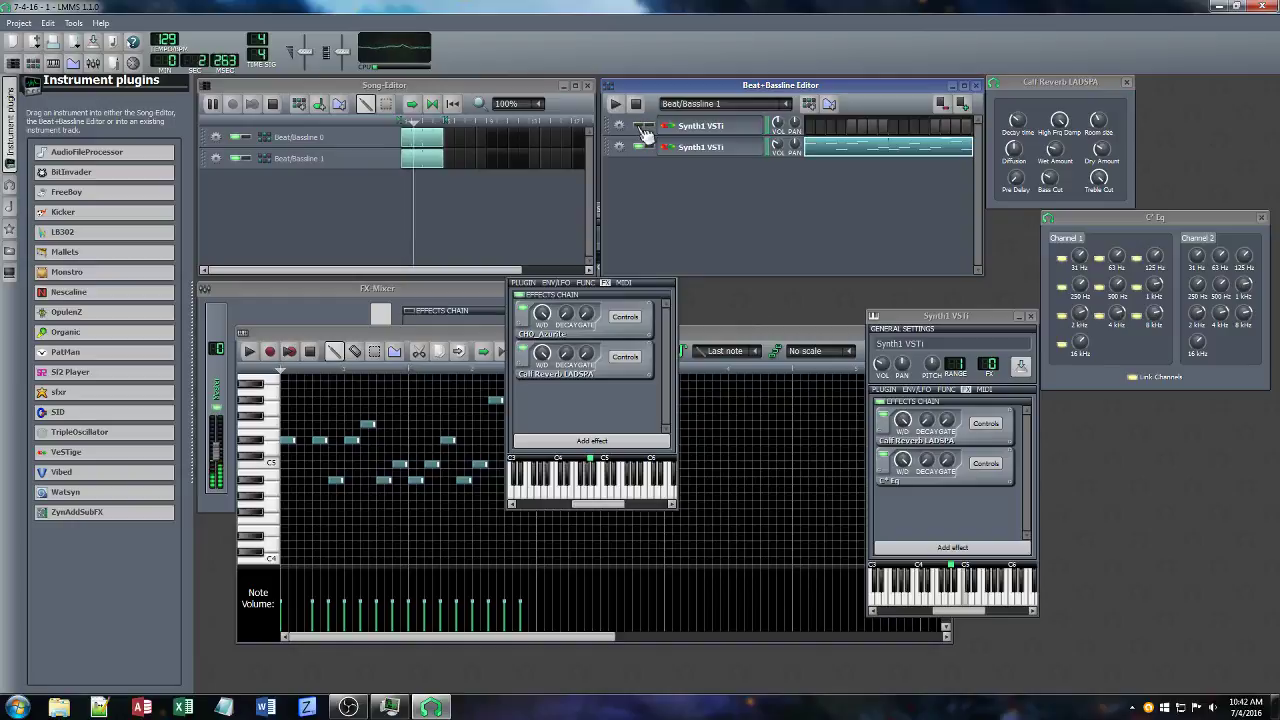
Place the two Synth1 track windows side by side to compare their effects chains.
{"action": "left_click", "coordinate": [688, 127]}
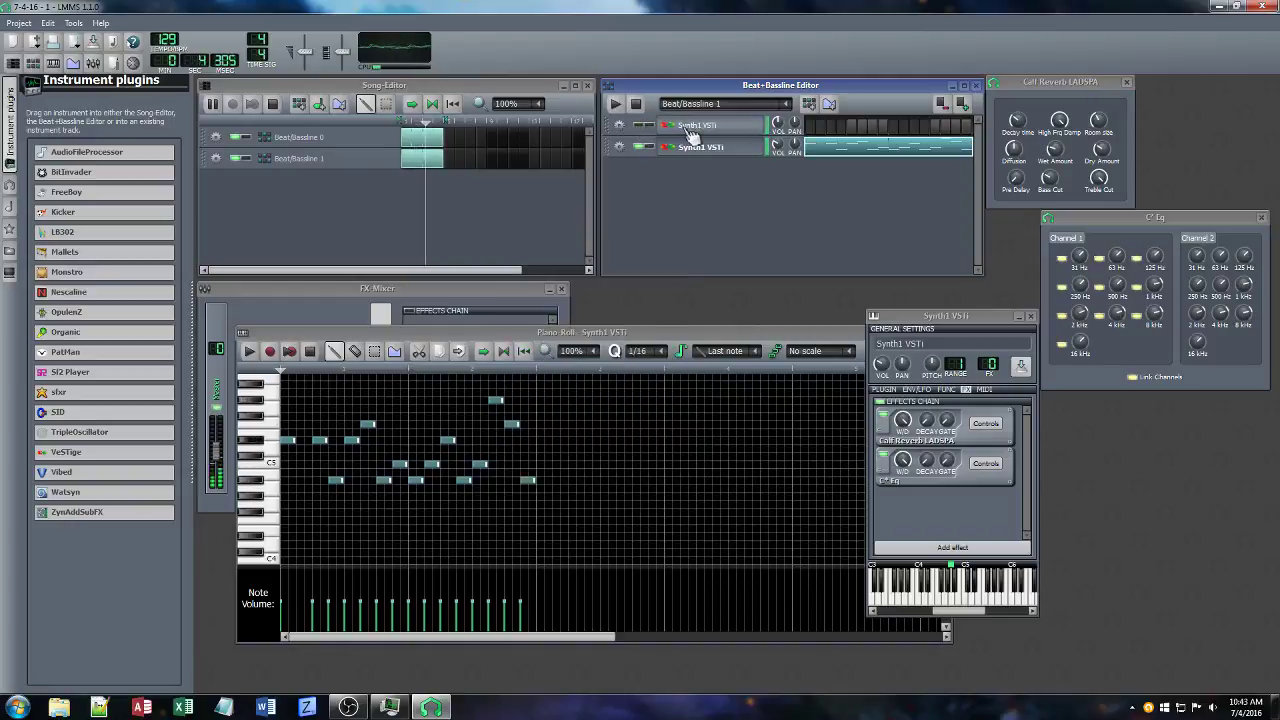
{"action": "left_click", "coordinate": [688, 127]}
{"action": "left_click", "coordinate": [605, 283]}
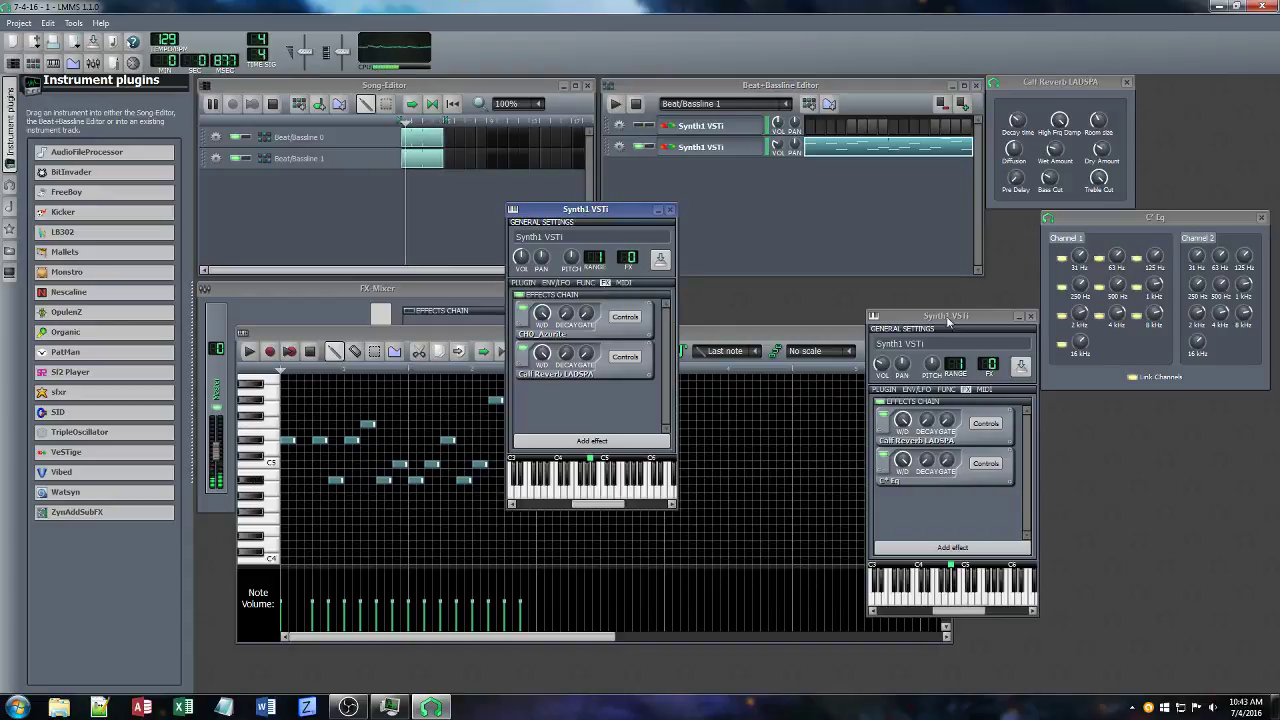
{"action": "left_click_drag", "start_coordinate": [949, 317], "coordinate": [781, 216]}
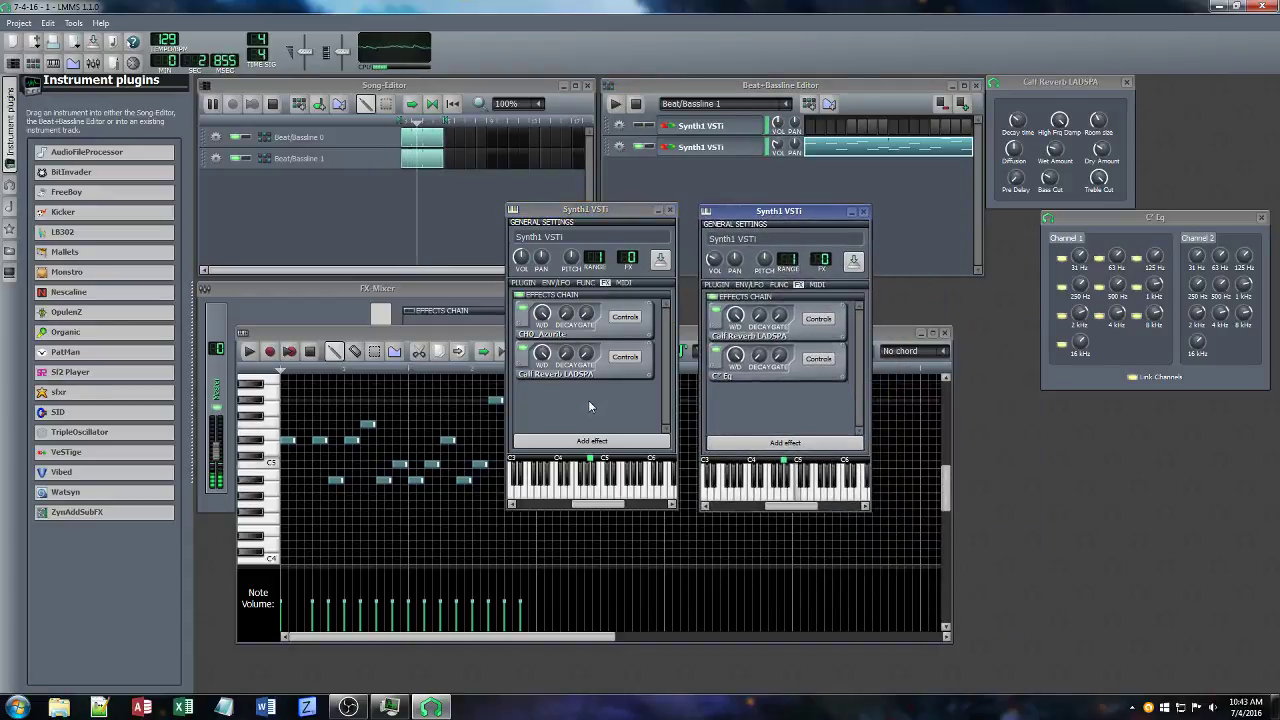
Adjust the 4 kHz, 8 kHz and 16 kHz bands of the second Synth1 track's C* Eq.
{"action": "left_click", "coordinate": [1116, 315]}
{"action": "left_click_drag", "start_coordinate": [1080, 341], "coordinate": [1080, 320]}
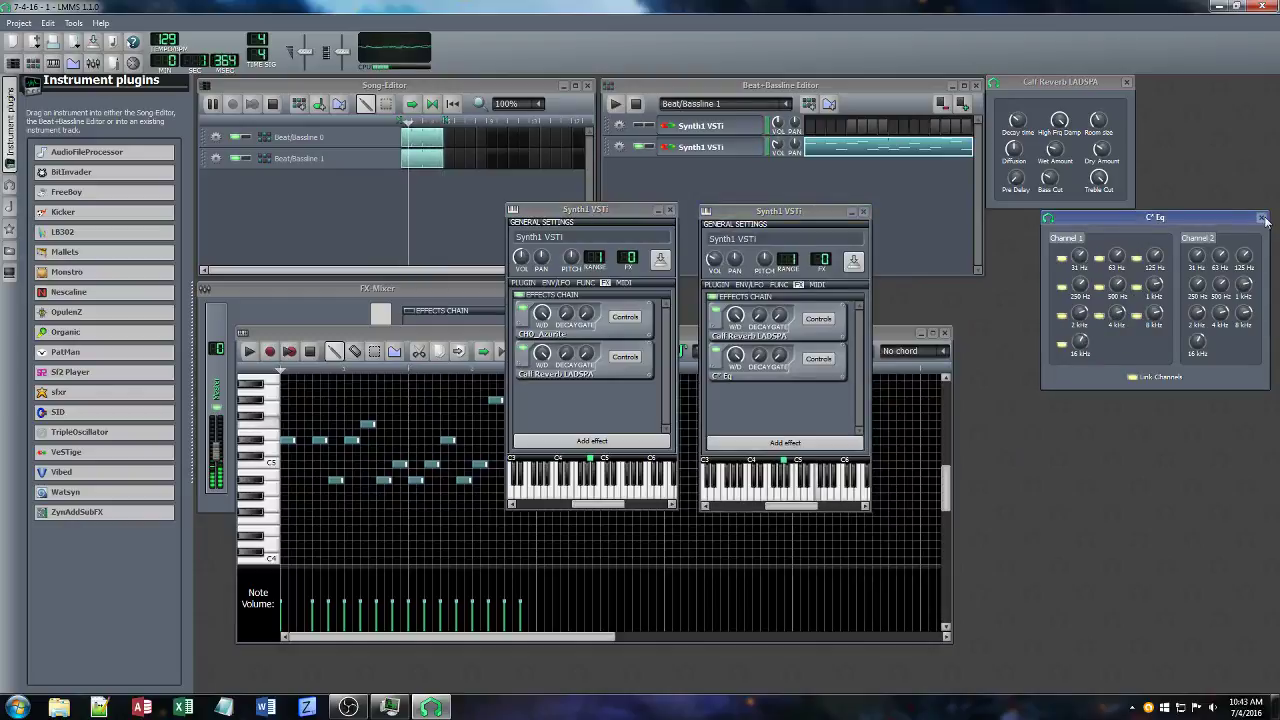
{"action": "left_click", "coordinate": [1155, 313]}
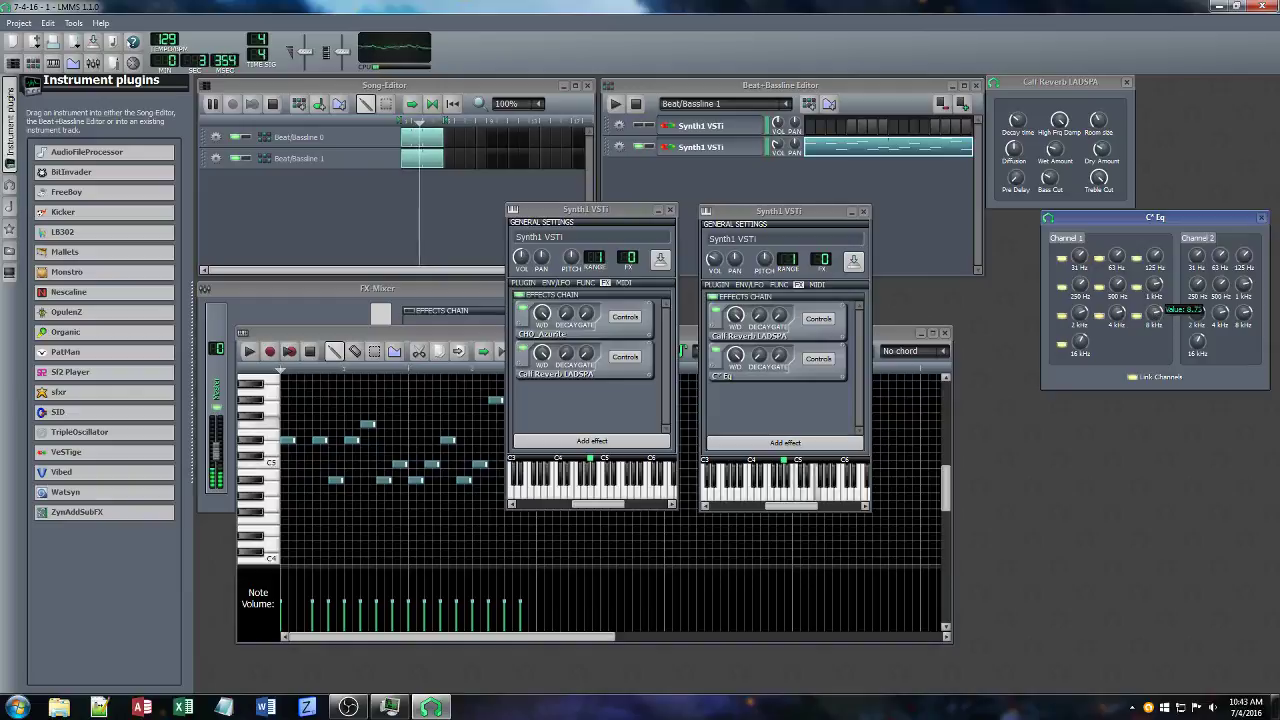
Close the first Synth1 track's window and add the CHO_Azurite chorus to the second Synth1 track's effects chain.
{"action": "left_click", "coordinate": [786, 391]}
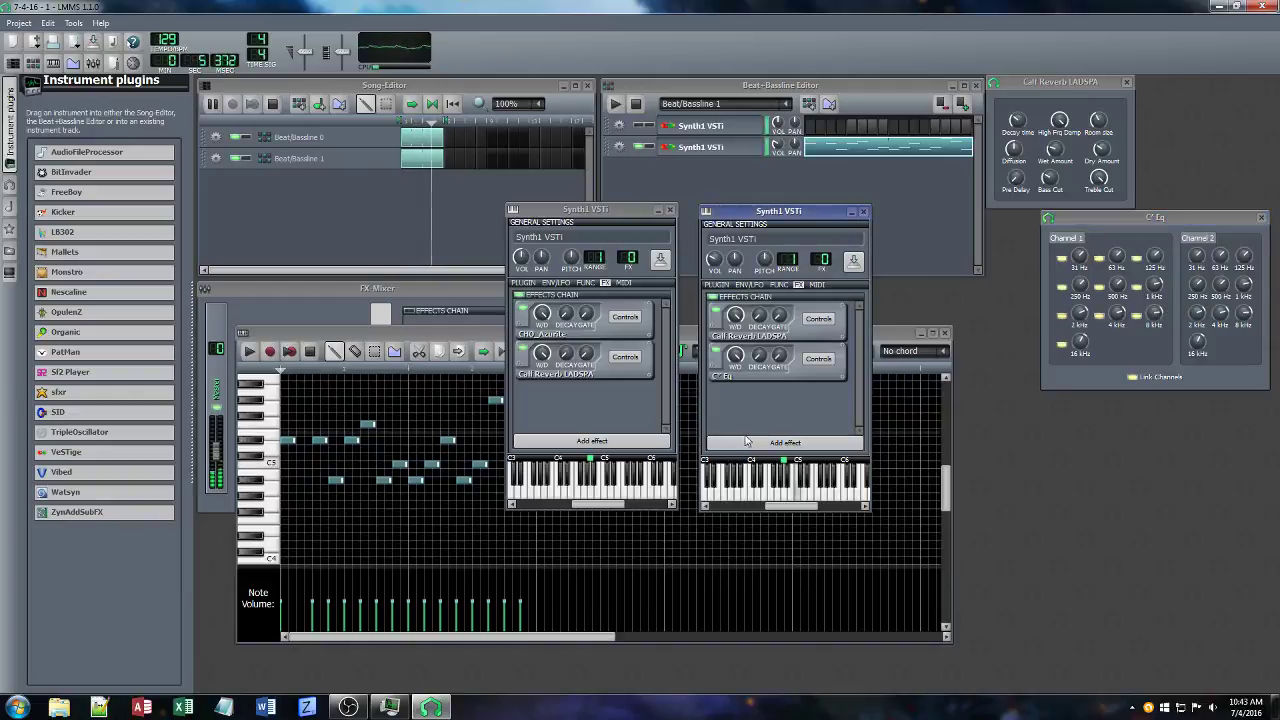
{"action": "left_click", "coordinate": [669, 213]}
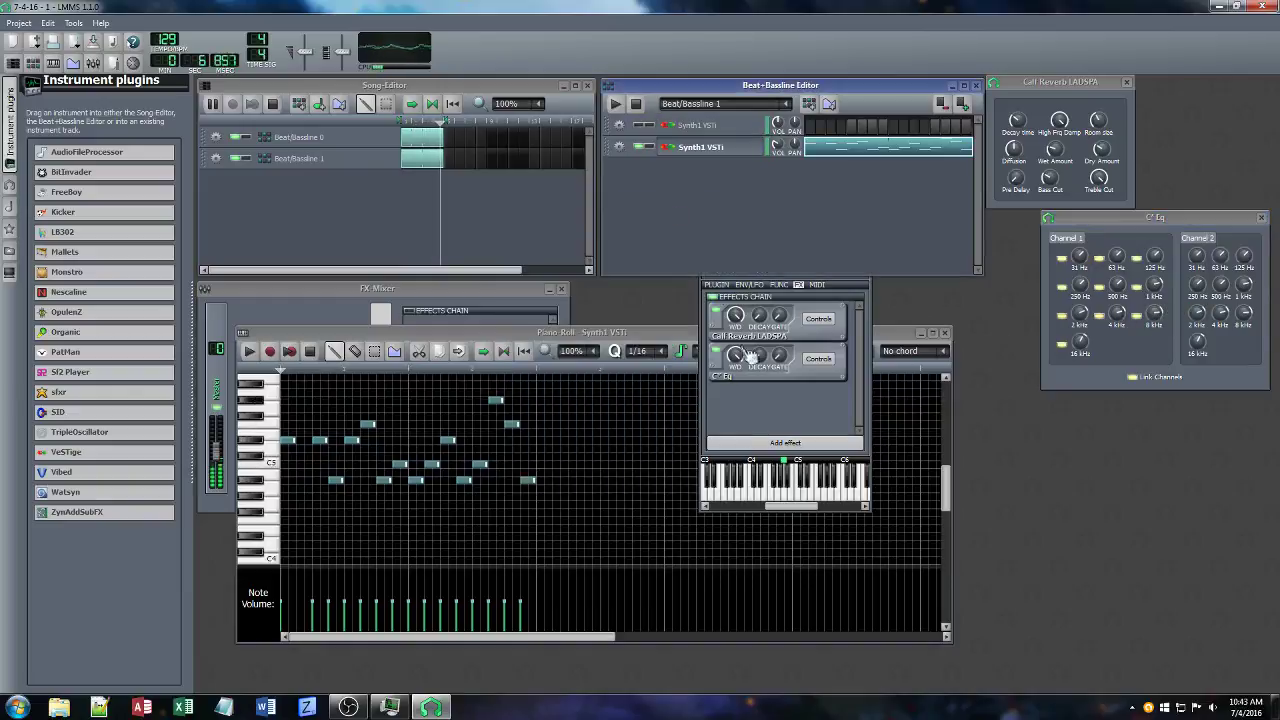
{"action": "left_click", "coordinate": [750, 438]}
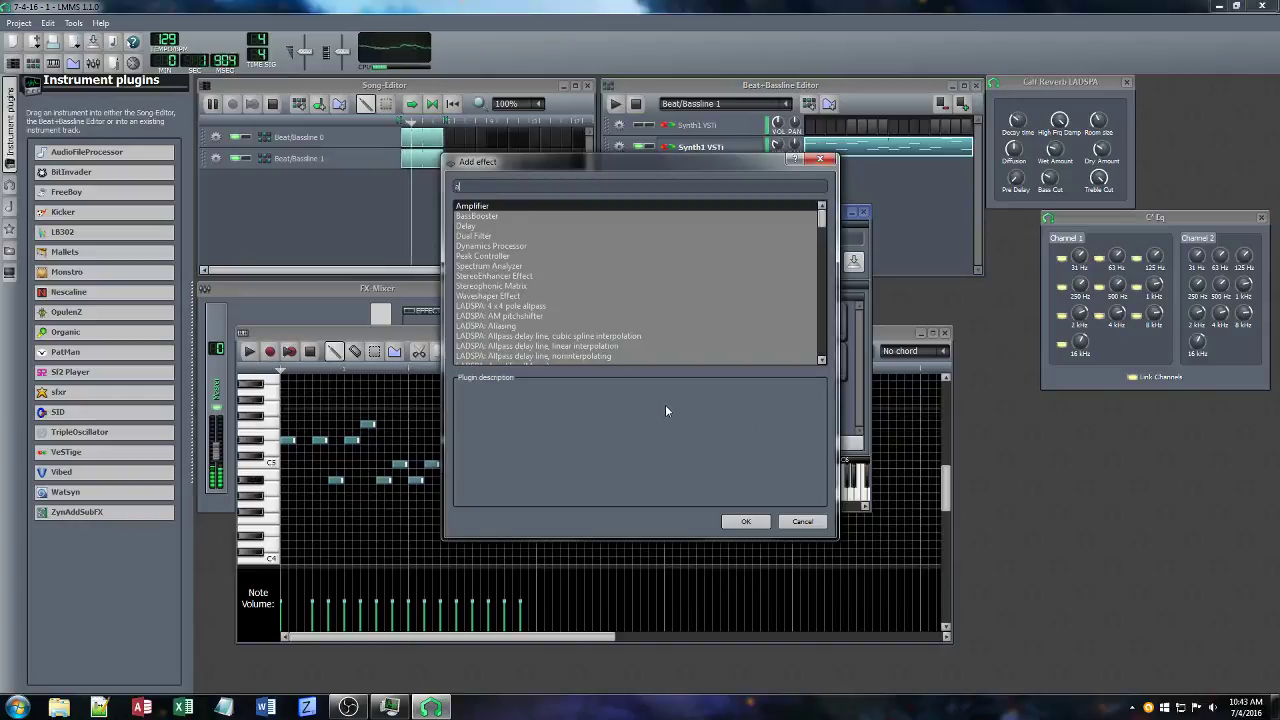
{"action": "type", "text": "azu"}
{"action": "left_click", "coordinate": [746, 522]}
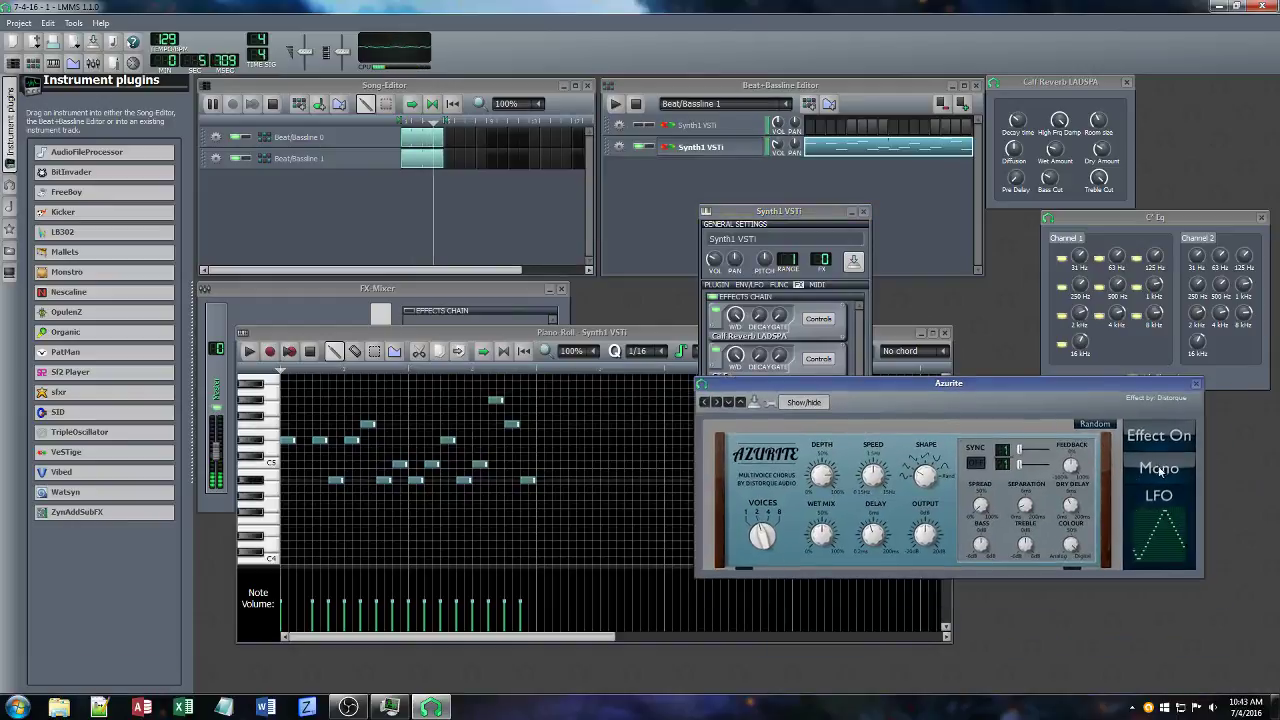
Switch the Azurite chorus to its second preset, Subtle, and set it to Stereo.
{"action": "left_click", "coordinate": [1160, 470]}
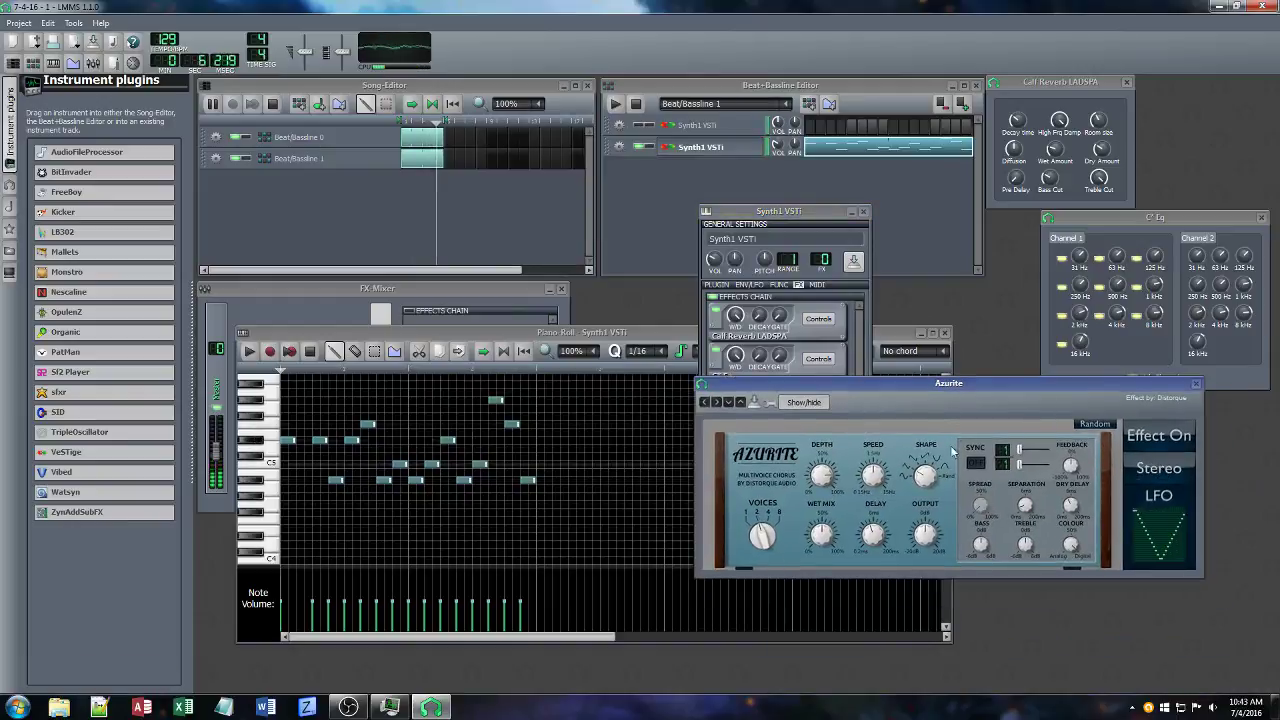
{"action": "left_click", "coordinate": [716, 405]}
{"action": "left_click", "coordinate": [1160, 468]}
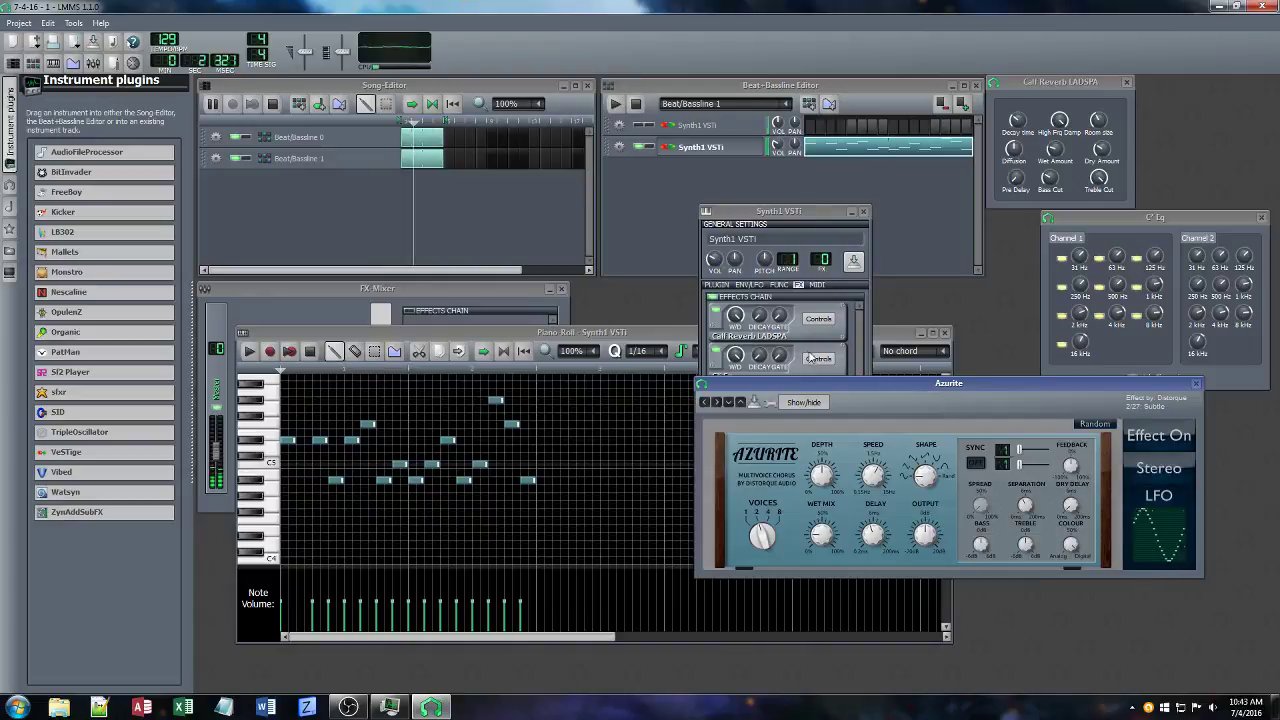
Move the Azurite chorus above the Calf Reverb and C* Eq to the start of the second Synth1 track's effects chain.
{"action": "left_click_drag", "start_coordinate": [787, 222], "coordinate": [710, 179]}
{"action": "right_click", "coordinate": [718, 370]}
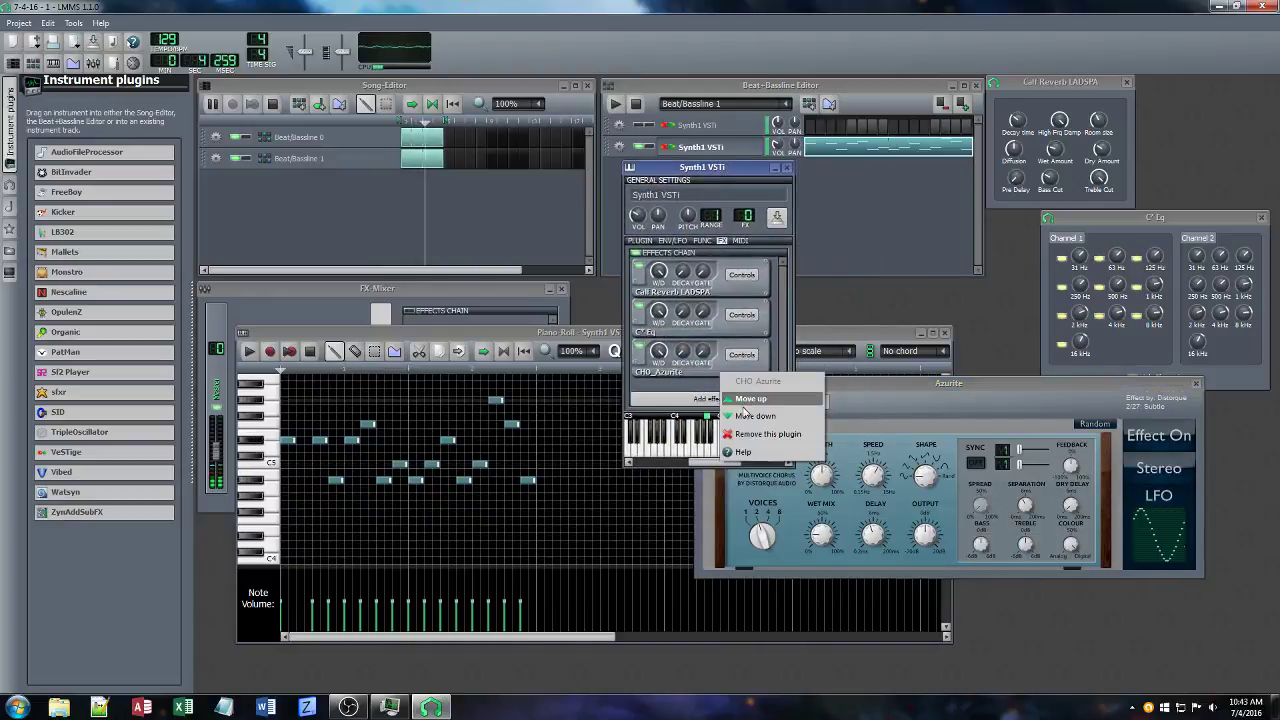
{"action": "left_click", "coordinate": [745, 393]}
{"action": "right_click", "coordinate": [727, 321]}
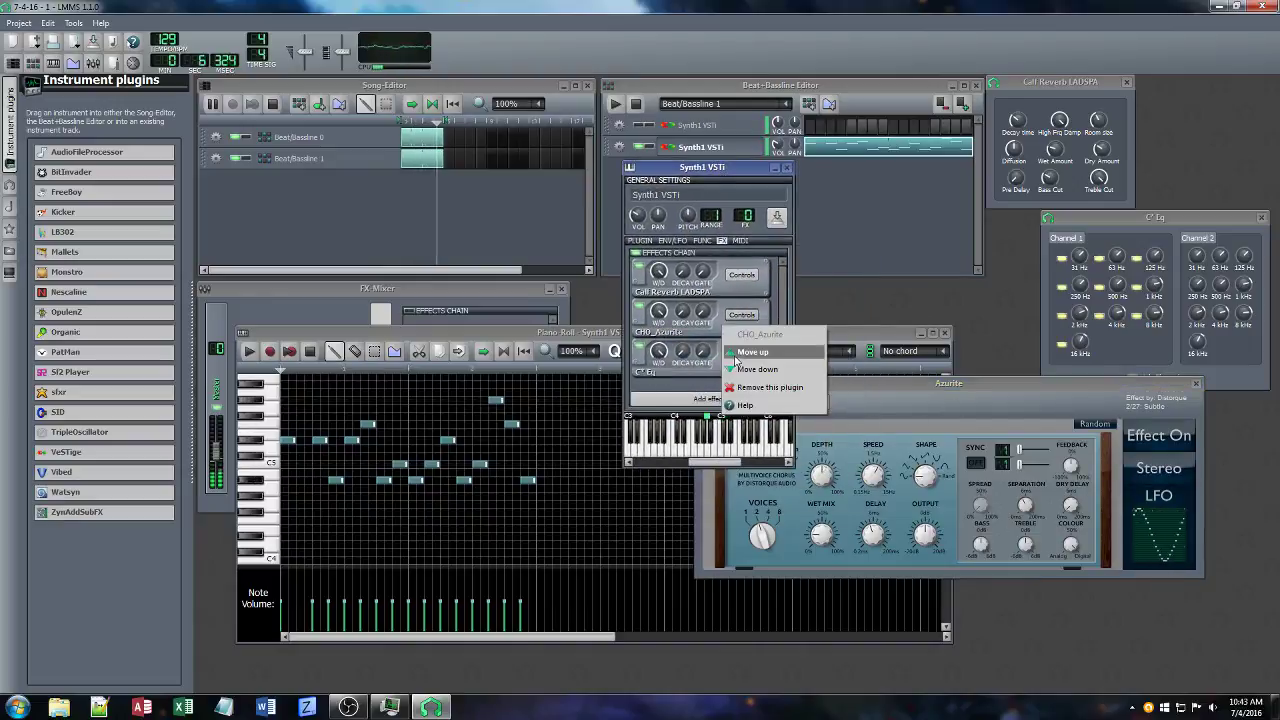
{"action": "left_click", "coordinate": [742, 347]}
{"action": "left_click", "coordinate": [853, 408]}
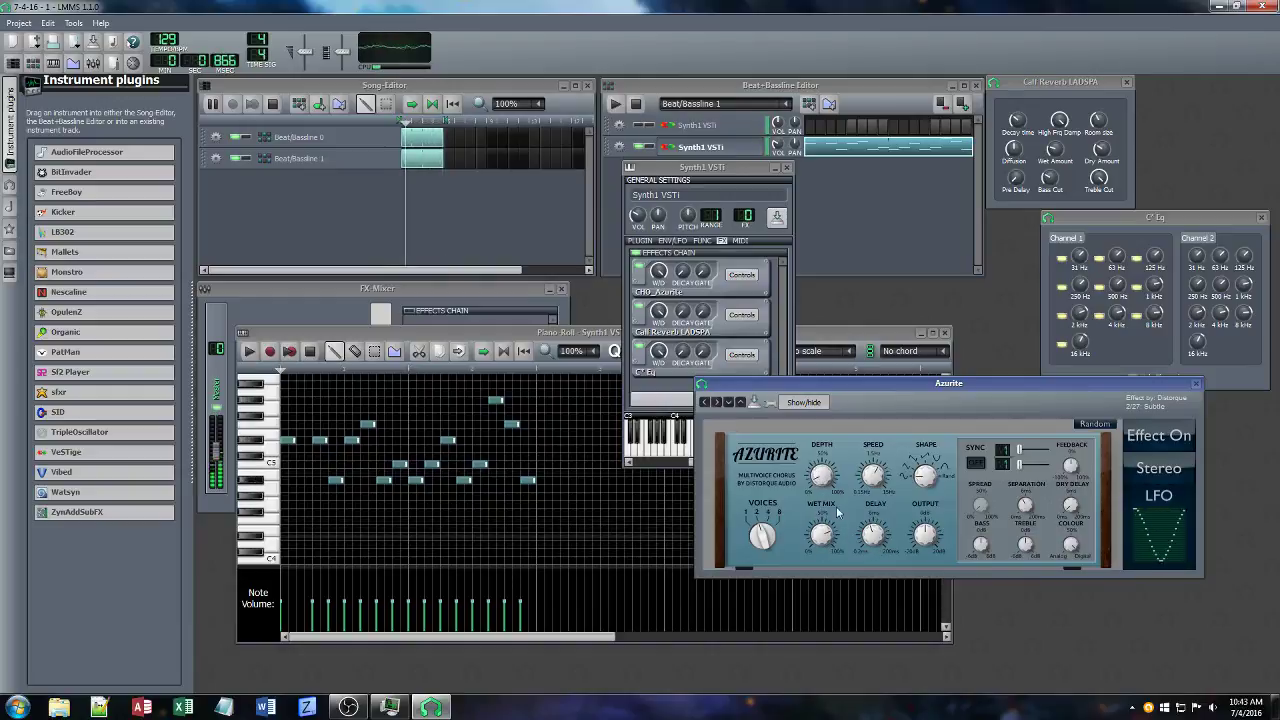
{"action": "left_click", "coordinate": [669, 387]}
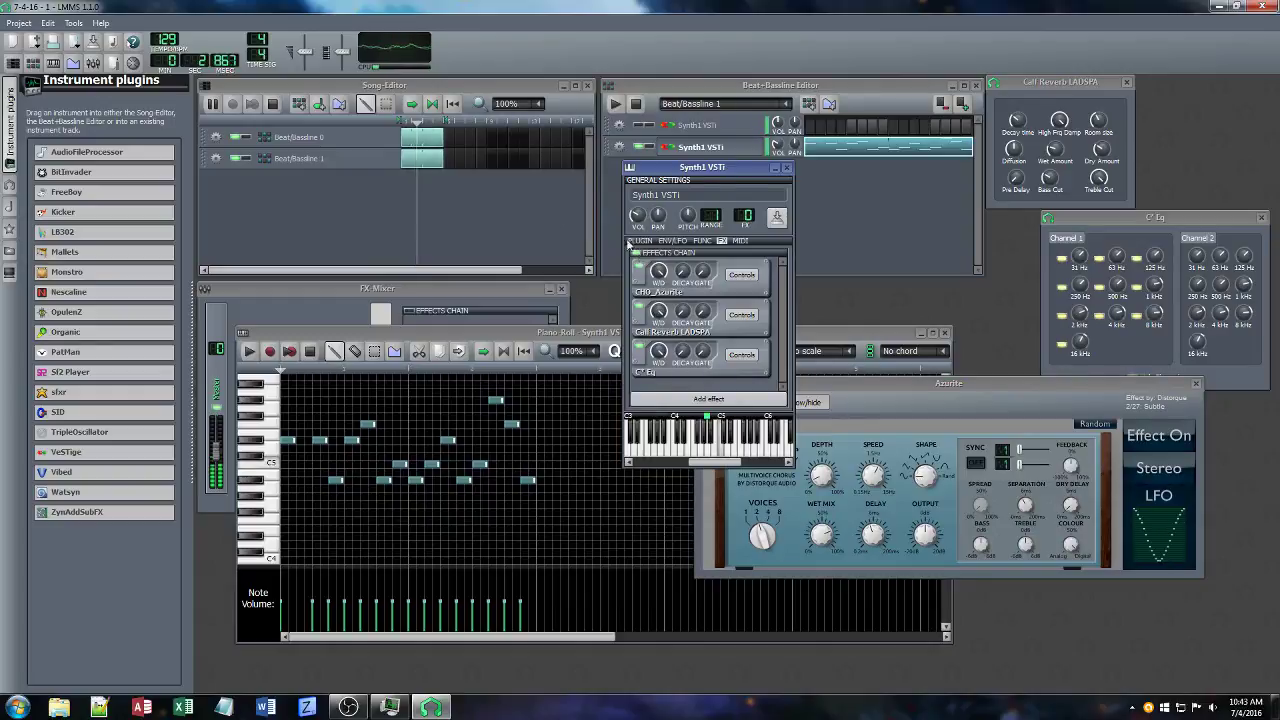
Stop the song, remove the Beat/Bassline 0 track from the Song-Editor and restart playback.
{"action": "left_click", "coordinate": [273, 104]}
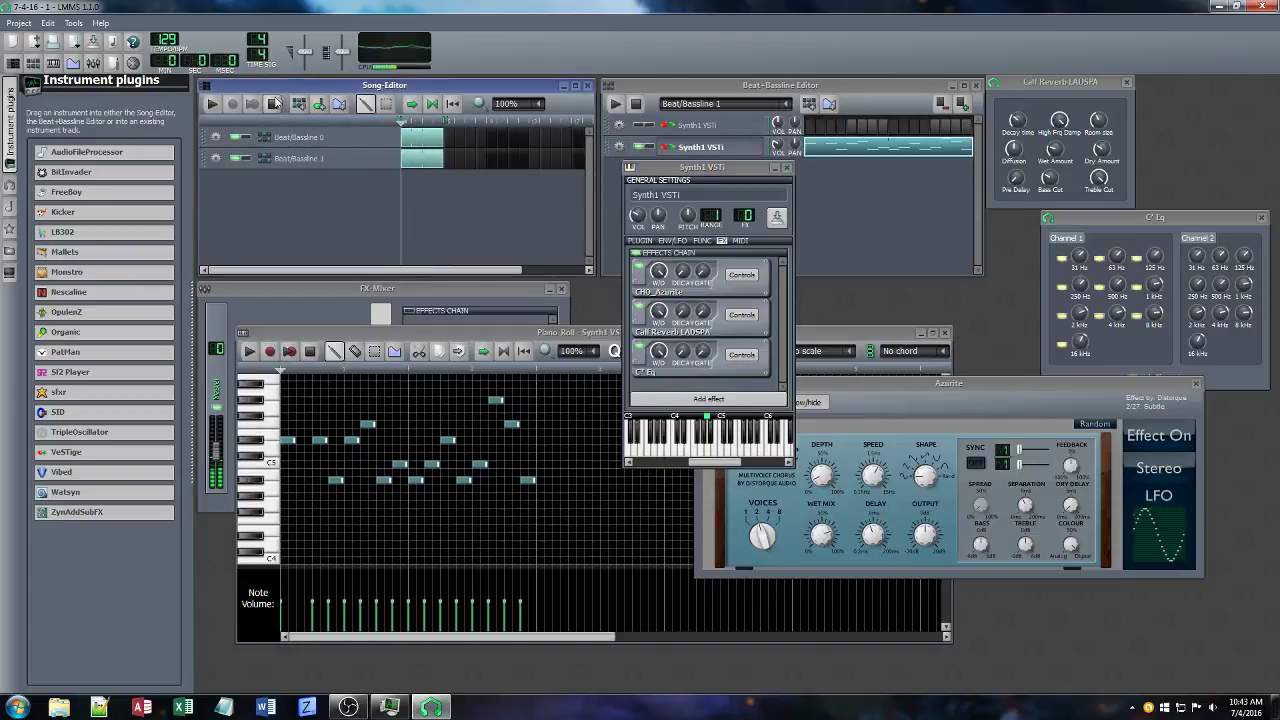
{"action": "left_click", "coordinate": [218, 137]}
{"action": "left_click", "coordinate": [238, 168]}
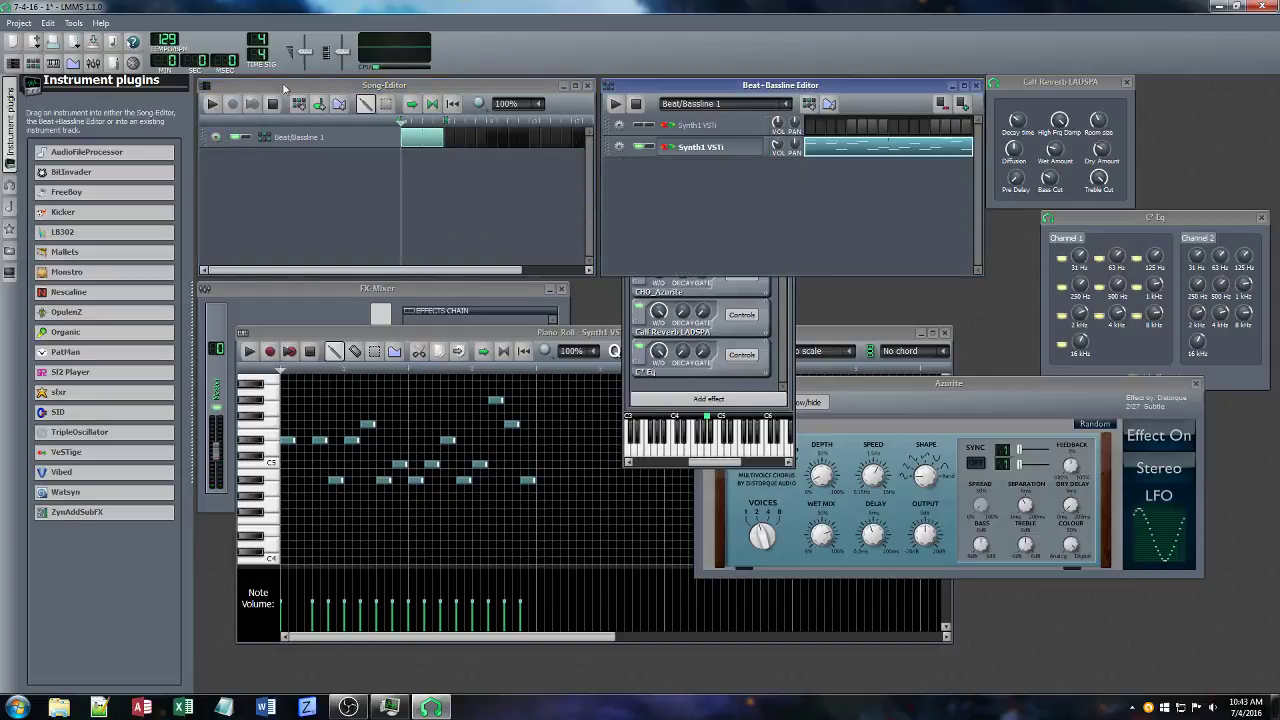
{"action": "left_click", "coordinate": [211, 104]}
Add the DEL_Bionic Delay v1_2 VST effect to the second Synth1 track's effects chain.
{"action": "left_click", "coordinate": [788, 311]}
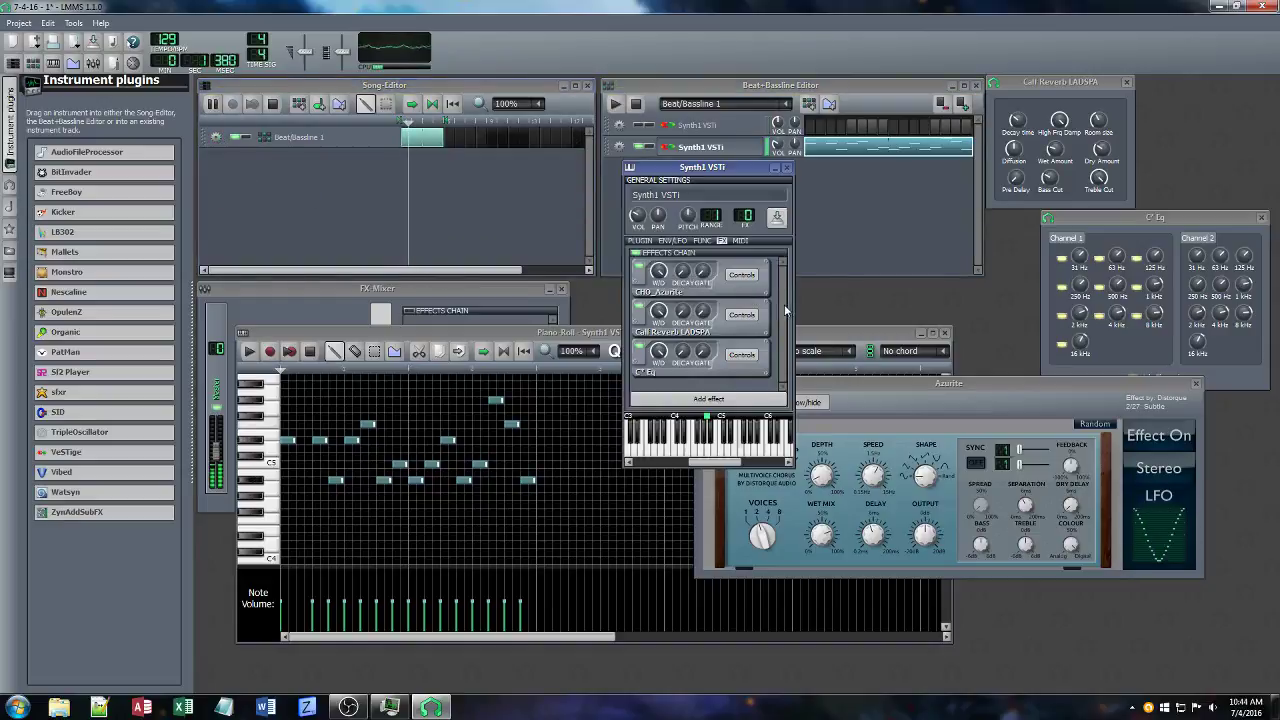
{"action": "left_click", "coordinate": [727, 398]}
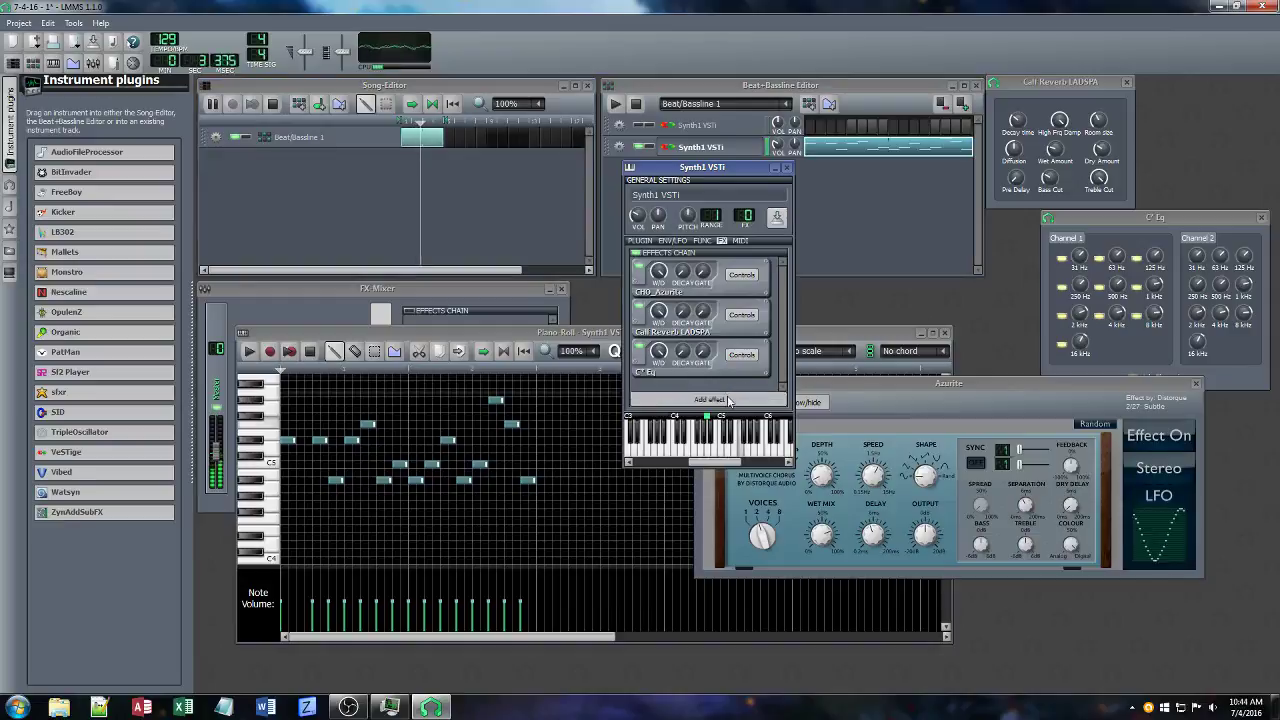
{"action": "type", "text": "del"}
{"action": "scroll", "coordinate": [648, 283], "scroll_direction": "down", "scroll_amount": 5}
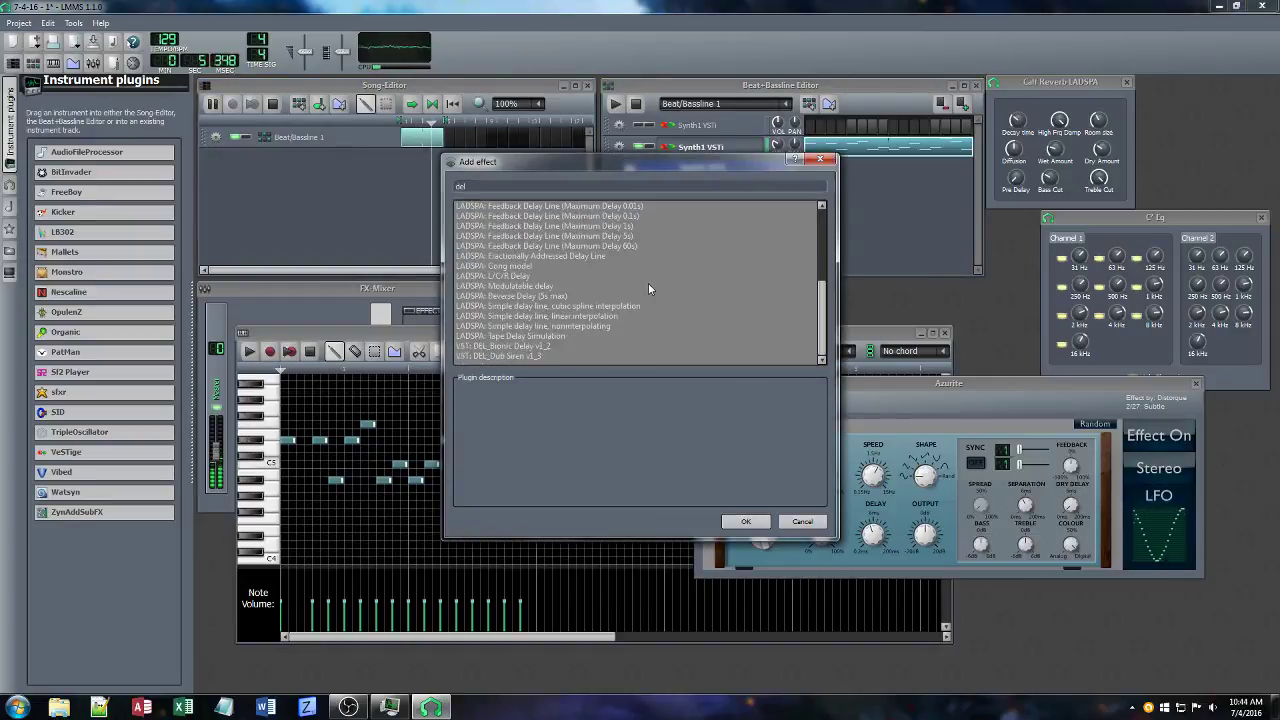
{"action": "left_click", "coordinate": [513, 348]}
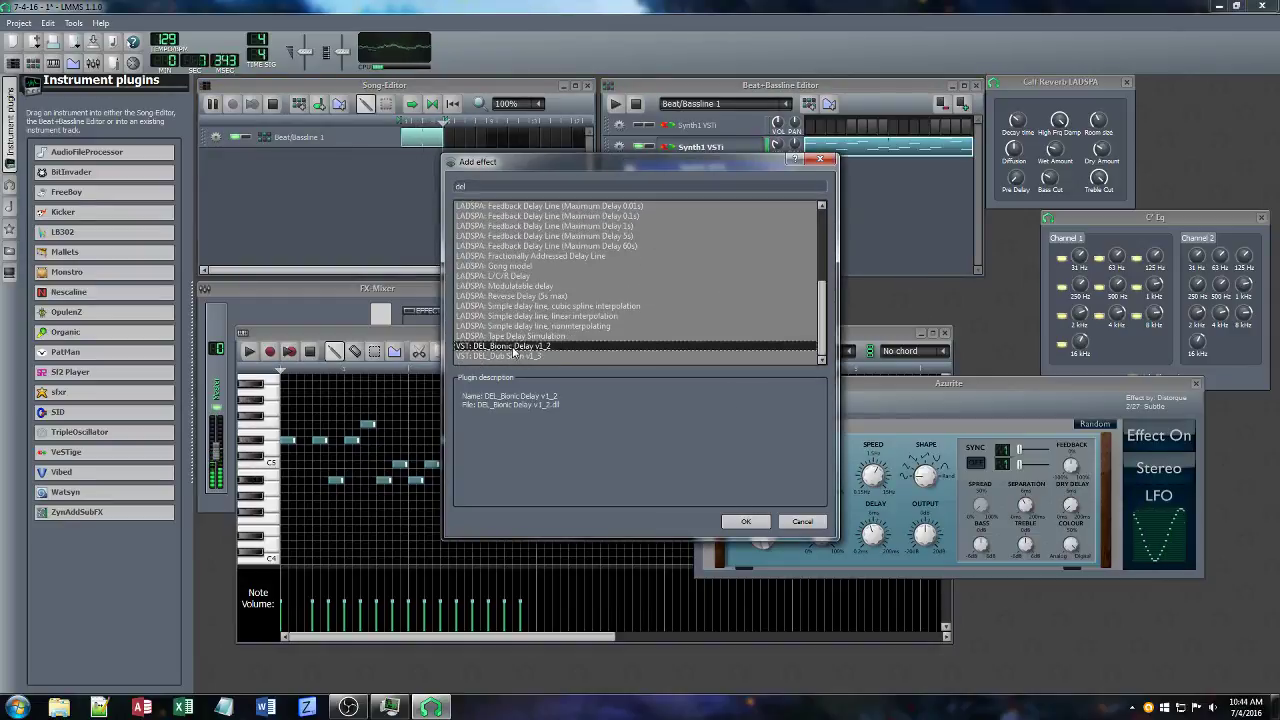
{"action": "left_click", "coordinate": [745, 521]}
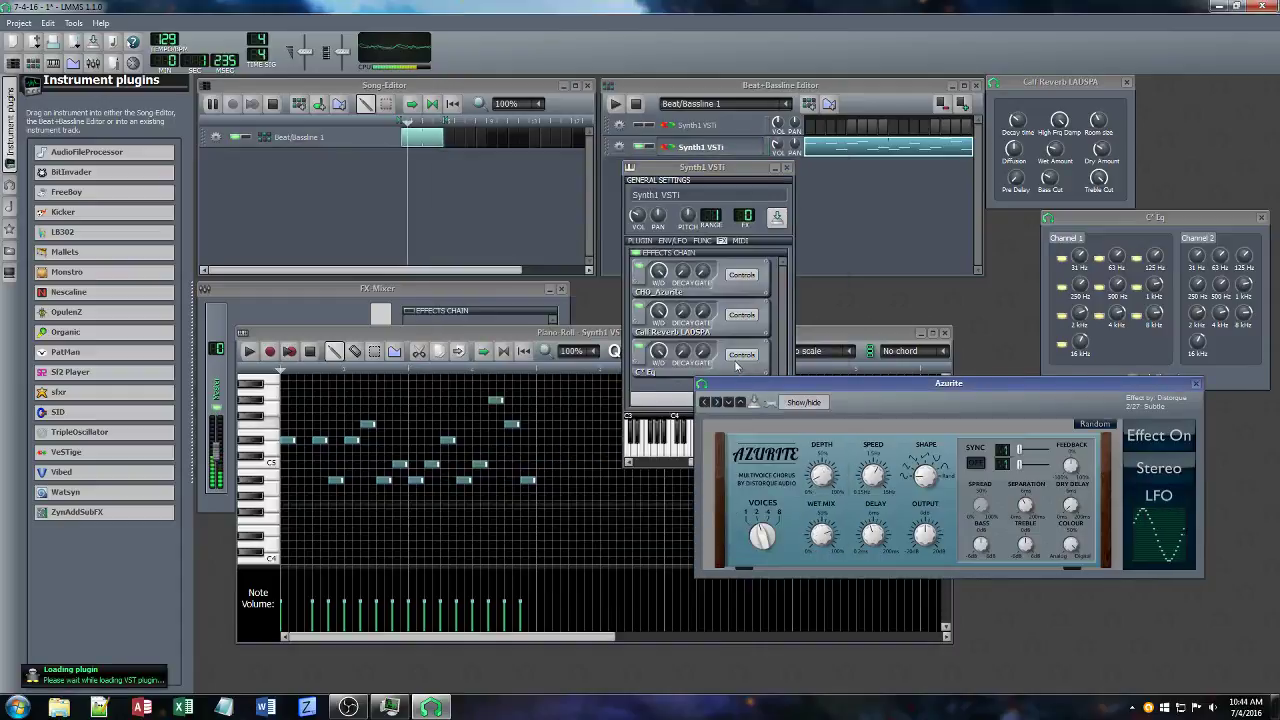
Place the Bionic Delay window over the FX-Mixer and Piano-Roll and move the Synth1 window up to expose its effects chain.
{"action": "left_click_drag", "start_coordinate": [1167, 357], "coordinate": [450, 290]}
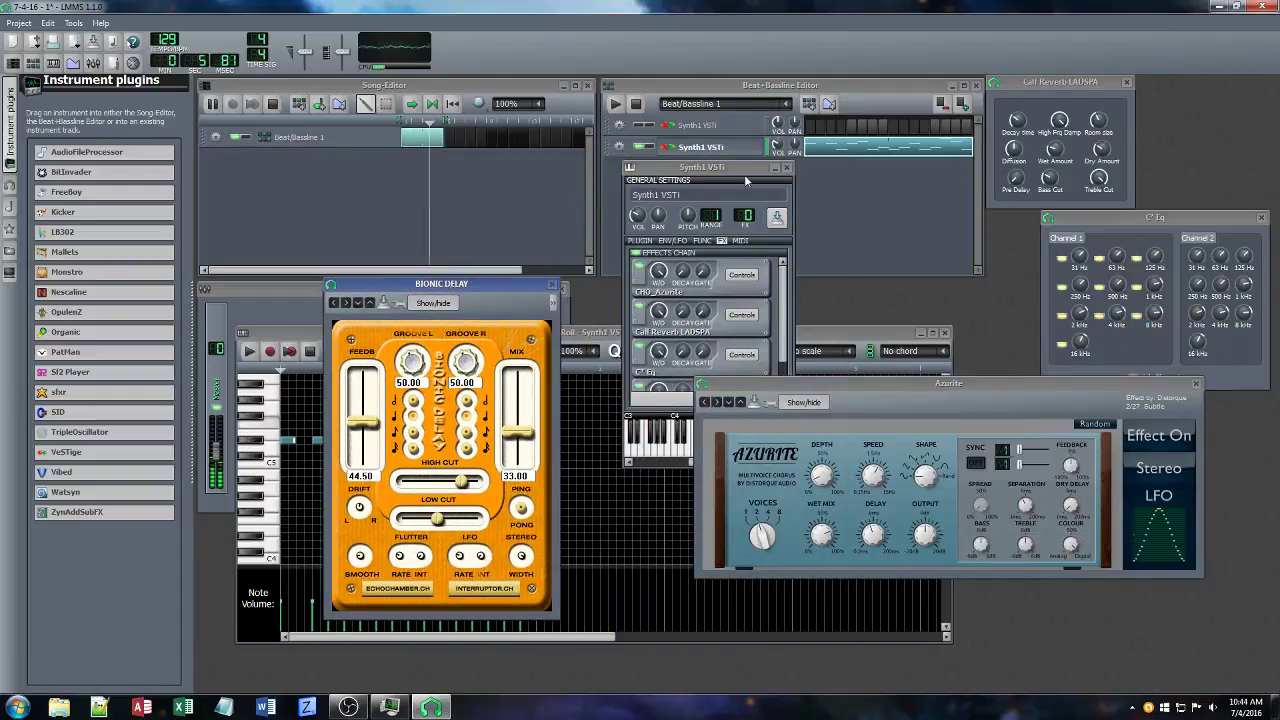
{"action": "left_click_drag", "start_coordinate": [744, 174], "coordinate": [738, 155]}
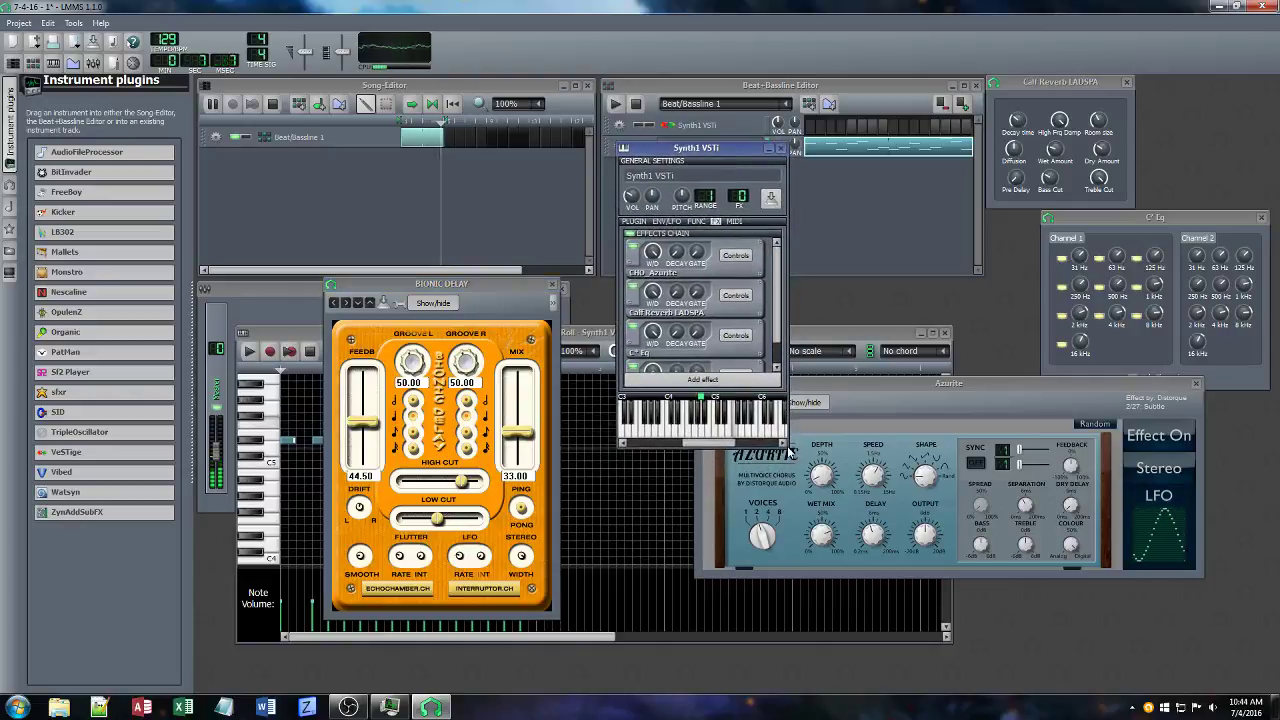
{"action": "scroll", "coordinate": [777, 300], "scroll_direction": "down", "scroll_amount": 1}
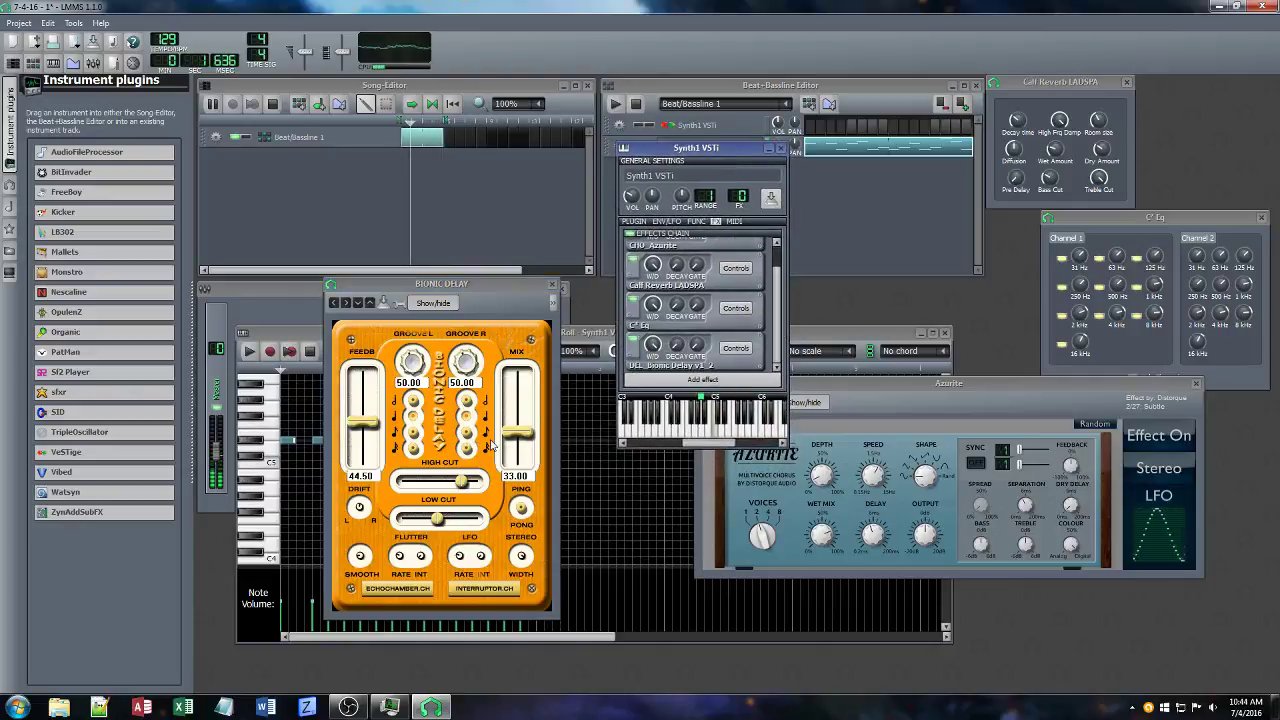
Raise the Bionic Delay's high cut, lower its low cut fully, and set feedback to 50.50 and mix to 24.50.
{"action": "scroll", "coordinate": [514, 434], "scroll_direction": "up", "scroll_amount": 1}
{"action": "scroll", "coordinate": [514, 434], "scroll_direction": "up", "scroll_amount": 12}
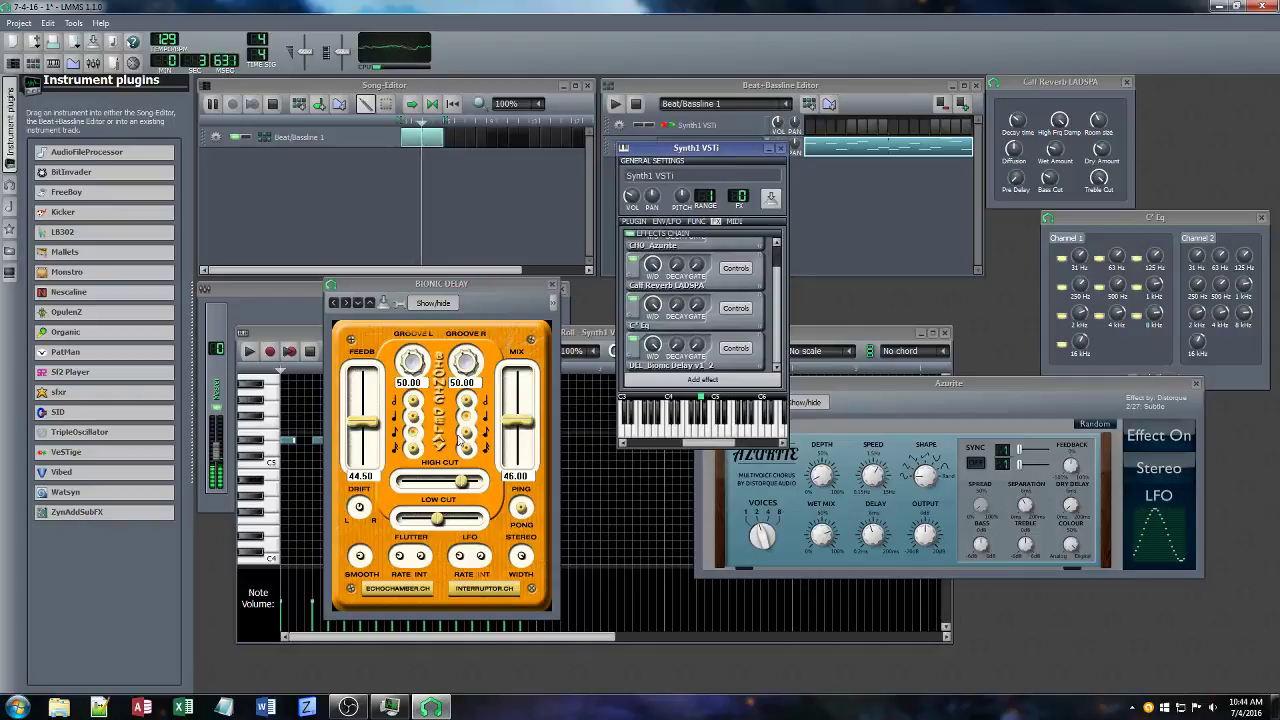
{"action": "left_click_drag", "start_coordinate": [463, 484], "coordinate": [385, 527]}
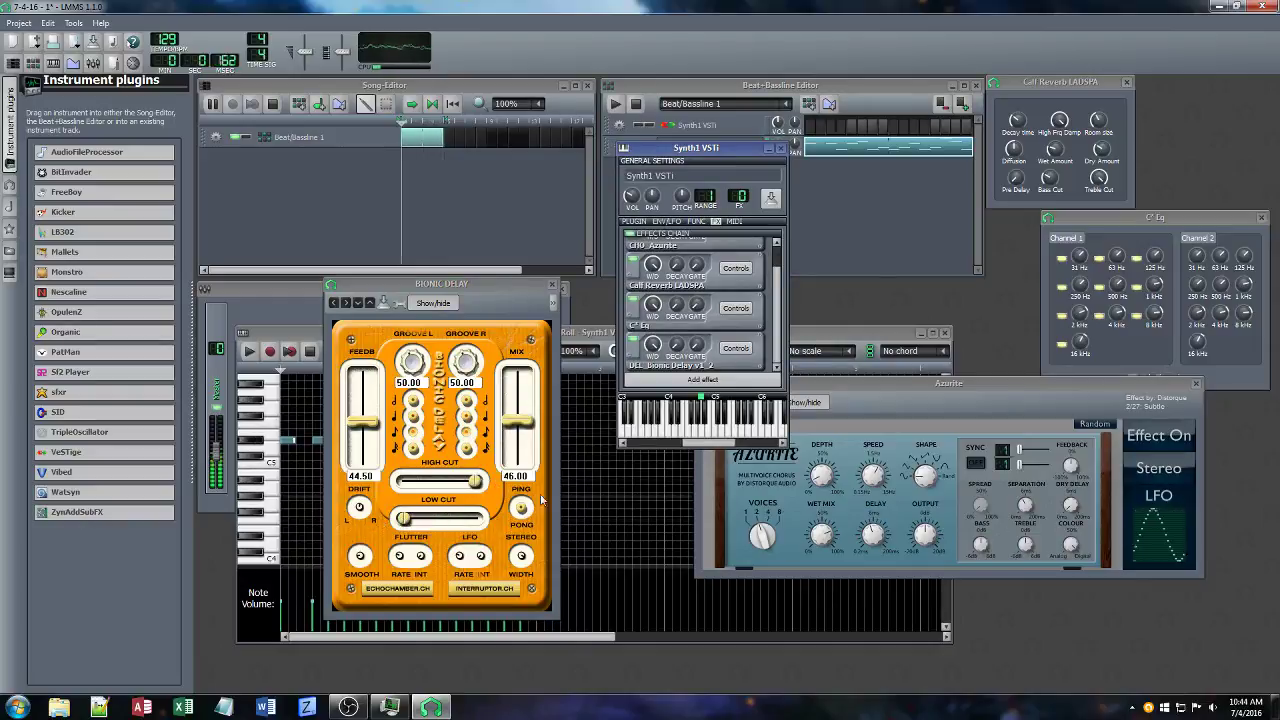
{"action": "scroll", "coordinate": [520, 427], "scroll_direction": "down", "scroll_amount": 15}
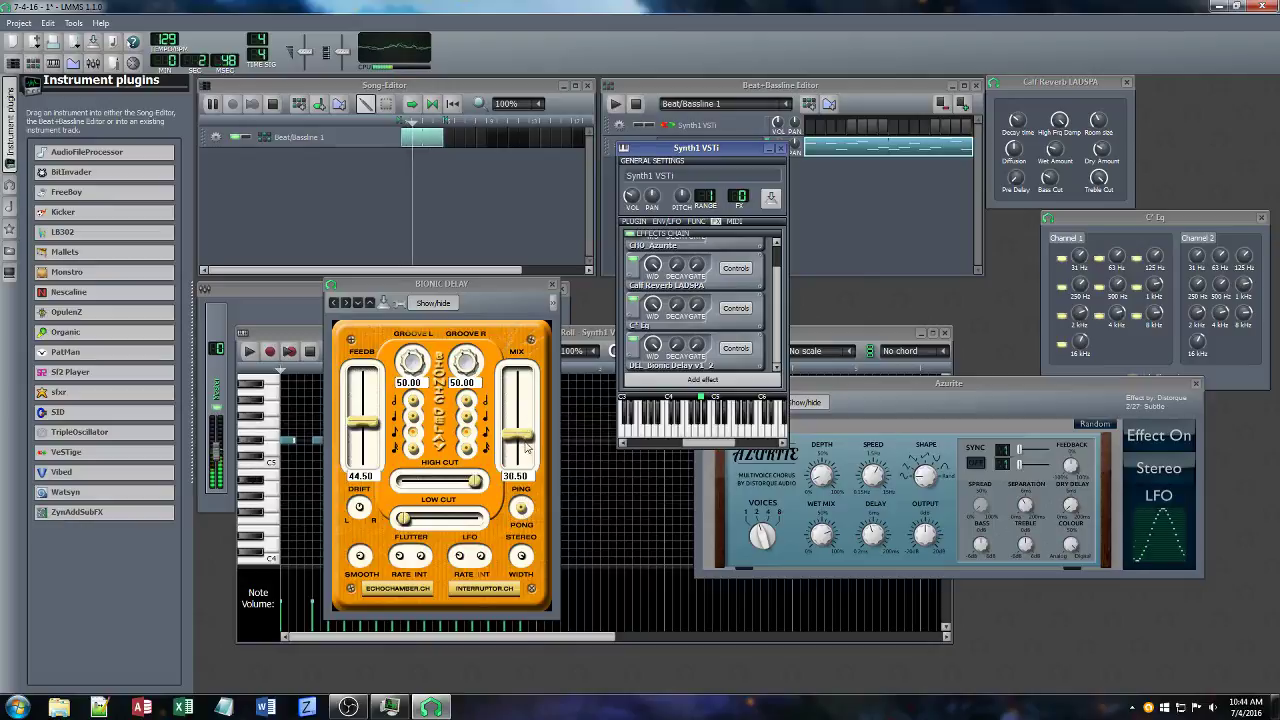
{"action": "left_click_drag", "start_coordinate": [358, 427], "coordinate": [358, 422]}
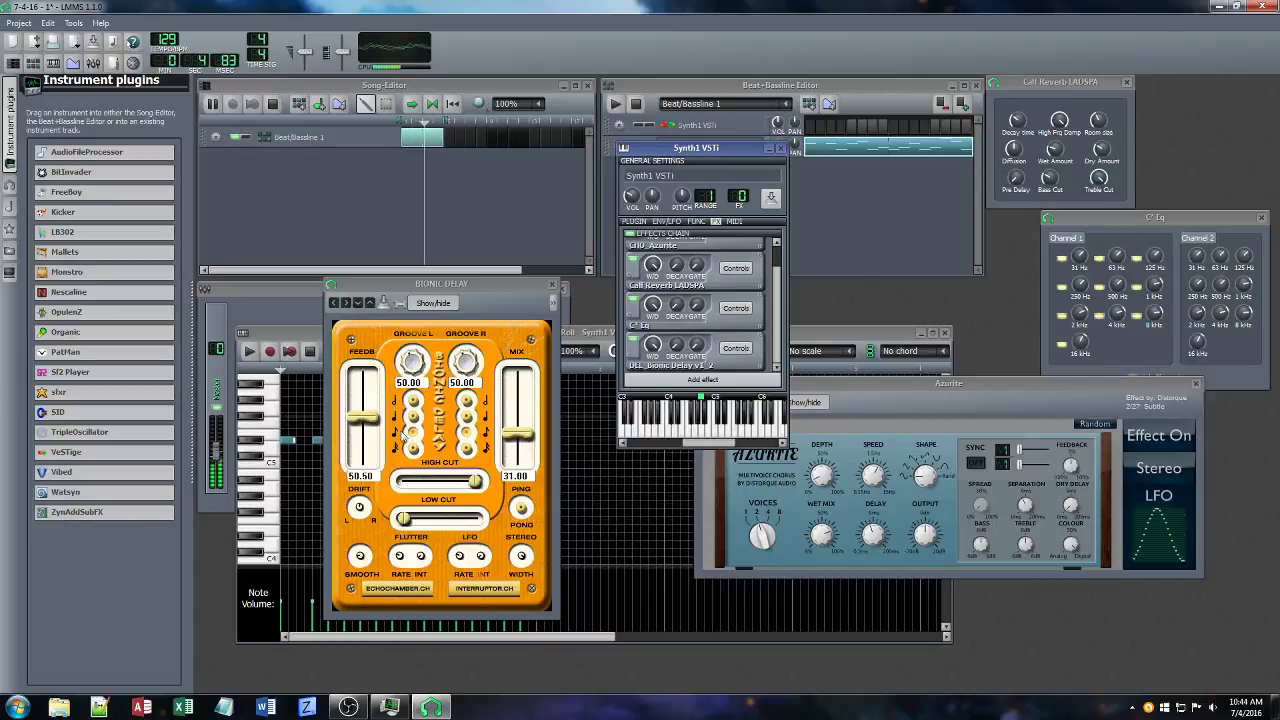
{"action": "left_click_drag", "start_coordinate": [522, 436], "coordinate": [529, 445]}
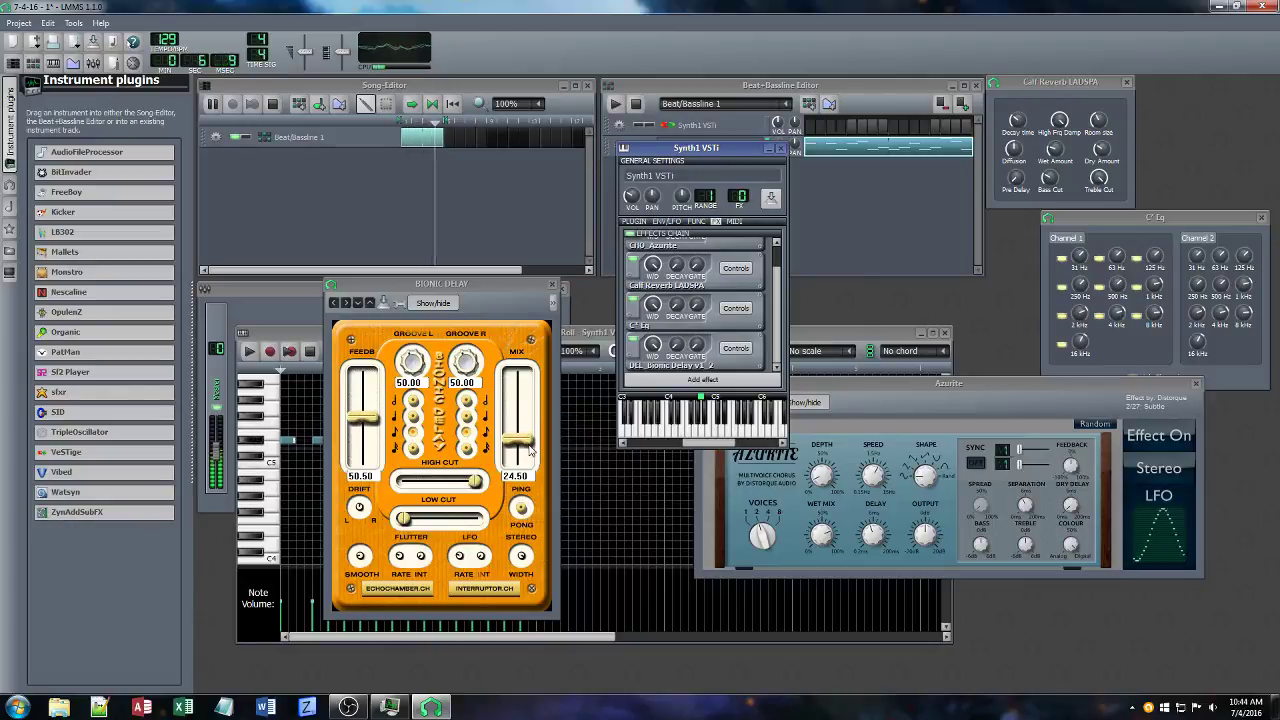
Open the Synth1 editor, adjust the filter and oscillator FM amounts, and switch oscillator 1 to the saw wave.
{"action": "left_click", "coordinate": [634, 221]}
{"action": "left_click", "coordinate": [676, 323]}
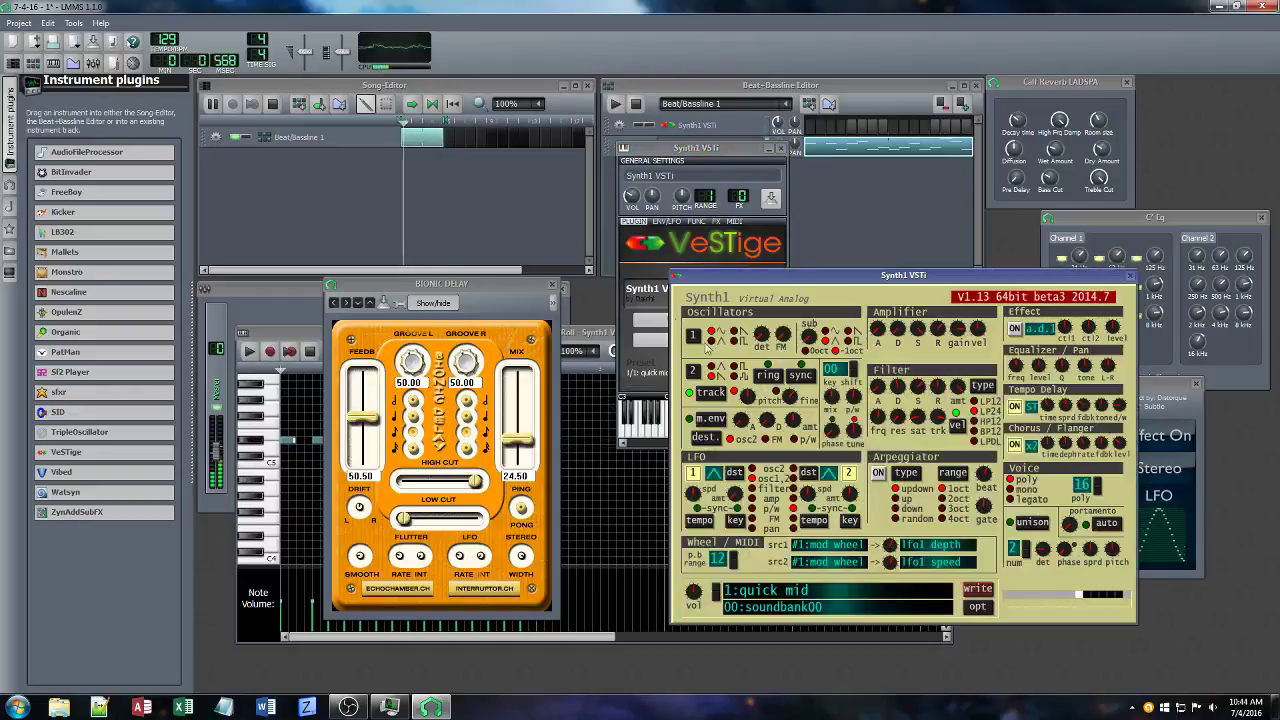
{"action": "left_click_drag", "start_coordinate": [880, 425], "coordinate": [937, 400]}
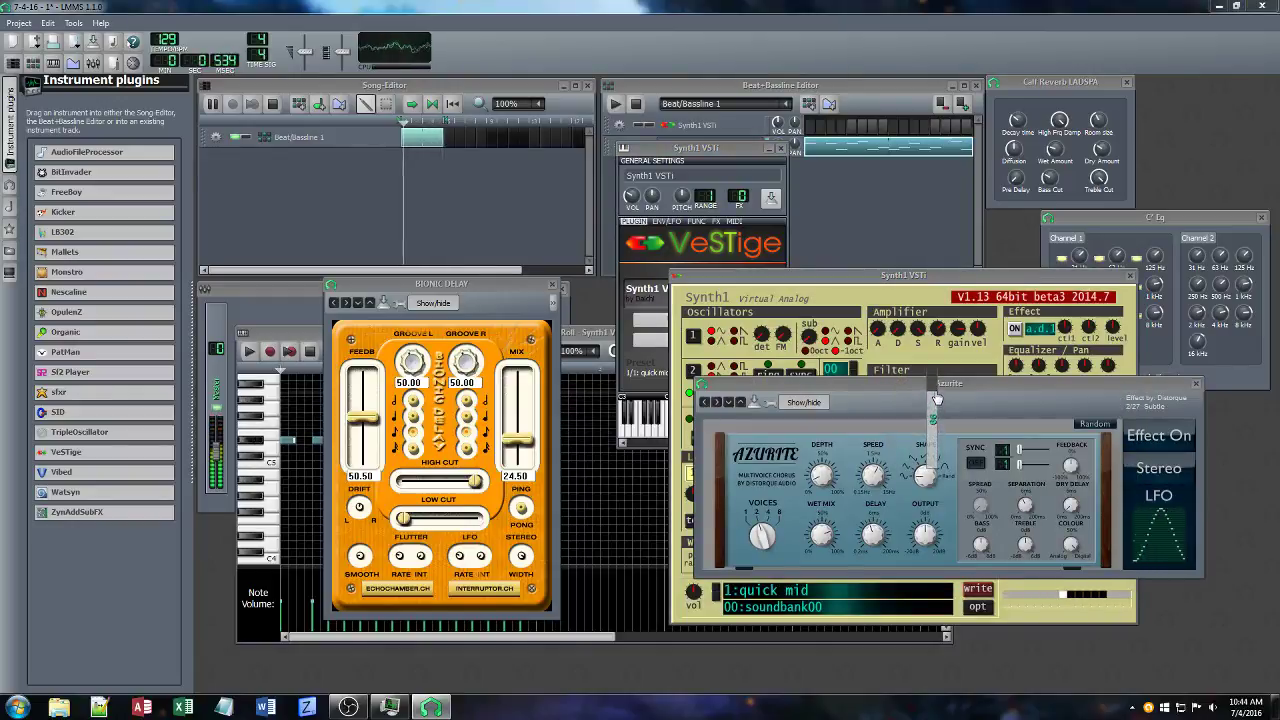
{"action": "left_click", "coordinate": [1017, 365]}
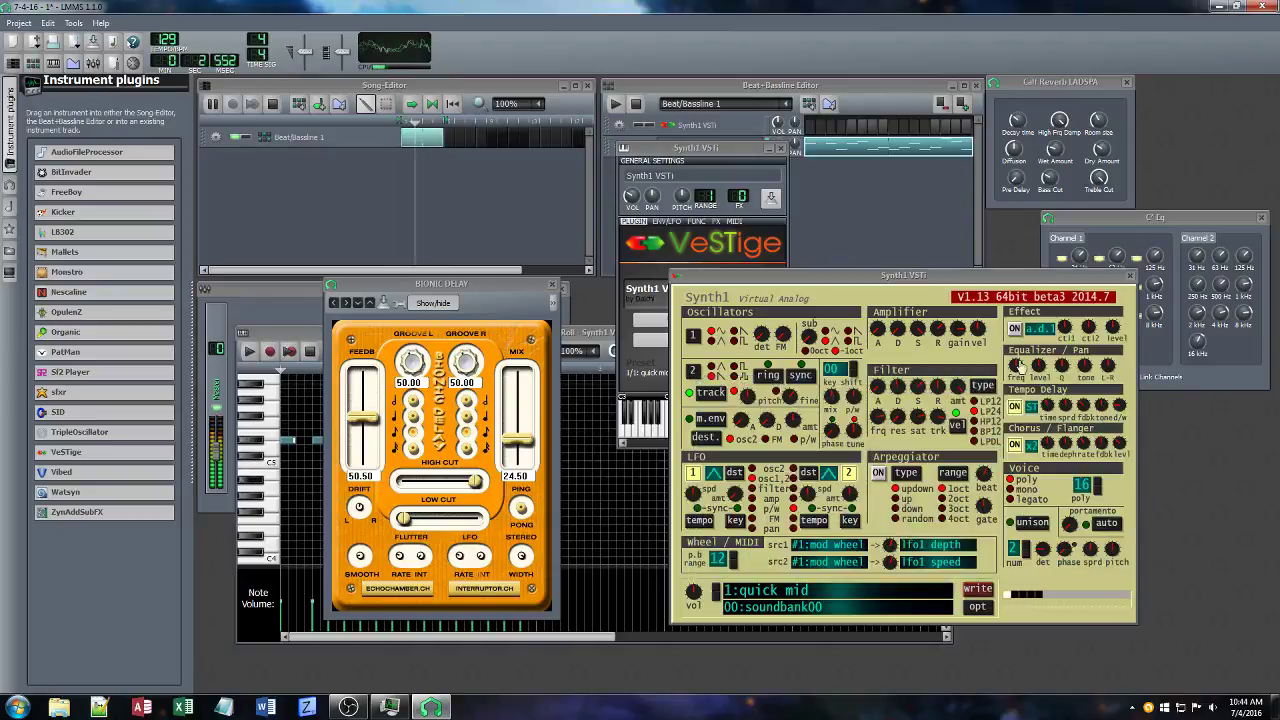
{"action": "mouse_move", "coordinate": [900, 413]}
{"action": "left_mouse_down"}
{"action": "mouse_move", "coordinate": [910, 460]}
{"action": "mouse_move", "coordinate": [911, 430]}
{"action": "left_mouse_up"}
{"action": "left_click_drag", "start_coordinate": [783, 334], "coordinate": [800, 369]}
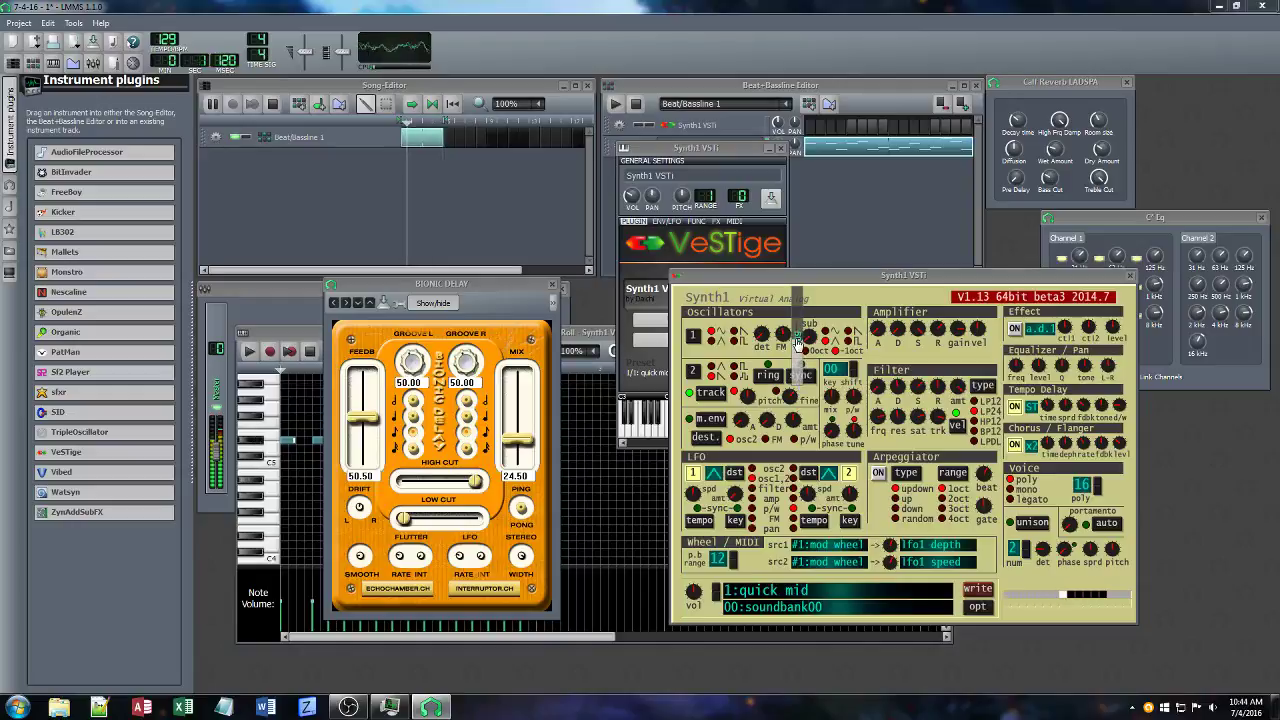
{"action": "left_click", "coordinate": [734, 332]}
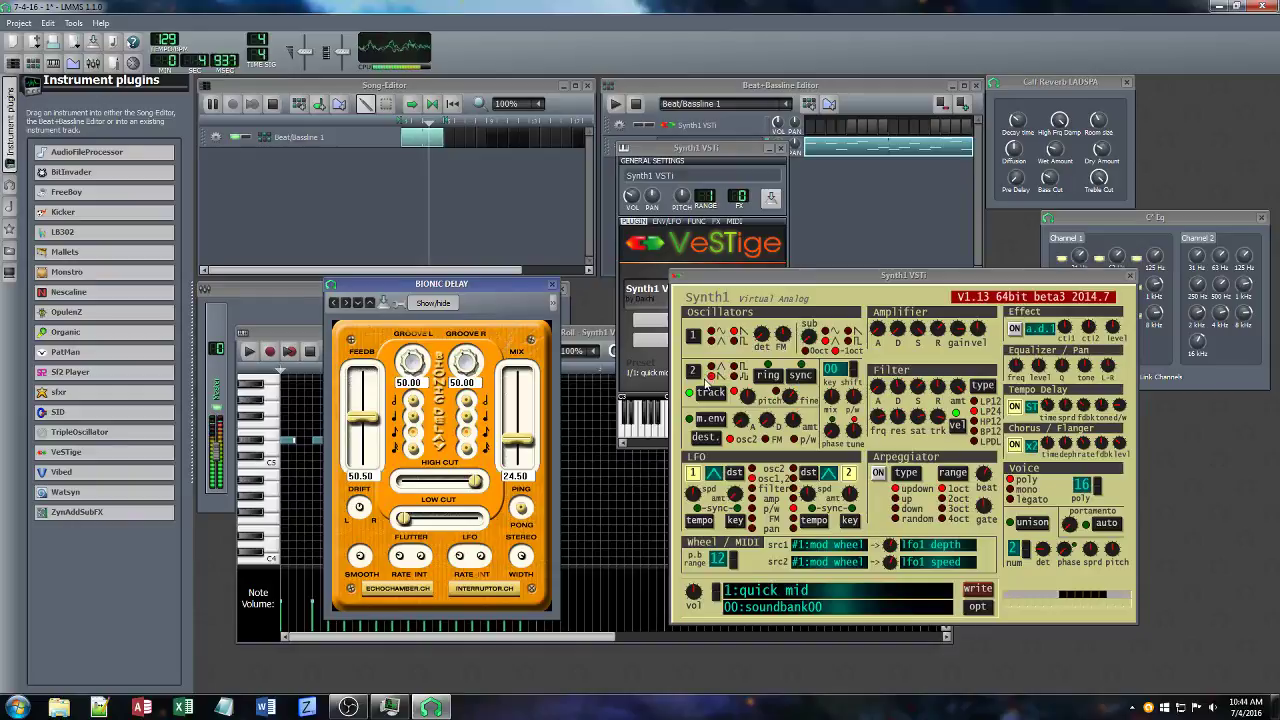
Fine-tune Synth1's filter tracking, resonance and envelope sustain, and readjust oscillator 1's FM amount.
{"action": "left_click_drag", "start_coordinate": [940, 383], "coordinate": [945, 460]}
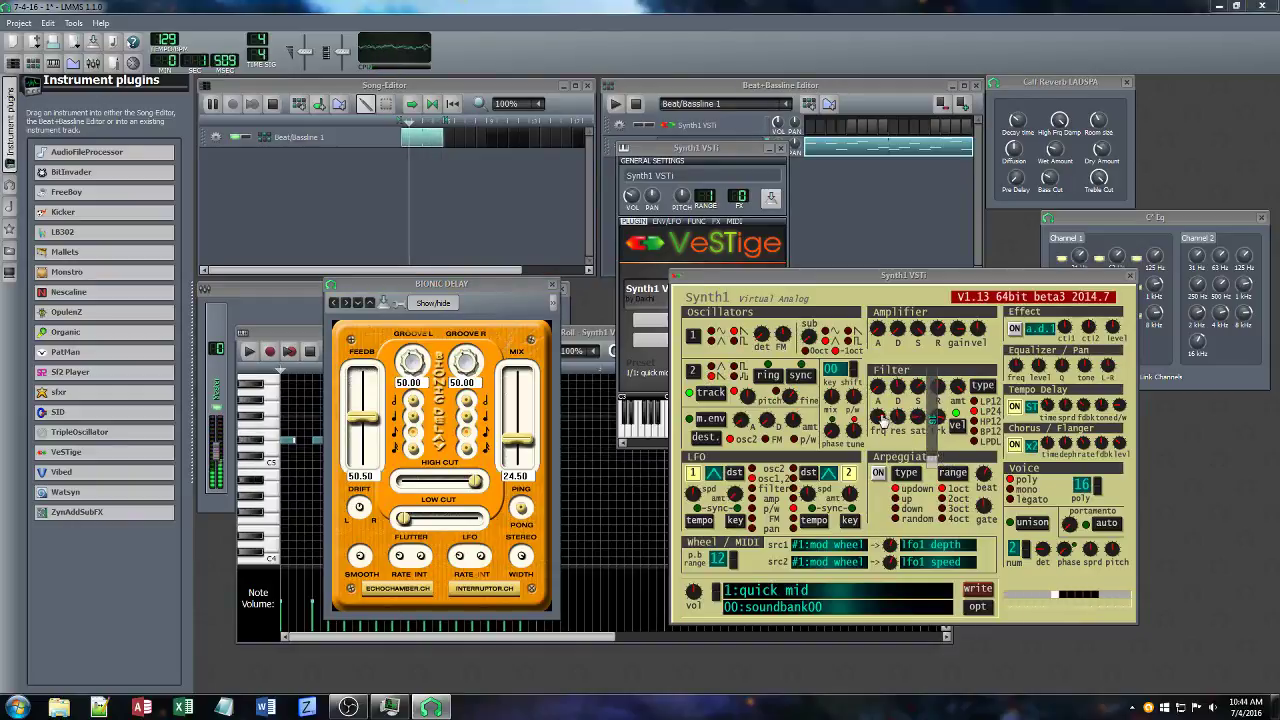
{"action": "left_click_drag", "start_coordinate": [884, 420], "coordinate": [903, 460]}
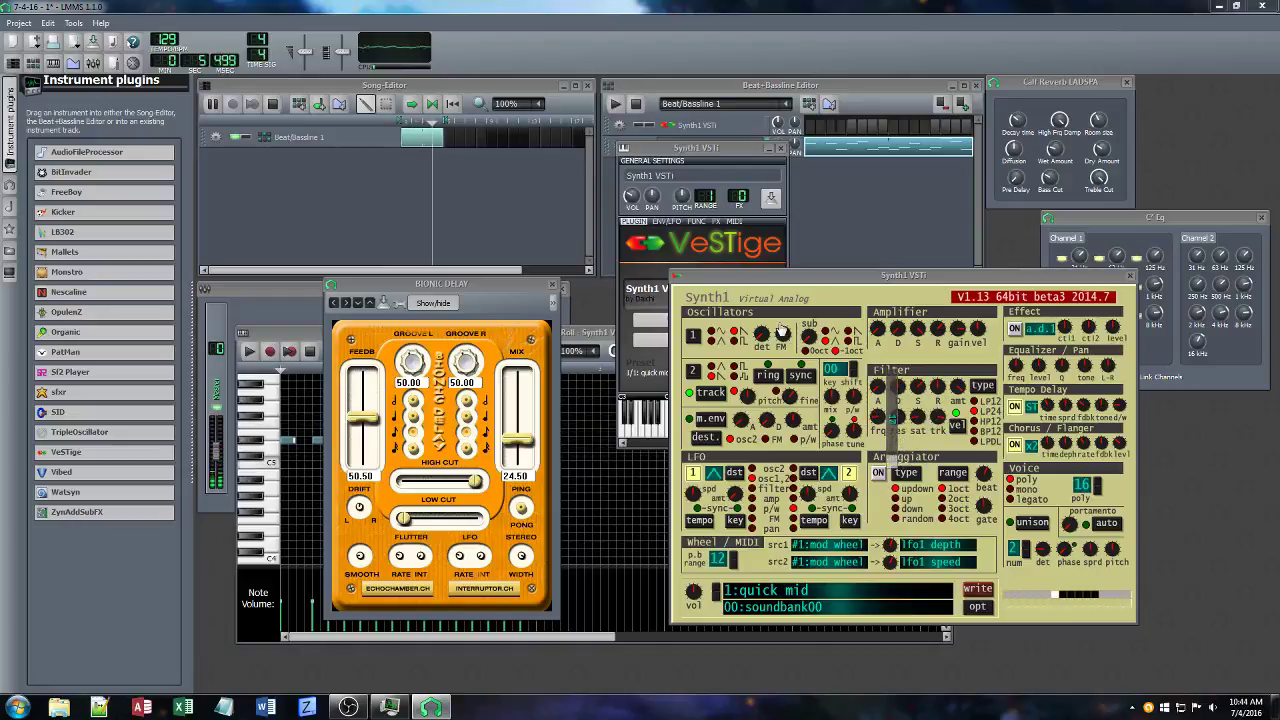
{"action": "left_click_drag", "start_coordinate": [806, 334], "coordinate": [803, 344]}
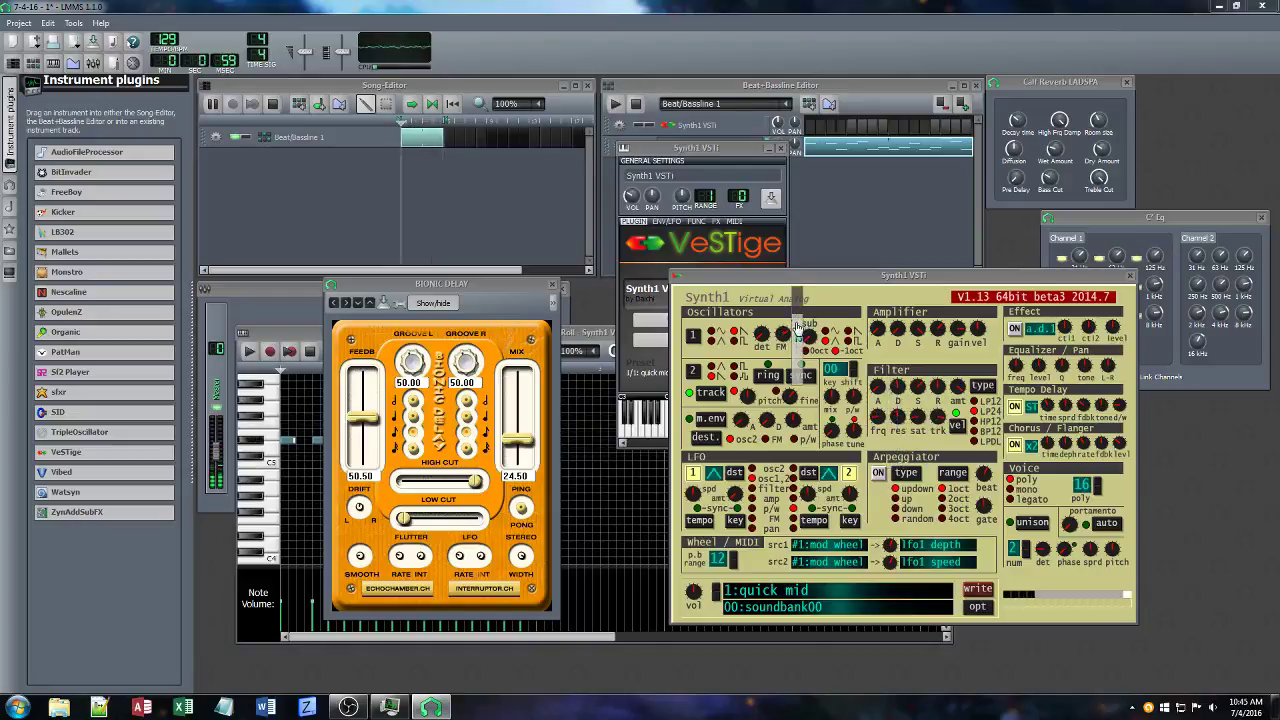
{"action": "left_click_drag", "start_coordinate": [878, 419], "coordinate": [877, 393]}
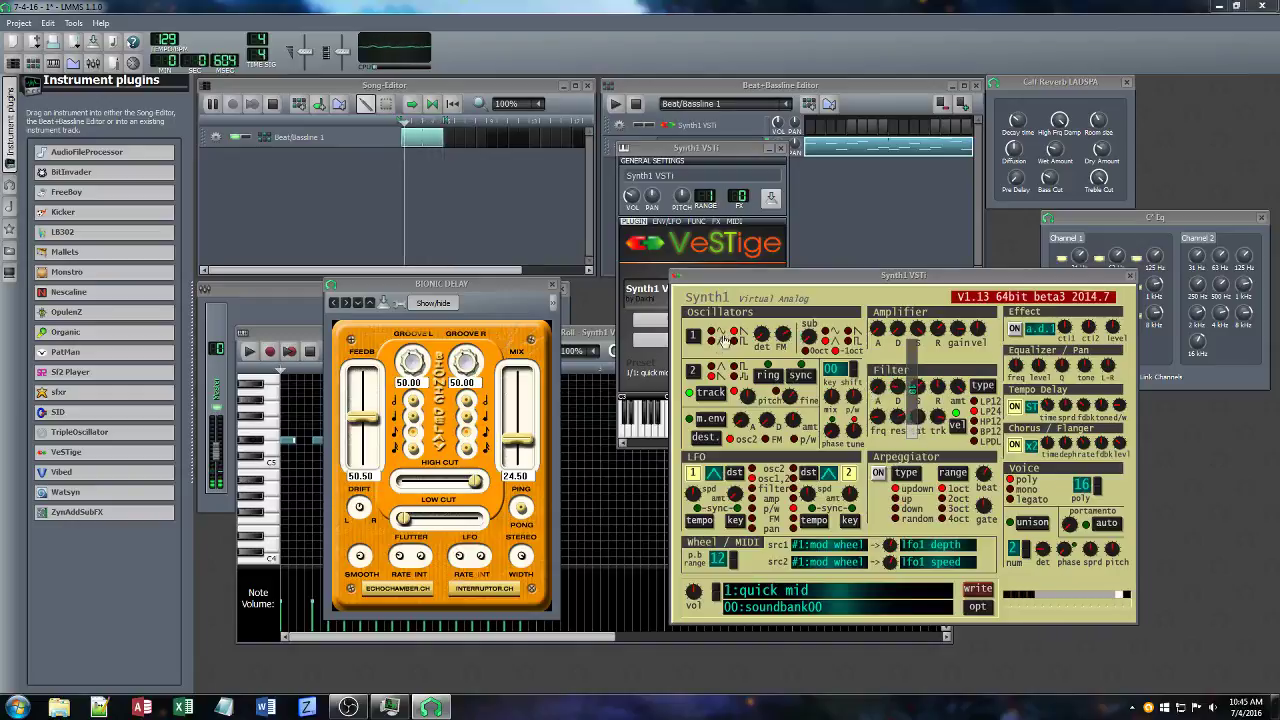
Try another oscillator 1 waveform in Synth1, and adjust the amplifier gain and filter resonance.
{"action": "left_click_drag", "start_coordinate": [724, 340], "coordinate": [712, 336]}
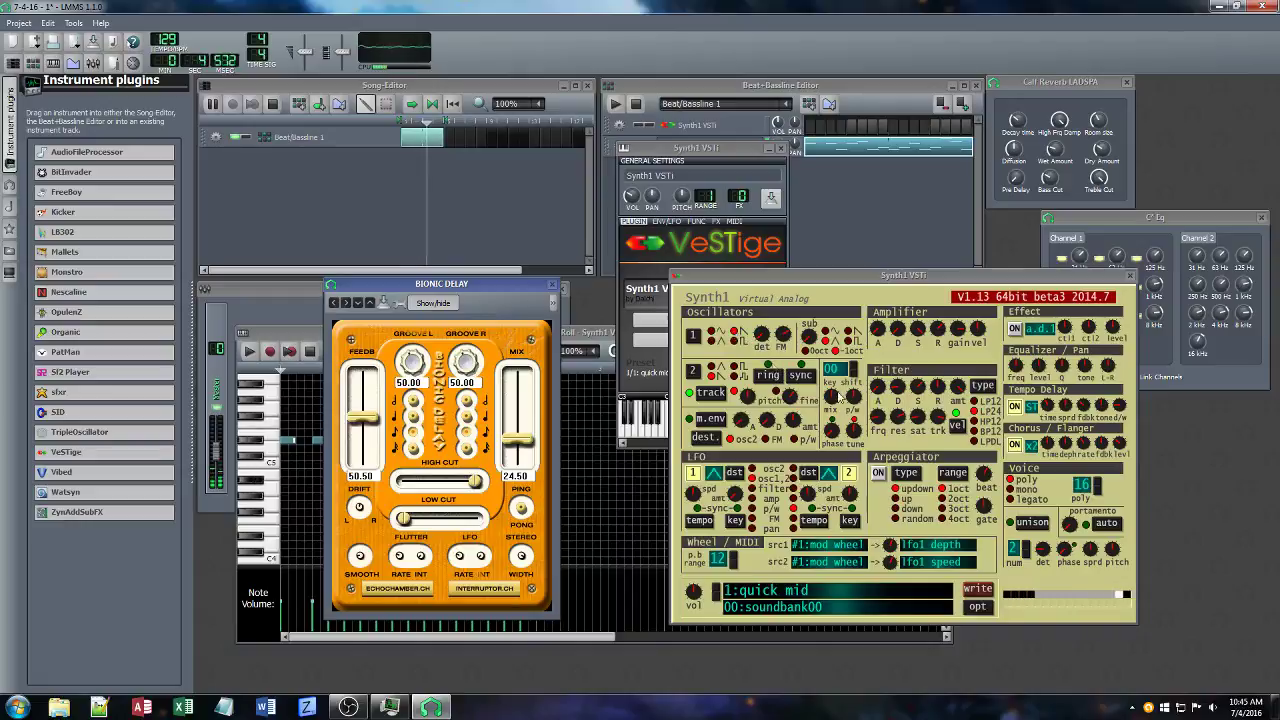
{"action": "left_click_drag", "start_coordinate": [898, 336], "coordinate": [958, 353]}
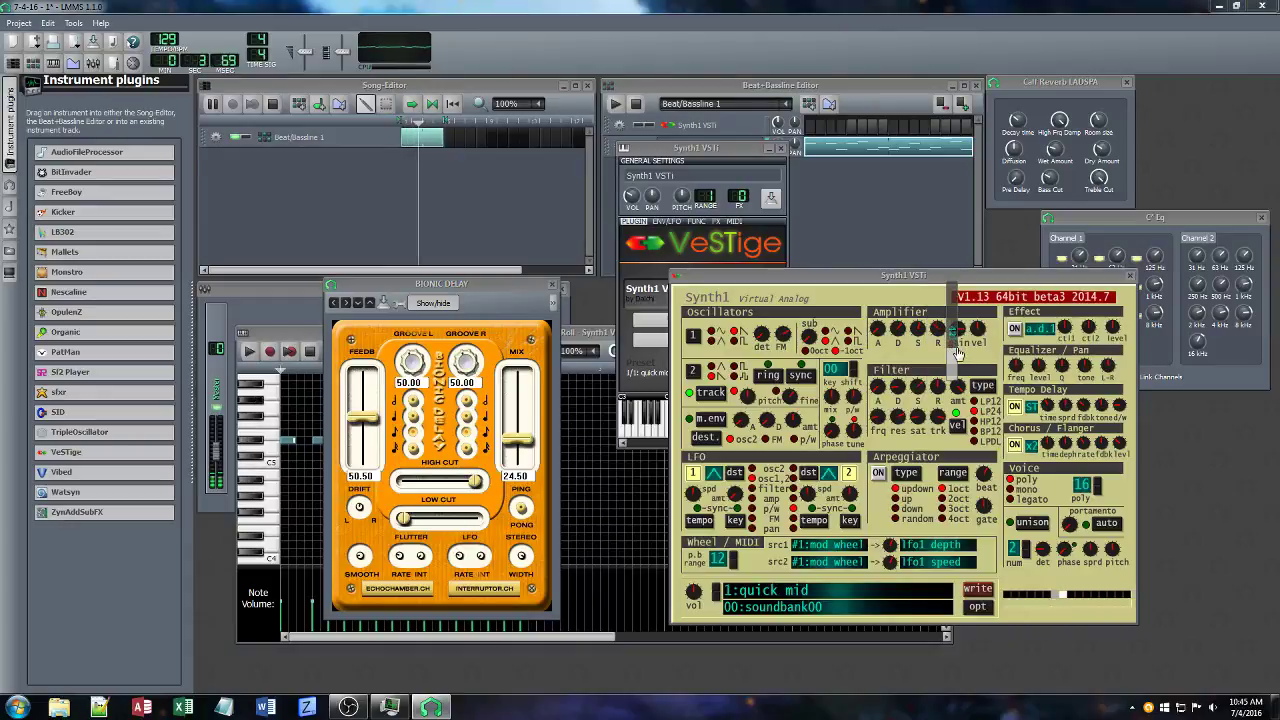
{"action": "left_click_drag", "start_coordinate": [928, 428], "coordinate": [902, 450]}
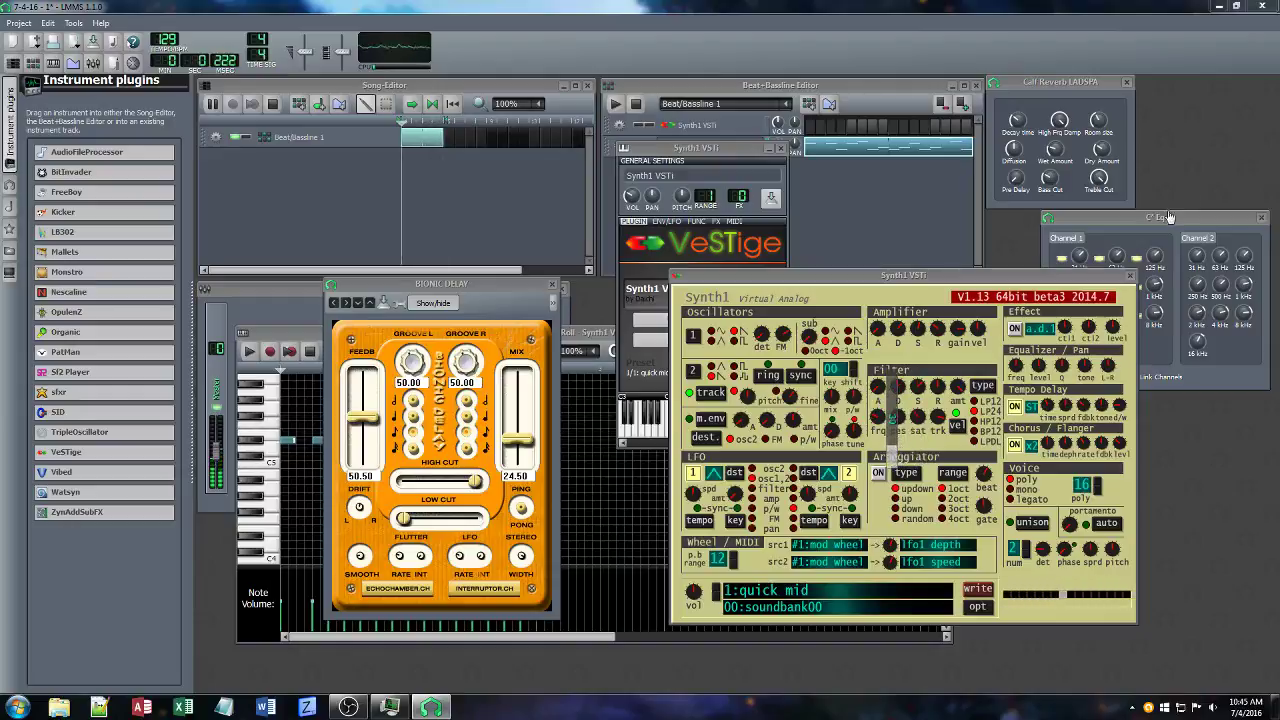
Move the C* Eq window beside the Synth1 editor, adjust its 8 kHz band, and lower Synth1's amplifier release and sustain.
{"action": "left_click_drag", "start_coordinate": [1195, 221], "coordinate": [588, 306]}
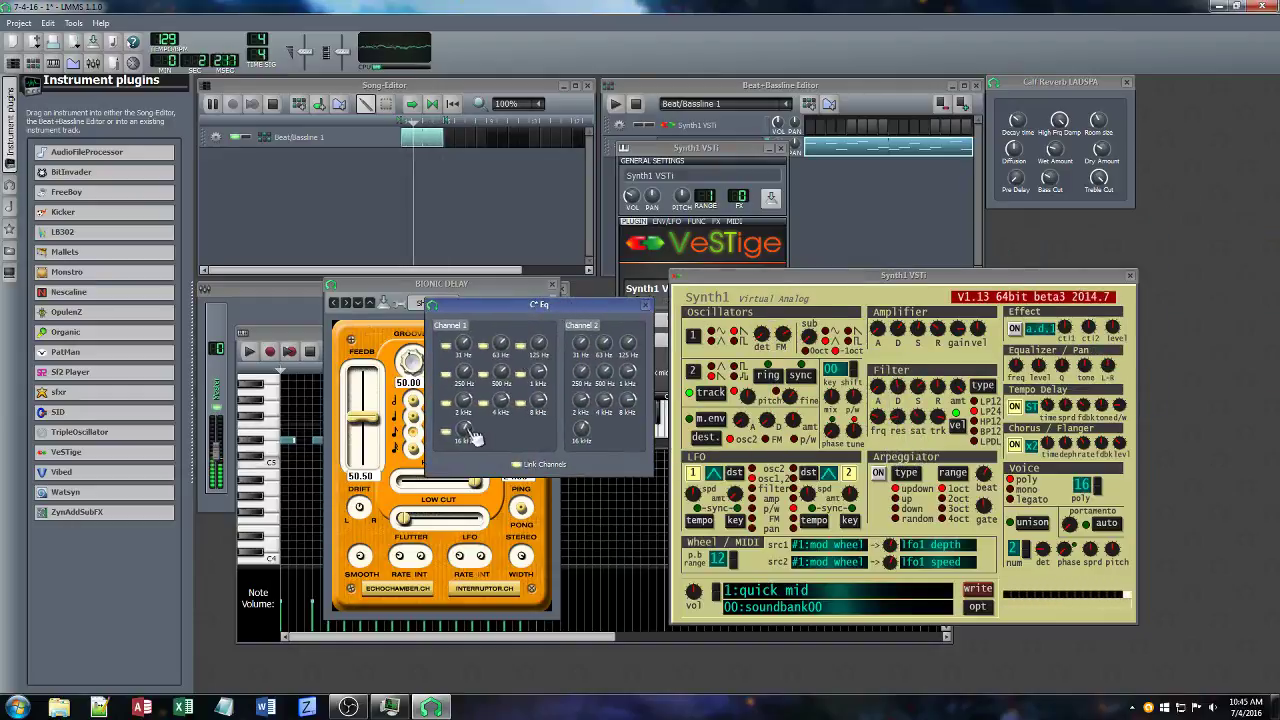
{"action": "left_click_drag", "start_coordinate": [539, 400], "coordinate": [539, 400]}
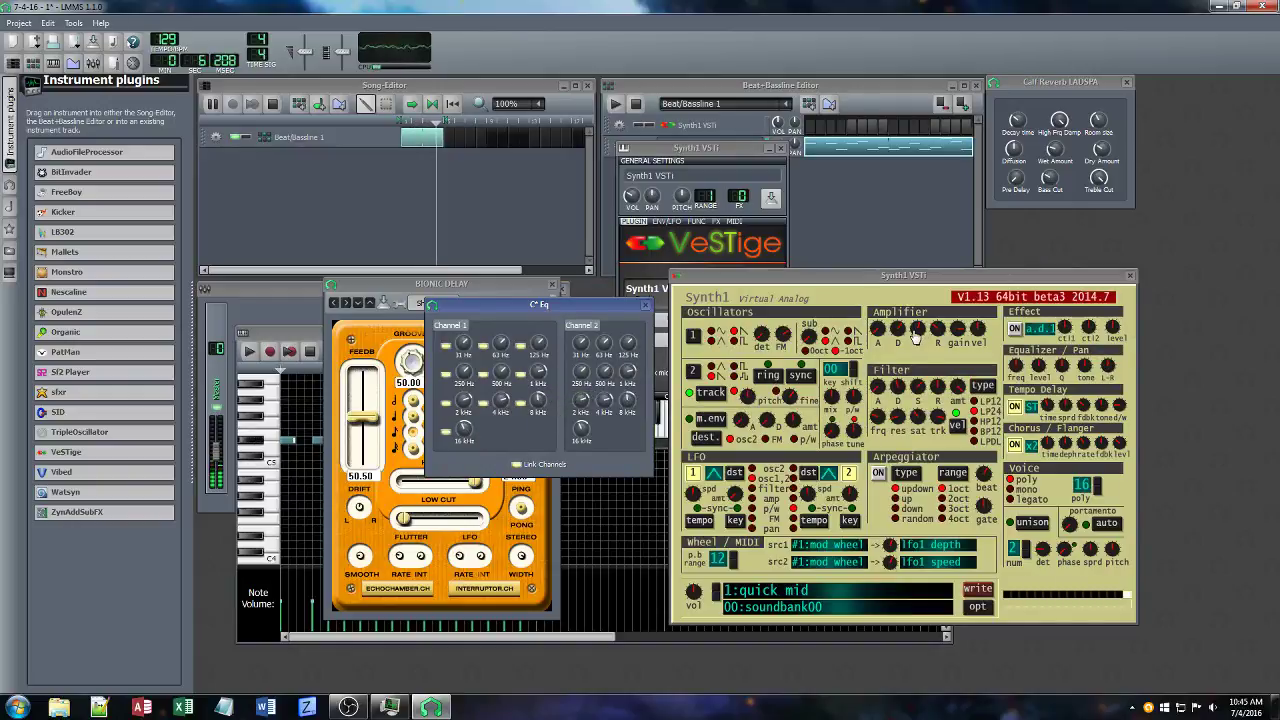
{"action": "left_click_drag", "start_coordinate": [934, 330], "coordinate": [938, 376]}
{"action": "left_click_drag", "start_coordinate": [917, 320], "coordinate": [918, 344]}
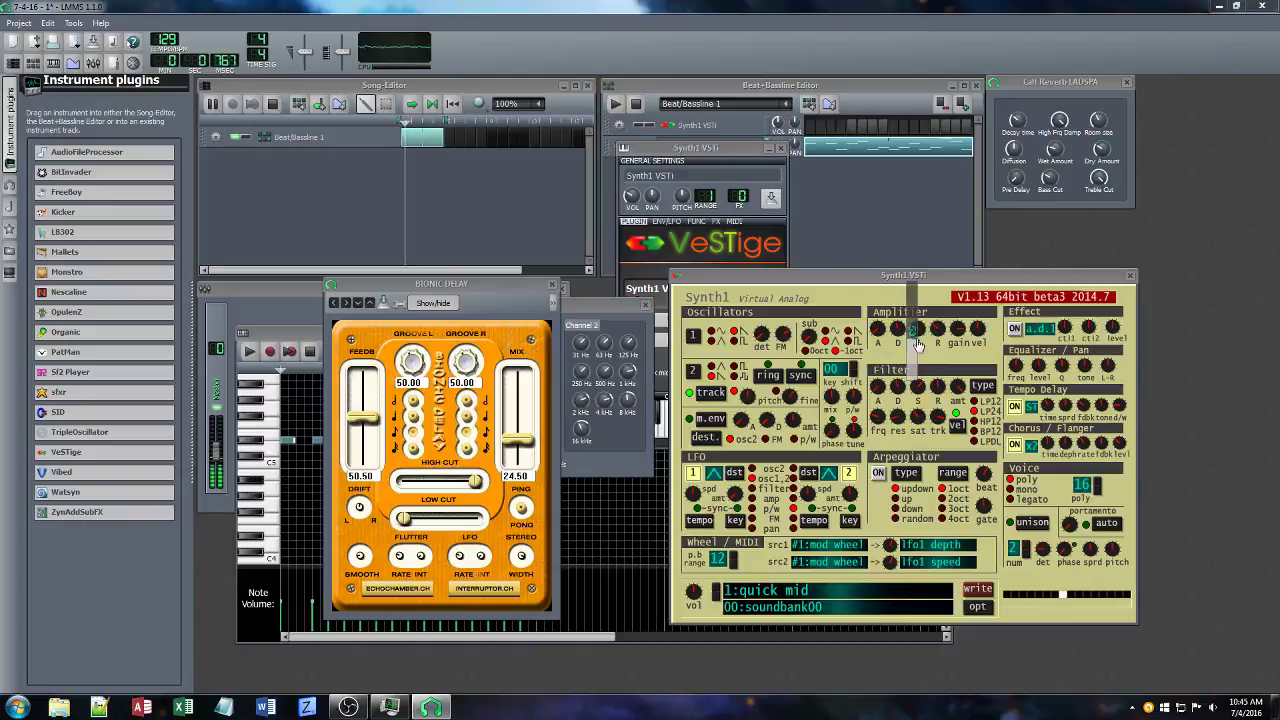
Adjust the C* Eq's 16 kHz band and fine-tune Synth1's amplifier sustain.
{"action": "left_click", "coordinate": [571, 333]}
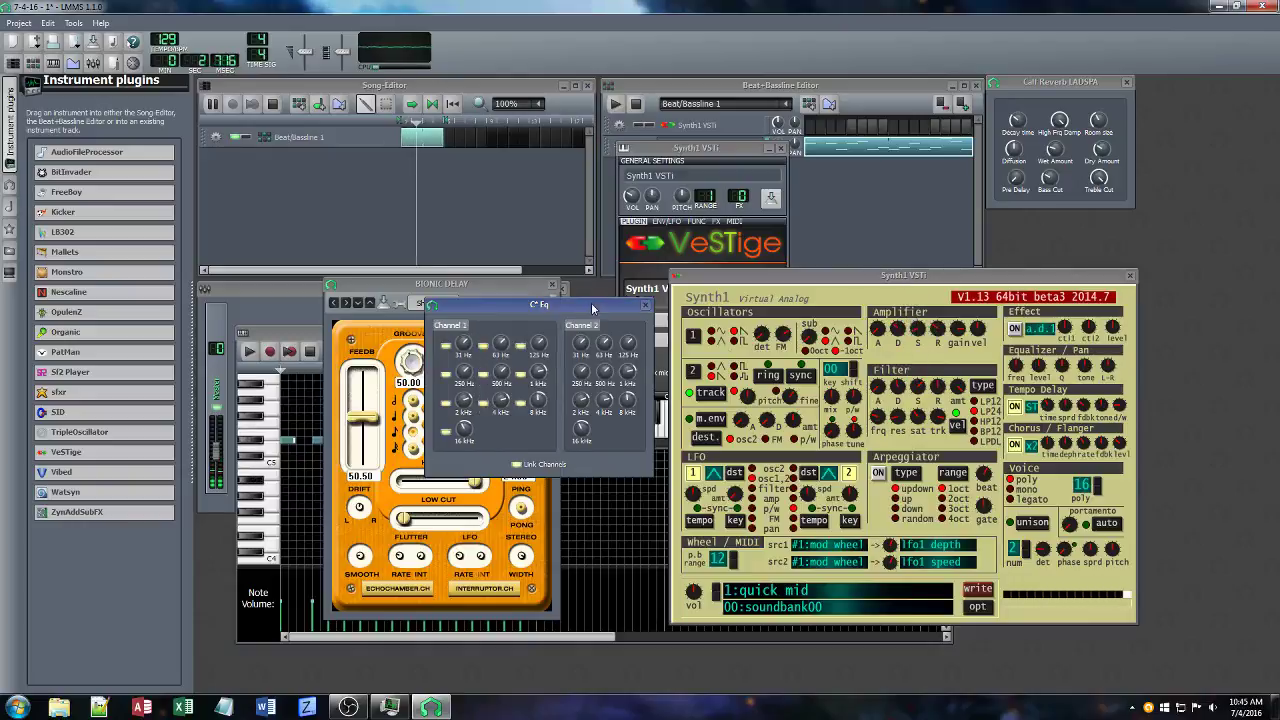
{"action": "left_click_drag", "start_coordinate": [463, 428], "coordinate": [463, 428]}
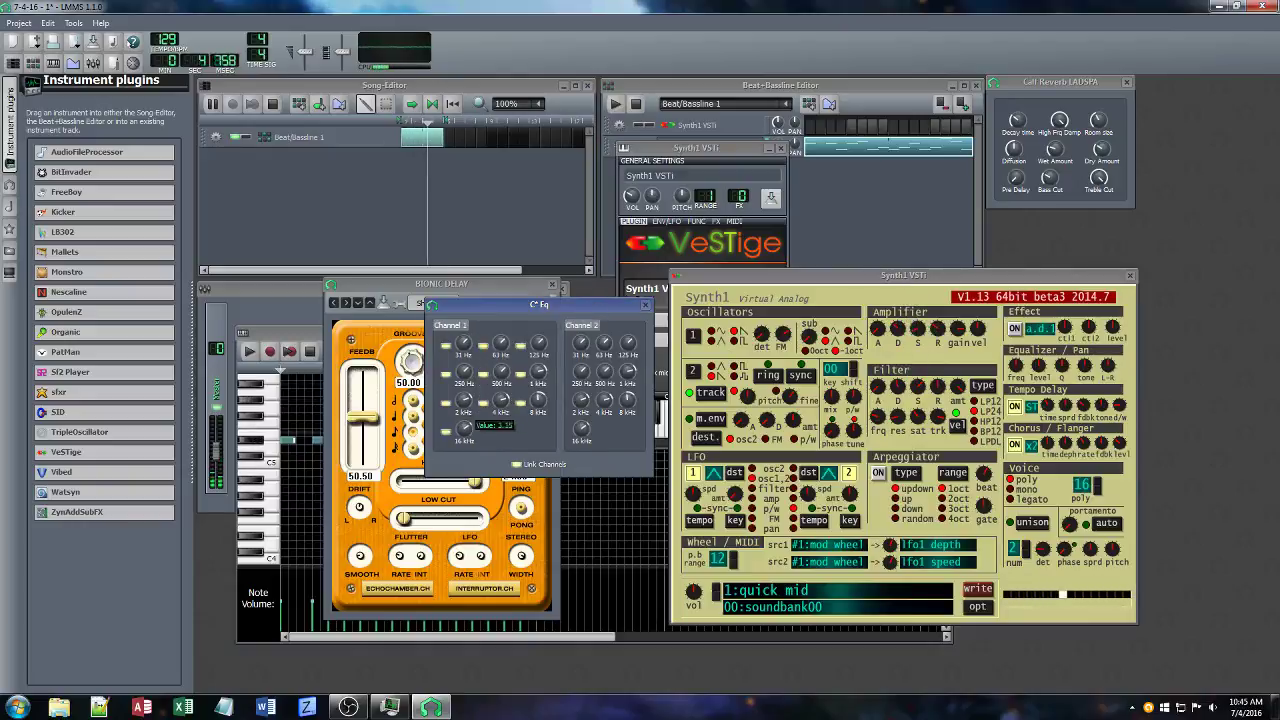
{"action": "left_click_drag", "start_coordinate": [908, 330], "coordinate": [914, 338]}
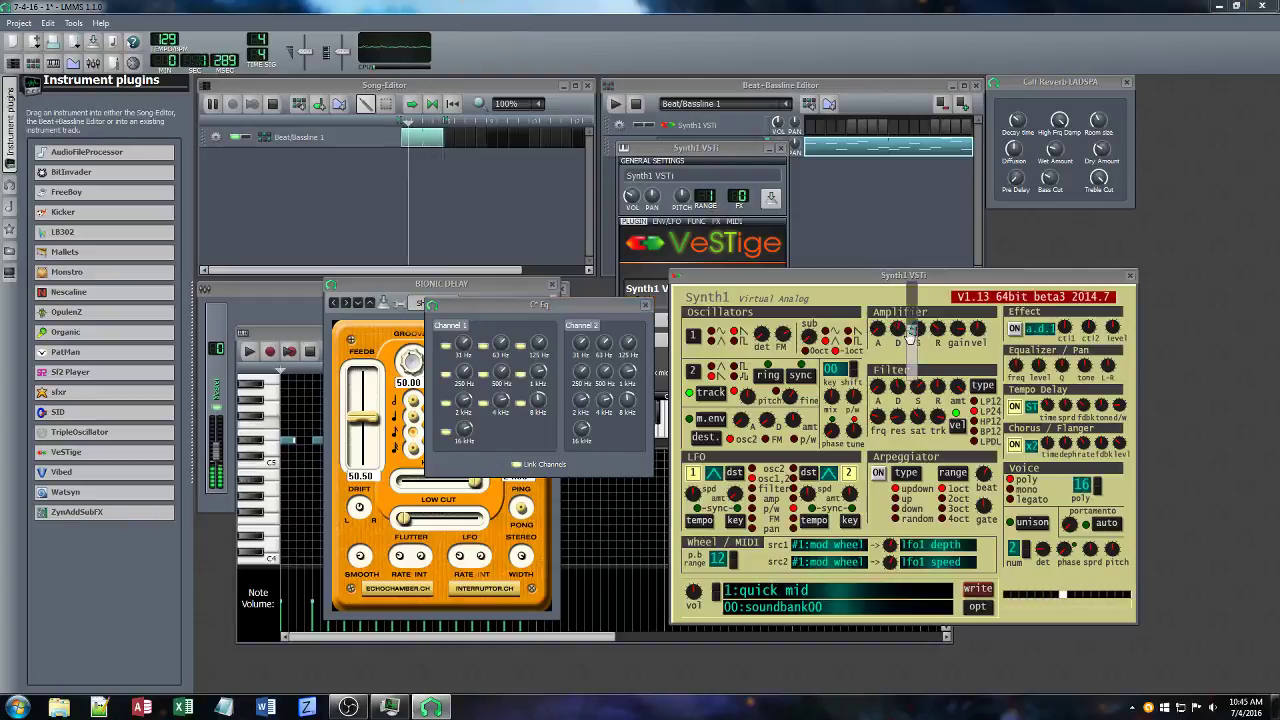
Remove the Calf Reverb LADSPA from the second Synth1 track's effects chain.
{"action": "left_click", "coordinate": [744, 150]}
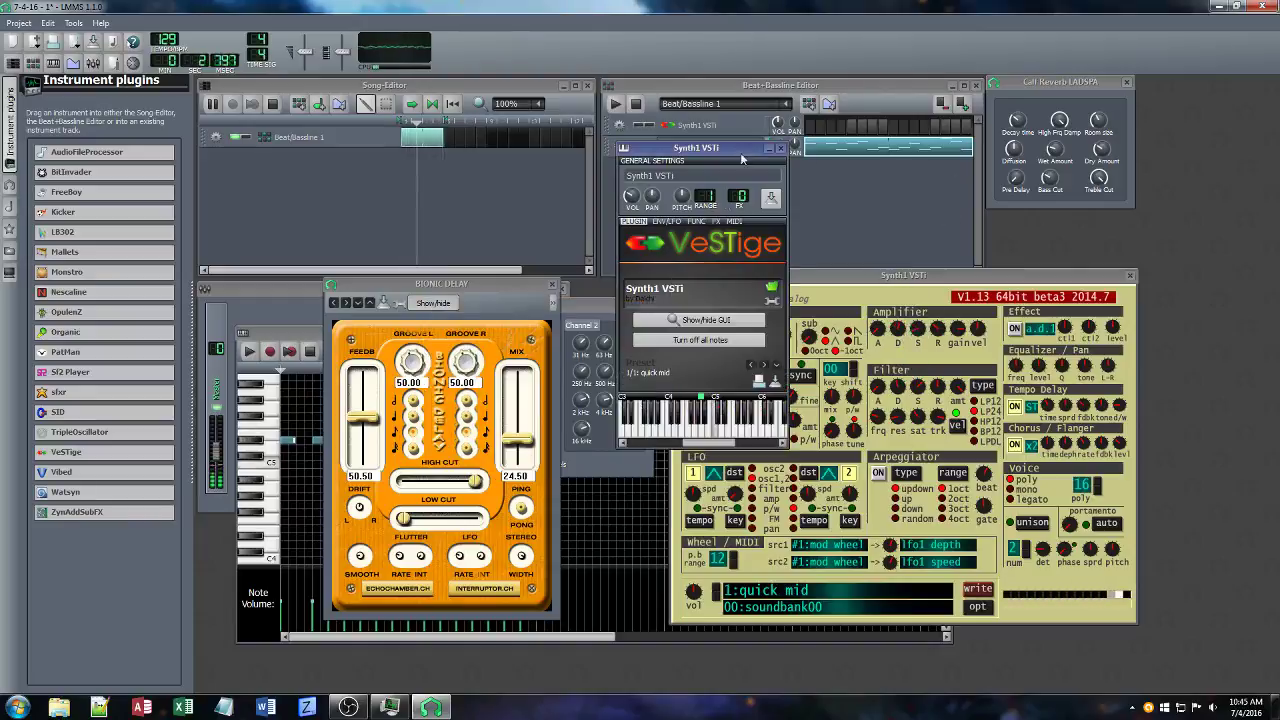
{"action": "left_click", "coordinate": [716, 221]}
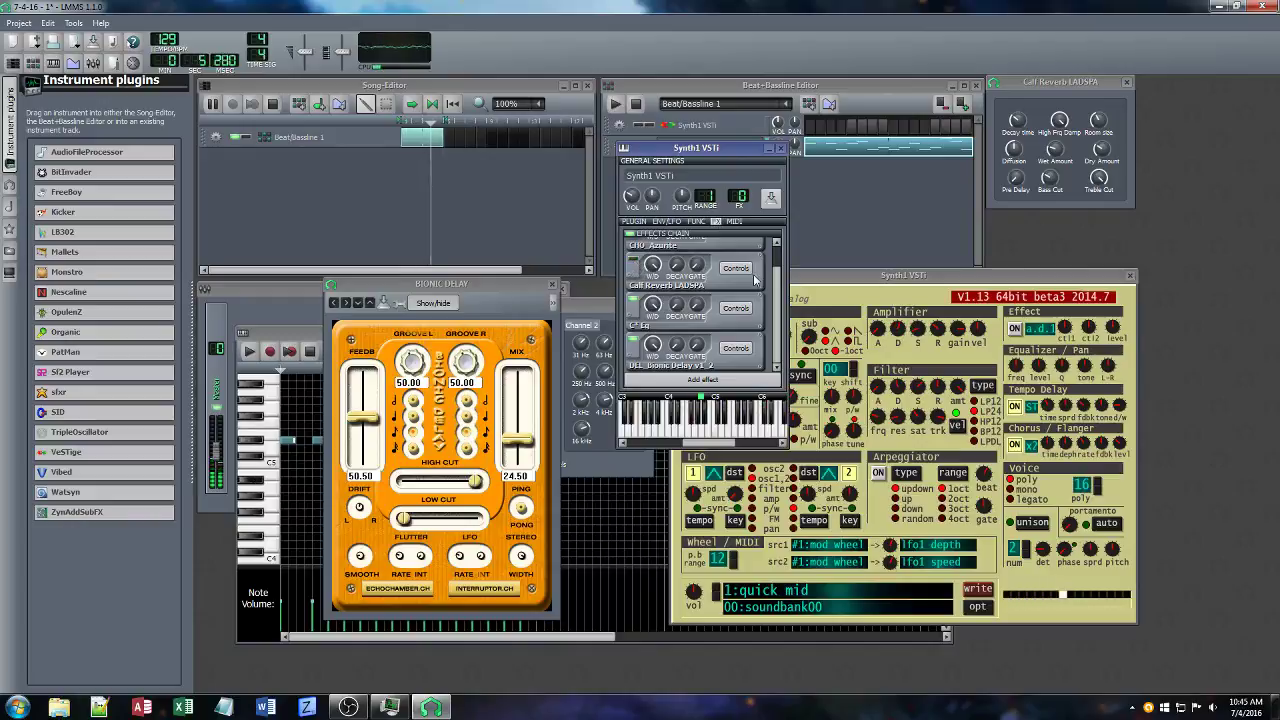
{"action": "scroll", "coordinate": [716, 291], "scroll_direction": "up", "scroll_amount": 1}
{"action": "right_click", "coordinate": [713, 300]}
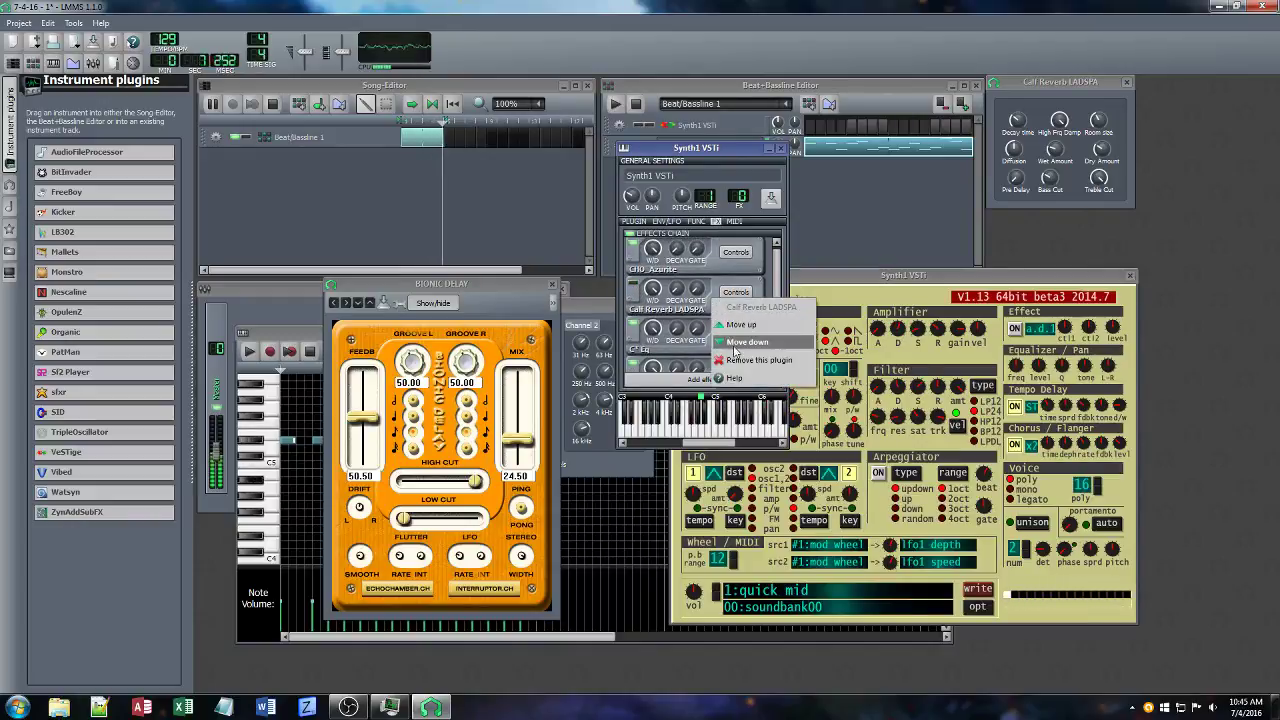
{"action": "left_click", "coordinate": [745, 352]}
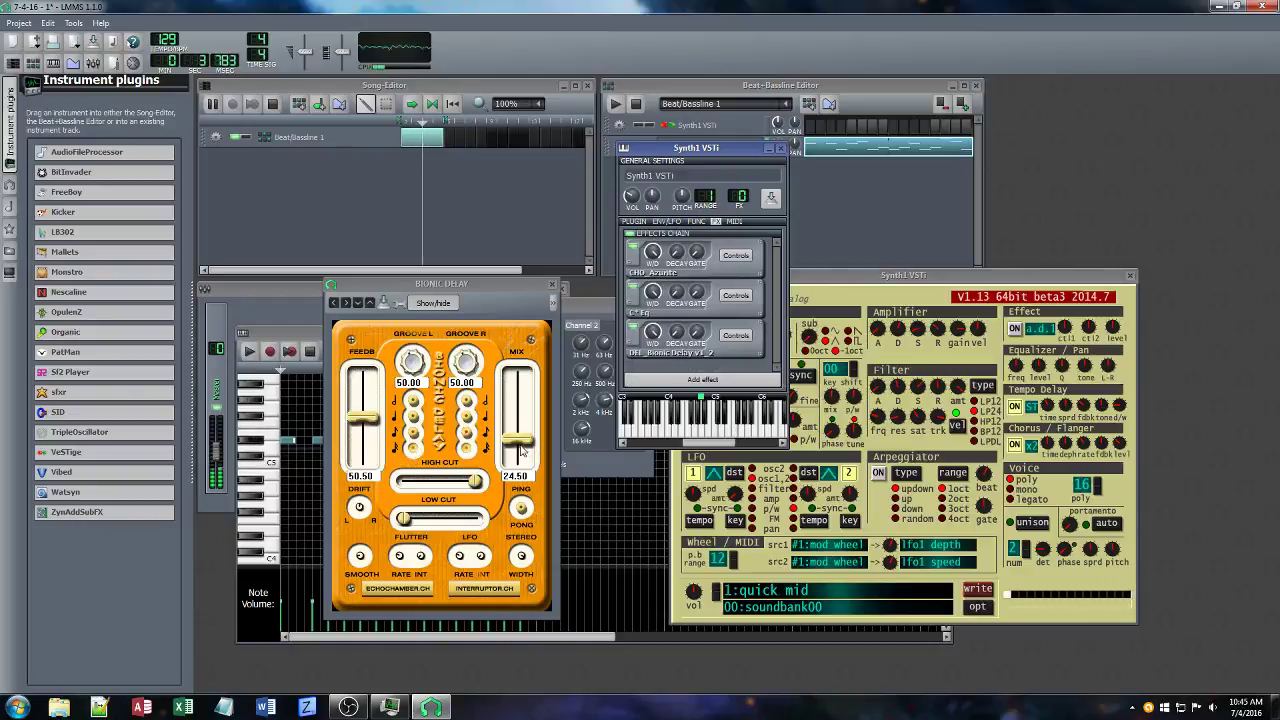
Set the Bionic Delay's feedback to 45.50 and its mix to 36.00.
{"action": "left_click_drag", "start_coordinate": [377, 421], "coordinate": [370, 443]}
{"action": "mouse_move", "coordinate": [534, 439]}
{"action": "left_mouse_down"}
{"action": "mouse_move", "coordinate": [539, 396]}
{"action": "mouse_move", "coordinate": [519, 446]}
{"action": "left_mouse_up"}
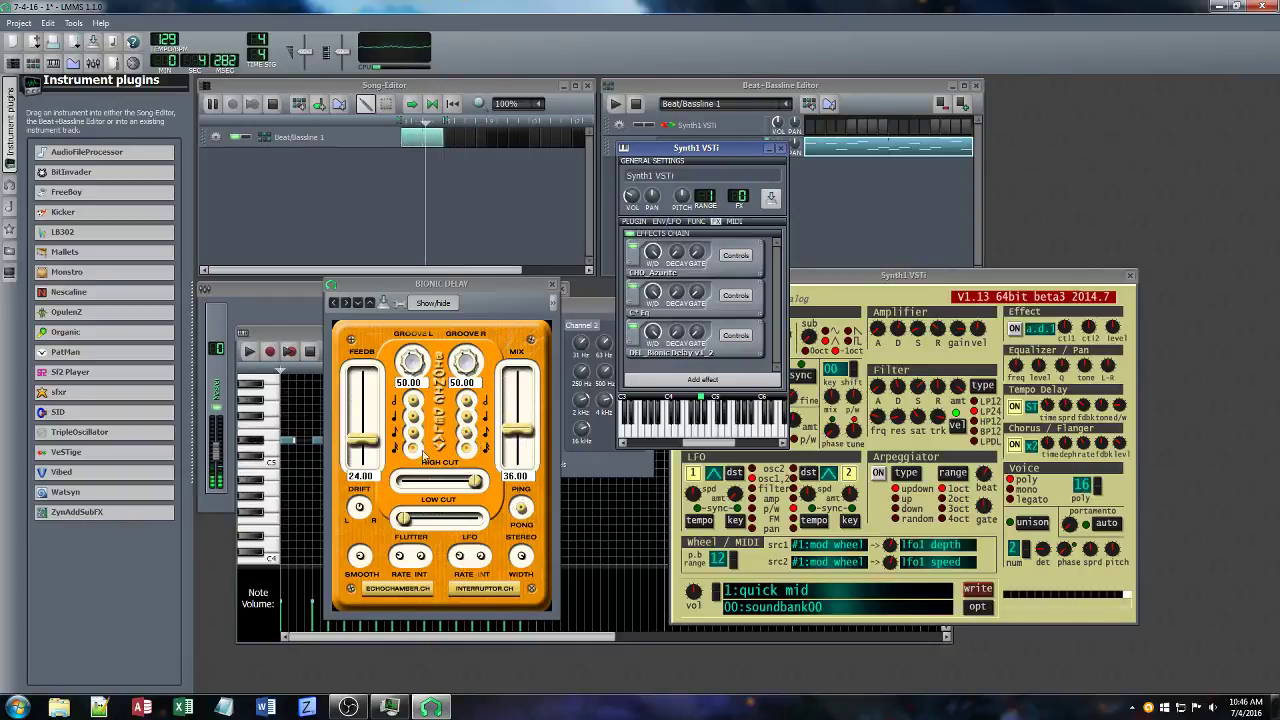
{"action": "left_click_drag", "start_coordinate": [374, 441], "coordinate": [378, 418]}
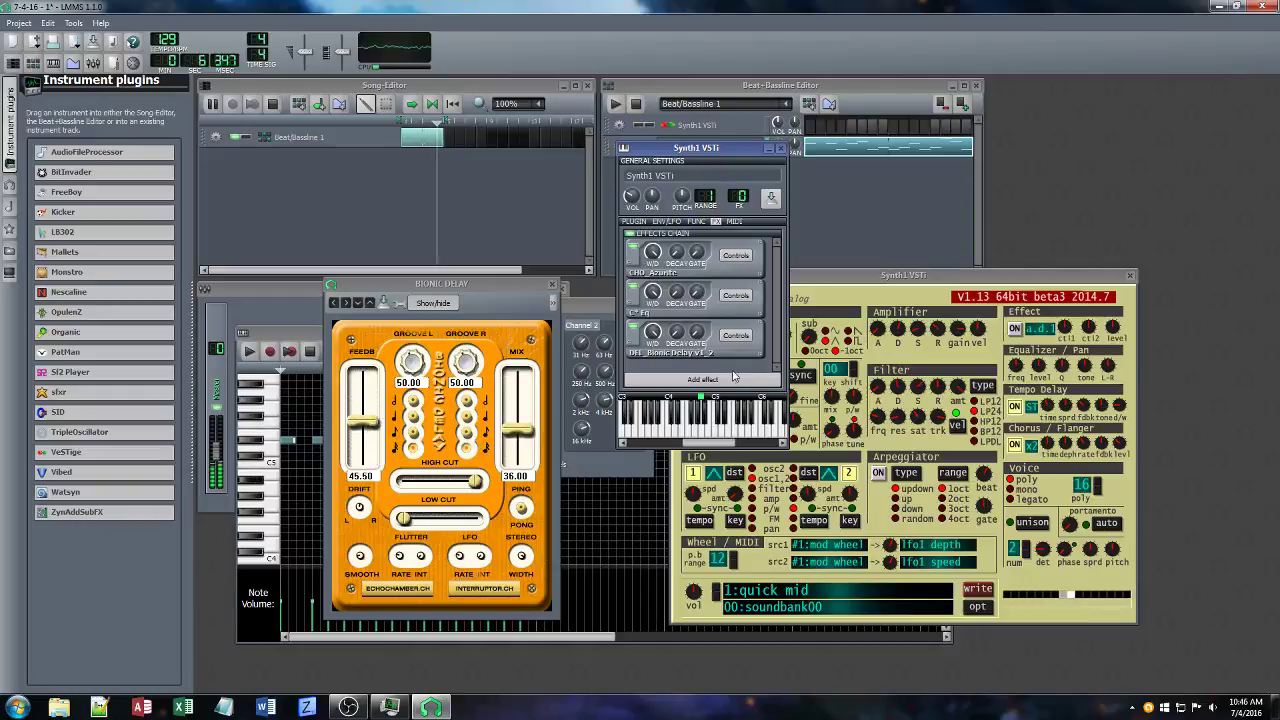
Add a new LADSPA Calf Reverb to the end of the second Synth1 track's effects chain, after the delay.
{"action": "left_click", "coordinate": [702, 379]}
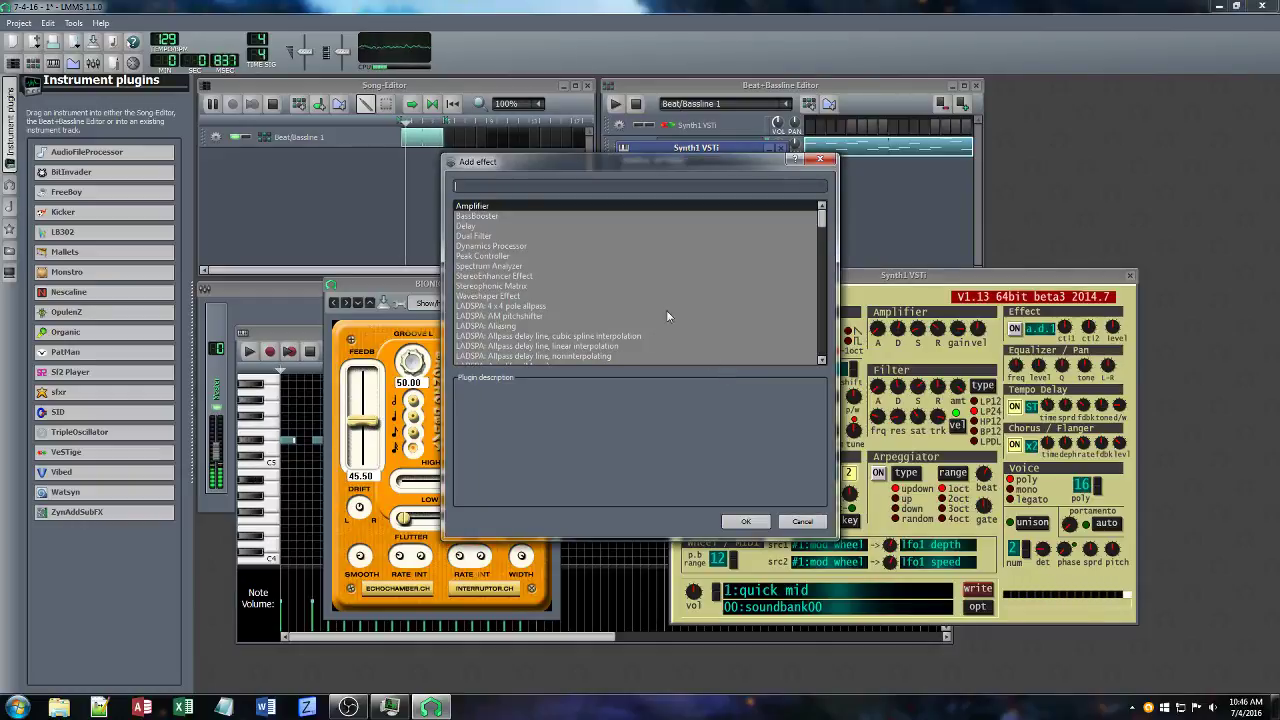
{"action": "type", "text": "verb"}
{"action": "left_click", "coordinate": [512, 216]}
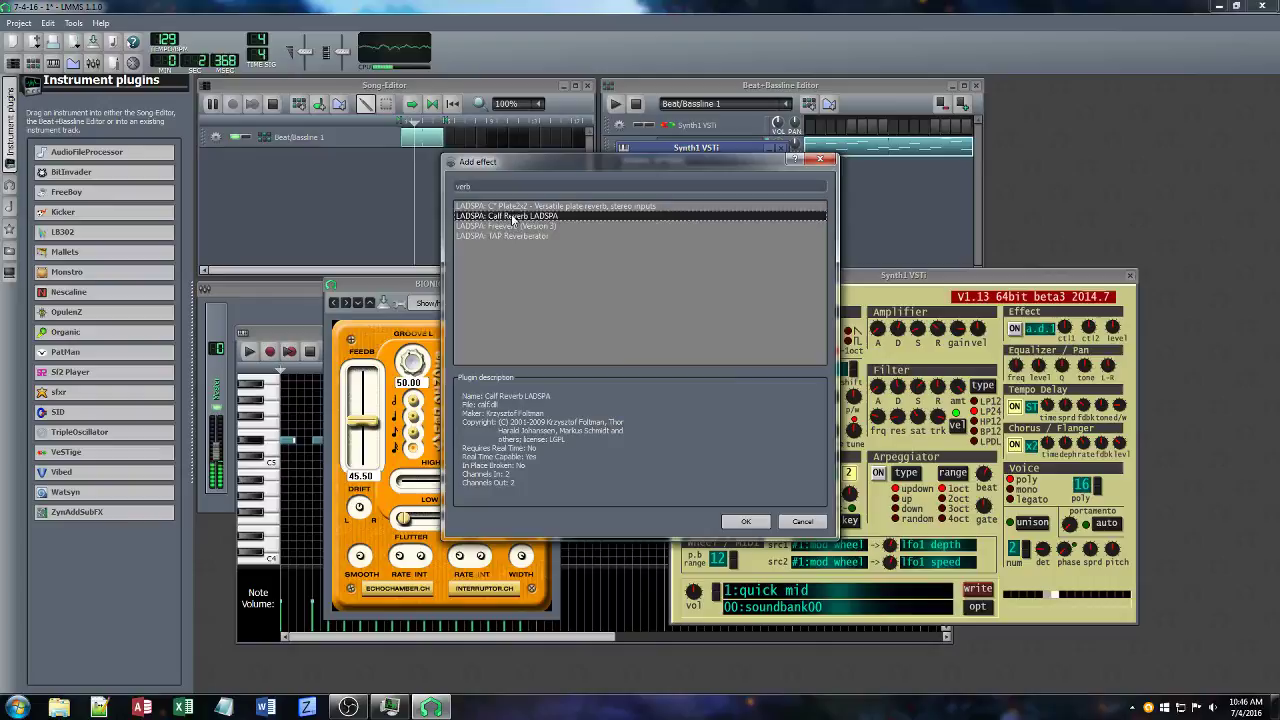
{"action": "left_click", "coordinate": [745, 521]}
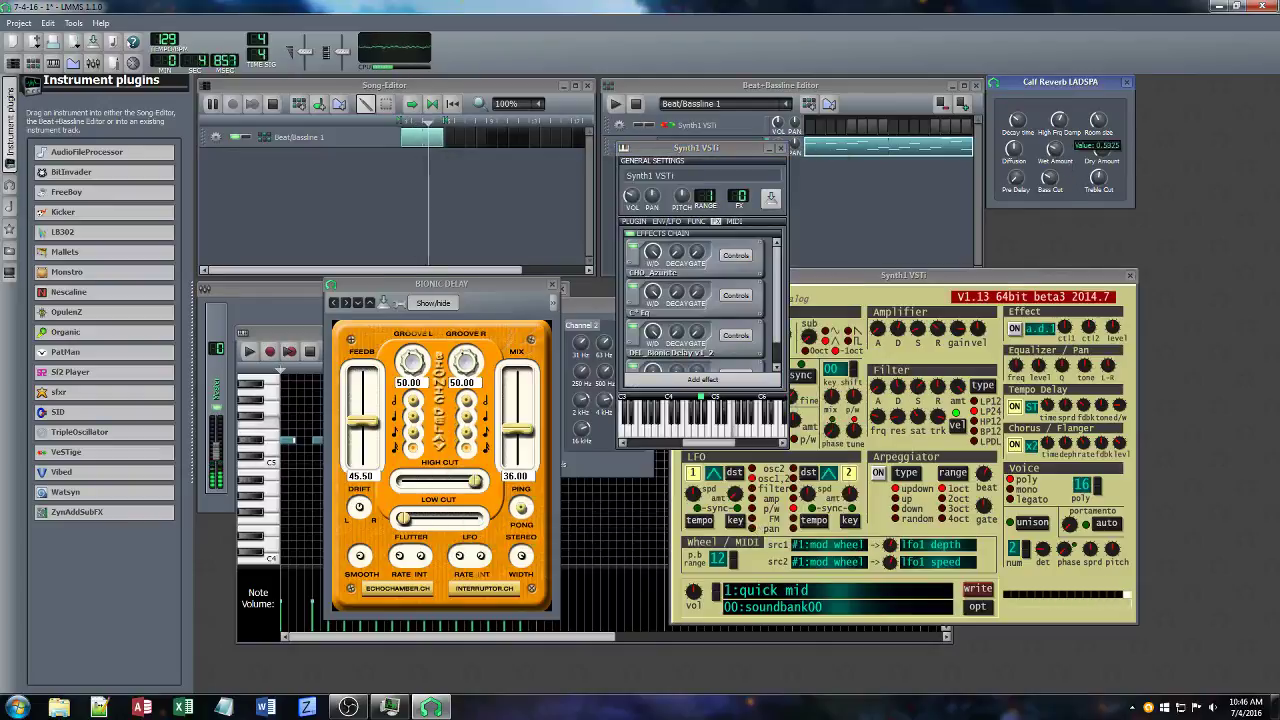
Adjust the treble cut of the Calf Reverb LADSPA on the second Synth1 track.
{"action": "left_click_drag", "start_coordinate": [1101, 180], "coordinate": [1024, 129]}
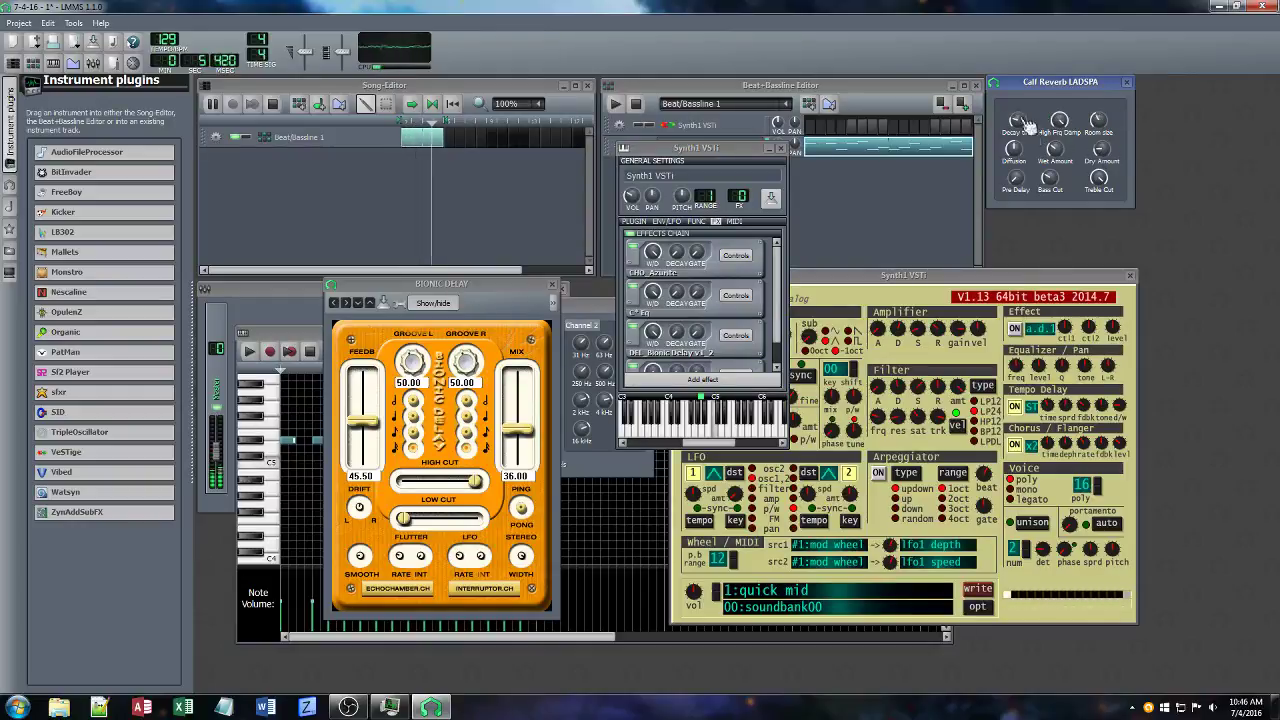
Fine-tune the filter amount and the oscillator 1 FM amount in the second Synth1 instrument.
{"action": "left_click_drag", "start_coordinate": [932, 423], "coordinate": [934, 432]}
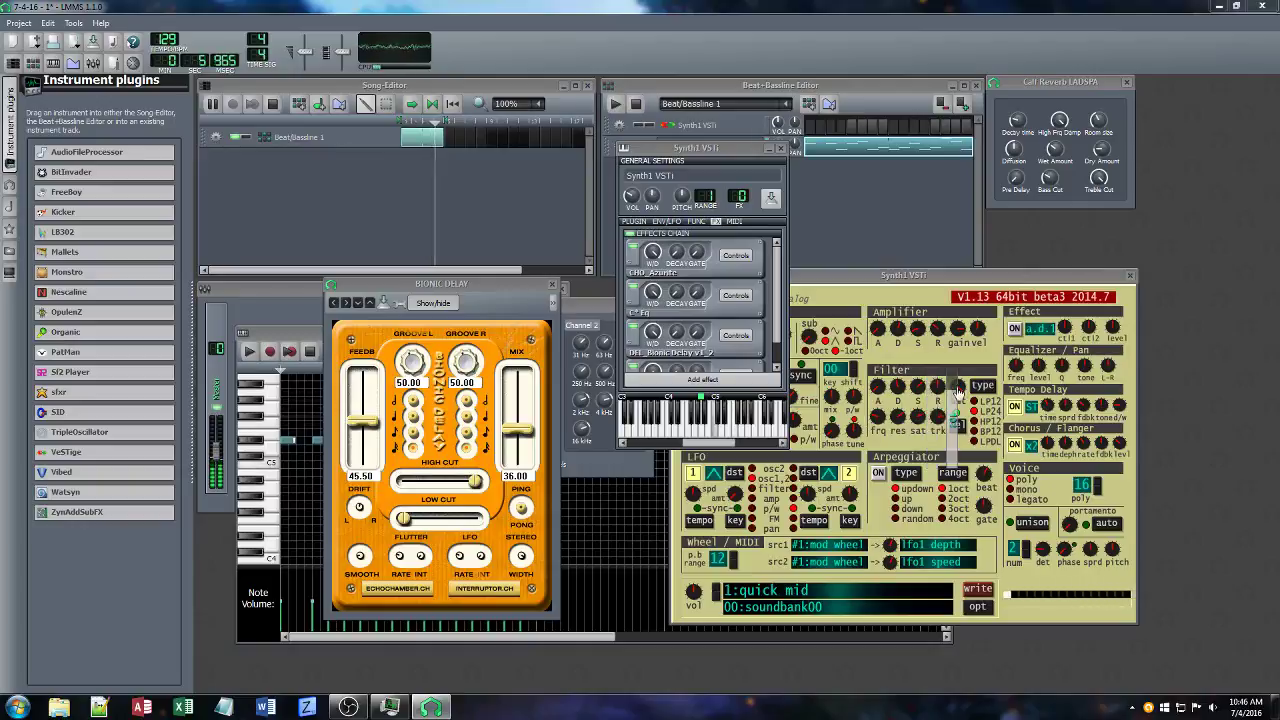
{"action": "left_click", "coordinate": [896, 281]}
{"action": "left_click_drag", "start_coordinate": [783, 334], "coordinate": [806, 378]}
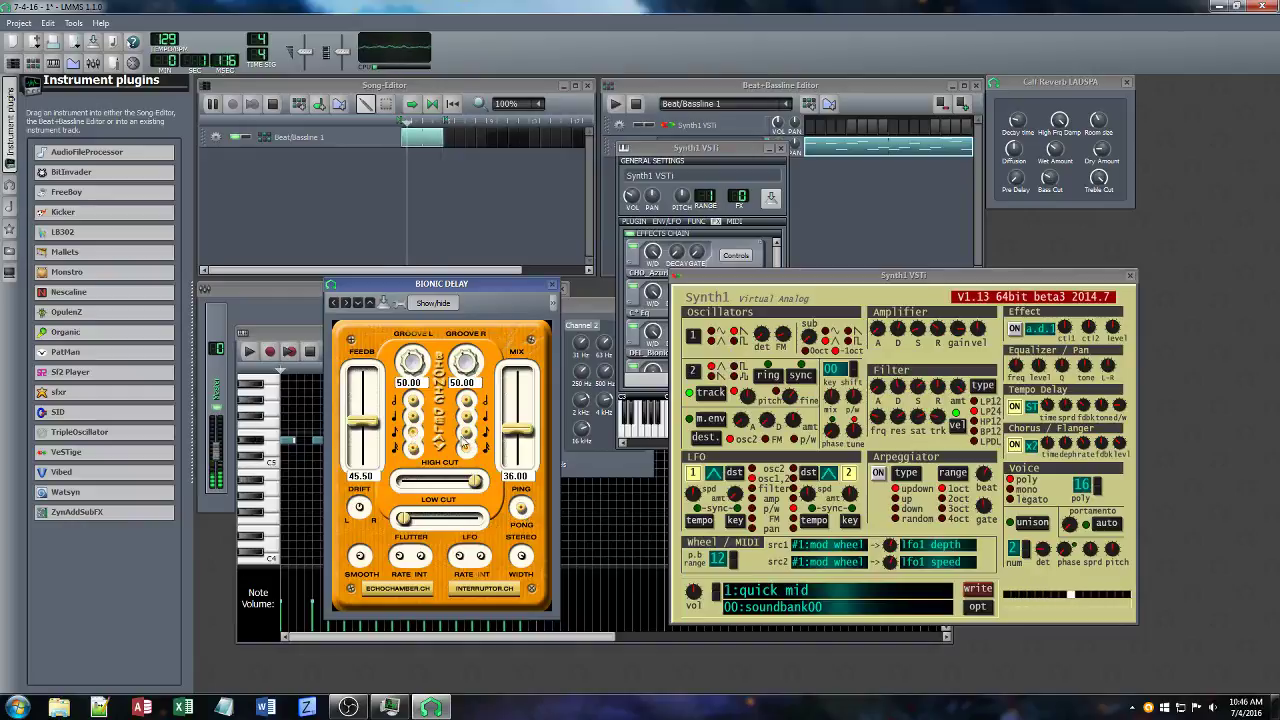
Choose the last note division for the Bionic Delay's Groove L and close the delay's window.
{"action": "left_click", "coordinate": [417, 450]}
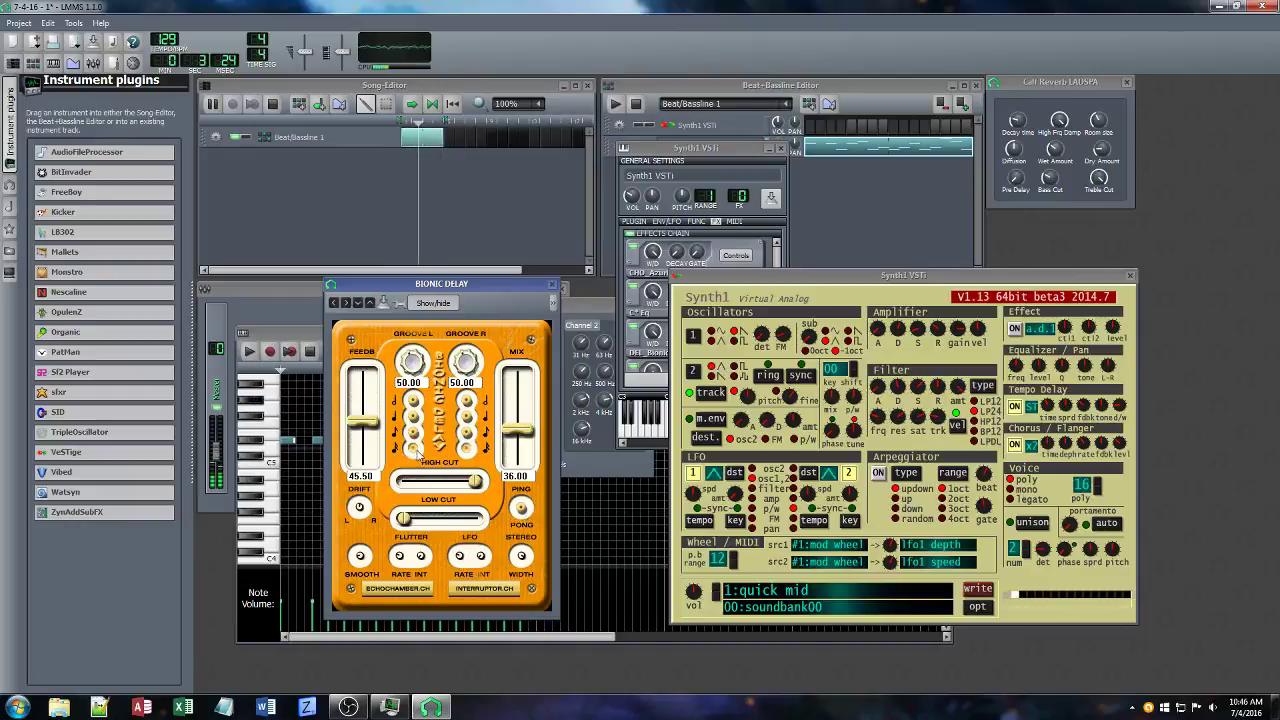
{"action": "left_click", "coordinate": [551, 285]}
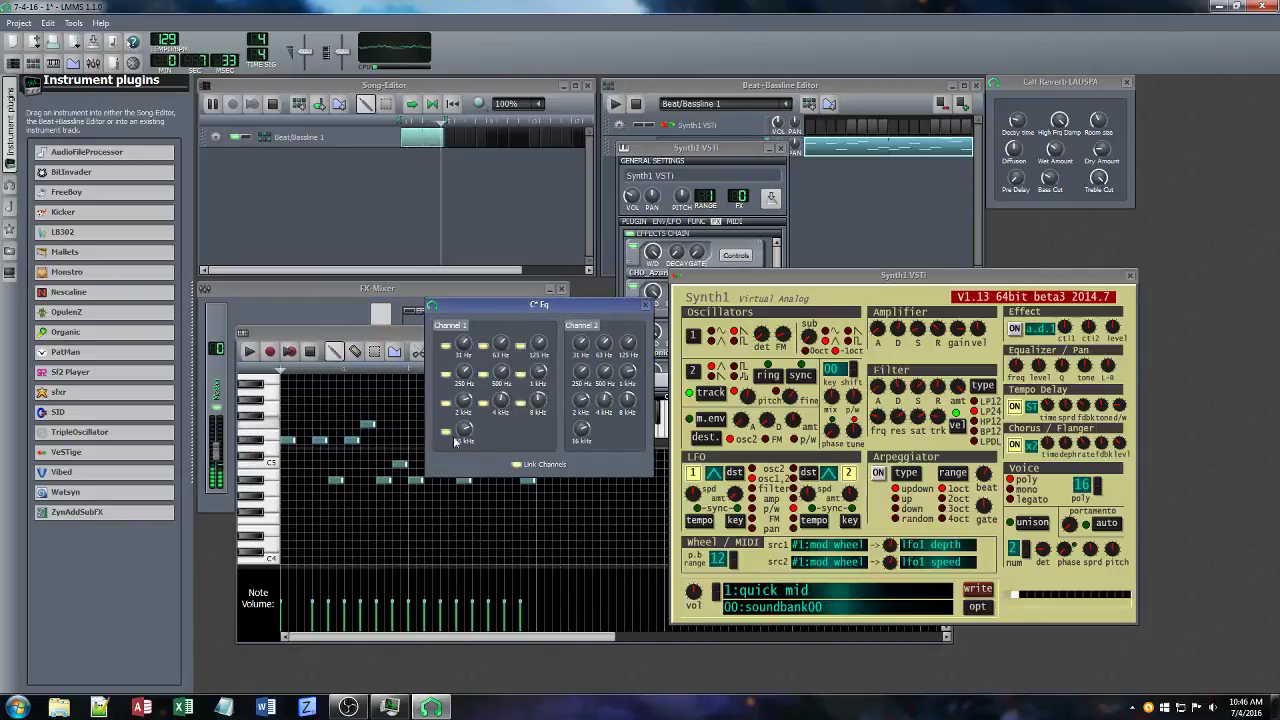
Adjust the C* Eq's 8 kHz and 16 kHz bands and close the equalizer's window.
{"action": "mouse_move", "coordinate": [540, 402]}
{"action": "left_click_drag", "start_coordinate": [544, 399], "coordinate": [506, 382]}
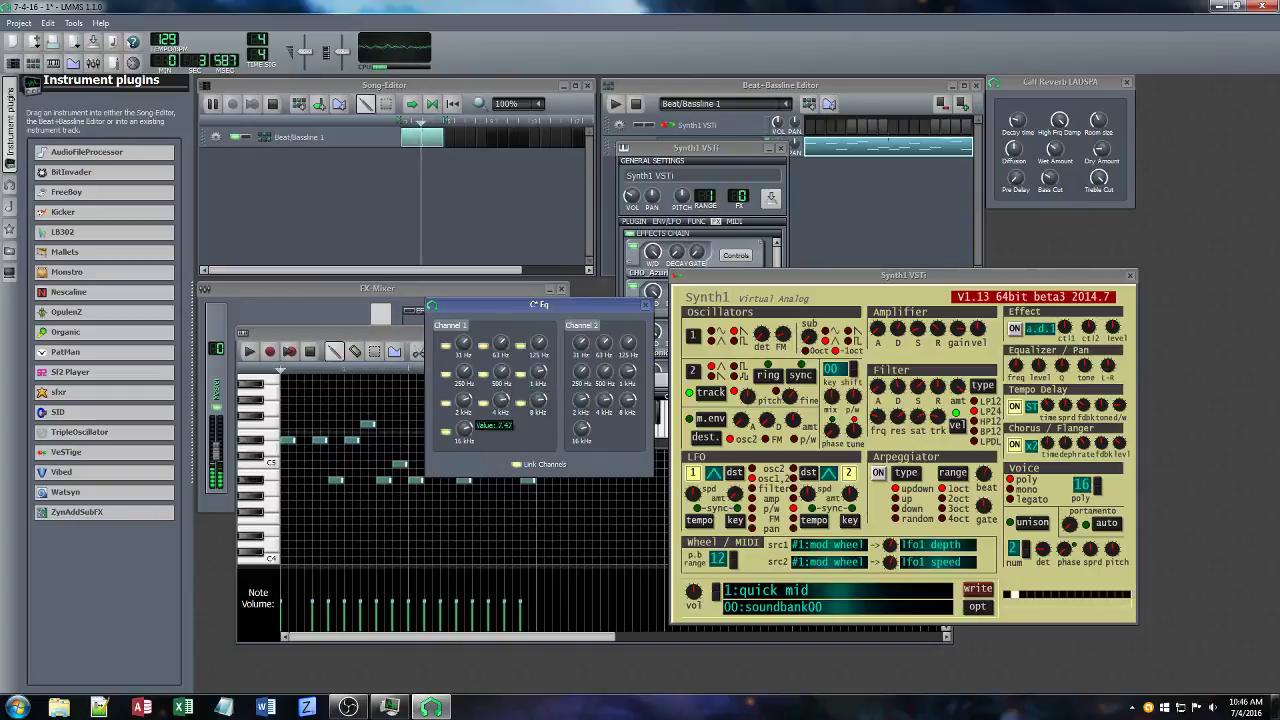
{"action": "left_click", "coordinate": [645, 304]}
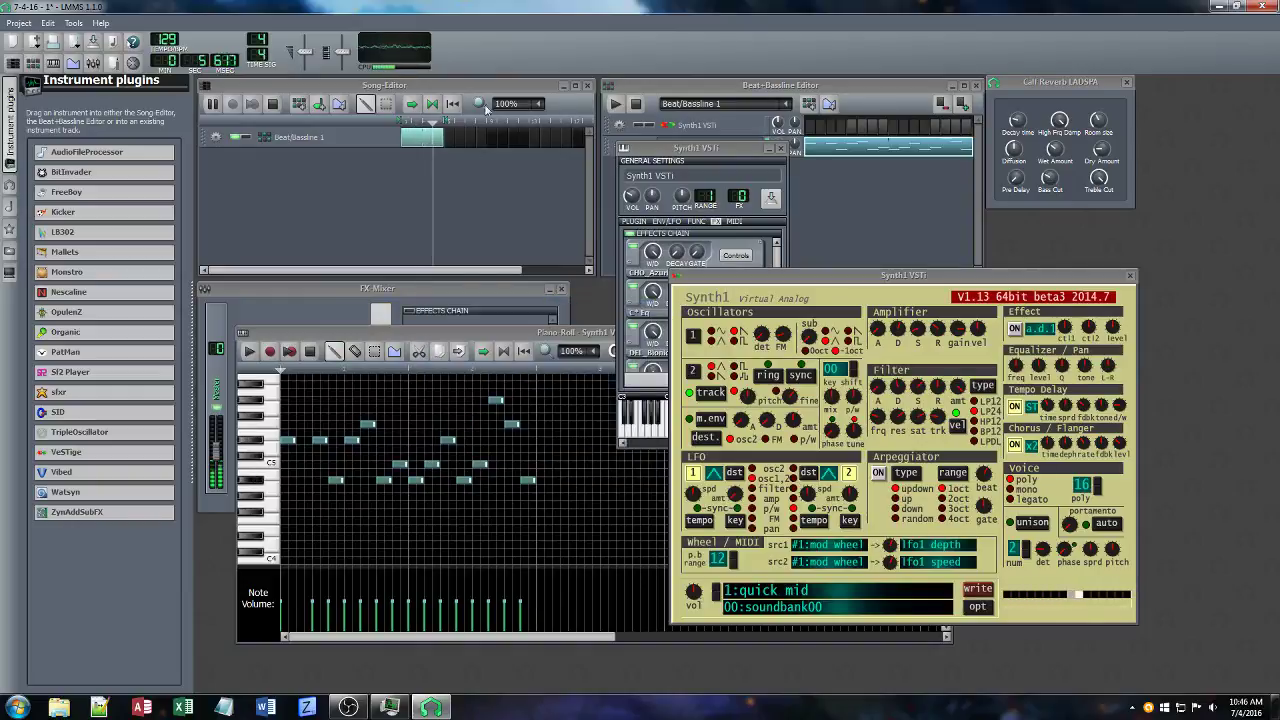
Stop the playback of the song and the Beat/Bassline 1 pattern.
{"action": "left_click", "coordinate": [633, 104]}
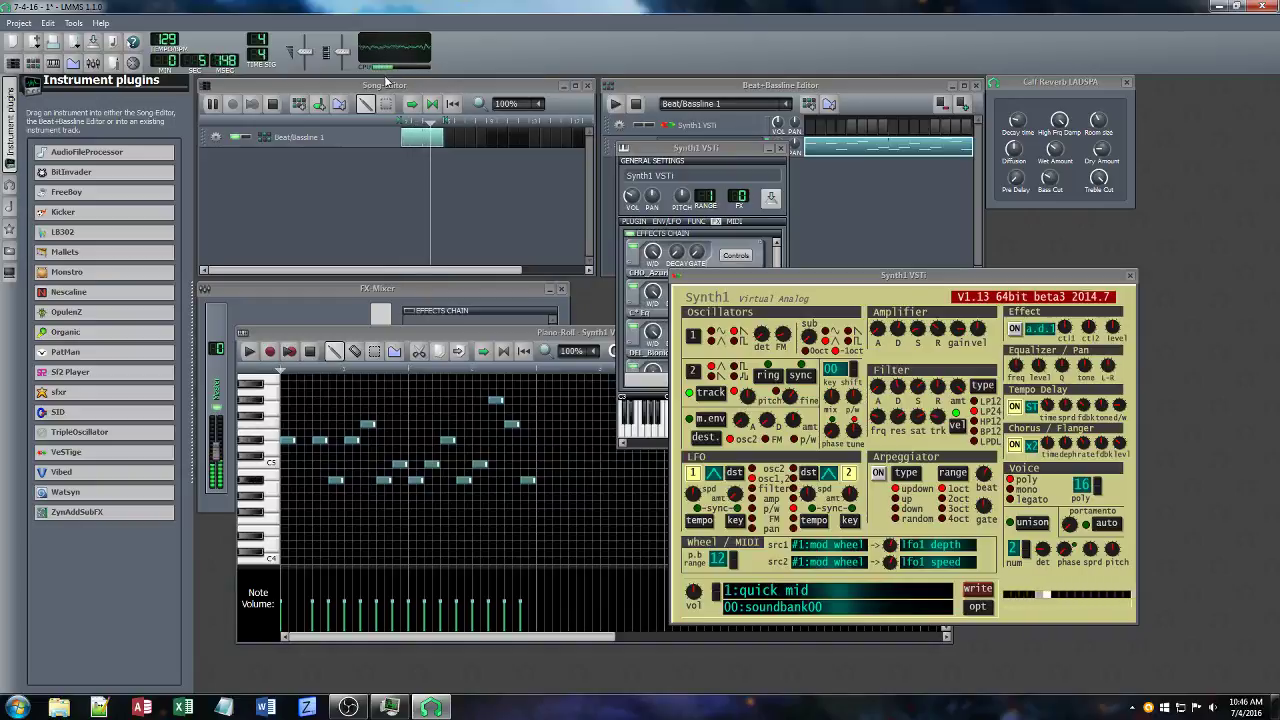
{"action": "left_click", "coordinate": [636, 104]}
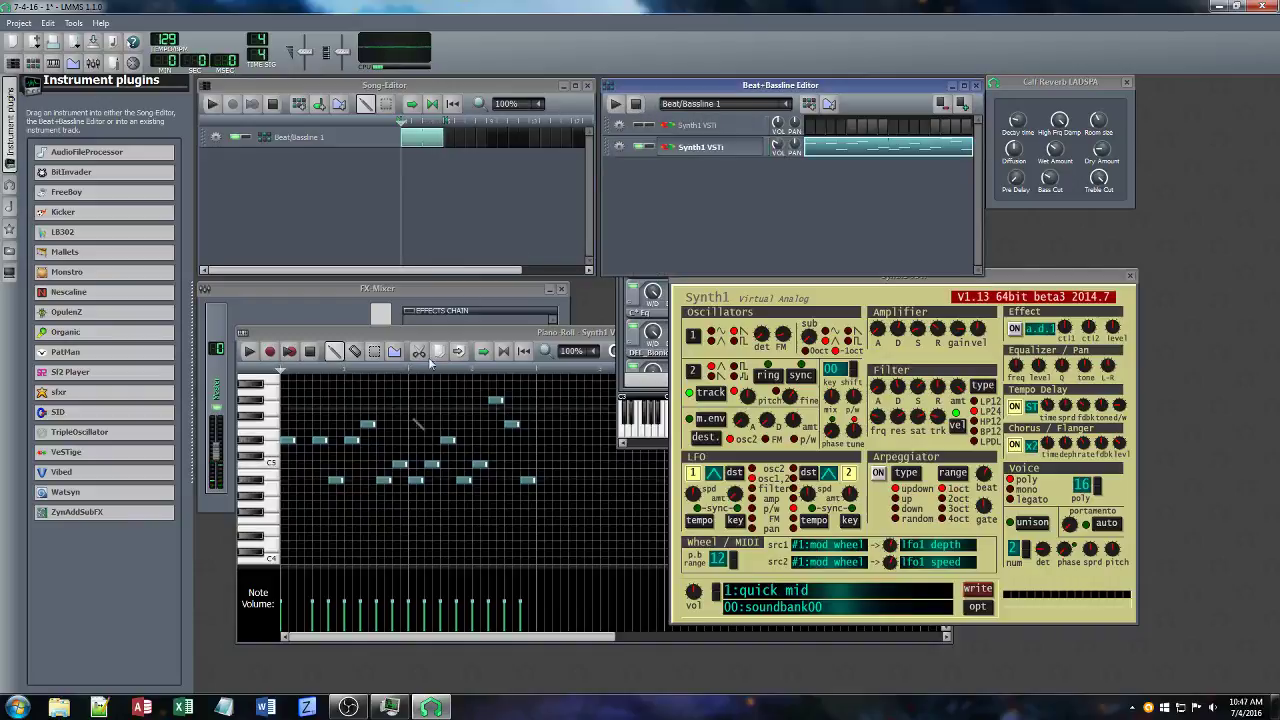
{"action": "mouse_move", "coordinate": [348, 707]}
{"action": "left_click", "coordinate": [377, 633]}
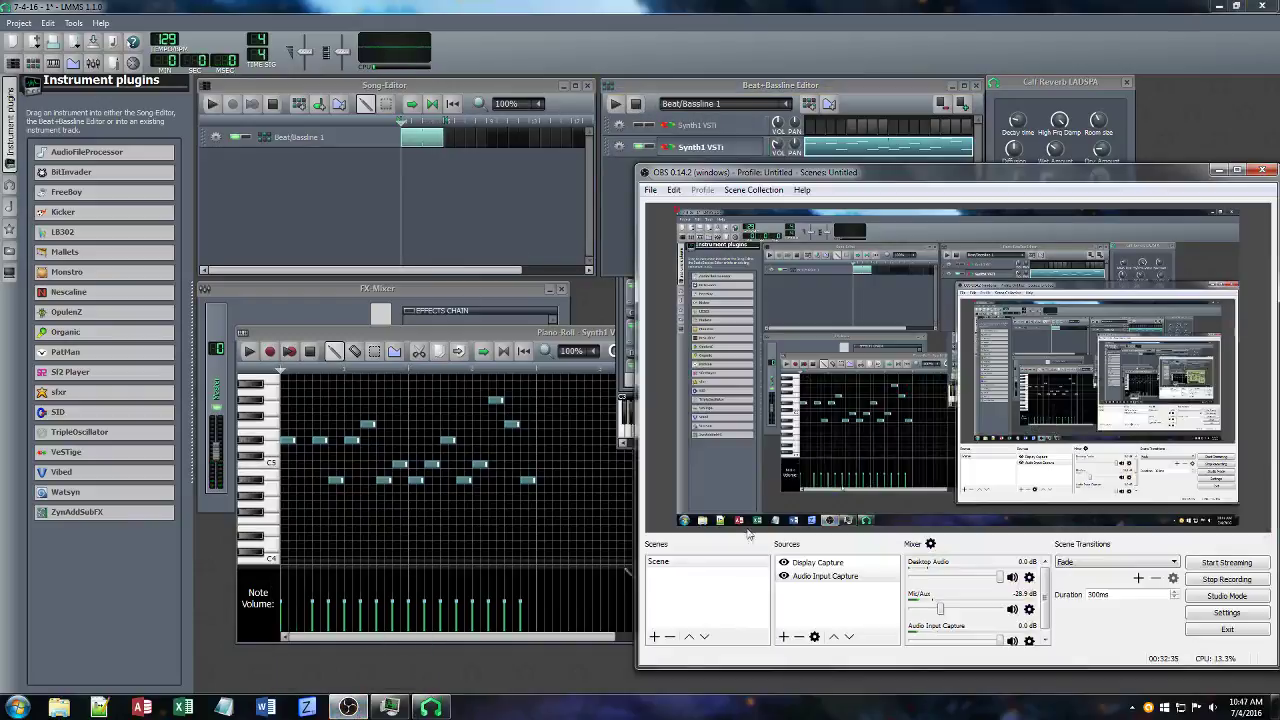